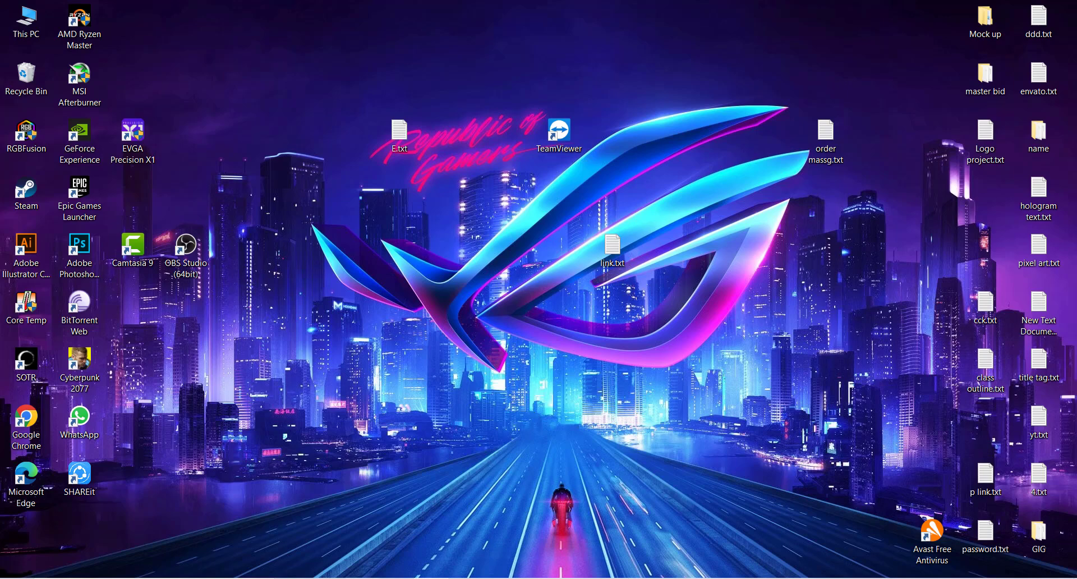
- Return to the desktop and launch Adobe Illustrator
{"action": "left_click", "coordinate": [461, 578]}
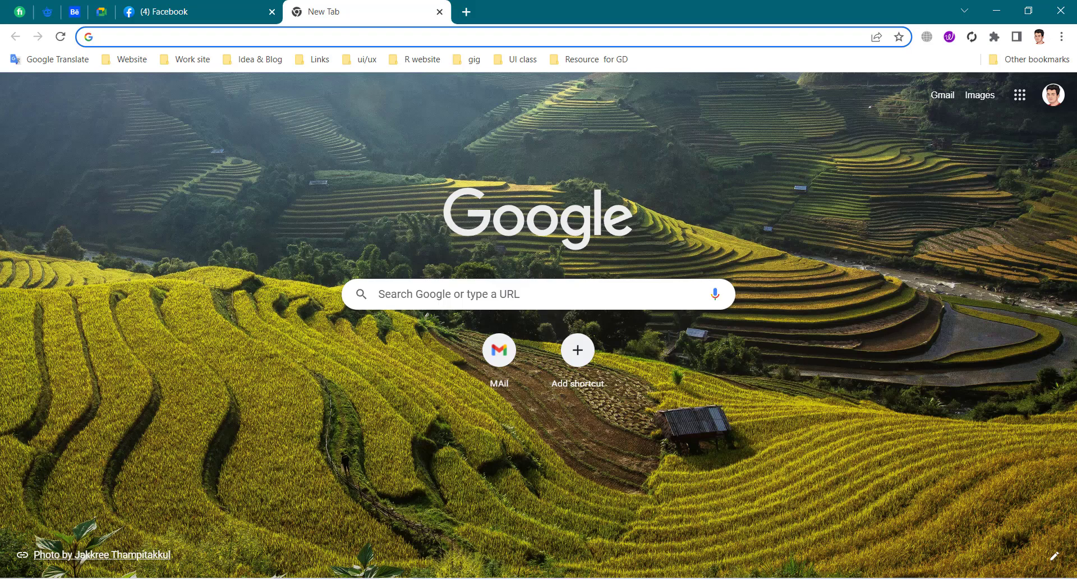
{"action": "left_click", "coordinate": [1001, 10]}
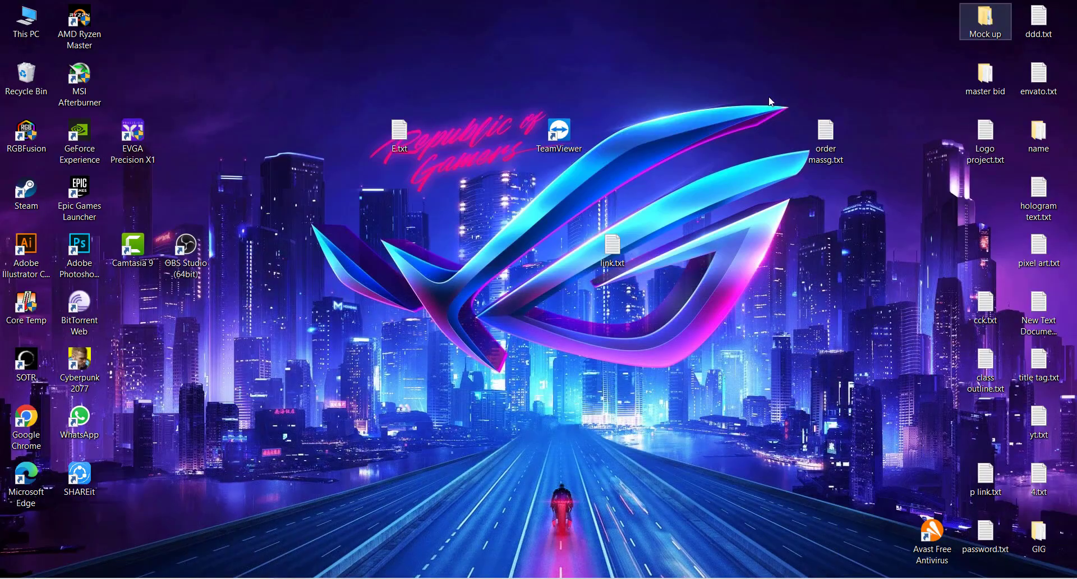
{"action": "double_click", "coordinate": [29, 251]}
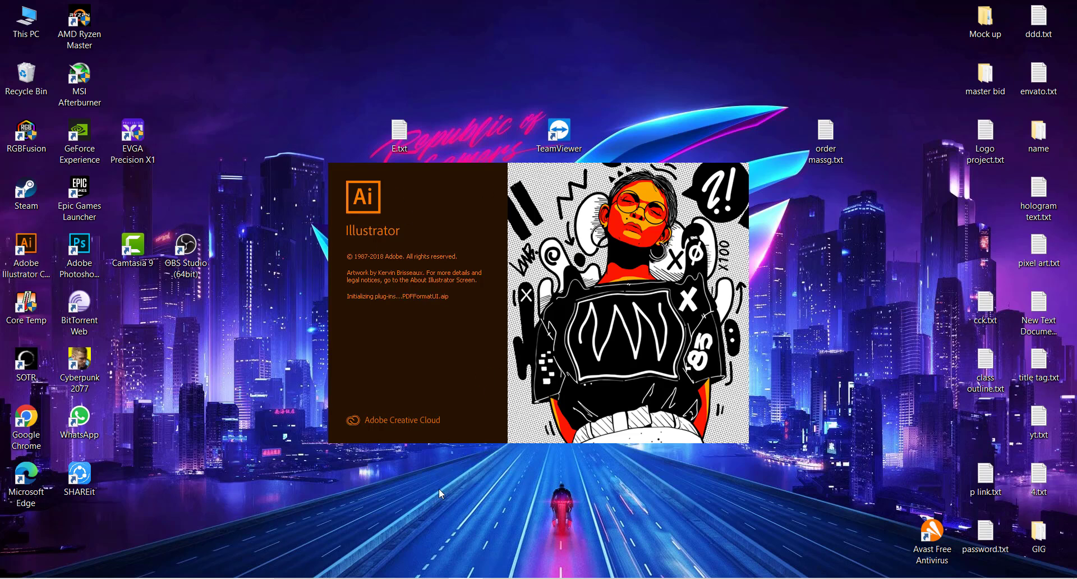
- Switch to Google Chrome and search Google for "mind map", refining the query to "mind mapping"
{"action": "left_click", "coordinate": [358, 578]}
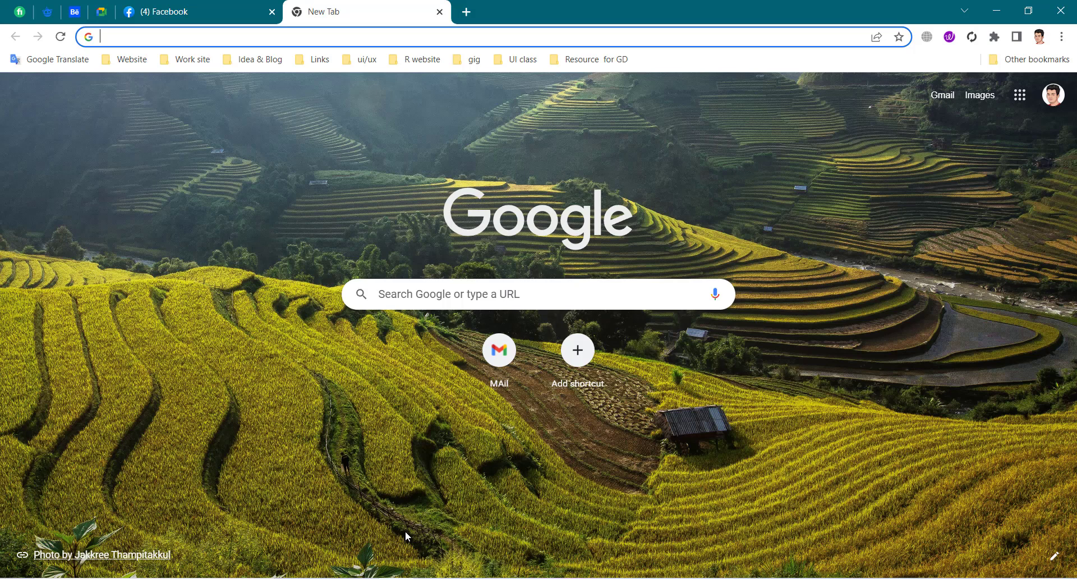
{"action": "type", "text": "mind"}
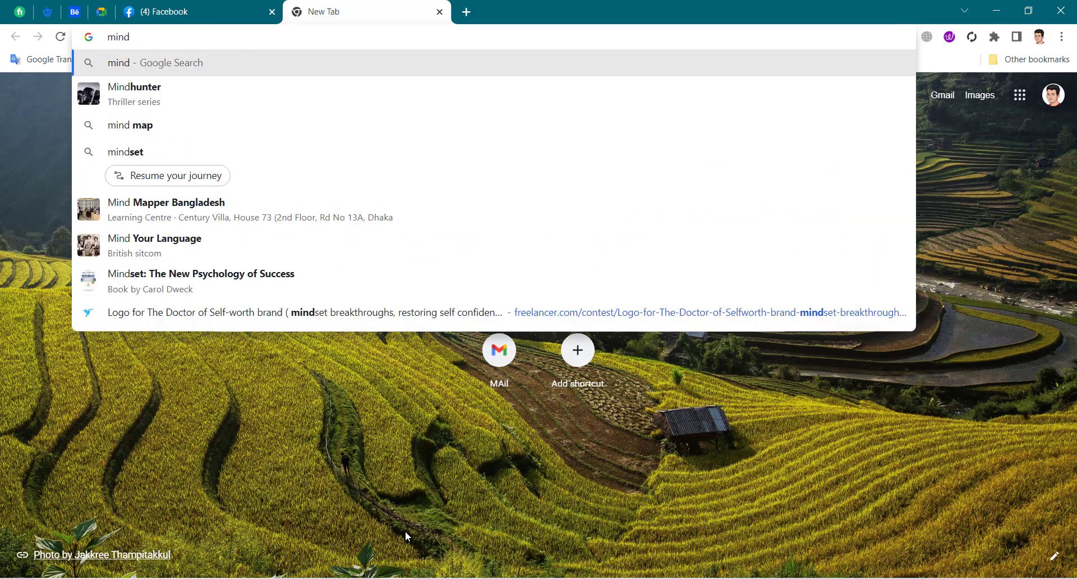
{"action": "type", "text": " ma"}
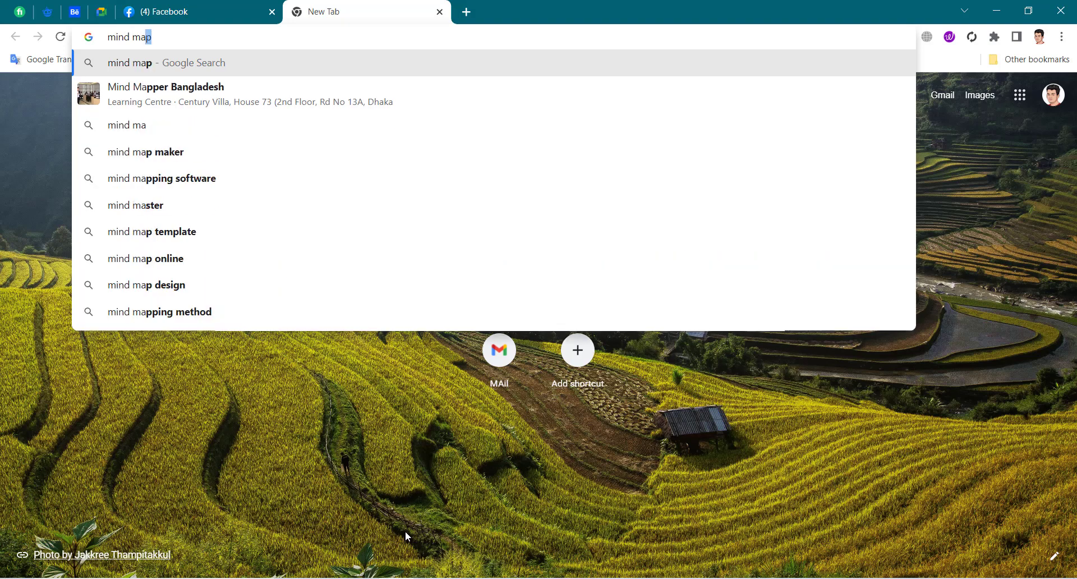
{"action": "key", "text": "Return"}
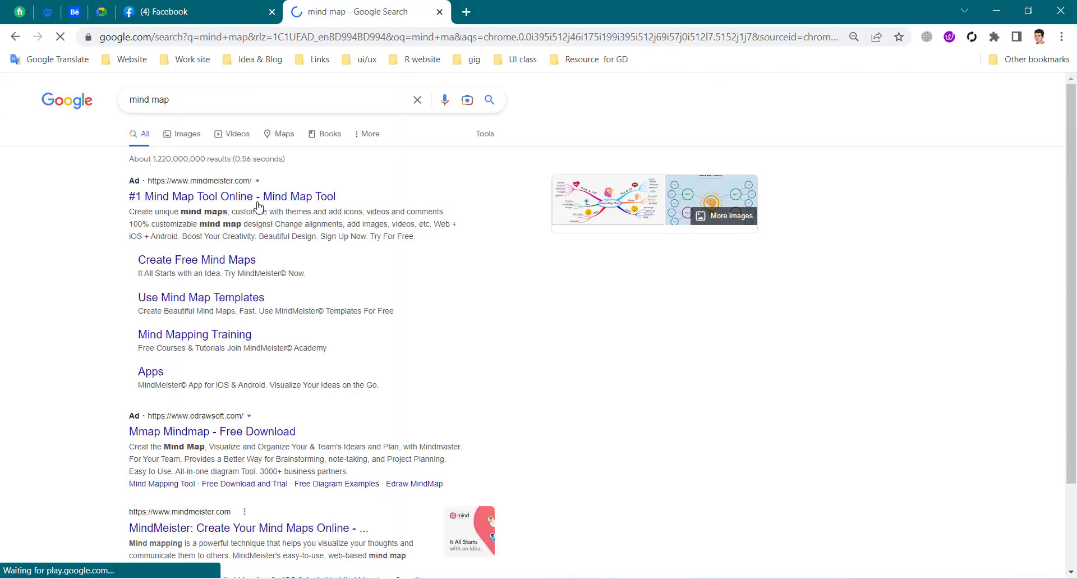
{"action": "left_click", "coordinate": [189, 109]}
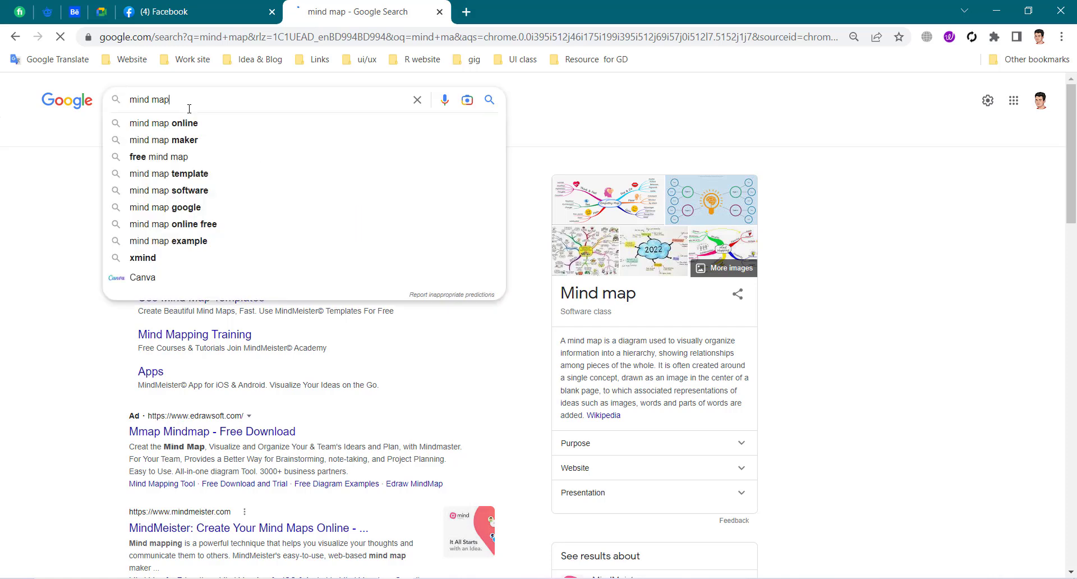
{"action": "type", "text": "ping"}
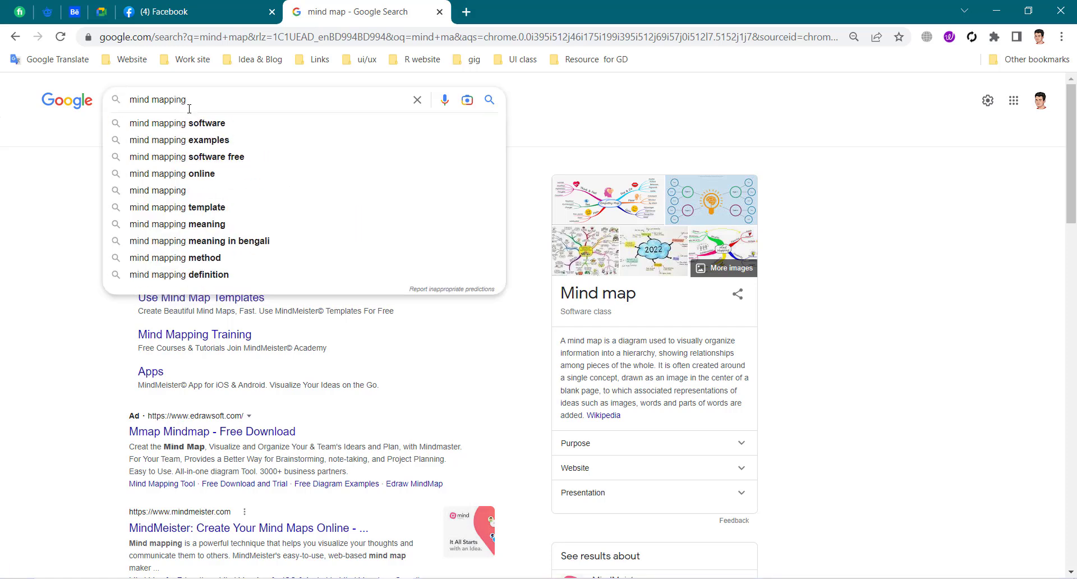
{"action": "key", "text": "Return"}
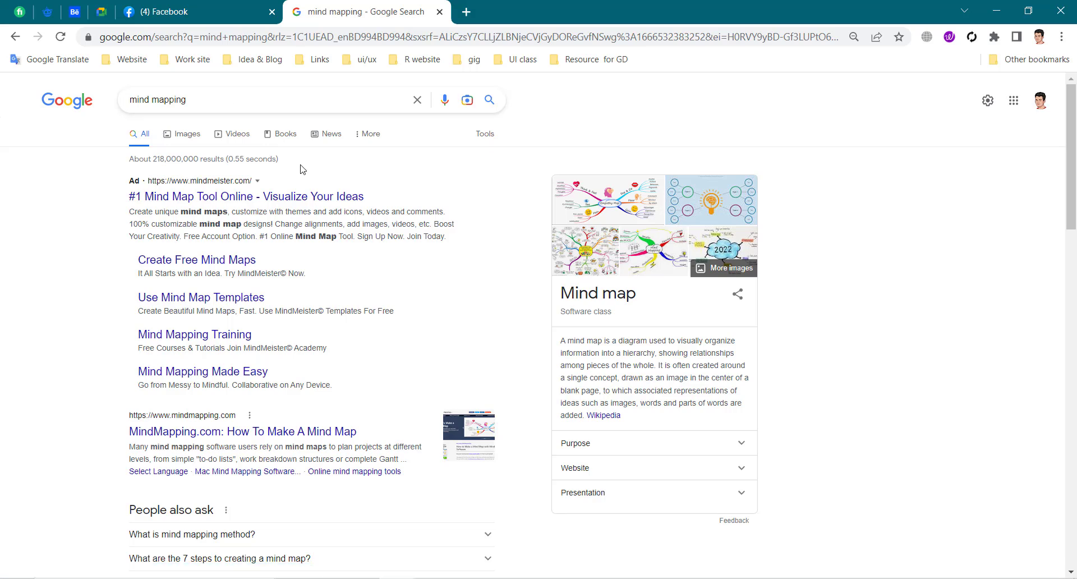
{"action": "left_click_drag", "start_coordinate": [227, 159], "coordinate": [275, 159]}
{"action": "left_click", "coordinate": [261, 160]}
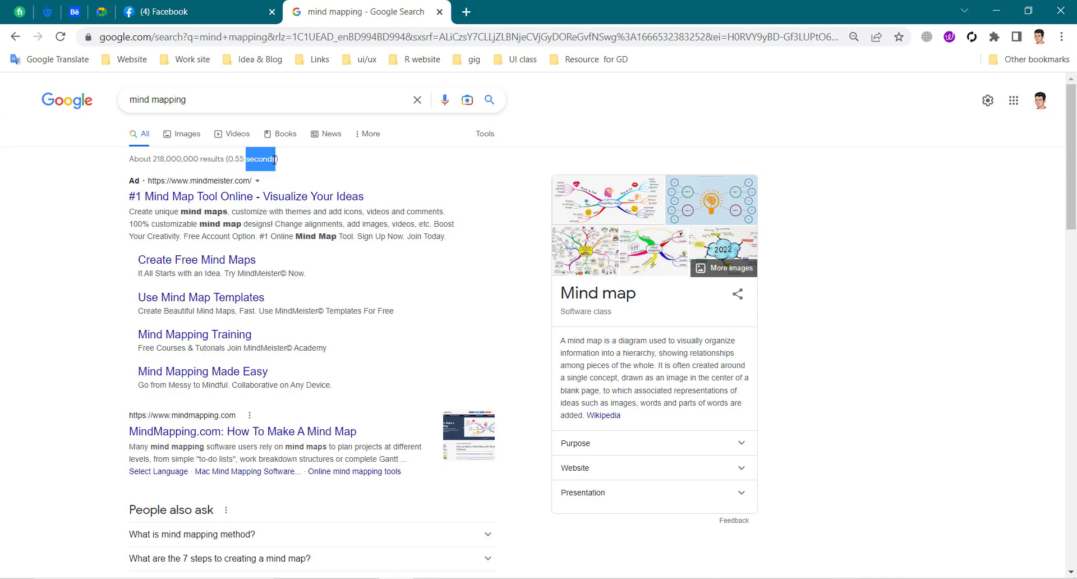
{"action": "left_click", "coordinate": [275, 160]}
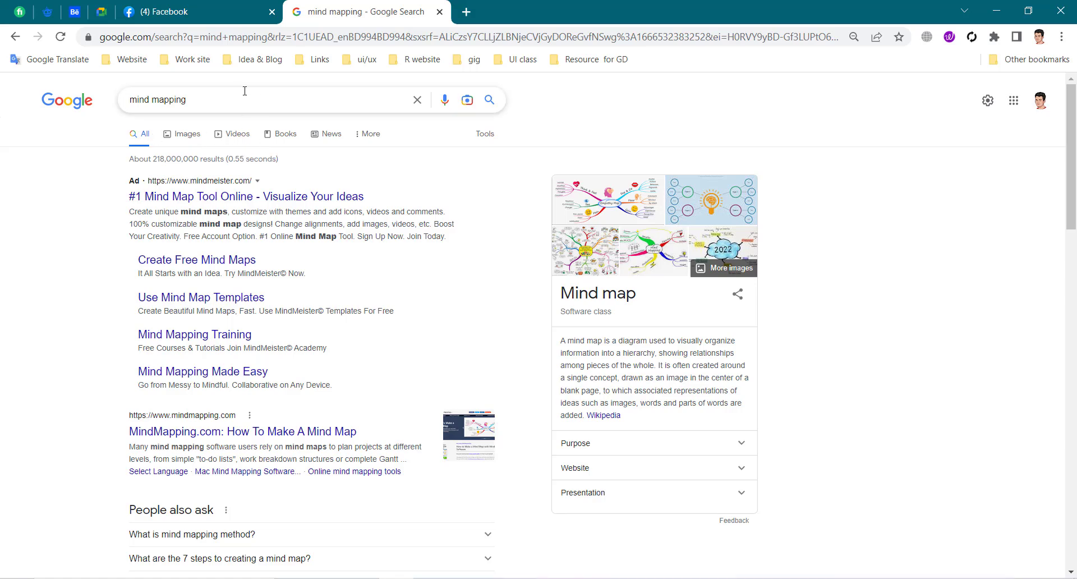
{"action": "left_click_drag", "start_coordinate": [566, 340], "coordinate": [620, 341]}
{"action": "left_click", "coordinate": [658, 366]}
{"action": "left_click", "coordinate": [463, 578]}
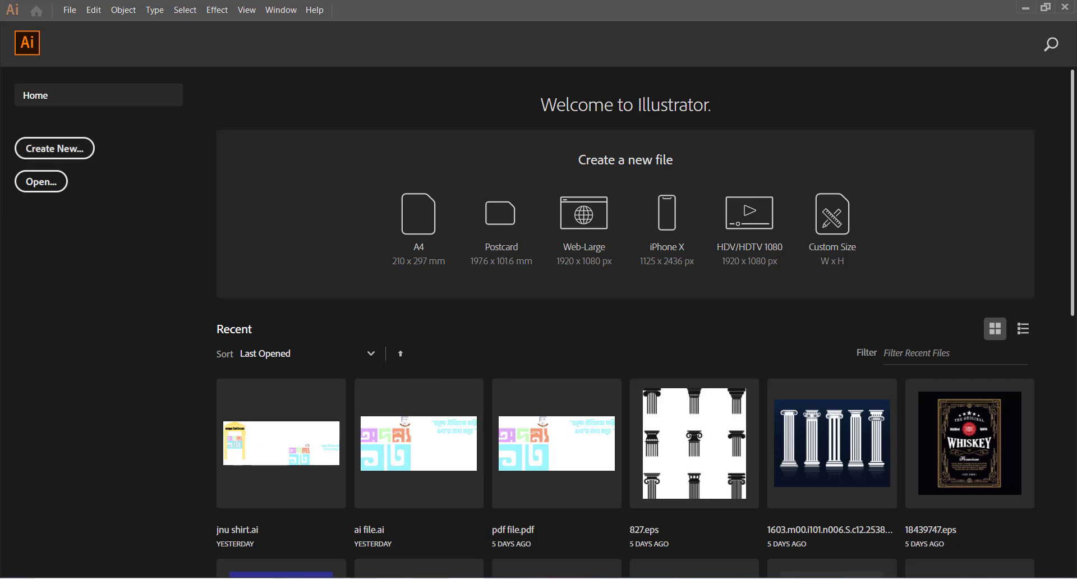
{"action": "left_click", "coordinate": [431, 578]}
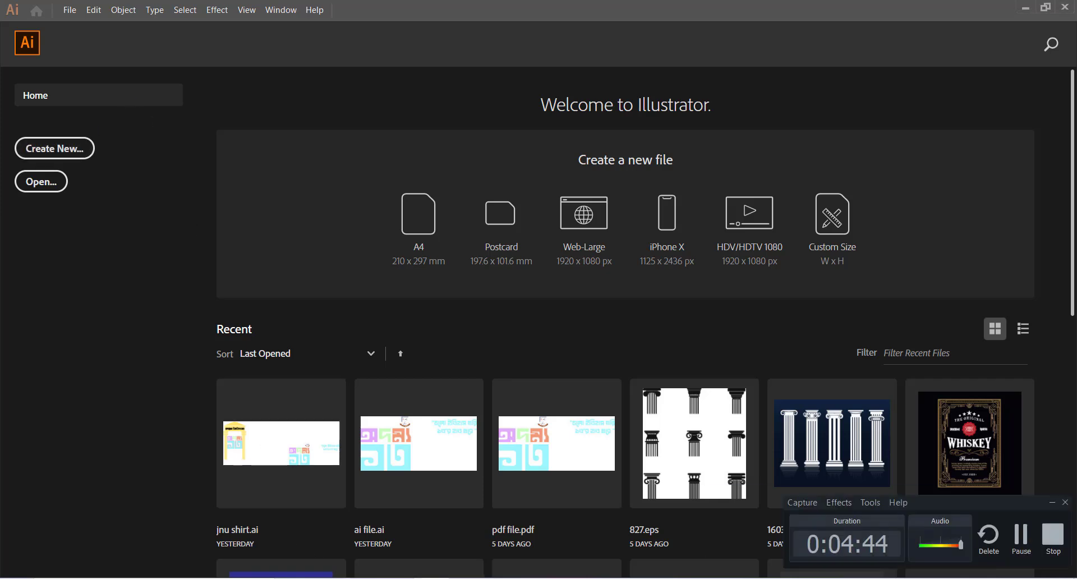
{"action": "left_click", "coordinate": [431, 578]}
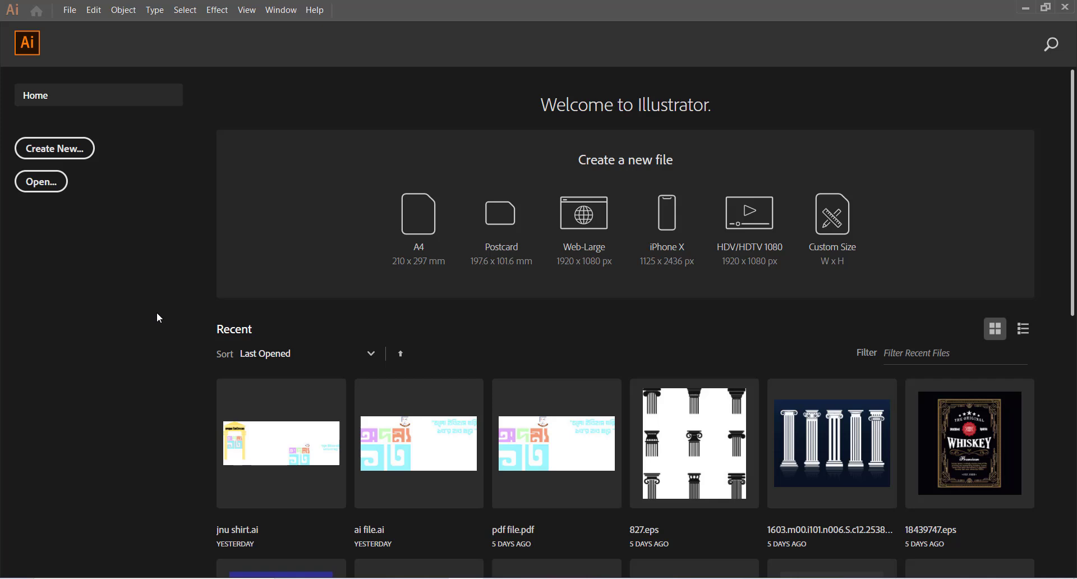
- Switch back to Google Chrome and open youtube.com in a new tab
{"action": "left_click", "coordinate": [397, 578]}
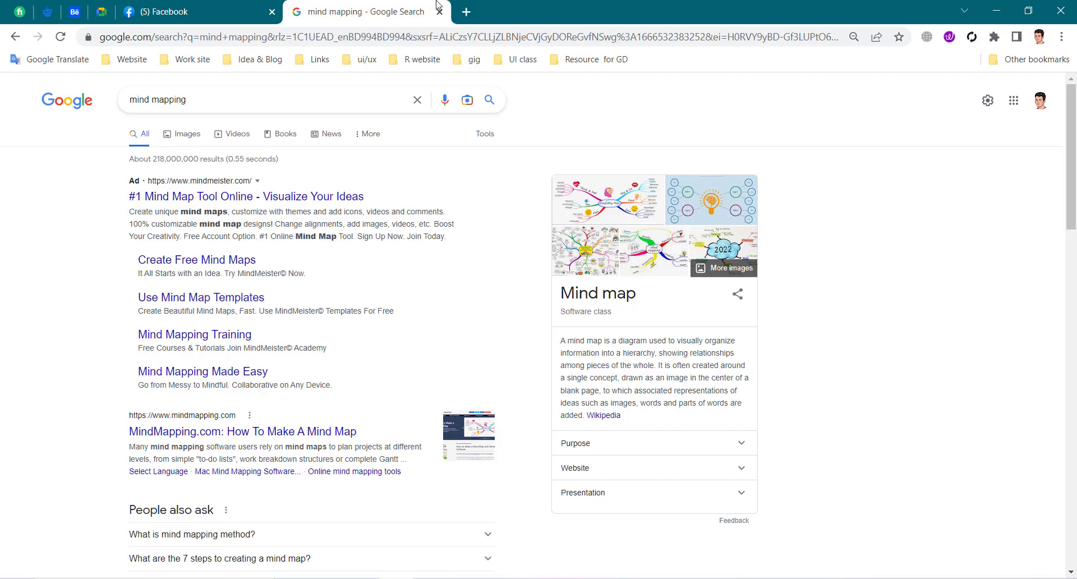
{"action": "left_click", "coordinate": [465, 12]}
{"action": "type", "text": "youtube.com"}
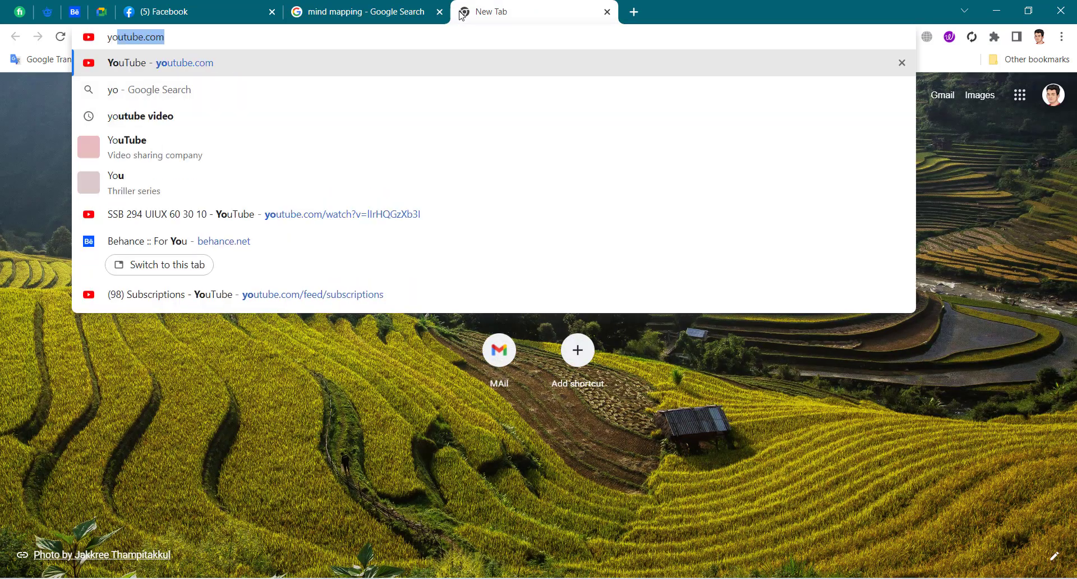
{"action": "key", "text": "Return"}
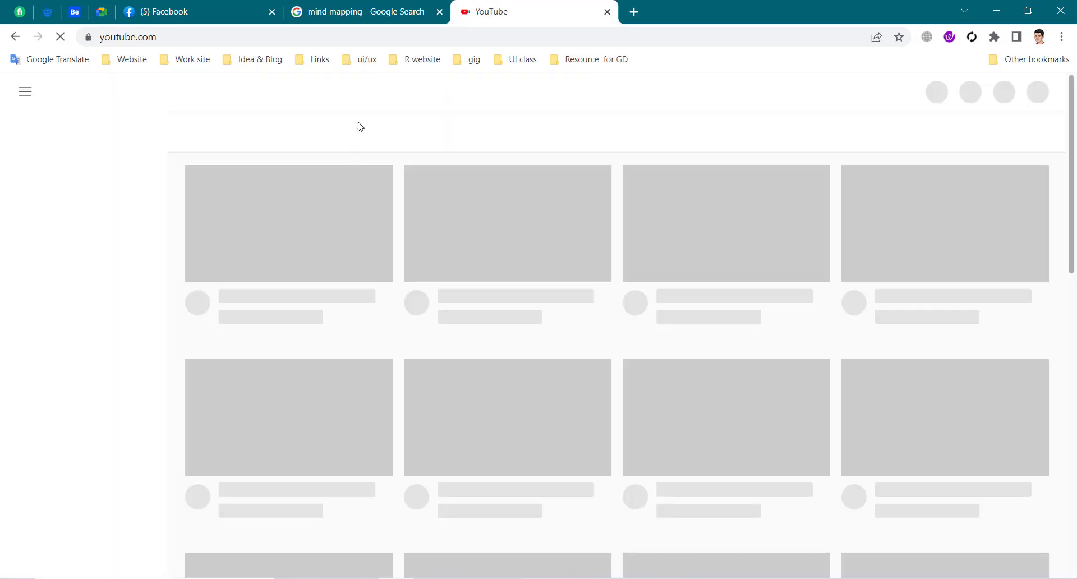
- Search YouTube for "mind mapping"
{"action": "left_click", "coordinate": [498, 97]}
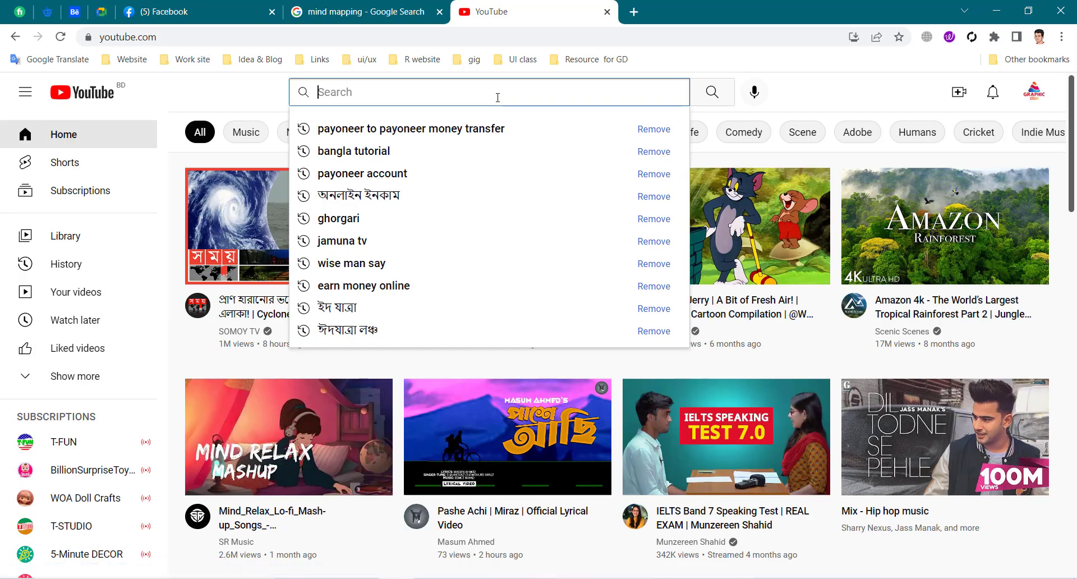
{"action": "type", "text": "min"}
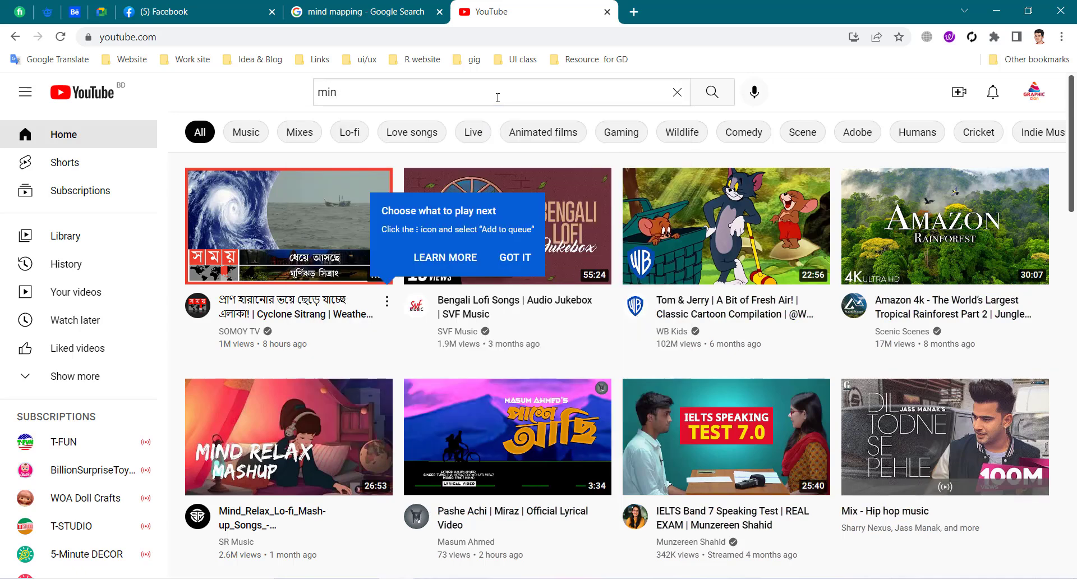
{"action": "left_click", "coordinate": [448, 91]}
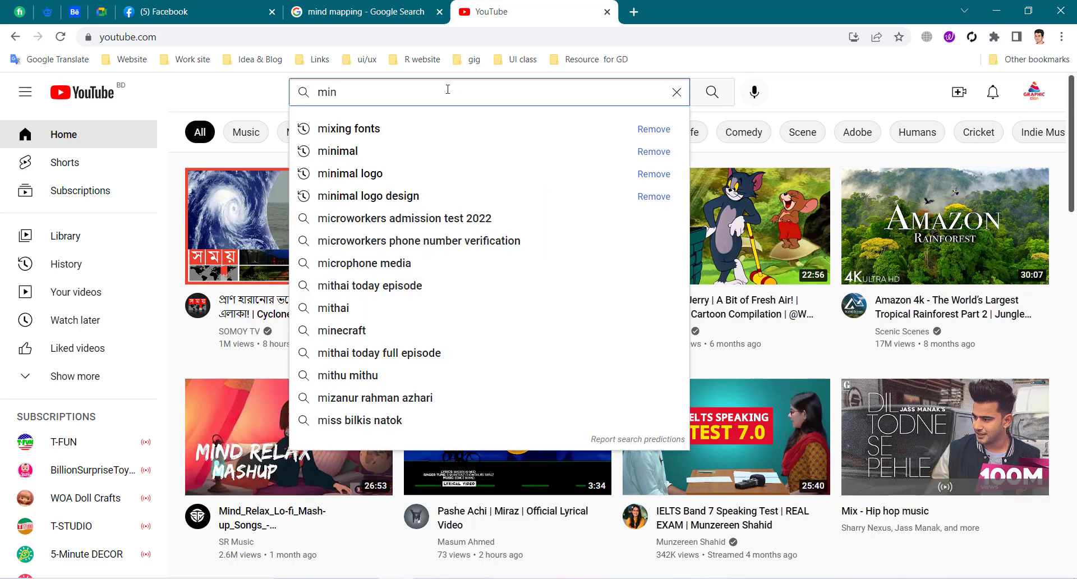
{"action": "type", "text": "d map"}
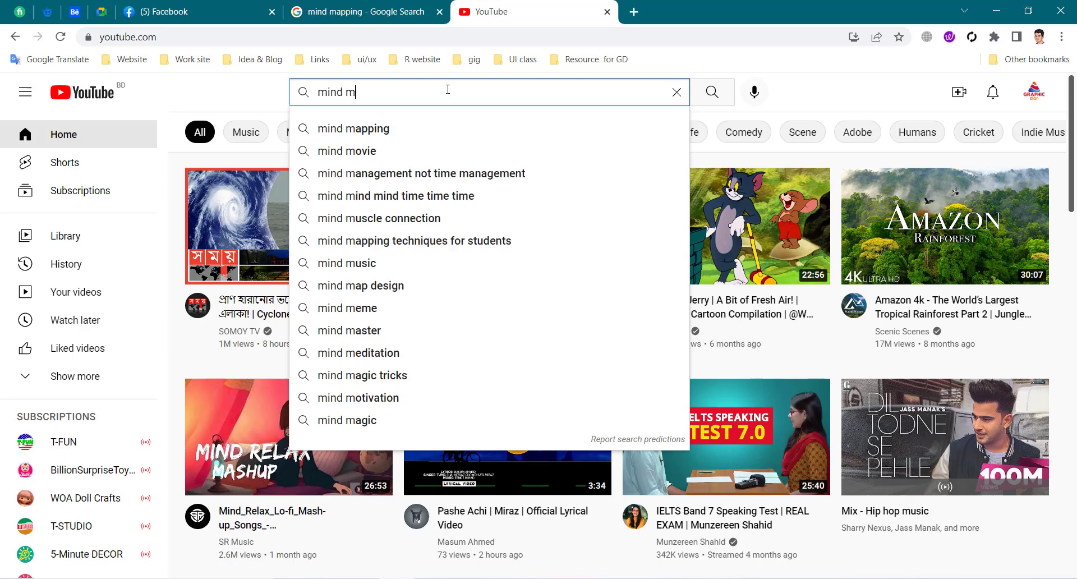
{"action": "left_click", "coordinate": [457, 132]}
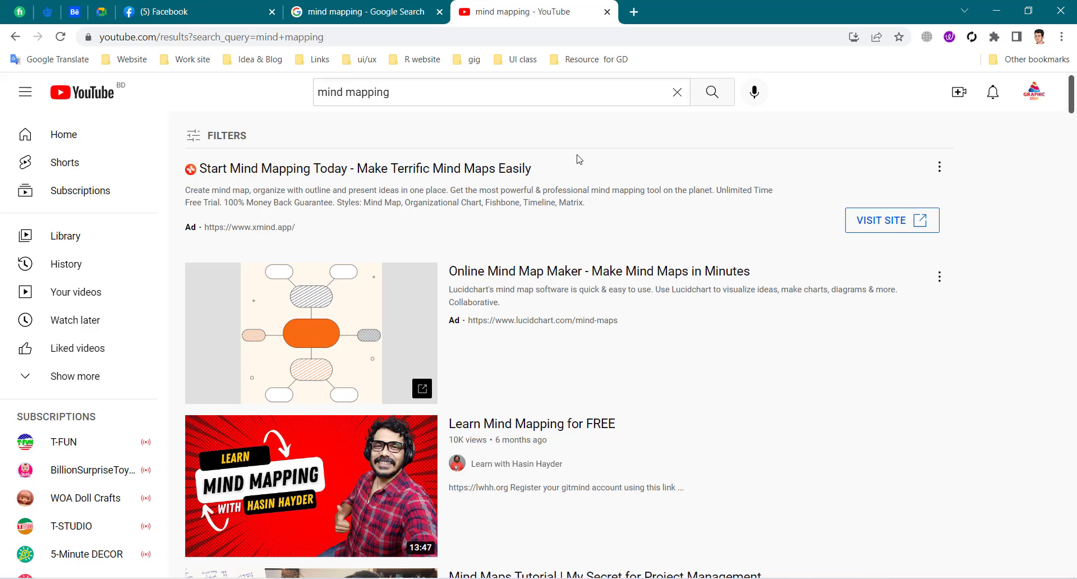
- Look through the video results on mind mapping for tutorials and explanations of the technique
{"action": "scroll", "coordinate": [452, 305], "scroll_direction": "down", "scroll_amount": 2}
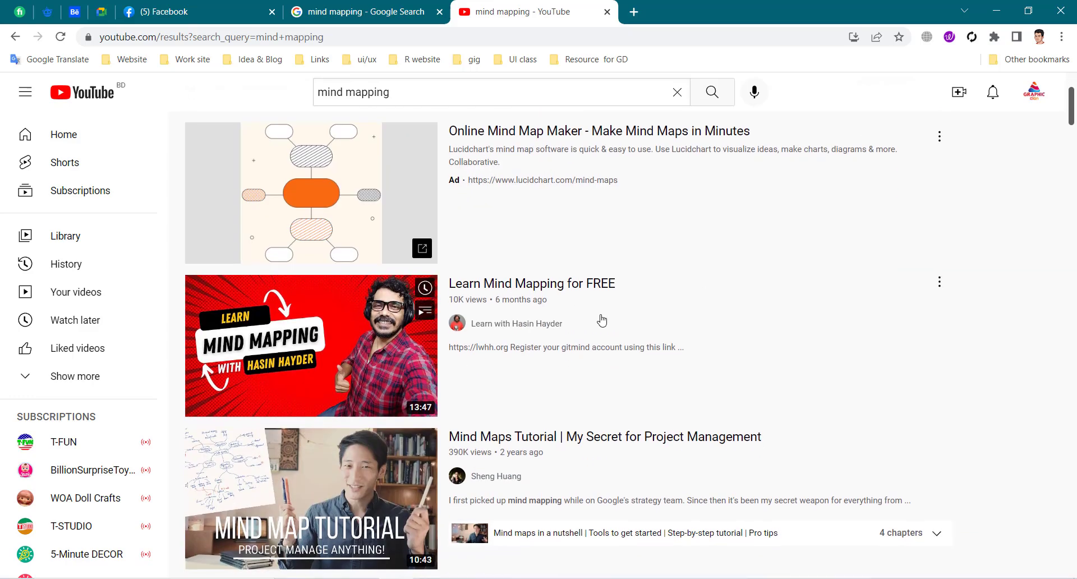
{"action": "scroll", "coordinate": [649, 315], "scroll_direction": "down", "scroll_amount": 5}
{"action": "scroll", "coordinate": [421, 377], "scroll_direction": "down", "scroll_amount": 6}
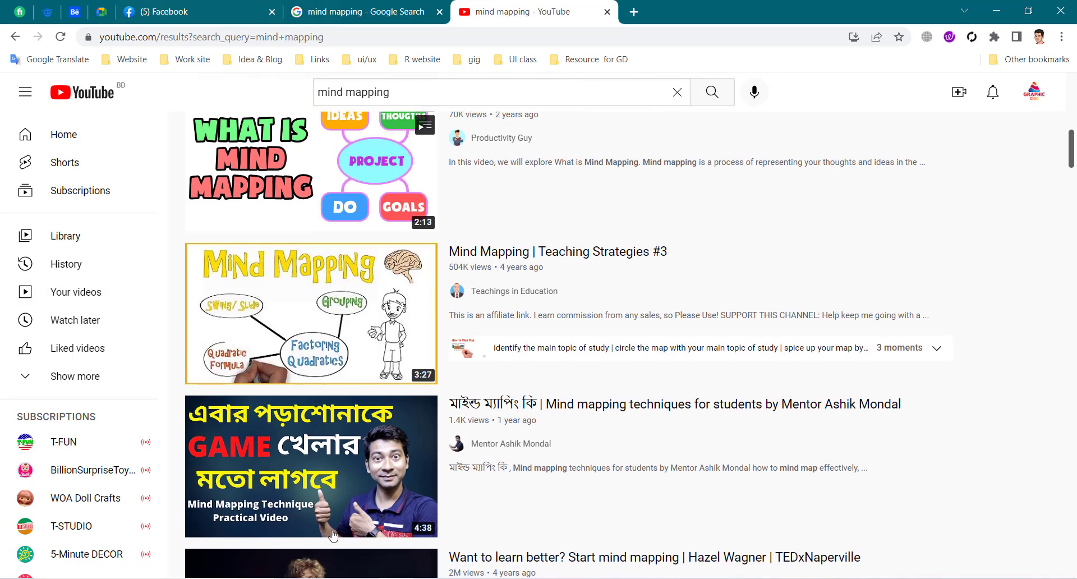
{"action": "mouse_move", "coordinate": [363, 368]}
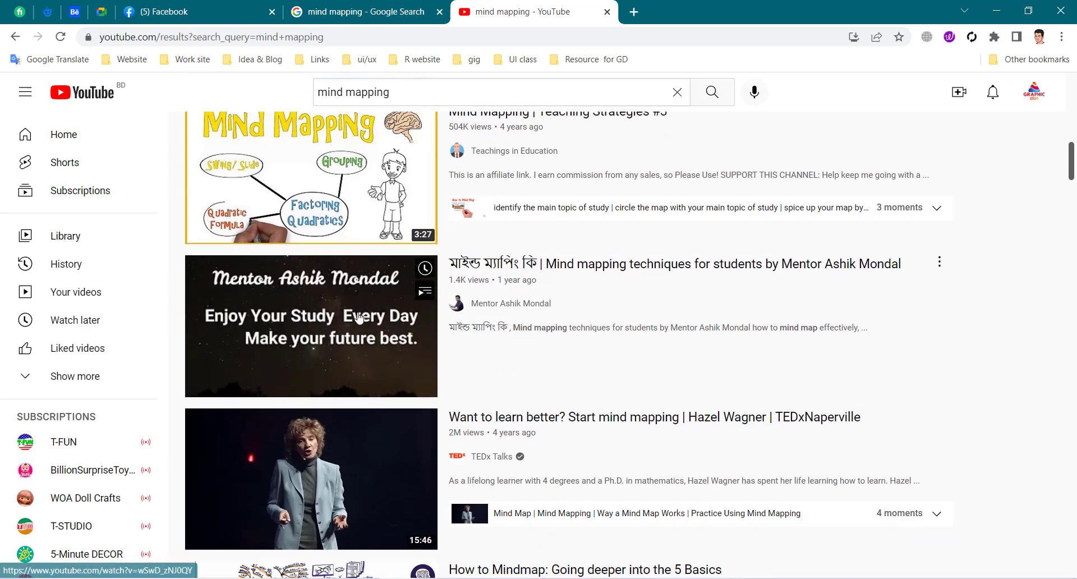
{"action": "scroll", "coordinate": [359, 330], "scroll_direction": "down", "scroll_amount": 3}
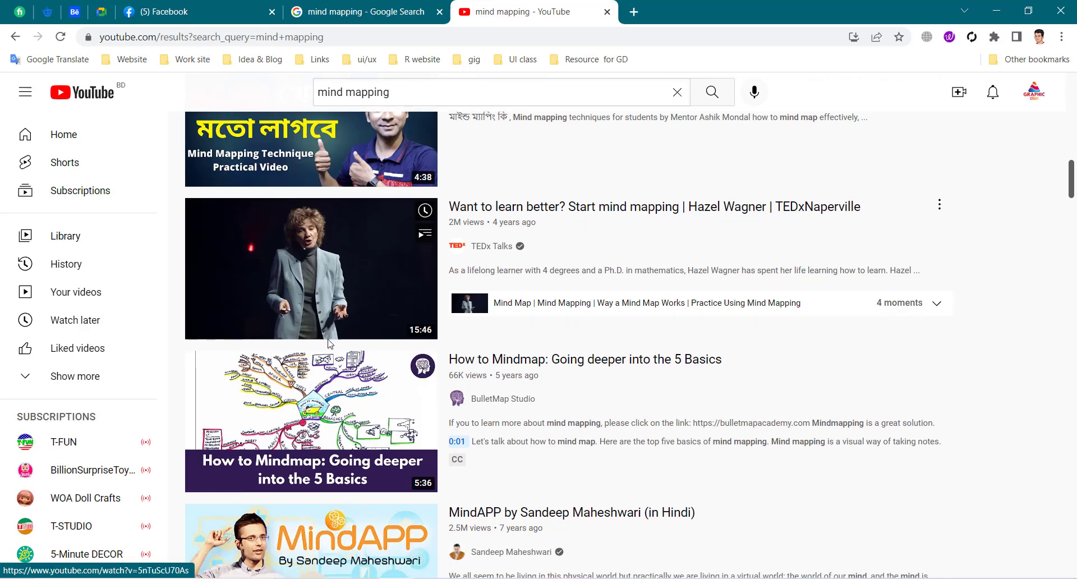
{"action": "mouse_move", "coordinate": [507, 264]}
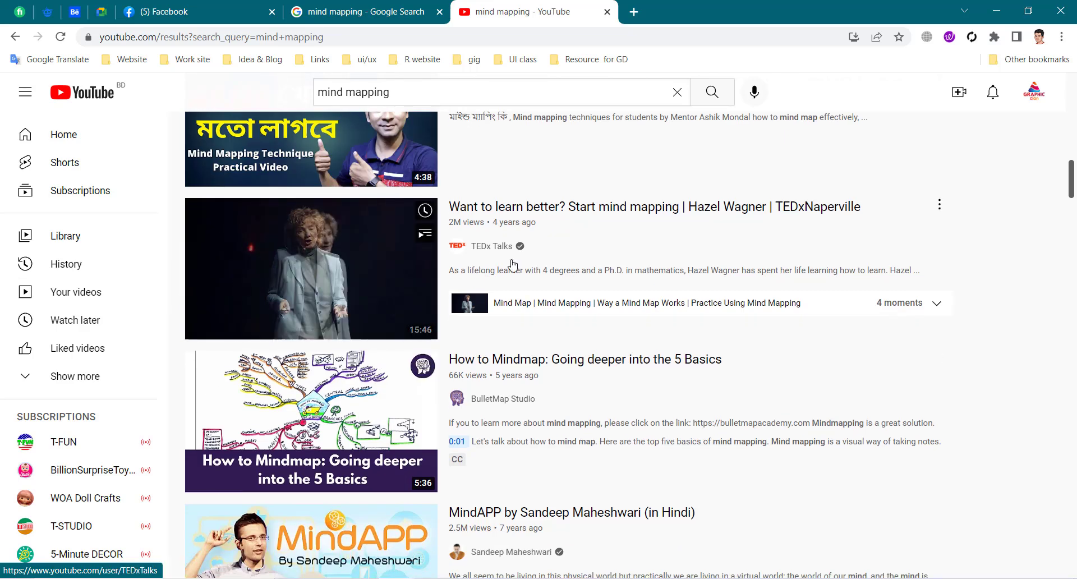
{"action": "scroll", "coordinate": [598, 249], "scroll_direction": "down", "scroll_amount": 15}
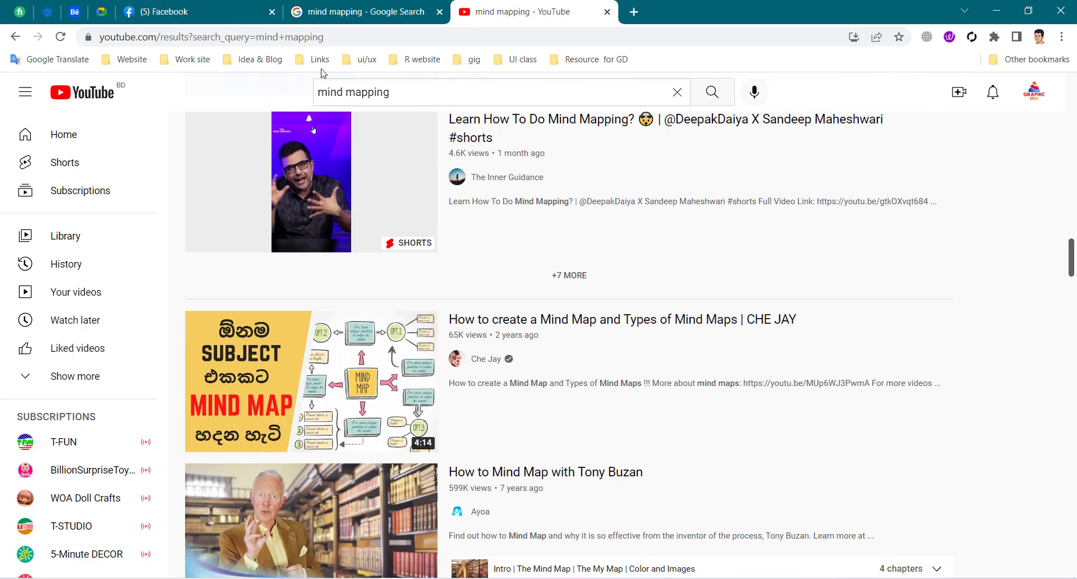
- Search YouTube for the suggested query "mind mapping by sandeep maheshwari" and look through the videos found
{"action": "left_click", "coordinate": [405, 92]}
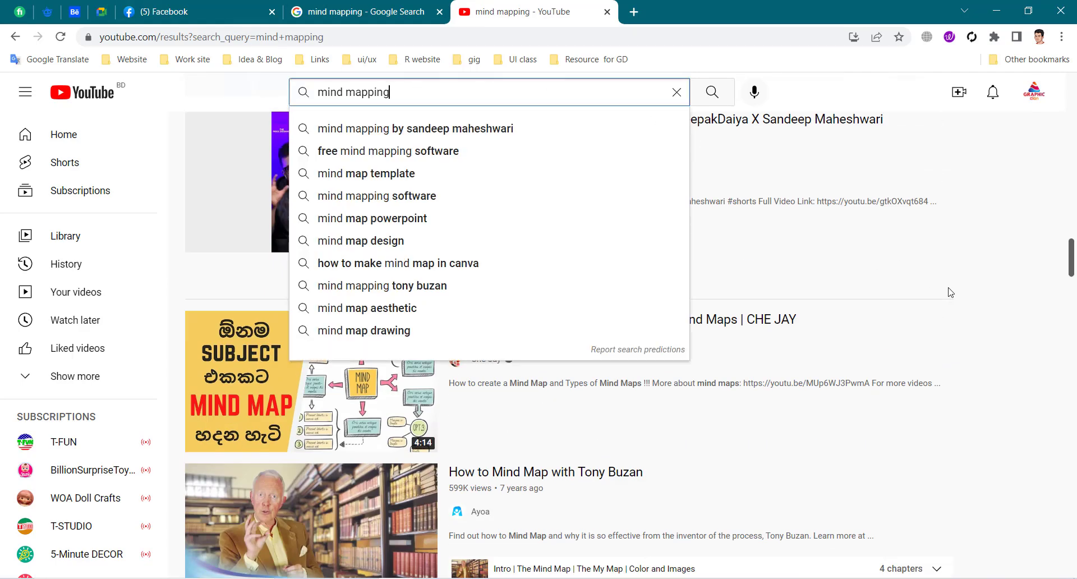
{"action": "left_click", "coordinate": [1029, 334]}
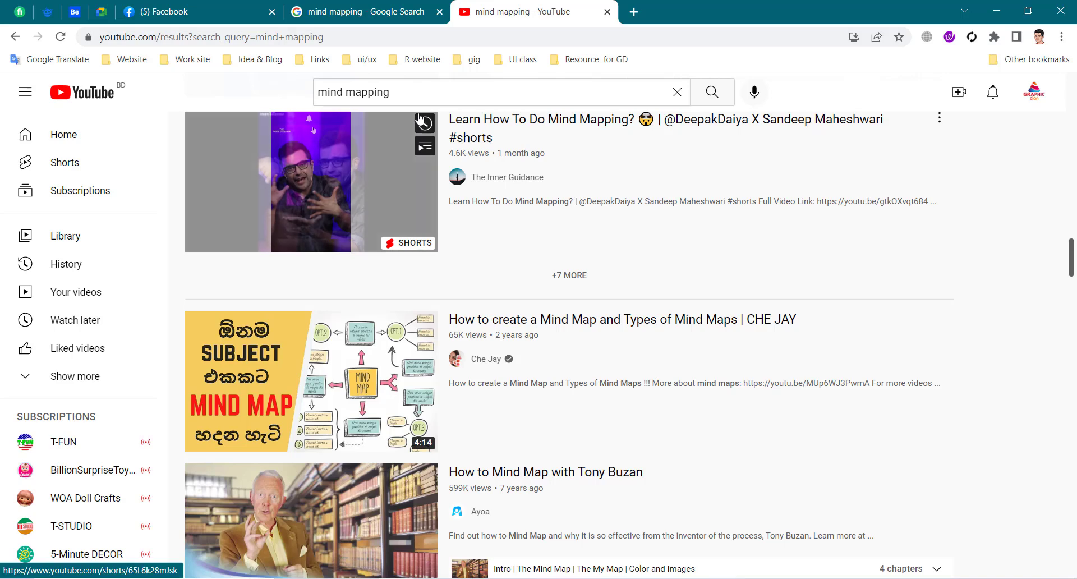
{"action": "left_click", "coordinate": [405, 93]}
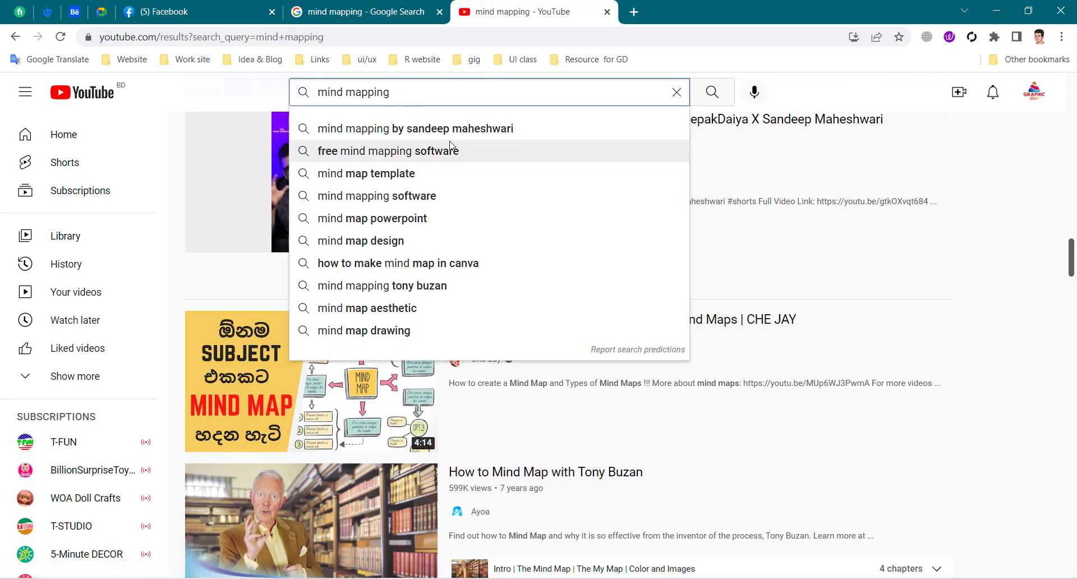
{"action": "left_click", "coordinate": [469, 130]}
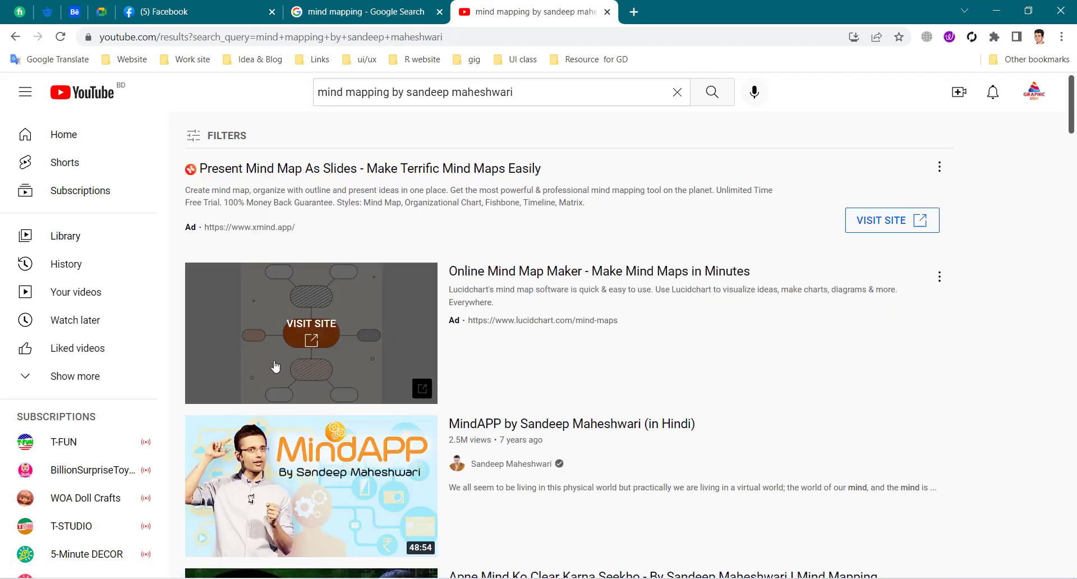
{"action": "scroll", "coordinate": [777, 306], "scroll_direction": "down", "scroll_amount": 3}
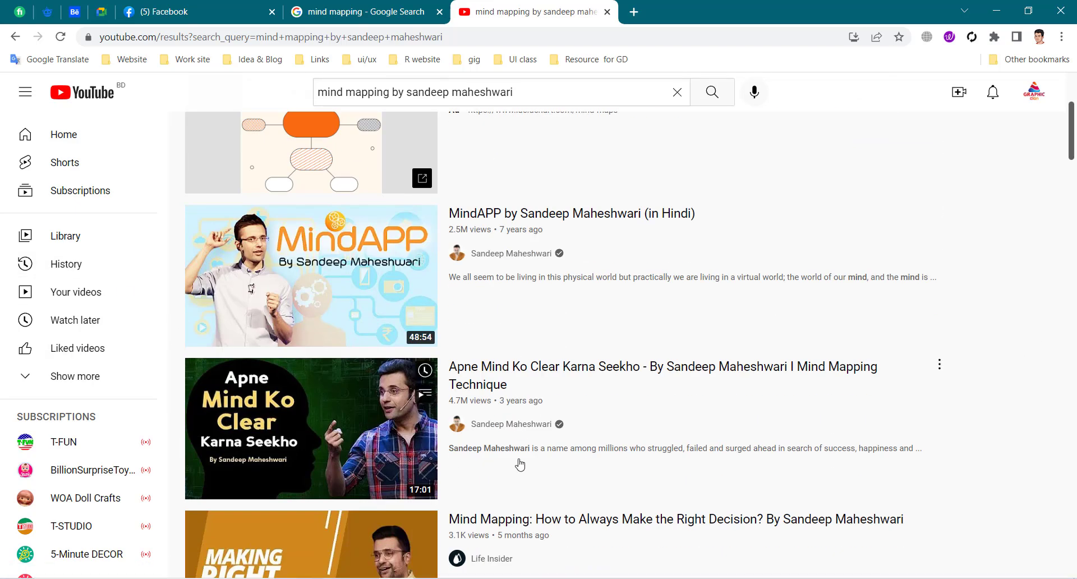
{"action": "scroll", "coordinate": [516, 464], "scroll_direction": "down", "scroll_amount": 4}
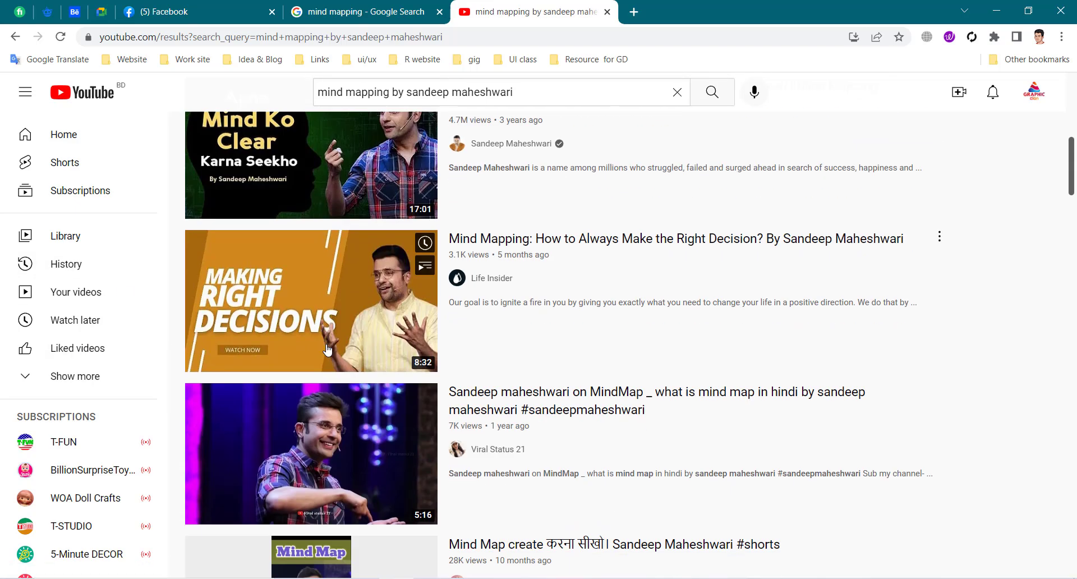
- Close the YouTube tab, switch to Illustrator and create a new 800 x 600 px document
{"action": "left_click", "coordinate": [401, 15]}
{"action": "left_click", "coordinate": [607, 12]}
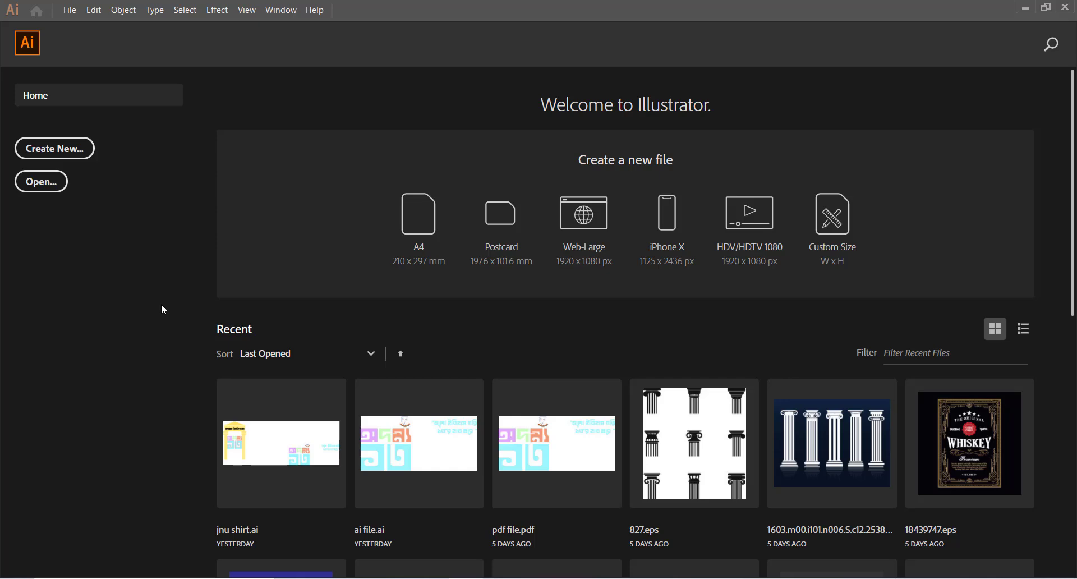
{"action": "left_click", "coordinate": [87, 156]}
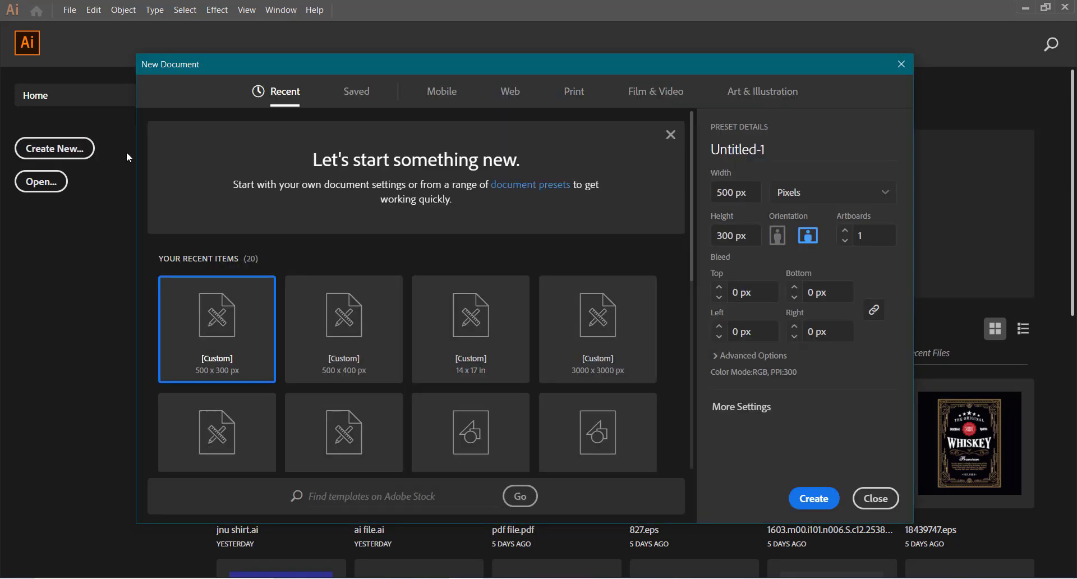
{"action": "left_click", "coordinate": [746, 192]}
{"action": "type", "text": "800"}
{"action": "left_click", "coordinate": [725, 235]}
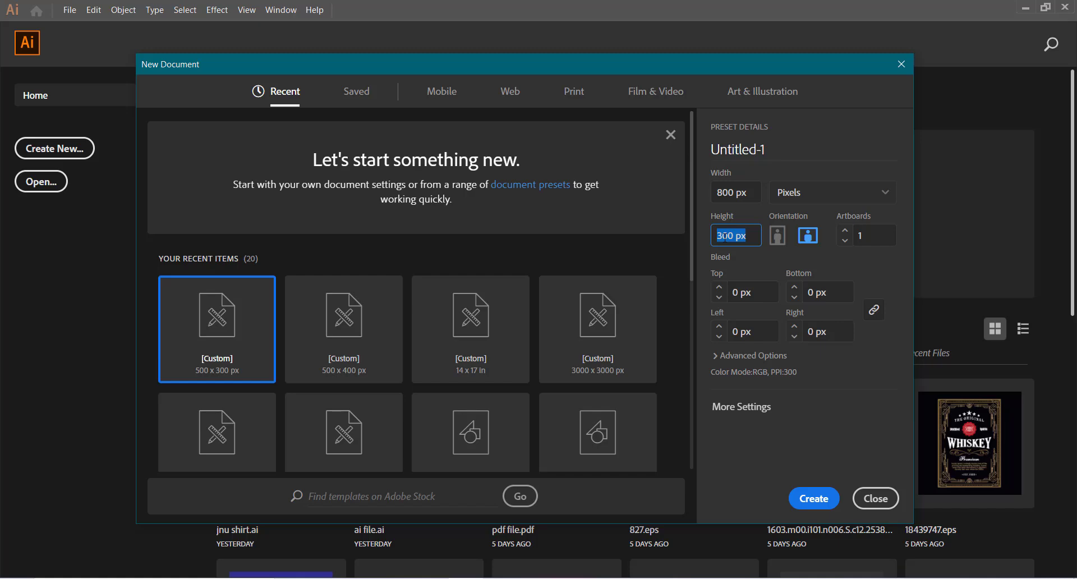
{"action": "type", "text": "600"}
{"action": "key", "text": "Return"}
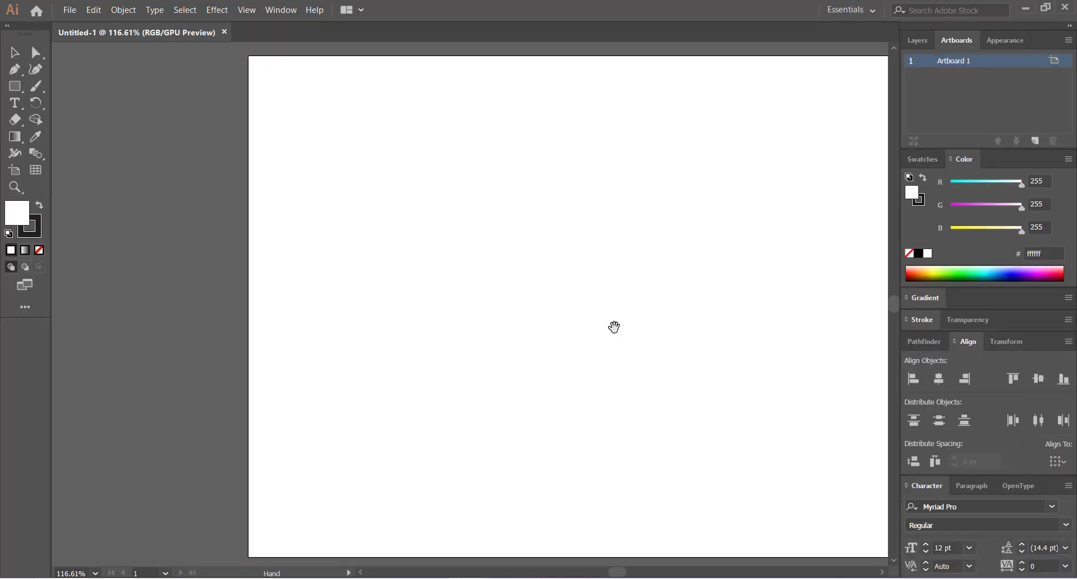
{"action": "left_click_drag", "start_coordinate": [615, 324], "coordinate": [521, 320]}
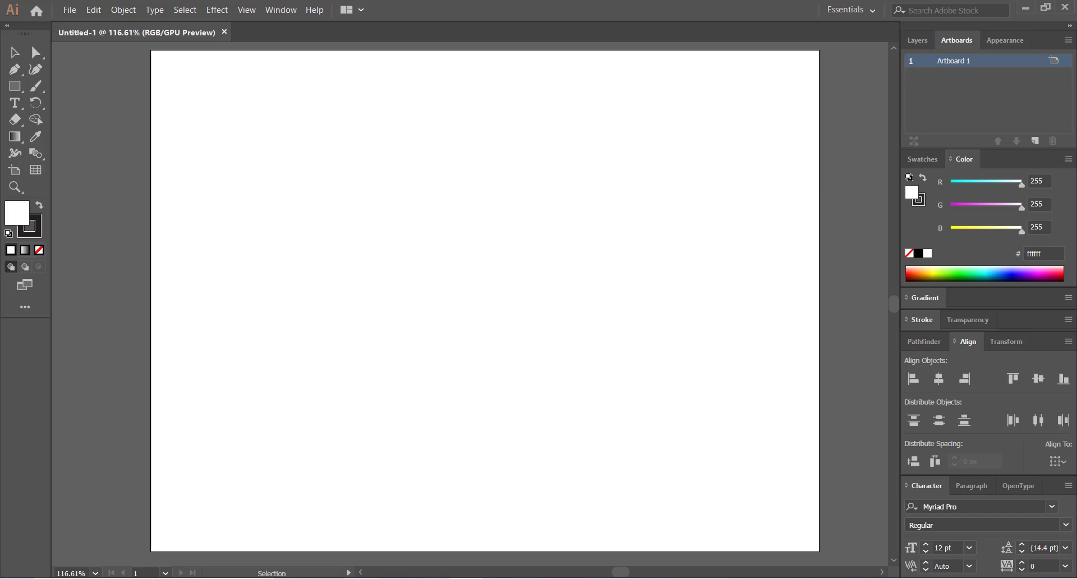
- Open the Downloads folder in File Explorer and delete all the files and folders grouped under Yesterday
{"action": "key", "text": "super+e"}
{"action": "left_click", "coordinate": [54, 179]}
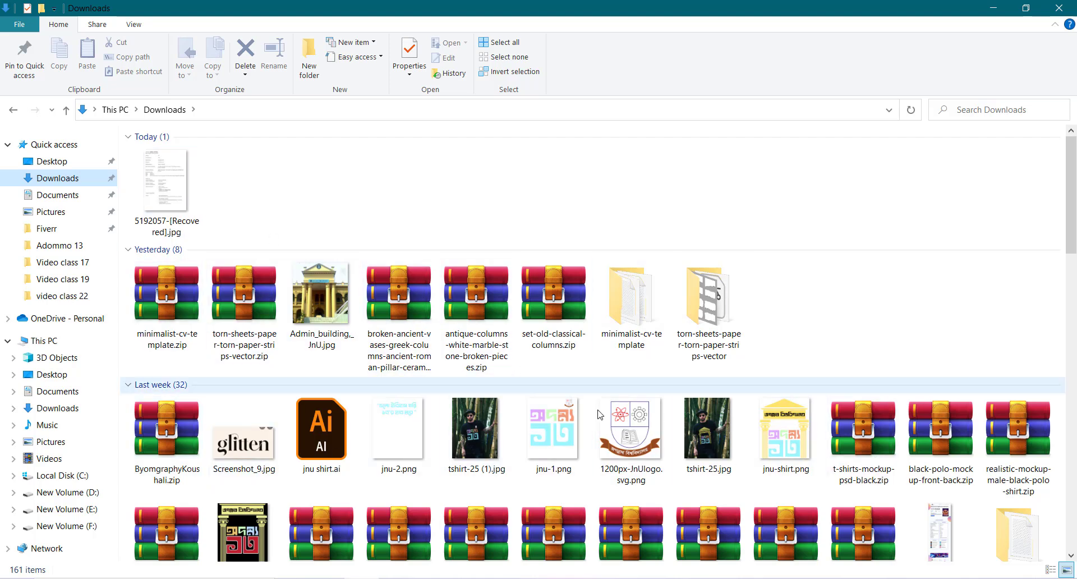
{"action": "scroll", "coordinate": [184, 412], "scroll_direction": "down", "scroll_amount": 3}
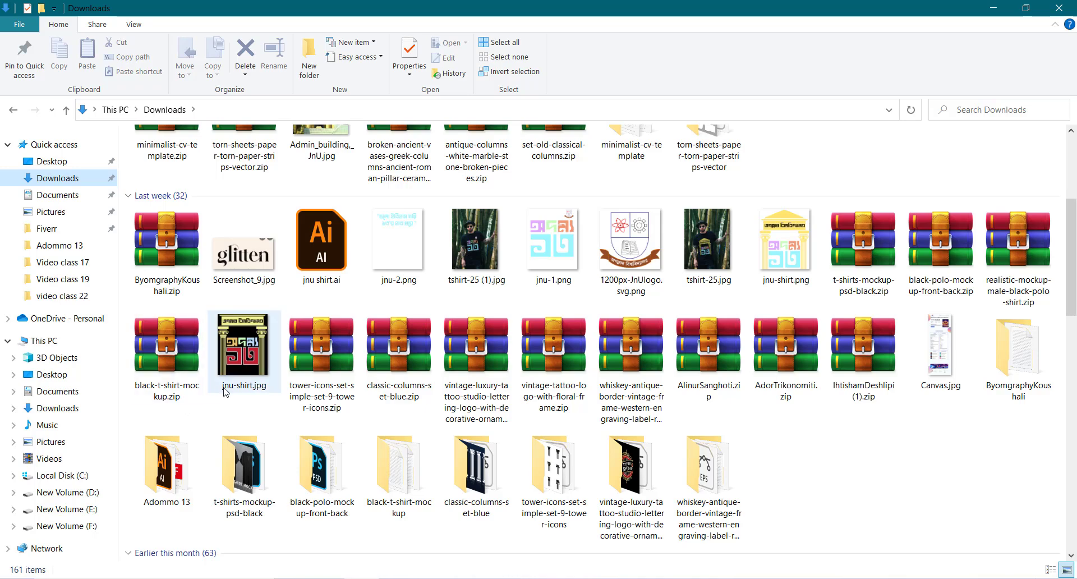
{"action": "scroll", "coordinate": [843, 486], "scroll_direction": "down", "scroll_amount": 5}
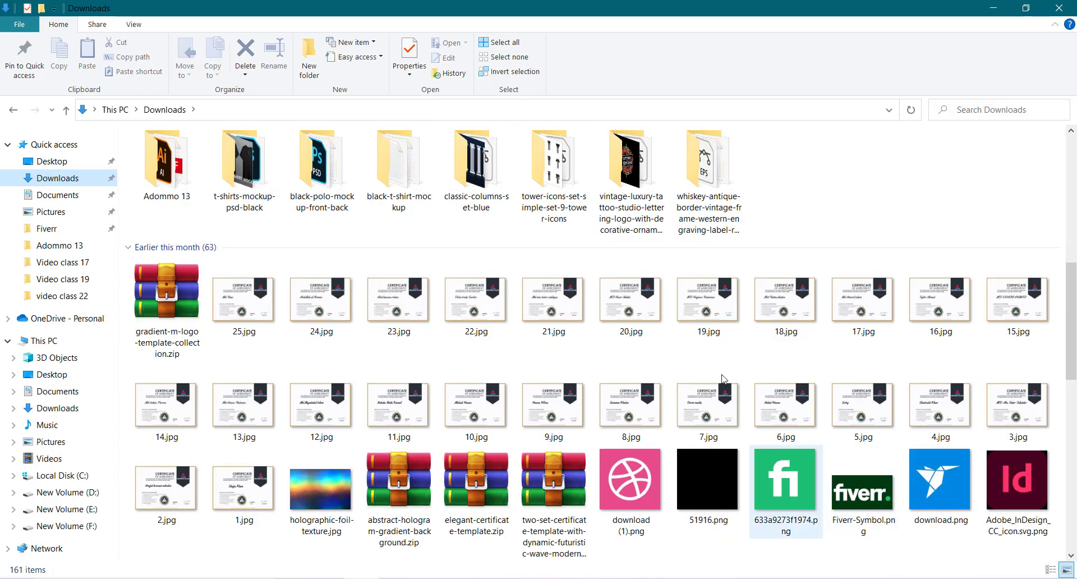
{"action": "scroll", "coordinate": [843, 485], "scroll_direction": "down", "scroll_amount": 5}
{"action": "scroll", "coordinate": [425, 313], "scroll_direction": "up", "scroll_amount": 13}
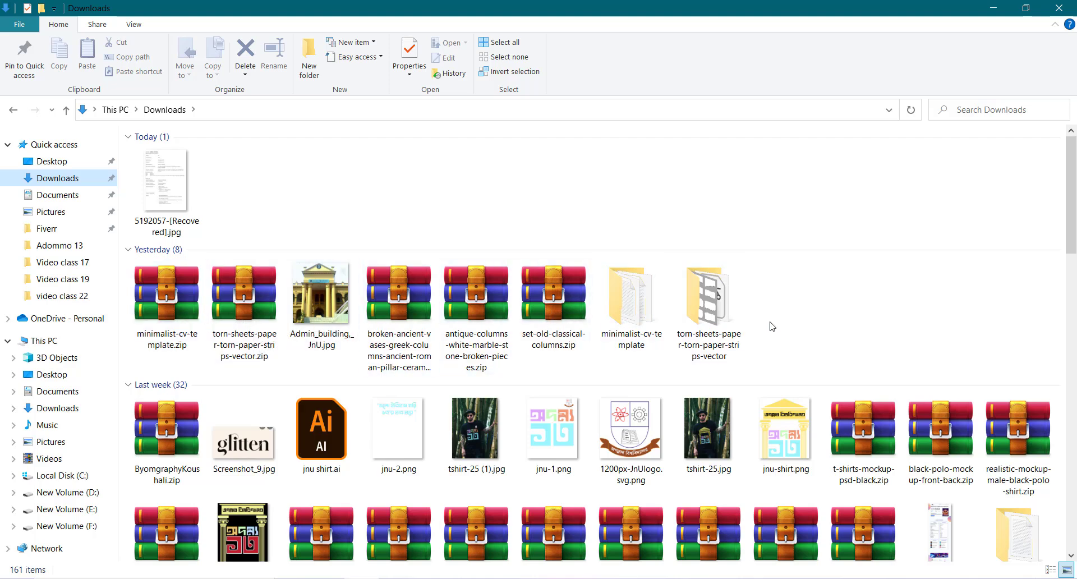
{"action": "left_click_drag", "start_coordinate": [785, 325], "coordinate": [171, 319]}
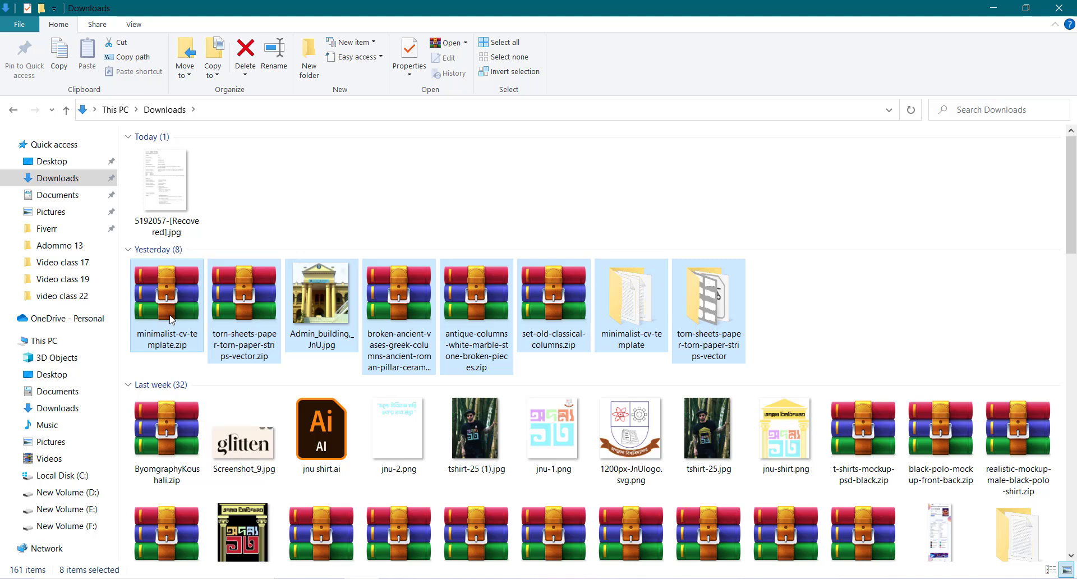
{"action": "key", "text": "Delete"}
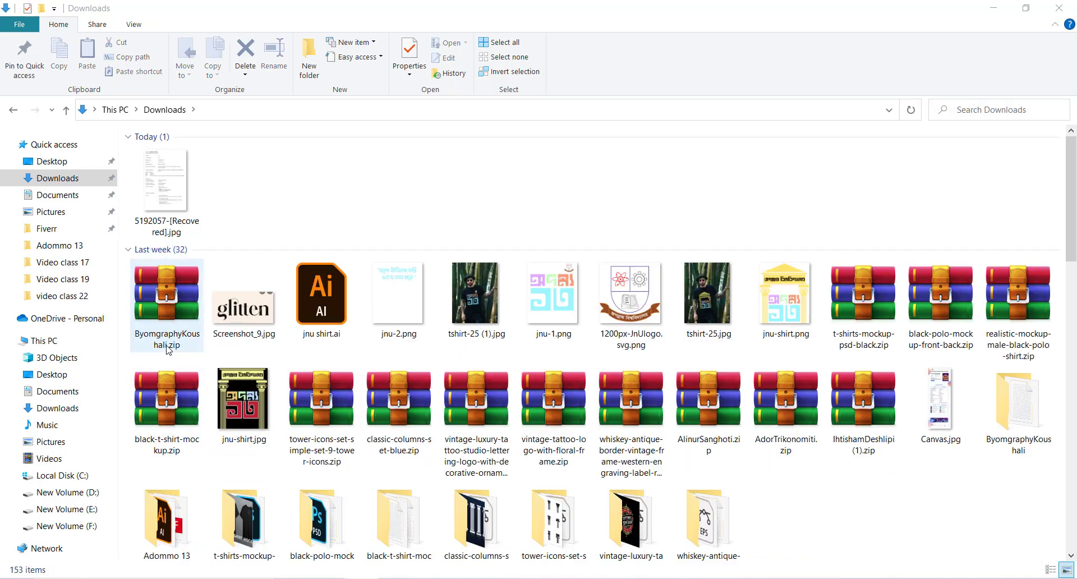
{"action": "left_click", "coordinate": [174, 351]}
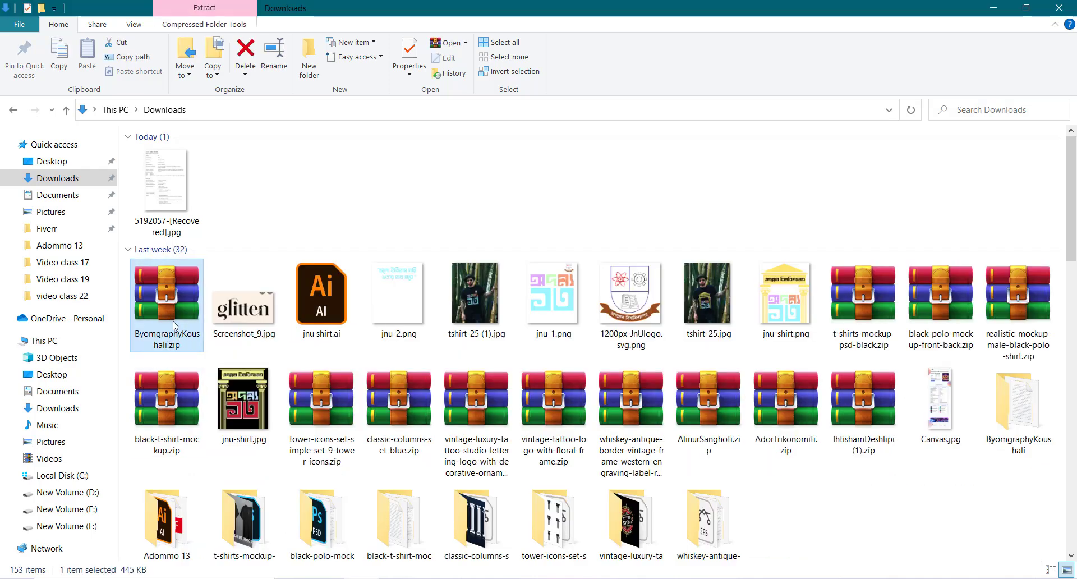
{"action": "right_click", "coordinate": [178, 337]}
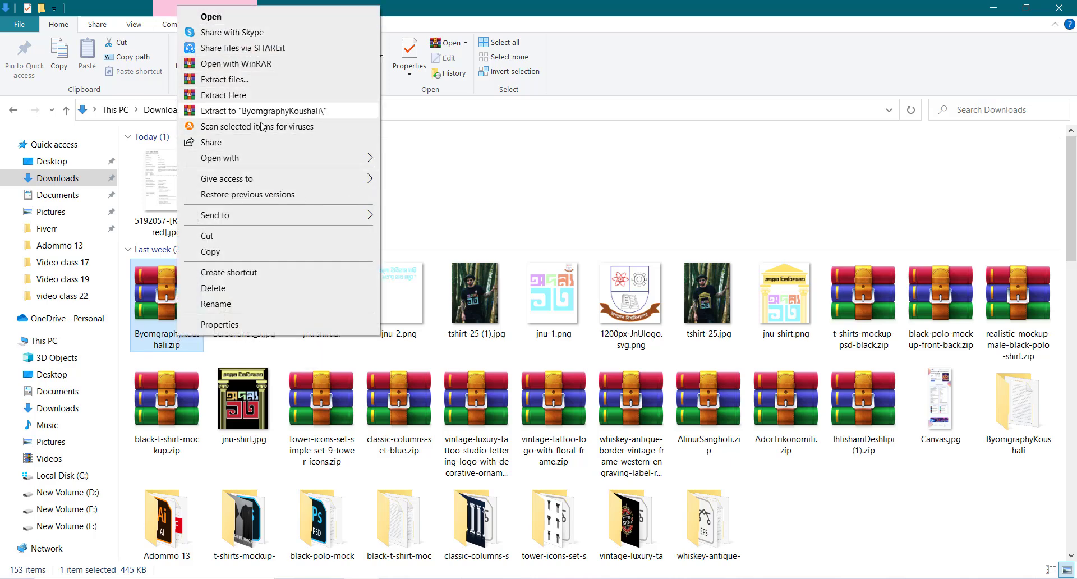
{"action": "left_click", "coordinate": [480, 158]}
{"action": "left_click", "coordinate": [480, 157]}
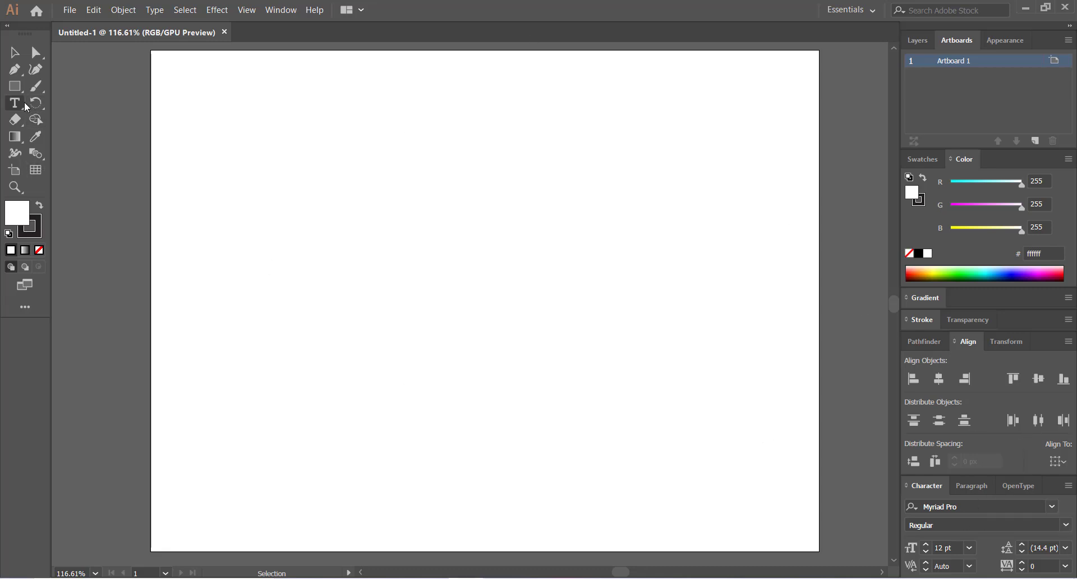
{"action": "left_click", "coordinate": [25, 105]}
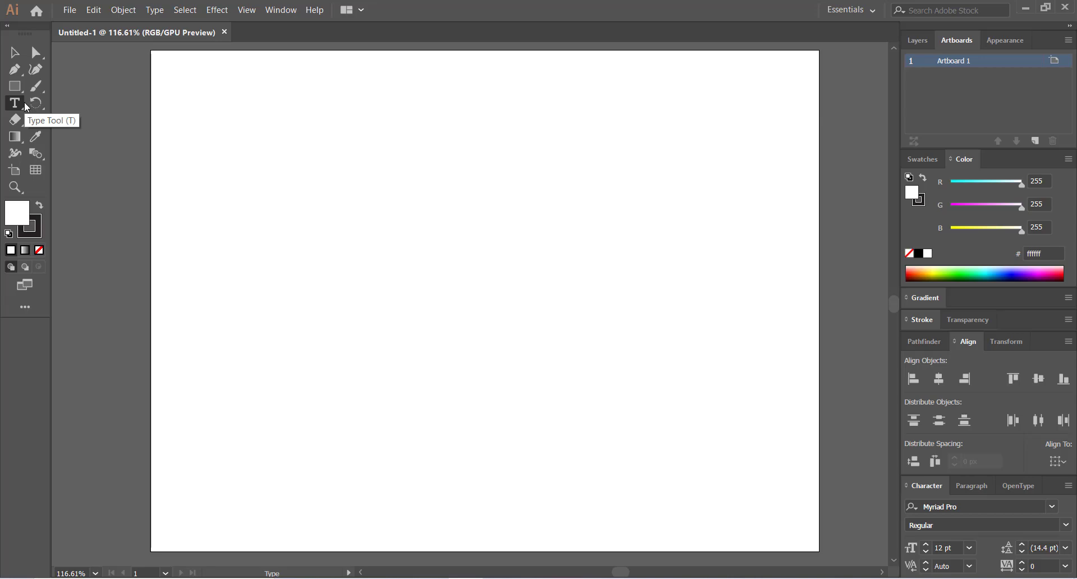
{"action": "left_click", "coordinate": [66, 16]}
{"action": "left_click", "coordinate": [82, 49]}
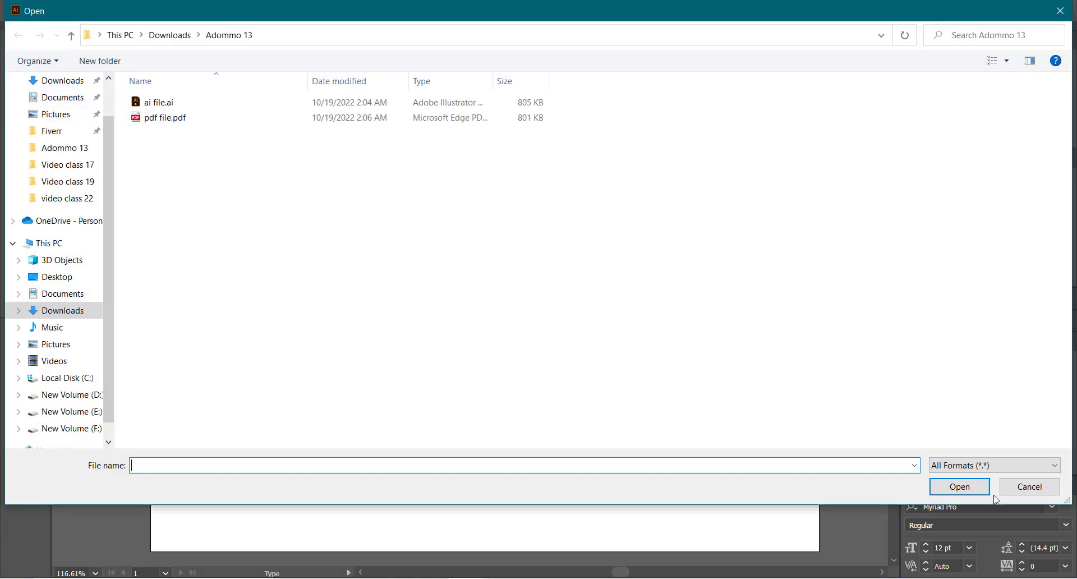
{"action": "left_click", "coordinate": [1002, 480]}
- Switch to Chrome and search Freepik for "logo design"
{"action": "left_click", "coordinate": [397, 578]}
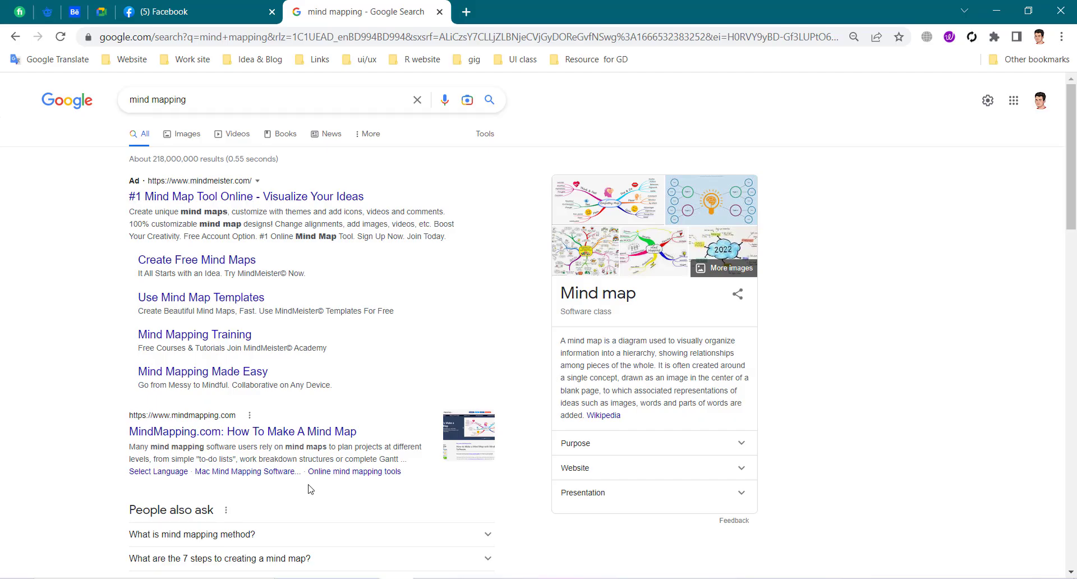
{"action": "left_click", "coordinate": [47, 11]}
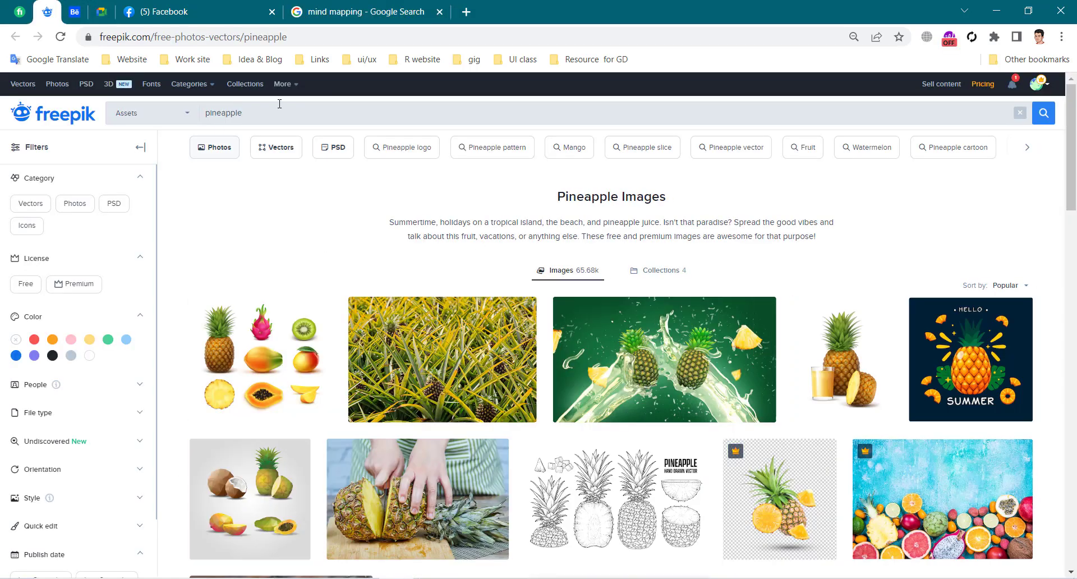
{"action": "type", "text": "logo design"}
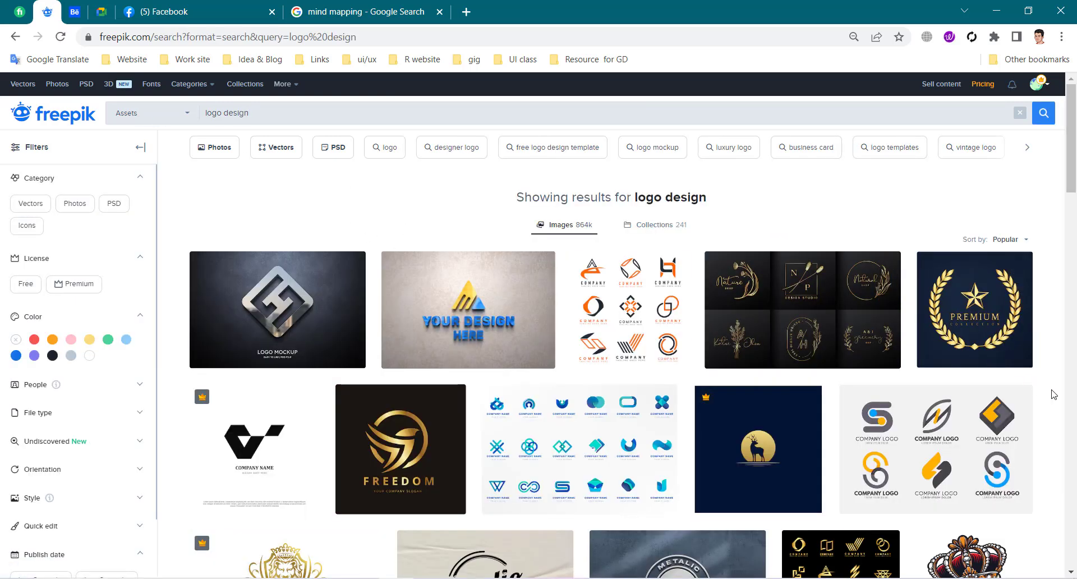
- Open the collection "The best business logos" and download the GlassCube logo template, closing its preview
{"action": "scroll", "coordinate": [1053, 395], "scroll_direction": "down", "scroll_amount": 1}
{"action": "scroll", "coordinate": [1053, 394], "scroll_direction": "down", "scroll_amount": 5}
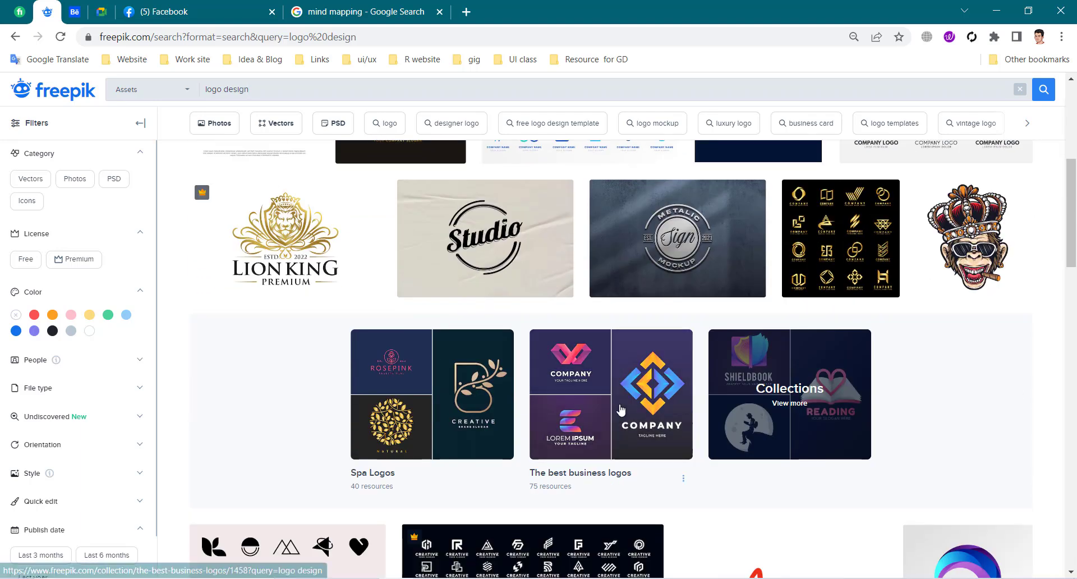
{"action": "left_click", "coordinate": [621, 410]}
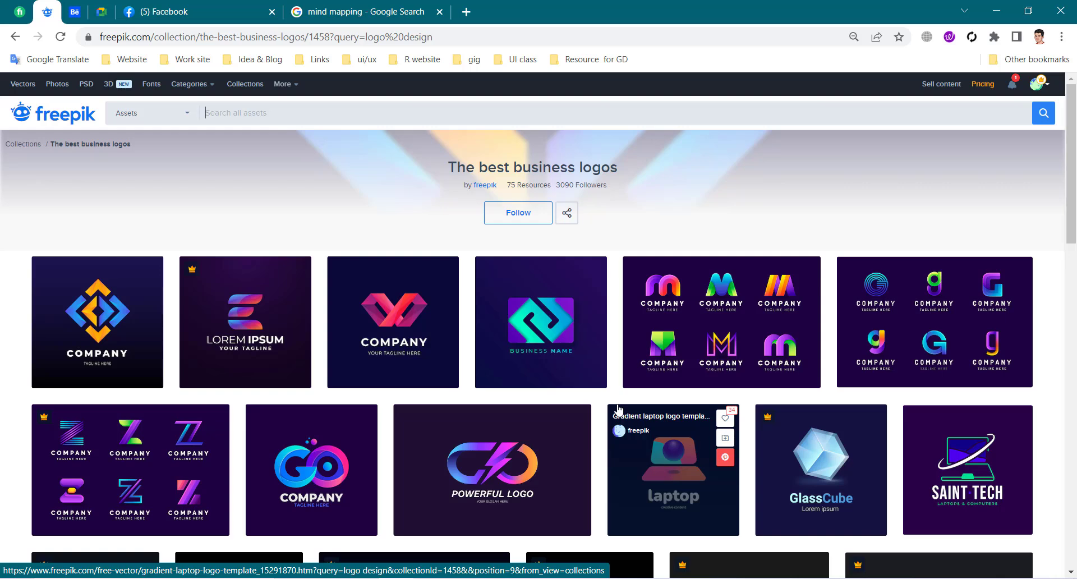
{"action": "scroll", "coordinate": [813, 415], "scroll_direction": "down", "scroll_amount": 3}
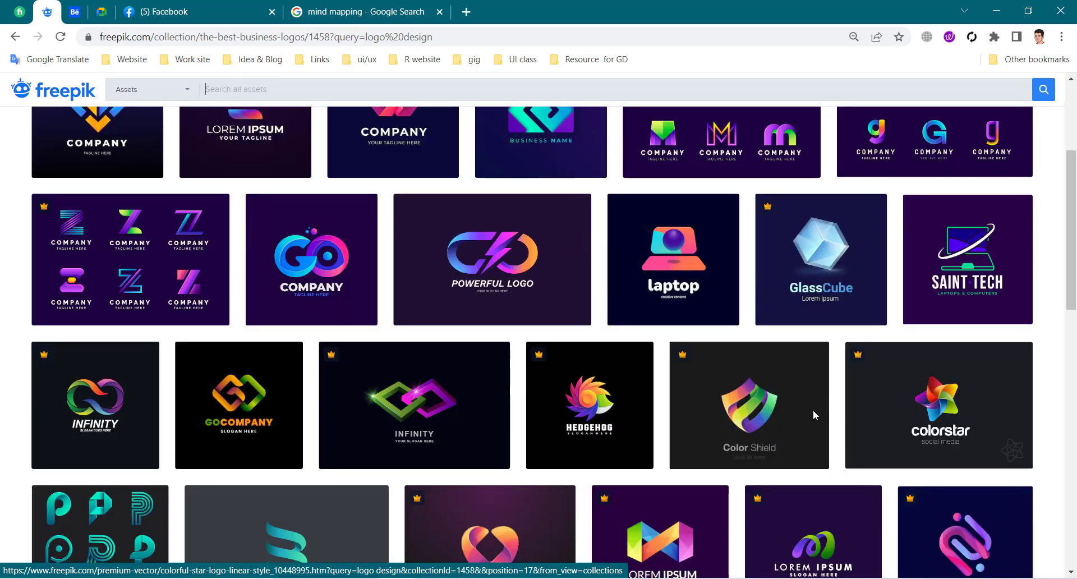
{"action": "left_click", "coordinate": [805, 283]}
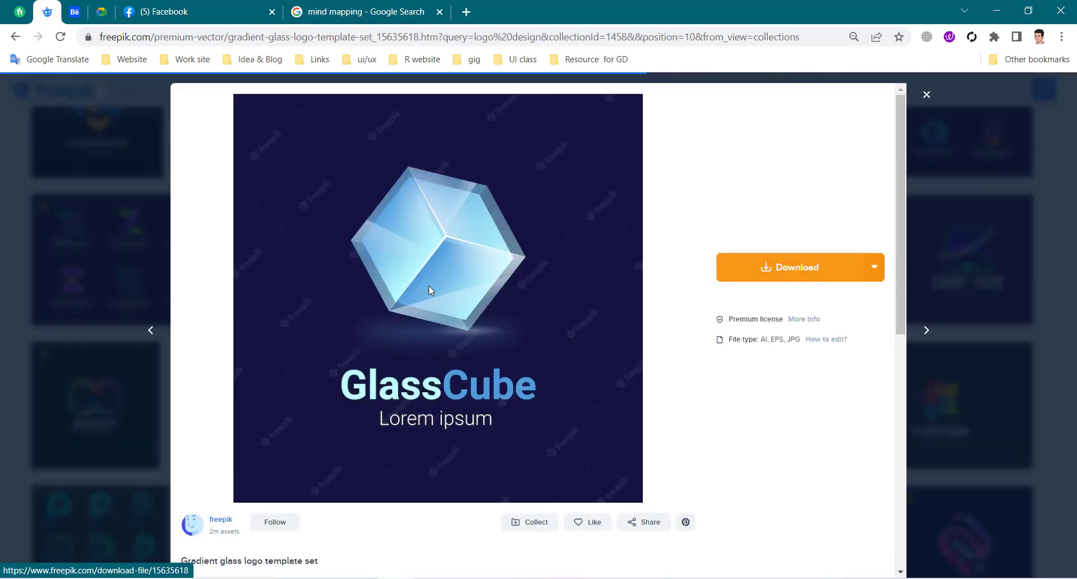
{"action": "left_click", "coordinate": [825, 279]}
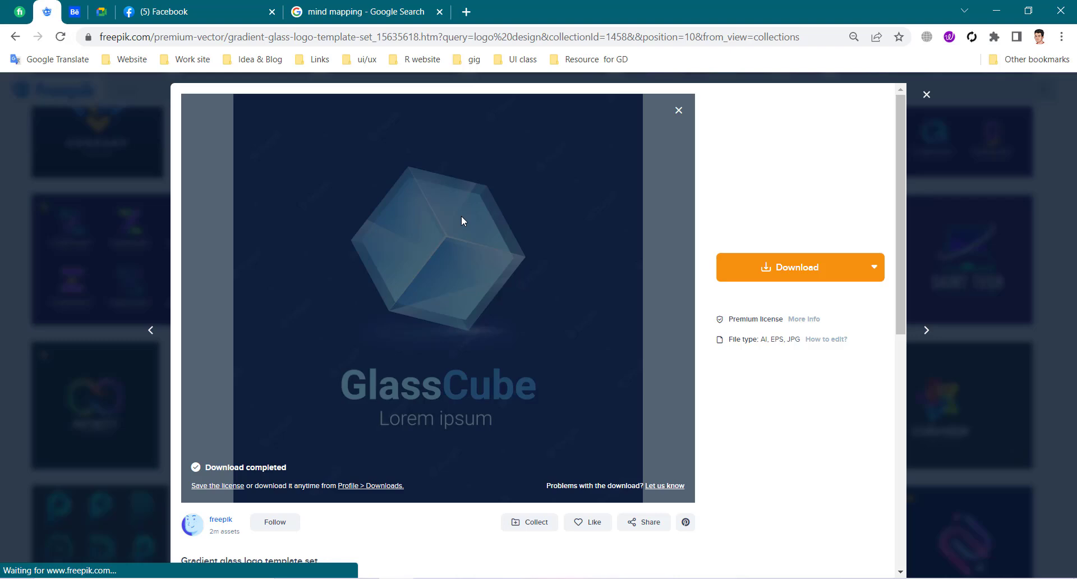
{"action": "left_click", "coordinate": [926, 95]}
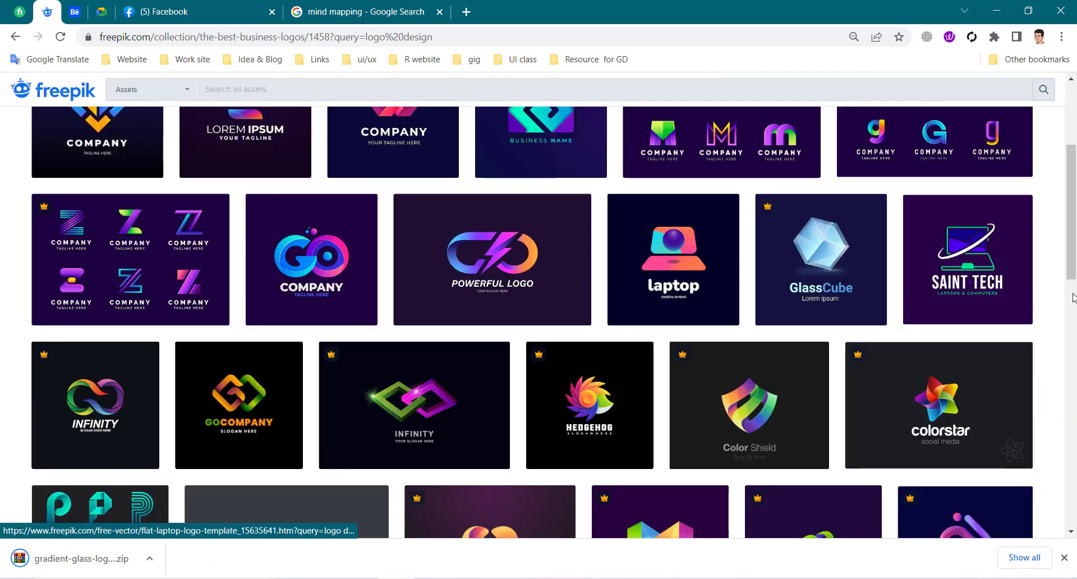
- Switch back to Illustrator and bring up the Downloads folder for opening a file
{"action": "key", "text": "alt+Tab"}
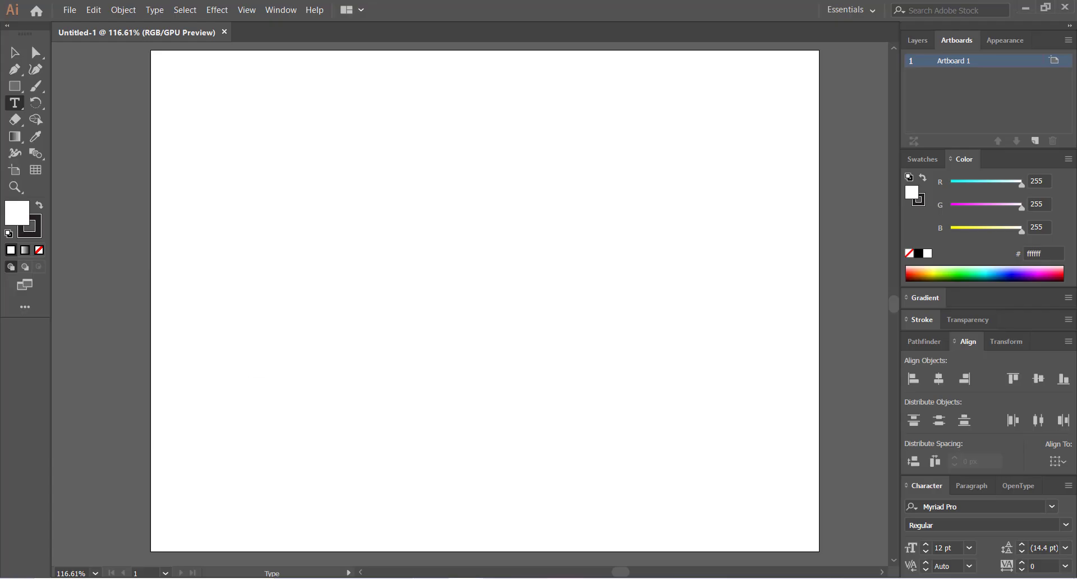
{"action": "left_click", "coordinate": [70, 10]}
{"action": "left_click", "coordinate": [96, 51]}
{"action": "left_click", "coordinate": [67, 87]}
{"action": "left_click", "coordinate": [166, 153]}
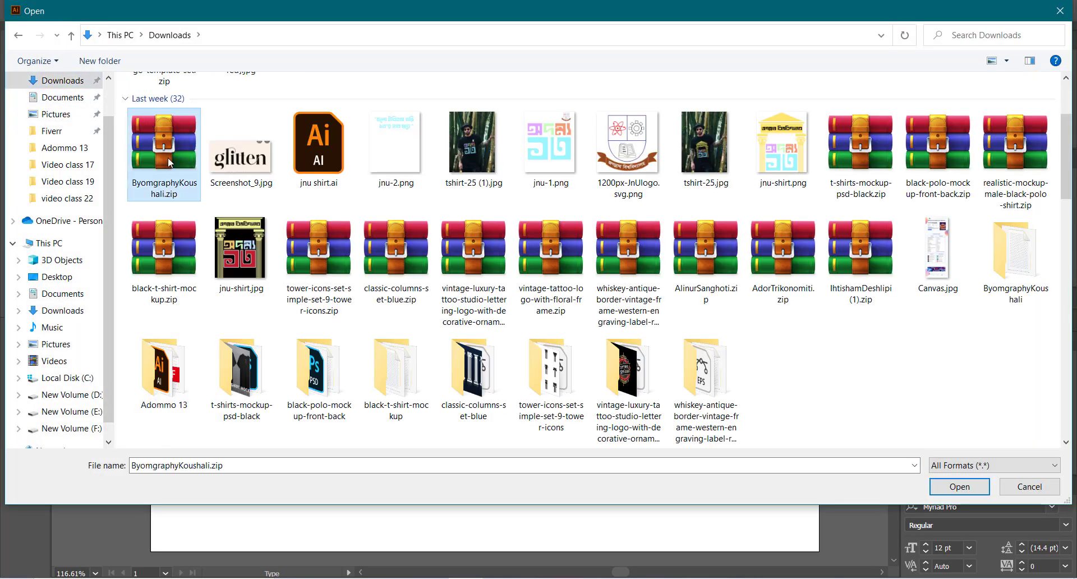
{"action": "scroll", "coordinate": [231, 263], "scroll_direction": "down", "scroll_amount": 5}
{"action": "scroll", "coordinate": [231, 262], "scroll_direction": "up", "scroll_amount": 5}
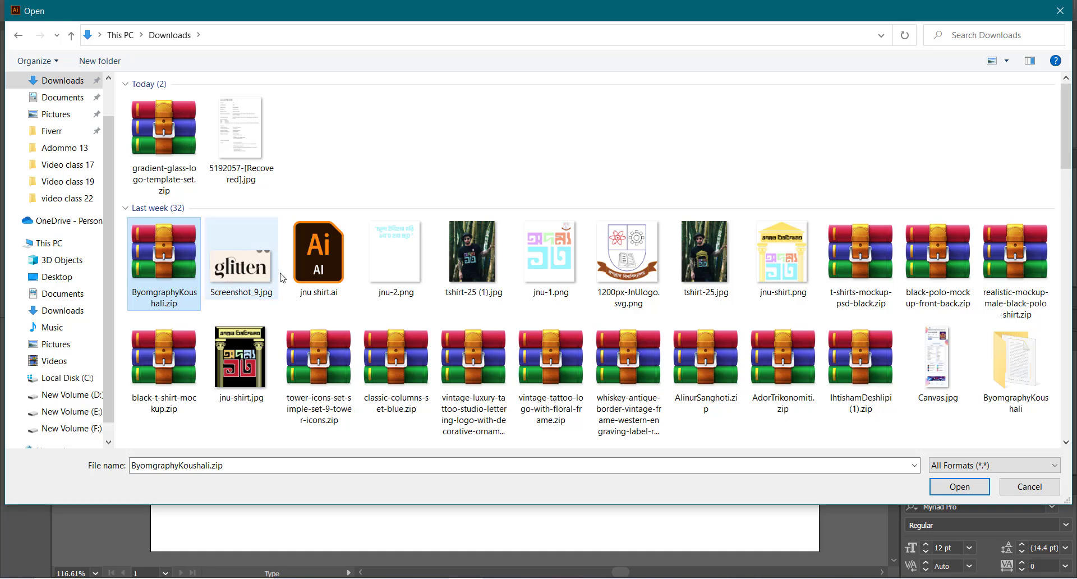
- Extract gradient-glass-logo-template-set.zip into its own folder and open 5636255.ai from it
{"action": "left_click", "coordinate": [165, 129]}
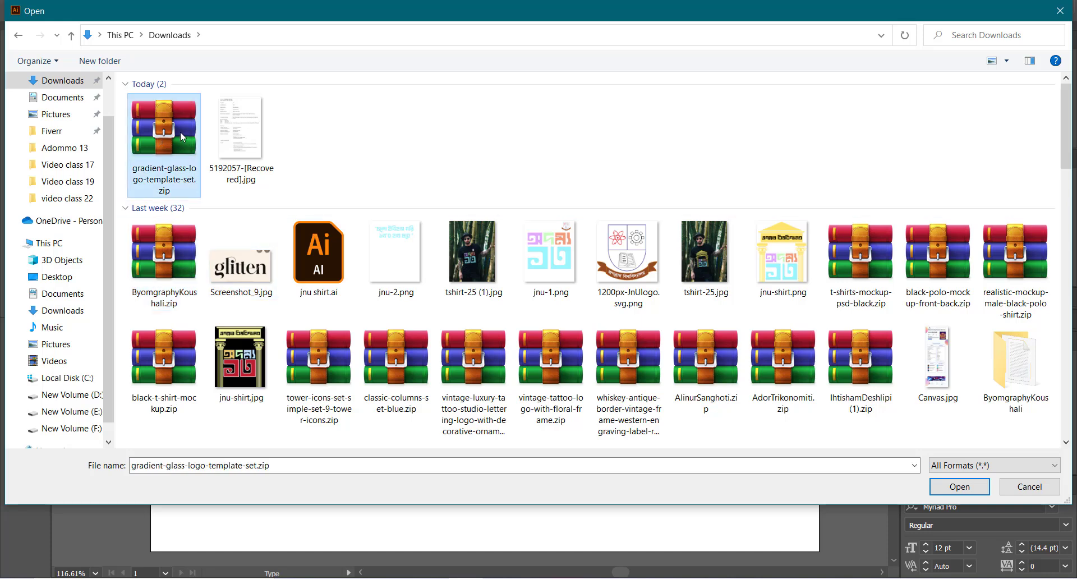
{"action": "right_click", "coordinate": [180, 131]}
{"action": "left_click", "coordinate": [283, 258]}
{"action": "double_click", "coordinate": [296, 163]}
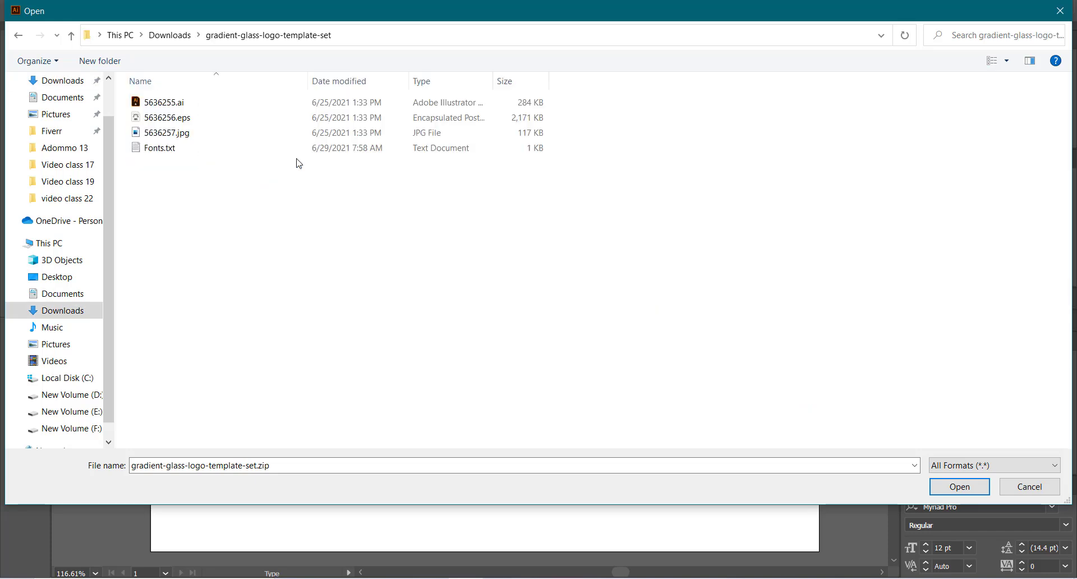
{"action": "double_click", "coordinate": [150, 103]}
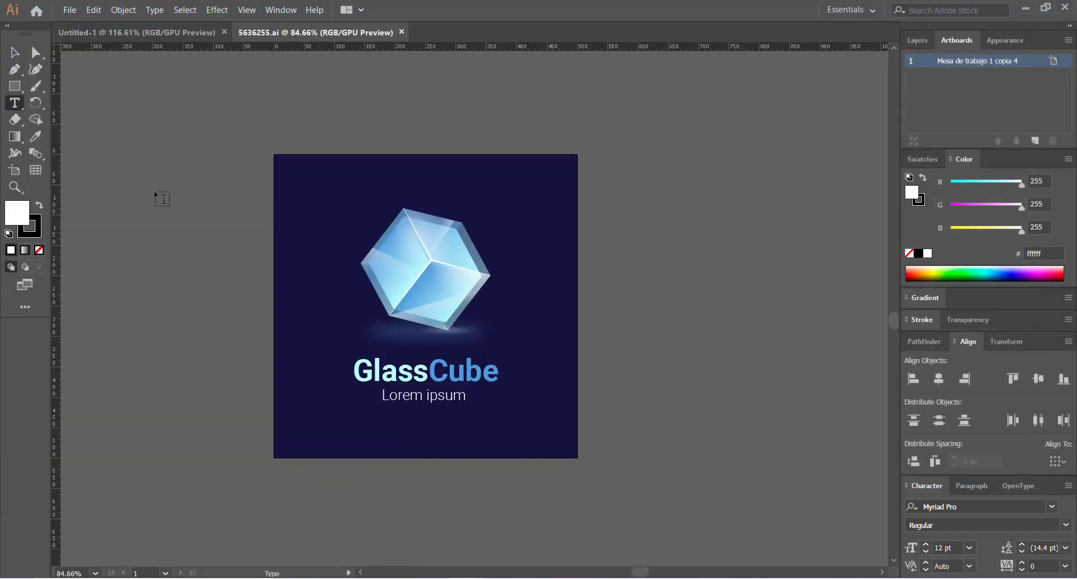
- Delete the dark background behind the glass cube logo
{"action": "left_click", "coordinate": [18, 56]}
{"action": "left_click", "coordinate": [420, 260]}
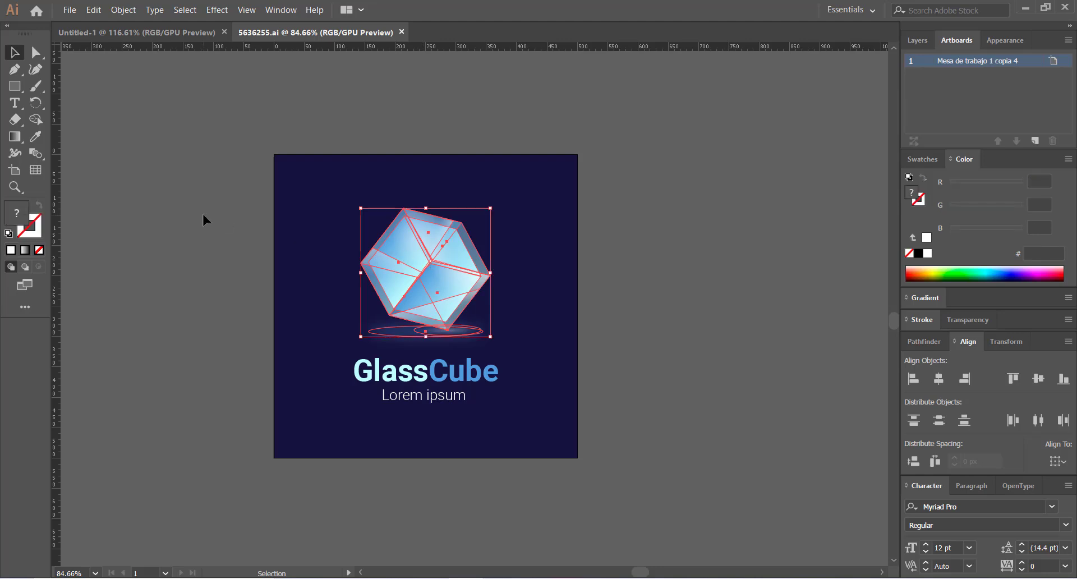
{"action": "left_click", "coordinate": [202, 210]}
{"action": "left_click_drag", "start_coordinate": [273, 181], "coordinate": [722, 422]}
{"action": "left_click", "coordinate": [516, 243]}
{"action": "key", "text": "Delete"}
- Delete the GlassCube title and the Lorem ipsum tagline below the cube
{"action": "left_click", "coordinate": [535, 441]}
{"action": "left_click_drag", "start_coordinate": [539, 439], "coordinate": [726, 389]}
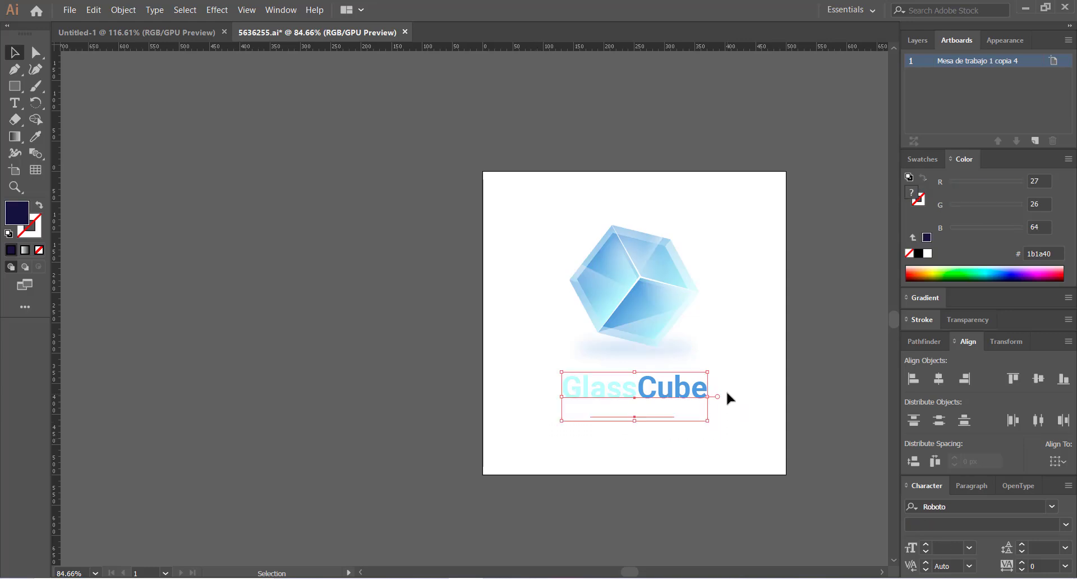
{"action": "key", "text": "Delete"}
- Move the glass cube off its artboard and transfer it from 5636255.ai into the Untitled-1 document
{"action": "left_click_drag", "start_coordinate": [631, 272], "coordinate": [261, 263]}
{"action": "left_click", "coordinate": [315, 175]}
{"action": "left_click_drag", "start_coordinate": [237, 155], "coordinate": [478, 212]}
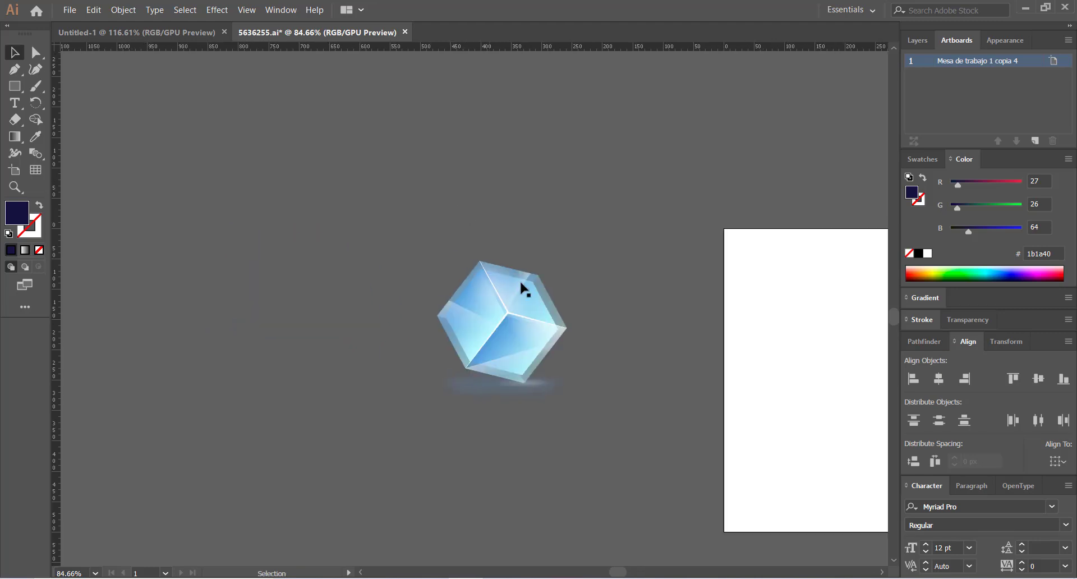
{"action": "left_click_drag", "start_coordinate": [485, 307], "coordinate": [156, 32]}
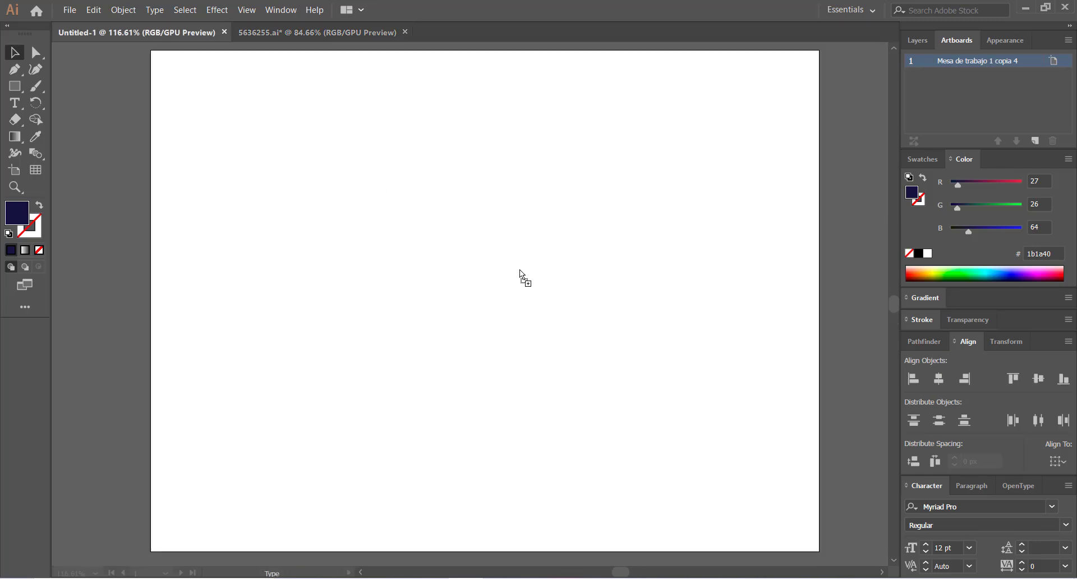
{"action": "left_click_drag", "start_coordinate": [519, 269], "coordinate": [519, 271]}
{"action": "left_click", "coordinate": [373, 341]}
- Reposition the glass cube slightly up and left, near the horizontal middle of the artboard's upper half
{"action": "key", "text": "ctrl+minus"}
{"action": "key", "text": "ctrl+minus"}
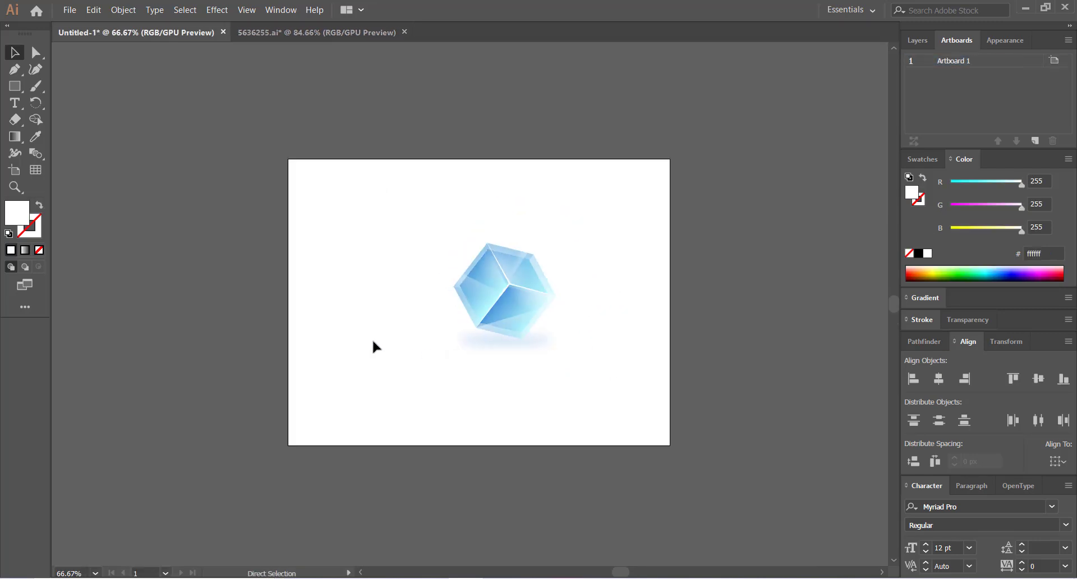
{"action": "key", "text": "ctrl+equal"}
{"action": "key", "text": "space"}
{"action": "left_click_drag", "start_coordinate": [325, 325], "coordinate": [406, 323]}
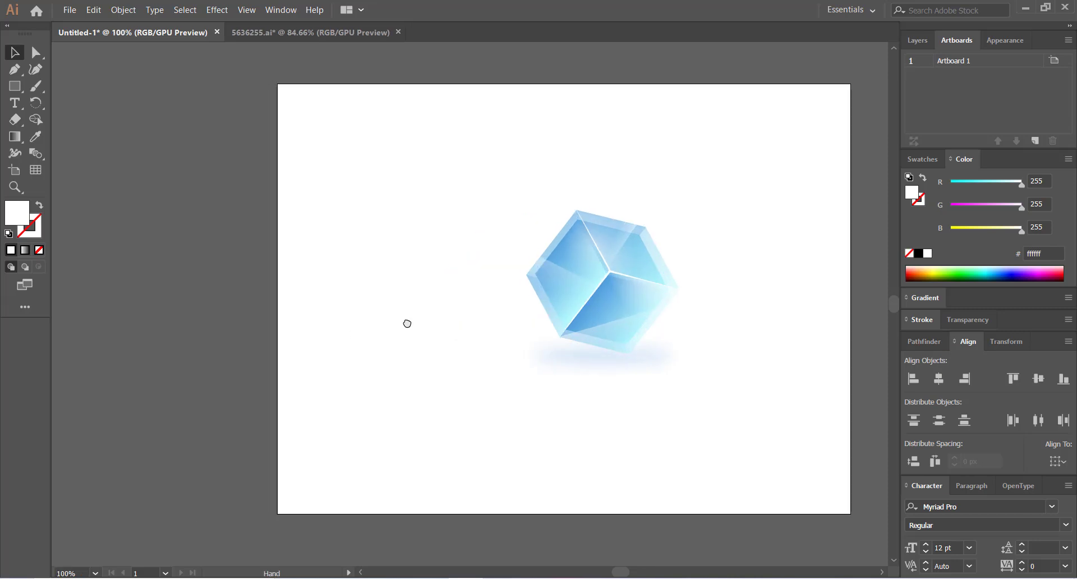
{"action": "left_click_drag", "start_coordinate": [574, 284], "coordinate": [554, 264]}
{"action": "left_click", "coordinate": [382, 225]}
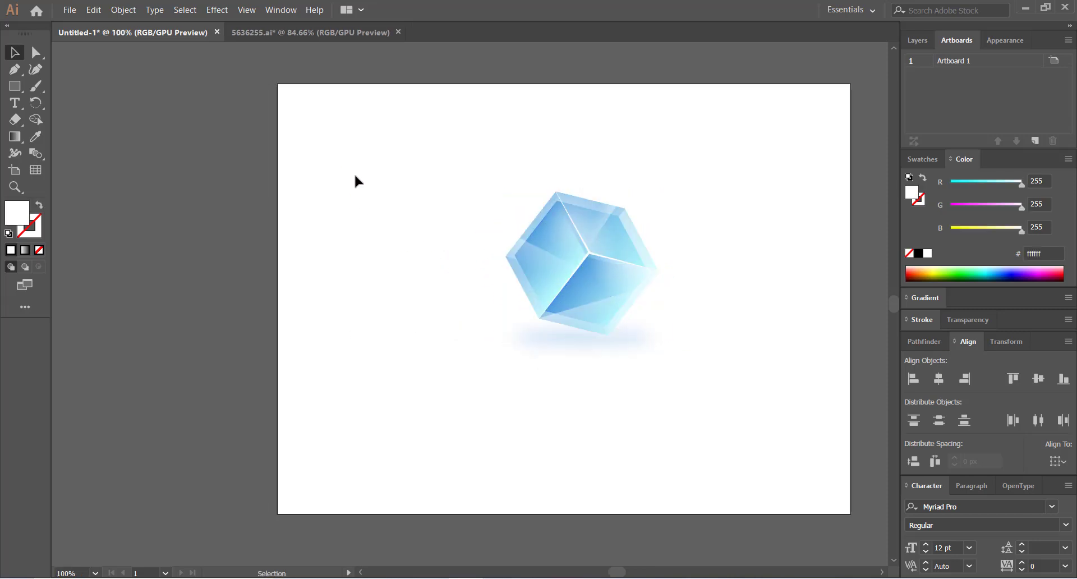
{"action": "left_click_drag", "start_coordinate": [330, 145], "coordinate": [462, 440]}
{"action": "left_click_drag", "start_coordinate": [599, 278], "coordinate": [595, 278]}
{"action": "left_click", "coordinate": [338, 276]}
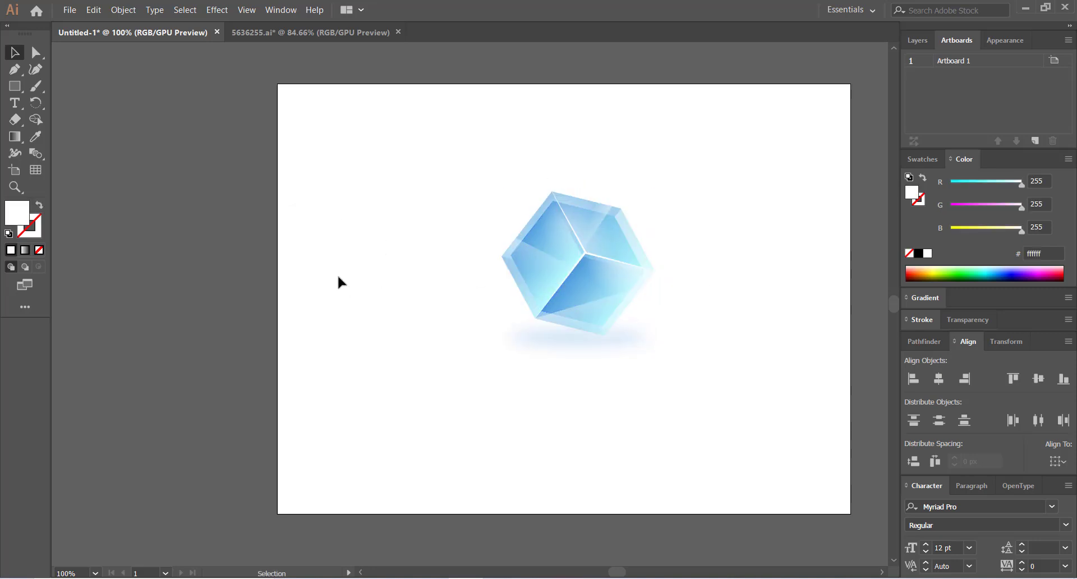
{"action": "left_click", "coordinate": [578, 275]}
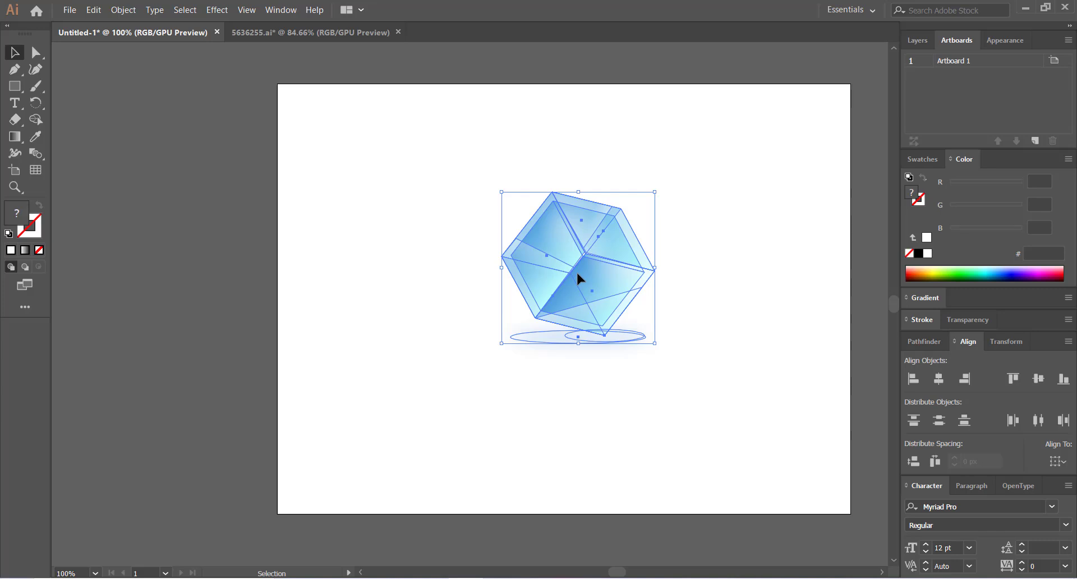
{"action": "left_click", "coordinate": [437, 294]}
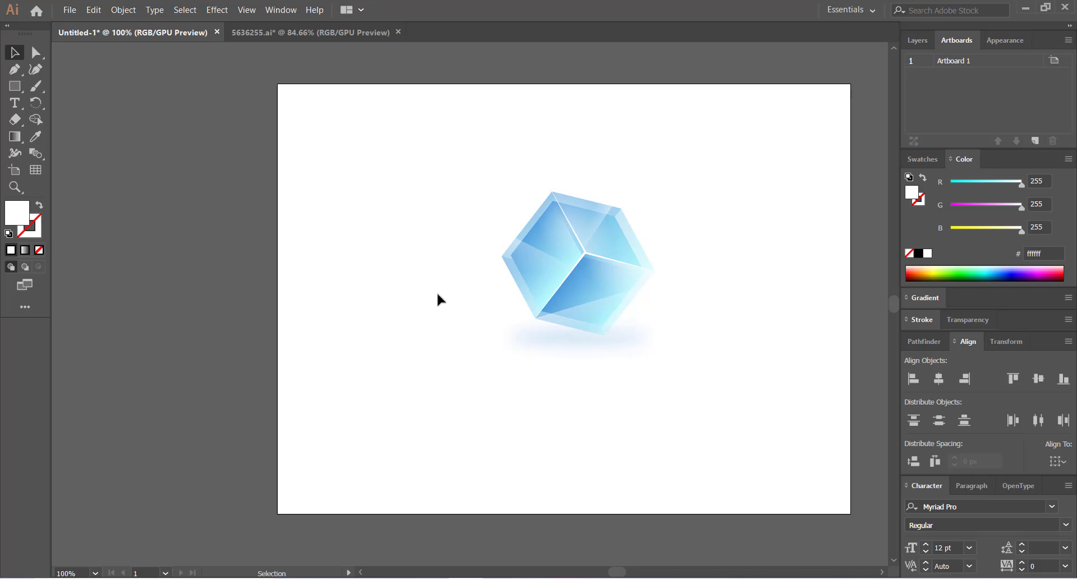
- Add a black rectangle covering the whole artboard and send it behind the glass cube
{"action": "left_click", "coordinate": [16, 88]}
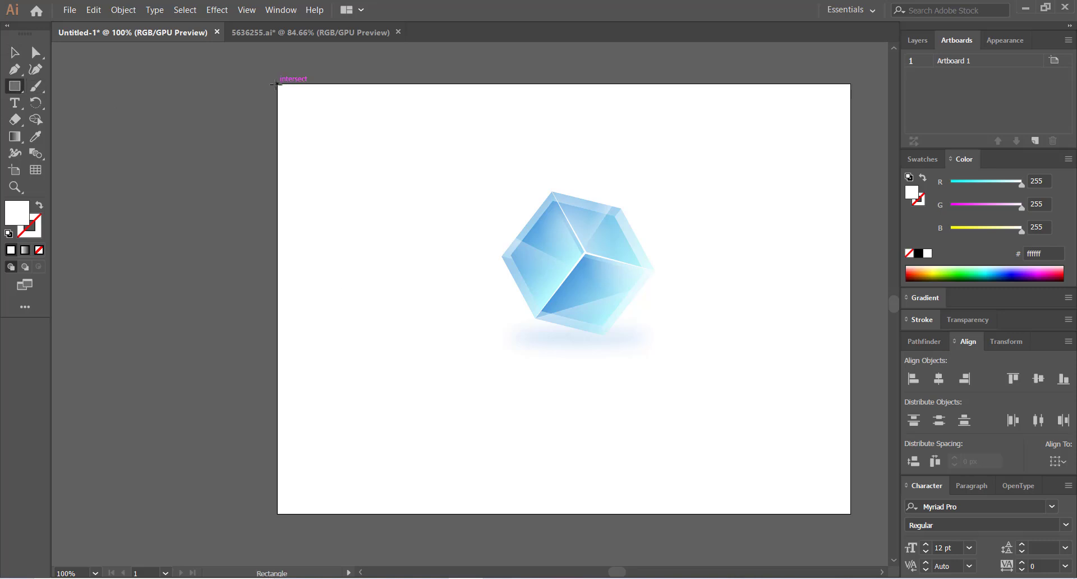
{"action": "left_click_drag", "start_coordinate": [276, 84], "coordinate": [849, 513]}
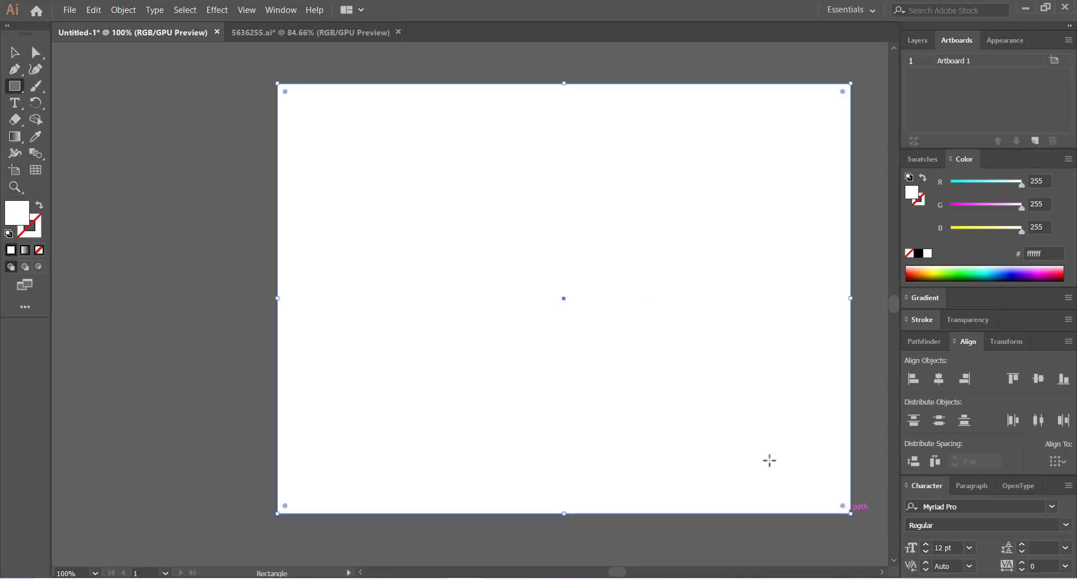
{"action": "left_click", "coordinate": [918, 253]}
{"action": "right_click", "coordinate": [399, 202]}
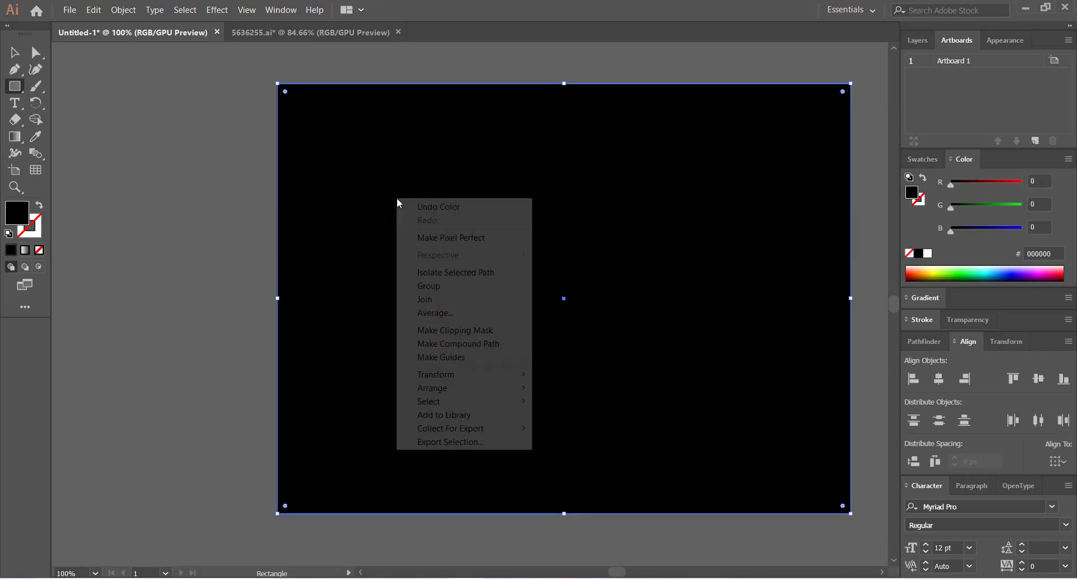
{"action": "mouse_move", "coordinate": [456, 388]}
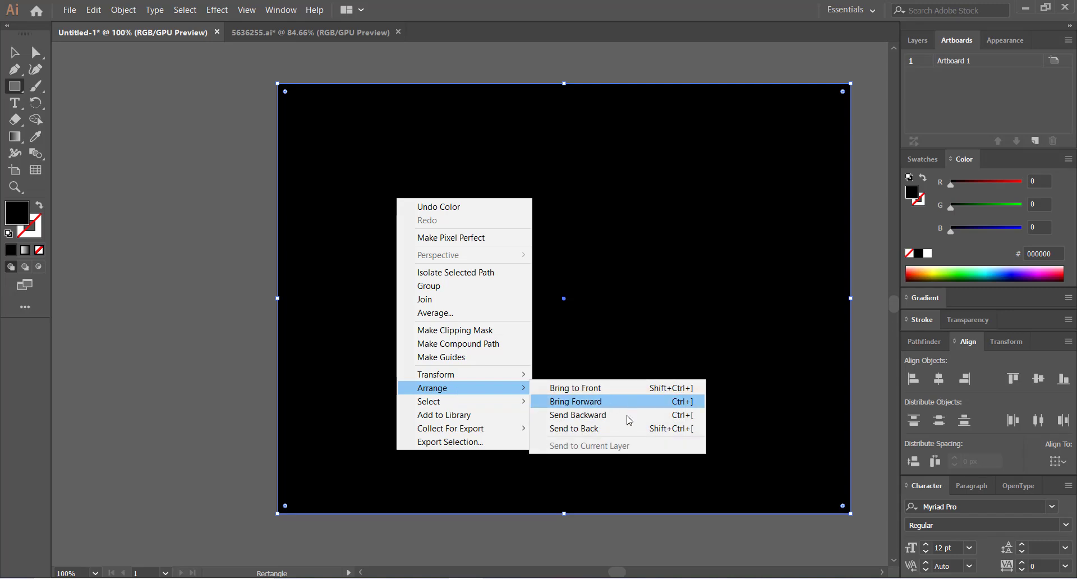
{"action": "left_click", "coordinate": [614, 429]}
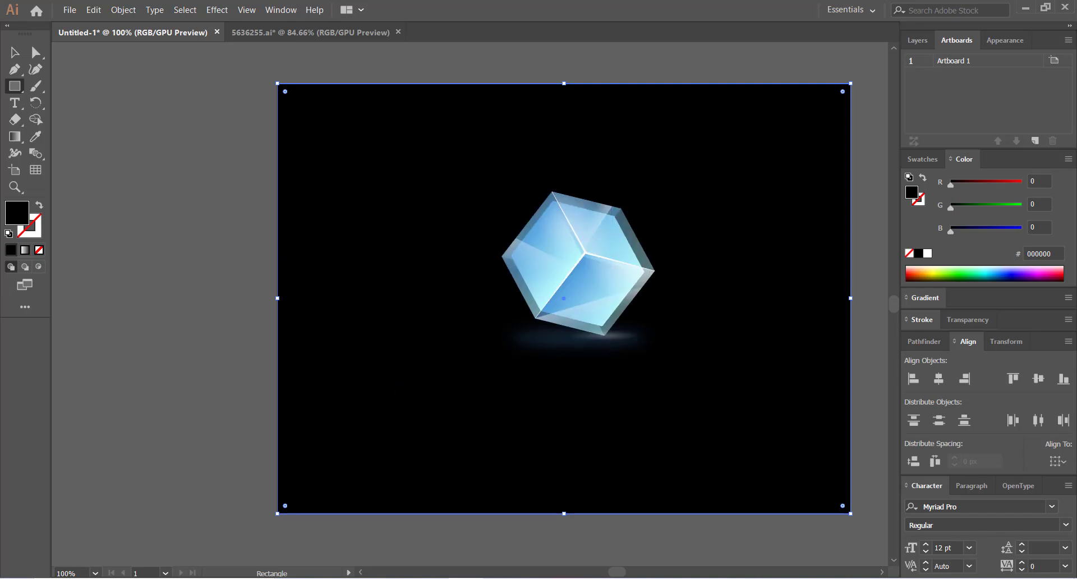
- Set the background rectangle's fill to dark green #032300
{"action": "double_click", "coordinate": [24, 212]}
{"action": "mouse_move", "coordinate": [667, 318]}
{"action": "left_mouse_down"}
{"action": "mouse_move", "coordinate": [666, 367]}
{"action": "mouse_move", "coordinate": [630, 375]}
{"action": "mouse_move", "coordinate": [643, 380]}
{"action": "mouse_move", "coordinate": [638, 398]}
{"action": "left_mouse_up"}
{"action": "left_click", "coordinate": [808, 254]}
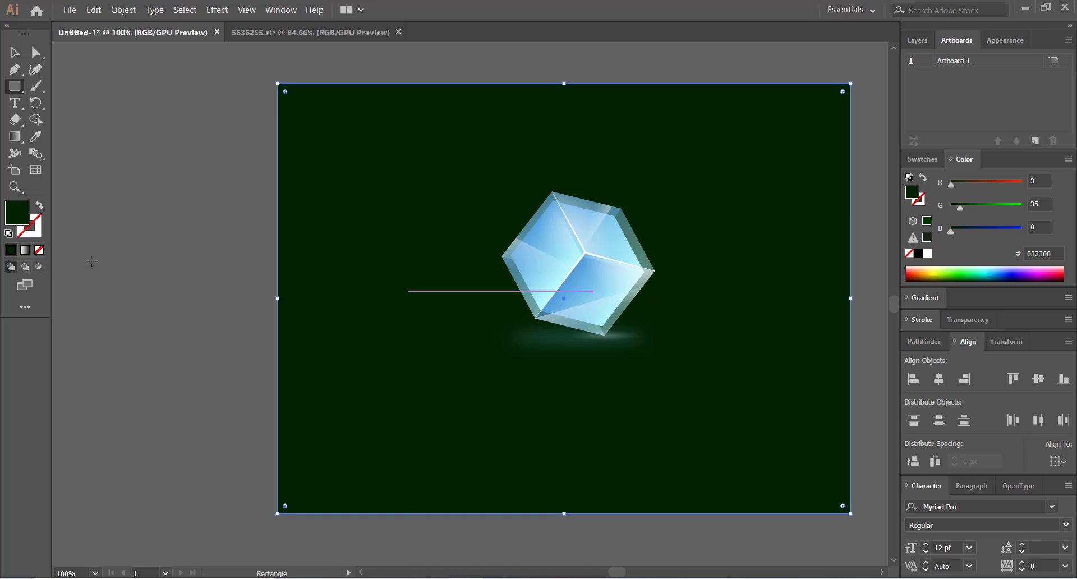
- Set the background rectangle's fill to dark navy #000021 and deselect it
{"action": "double_click", "coordinate": [17, 213]}
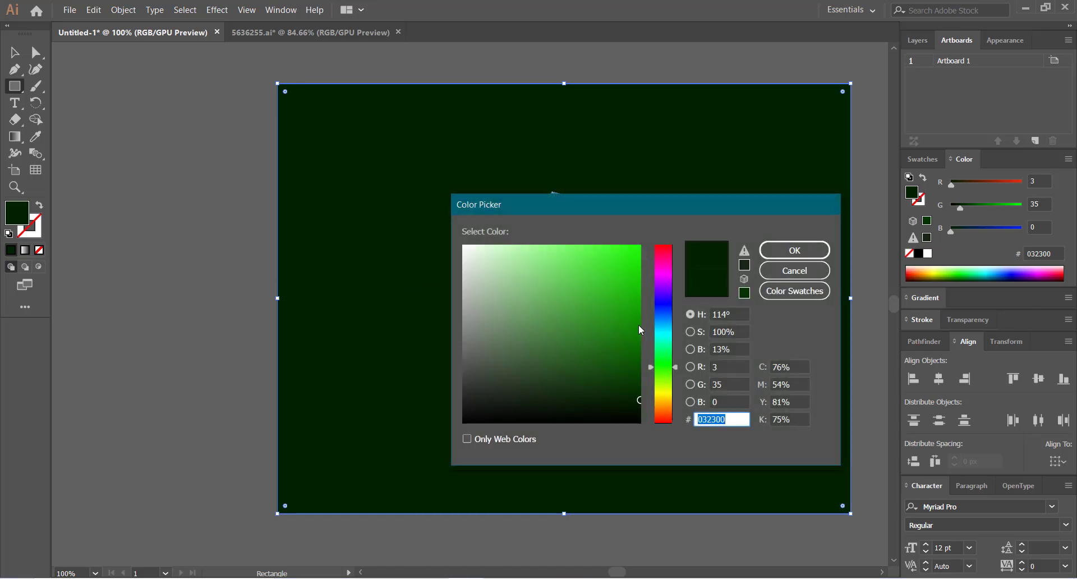
{"action": "left_click", "coordinate": [668, 305]}
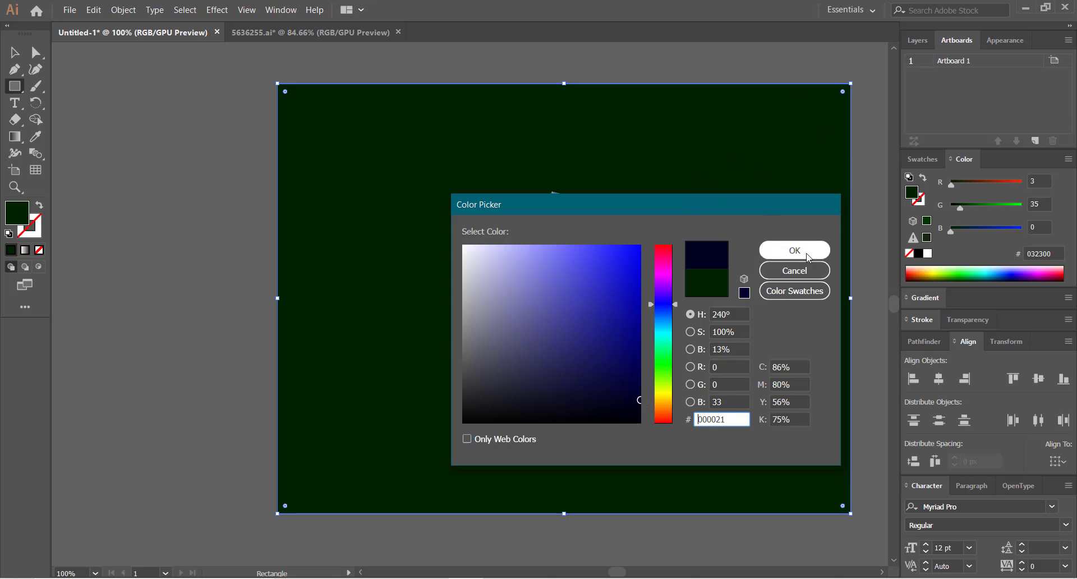
{"action": "left_click", "coordinate": [785, 251]}
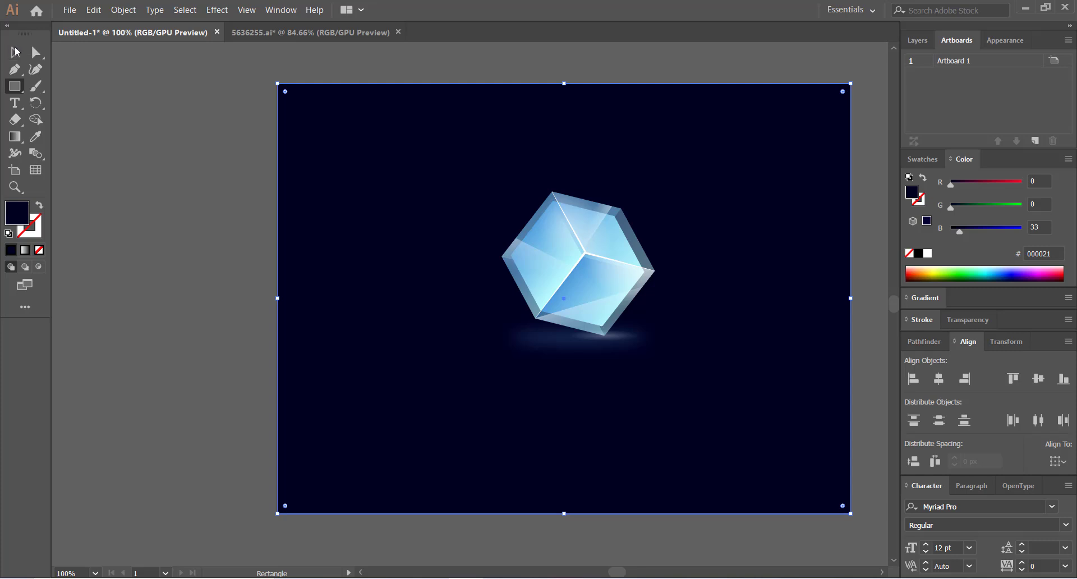
{"action": "left_click", "coordinate": [123, 146]}
{"action": "left_click", "coordinate": [584, 338]}
{"action": "left_click", "coordinate": [15, 52]}
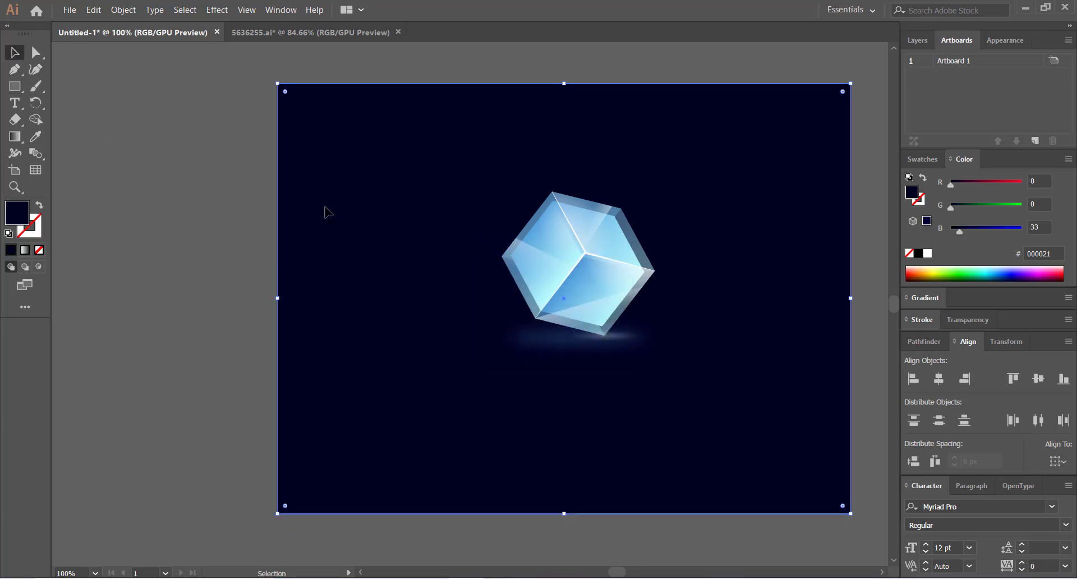
{"action": "key", "text": "ctrl+shift+a"}
- Ungroup the imported glass cube artwork
{"action": "key", "text": "ctrl+minus"}
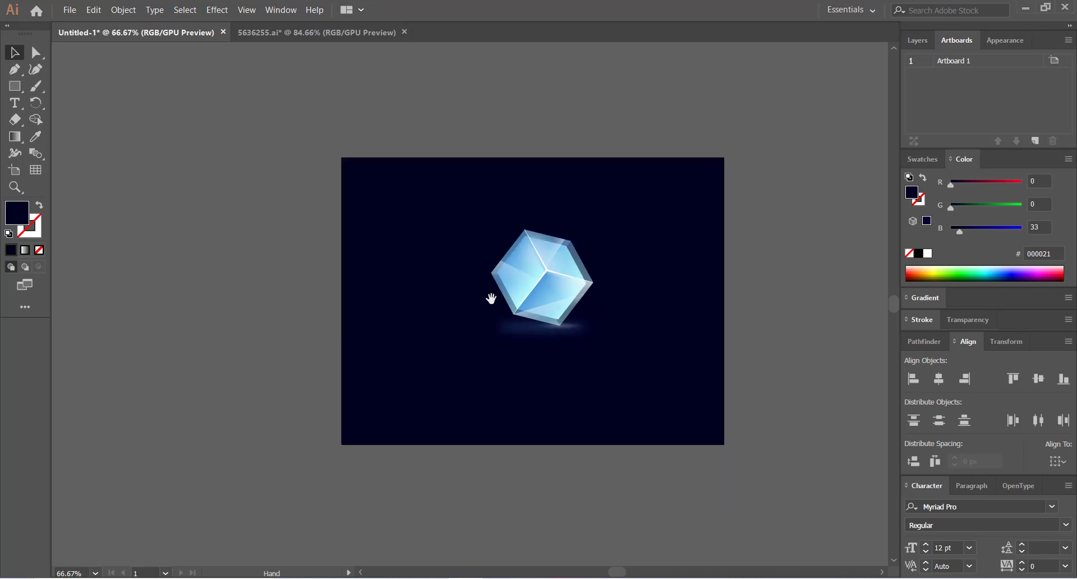
{"action": "left_click_drag", "start_coordinate": [491, 298], "coordinate": [525, 299]}
{"action": "right_click", "coordinate": [573, 282]}
{"action": "left_click", "coordinate": [622, 383]}
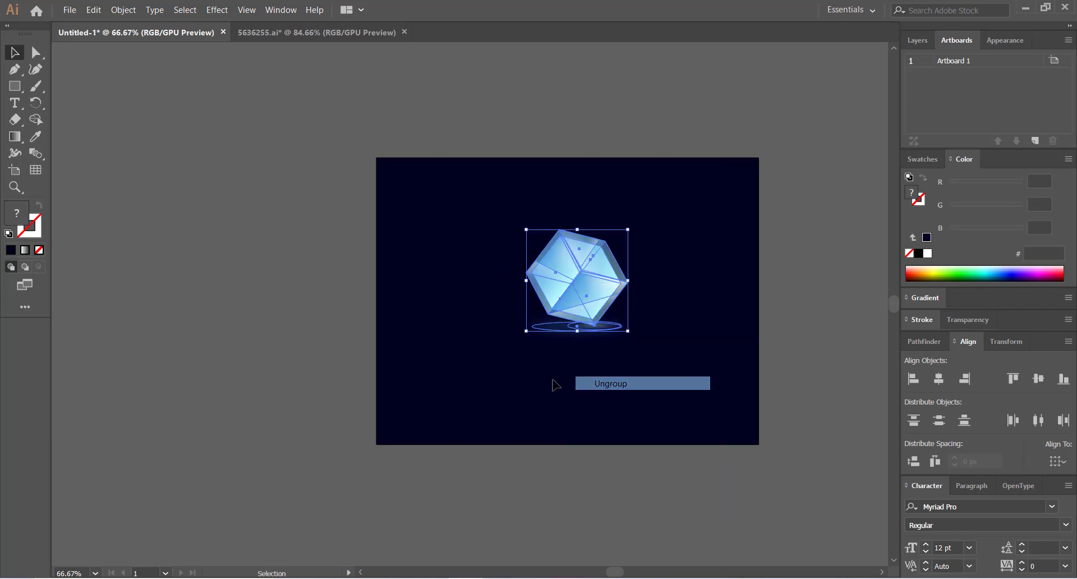
{"action": "left_click", "coordinate": [529, 360]}
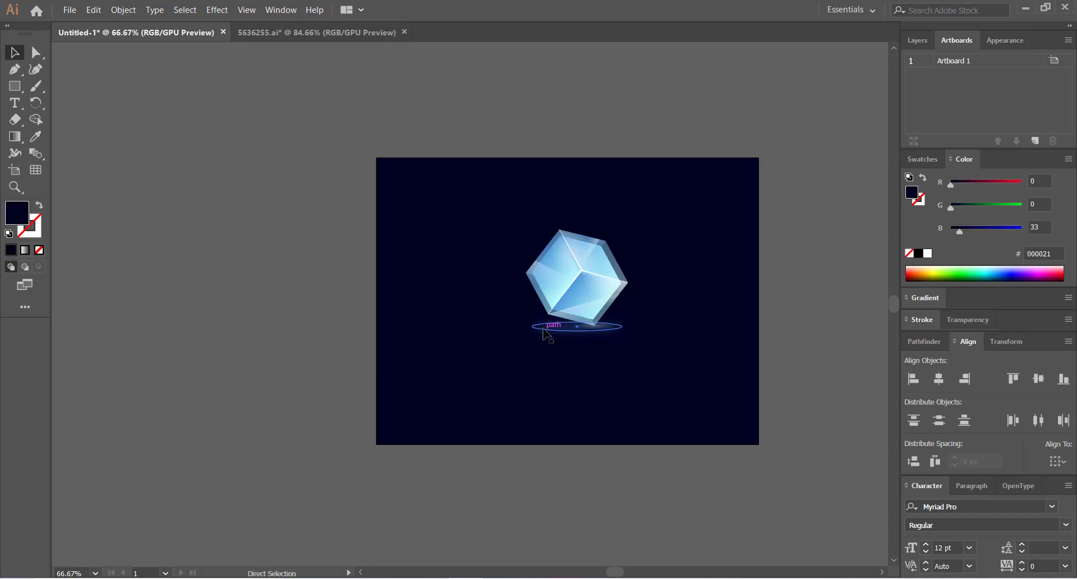
- Ungroup the next nested group holding the cube and its shadow ellipses
{"action": "key", "text": "ctrl+plus"}
{"action": "key", "text": "ctrl+plus"}
{"action": "left_click_drag", "start_coordinate": [583, 358], "coordinate": [401, 328]}
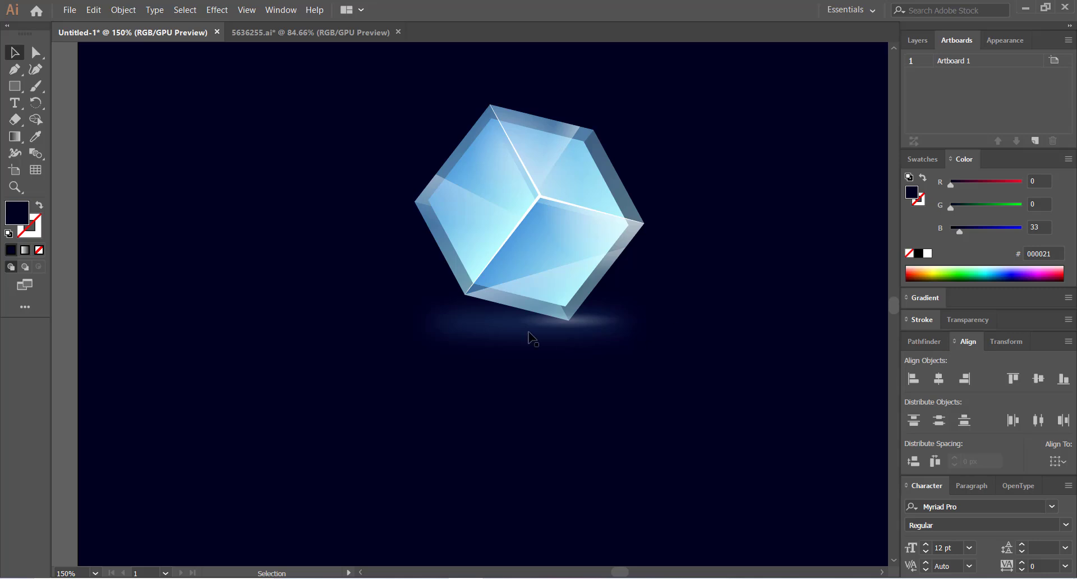
{"action": "left_click", "coordinate": [503, 331]}
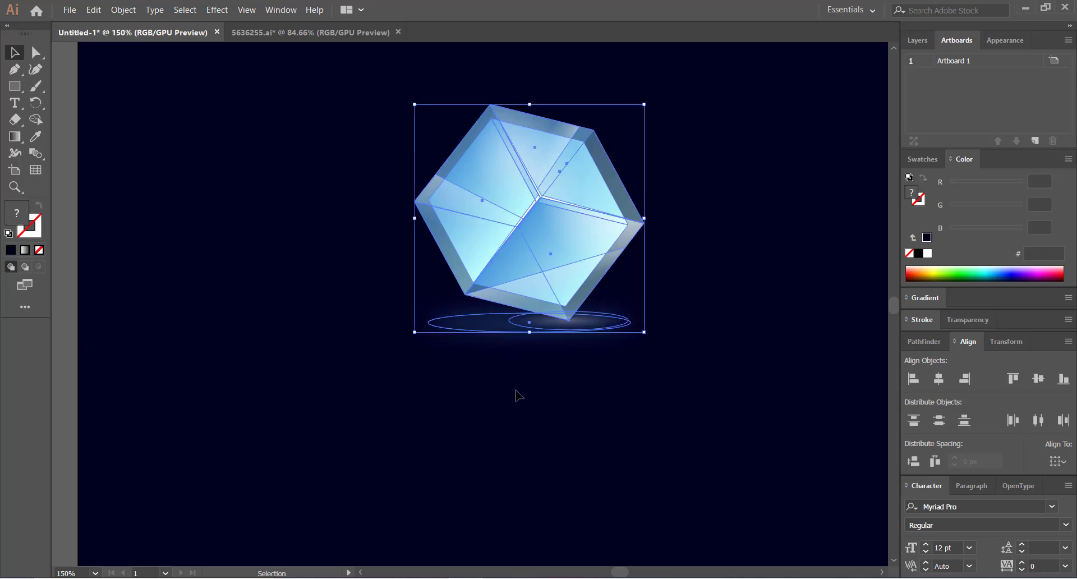
{"action": "left_click", "coordinate": [517, 395]}
{"action": "left_click", "coordinate": [480, 331]}
{"action": "right_click", "coordinate": [480, 332]}
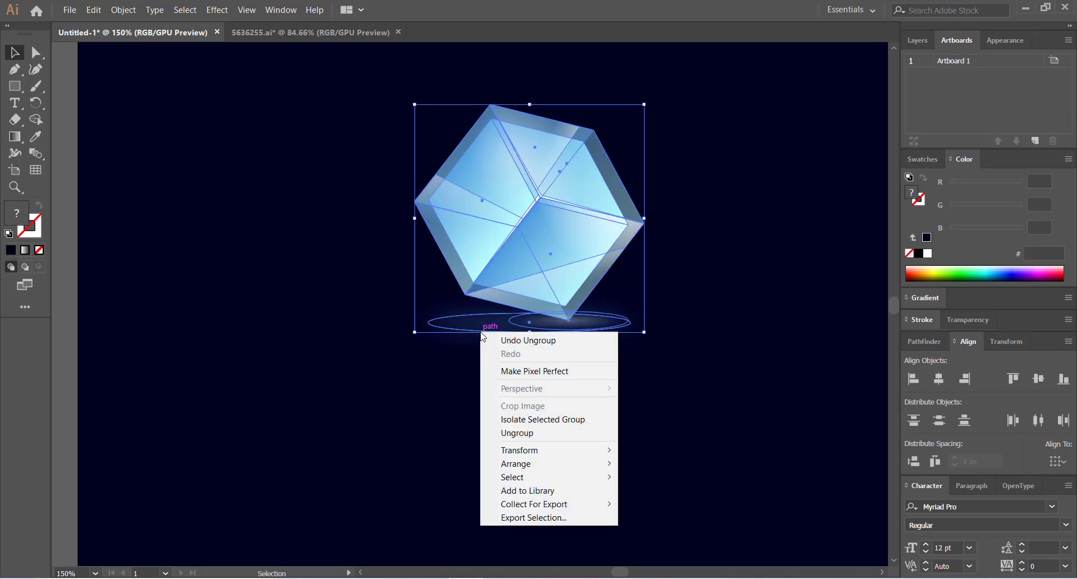
{"action": "left_click", "coordinate": [516, 432]}
{"action": "left_click", "coordinate": [441, 379]}
- Ungroup the remaining nested groups so the shadow ellipses separate from the cube
{"action": "left_click", "coordinate": [456, 331]}
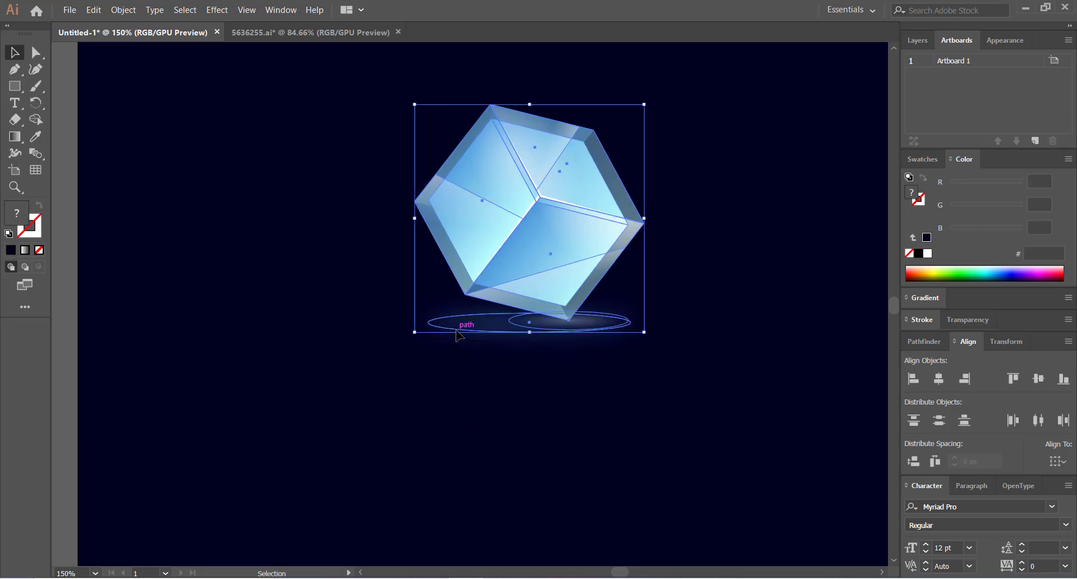
{"action": "right_click", "coordinate": [459, 335]}
{"action": "left_click", "coordinate": [364, 397]}
{"action": "left_click", "coordinate": [471, 329]}
{"action": "right_click", "coordinate": [477, 324]}
{"action": "left_click", "coordinate": [380, 344]}
{"action": "left_click", "coordinate": [506, 332]}
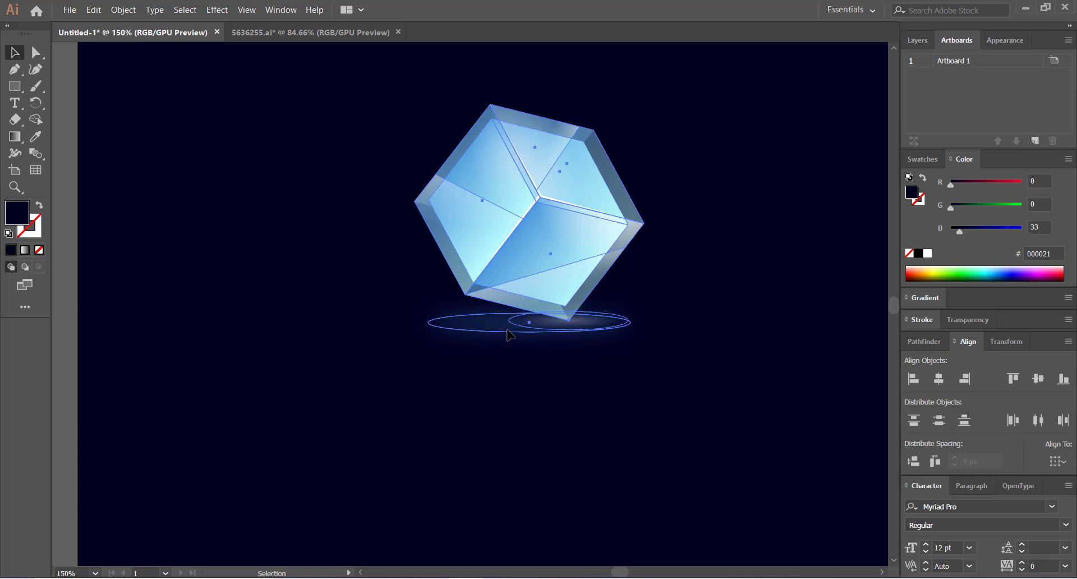
{"action": "right_click", "coordinate": [506, 332]}
{"action": "left_click", "coordinate": [566, 429]}
{"action": "left_click", "coordinate": [428, 425]}
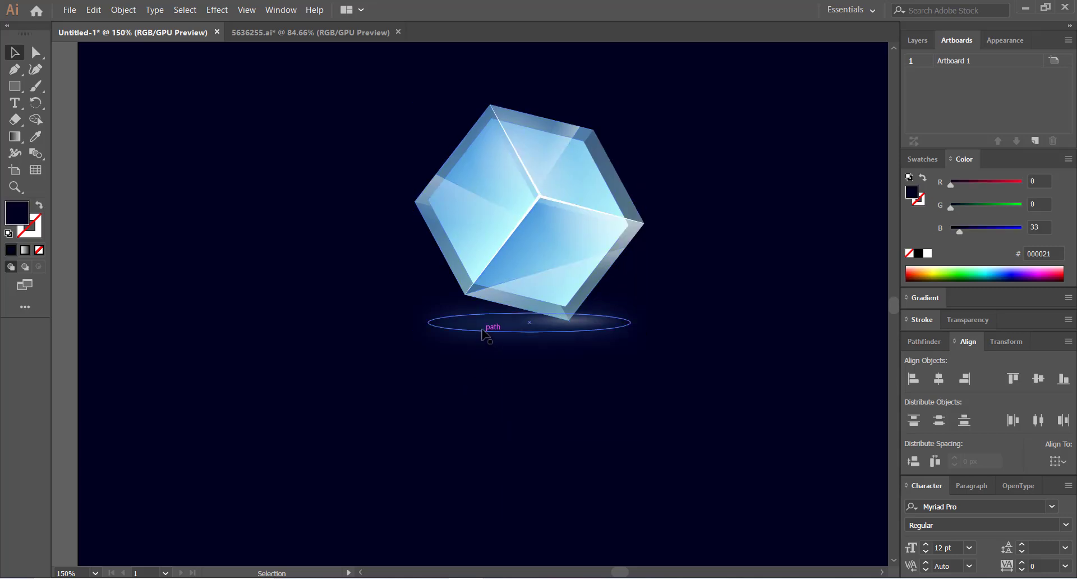
- Delete both shadow ellipses beneath the glass cube
{"action": "left_click", "coordinate": [483, 333]}
{"action": "key", "text": "Delete"}
{"action": "left_click", "coordinate": [544, 331]}
{"action": "key", "text": "Delete"}
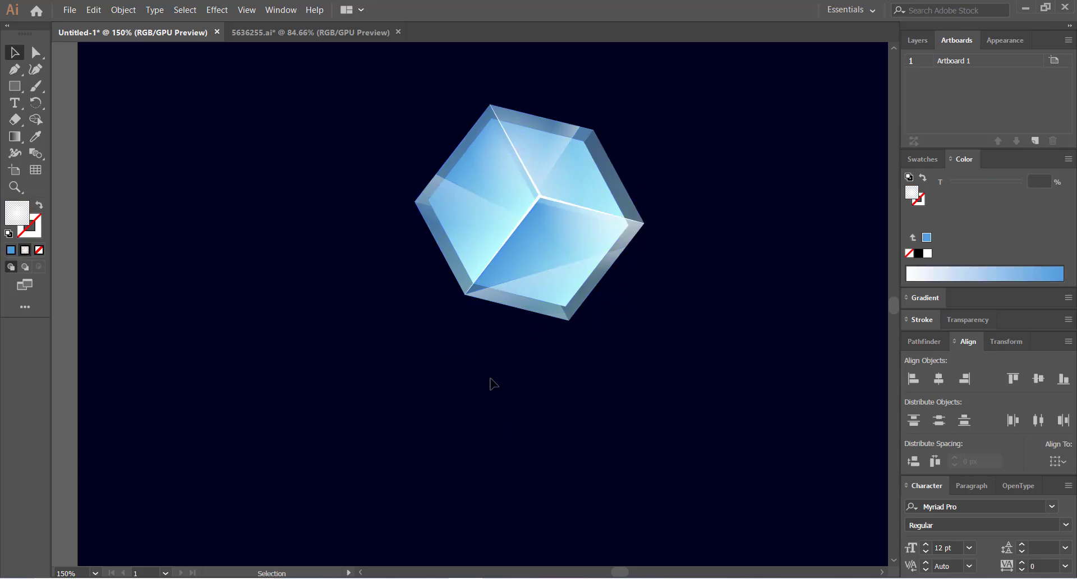
- Group all the pieces of the glass cube together
{"action": "key", "text": "ctrl+minus"}
{"action": "key", "text": "ctrl+minus"}
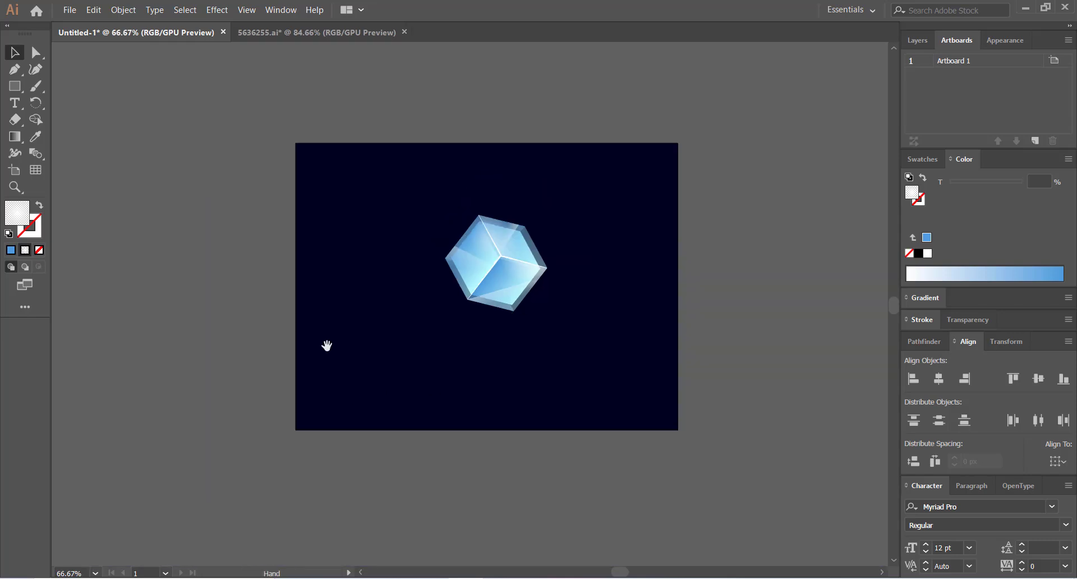
{"action": "left_click_drag", "start_coordinate": [327, 346], "coordinate": [425, 382]}
{"action": "left_click_drag", "start_coordinate": [533, 227], "coordinate": [721, 365]}
{"action": "key", "text": "ctrl+g"}
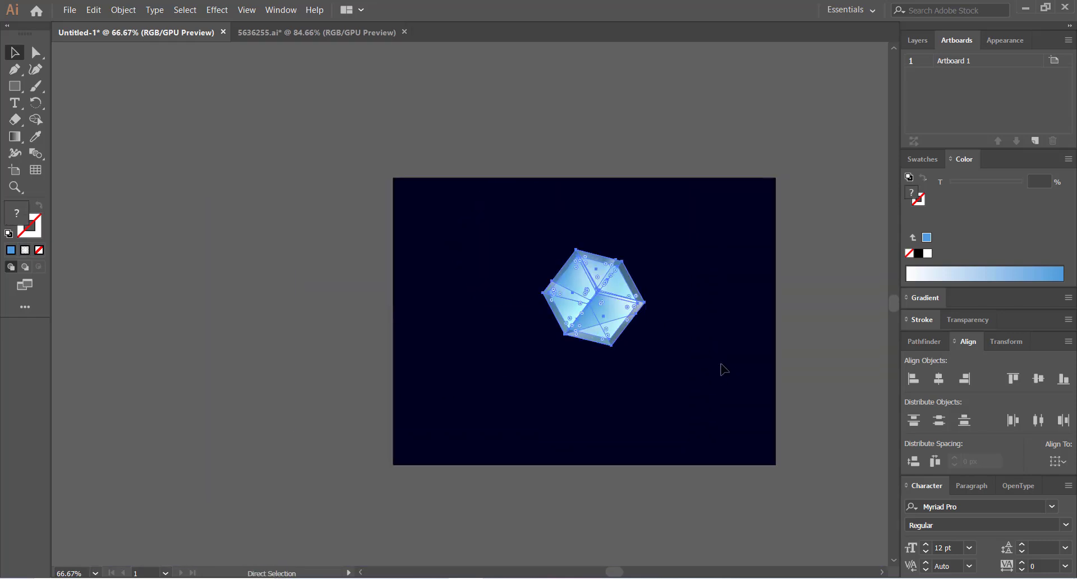
{"action": "left_click", "coordinate": [658, 377]}
- Rotate the glass cube until its side edges stand vertical and shift it slightly up and left
{"action": "scroll", "coordinate": [659, 382], "scroll_direction": "up", "scroll_amount": 2}
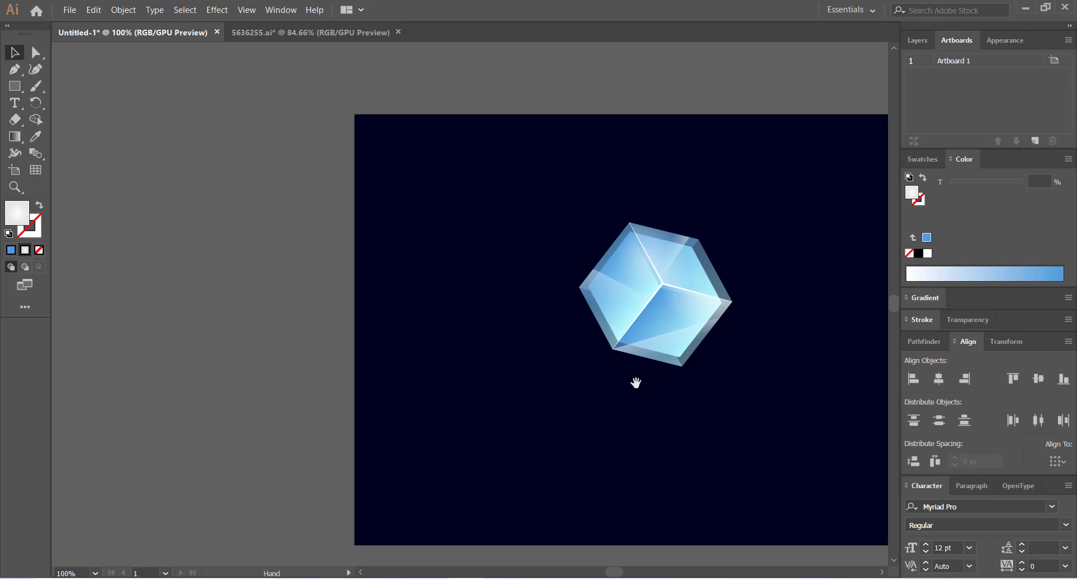
{"action": "left_click", "coordinate": [542, 274]}
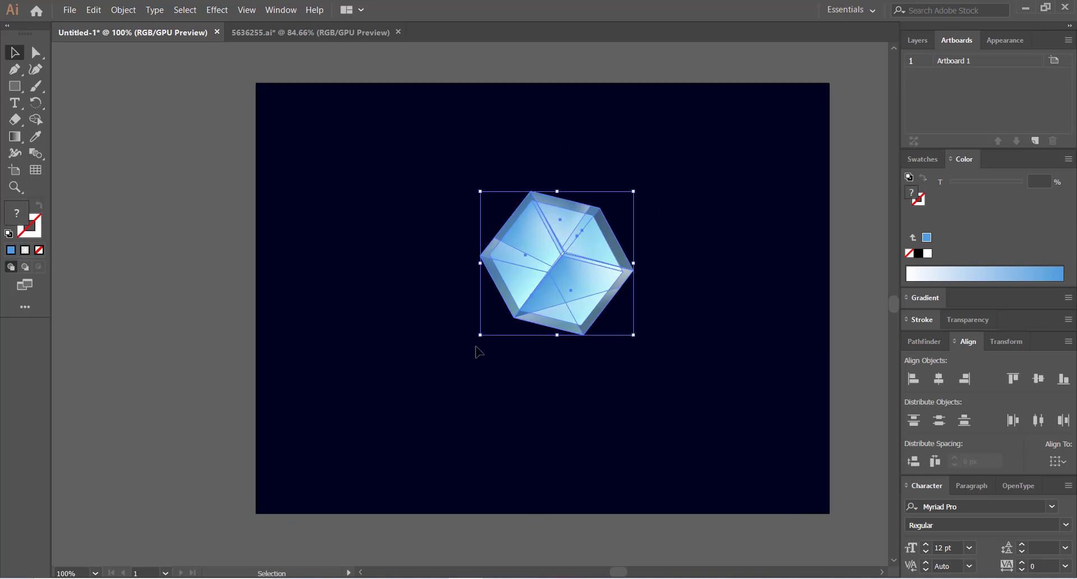
{"action": "left_click_drag", "start_coordinate": [476, 342], "coordinate": [582, 350]}
{"action": "left_click", "coordinate": [456, 372]}
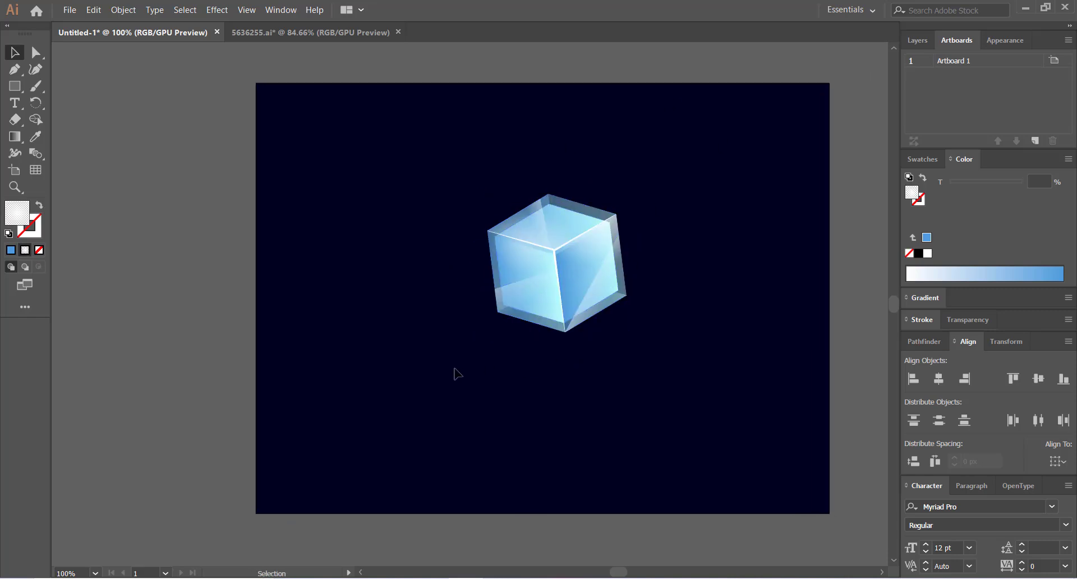
{"action": "left_click", "coordinate": [528, 316]}
{"action": "left_click_drag", "start_coordinate": [483, 341], "coordinate": [469, 330]}
{"action": "left_click", "coordinate": [448, 351]}
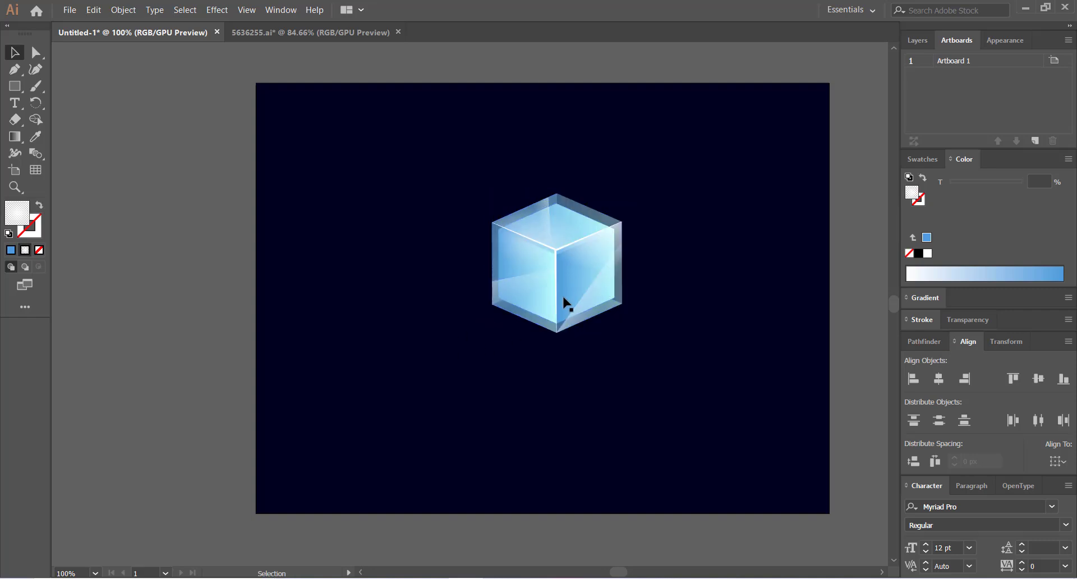
{"action": "left_click_drag", "start_coordinate": [562, 292], "coordinate": [550, 281]}
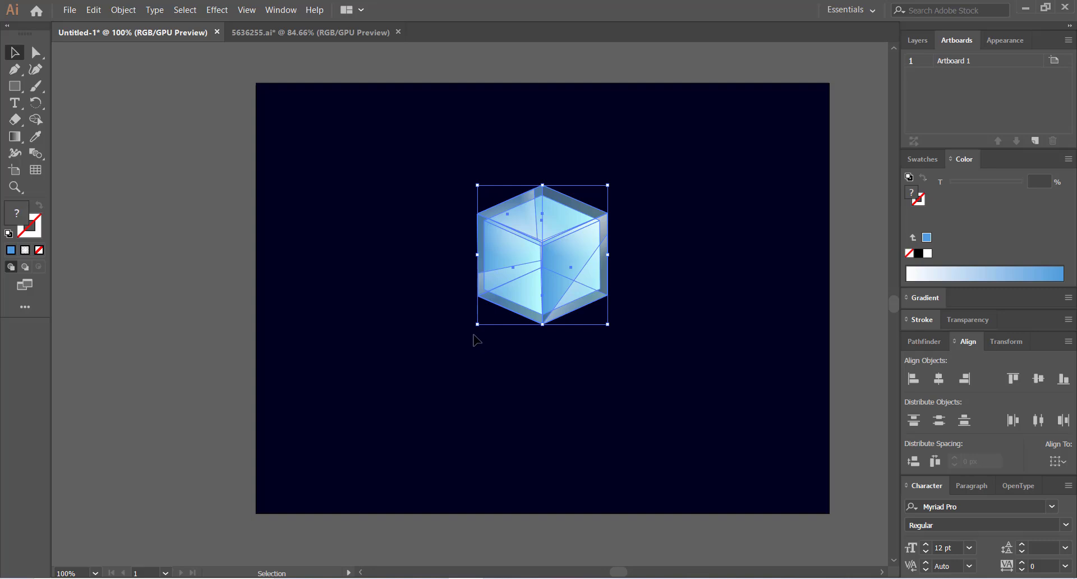
- Rotate the glass cube so its top and bottom edges lie horizontal, and nudge it slightly right
{"action": "left_click_drag", "start_coordinate": [473, 329], "coordinate": [515, 342]}
{"action": "left_click", "coordinate": [443, 368]}
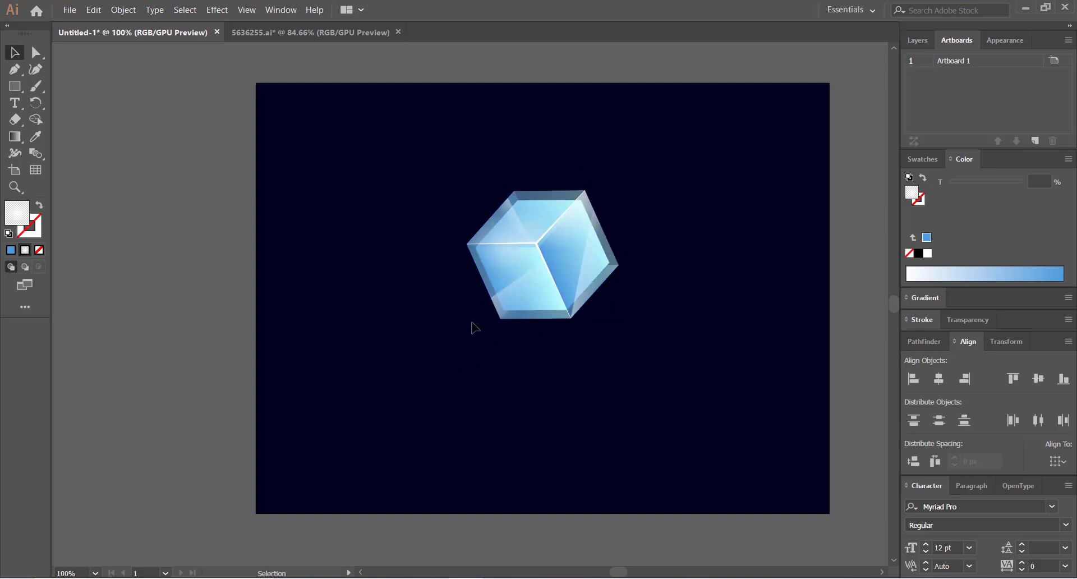
{"action": "left_click", "coordinate": [520, 294]}
{"action": "key", "text": "ctrl+shift+a"}
{"action": "left_click_drag", "start_coordinate": [545, 274], "coordinate": [549, 274]}
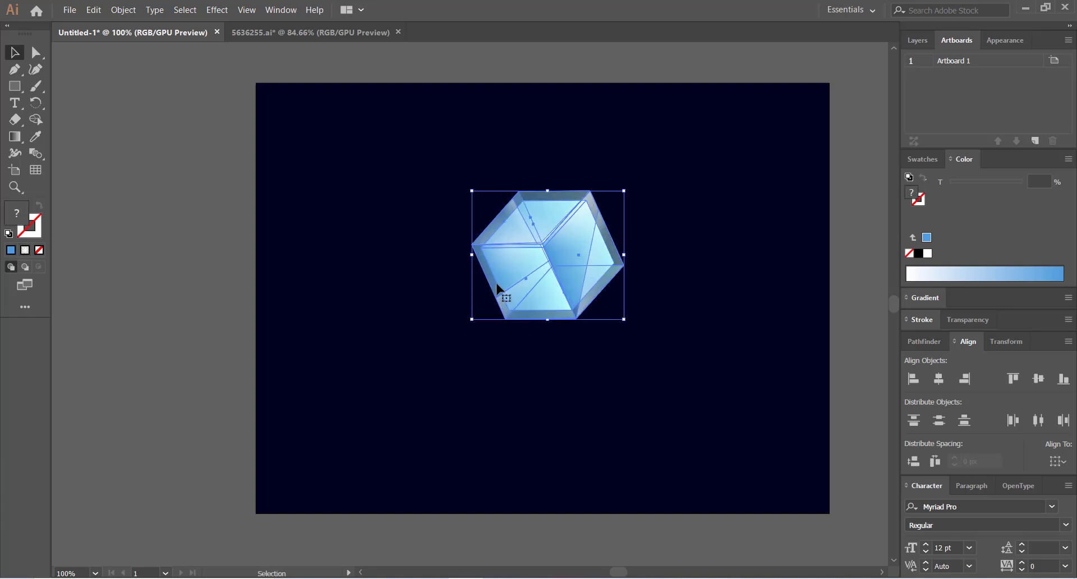
{"action": "left_click", "coordinate": [375, 261]}
{"action": "left_click_drag", "start_coordinate": [422, 183], "coordinate": [613, 304]}
{"action": "left_click", "coordinate": [352, 333]}
{"action": "key", "text": "ctrl+minus"}
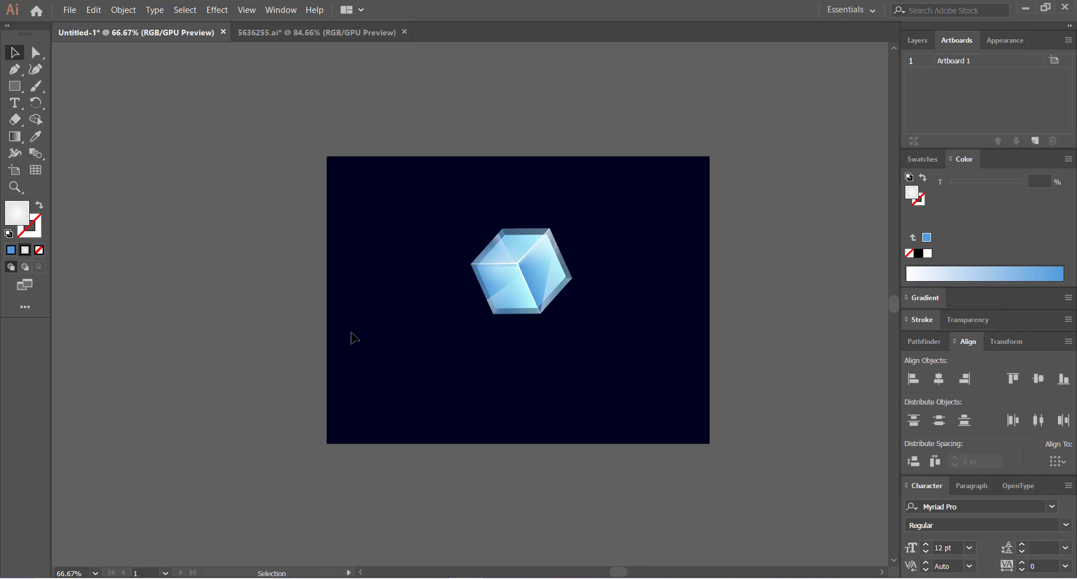
{"action": "left_click_drag", "start_coordinate": [425, 325], "coordinate": [434, 323]}
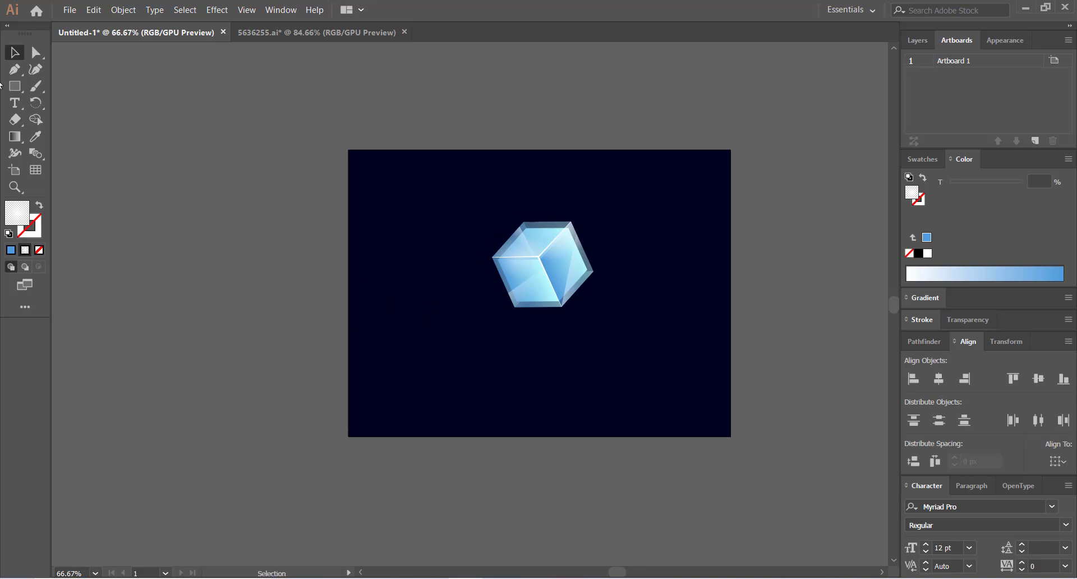
- Add the text "Glassox" on the empty pasteboard above and left of the artboard
{"action": "left_click", "coordinate": [14, 102]}
{"action": "left_click", "coordinate": [278, 119]}
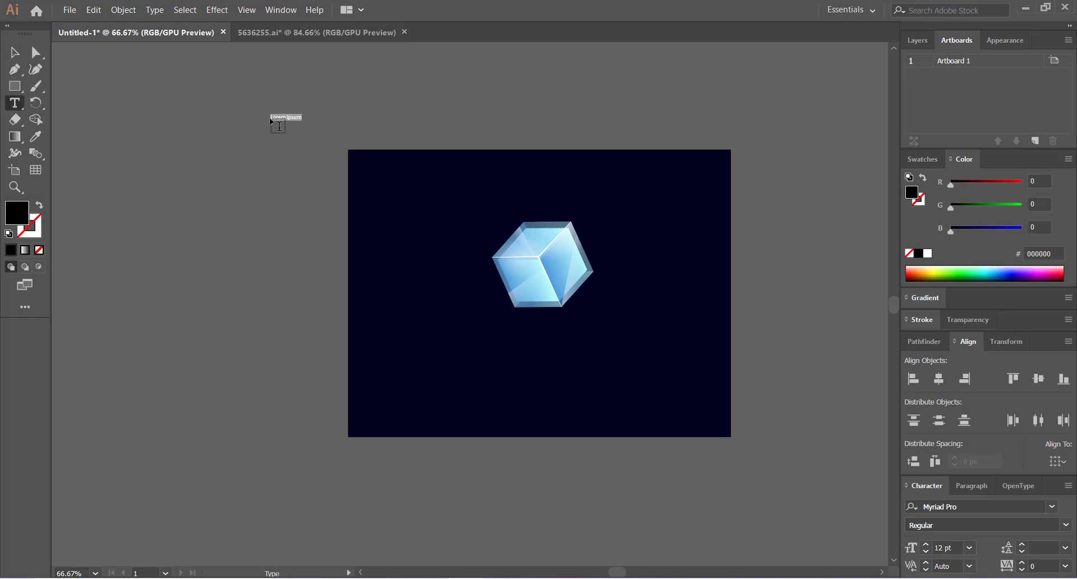
{"action": "key", "text": "BackSpace"}
{"action": "type", "text": "Glassox"}
{"action": "key", "text": "Escape"}
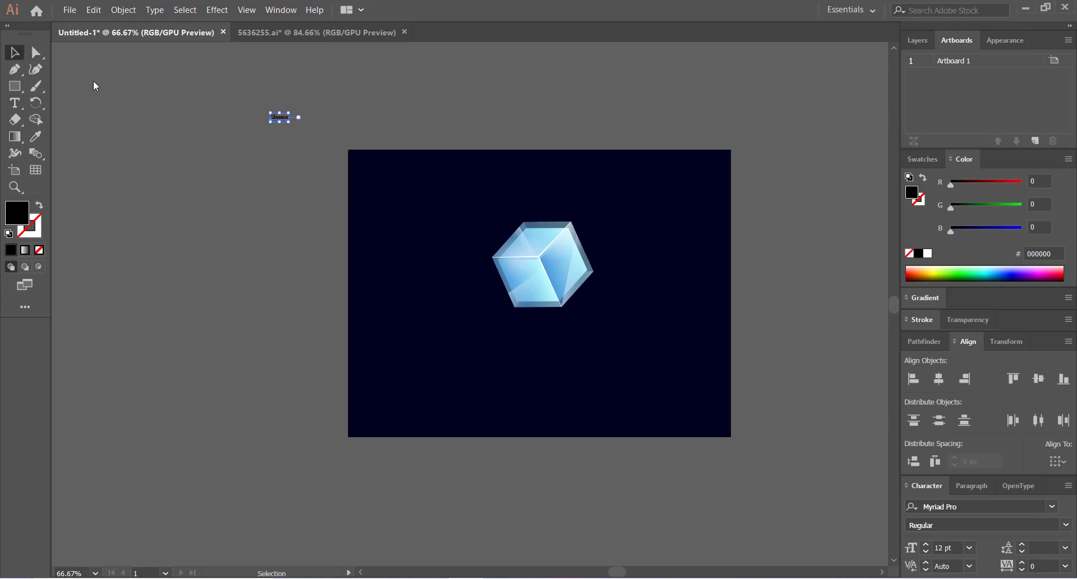
- Enlarge the Glassox text to about 43.83 pt and move it directly beneath the glass cube
{"action": "left_click_drag", "start_coordinate": [291, 125], "coordinate": [322, 129]}
{"action": "left_click", "coordinate": [308, 125]}
{"action": "left_click", "coordinate": [280, 213]}
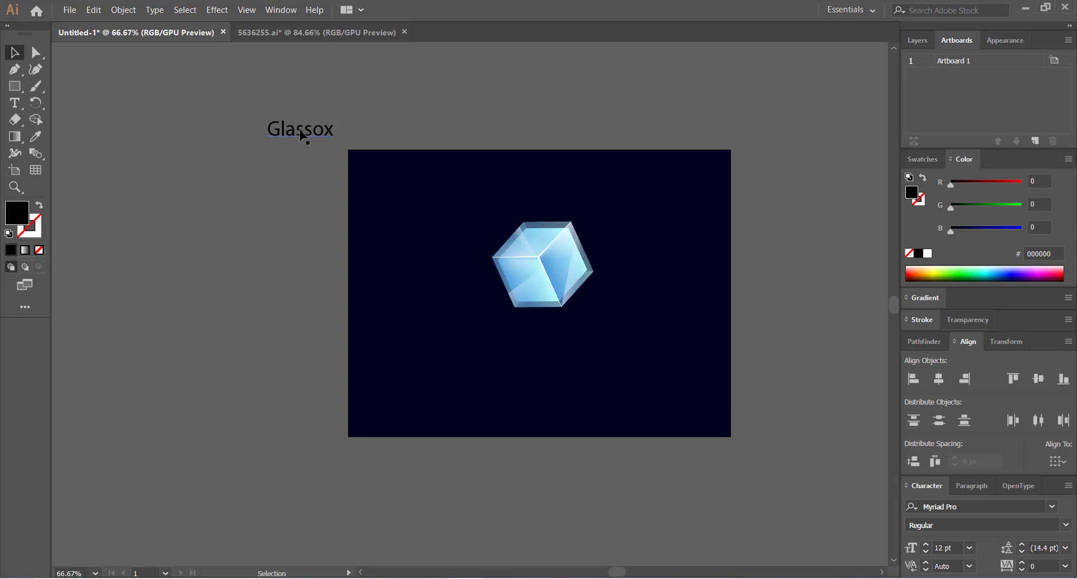
{"action": "left_click_drag", "start_coordinate": [301, 131], "coordinate": [540, 331]}
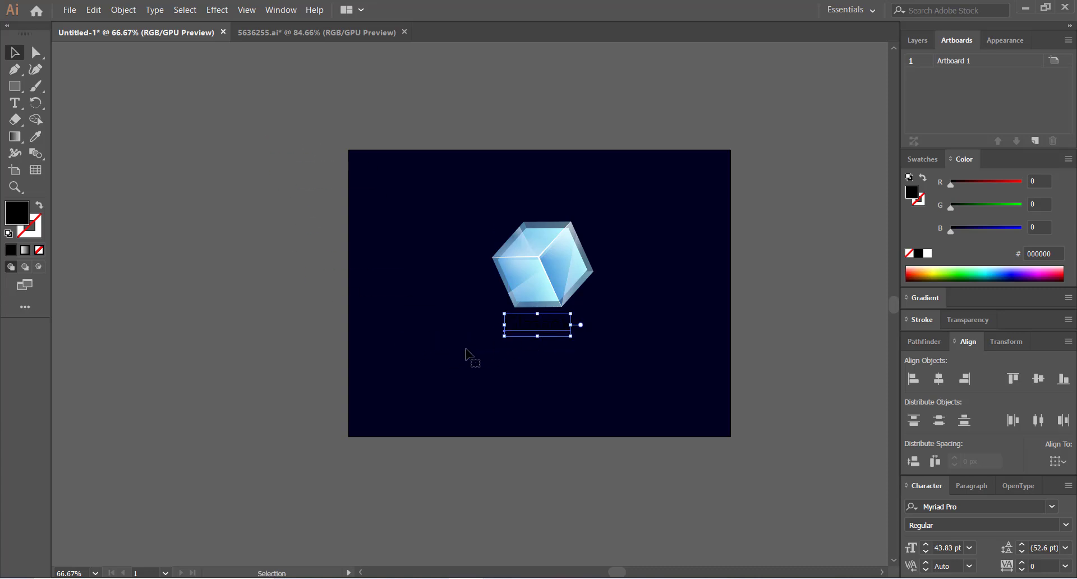
{"action": "left_click", "coordinate": [471, 356]}
{"action": "left_click", "coordinate": [534, 330]}
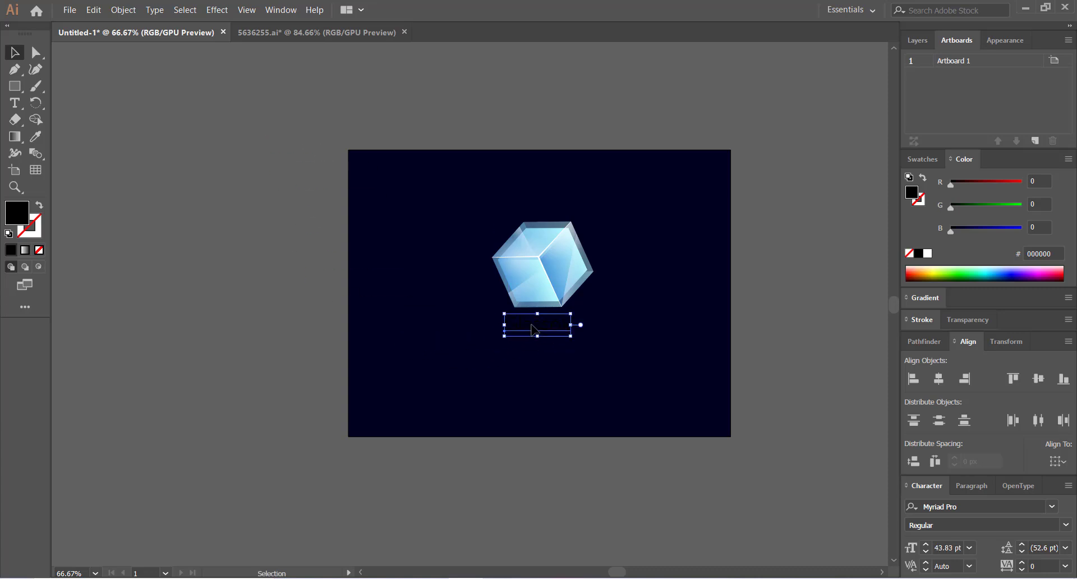
- Fill the Glassox text with white (ffffff) and nudge it right to centre it under the cube
{"action": "left_click", "coordinate": [926, 257]}
{"action": "left_click", "coordinate": [928, 256]}
{"action": "left_click", "coordinate": [356, 333]}
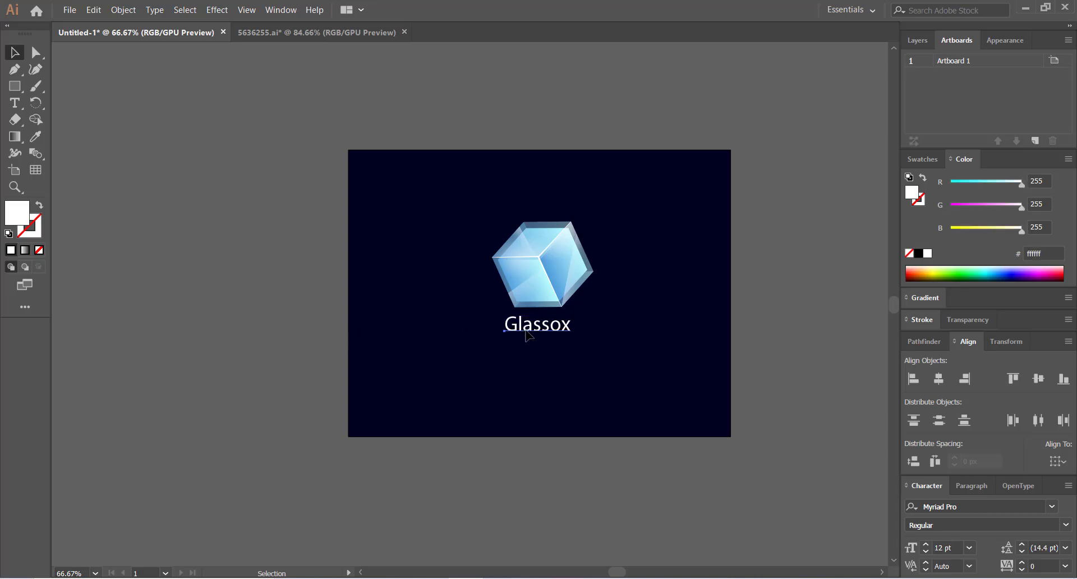
{"action": "left_click_drag", "start_coordinate": [525, 330], "coordinate": [528, 330]}
{"action": "left_click", "coordinate": [460, 325]}
- Copy the cube and its text onto the pasteboard left of the artboard, scaling the copy's text to about 23.09 pt
{"action": "left_click_drag", "start_coordinate": [502, 209], "coordinate": [622, 375]}
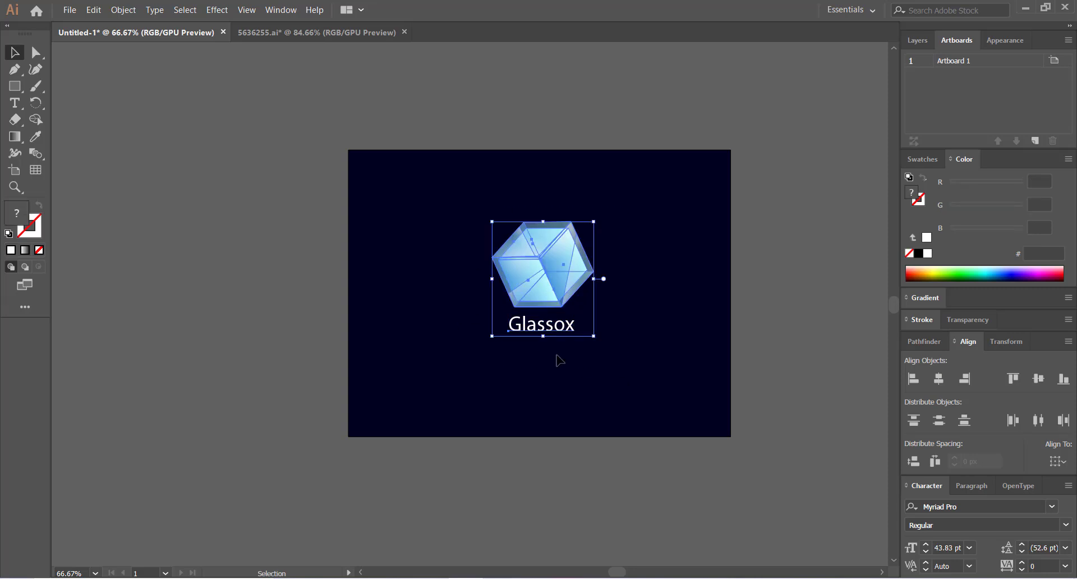
{"action": "scroll", "coordinate": [495, 334], "scroll_direction": "up", "scroll_amount": 2}
{"action": "scroll", "coordinate": [495, 334], "scroll_direction": "left", "scroll_amount": 3}
{"action": "left_click_drag", "start_coordinate": [607, 312], "coordinate": [215, 170]}
{"action": "left_click_drag", "start_coordinate": [163, 114], "coordinate": [187, 139]}
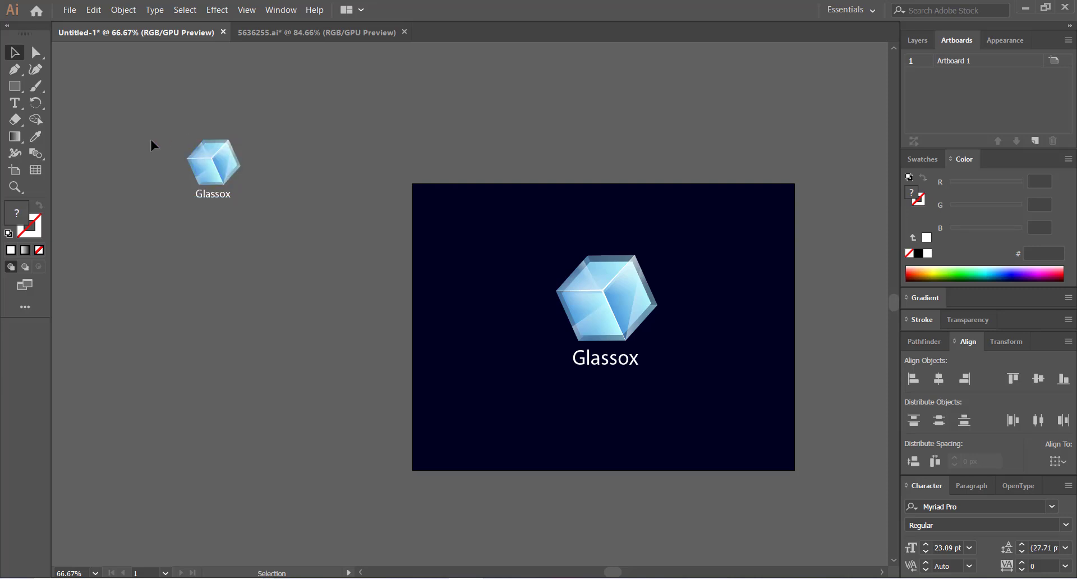
{"action": "left_click", "coordinate": [150, 137]}
{"action": "scroll", "coordinate": [310, 307], "scroll_direction": "right", "scroll_amount": 5}
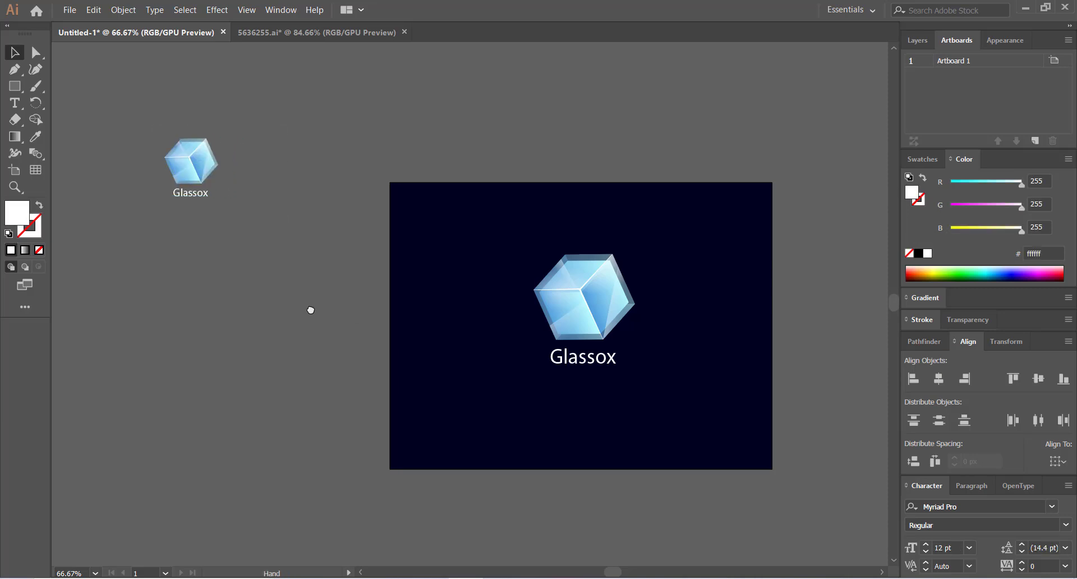
{"action": "scroll", "coordinate": [288, 295], "scroll_direction": "down", "scroll_amount": 2}
{"action": "left_click_drag", "start_coordinate": [289, 292], "coordinate": [331, 303]}
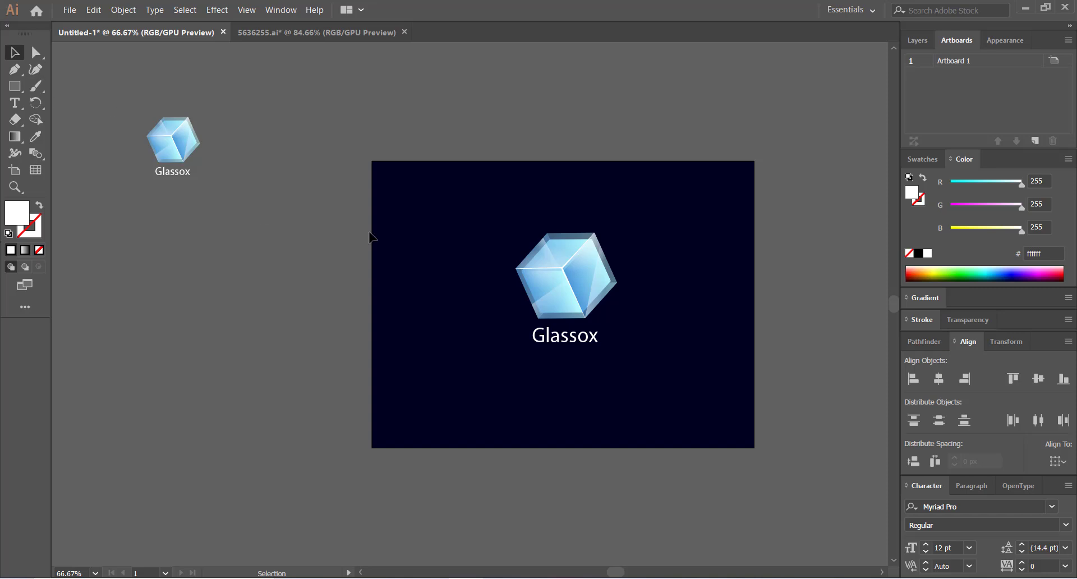
- Set the artboard's Glassox text to the Fonseca Bold font and centre it beneath the cube
{"action": "left_click", "coordinate": [595, 340]}
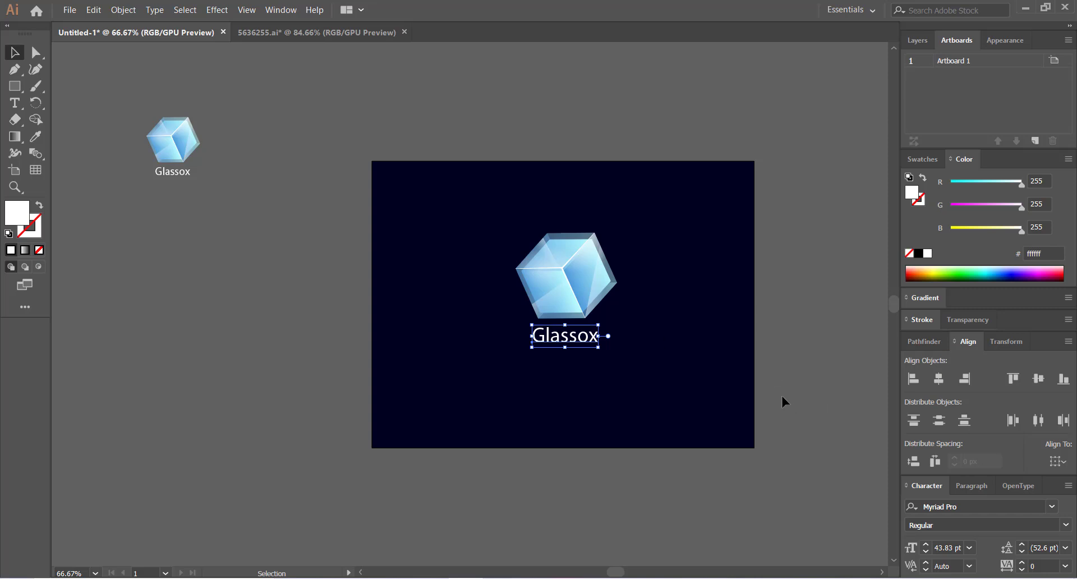
{"action": "left_click", "coordinate": [1052, 507]}
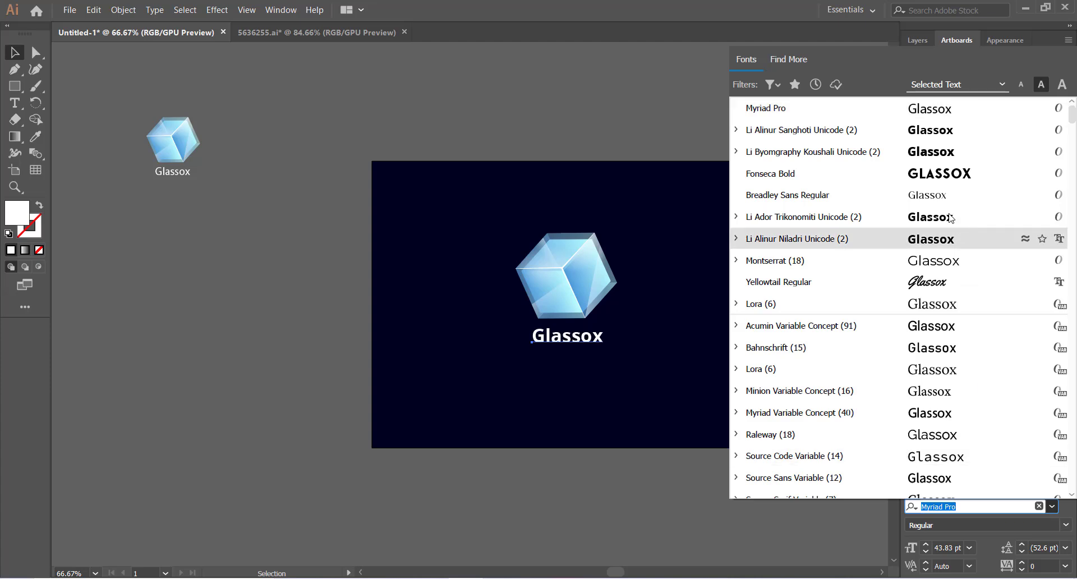
{"action": "left_click", "coordinate": [939, 175]}
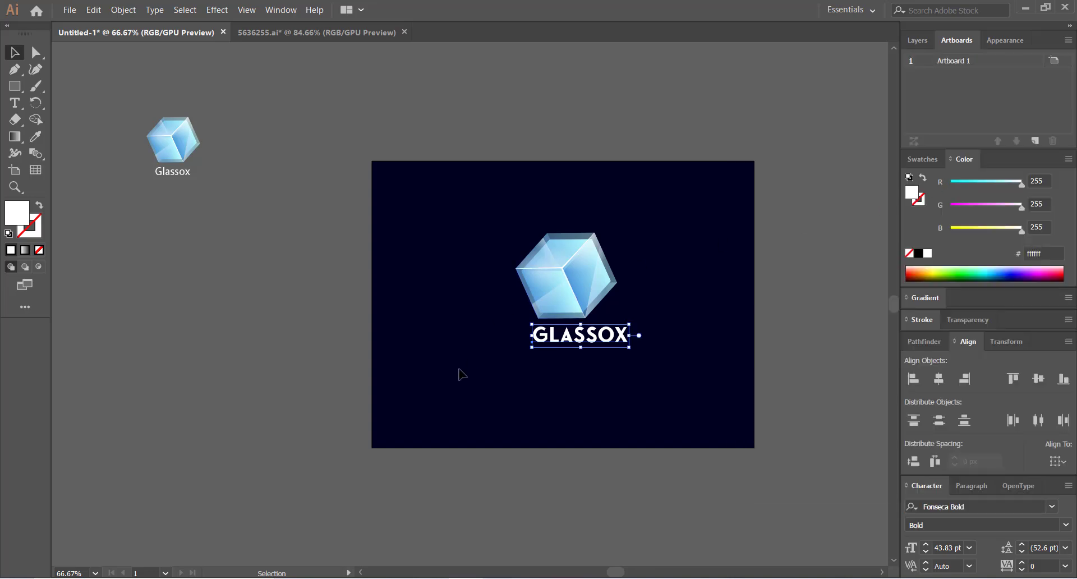
{"action": "mouse_move", "coordinate": [540, 344]}
{"action": "left_mouse_down"}
{"action": "mouse_move", "coordinate": [526, 347]}
{"action": "mouse_move", "coordinate": [542, 347]}
{"action": "left_mouse_up"}
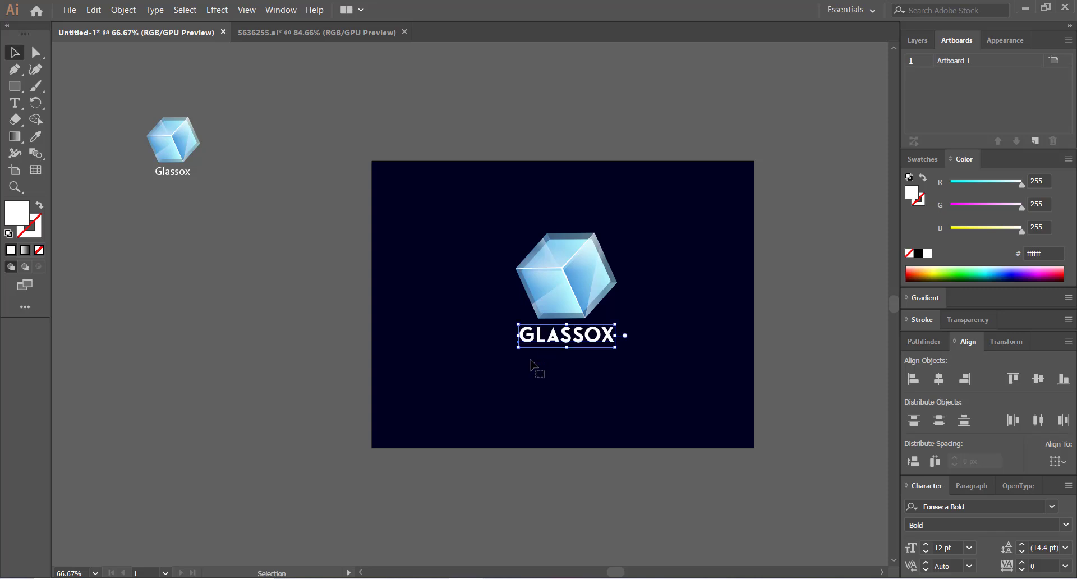
{"action": "left_click", "coordinate": [531, 362]}
- Shift the Fonseca logo right and place the Myriad Pro copy beside it, enlarging the copy's text to about 39.49 pt
{"action": "left_click_drag", "start_coordinate": [478, 237], "coordinate": [623, 359]}
{"action": "left_click_drag", "start_coordinate": [570, 295], "coordinate": [657, 300]}
{"action": "left_click_drag", "start_coordinate": [187, 175], "coordinate": [544, 350]}
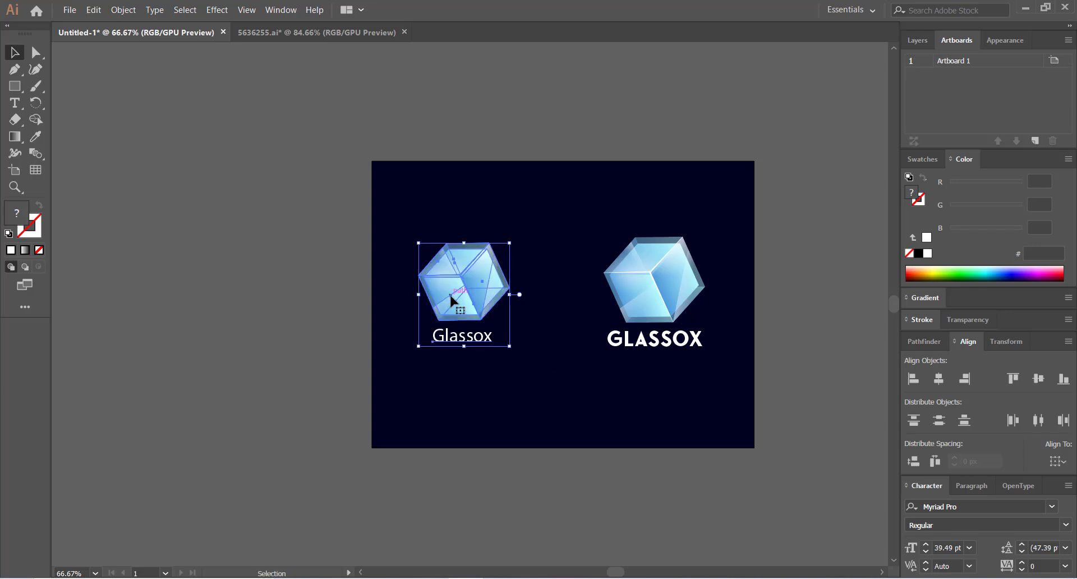
{"action": "left_click_drag", "start_coordinate": [452, 299], "coordinate": [464, 303]}
{"action": "left_click", "coordinate": [467, 381]}
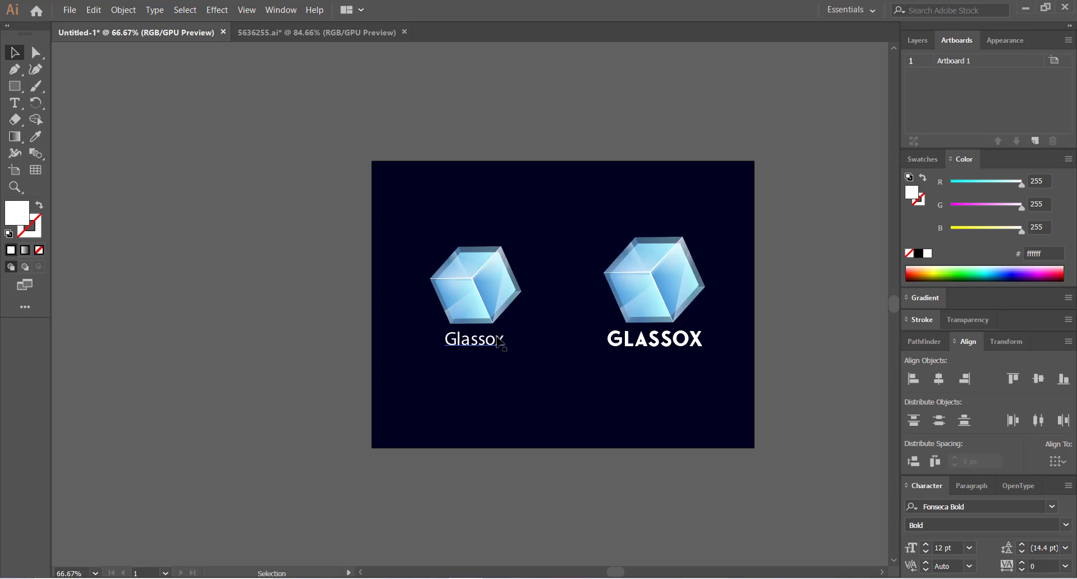
- Move the Myriad Pro logo back onto the pasteboard and shift the Fonseca logo left toward the artboard's centre
{"action": "left_click_drag", "start_coordinate": [413, 227], "coordinate": [522, 358]}
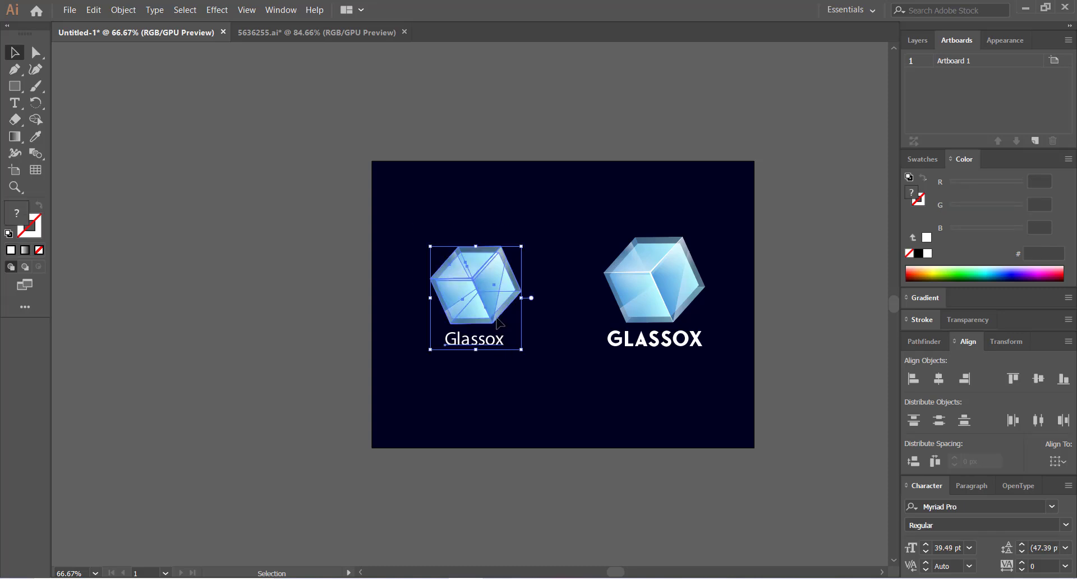
{"action": "left_click_drag", "start_coordinate": [493, 305], "coordinate": [268, 225]}
{"action": "left_click", "coordinate": [654, 281]}
{"action": "left_click_drag", "start_coordinate": [653, 280], "coordinate": [593, 276]}
- Try the Yellowtail Regular font on the artboard's Glassox text and reposition the text beneath the cube
{"action": "left_click", "coordinate": [1051, 506]}
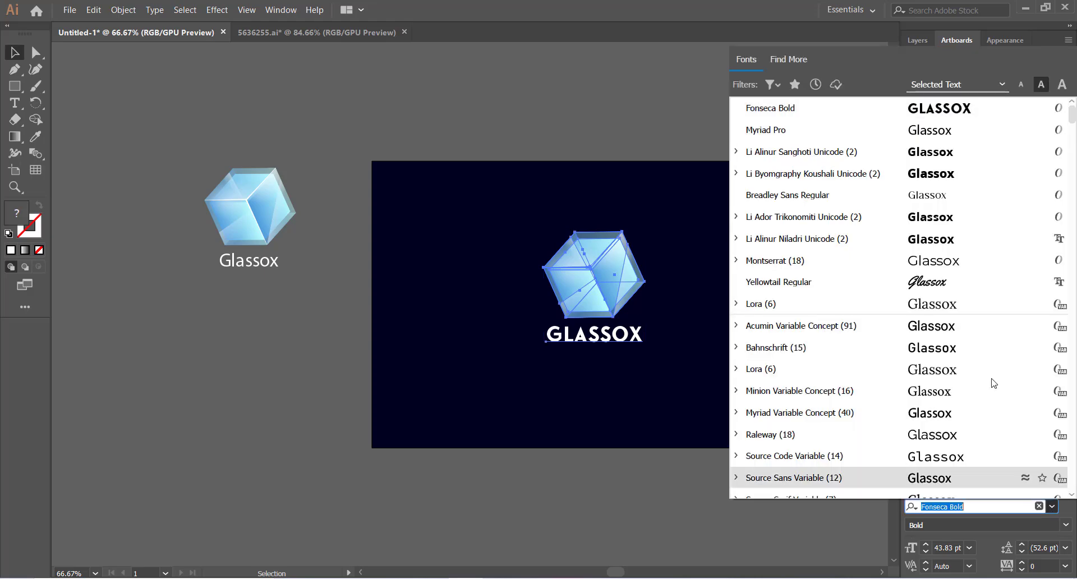
{"action": "left_click", "coordinate": [871, 287]}
{"action": "left_click", "coordinate": [598, 386]}
{"action": "left_click_drag", "start_coordinate": [583, 339], "coordinate": [597, 339]}
{"action": "left_click", "coordinate": [563, 381]}
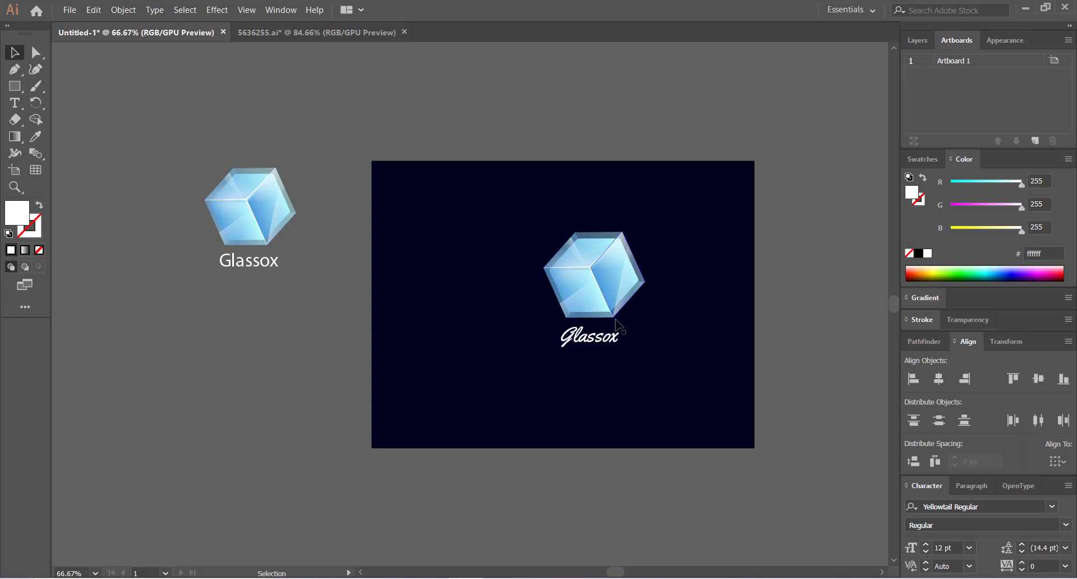
{"action": "left_click", "coordinate": [595, 270]}
{"action": "left_click_drag", "start_coordinate": [600, 340], "coordinate": [596, 366]}
{"action": "left_click", "coordinate": [515, 369]}
- Undo the text moves and the Yellowtail font change on the Glassox text
{"action": "key", "text": "ctrl+z"}
{"action": "key", "text": "ctrl+z"}
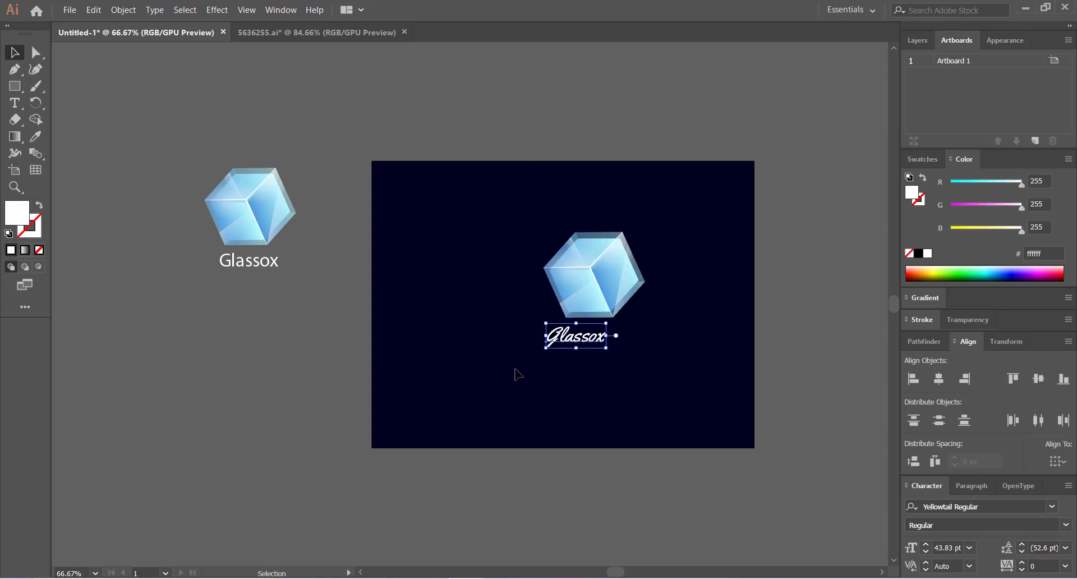
{"action": "key", "text": "ctrl+z"}
{"action": "left_click_drag", "start_coordinate": [544, 203], "coordinate": [628, 286]}
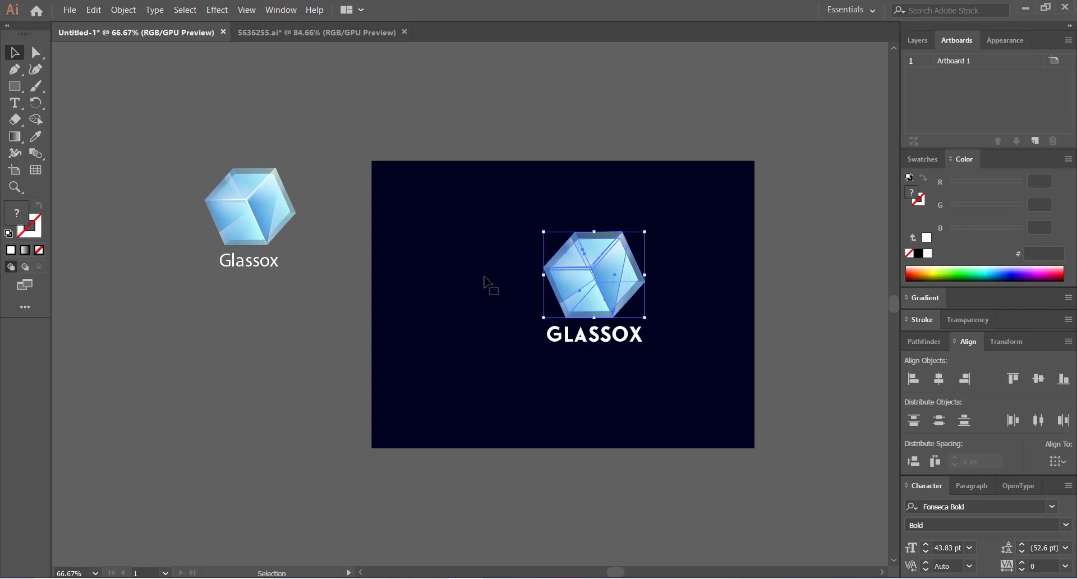
{"action": "left_click", "coordinate": [457, 274]}
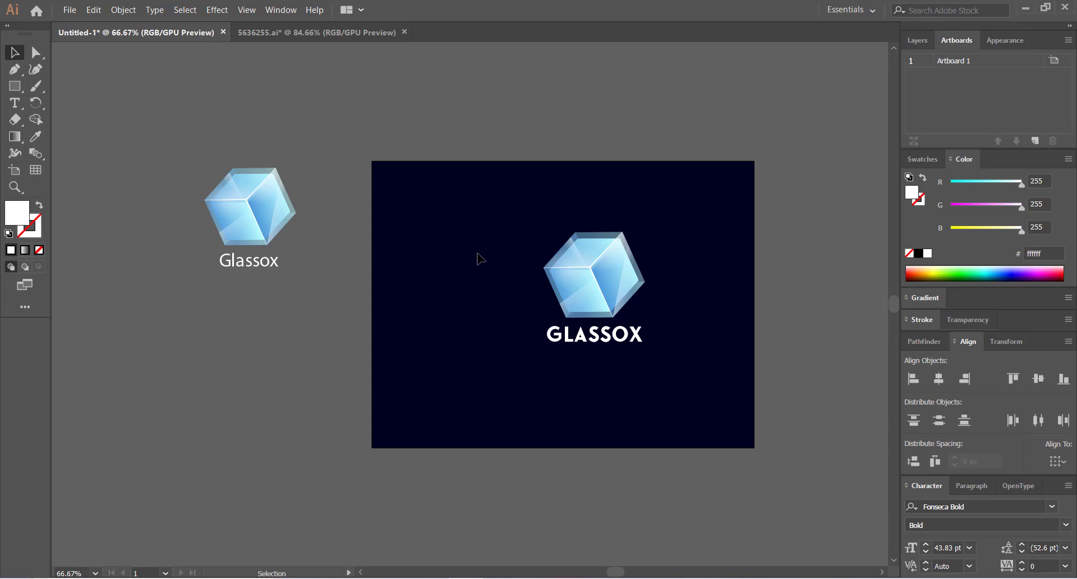
{"action": "left_click_drag", "start_coordinate": [504, 217], "coordinate": [584, 282]}
{"action": "left_click", "coordinate": [525, 255]}
{"action": "left_click", "coordinate": [599, 339]}
{"action": "left_click", "coordinate": [527, 358]}
{"action": "left_click_drag", "start_coordinate": [495, 213], "coordinate": [660, 381]}
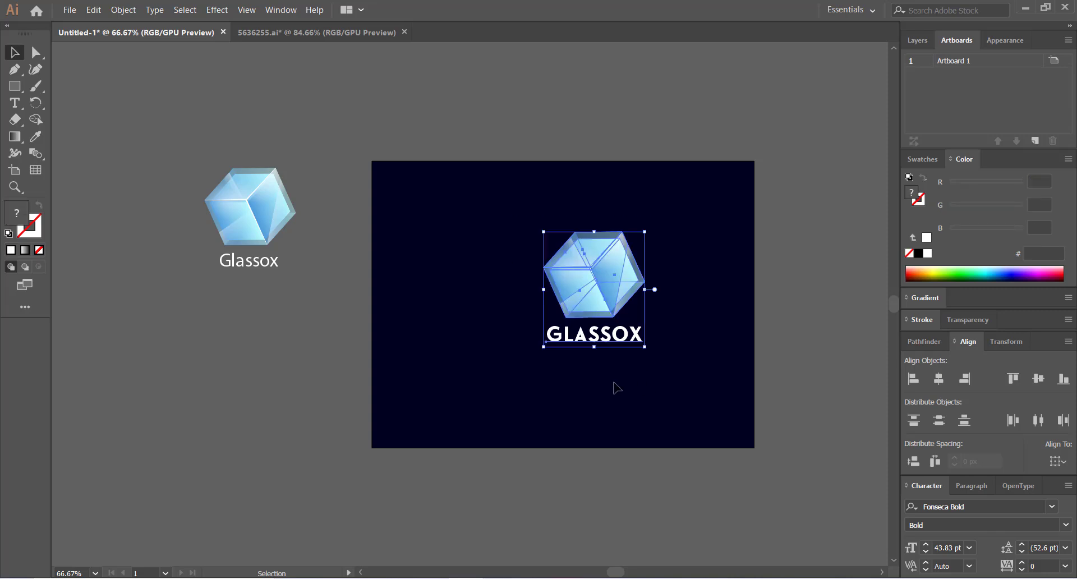
{"action": "left_click", "coordinate": [613, 381]}
{"action": "left_click", "coordinate": [572, 331]}
{"action": "left_click", "coordinate": [514, 383]}
{"action": "left_click", "coordinate": [565, 342]}
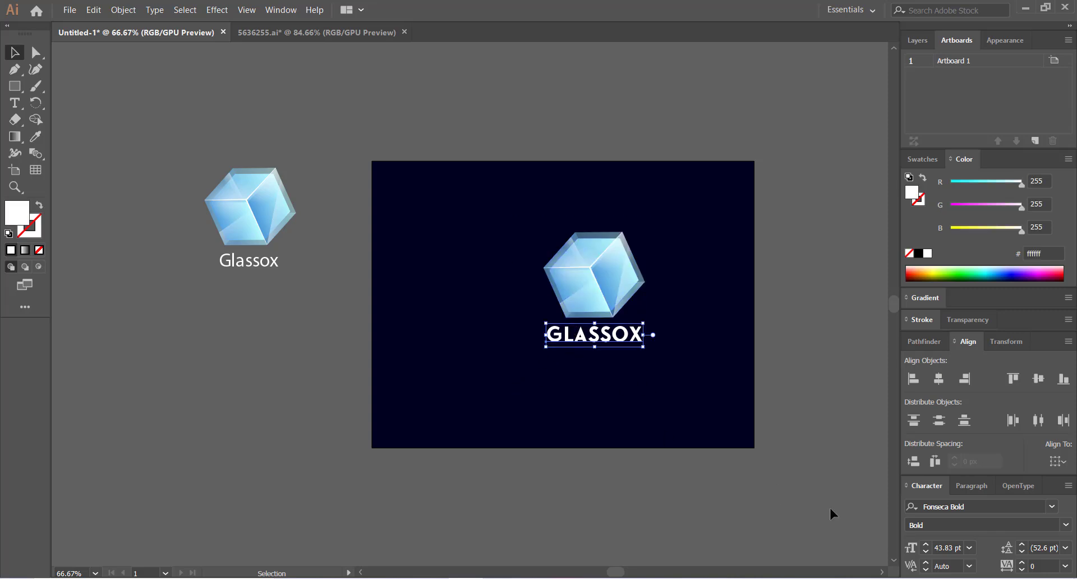
{"action": "left_click", "coordinate": [592, 396]}
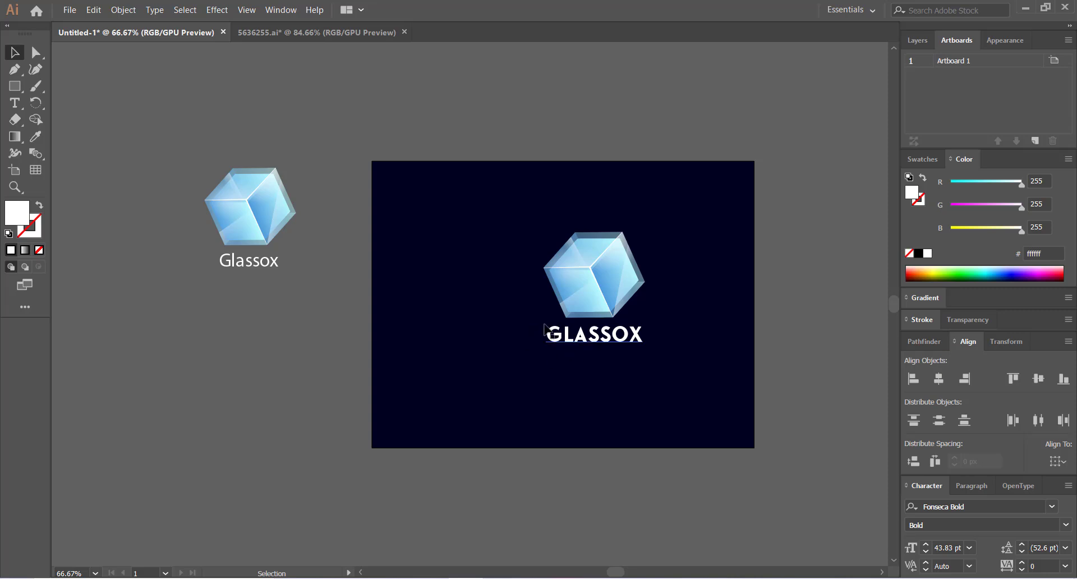
- Set the artboard's Glassox text to the Andea font in the Clean style
{"action": "left_click", "coordinate": [619, 346]}
{"action": "left_click", "coordinate": [1051, 506]}
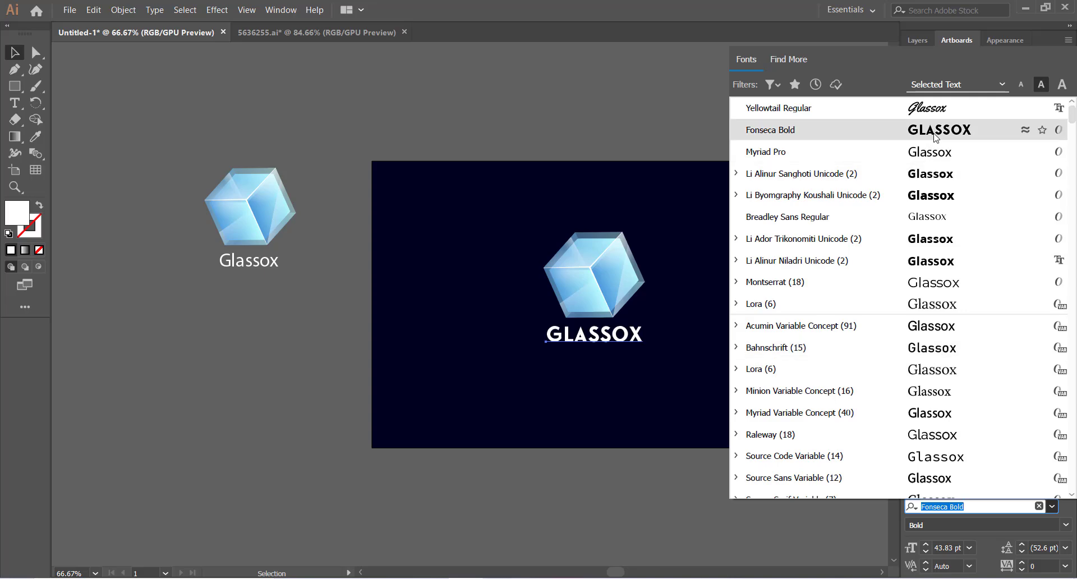
{"action": "scroll", "coordinate": [937, 303], "scroll_direction": "down", "scroll_amount": 3}
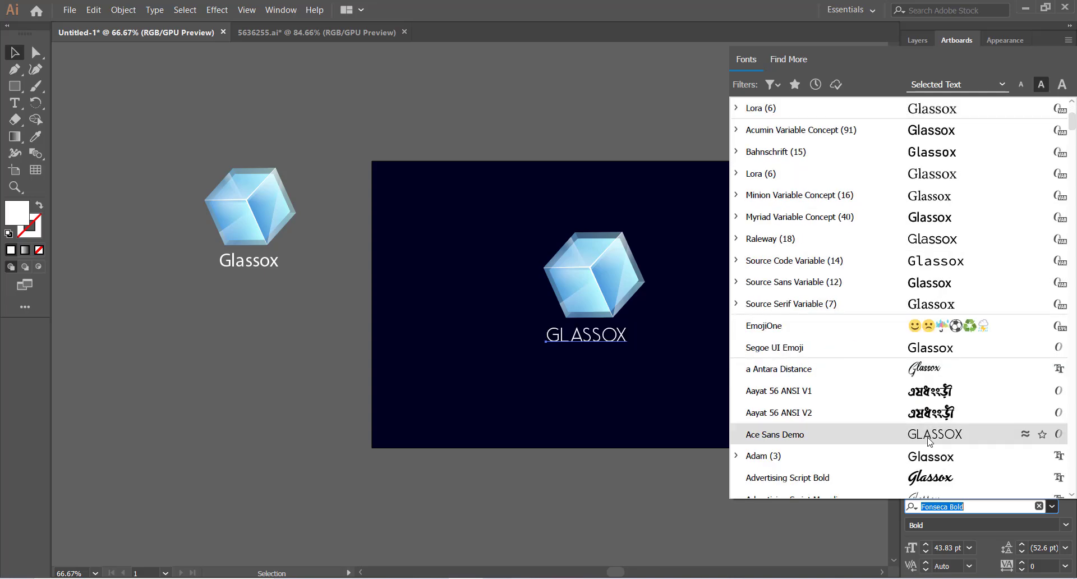
{"action": "left_click", "coordinate": [736, 455]}
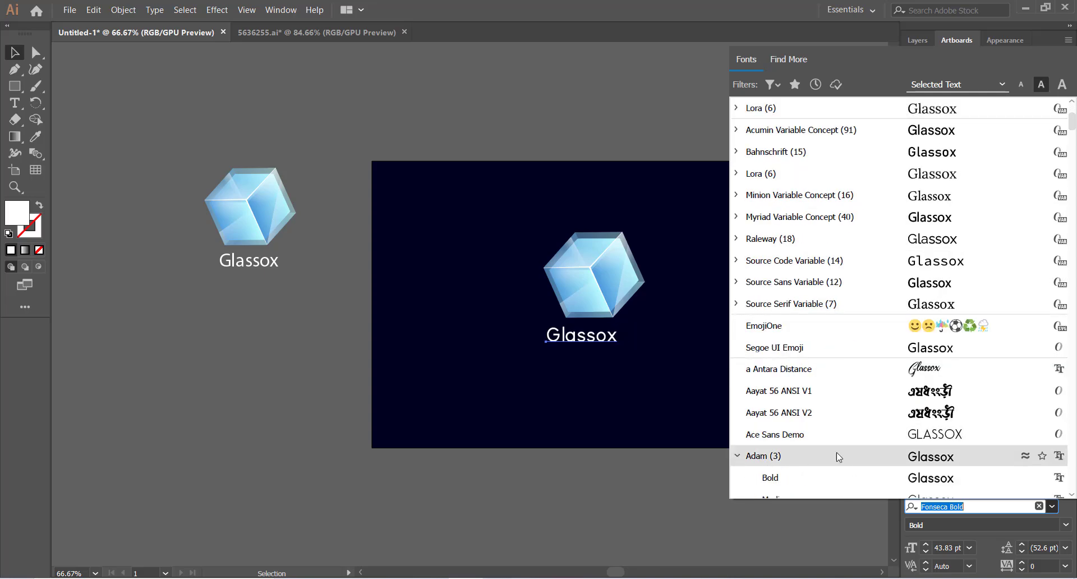
{"action": "scroll", "coordinate": [836, 452], "scroll_direction": "down", "scroll_amount": 2}
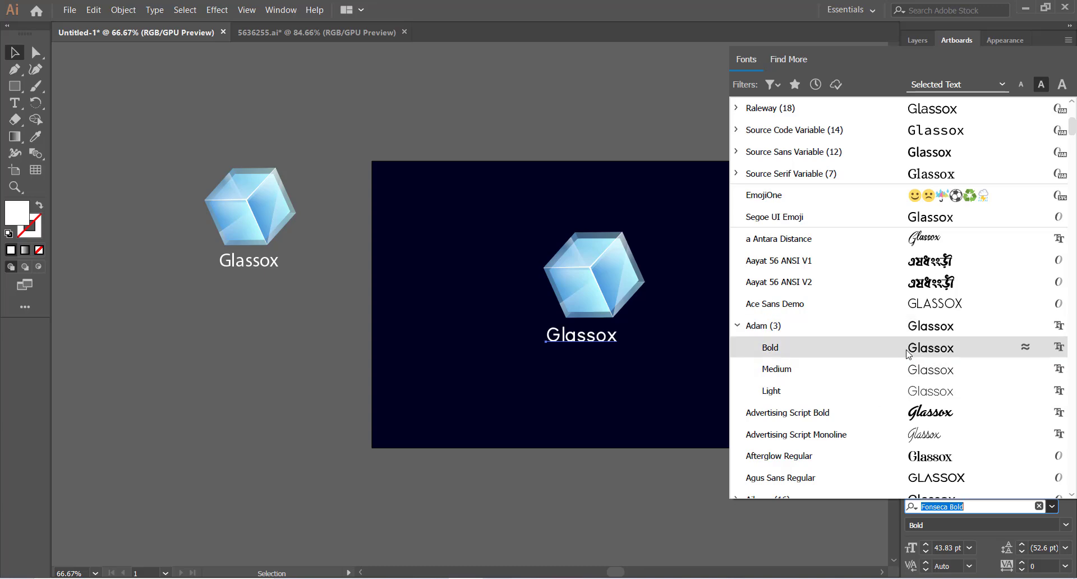
{"action": "scroll", "coordinate": [908, 354], "scroll_direction": "down", "scroll_amount": 3}
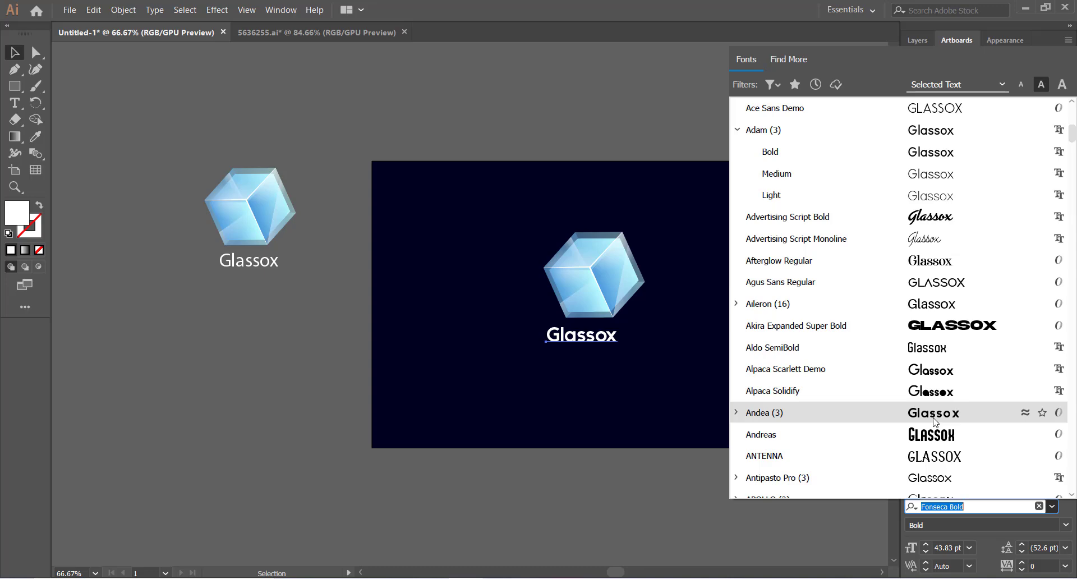
{"action": "left_click", "coordinate": [933, 418]}
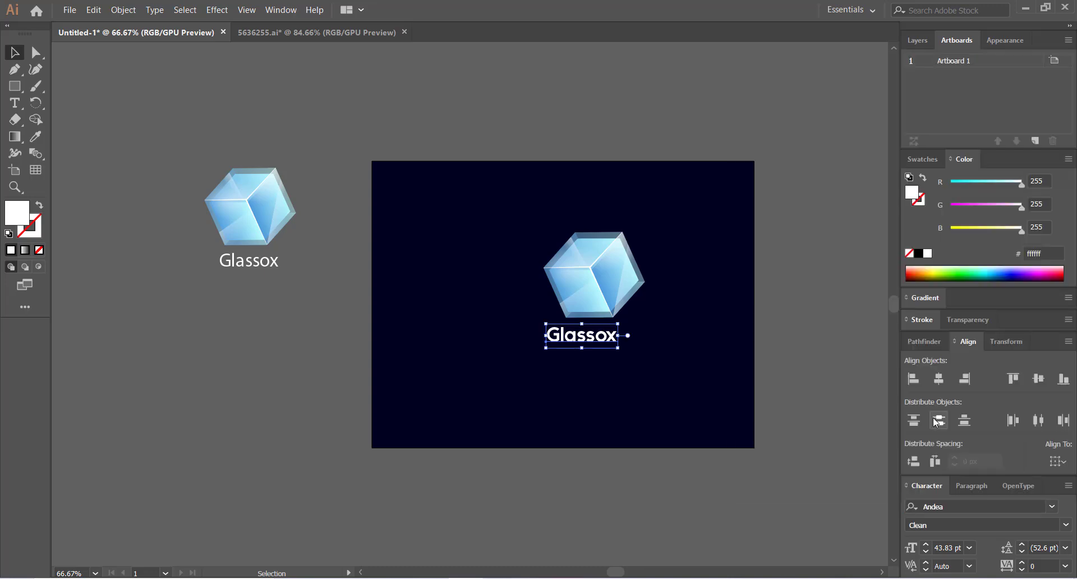
- Enlarge the artboard's Glassox text to 64 pt and move it slightly down so it sits centred beneath the cube
{"action": "left_click", "coordinate": [927, 547]}
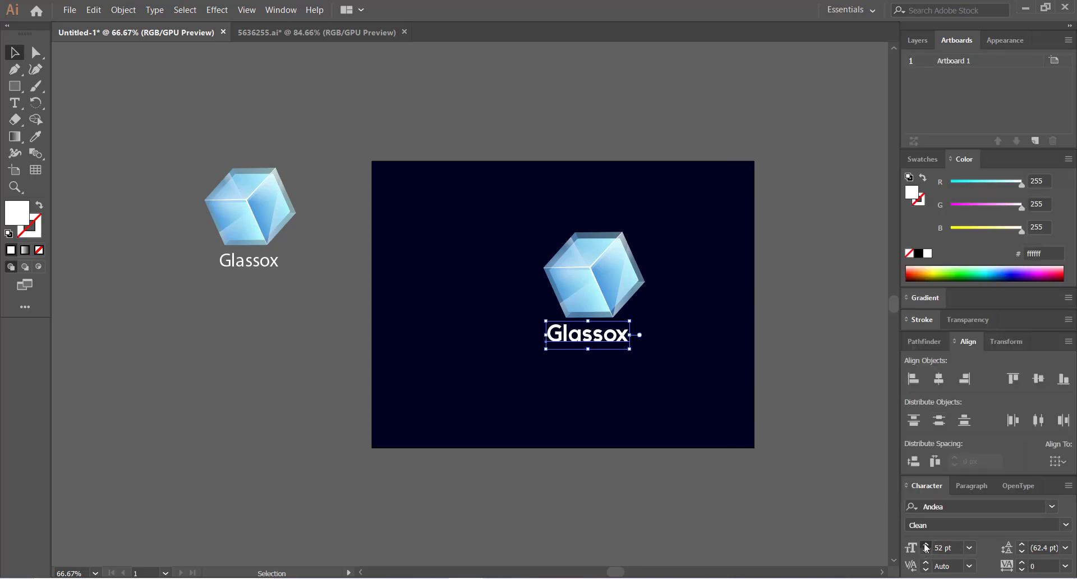
{"action": "left_click", "coordinate": [926, 547]}
{"action": "left_click", "coordinate": [424, 343]}
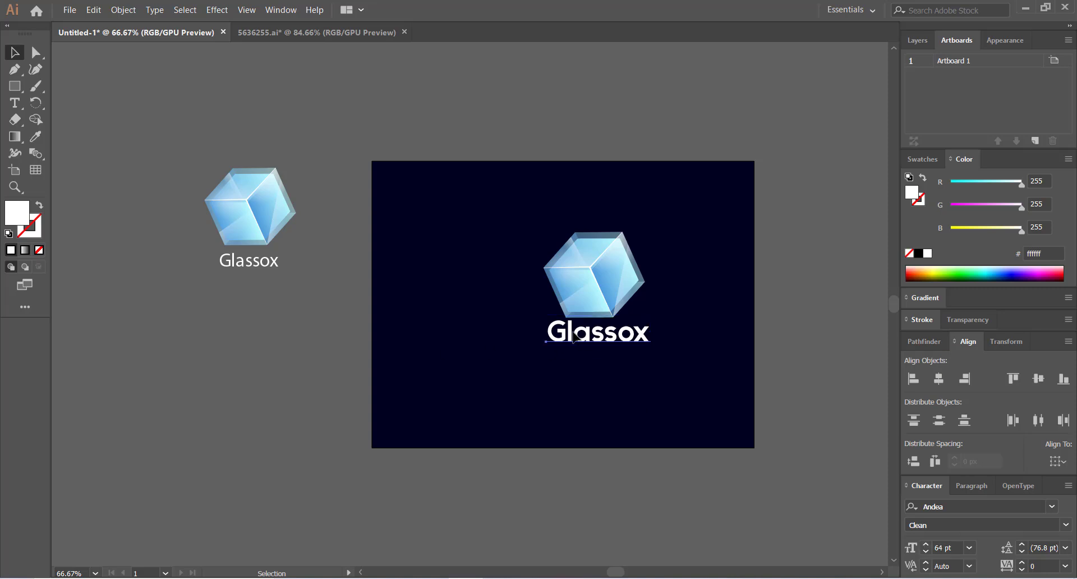
{"action": "left_click_drag", "start_coordinate": [573, 337], "coordinate": [571, 340]}
- Move the cube and its wordmark together to the artboard's right half and place a duplicate in the left half
{"action": "left_click_drag", "start_coordinate": [522, 204], "coordinate": [664, 359]}
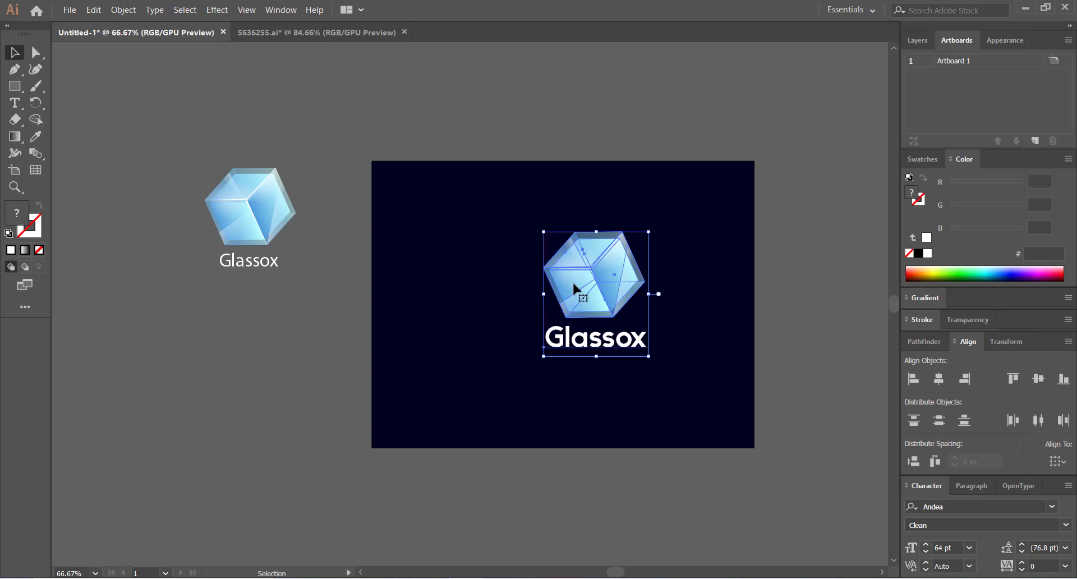
{"action": "left_click_drag", "start_coordinate": [634, 291], "coordinate": [689, 286]}
{"action": "left_click_drag", "start_coordinate": [653, 285], "coordinate": [471, 290]}
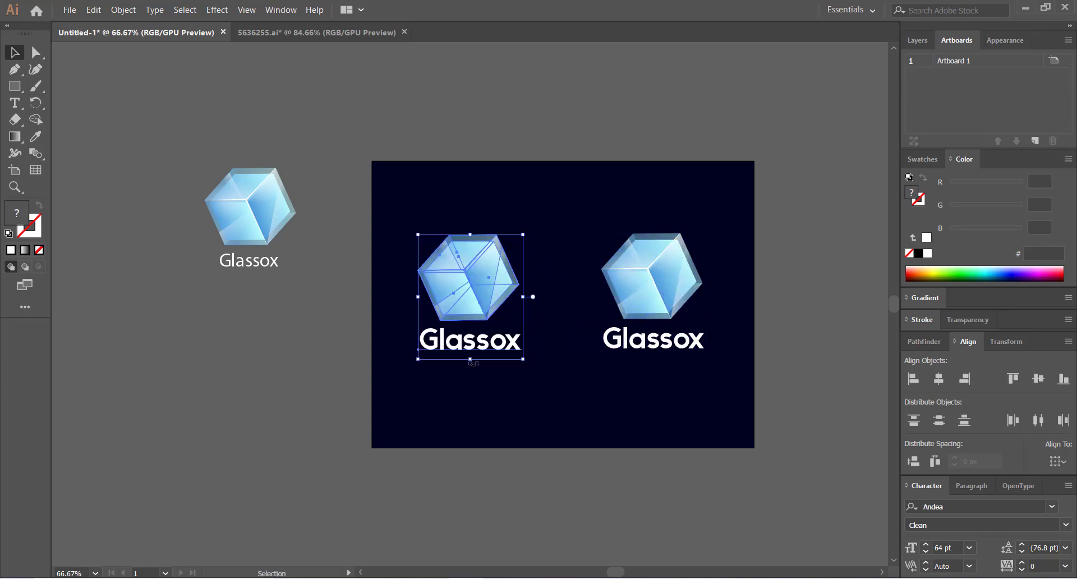
- Scale the left logo copy's Glassox text down to about 29 pt and centre it close beneath the cube
{"action": "left_click", "coordinate": [486, 399]}
{"action": "left_click", "coordinate": [483, 351]}
{"action": "left_click_drag", "start_coordinate": [419, 324], "coordinate": [469, 338]}
{"action": "left_click", "coordinate": [469, 357]}
{"action": "left_click", "coordinate": [479, 349]}
{"action": "left_click_drag", "start_coordinate": [474, 336], "coordinate": [474, 336]}
{"action": "left_click", "coordinate": [464, 361]}
{"action": "left_click_drag", "start_coordinate": [549, 384], "coordinate": [529, 386]}
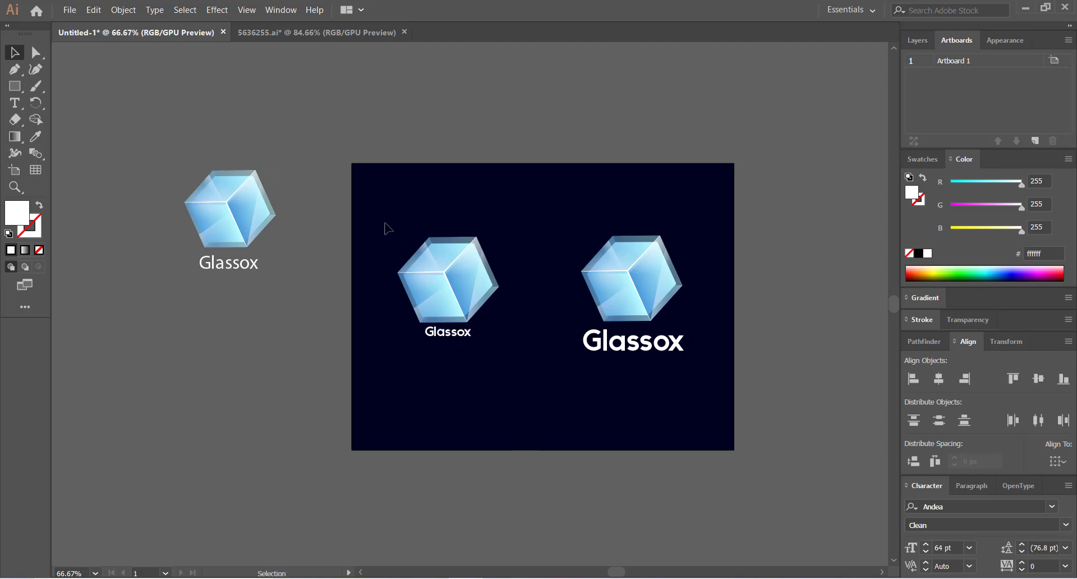
- Shift the left logo with the small wordmark slightly down on the artboard
{"action": "left_click_drag", "start_coordinate": [386, 221], "coordinate": [488, 352]}
{"action": "left_click_drag", "start_coordinate": [430, 283], "coordinate": [430, 292]}
{"action": "left_click_drag", "start_coordinate": [379, 215], "coordinate": [481, 357]}
{"action": "left_click", "coordinate": [443, 383]}
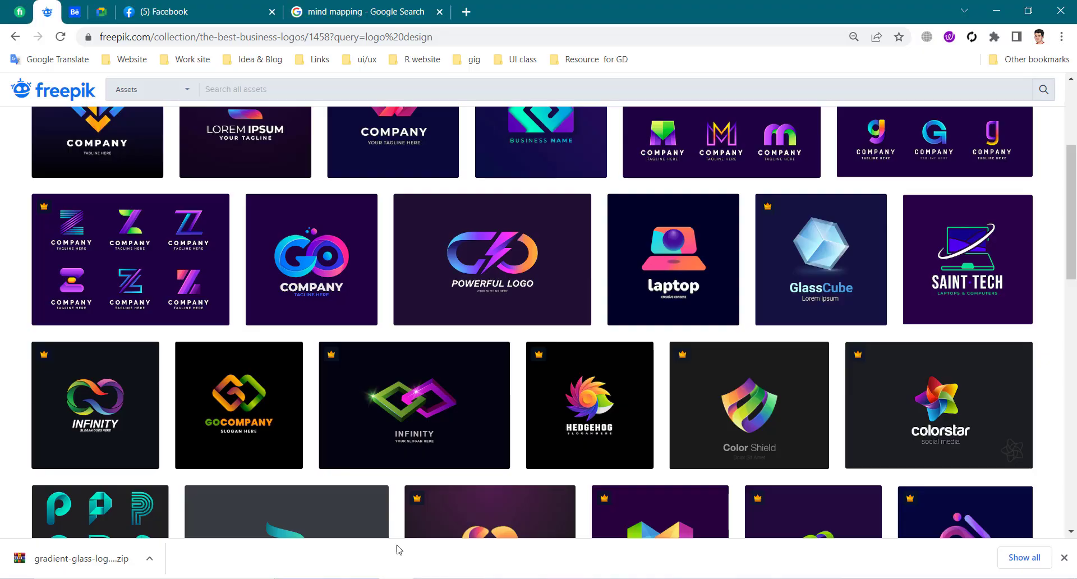
- Switch to the browser and run a Google search for "composition" in place of the mind mapping search
{"action": "left_click", "coordinate": [321, 5]}
{"action": "left_click_drag", "start_coordinate": [271, 92], "coordinate": [104, 106]}
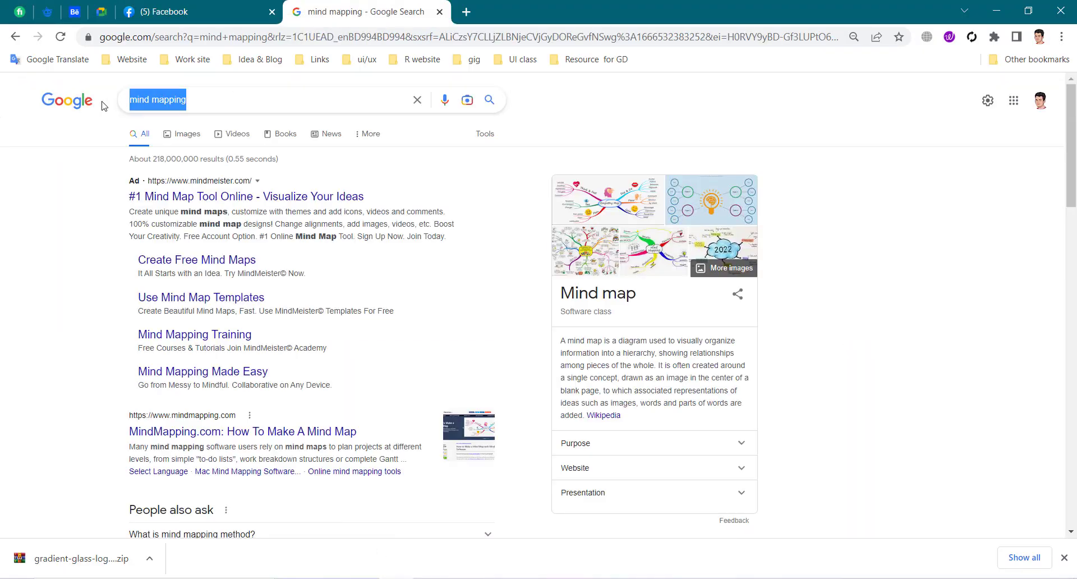
{"action": "type", "text": "compisit"}
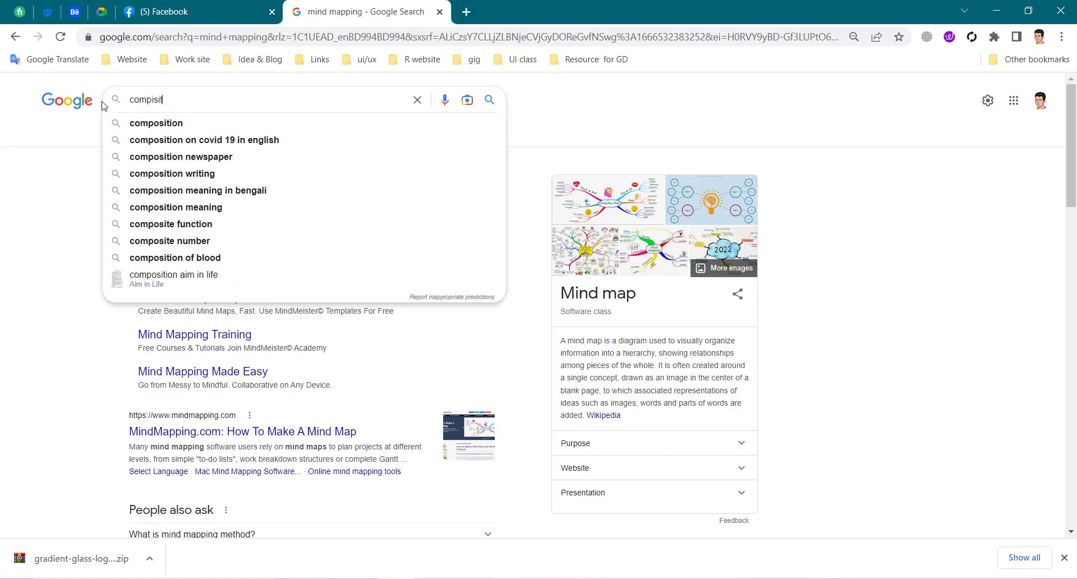
{"action": "left_click", "coordinate": [161, 124]}
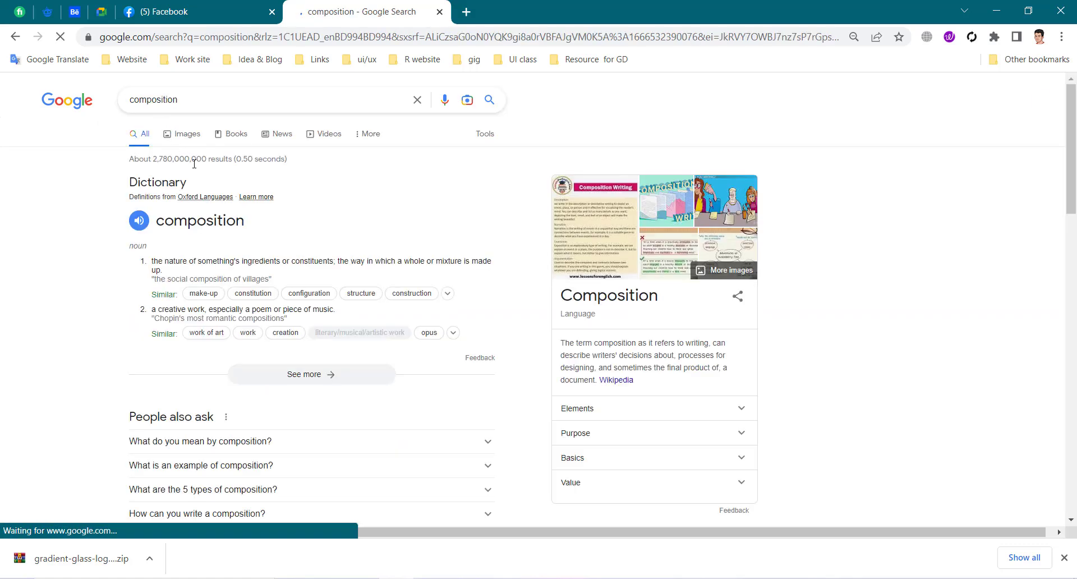
- Search Google Images for "design composition" and preview the 99designs composition and layout picture
{"action": "left_click", "coordinate": [130, 103]}
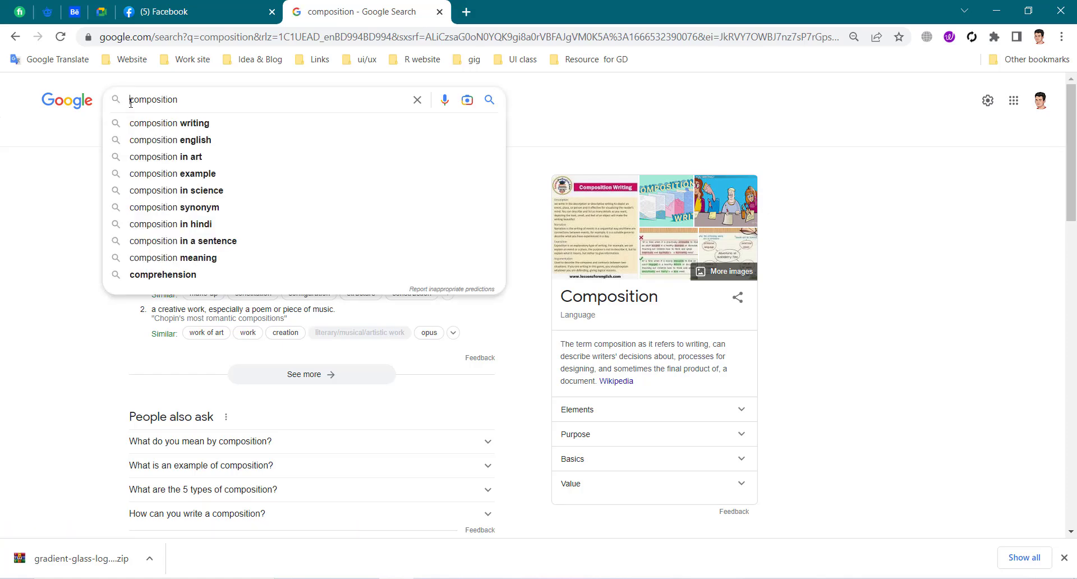
{"action": "type", "text": "design"}
{"action": "key", "text": "Return"}
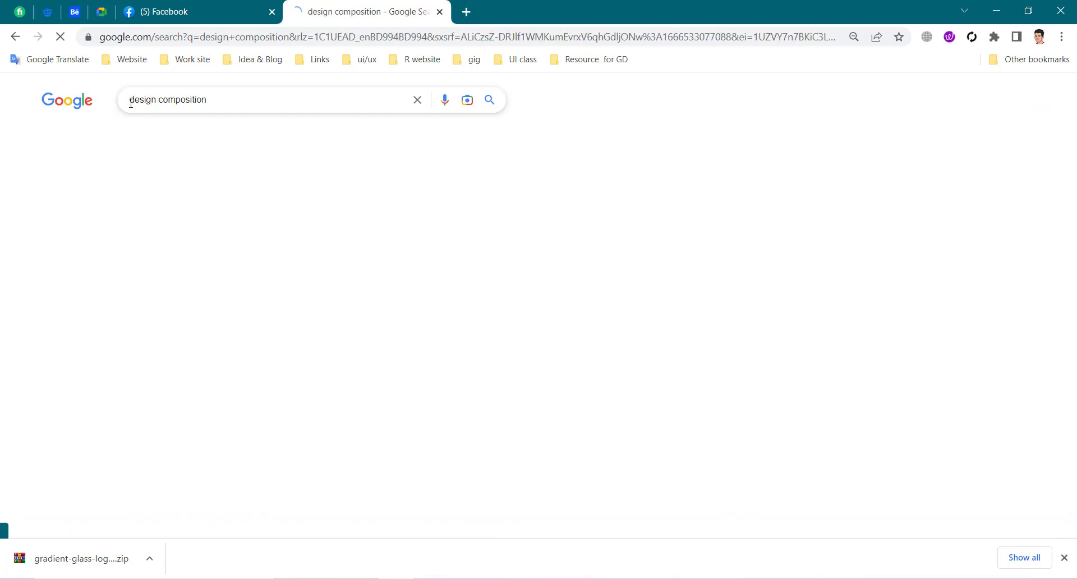
{"action": "left_click", "coordinate": [189, 137]}
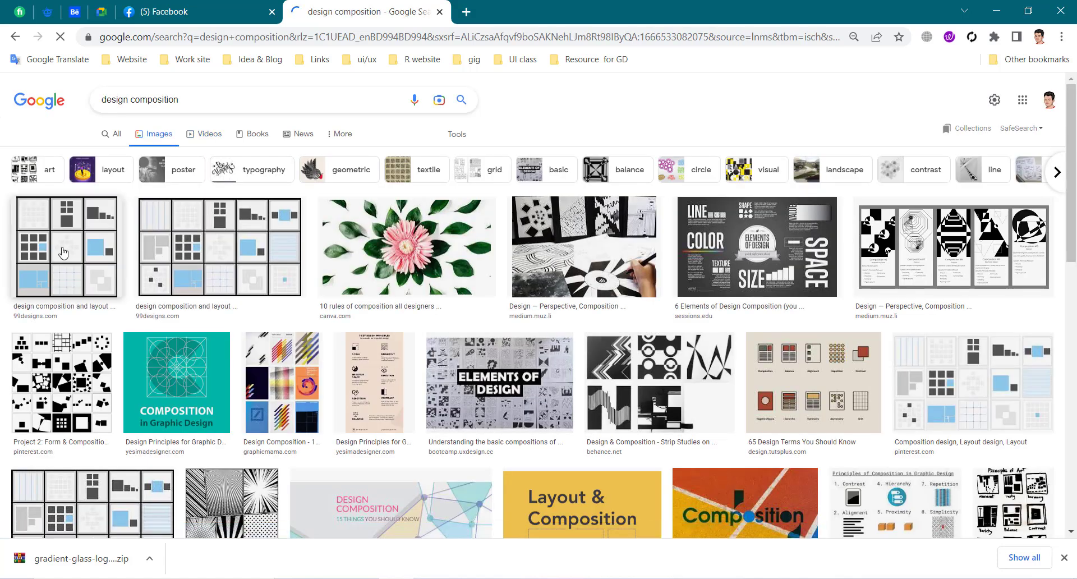
{"action": "left_click", "coordinate": [63, 253]}
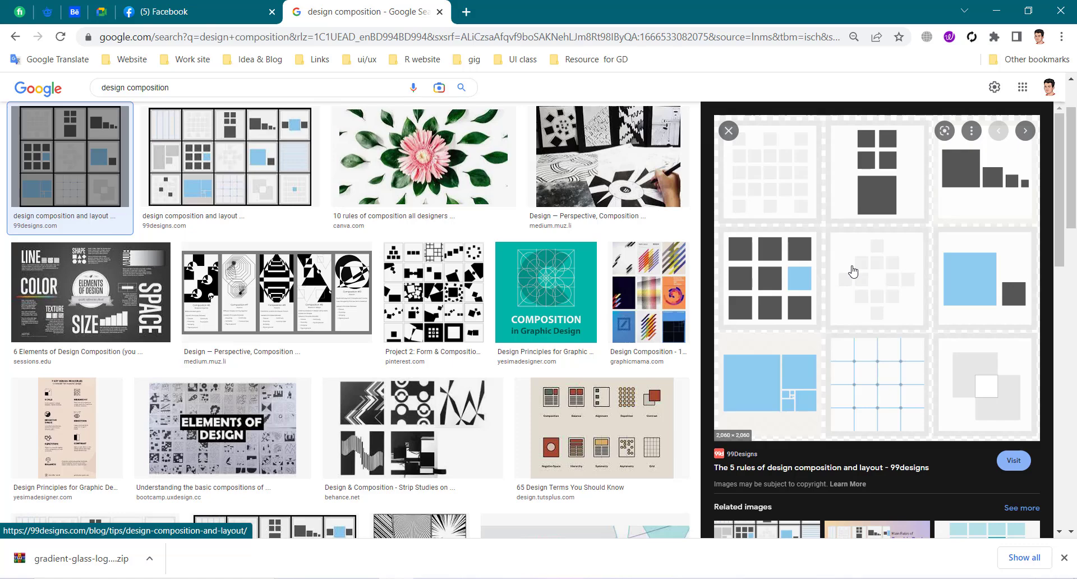
- Search in a new browser tab for "fat man with thin man" and show the image results
{"action": "left_click", "coordinate": [466, 12]}
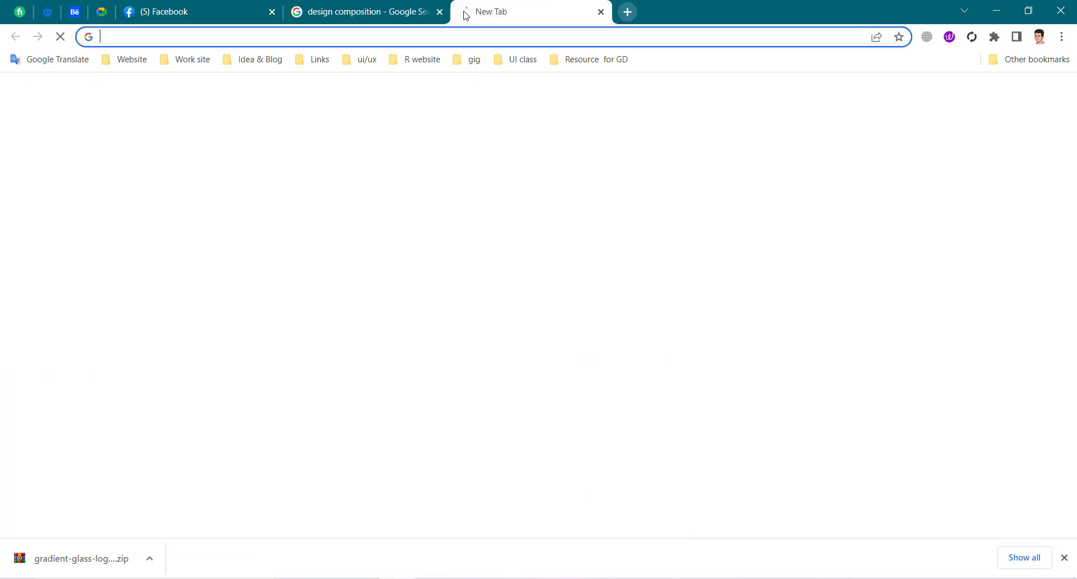
{"action": "type", "text": "fat man "}
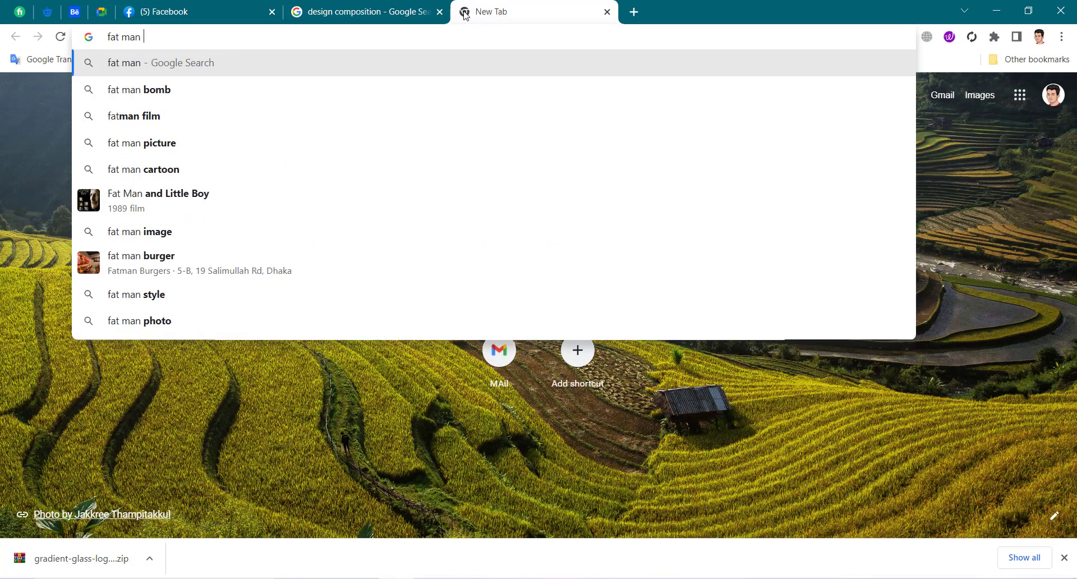
{"action": "type", "text": "with thin "}
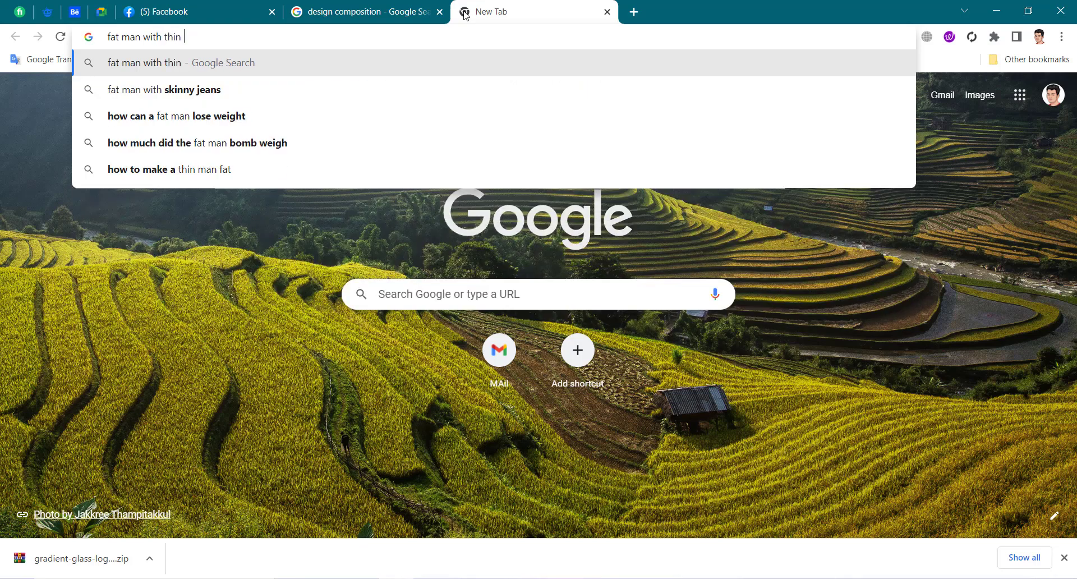
{"action": "type", "text": "man"}
{"action": "key", "text": "Return"}
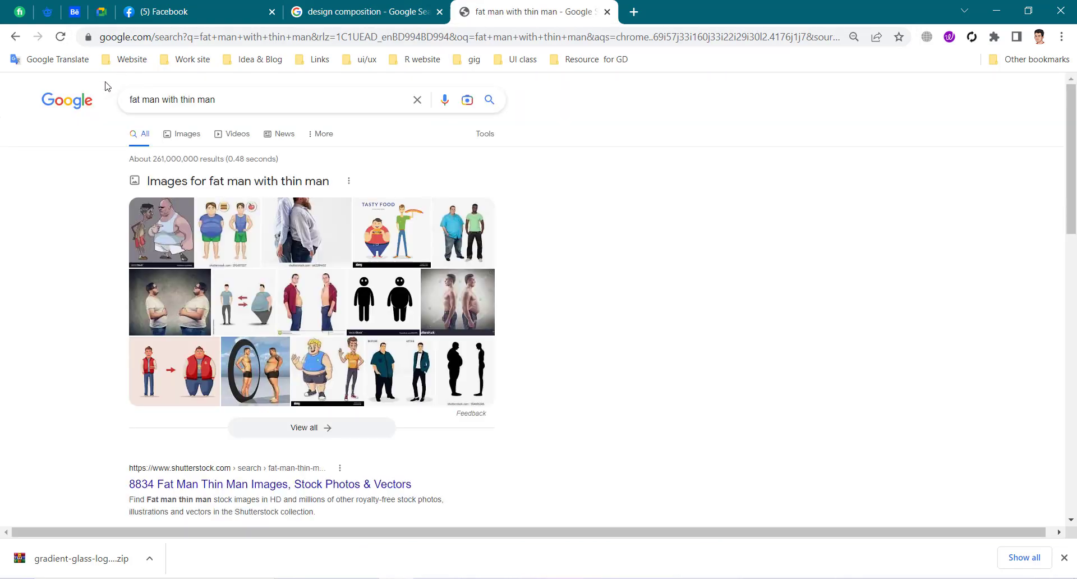
{"action": "left_click", "coordinate": [184, 139]}
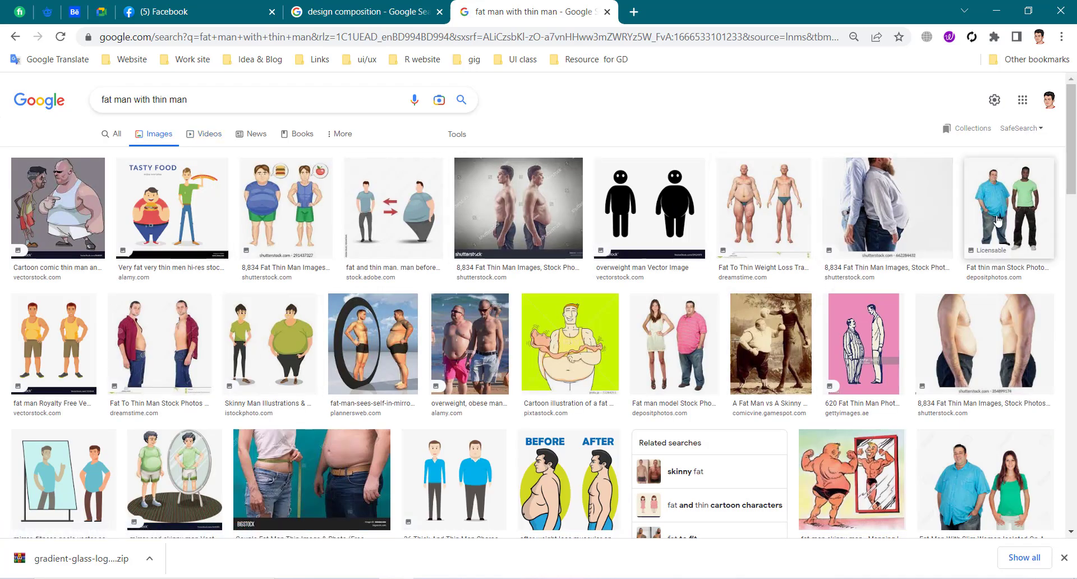
- Change "thin" to "skinny" in the image search and preview the Shutterstock photo of two men before a wooden wall
{"action": "double_click", "coordinate": [158, 100]}
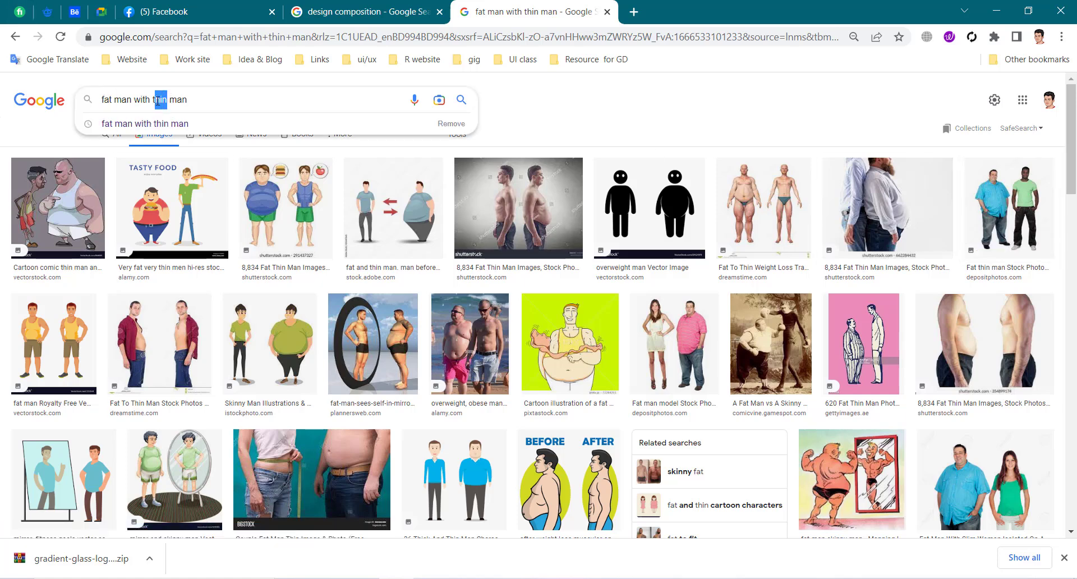
{"action": "type", "text": "skinny"}
{"action": "key", "text": "Return"}
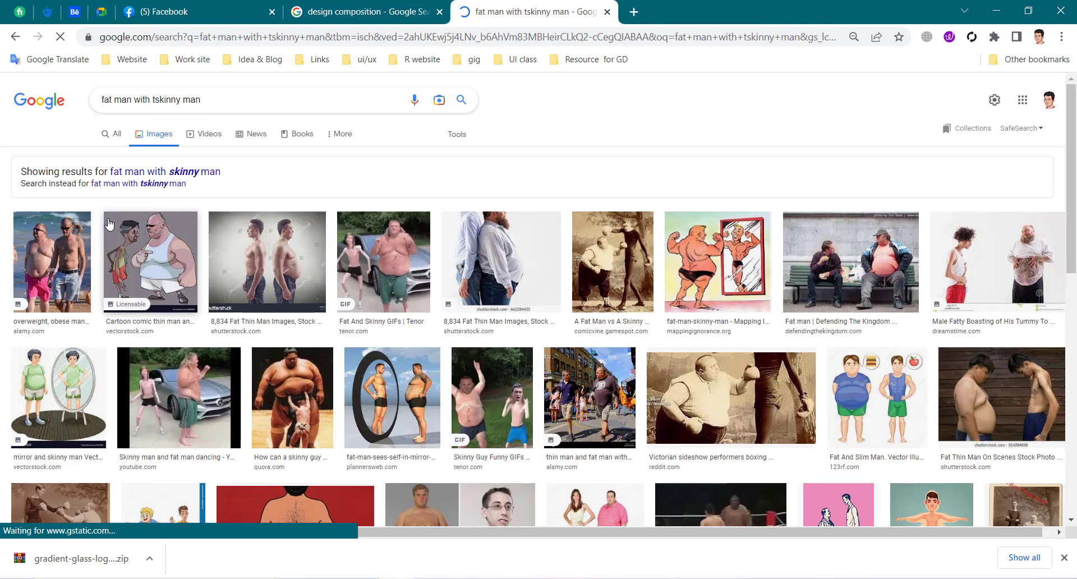
{"action": "left_click", "coordinate": [990, 412]}
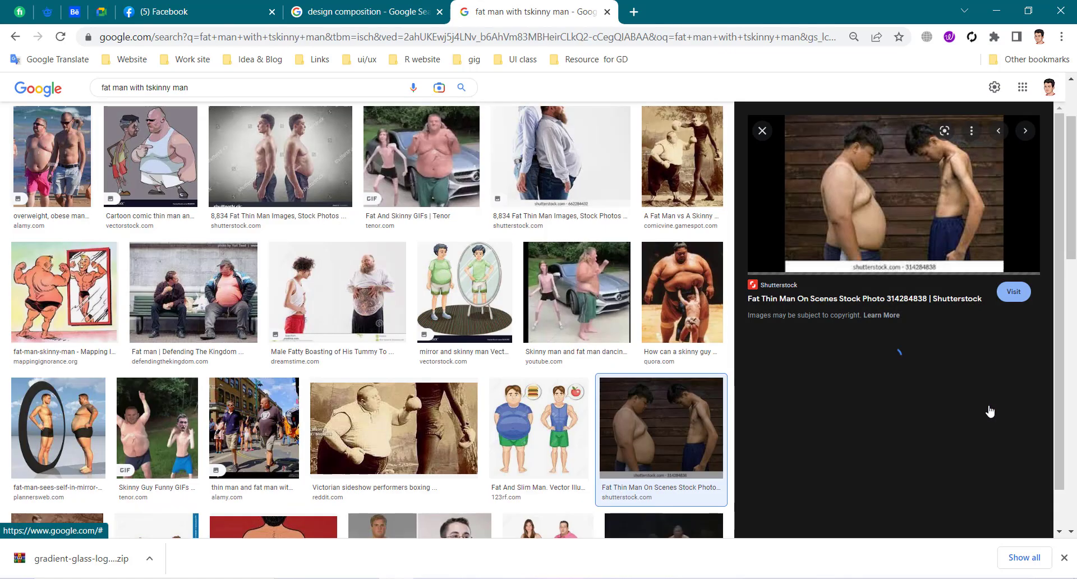
{"action": "right_click", "coordinate": [880, 207]}
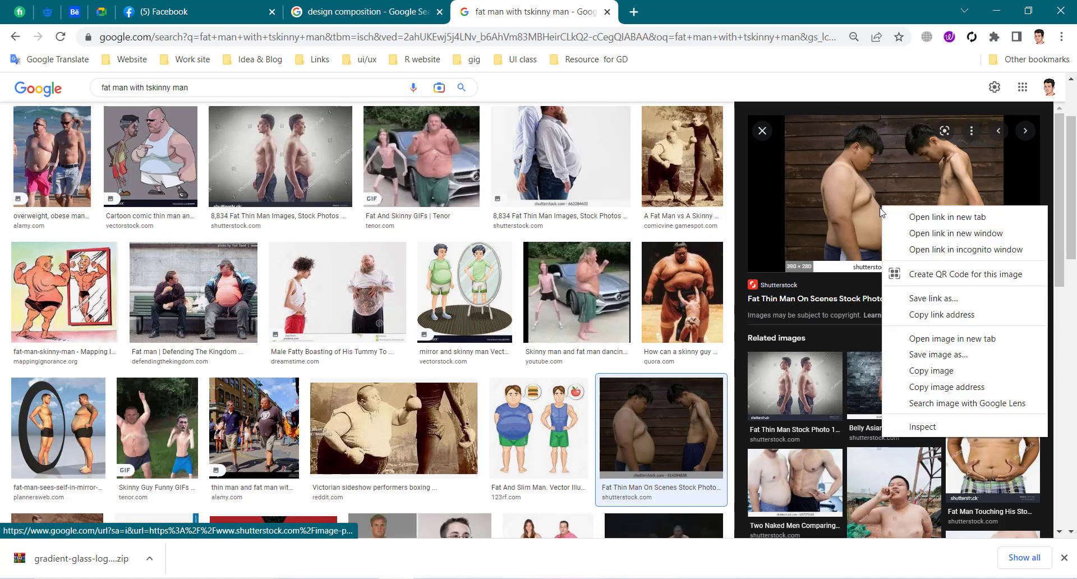
{"action": "left_click", "coordinate": [741, 257]}
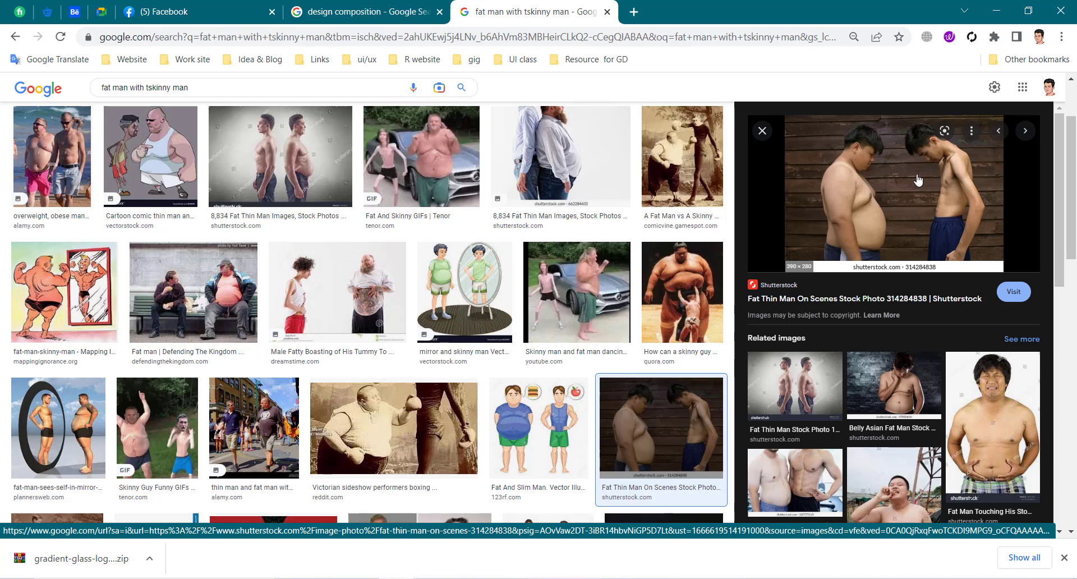
- Preview the Shutterstock photo of two men standing back to back and the Tenor GIF, and browse further size-contrast pictures
{"action": "left_click", "coordinate": [527, 173]}
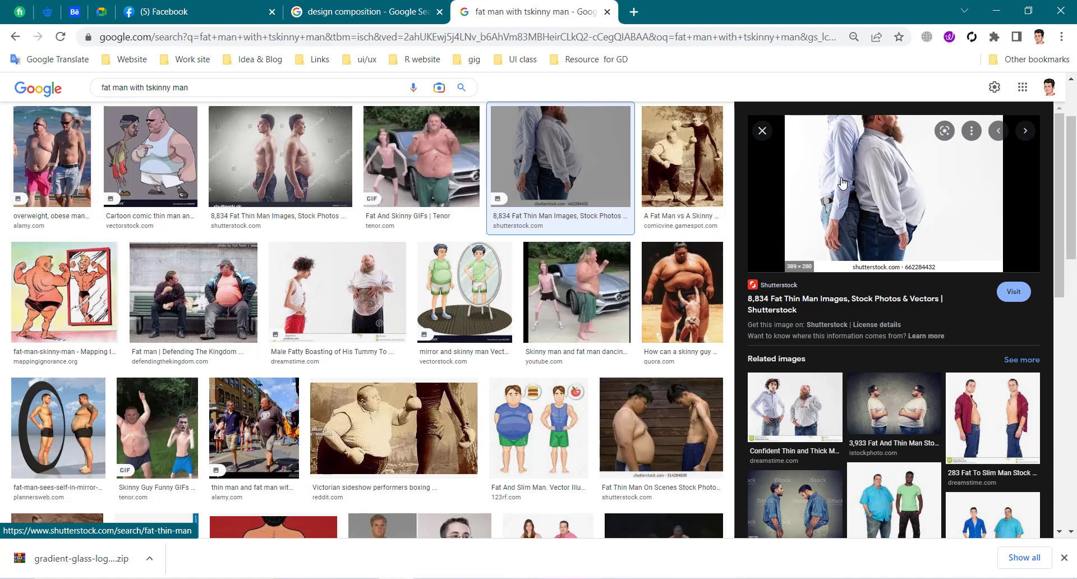
{"action": "key", "text": "Left"}
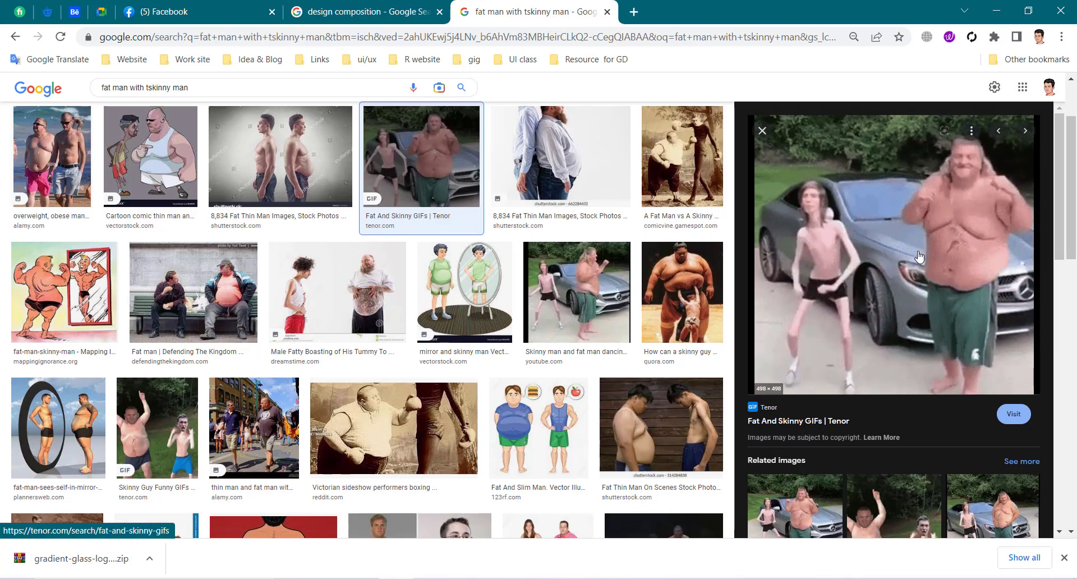
{"action": "scroll", "coordinate": [560, 297], "scroll_direction": "down", "scroll_amount": 3}
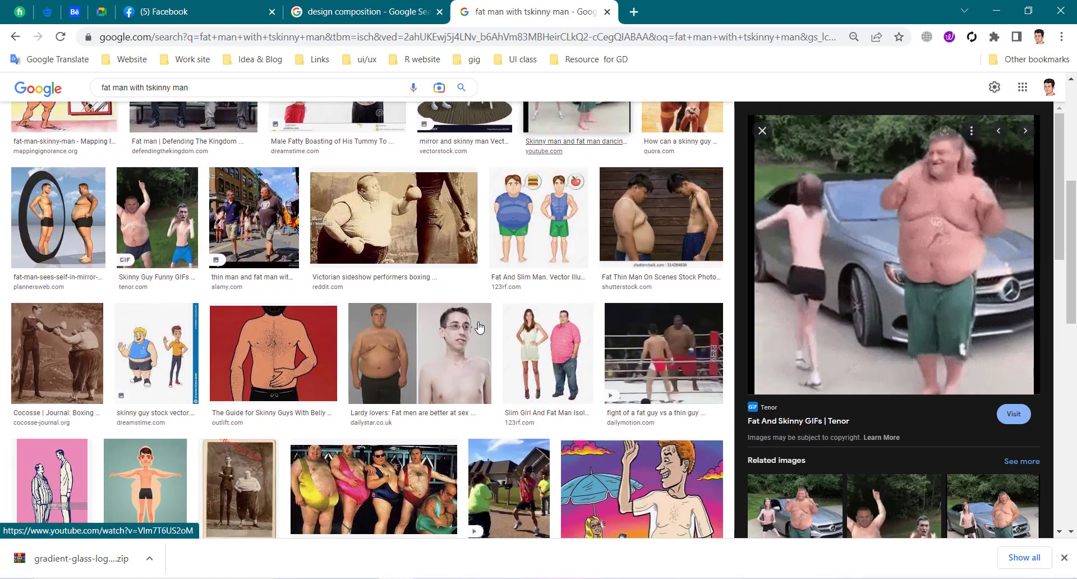
{"action": "left_click", "coordinate": [253, 241]}
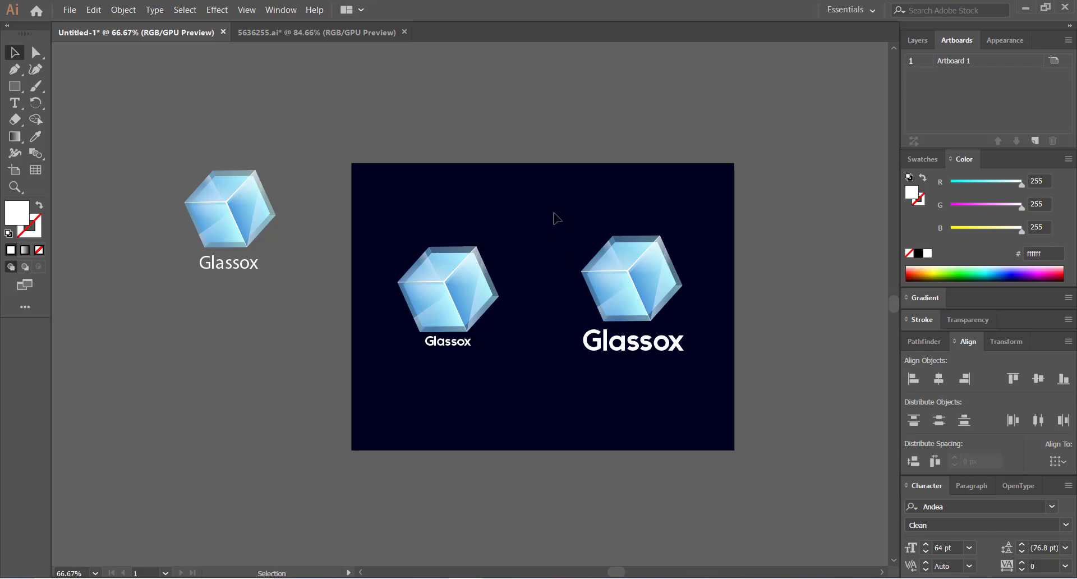
- Return to Illustrator and compare the cube and wordmark proportions of the large-wordmark and small-wordmark logos
{"action": "left_click_drag", "start_coordinate": [554, 218], "coordinate": [694, 294]}
{"action": "left_click", "coordinate": [516, 233]}
{"action": "left_click", "coordinate": [621, 260]}
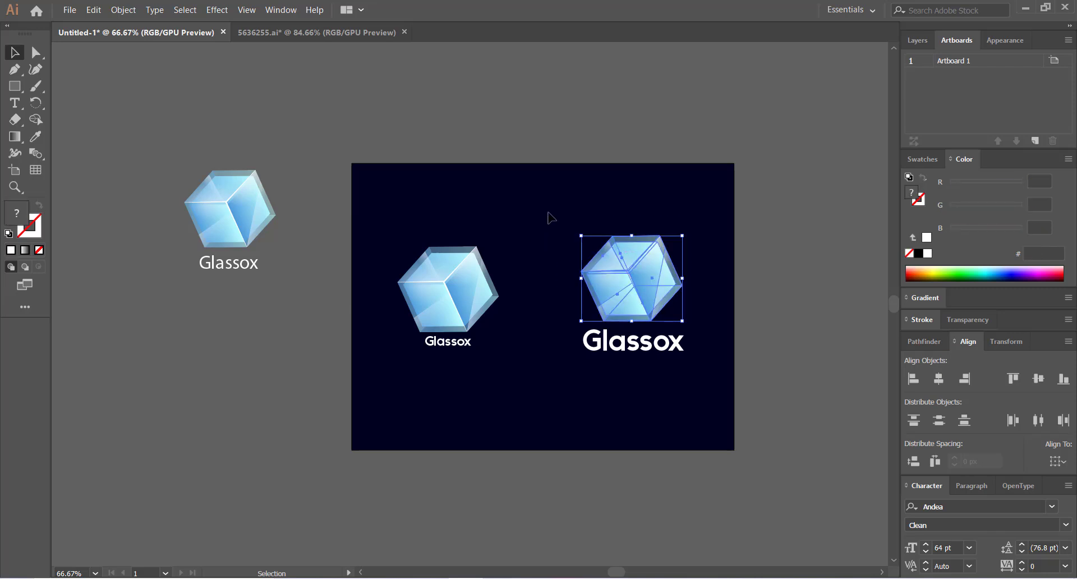
{"action": "left_click", "coordinate": [577, 221]}
{"action": "left_click_drag", "start_coordinate": [577, 221], "coordinate": [691, 293]}
{"action": "left_click_drag", "start_coordinate": [601, 380], "coordinate": [645, 349]}
{"action": "left_click_drag", "start_coordinate": [642, 267], "coordinate": [647, 269]}
{"action": "left_click", "coordinate": [565, 231]}
{"action": "left_click_drag", "start_coordinate": [566, 230], "coordinate": [688, 396]}
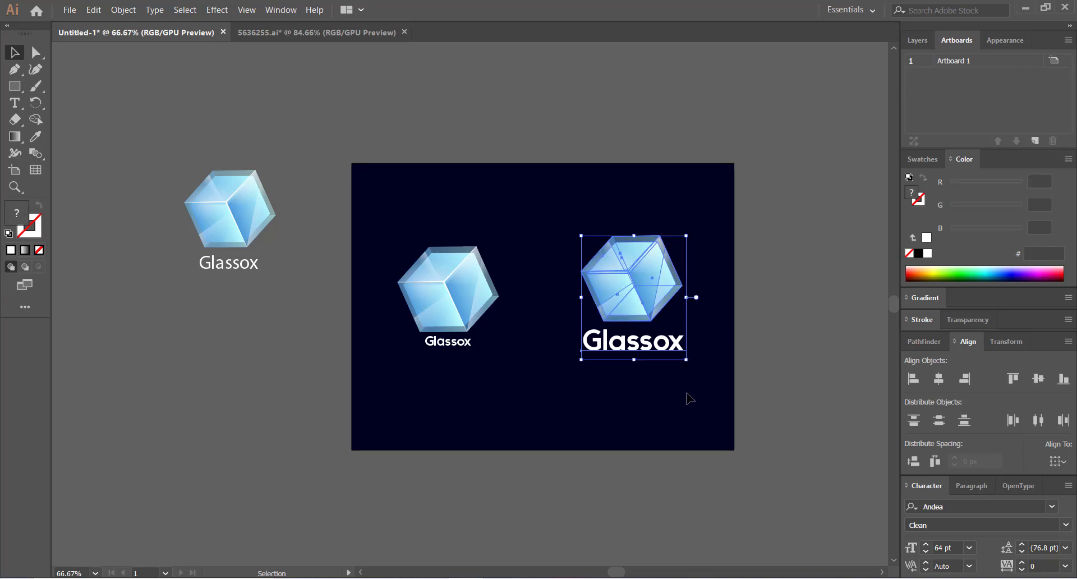
{"action": "left_click", "coordinate": [684, 397]}
{"action": "left_click", "coordinate": [597, 277]}
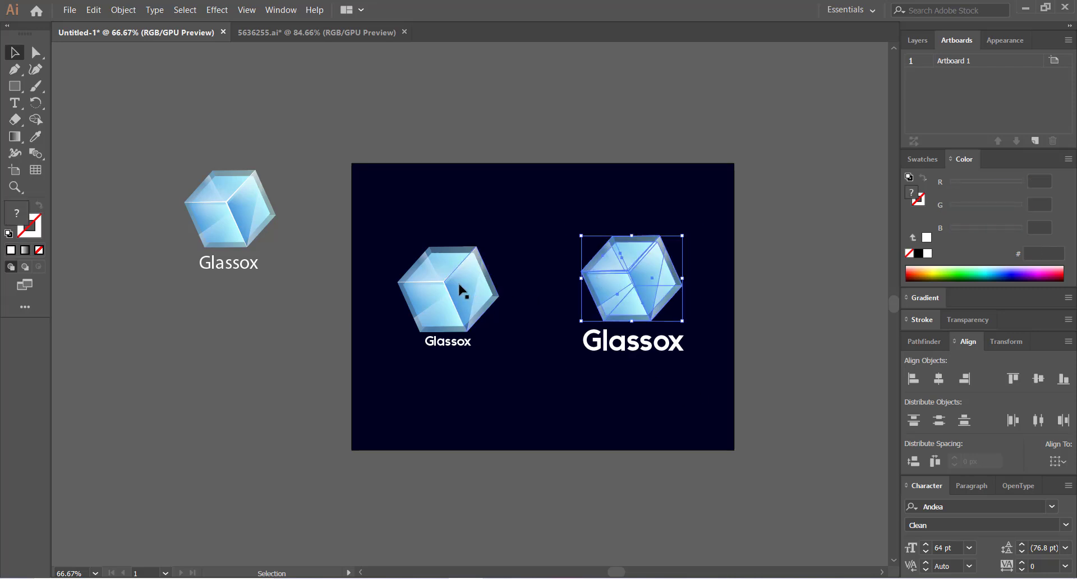
{"action": "left_click", "coordinate": [460, 296]}
- Move the right logo with the large wordmark off the artboard
{"action": "left_click", "coordinate": [611, 291]}
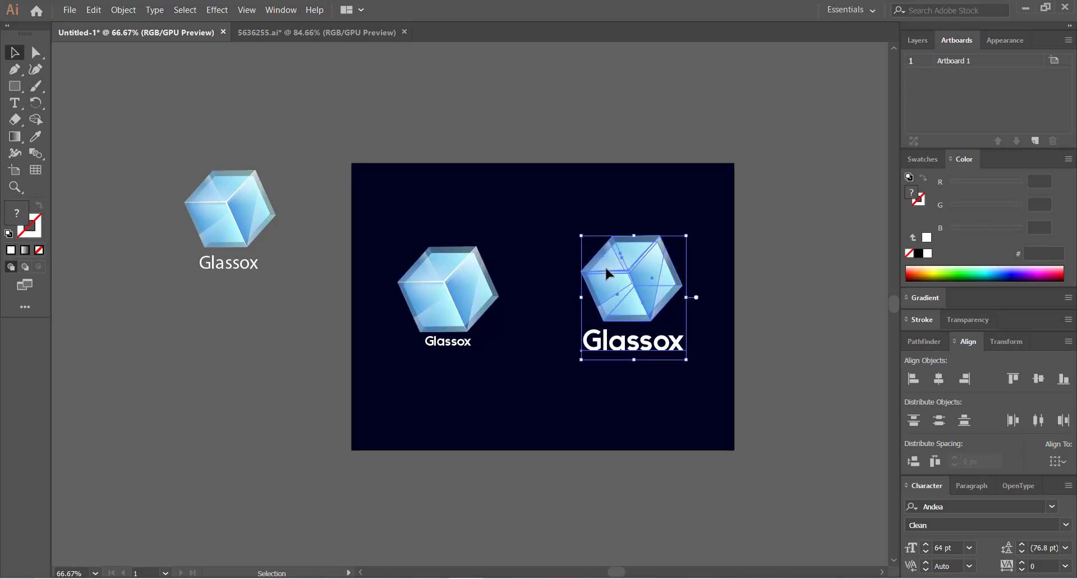
{"action": "left_click_drag", "start_coordinate": [607, 272], "coordinate": [824, 439]}
{"action": "left_click", "coordinate": [752, 337]}
- Move the logo with the small wordmark to the artboard's centre and scale the cube and text up together
{"action": "left_click_drag", "start_coordinate": [483, 352], "coordinate": [588, 378]}
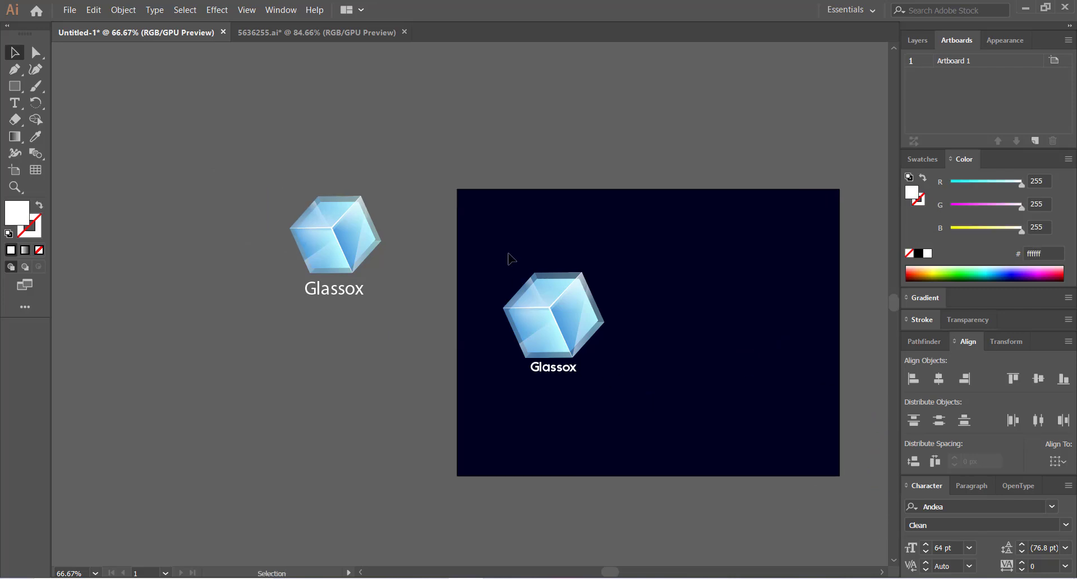
{"action": "left_click_drag", "start_coordinate": [545, 325], "coordinate": [637, 347]}
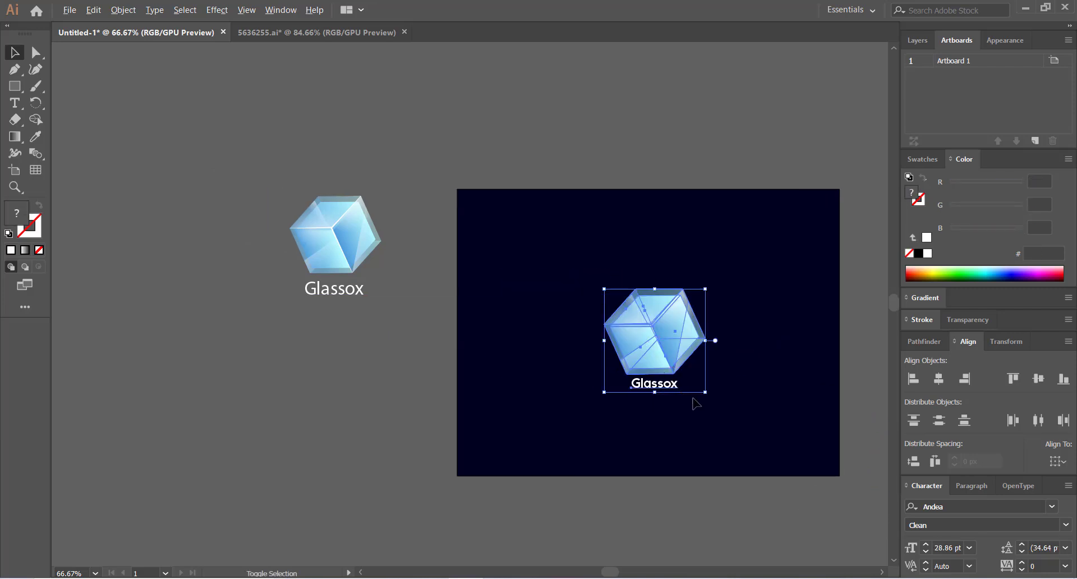
{"action": "left_click_drag", "start_coordinate": [708, 395], "coordinate": [697, 447]}
{"action": "left_click", "coordinate": [698, 448]}
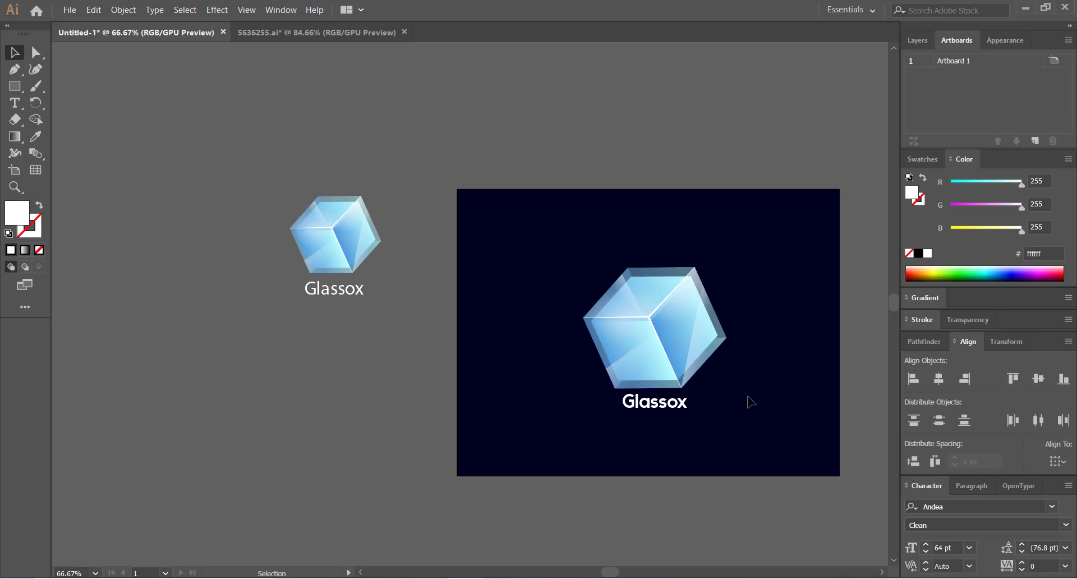
{"action": "scroll", "coordinate": [655, 350], "scroll_direction": "down", "scroll_amount": 1}
{"action": "left_click_drag", "start_coordinate": [672, 286], "coordinate": [678, 289]}
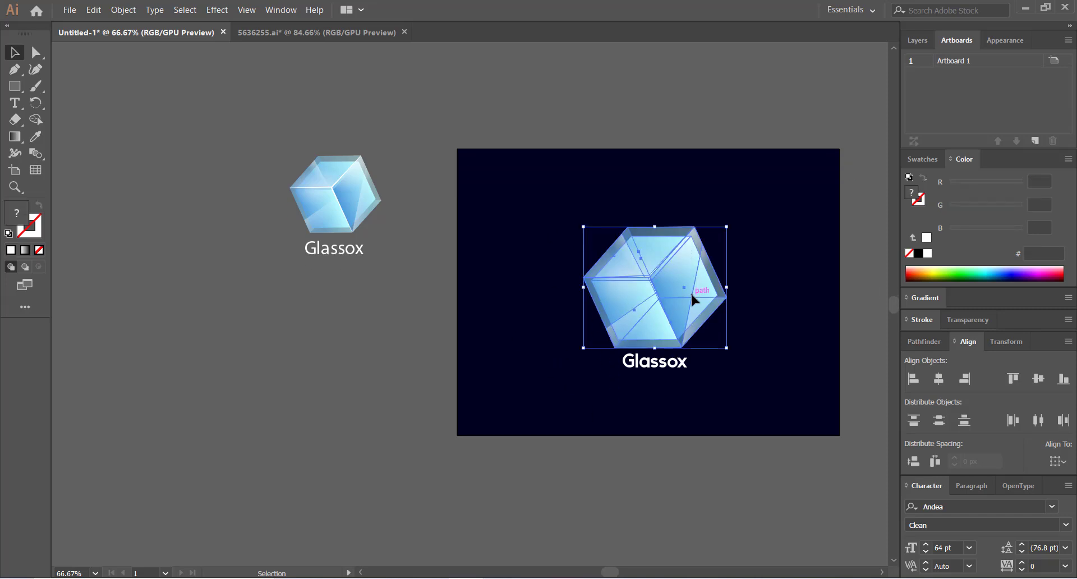
- Compare the size of the wordmark with the large cube on the artboard
{"action": "left_click", "coordinate": [671, 369]}
{"action": "left_click", "coordinate": [660, 402]}
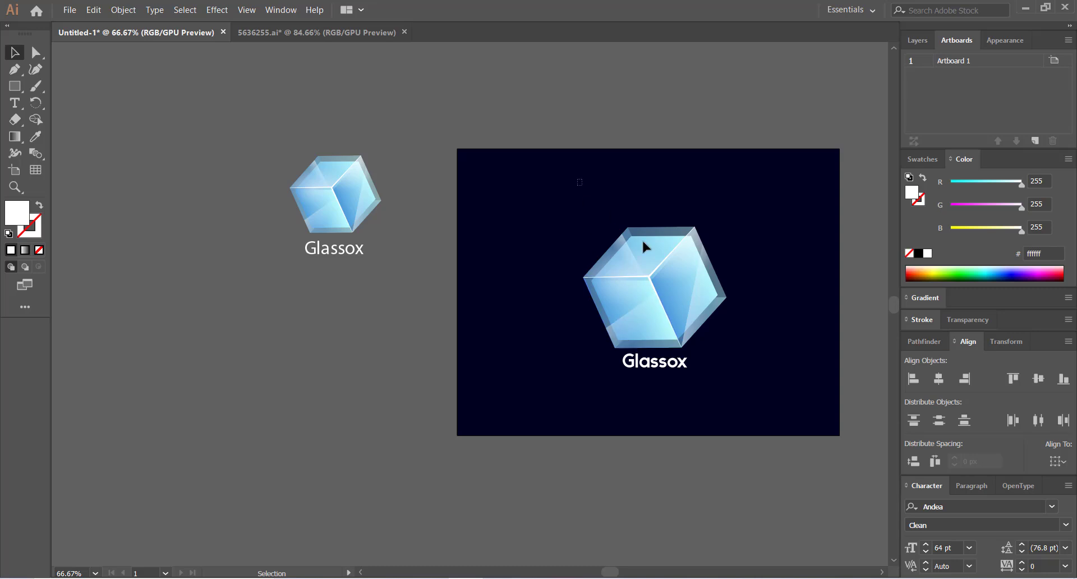
{"action": "left_click_drag", "start_coordinate": [578, 180], "coordinate": [766, 386]}
{"action": "left_click", "coordinate": [766, 386]}
{"action": "left_click", "coordinate": [631, 275]}
{"action": "left_click", "coordinate": [564, 292]}
{"action": "left_click_drag", "start_coordinate": [537, 235], "coordinate": [720, 385]}
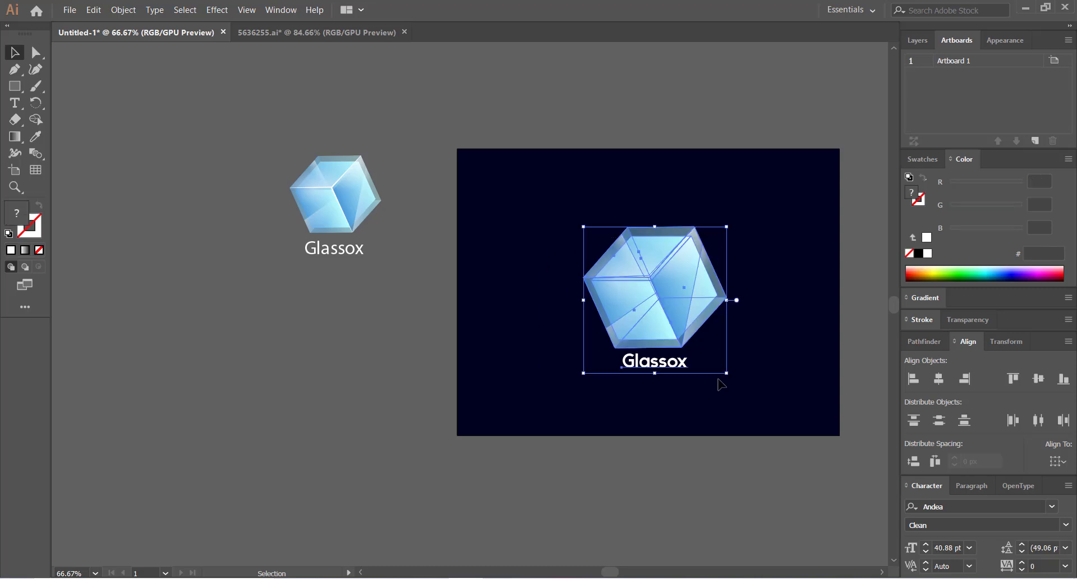
{"action": "left_click_drag", "start_coordinate": [652, 309], "coordinate": [288, 394]}
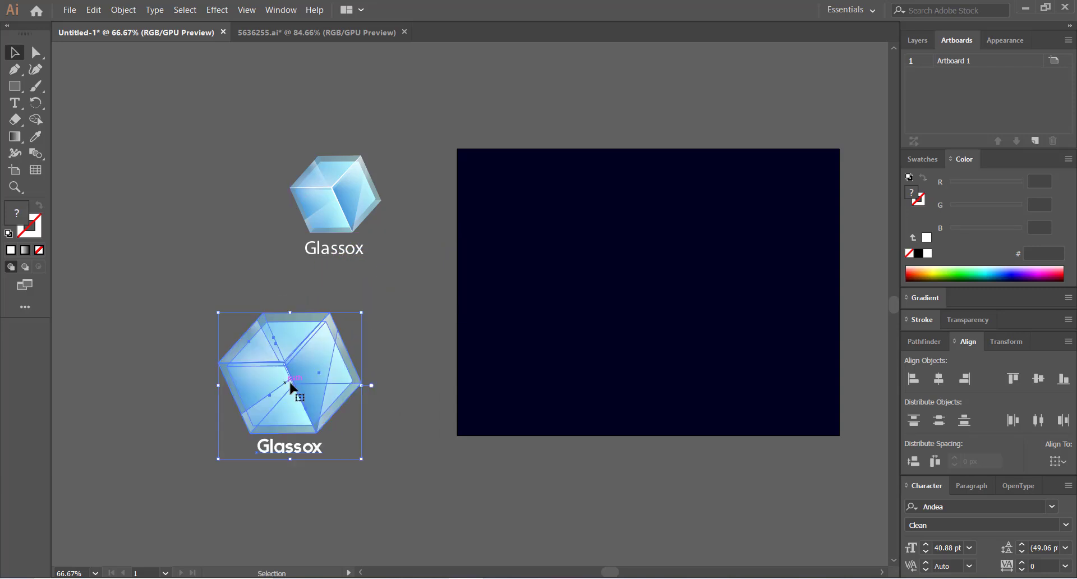
{"action": "key", "text": "ctrl+z"}
{"action": "left_click", "coordinate": [581, 380]}
{"action": "left_click_drag", "start_coordinate": [637, 366], "coordinate": [638, 372]}
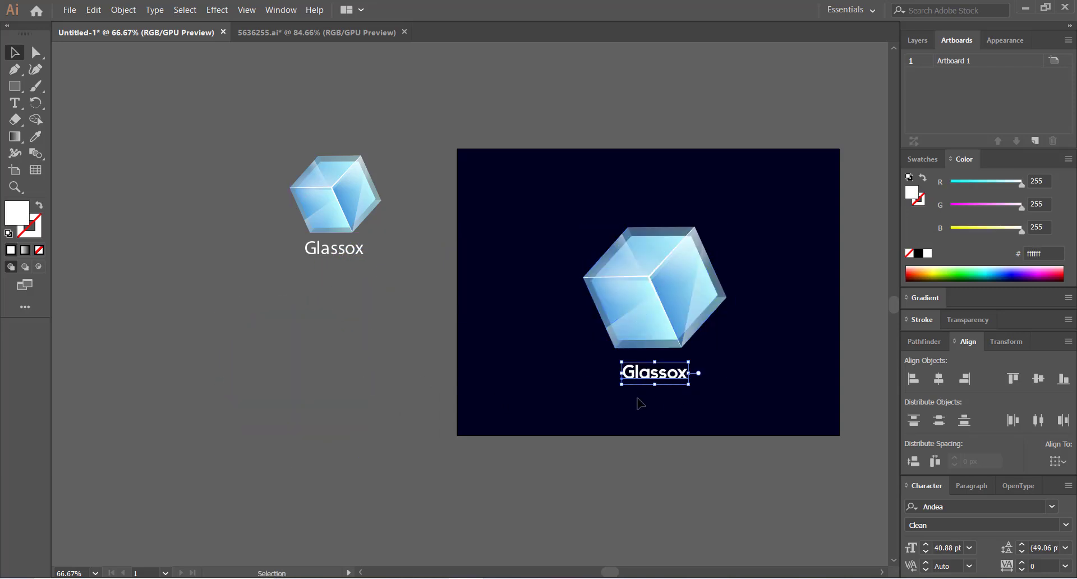
{"action": "key", "text": "ctrl+z"}
- Shrink the cube to slightly less than the wordmark's width and enlarge the cube and wordmark together near the artboard's centre
{"action": "left_click", "coordinate": [642, 281]}
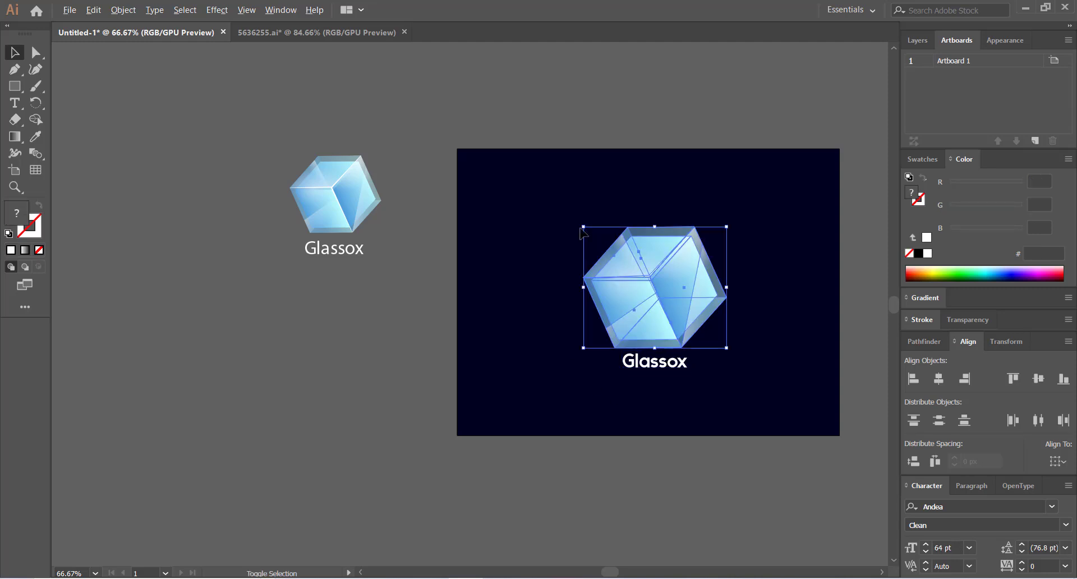
{"action": "left_click_drag", "start_coordinate": [582, 227], "coordinate": [653, 339]}
{"action": "left_click", "coordinate": [586, 279]}
{"action": "left_click", "coordinate": [649, 329]}
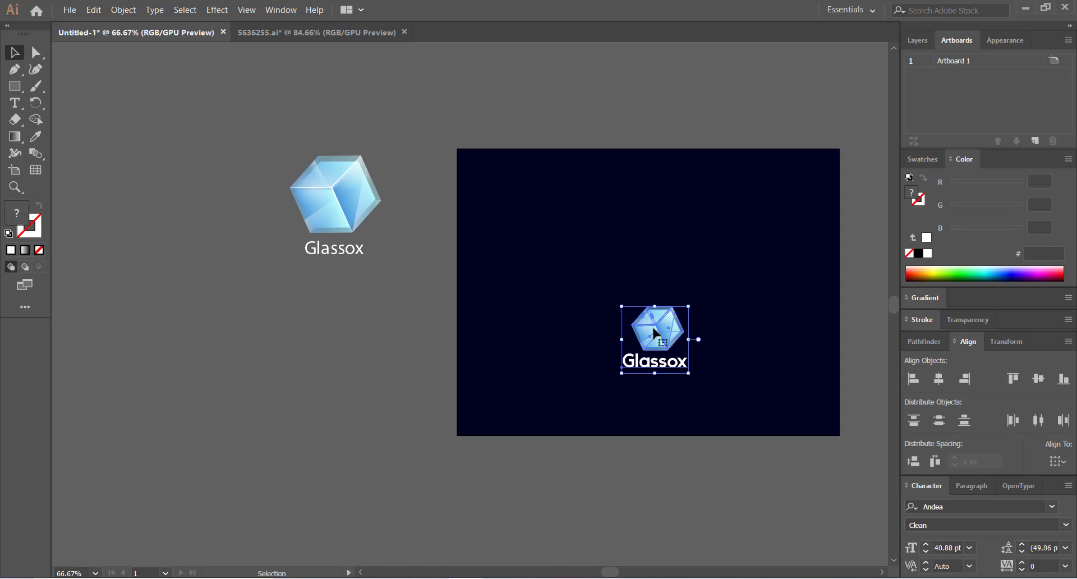
{"action": "left_click_drag", "start_coordinate": [649, 329], "coordinate": [721, 369]}
{"action": "left_click", "coordinate": [557, 337]}
{"action": "left_click", "coordinate": [678, 396]}
{"action": "scroll", "coordinate": [631, 370], "scroll_direction": "right", "scroll_amount": 1}
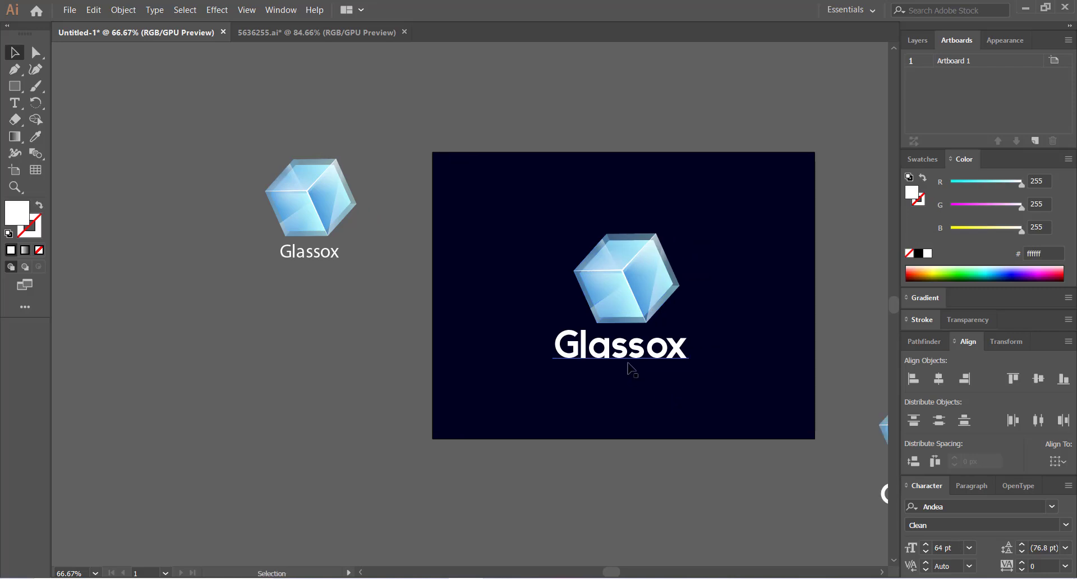
- Delete the logo with the rescaled cube and wordmark from the artboard
{"action": "left_click_drag", "start_coordinate": [549, 227], "coordinate": [678, 396]}
{"action": "left_click", "coordinate": [678, 397]}
{"action": "scroll", "coordinate": [583, 380], "scroll_direction": "right", "scroll_amount": 1}
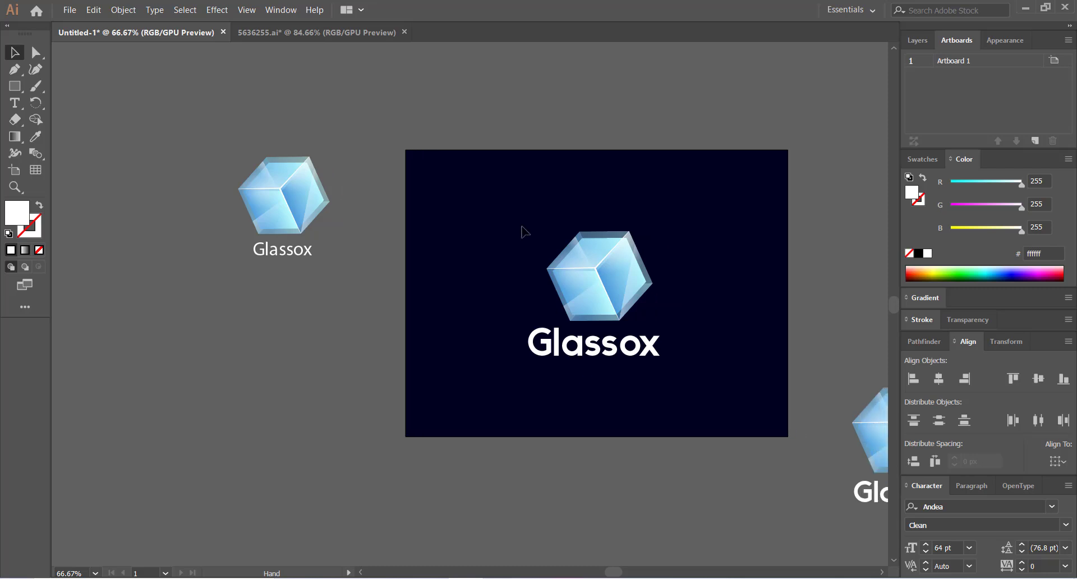
{"action": "left_click_drag", "start_coordinate": [521, 227], "coordinate": [685, 437]}
{"action": "key", "text": "Delete"}
- Move the remaining logo with the bold wordmark from beside the artboard to the artboard's centre
{"action": "key", "text": "space"}
{"action": "left_click_drag", "start_coordinate": [765, 388], "coordinate": [647, 405]}
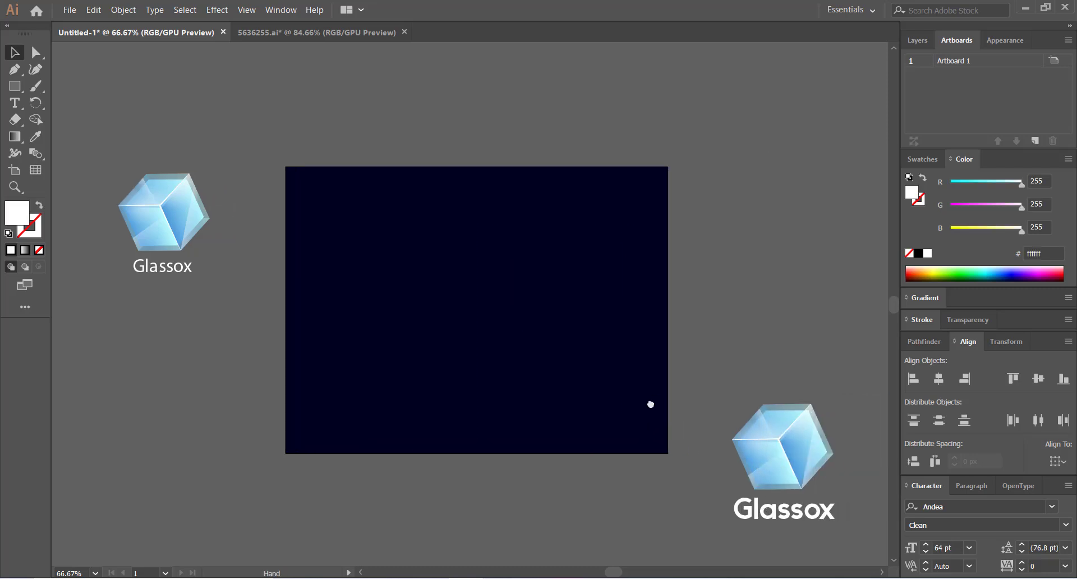
{"action": "left_click_drag", "start_coordinate": [777, 447], "coordinate": [793, 449]}
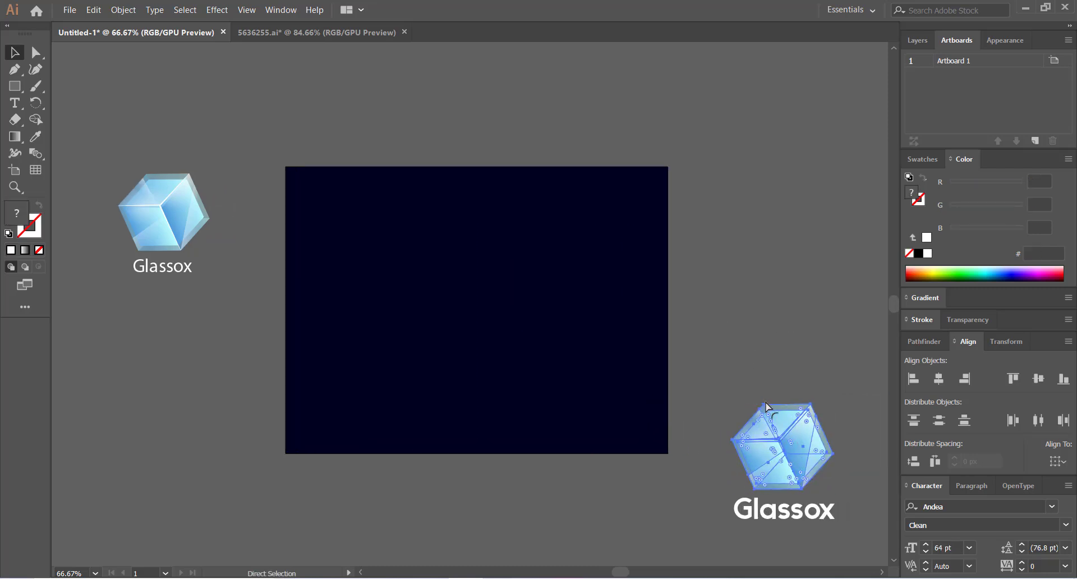
{"action": "left_click_drag", "start_coordinate": [689, 353], "coordinate": [486, 346]}
{"action": "left_click", "coordinate": [355, 331]}
{"action": "key", "text": "space"}
{"action": "left_click_drag", "start_coordinate": [355, 331], "coordinate": [487, 329]}
- Set the artboard logo's wordmark to the Afterglow Regular font and reposition it slightly under the cube
{"action": "left_click", "coordinate": [618, 362]}
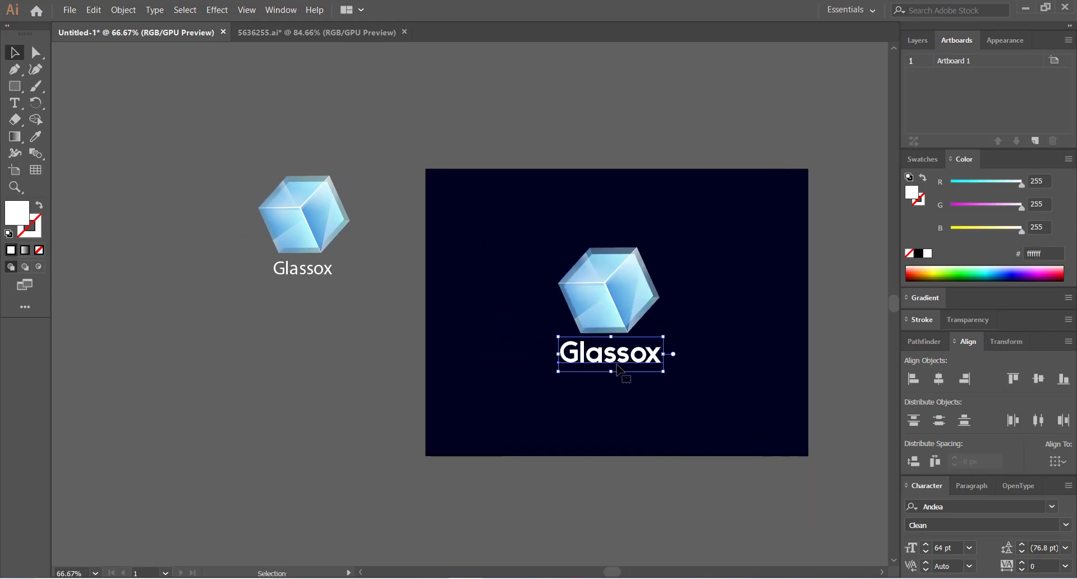
{"action": "left_click", "coordinate": [1052, 506]}
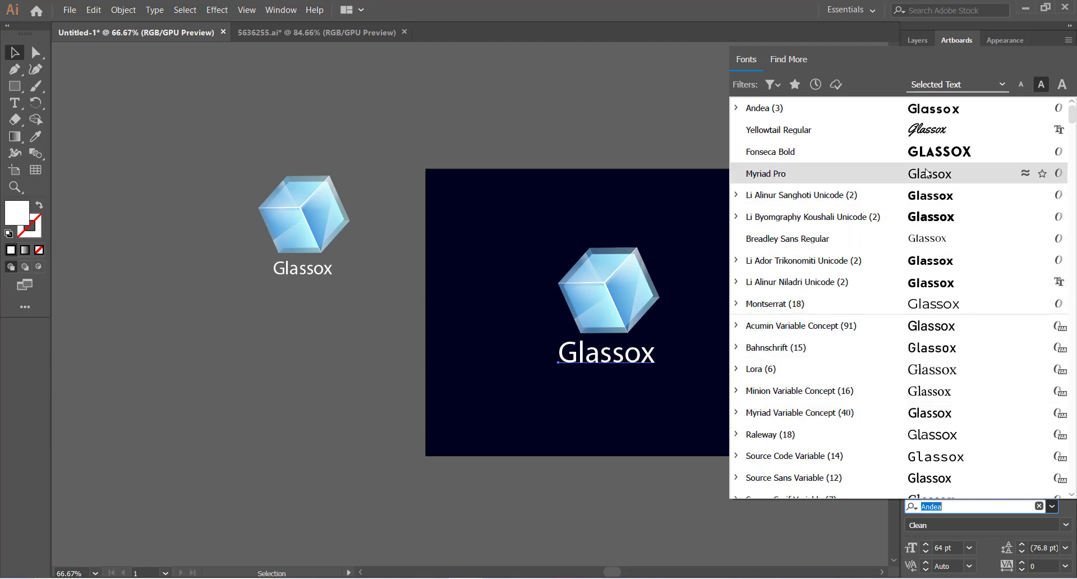
{"action": "scroll", "coordinate": [886, 367], "scroll_direction": "down", "scroll_amount": 2}
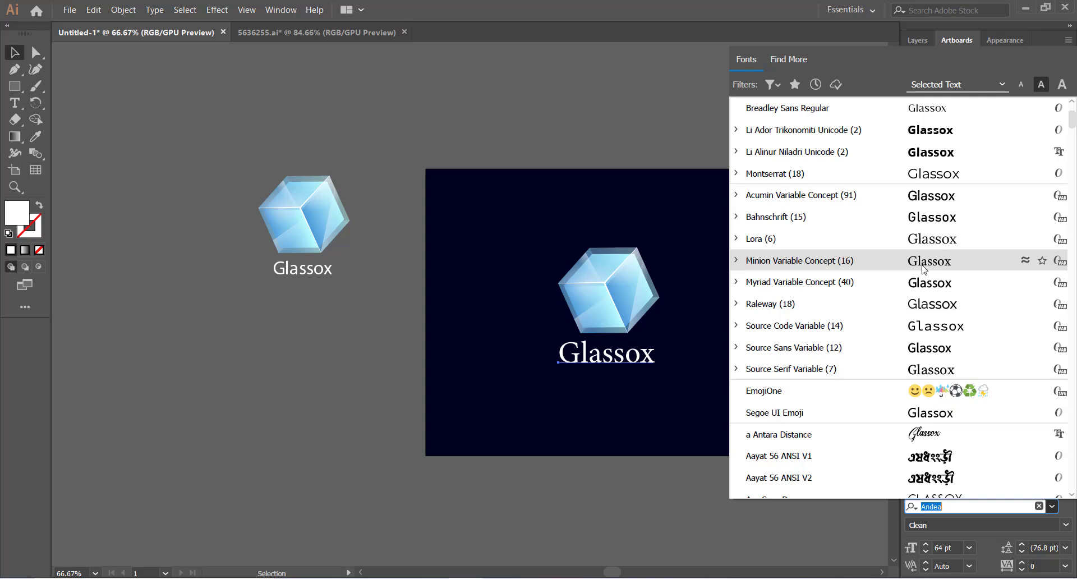
{"action": "scroll", "coordinate": [948, 372], "scroll_direction": "down", "scroll_amount": 3}
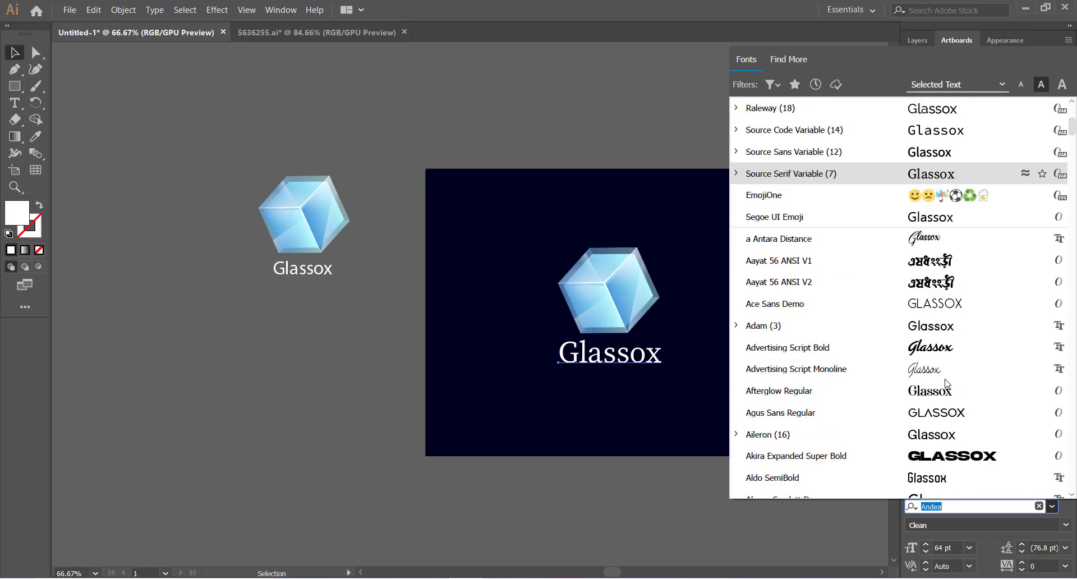
{"action": "left_click", "coordinate": [943, 392]}
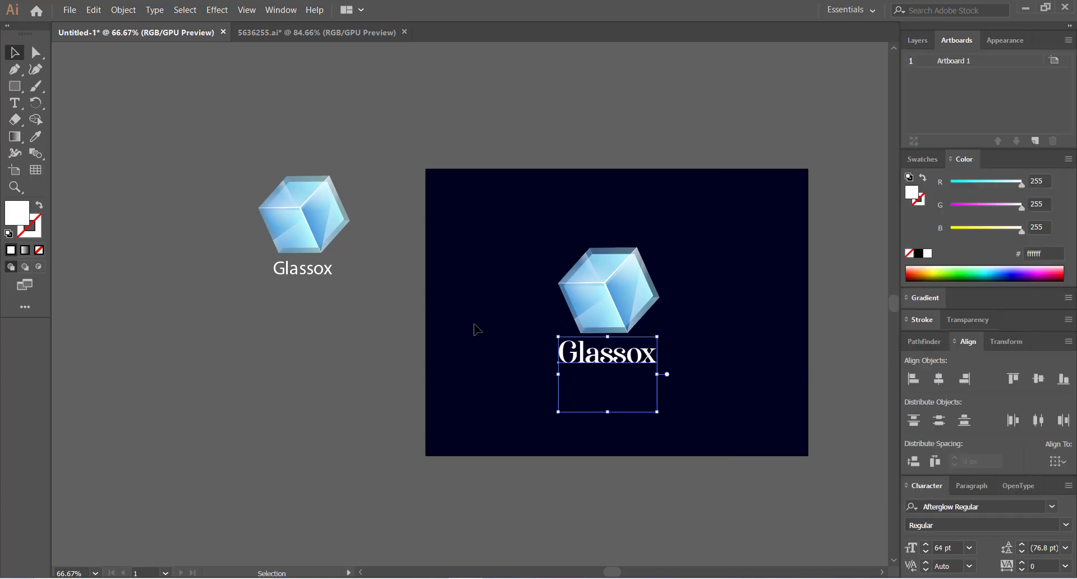
{"action": "left_click", "coordinate": [477, 329]}
{"action": "left_click_drag", "start_coordinate": [600, 356], "coordinate": [604, 357]}
{"action": "left_click", "coordinate": [515, 313]}
- Duplicate the Afterglow logo and place the two copies side by side on the artboard
{"action": "mouse_move", "coordinate": [525, 245]}
{"action": "left_mouse_down"}
{"action": "mouse_move", "coordinate": [601, 343]}
{"action": "mouse_move", "coordinate": [653, 389]}
{"action": "left_mouse_up"}
{"action": "left_click_drag", "start_coordinate": [601, 312], "coordinate": [529, 320]}
{"action": "left_click", "coordinate": [629, 446]}
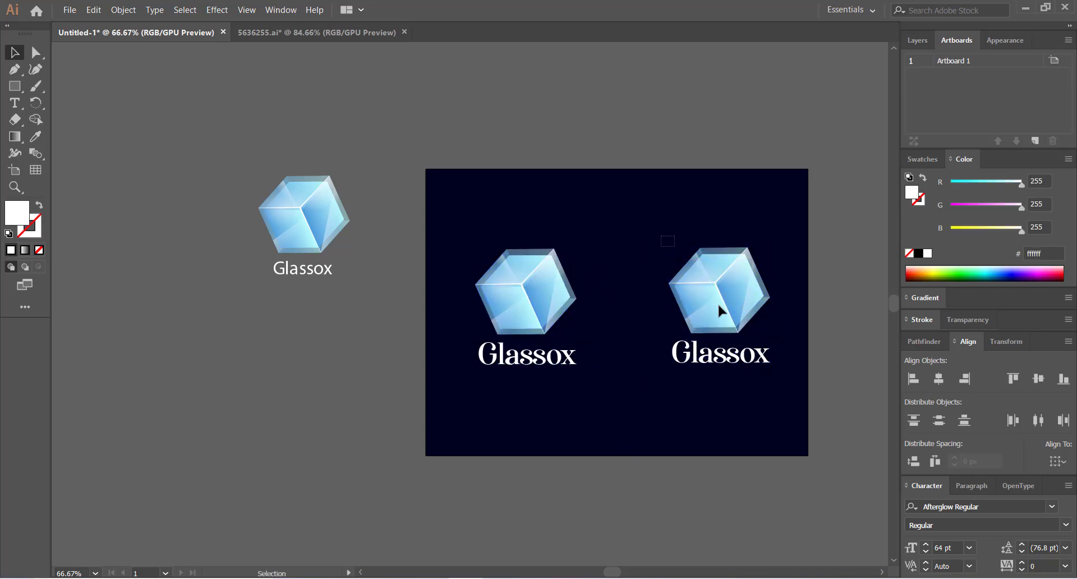
{"action": "left_click", "coordinate": [721, 307]}
{"action": "left_click", "coordinate": [644, 385]}
{"action": "left_click", "coordinate": [563, 359]}
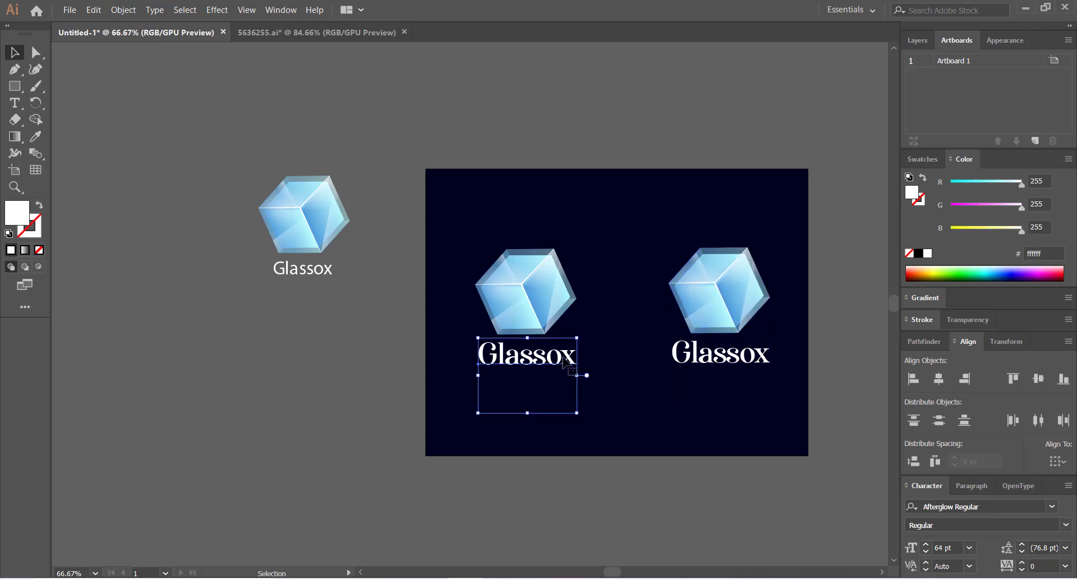
{"action": "left_click", "coordinate": [1052, 506]}
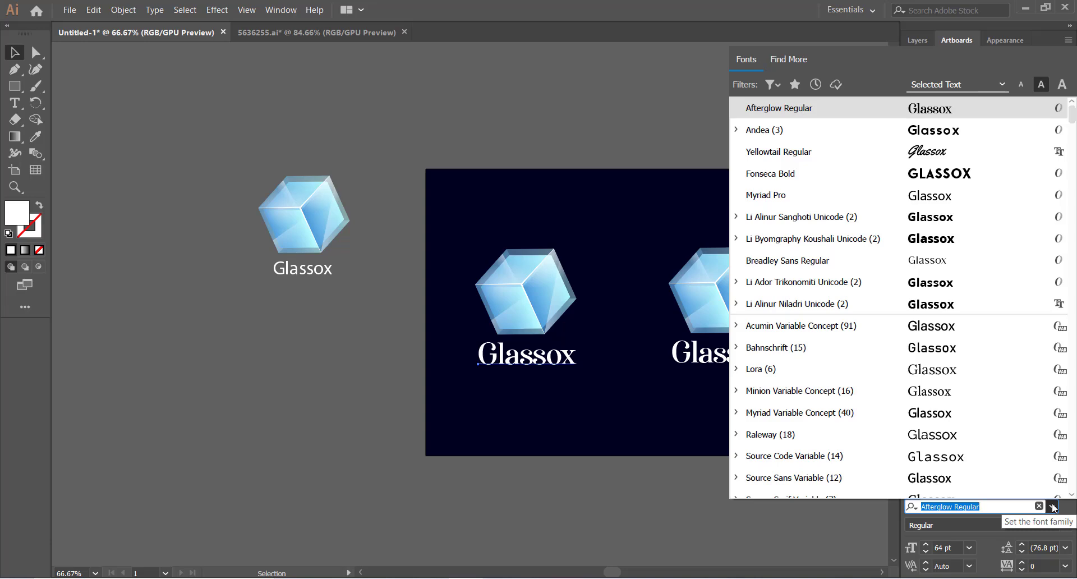
{"action": "left_click", "coordinate": [702, 418]}
{"action": "left_click", "coordinate": [578, 196]}
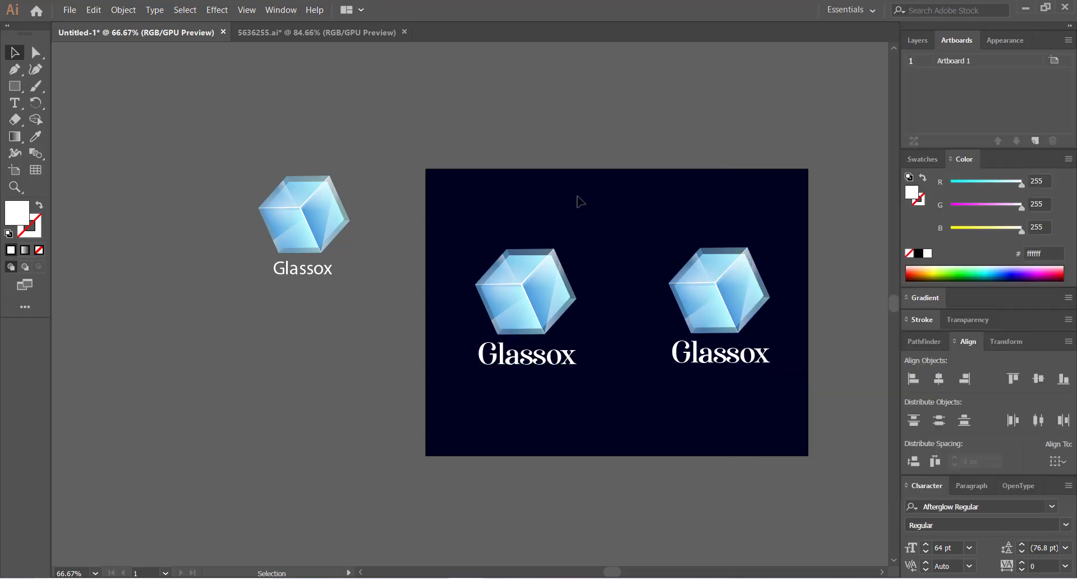
- Set the wordmark of the artboard's left logo to Arial Bold
{"action": "left_click_drag", "start_coordinate": [495, 227], "coordinate": [554, 390]}
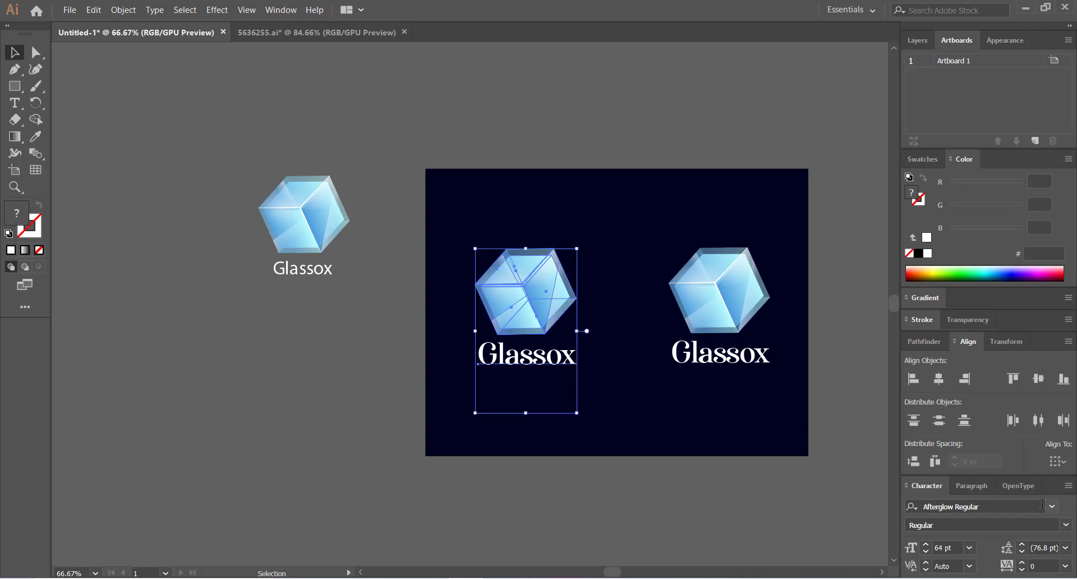
{"action": "left_click", "coordinate": [1042, 504]}
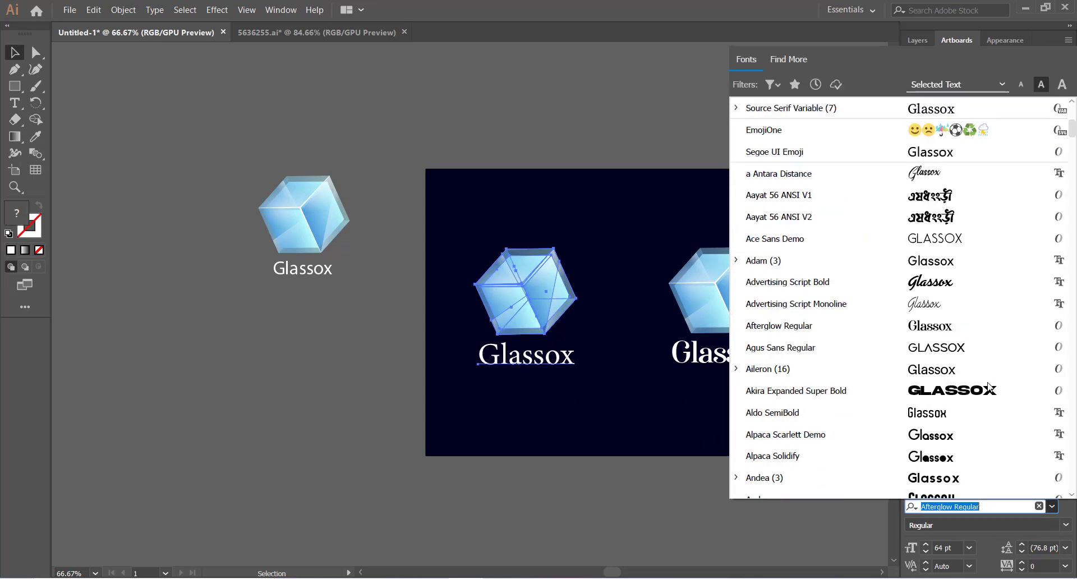
{"action": "scroll", "coordinate": [988, 387], "scroll_direction": "down", "scroll_amount": 2}
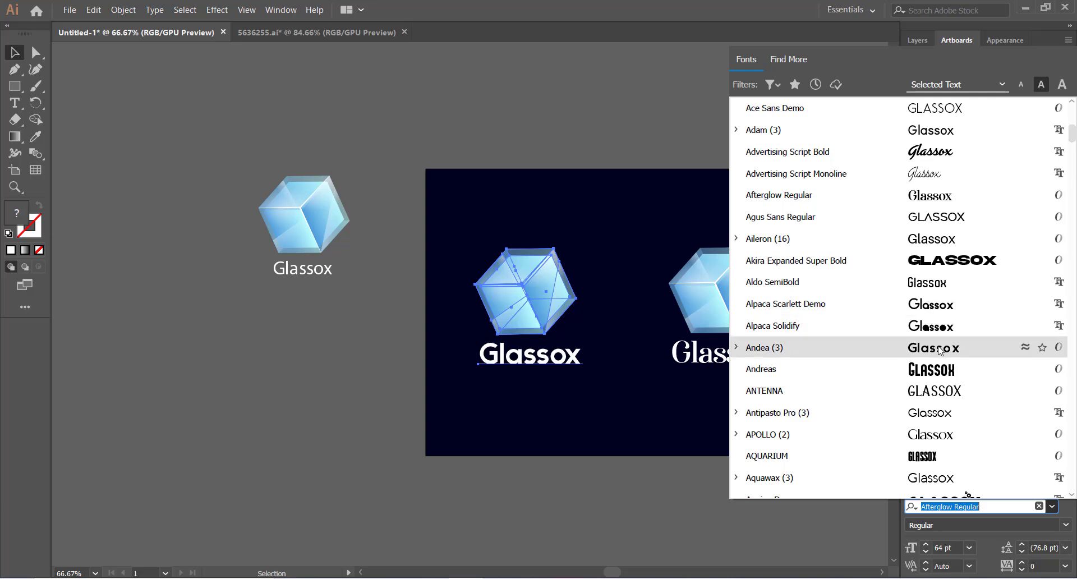
{"action": "scroll", "coordinate": [945, 351], "scroll_direction": "down", "scroll_amount": 5}
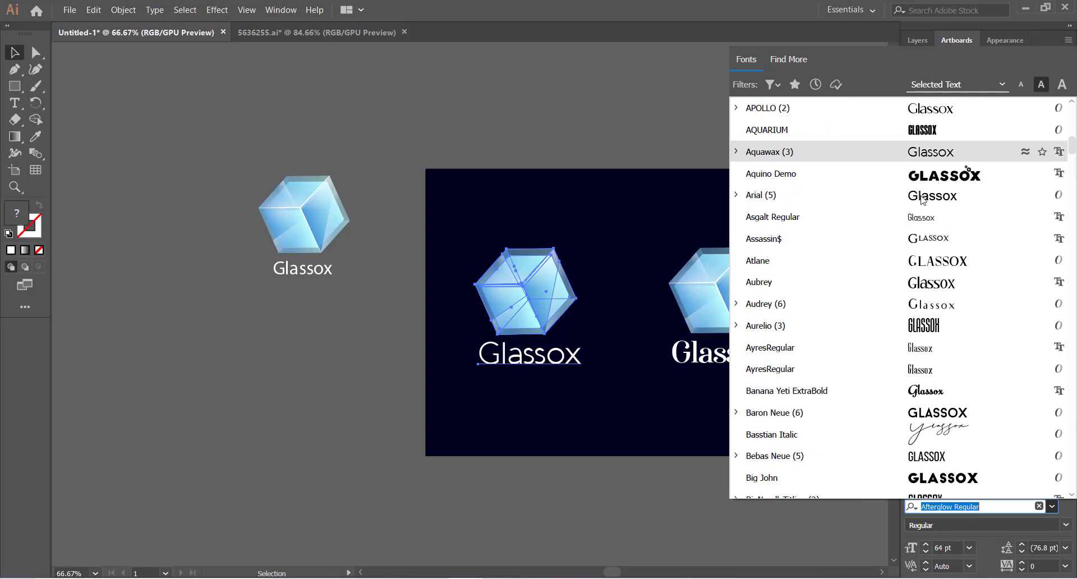
{"action": "left_click", "coordinate": [741, 197]}
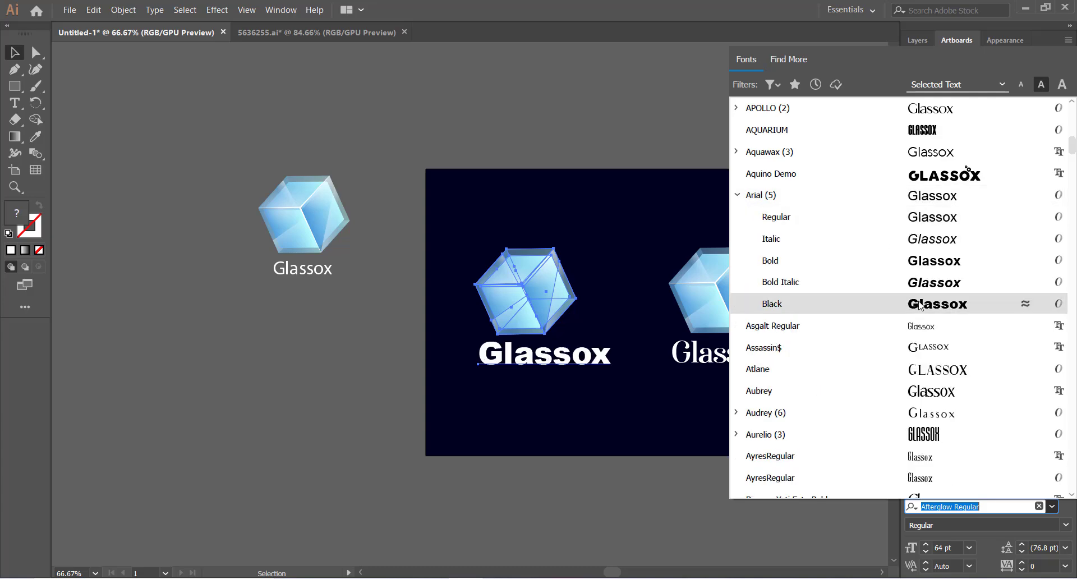
{"action": "left_click", "coordinate": [923, 260]}
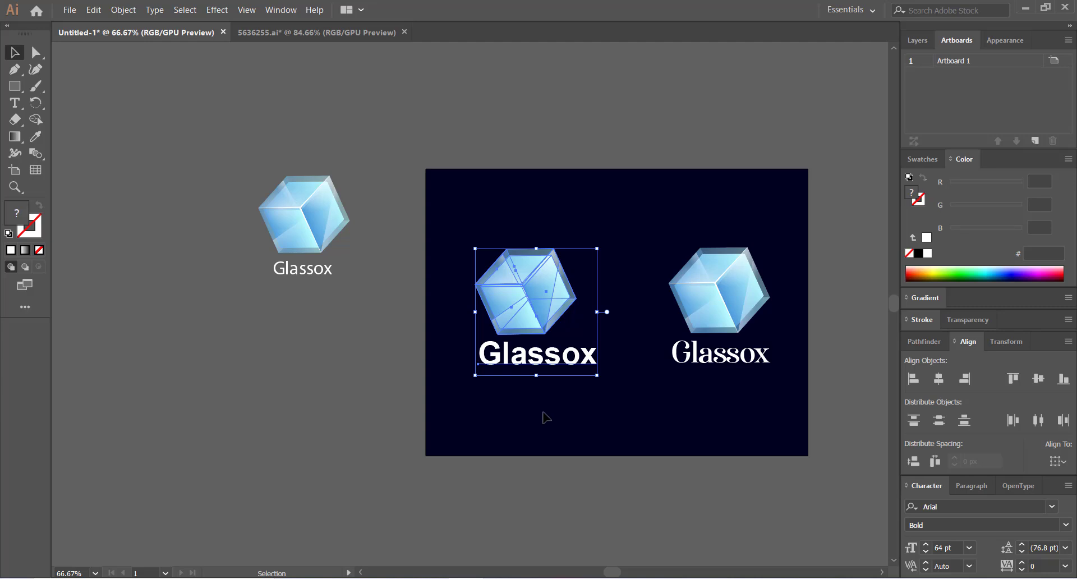
- Align the cube and wordmark horizontally by their centres in both logos on the artboard
{"action": "left_click", "coordinate": [545, 418]}
{"action": "left_click_drag", "start_coordinate": [452, 234], "coordinate": [588, 396]}
{"action": "left_click", "coordinate": [938, 379]}
{"action": "left_click", "coordinate": [578, 427]}
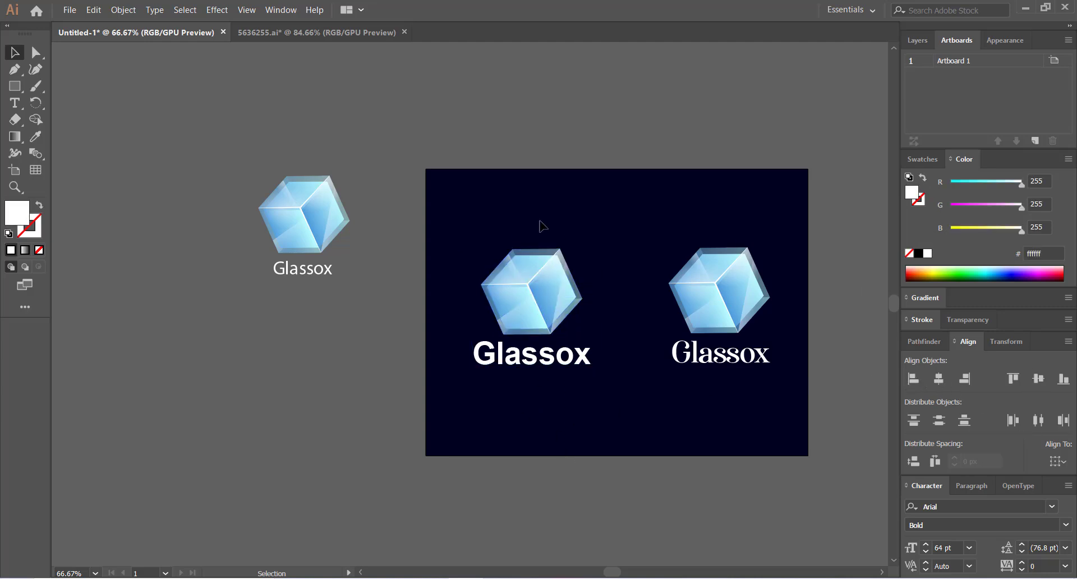
{"action": "left_click_drag", "start_coordinate": [685, 209], "coordinate": [766, 407]}
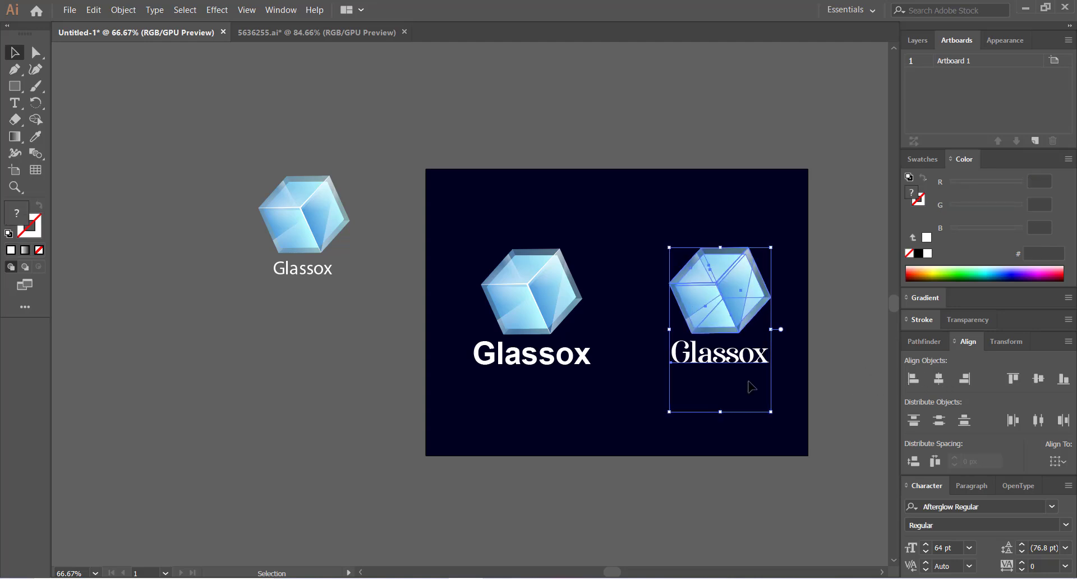
{"action": "left_click", "coordinate": [665, 396]}
- Change the Arial Bold wordmark to all caps and shift it back under its cube
{"action": "left_click", "coordinate": [537, 367]}
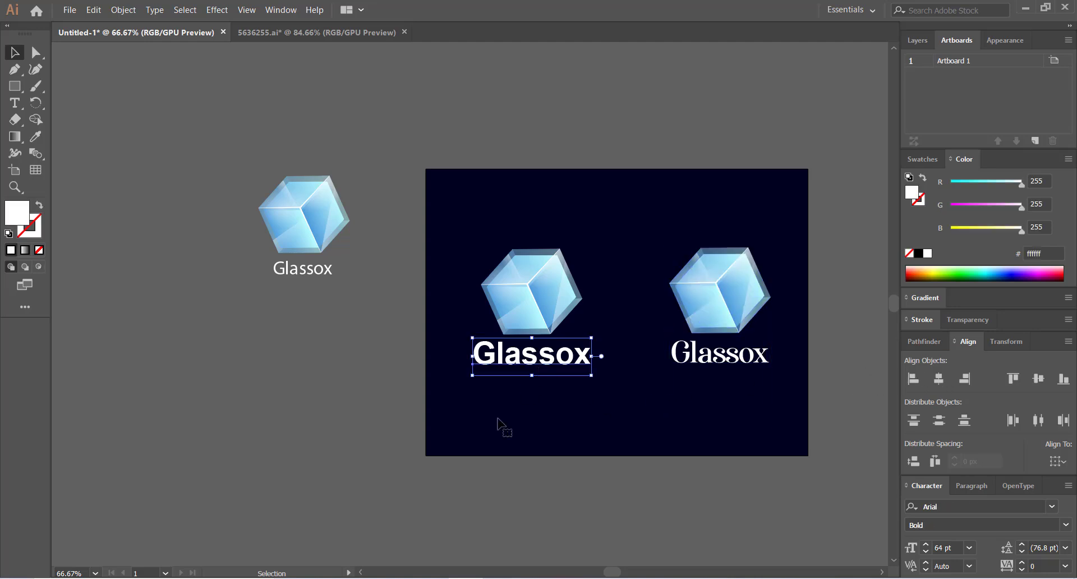
{"action": "left_click", "coordinate": [502, 428]}
{"action": "left_click", "coordinate": [570, 373]}
{"action": "left_click", "coordinate": [1069, 486]}
{"action": "left_click", "coordinate": [920, 366]}
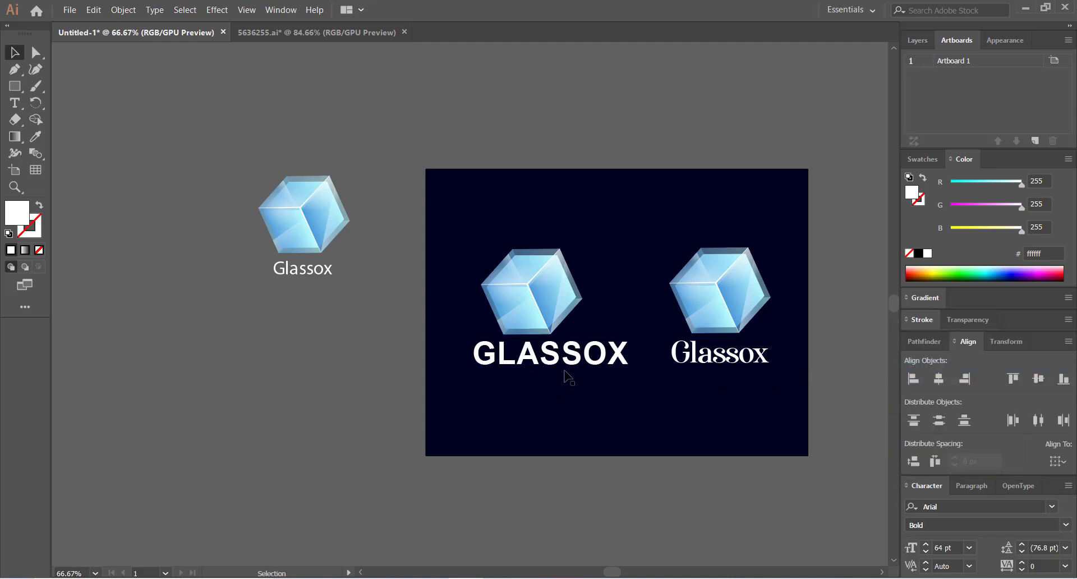
{"action": "mouse_move", "coordinate": [566, 375]}
{"action": "left_mouse_down"}
{"action": "mouse_move", "coordinate": [578, 393]}
{"action": "mouse_move", "coordinate": [548, 373]}
{"action": "left_mouse_up"}
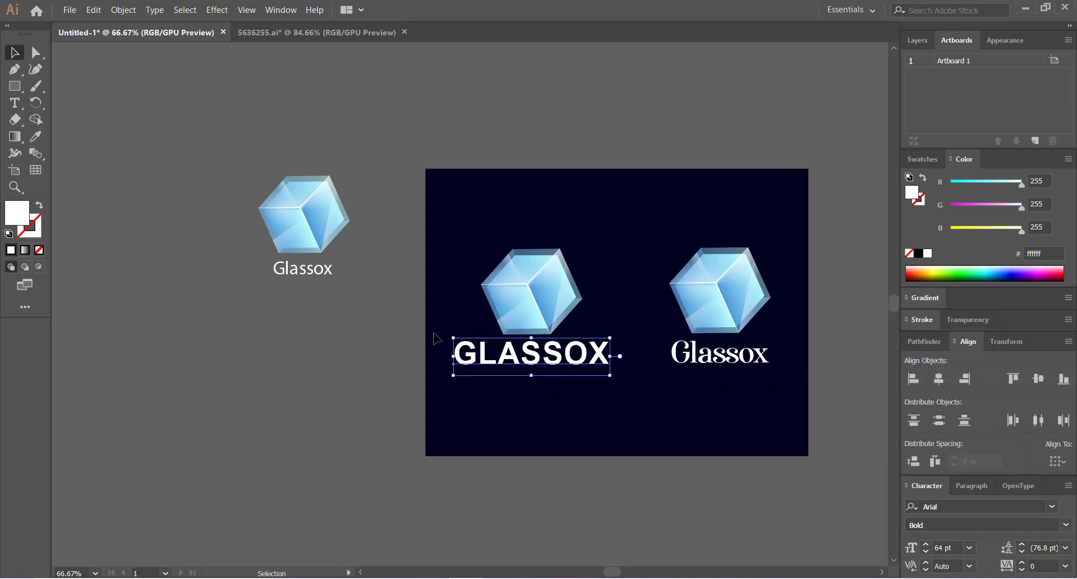
- Reduce the uppercase GLASSOX wordmark to 54 pt and recentre it under the cube
{"action": "left_click", "coordinate": [925, 552]}
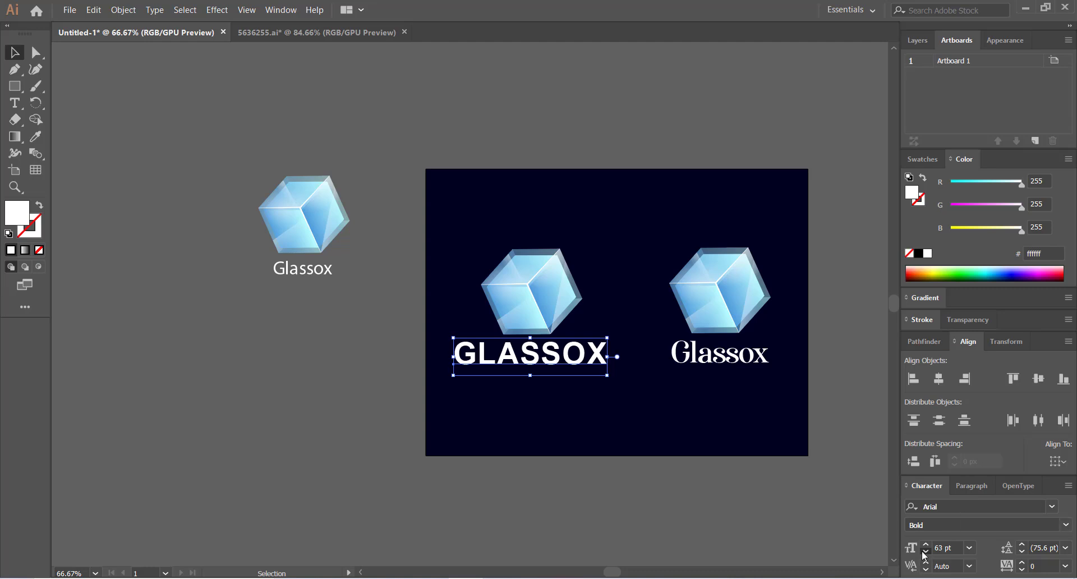
{"action": "left_click", "coordinate": [924, 552]}
{"action": "left_click_drag", "start_coordinate": [512, 364], "coordinate": [522, 359]}
- Shift the uppercase GLASSOX logo, cube and wordmark together, slightly left on the artboard
{"action": "left_click_drag", "start_coordinate": [477, 226], "coordinate": [595, 429]}
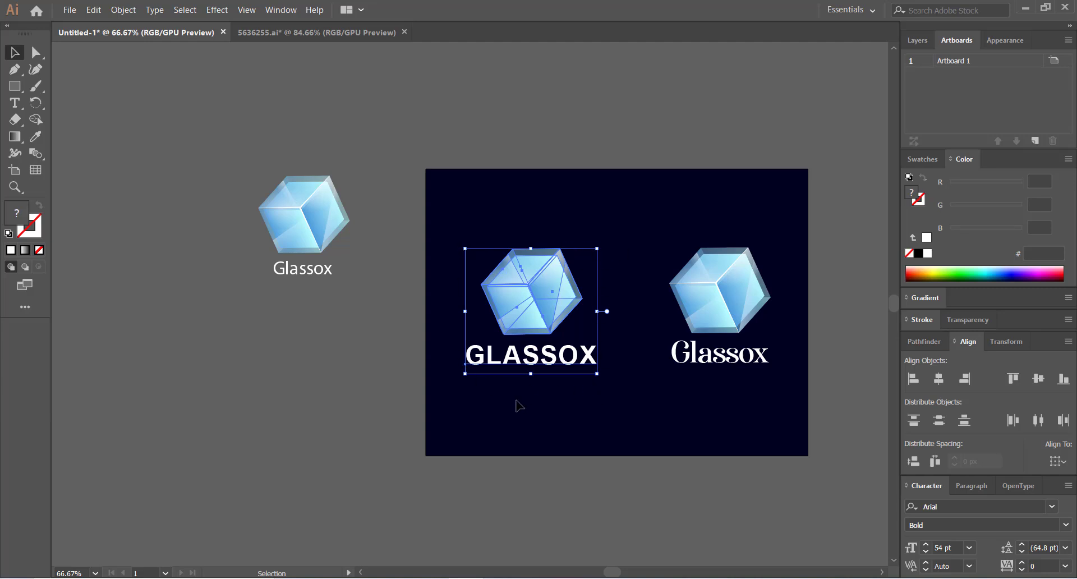
{"action": "left_click", "coordinate": [507, 401]}
{"action": "left_click_drag", "start_coordinate": [520, 281], "coordinate": [511, 281]}
{"action": "left_click", "coordinate": [561, 437]}
{"action": "scroll", "coordinate": [659, 435], "scroll_direction": "right", "scroll_amount": 1}
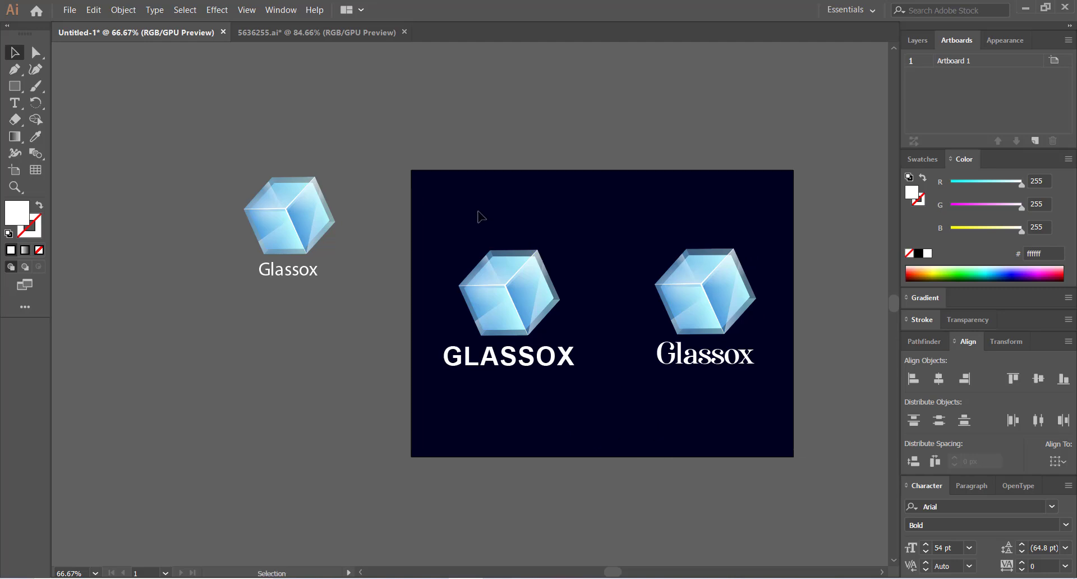
- Compare how the uppercase Arial Bold wordmark and the Afterglow Regular wordmark suit the cube
{"action": "left_click_drag", "start_coordinate": [478, 216], "coordinate": [595, 379]}
{"action": "left_click_drag", "start_coordinate": [661, 227], "coordinate": [654, 403]}
{"action": "left_click", "coordinate": [654, 403]}
{"action": "left_click_drag", "start_coordinate": [455, 212], "coordinate": [601, 444]}
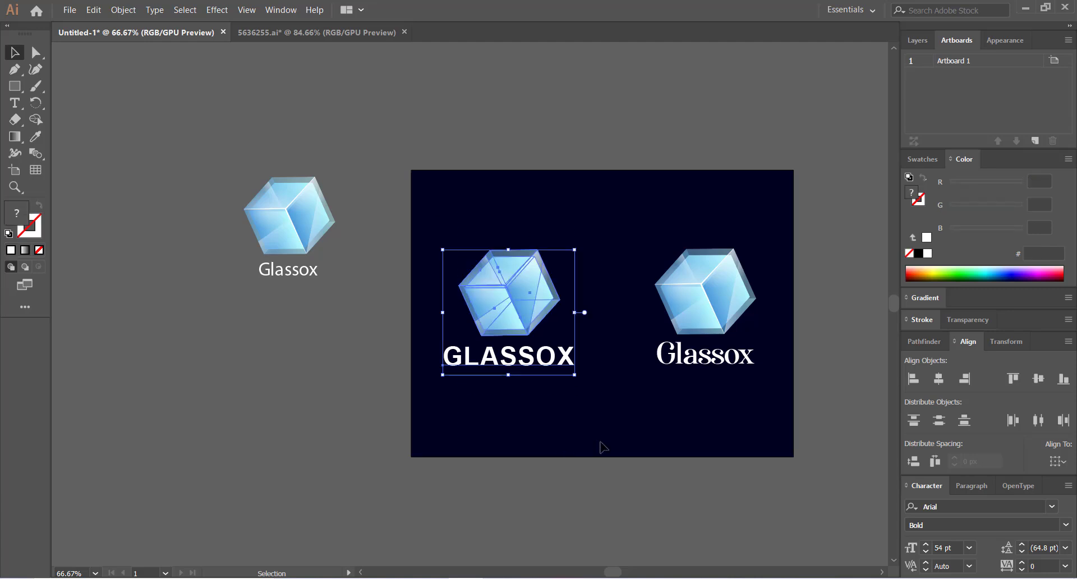
{"action": "left_click", "coordinate": [629, 440]}
{"action": "left_click", "coordinate": [682, 294]}
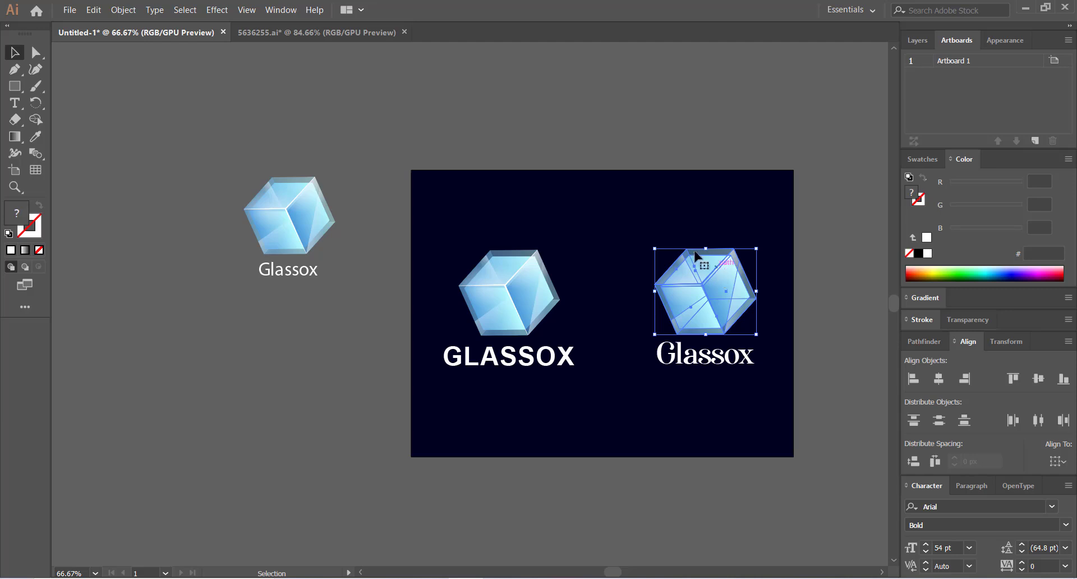
- Delete the Afterglow Regular and uppercase Arial Bold Glassox logos, cubes and wordmarks, from the navy artboard
{"action": "left_click", "coordinate": [604, 231]}
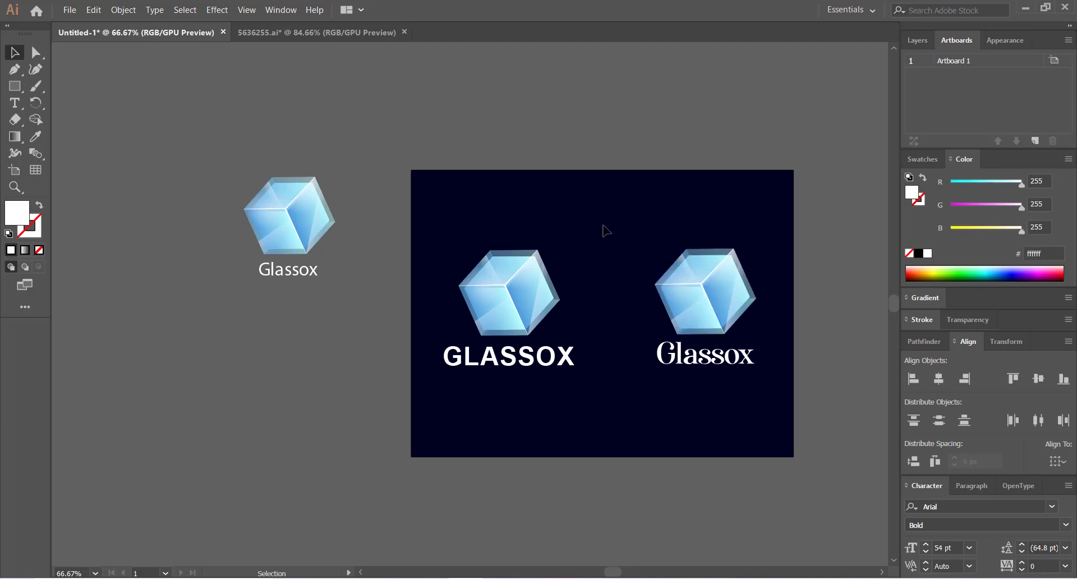
{"action": "left_click_drag", "start_coordinate": [653, 225], "coordinate": [777, 419]}
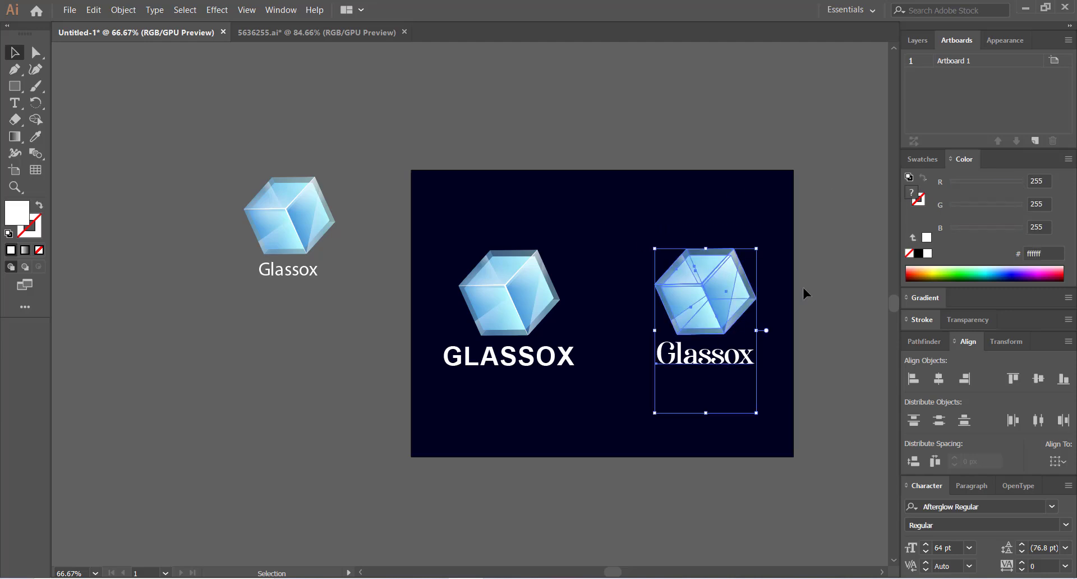
{"action": "key", "text": "Delete"}
{"action": "left_click_drag", "start_coordinate": [440, 248], "coordinate": [596, 381]}
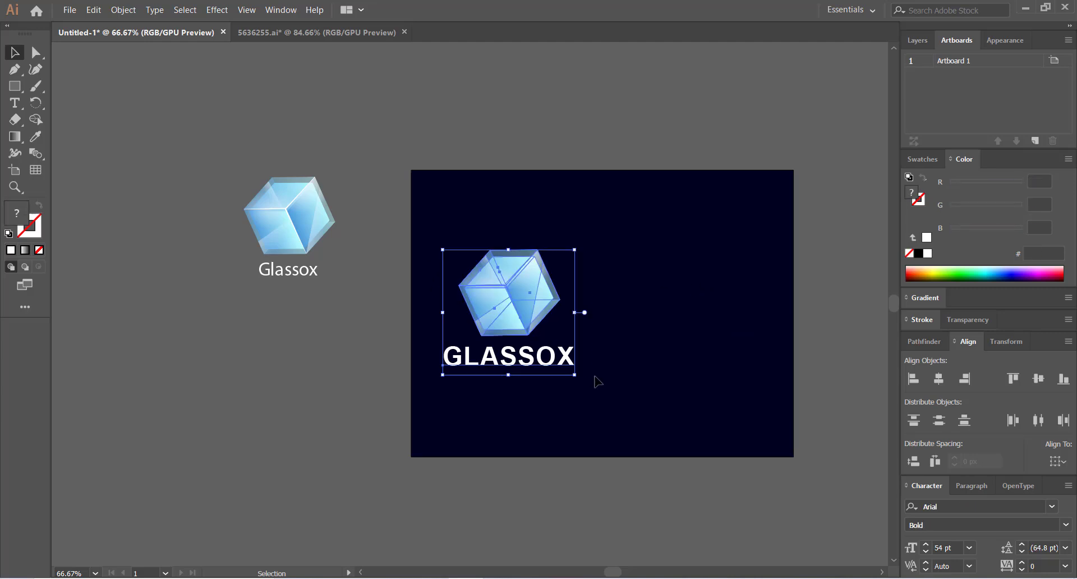
{"action": "left_click", "coordinate": [605, 423]}
{"action": "left_click", "coordinate": [541, 306]}
{"action": "key", "text": "Delete"}
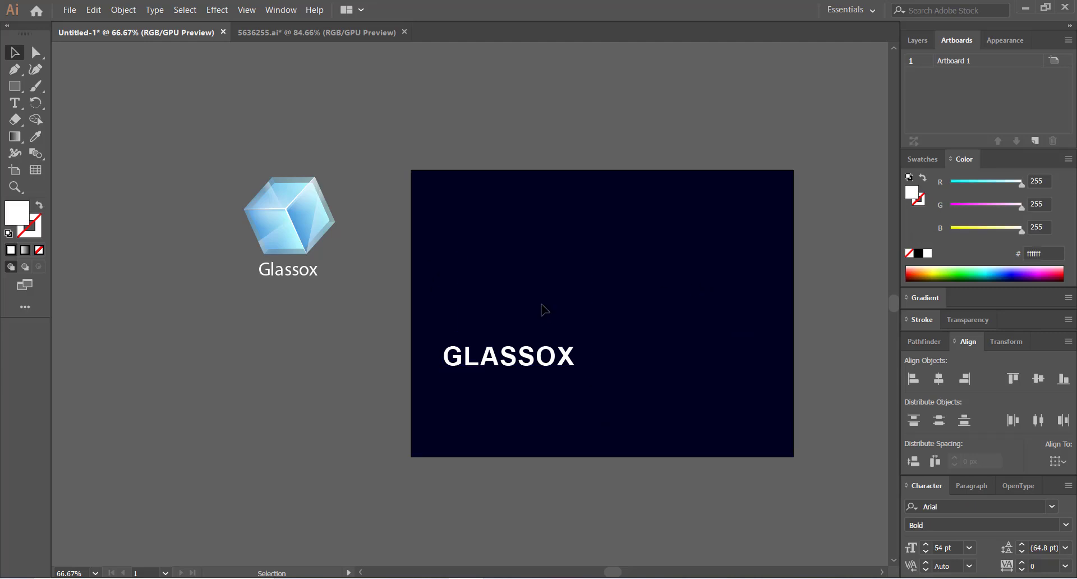
{"action": "left_click", "coordinate": [530, 355]}
{"action": "key", "text": "Delete"}
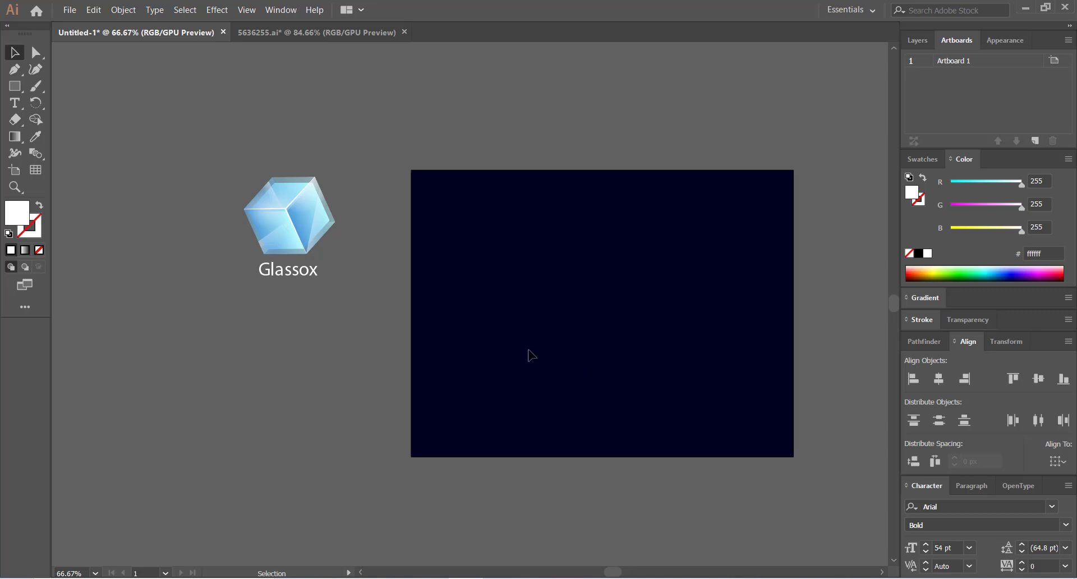
- Delete the small Glassox logo beside the artboard and the dark navy background rectangle
{"action": "left_click_drag", "start_coordinate": [234, 183], "coordinate": [329, 273]}
{"action": "key", "text": "Delete"}
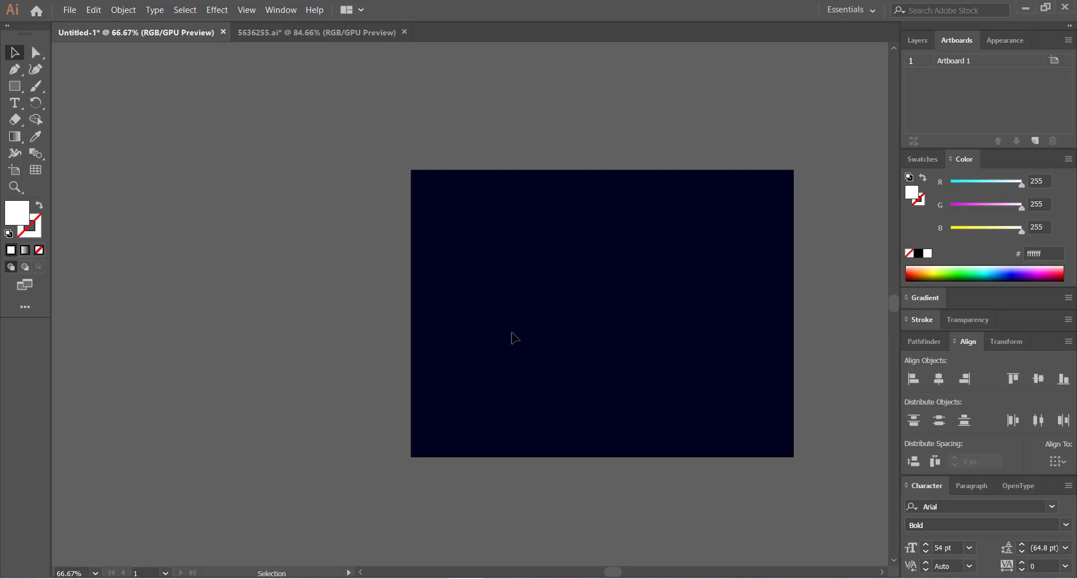
{"action": "left_click", "coordinate": [511, 337]}
{"action": "key", "text": "Delete"}
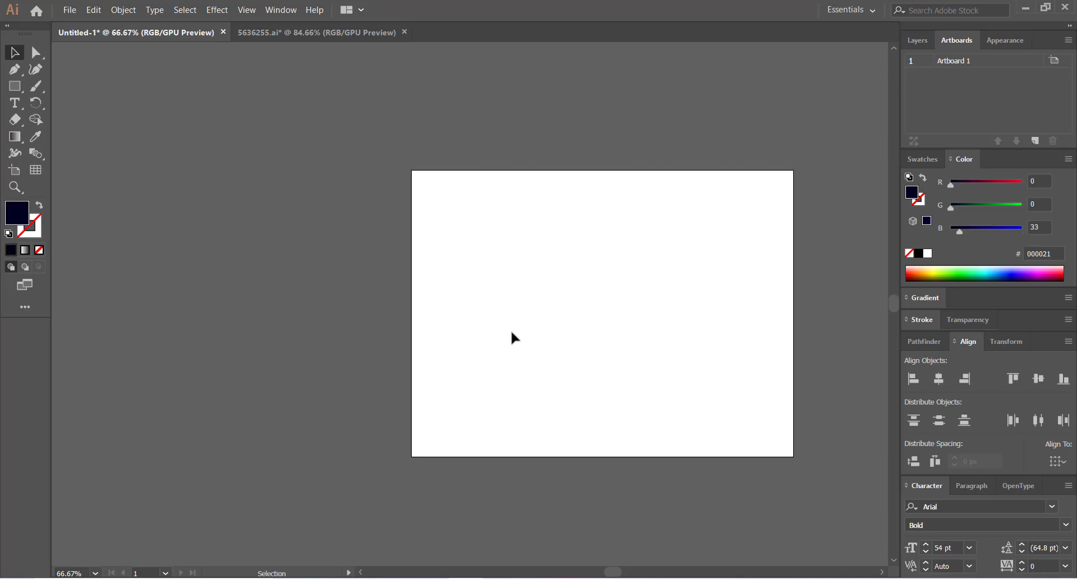
- Close the 5636255.ai document, keeping the emptied Untitled-1 document open
{"action": "left_click_drag", "start_coordinate": [531, 341], "coordinate": [481, 369], "text": "space"}
{"action": "key", "text": "ctrl+plus"}
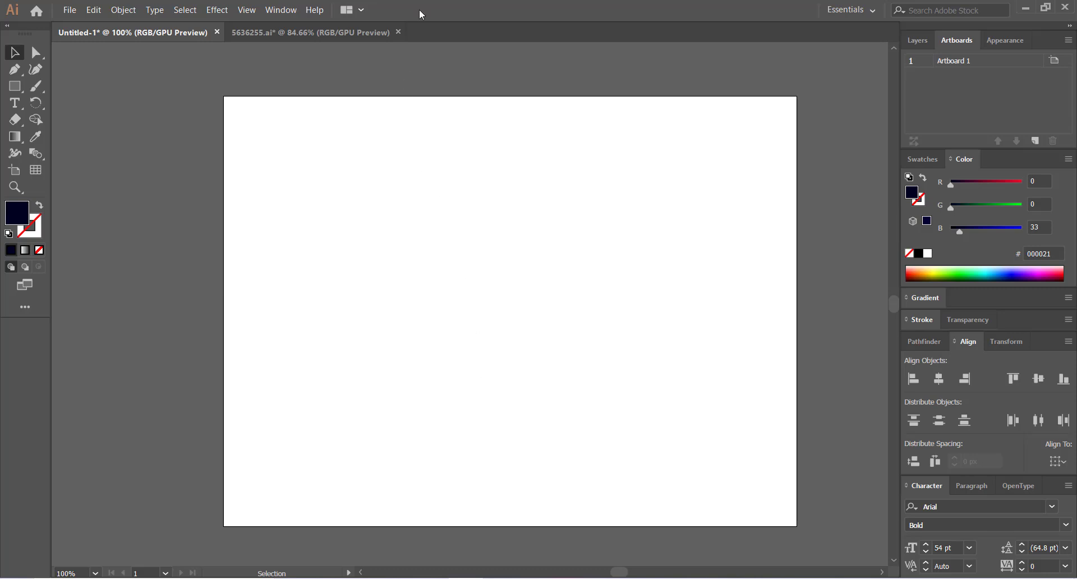
{"action": "left_click", "coordinate": [398, 32]}
{"action": "left_click", "coordinate": [609, 314]}
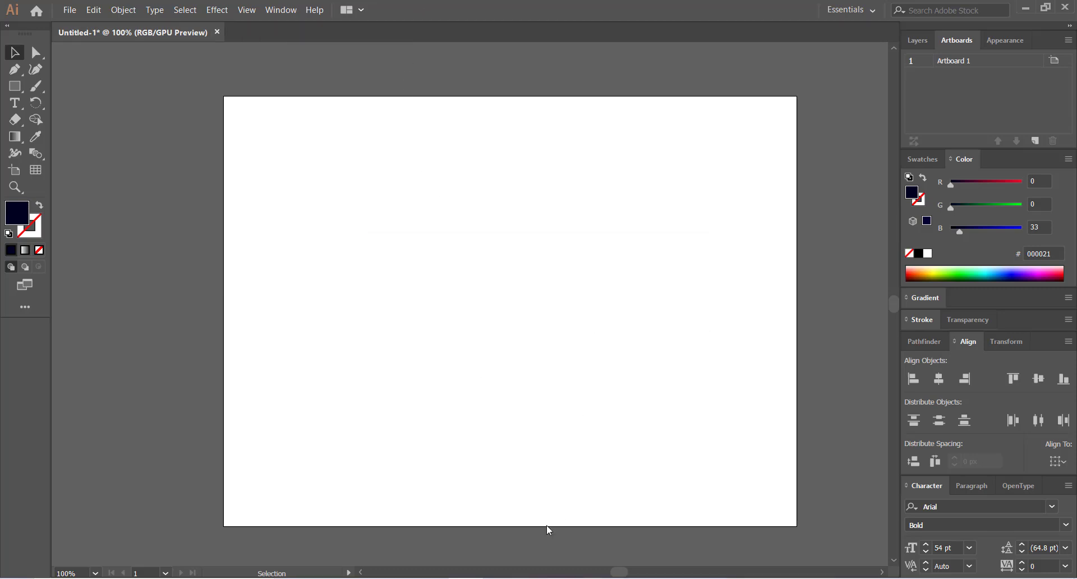
- Switch to Chrome, open a new tab, and close the fat man image search and design composition tabs
{"action": "left_click", "coordinate": [1025, 8]}
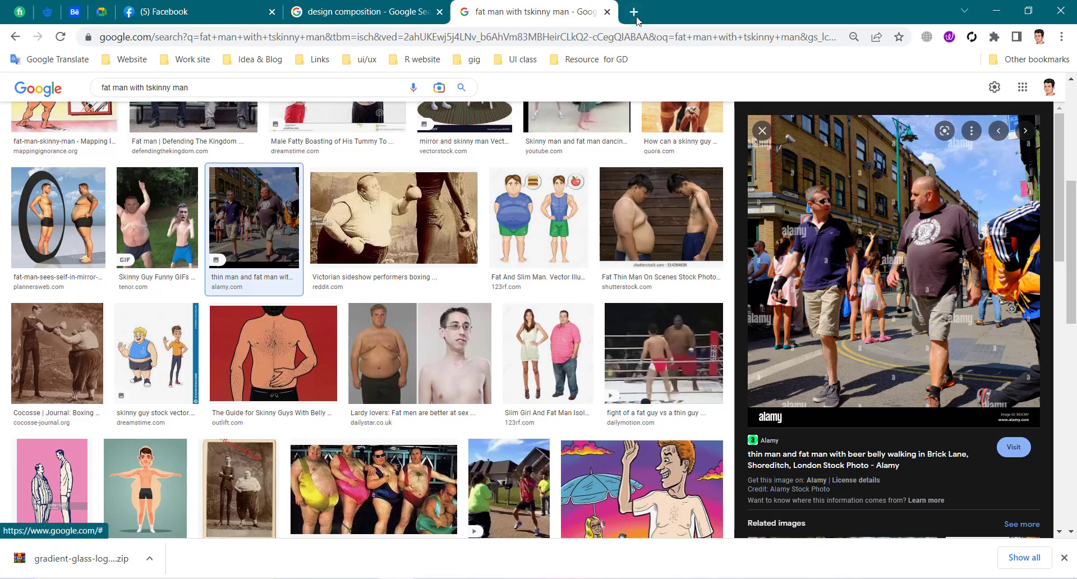
{"action": "left_click", "coordinate": [633, 12]}
{"action": "left_click", "coordinate": [607, 11]}
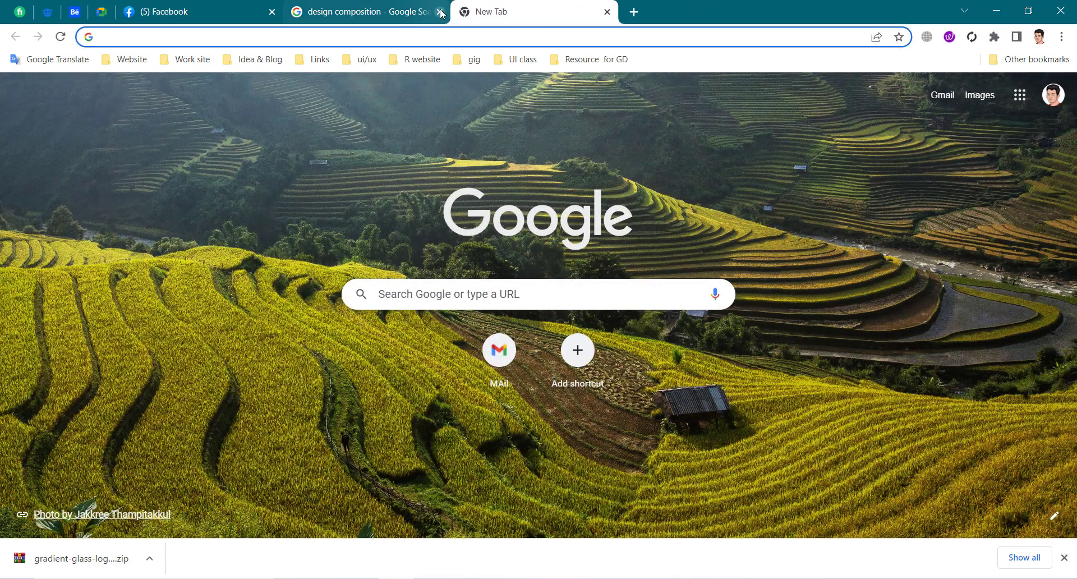
{"action": "left_click", "coordinate": [439, 12]}
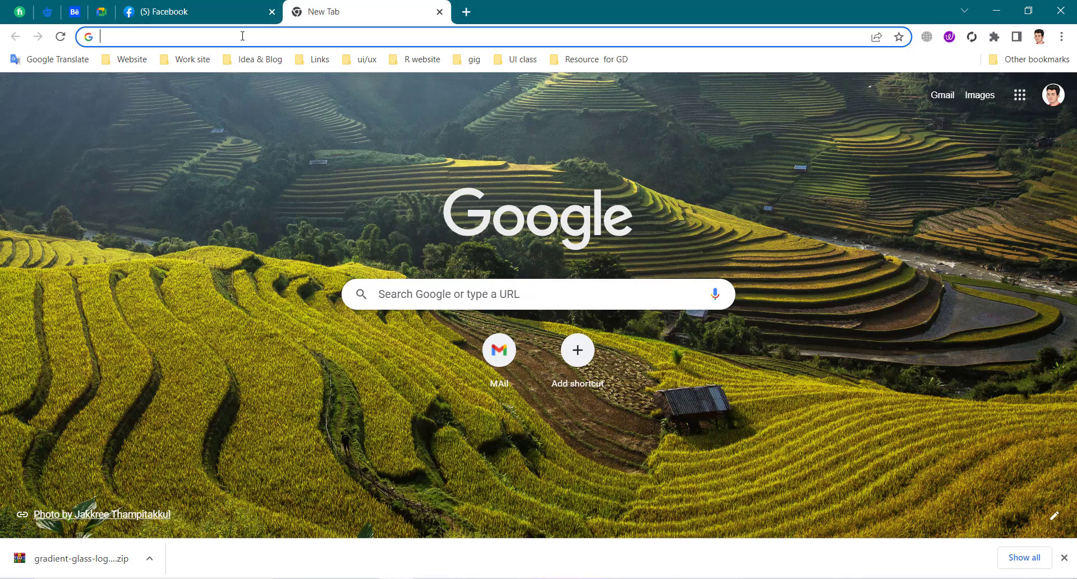
- Search Google Images for "nike" and examine the black swoosh logo from nike.com and its related images
{"action": "type", "text": "nike"}
{"action": "key", "text": "Return"}
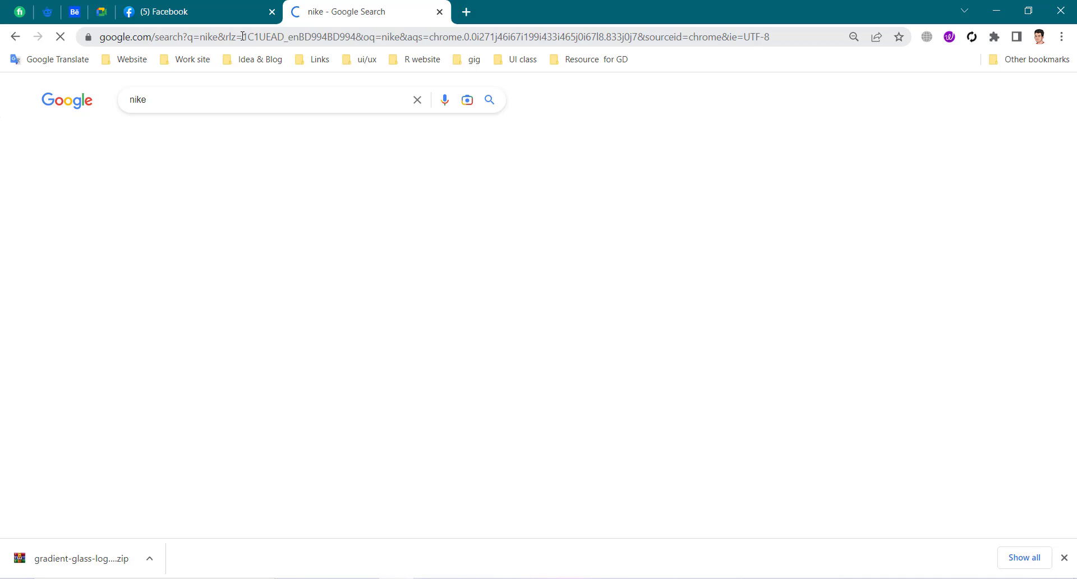
{"action": "left_click", "coordinate": [180, 137]}
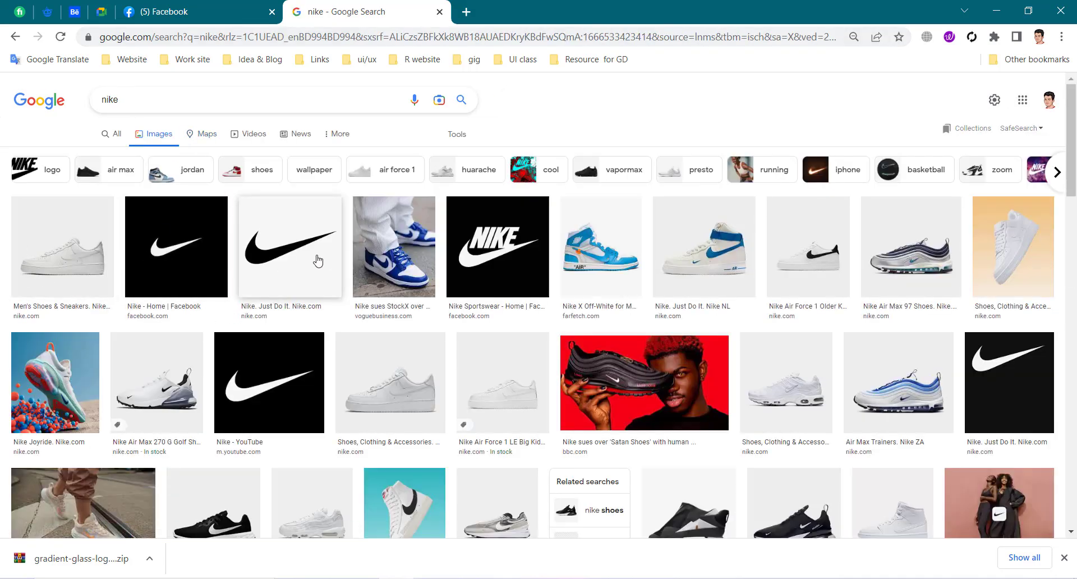
{"action": "left_click", "coordinate": [317, 261]}
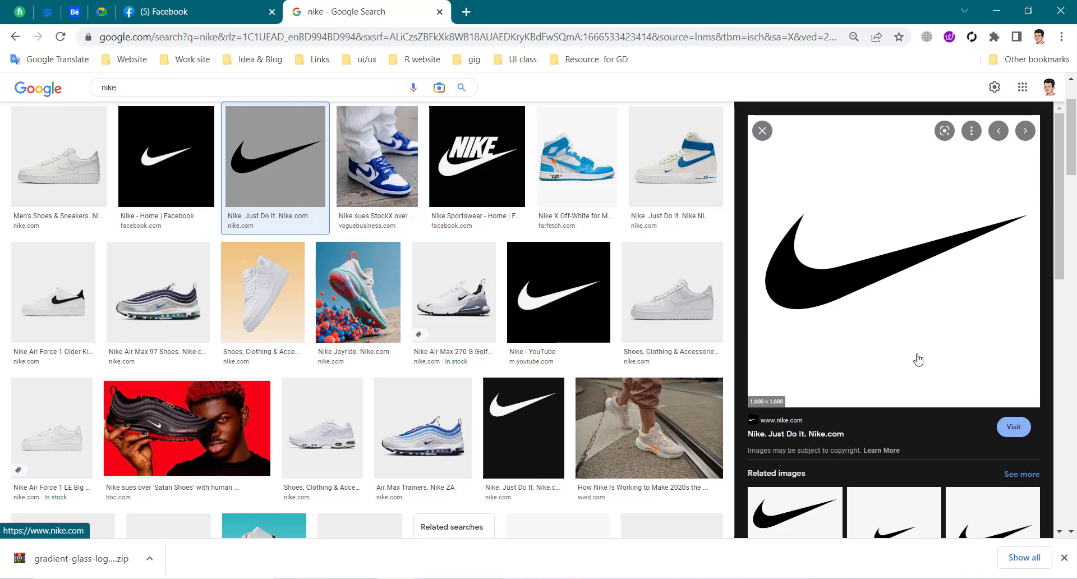
{"action": "scroll", "coordinate": [913, 360], "scroll_direction": "down", "scroll_amount": 10}
{"action": "scroll", "coordinate": [303, 372], "scroll_direction": "down", "scroll_amount": 6}
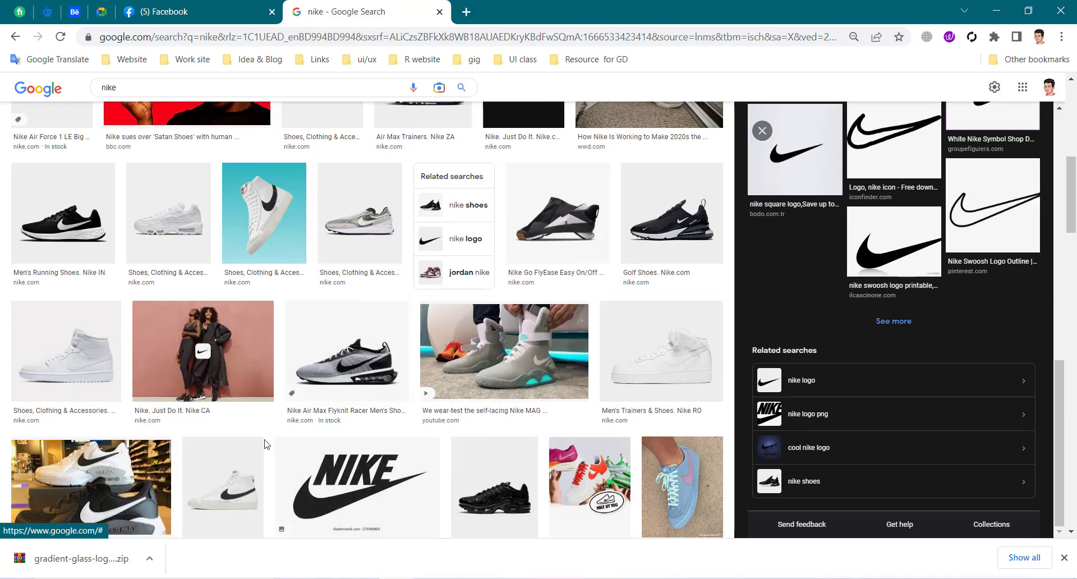
{"action": "scroll", "coordinate": [284, 446], "scroll_direction": "down", "scroll_amount": 9}
{"action": "scroll", "coordinate": [284, 445], "scroll_direction": "up", "scroll_amount": 15}
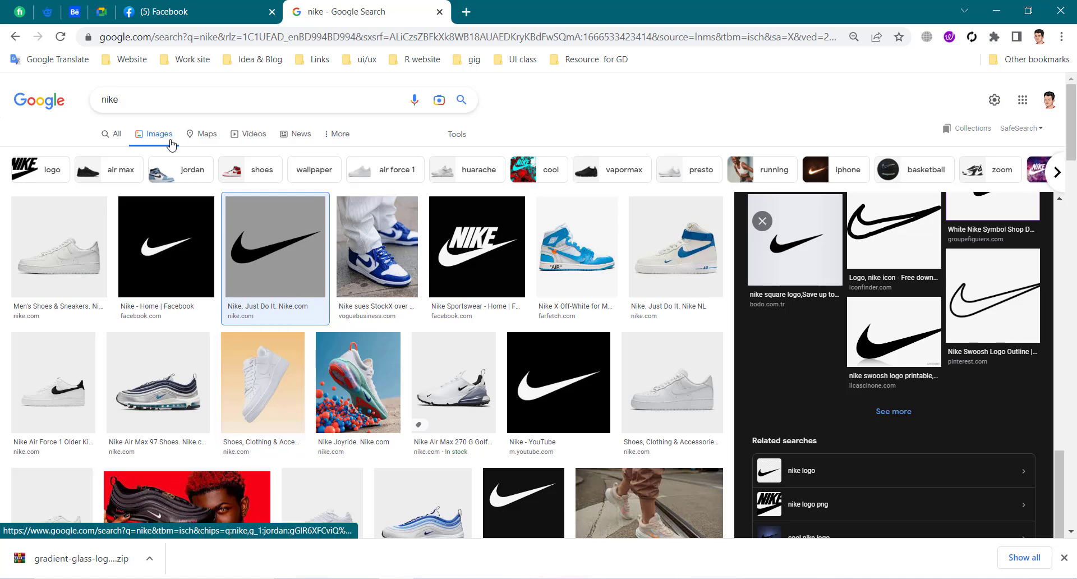
- Search Google Images for "google" and compare the full-colour Google wordmark with the standalone G icon
{"action": "double_click", "coordinate": [103, 102]}
{"action": "type", "text": "google"}
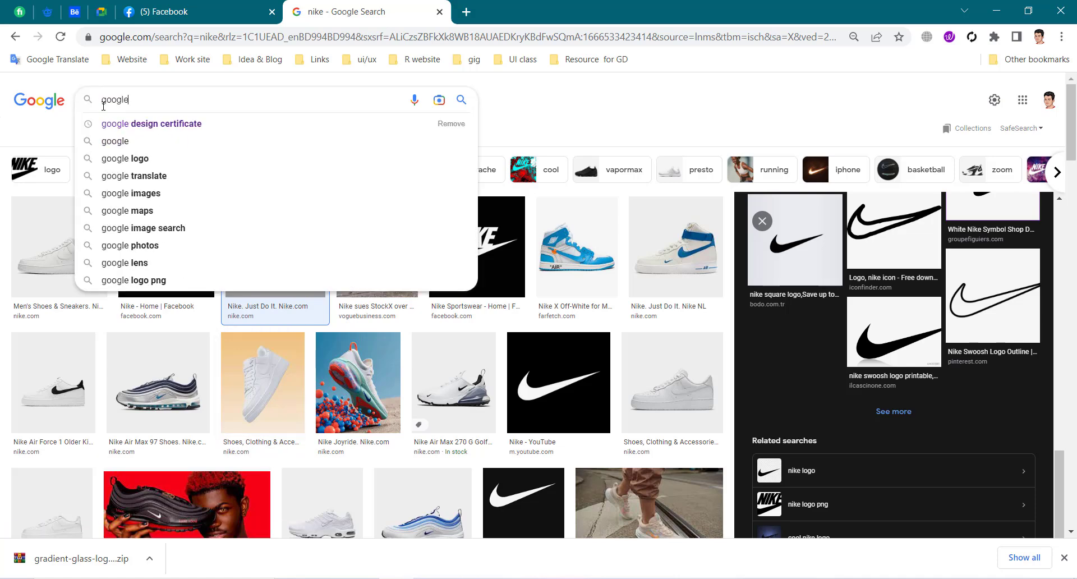
{"action": "key", "text": "Return"}
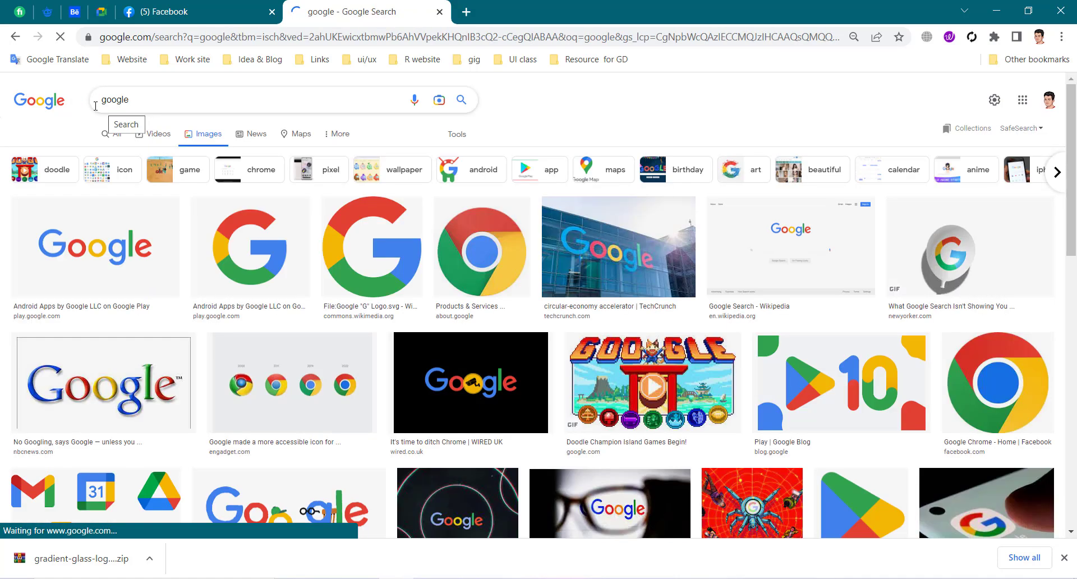
{"action": "left_click", "coordinate": [103, 273]}
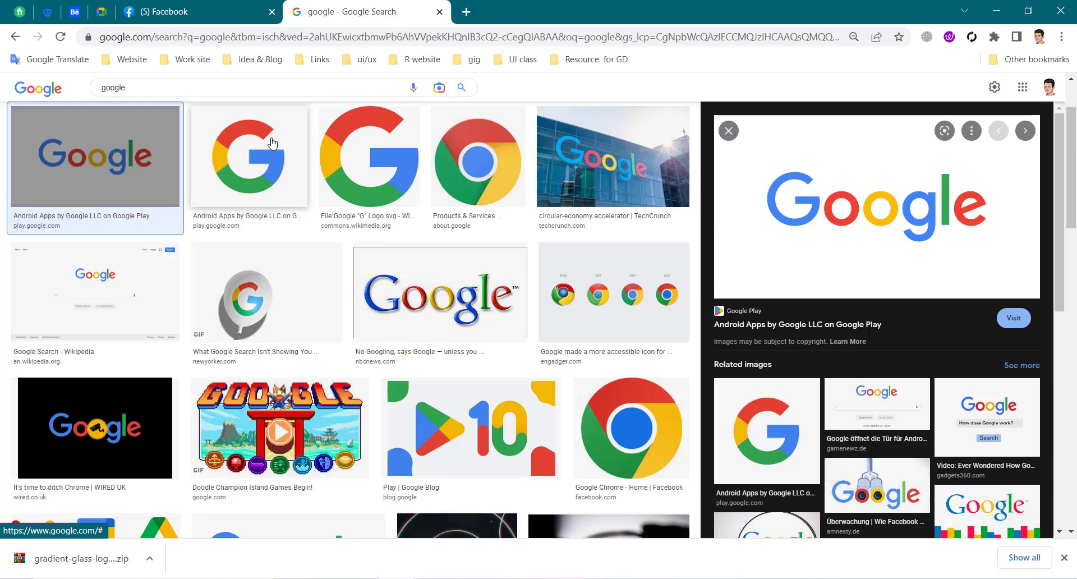
{"action": "left_click", "coordinate": [249, 175]}
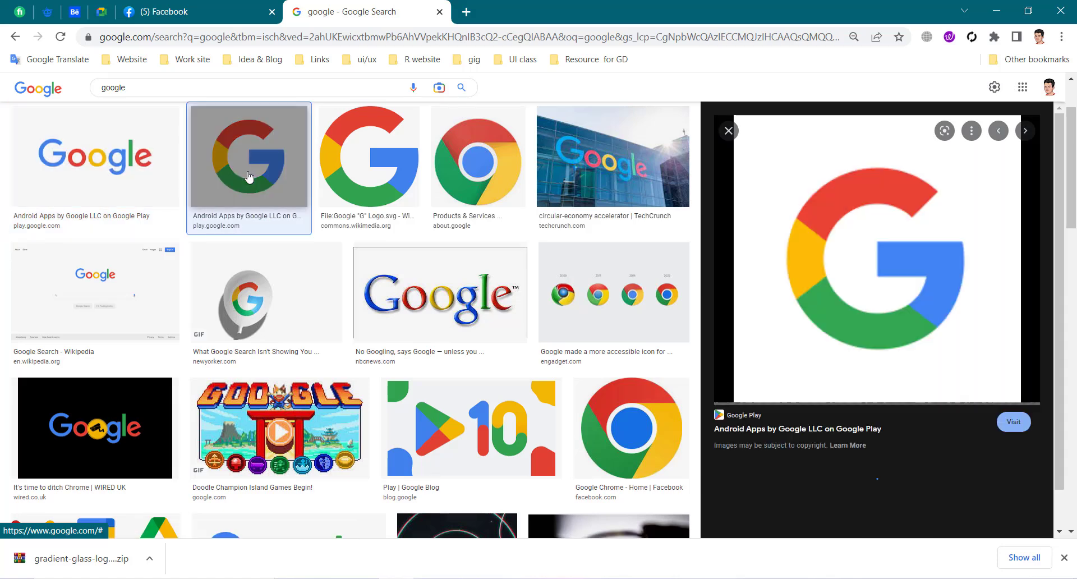
{"action": "left_click", "coordinate": [137, 180]}
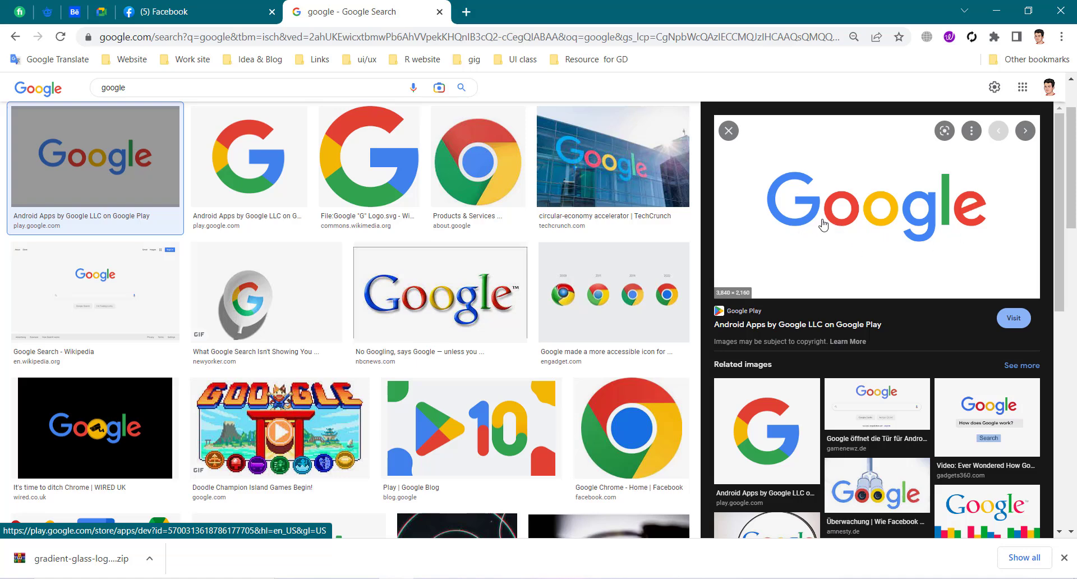
{"action": "left_click", "coordinate": [252, 175]}
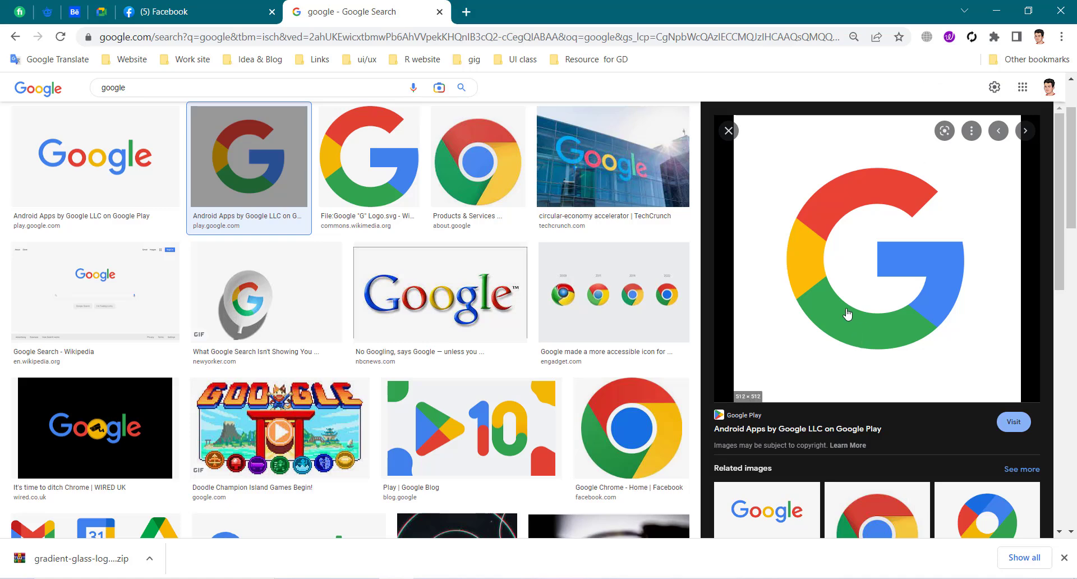
{"action": "key", "text": "Left"}
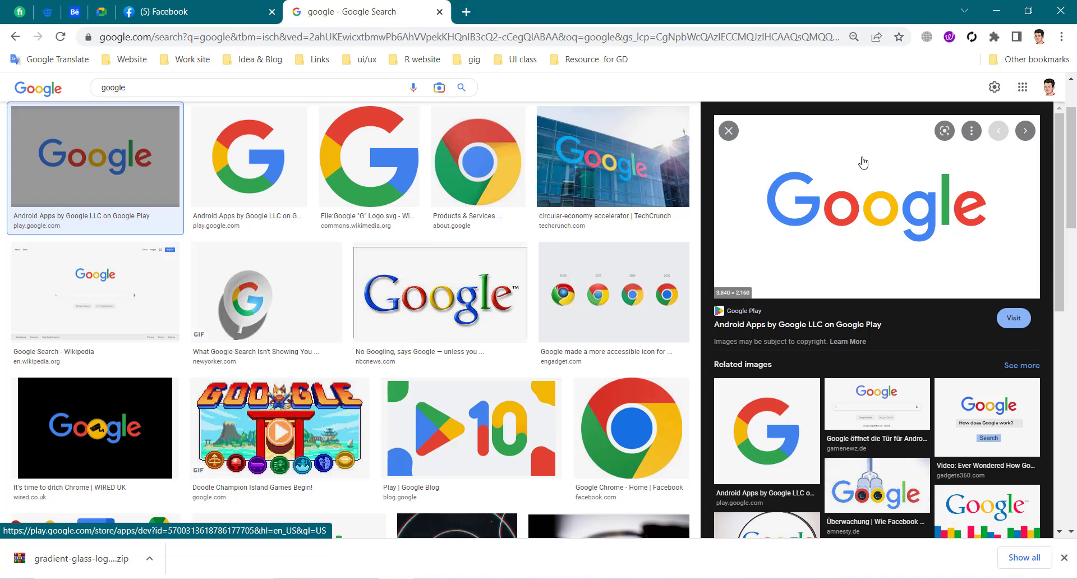
- Search Google Images for "hp" and enlarge the round blue HP logo from Wikipedia
{"action": "left_click", "coordinate": [93, 89]}
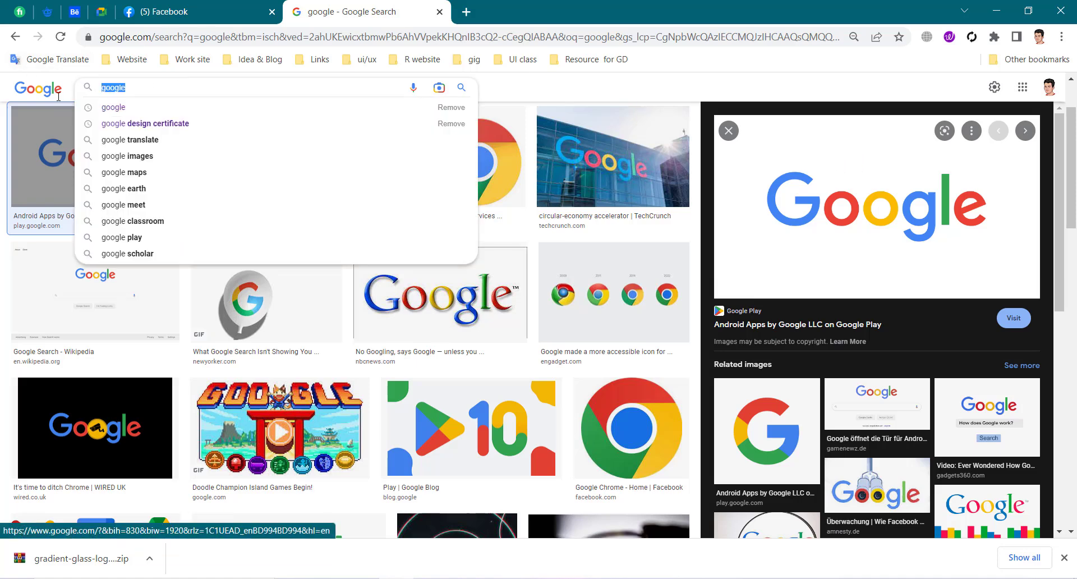
{"action": "type", "text": "hp"}
{"action": "key", "text": "Return"}
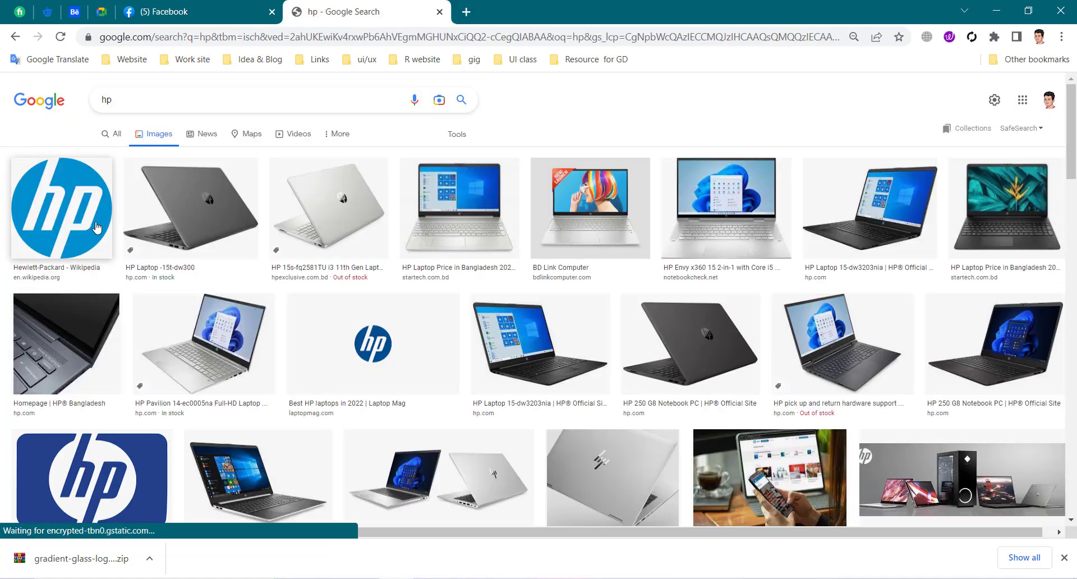
{"action": "left_click", "coordinate": [96, 227]}
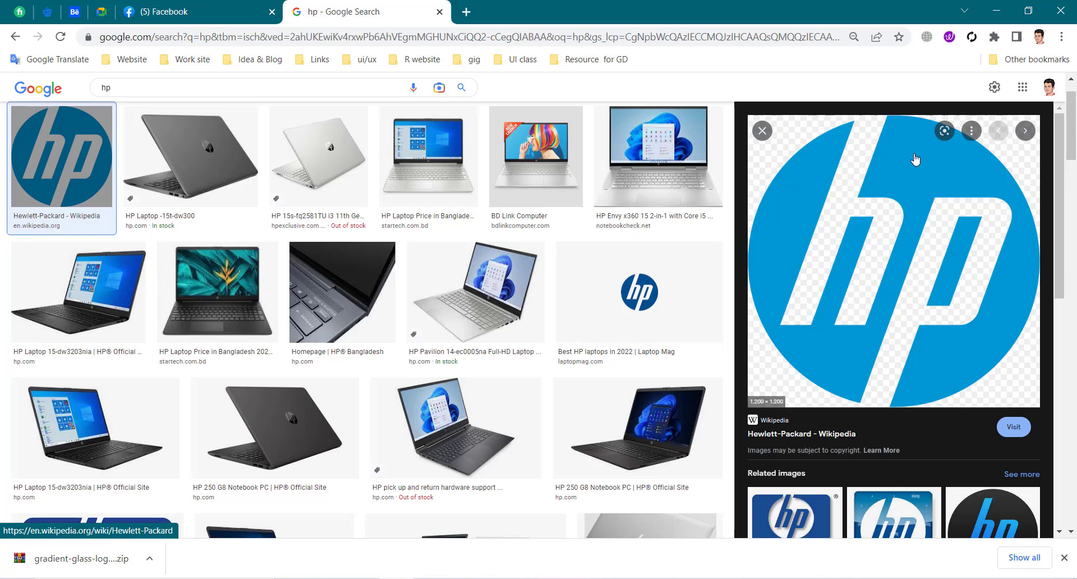
- Search Google Images for "asus", filter the results to logos, and enlarge the black ASUS wordmark from logos-world.net
{"action": "double_click", "coordinate": [147, 87]}
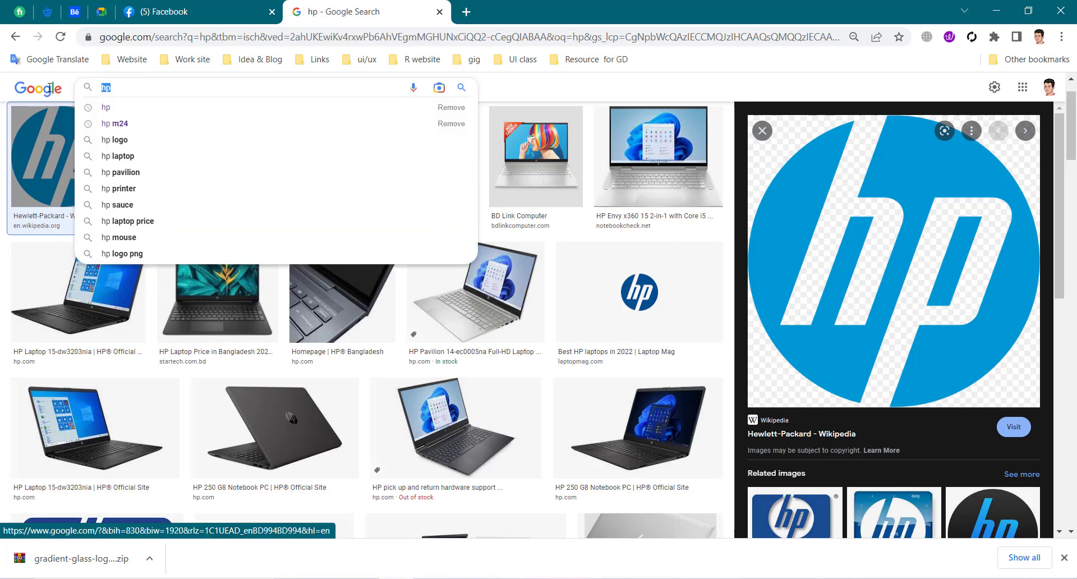
{"action": "type", "text": "asus"}
{"action": "key", "text": "Return"}
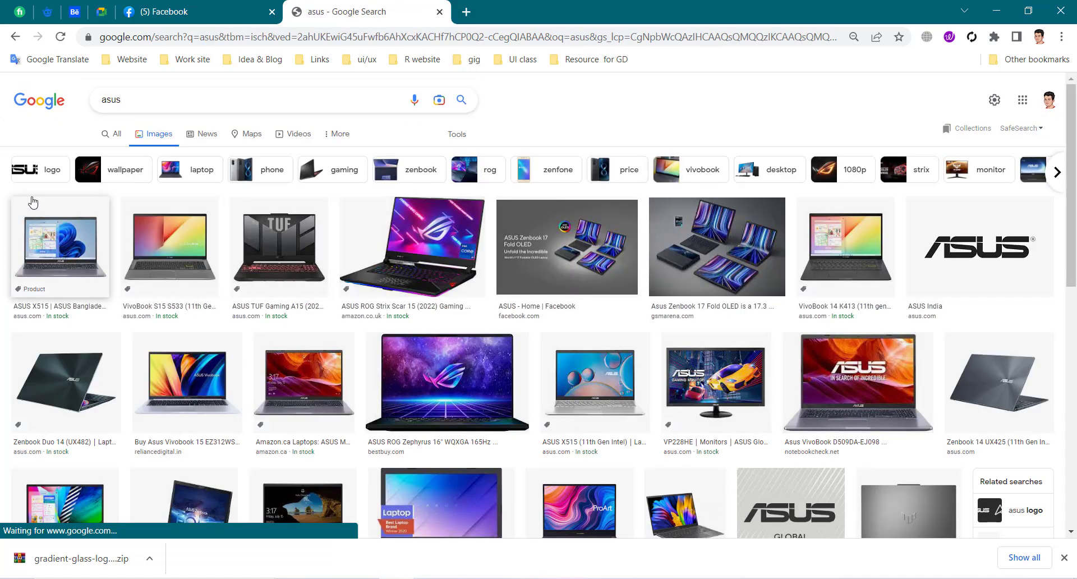
{"action": "left_click", "coordinate": [38, 169]}
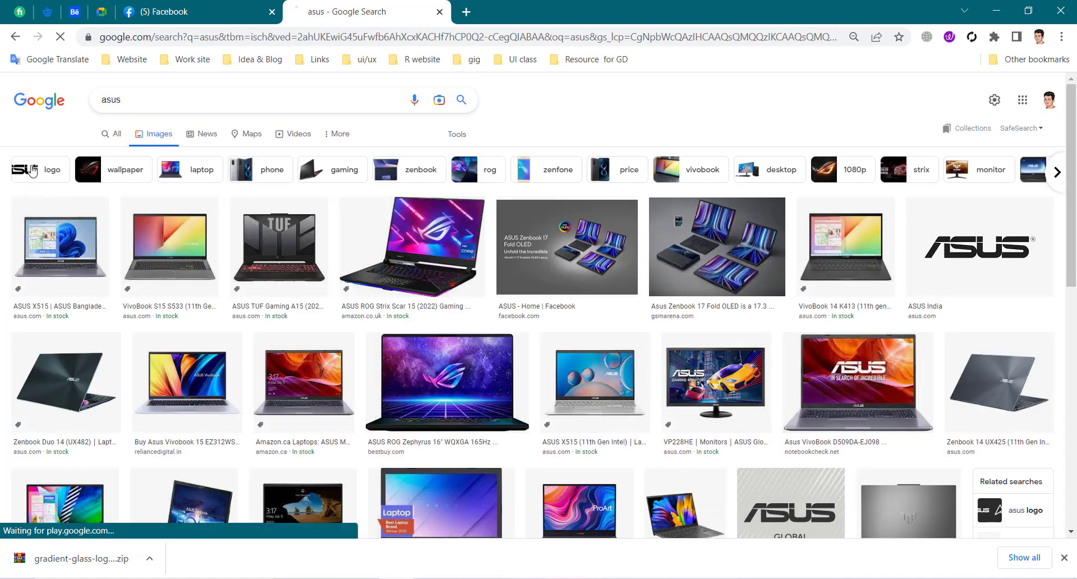
{"action": "left_click", "coordinate": [169, 268]}
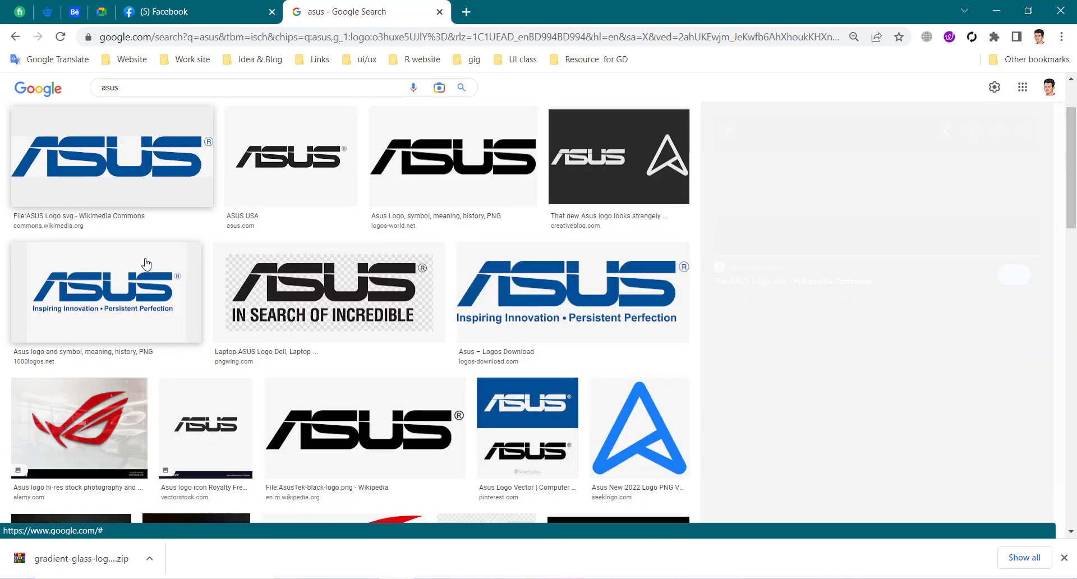
{"action": "left_click", "coordinate": [516, 167]}
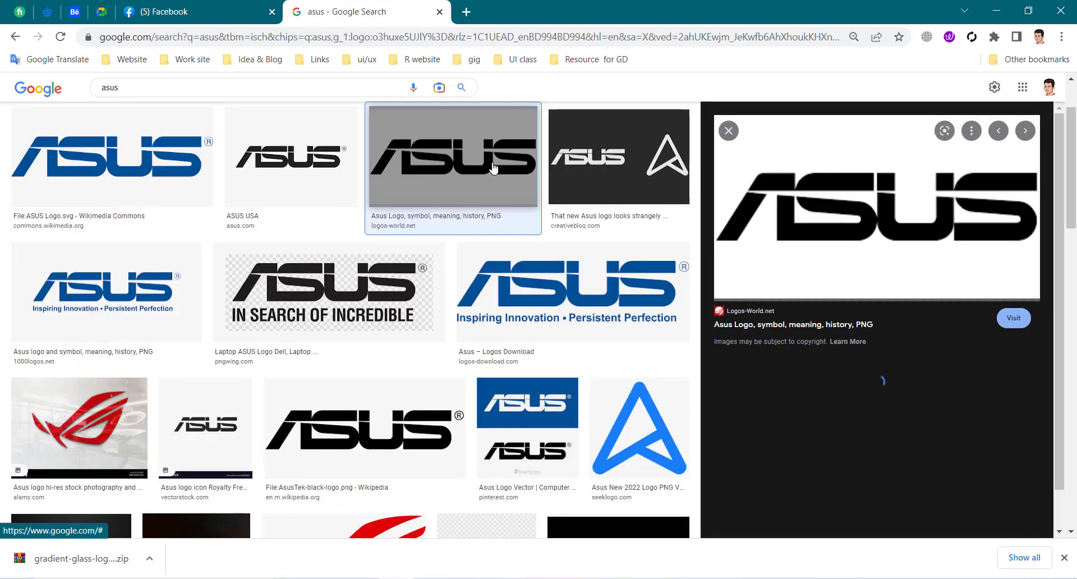
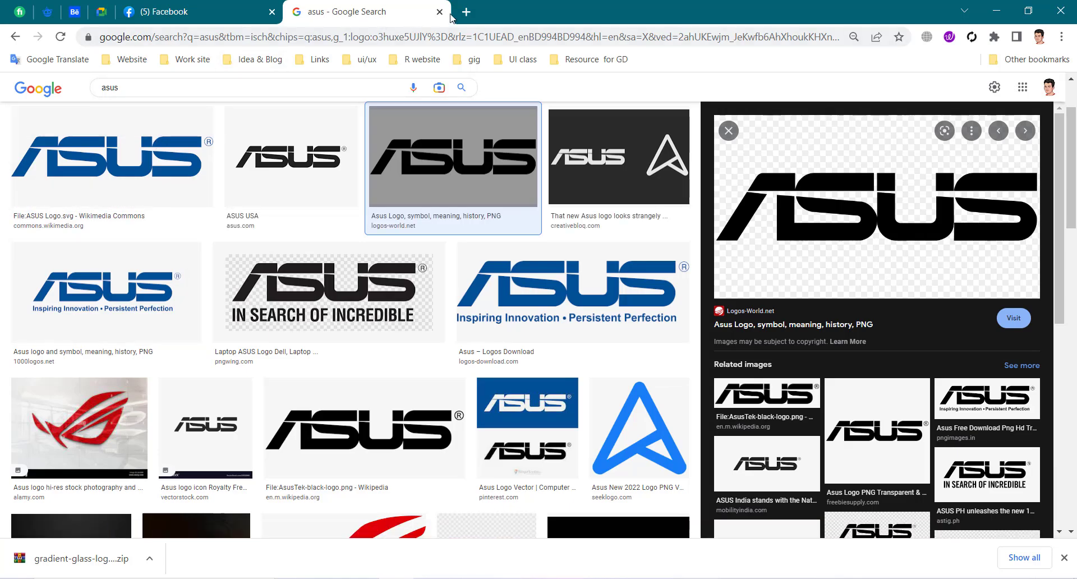
- Search Google for "asus logo font" in a new browser tab
{"action": "left_click", "coordinate": [468, 14]}
{"action": "type", "text": "asus"}
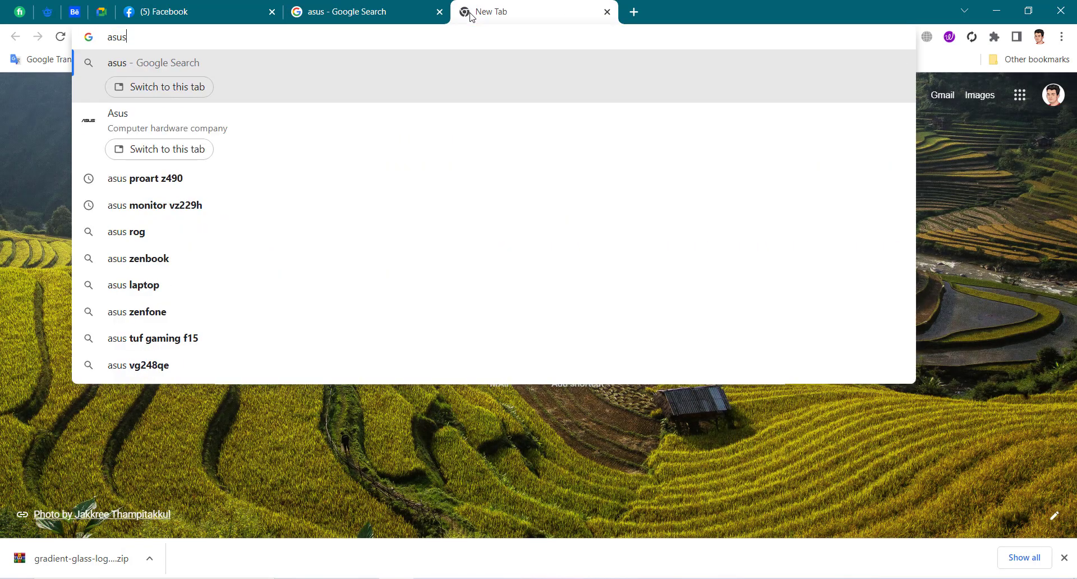
{"action": "type", "text": " logo font"}
{"action": "key", "text": "Return"}
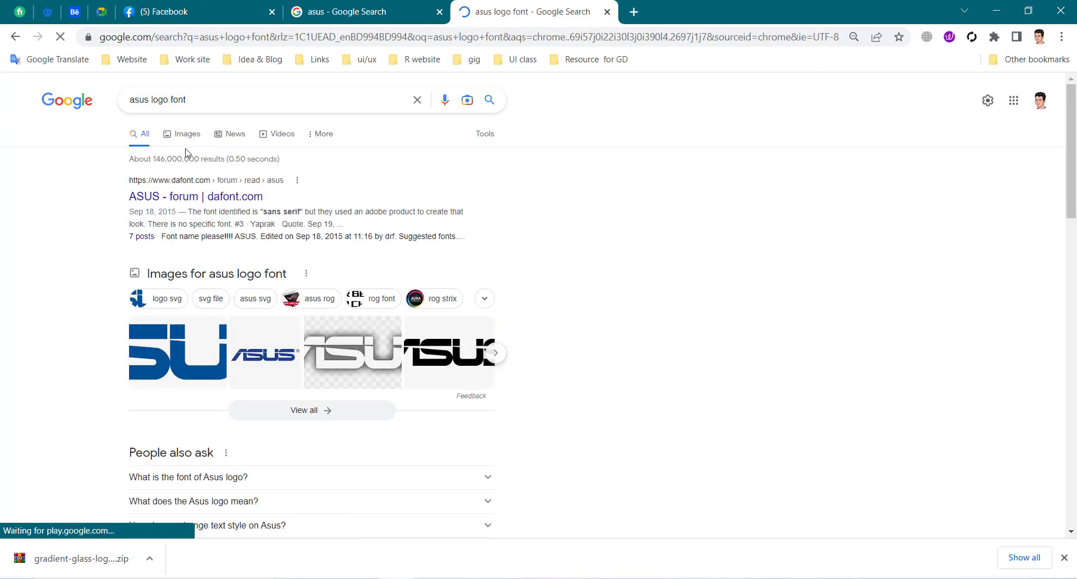
- Expand the related question "What is the font of Asus logo?" in the search results and read its answer
{"action": "scroll", "coordinate": [26, 315], "scroll_direction": "down", "scroll_amount": 1}
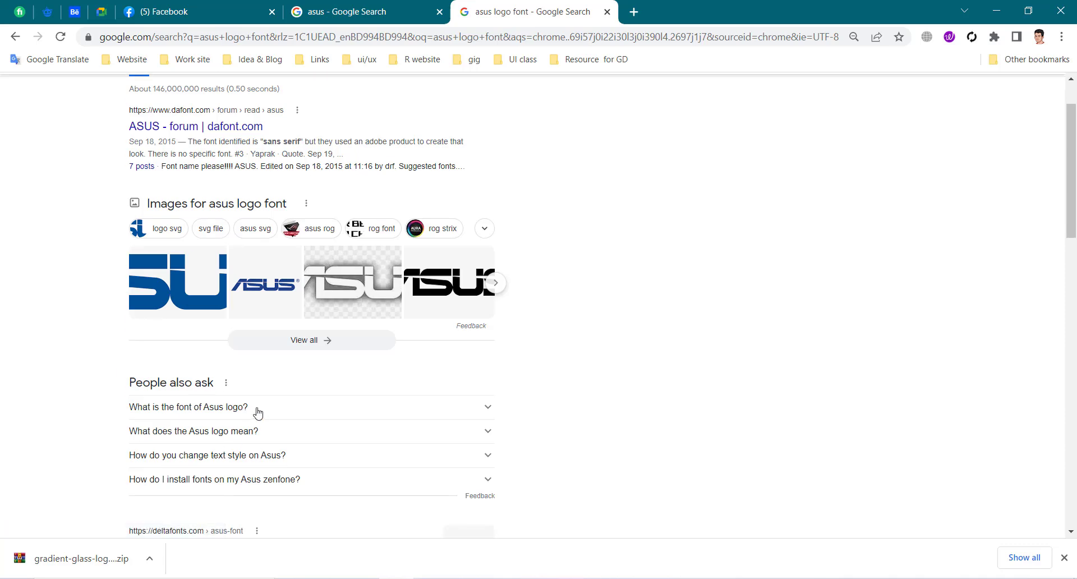
{"action": "left_click", "coordinate": [255, 413]}
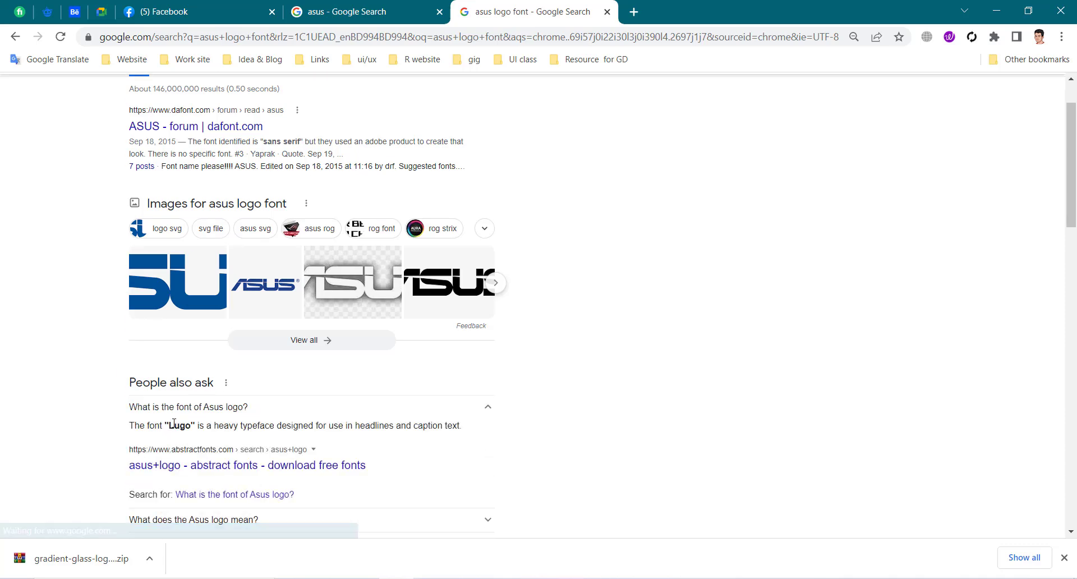
{"action": "scroll", "coordinate": [157, 102], "scroll_direction": "up", "scroll_amount": 1}
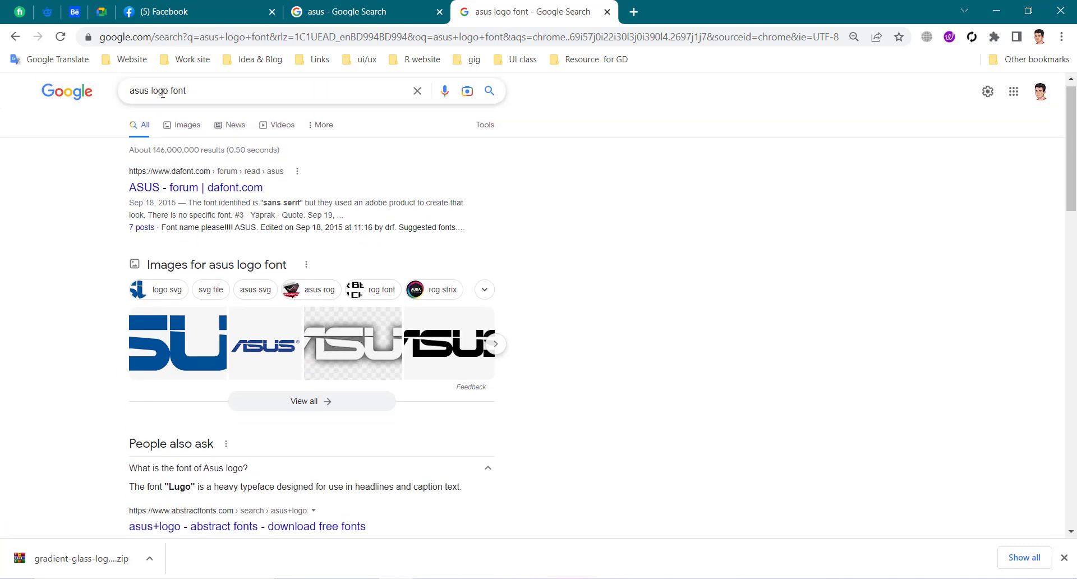
- Search Google for "lugo font" and look through the results and sample images
{"action": "left_click_drag", "start_coordinate": [169, 92], "coordinate": [99, 94]}
{"action": "type", "text": "lugo"}
{"action": "key", "text": "Return"}
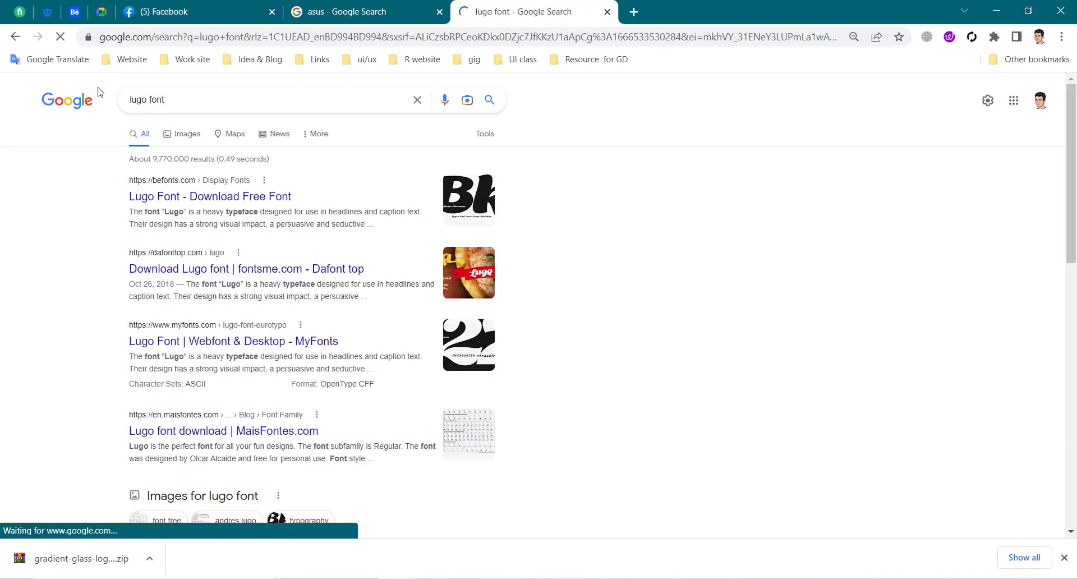
{"action": "scroll", "coordinate": [252, 253], "scroll_direction": "down", "scroll_amount": 7}
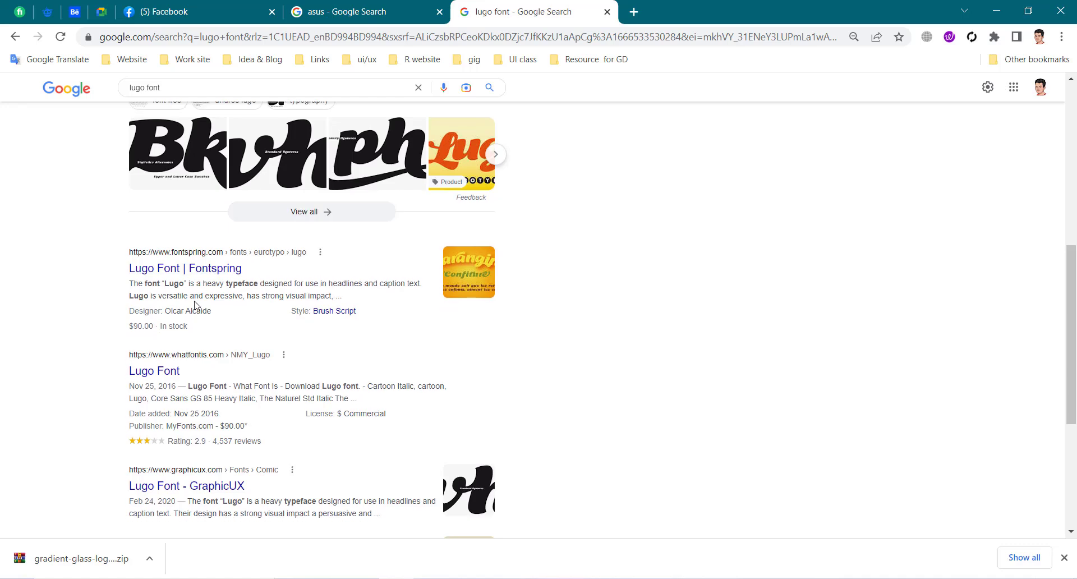
{"action": "scroll", "coordinate": [230, 307], "scroll_direction": "down", "scroll_amount": 5}
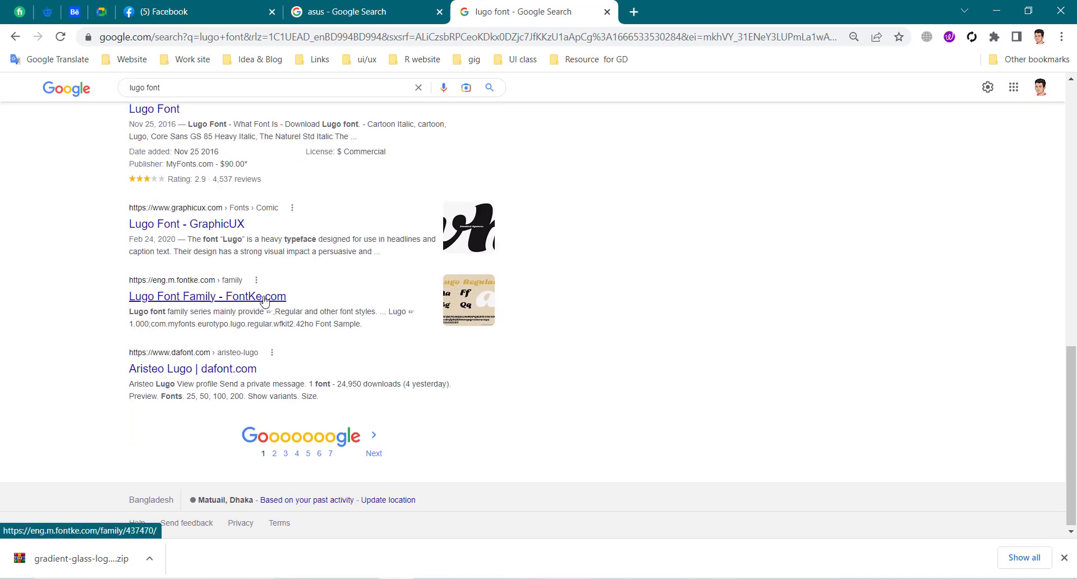
{"action": "scroll", "coordinate": [233, 302], "scroll_direction": "up", "scroll_amount": 12}
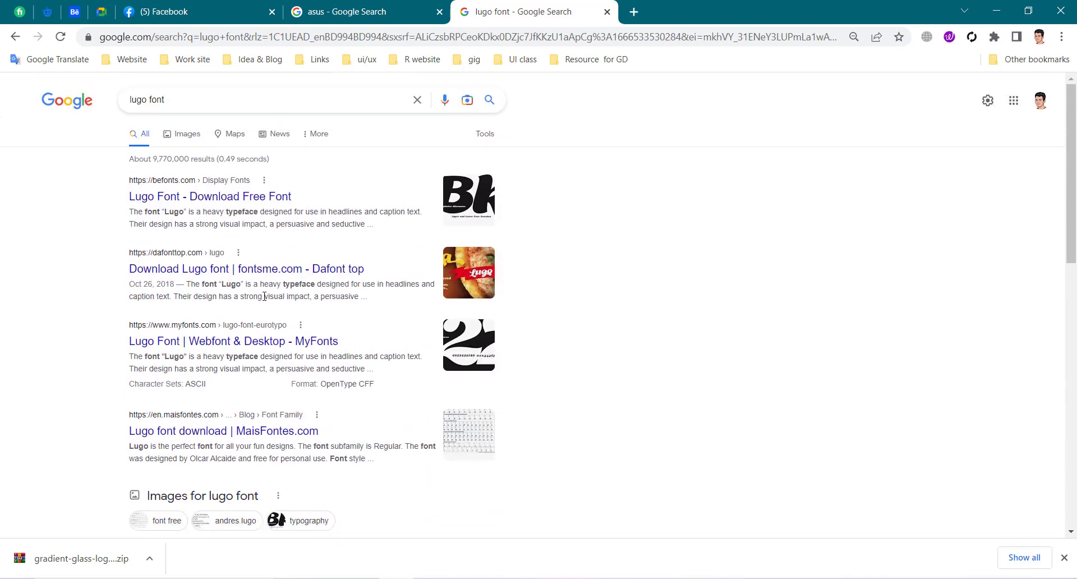
- Compare the ASUS logo image results with the Lugo font samples in the other browser tab
{"action": "left_click", "coordinate": [359, 12]}
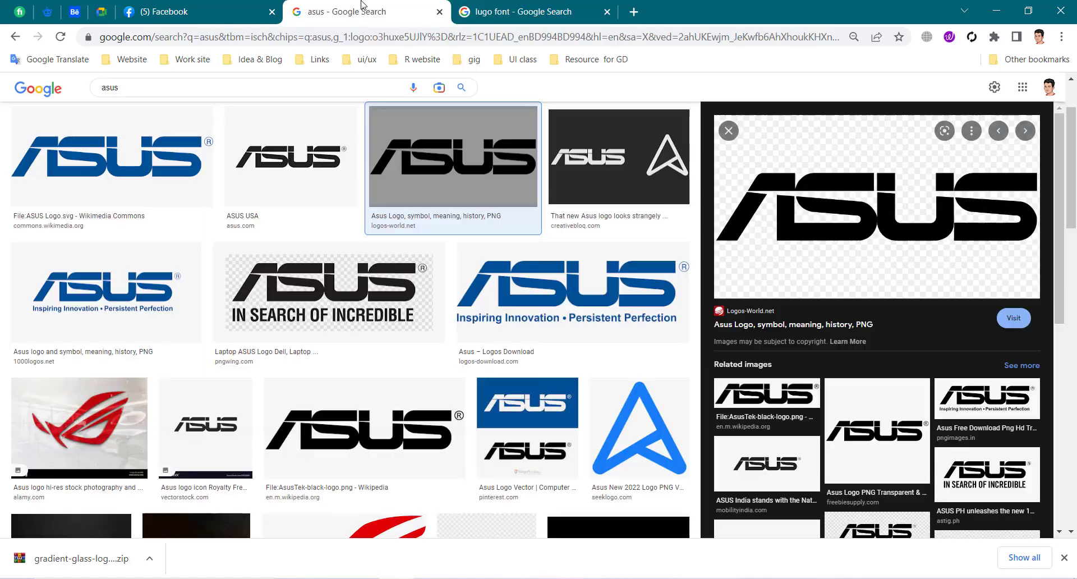
{"action": "left_click", "coordinate": [468, 22]}
{"action": "left_click", "coordinate": [393, 10]}
{"action": "left_click", "coordinate": [527, 13]}
- Search Google for "asus logo font name" and read the featured answer describing the typeface
{"action": "triple_click", "coordinate": [173, 100]}
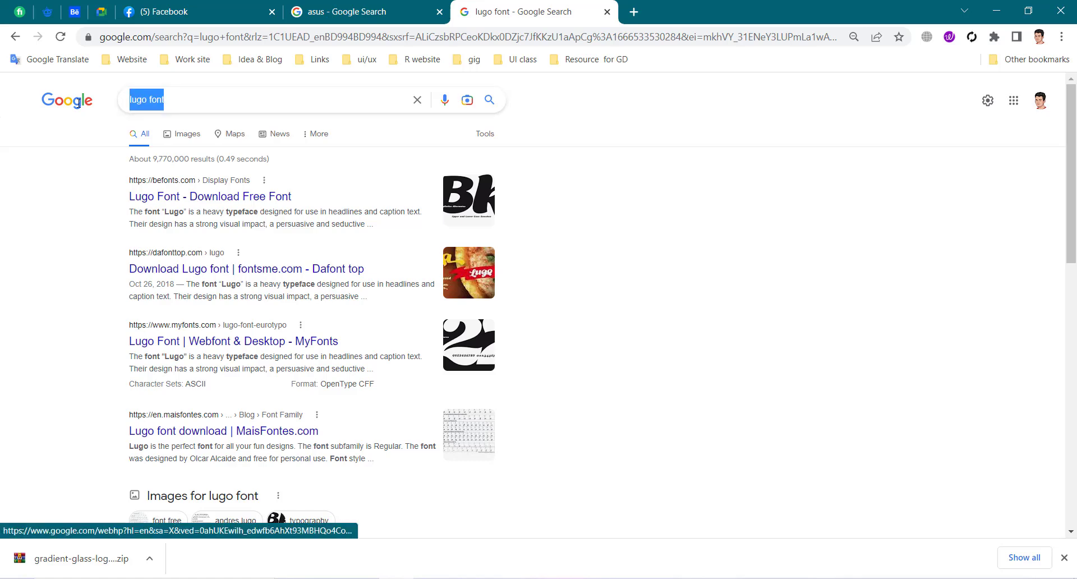
{"action": "type", "text": "asus logo"}
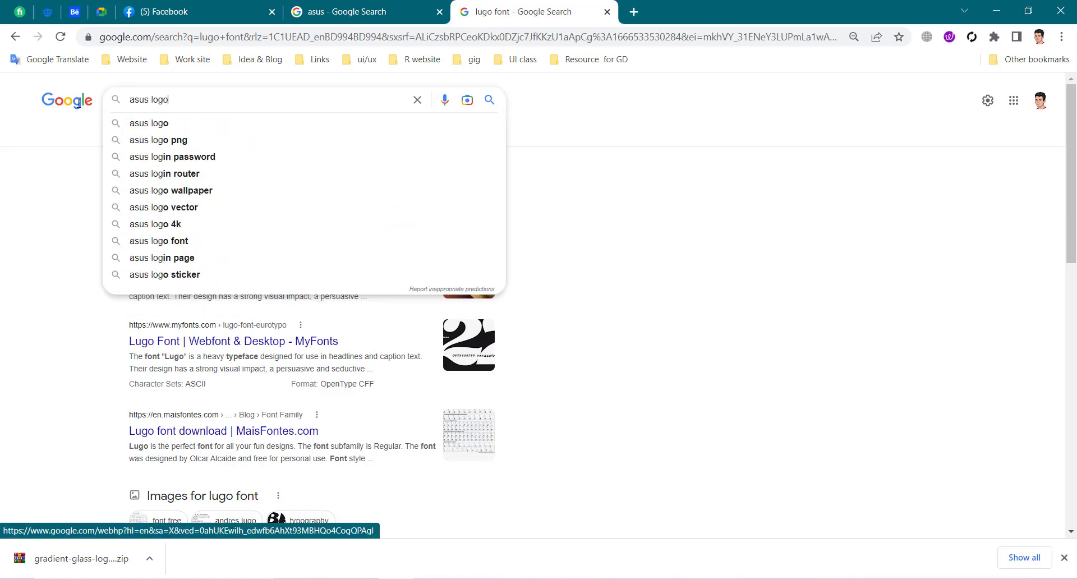
{"action": "type", "text": " font name"}
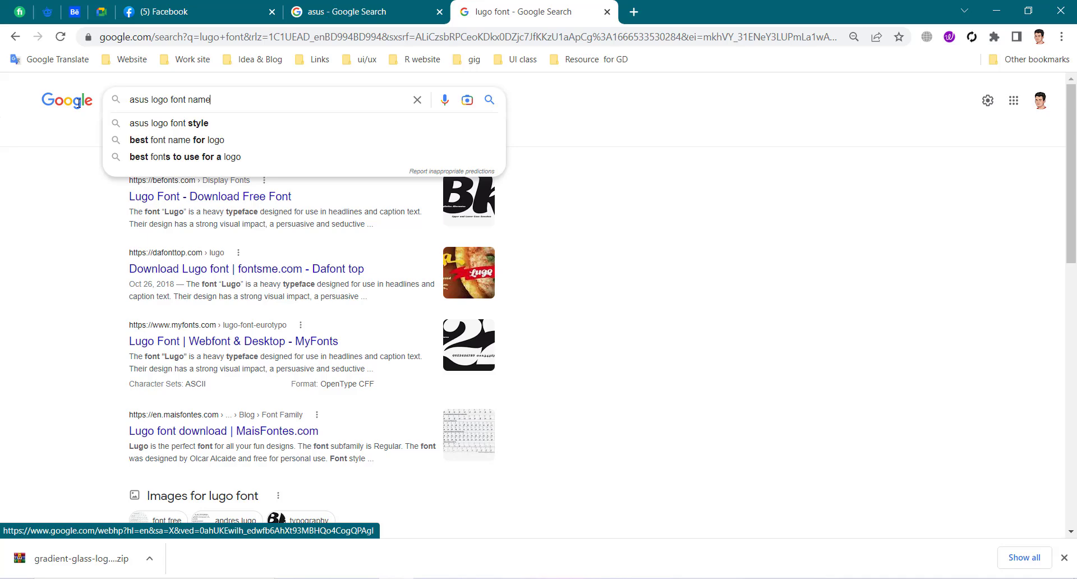
{"action": "key", "text": "Return"}
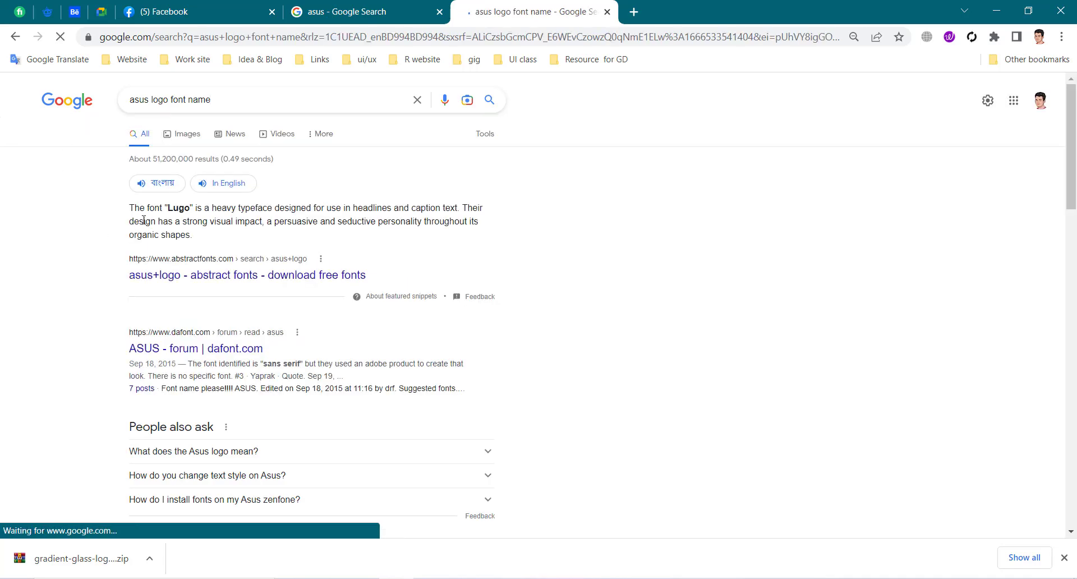
{"action": "left_click_drag", "start_coordinate": [182, 207], "coordinate": [199, 208]}
{"action": "left_click_drag", "start_coordinate": [297, 209], "coordinate": [476, 218]}
{"action": "left_click_drag", "start_coordinate": [211, 208], "coordinate": [217, 207]}
- Review the suggested fonts in dafont's ASUS forum thread in a new tab, close it, and return to the ASUS logo images
{"action": "scroll", "coordinate": [106, 322], "scroll_direction": "down", "scroll_amount": 1}
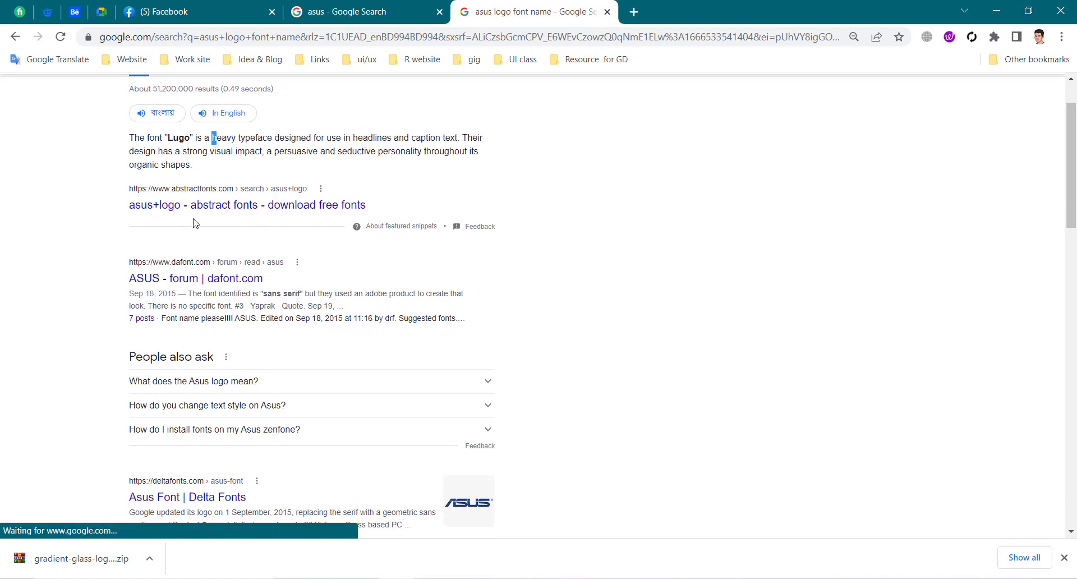
{"action": "middle_click", "coordinate": [169, 279]}
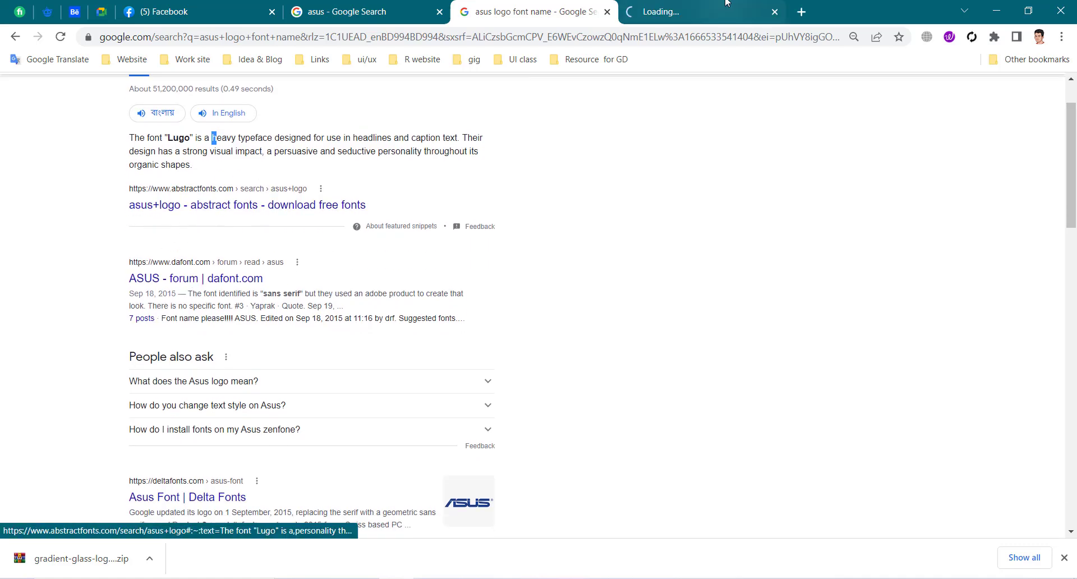
{"action": "left_click", "coordinate": [711, 22]}
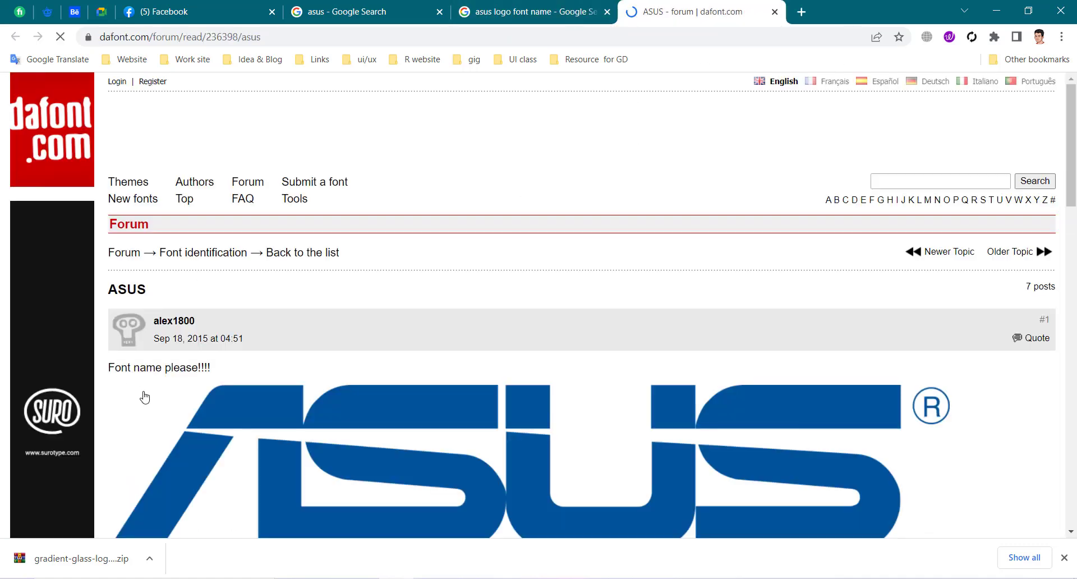
{"action": "scroll", "coordinate": [213, 353], "scroll_direction": "down", "scroll_amount": 4}
{"action": "scroll", "coordinate": [213, 353], "scroll_direction": "down", "scroll_amount": 10}
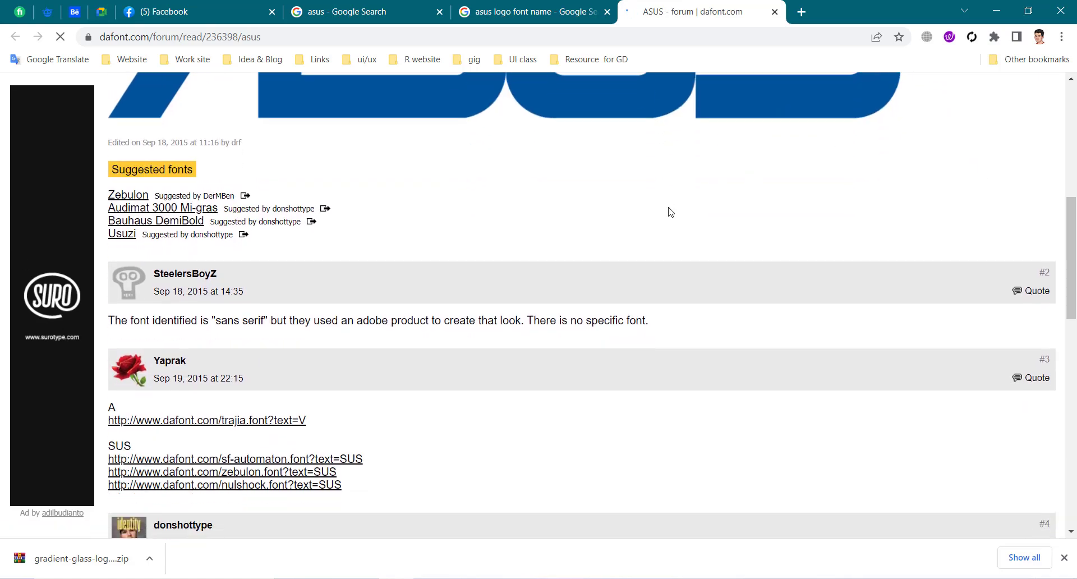
{"action": "scroll", "coordinate": [619, 252], "scroll_direction": "up", "scroll_amount": 13}
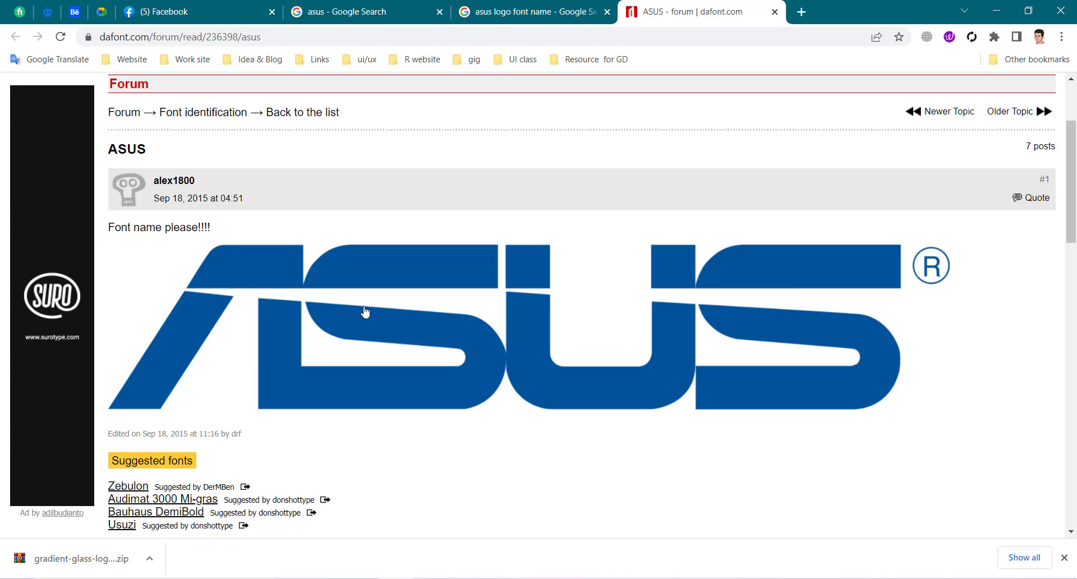
{"action": "left_click", "coordinate": [507, 12]}
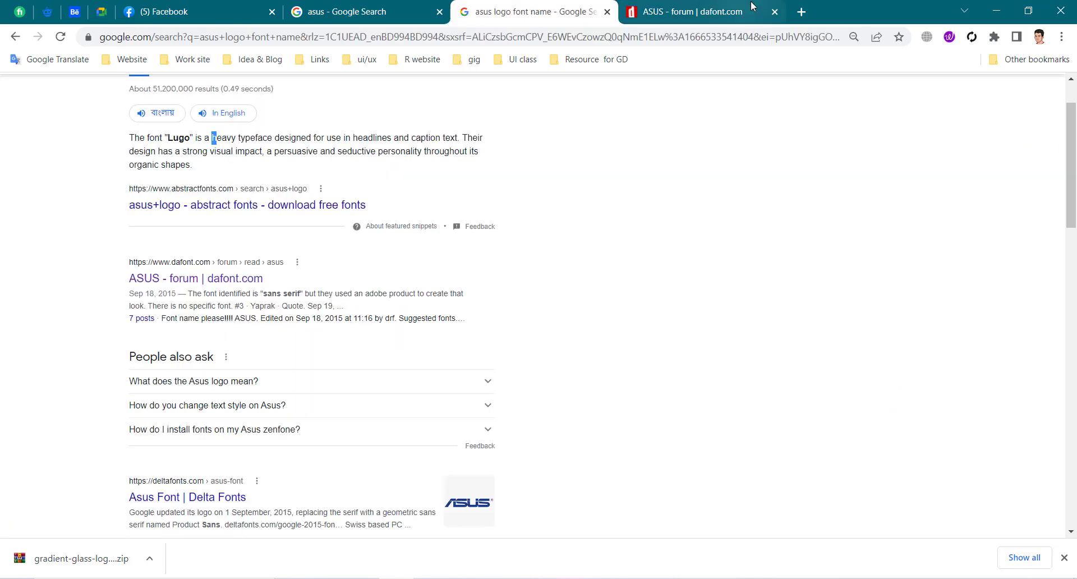
{"action": "left_click", "coordinate": [774, 11]}
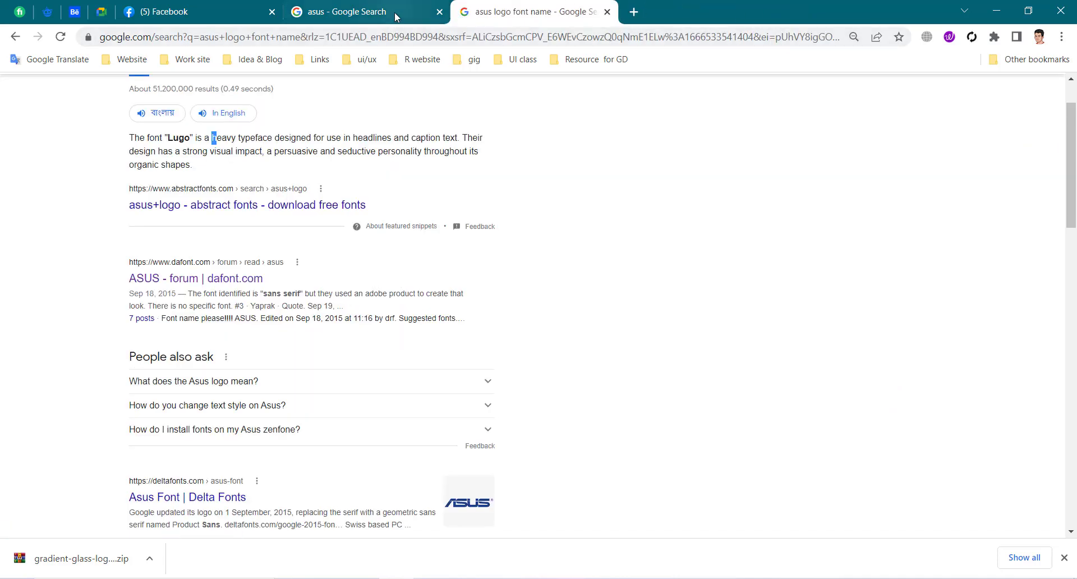
{"action": "left_click", "coordinate": [395, 12]}
{"action": "scroll", "coordinate": [413, 319], "scroll_direction": "up", "scroll_amount": 2}
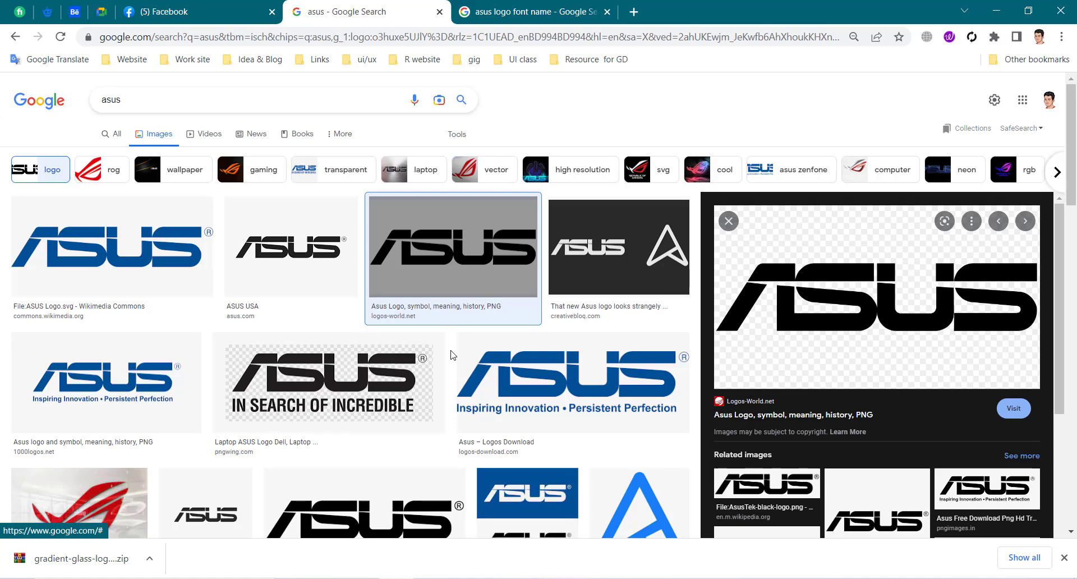
- Switch to Illustrator and start a text object on the blank artboard with the letters "BAL"
{"action": "left_click", "coordinate": [466, 578]}
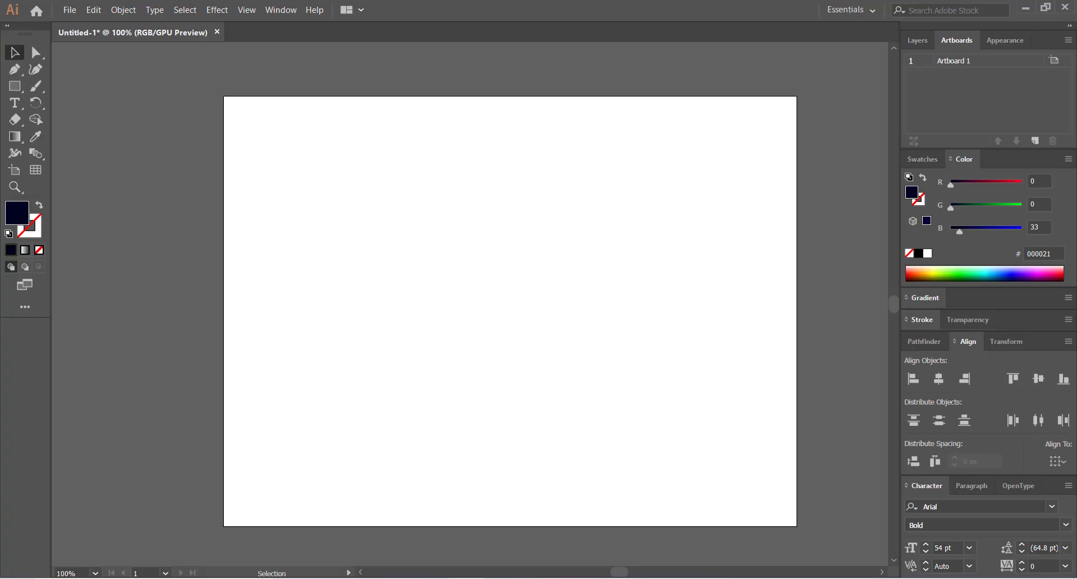
{"action": "left_click", "coordinate": [14, 103]}
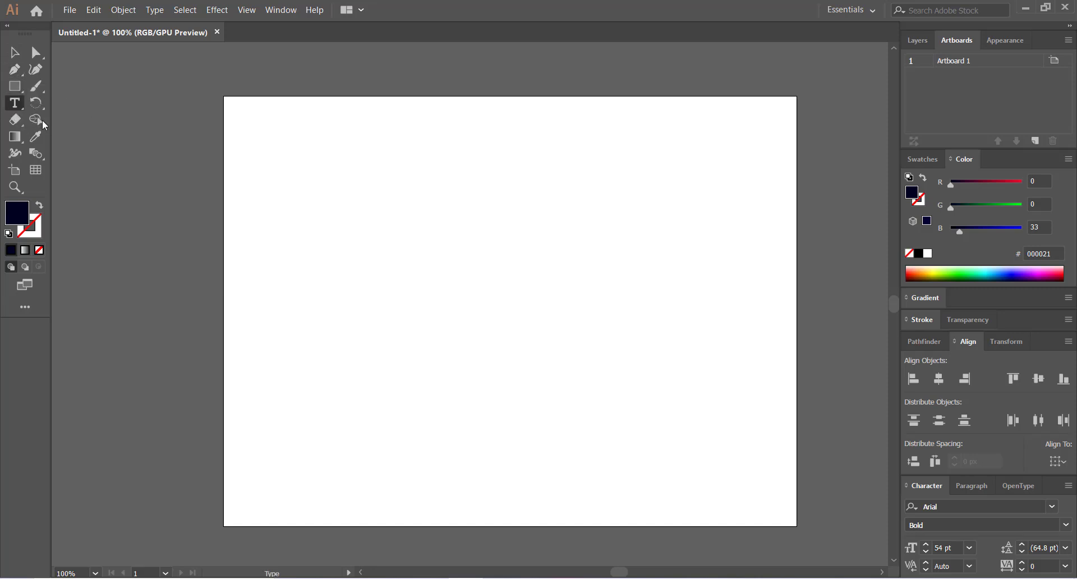
{"action": "left_click", "coordinate": [353, 272]}
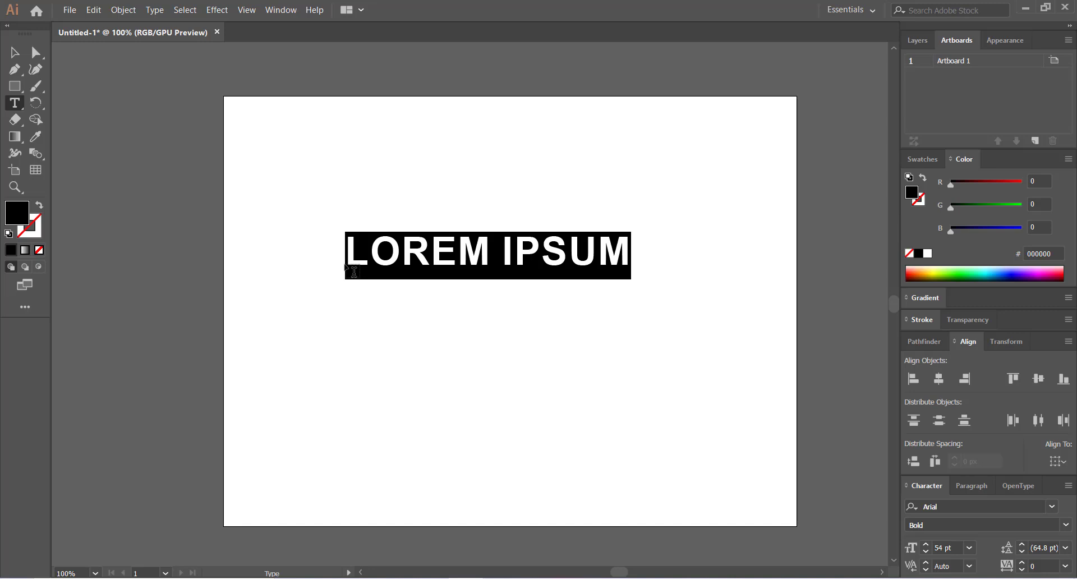
{"action": "type", "text": "BAL"}
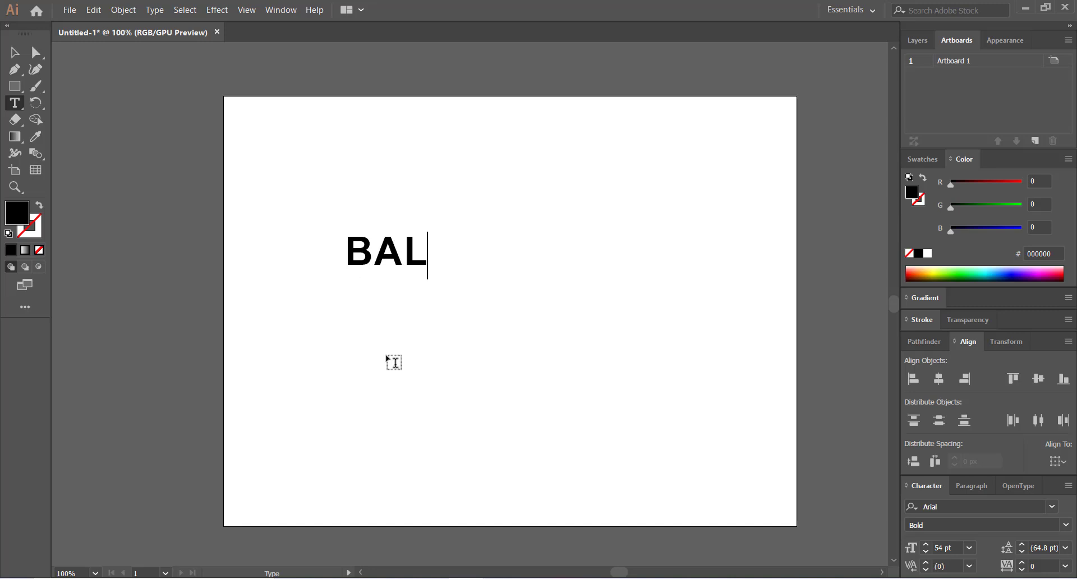
- Switch to the browser and search Google Images for "baloon" to check the word's spelling
{"action": "key", "text": "alt+Tab"}
{"action": "double_click", "coordinate": [163, 96]}
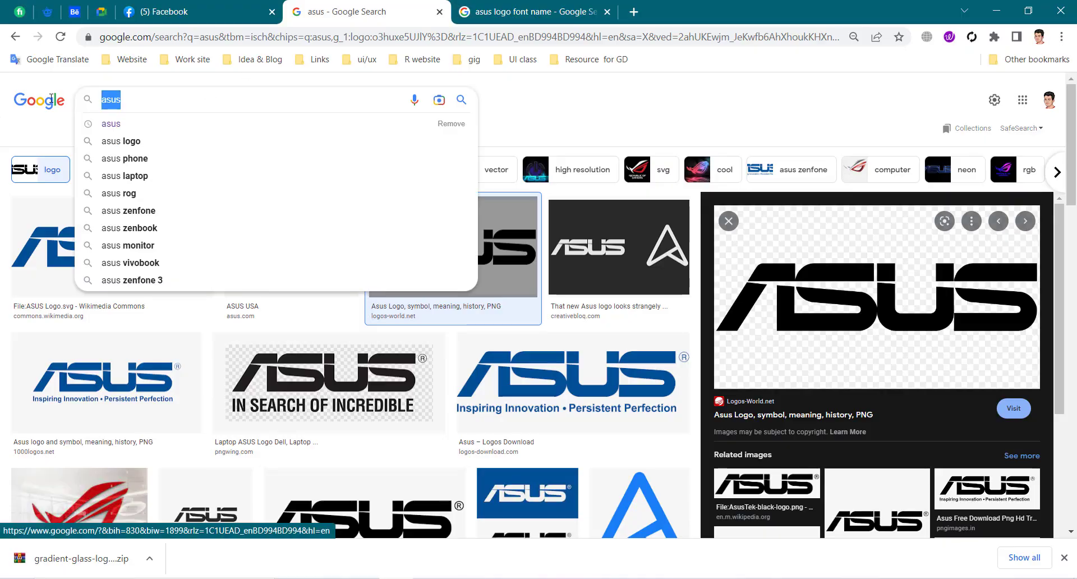
{"action": "type", "text": "baloon"}
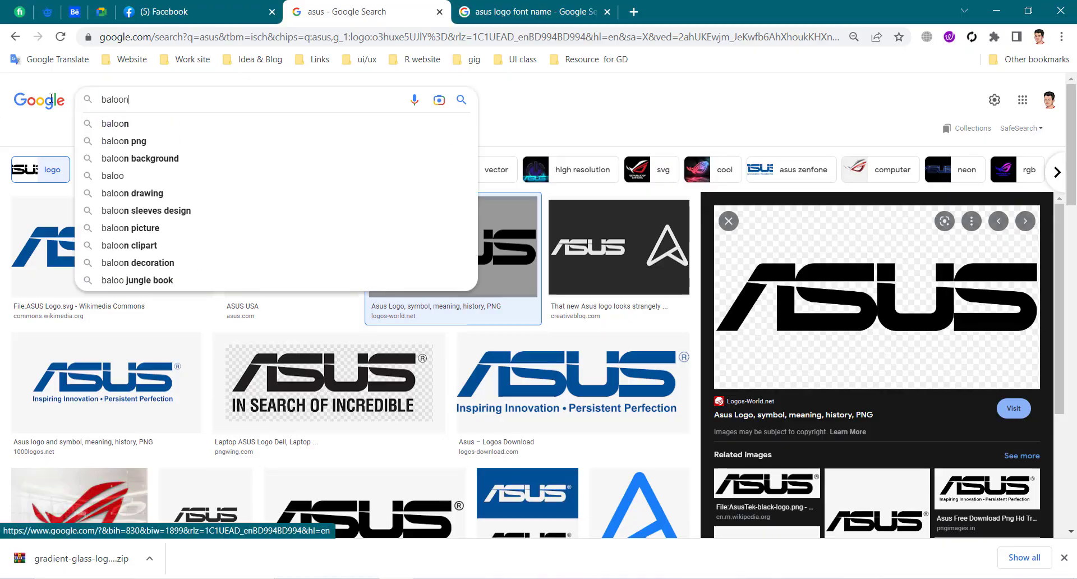
{"action": "key", "text": "Return"}
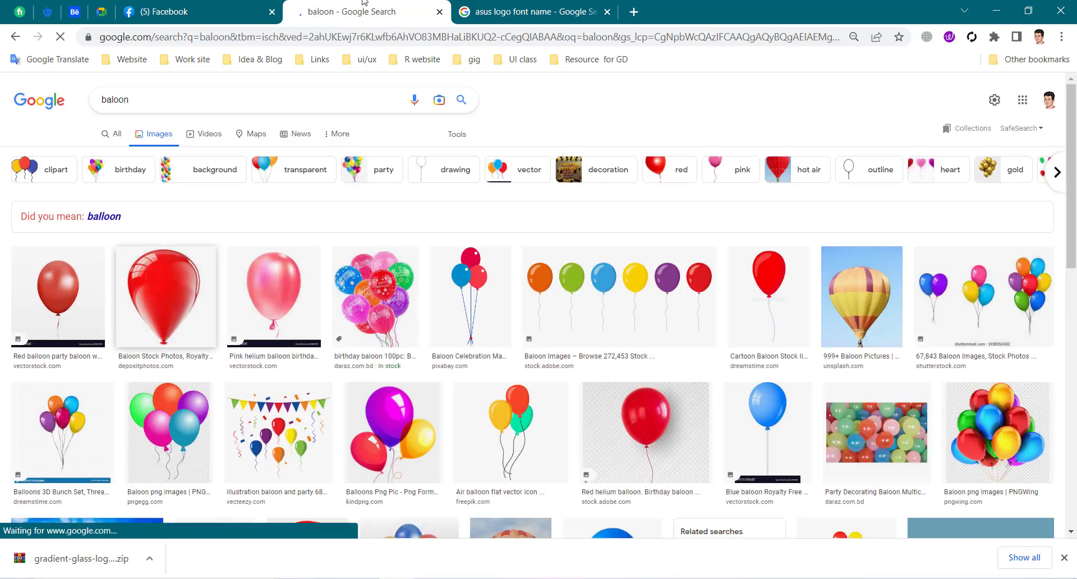
- Return to Illustrator, complete the text as "BALLOON", and move it closer to the artboard's centre
{"action": "key", "text": "alt+Tab"}
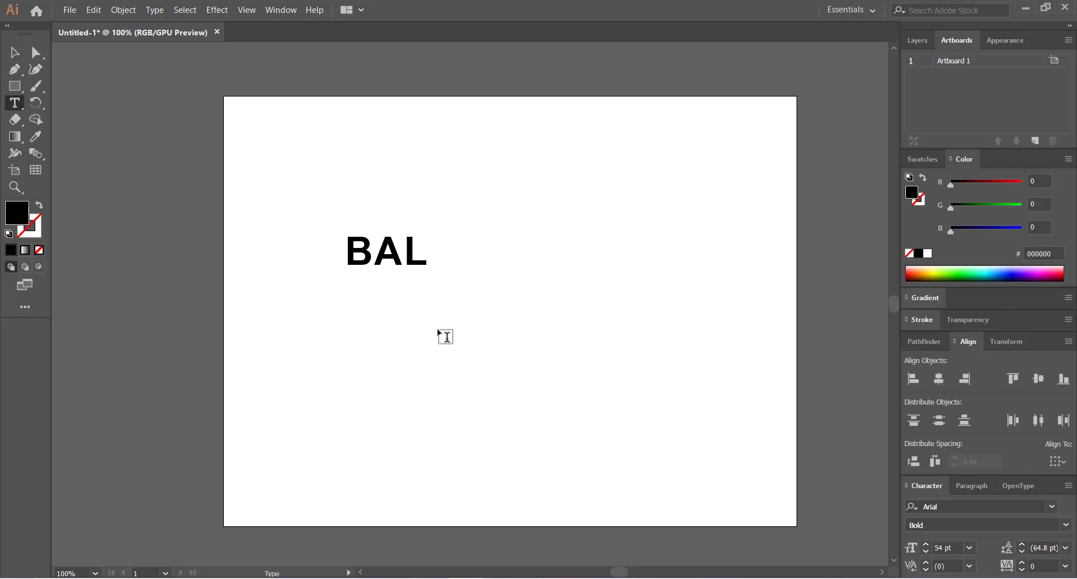
{"action": "type", "text": "LOON"}
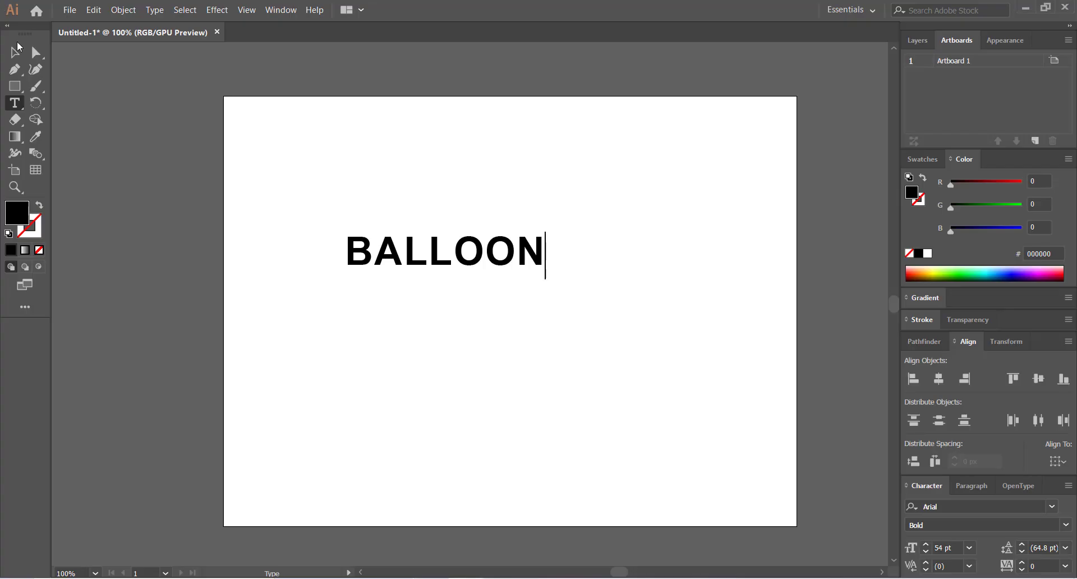
{"action": "key", "text": "Escape"}
{"action": "left_click_drag", "start_coordinate": [506, 270], "coordinate": [558, 291]}
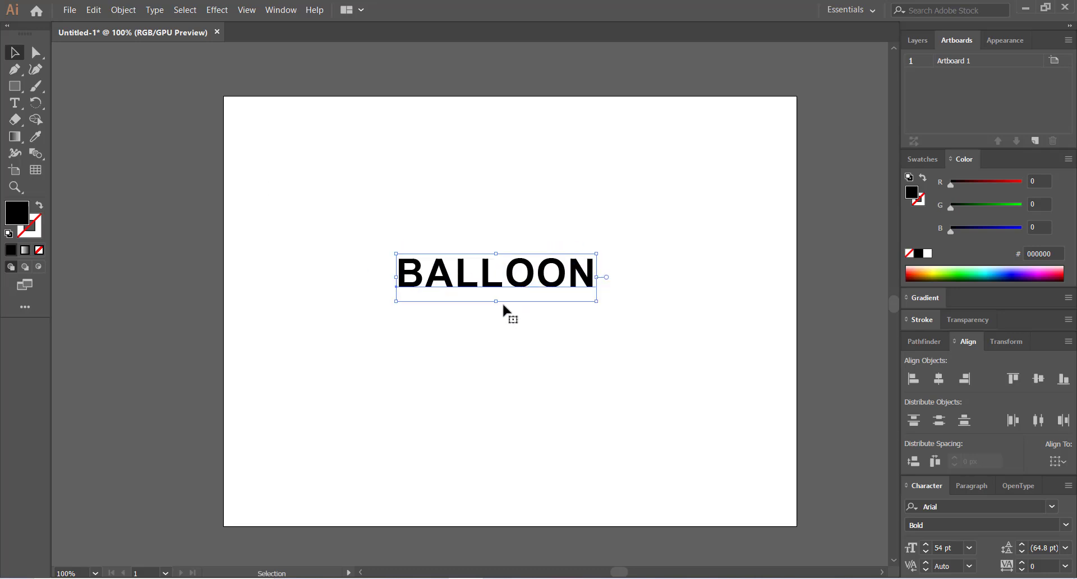
- Move the BALLOON text closer to the centre of the artboard
{"action": "left_click", "coordinate": [456, 328]}
{"action": "left_click_drag", "start_coordinate": [450, 280], "coordinate": [474, 299]}
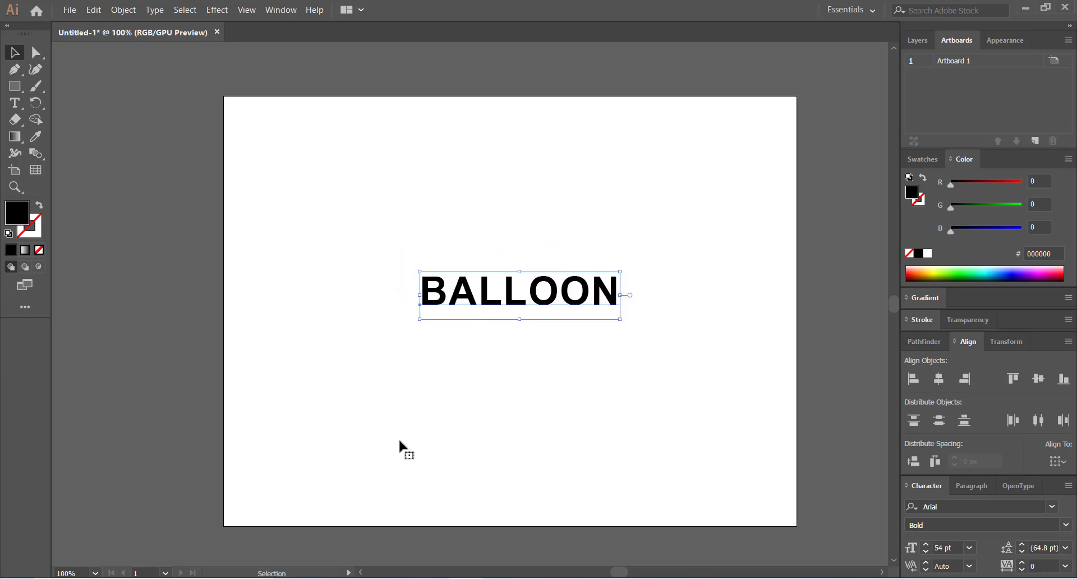
{"action": "left_click", "coordinate": [400, 441]}
- Switch to the browser to examine the balloon image search results, and return to Illustrator
{"action": "left_click", "coordinate": [396, 578]}
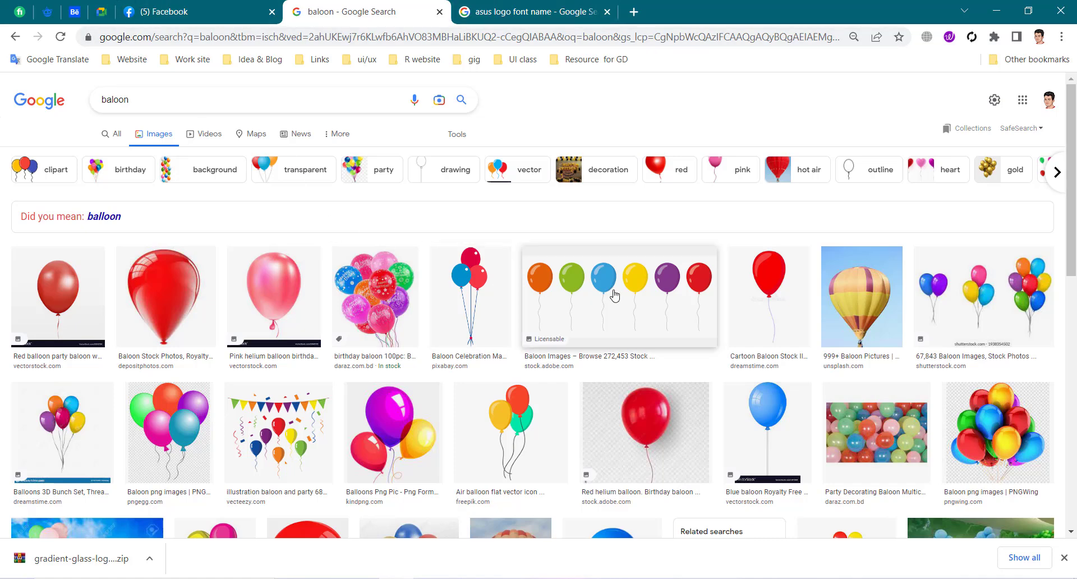
{"action": "key", "text": "alt+Tab"}
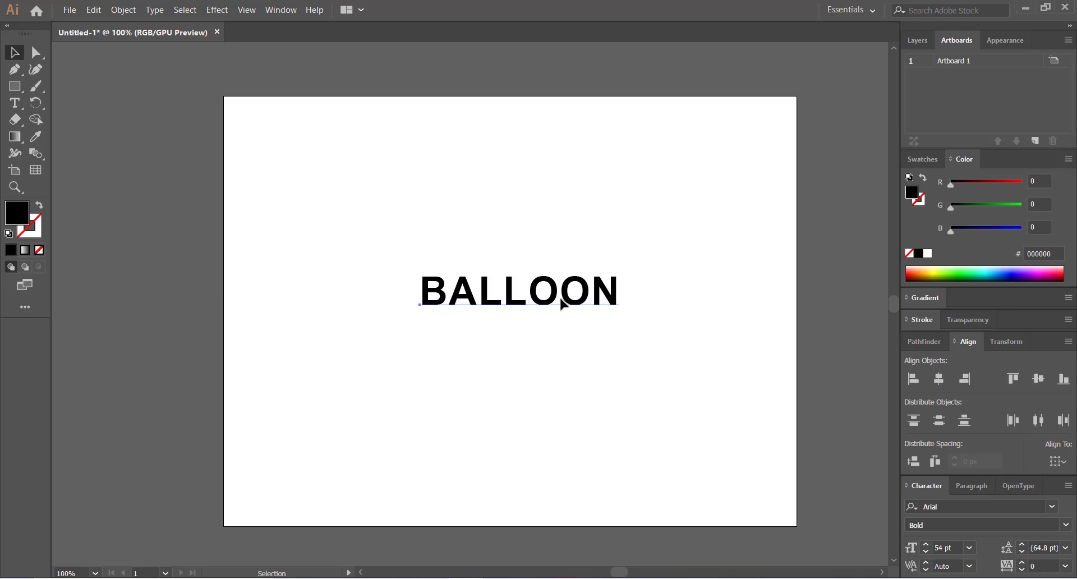
- Shift the BALLOON text slightly down and enlarge it proportionally about its centre to 68.25 pt
{"action": "left_click_drag", "start_coordinate": [577, 286], "coordinate": [577, 291]}
{"action": "left_click_drag", "start_coordinate": [468, 175], "coordinate": [563, 264]}
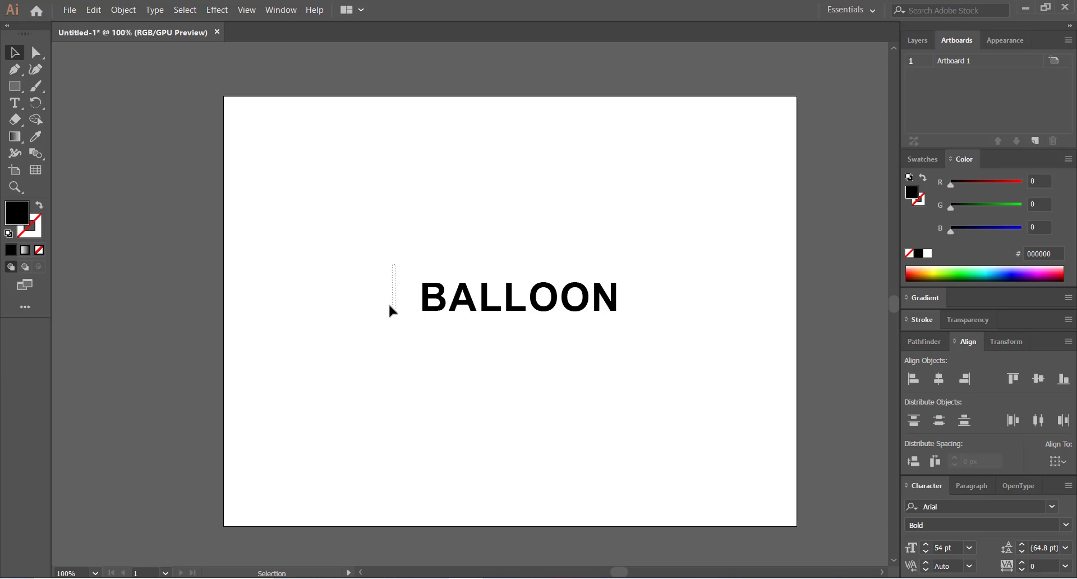
{"action": "left_click", "coordinate": [479, 315]}
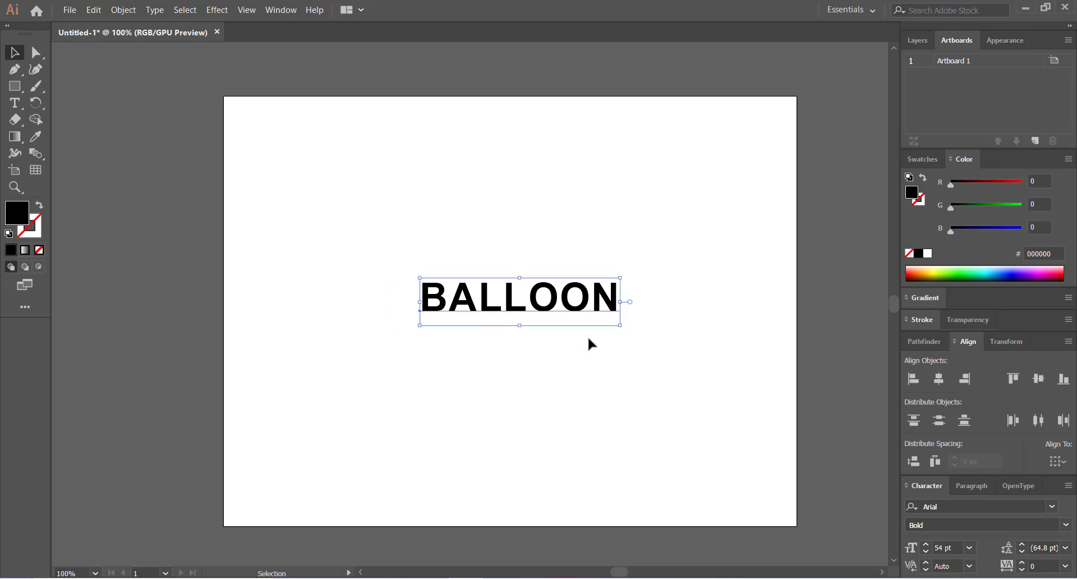
{"action": "left_click_drag", "start_coordinate": [621, 329], "coordinate": [645, 339]}
{"action": "left_click", "coordinate": [498, 415]}
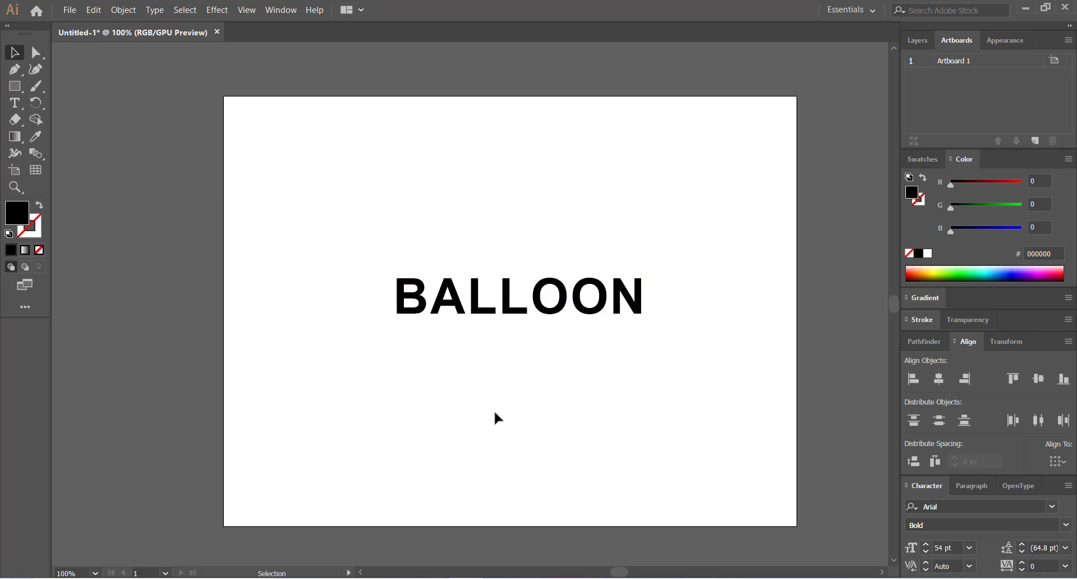
- Set the font of the BALLOON text to Fonseca Bold
{"action": "left_click_drag", "start_coordinate": [474, 426], "coordinate": [500, 419]}
{"action": "left_click", "coordinate": [516, 308]}
{"action": "left_click_drag", "start_coordinate": [516, 308], "coordinate": [518, 312]}
{"action": "left_click", "coordinate": [471, 372]}
{"action": "left_click", "coordinate": [518, 305]}
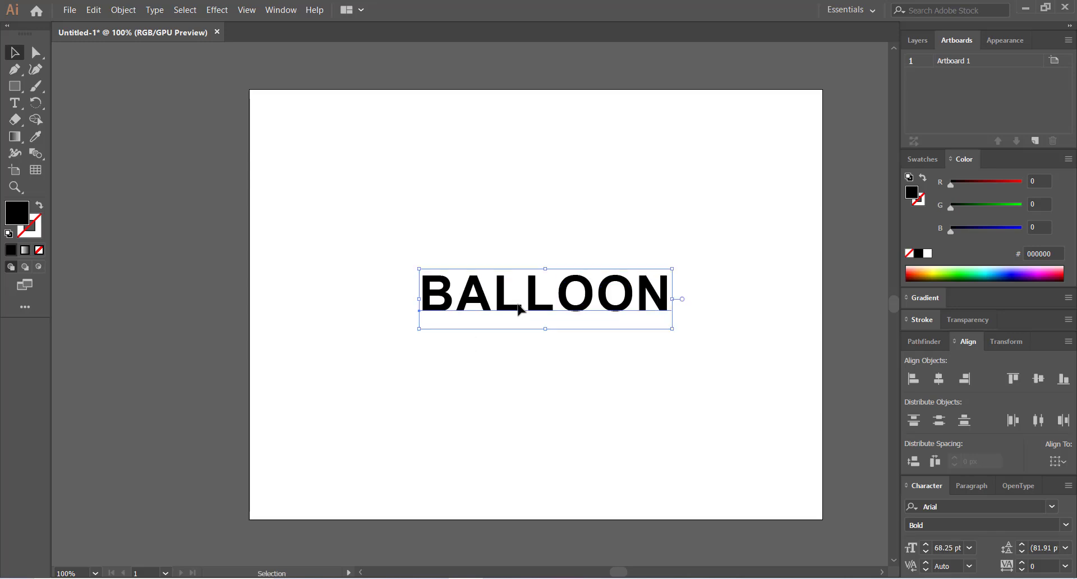
{"action": "left_click", "coordinate": [1054, 508]}
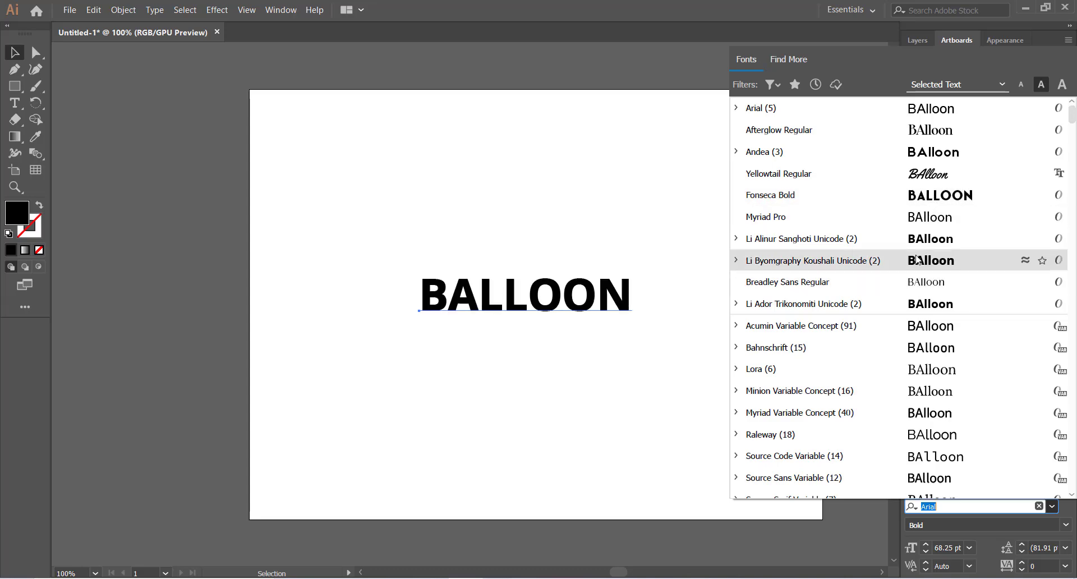
{"action": "left_click", "coordinate": [931, 196]}
- Duplicate the BALLOON text into a grid of two columns and three rows across the artboard
{"action": "left_click_drag", "start_coordinate": [446, 303], "coordinate": [613, 225]}
{"action": "left_click", "coordinate": [321, 250]}
{"action": "key", "text": "ctrl+a"}
{"action": "left_click_drag", "start_coordinate": [346, 300], "coordinate": [633, 186]}
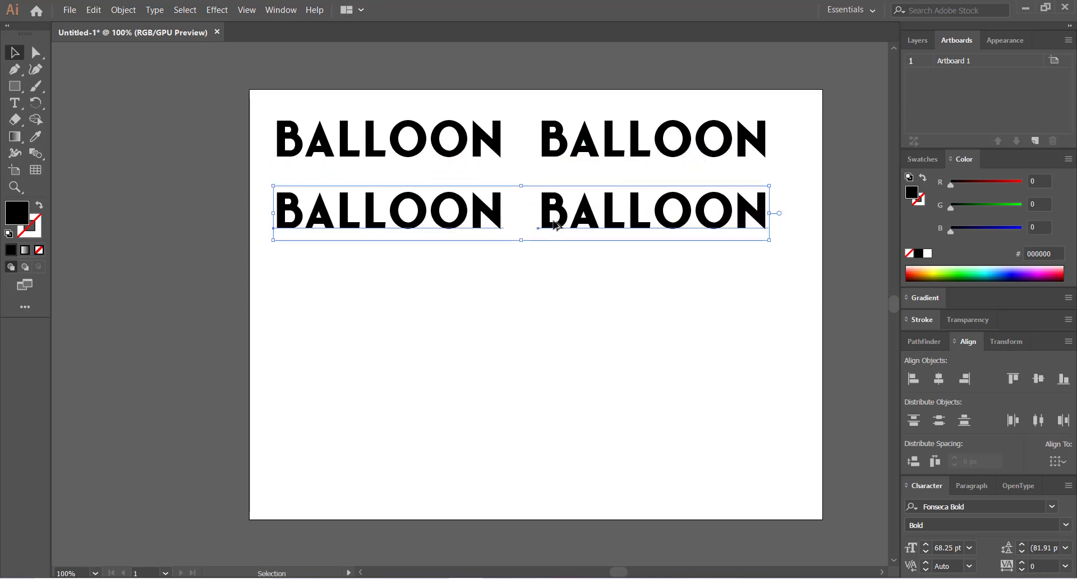
{"action": "left_click_drag", "start_coordinate": [549, 221], "coordinate": [547, 285]}
{"action": "left_click_drag", "start_coordinate": [348, 404], "coordinate": [554, 190]}
- Set the font of the top-right BALLOON copy to Andea Clean
{"action": "left_click", "coordinate": [542, 167]}
{"action": "left_click", "coordinate": [563, 202]}
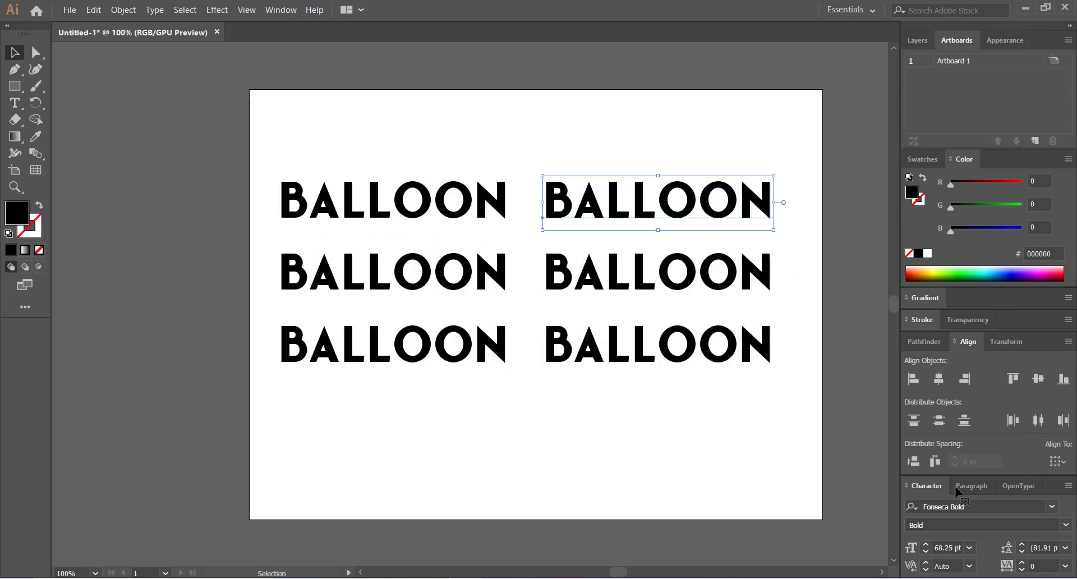
{"action": "left_click", "coordinate": [1051, 506]}
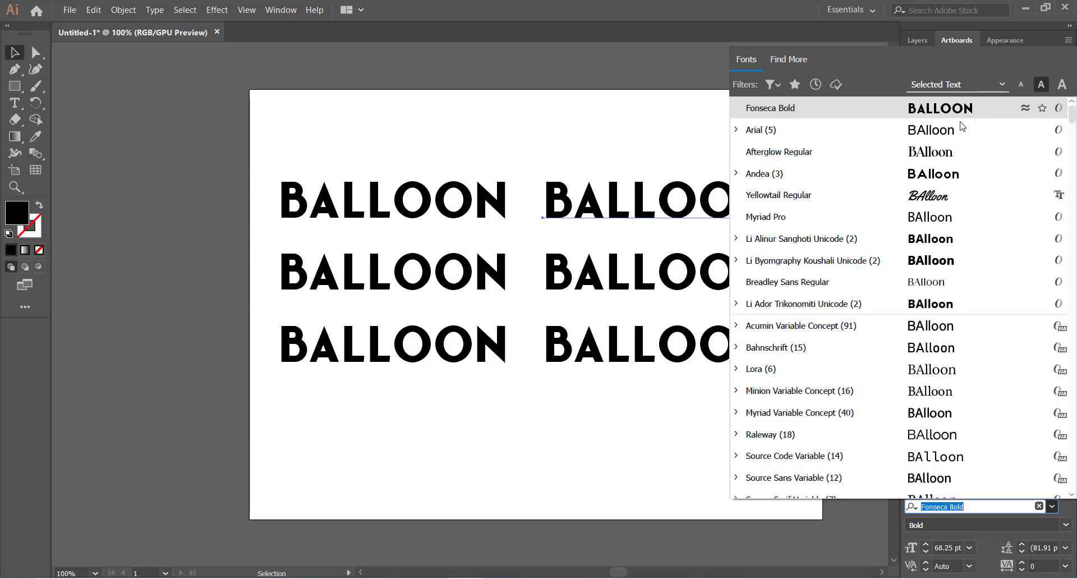
{"action": "left_click", "coordinate": [954, 174]}
{"action": "left_click", "coordinate": [515, 155]}
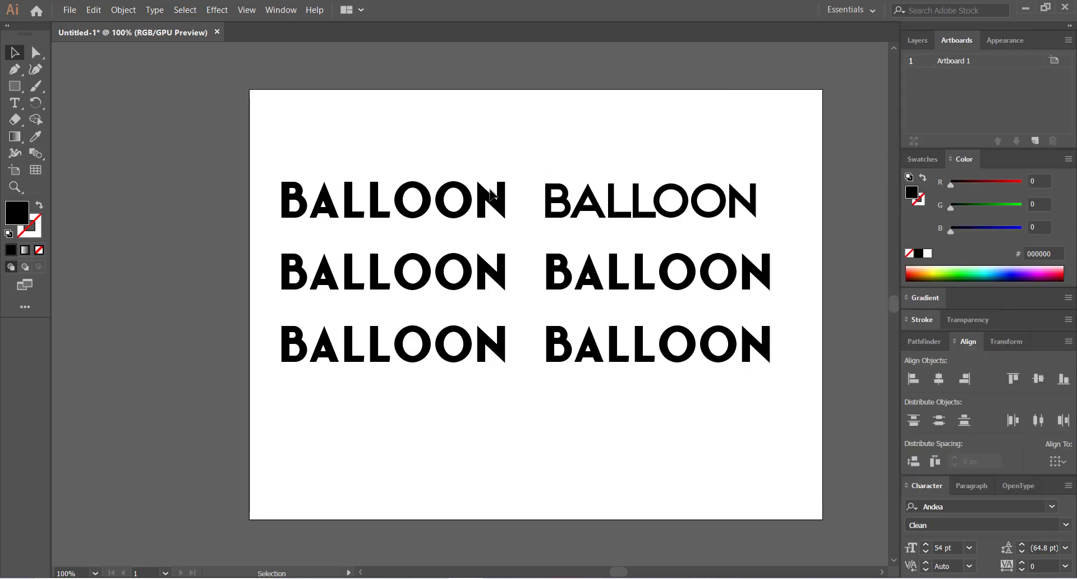
- Set the middle-left BALLOON copy to the Adam Bold font and turn off All Caps for it
{"action": "left_click", "coordinate": [463, 276]}
{"action": "left_click", "coordinate": [1052, 507]}
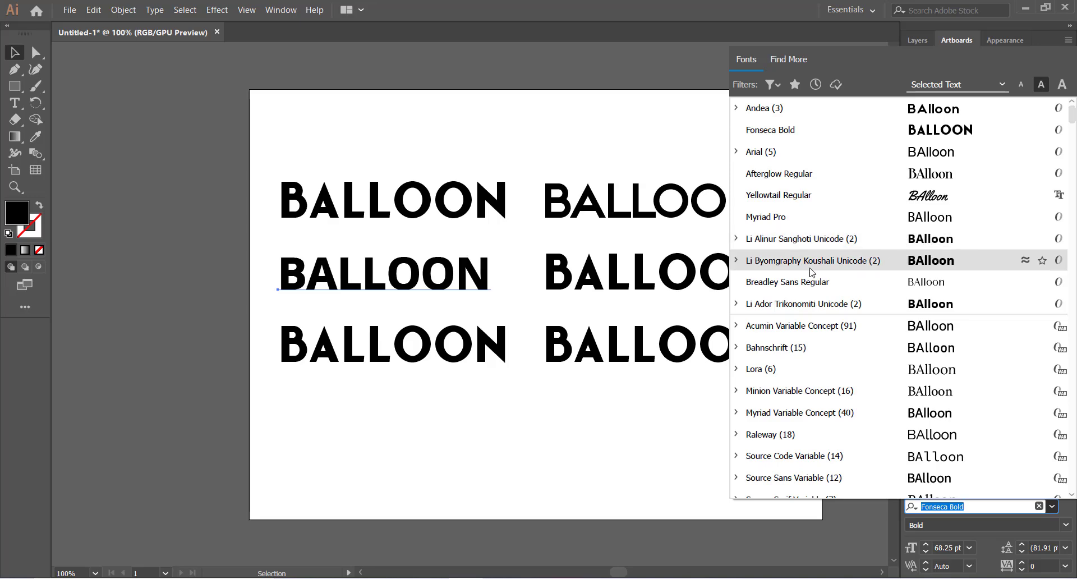
{"action": "scroll", "coordinate": [904, 305], "scroll_direction": "down", "scroll_amount": 4}
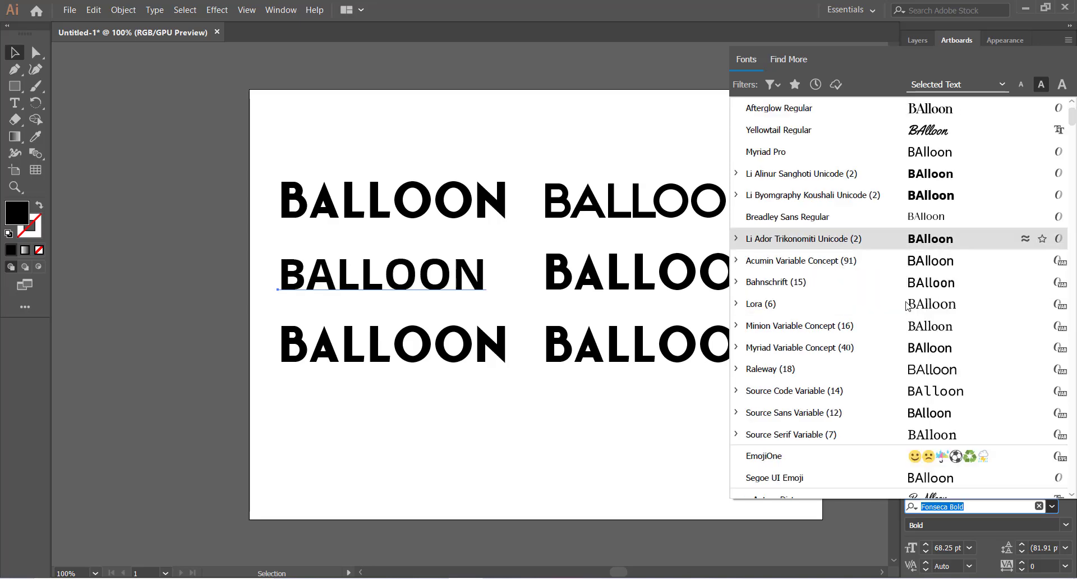
{"action": "scroll", "coordinate": [906, 306], "scroll_direction": "down", "scroll_amount": 1}
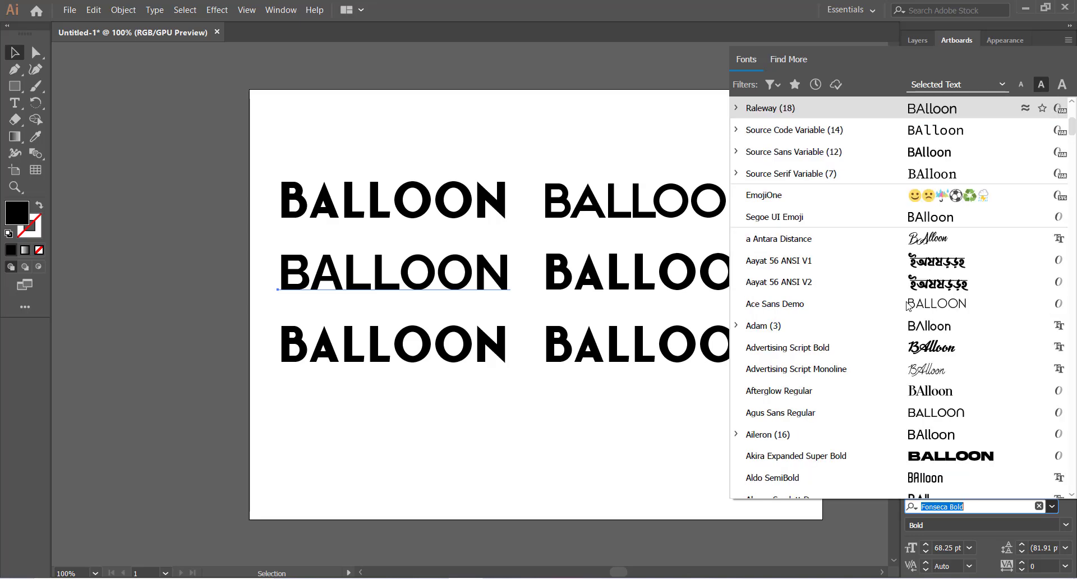
{"action": "left_click", "coordinate": [926, 333]}
{"action": "left_click", "coordinate": [1069, 486]}
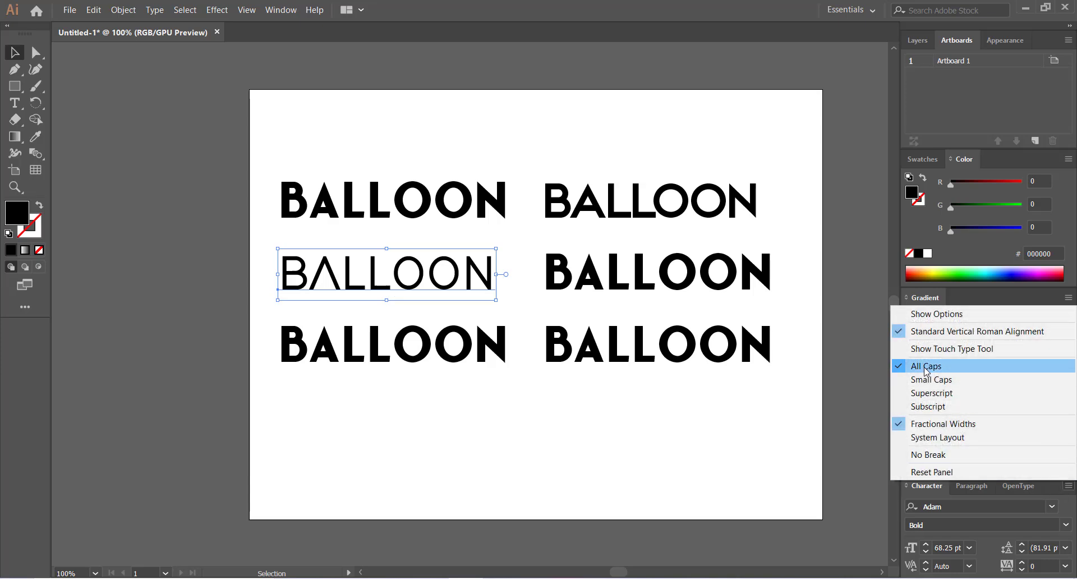
{"action": "left_click", "coordinate": [927, 366]}
{"action": "left_click", "coordinate": [465, 336]}
{"action": "left_click", "coordinate": [594, 277]}
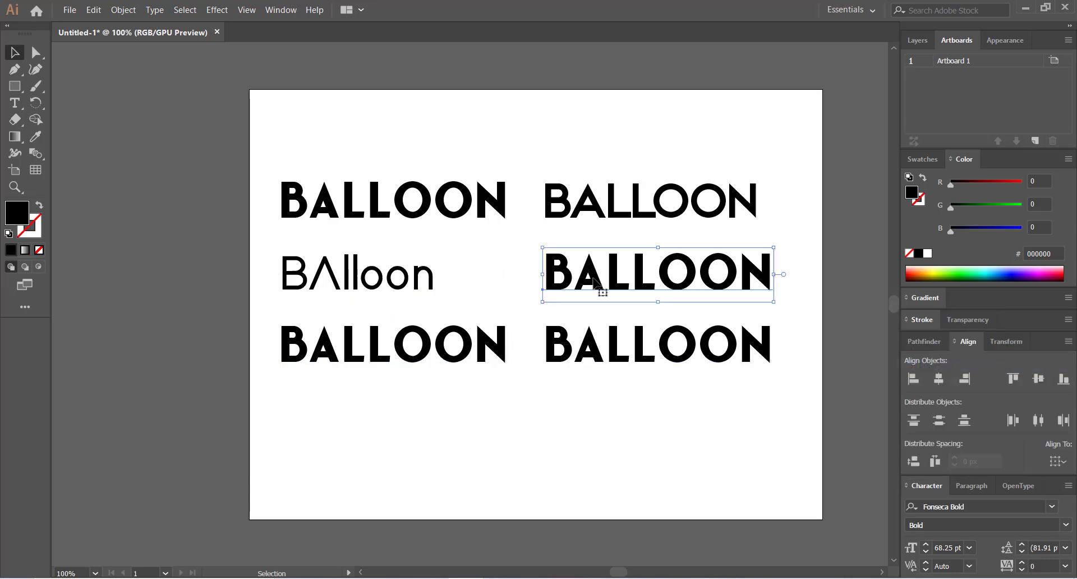
{"action": "left_click", "coordinate": [1068, 486]}
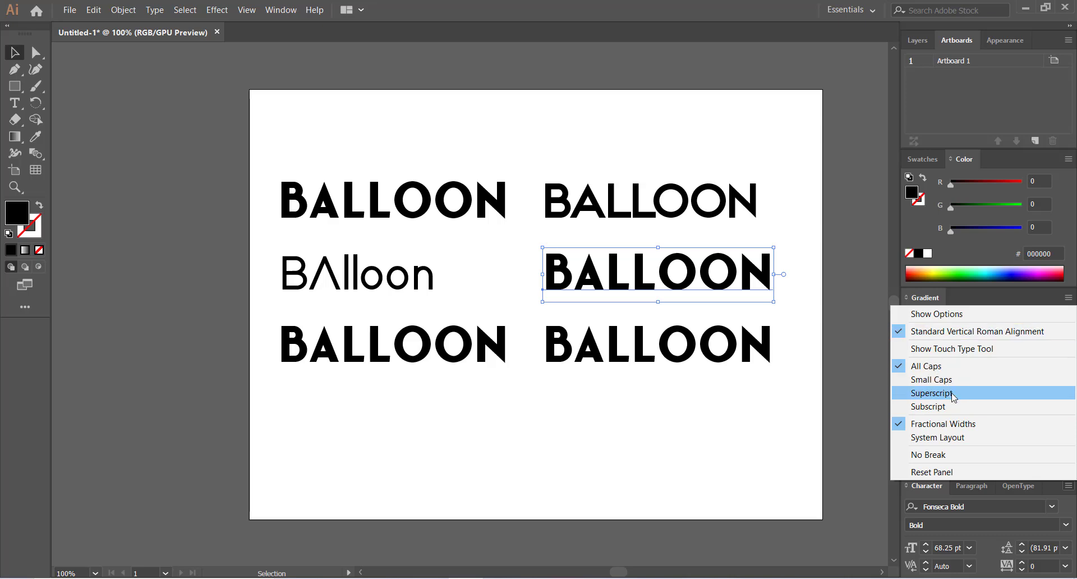
{"action": "left_click", "coordinate": [730, 443]}
- Set the font of the middle-right BALLOON copy to Aquino Demo
{"action": "left_click", "coordinate": [634, 275]}
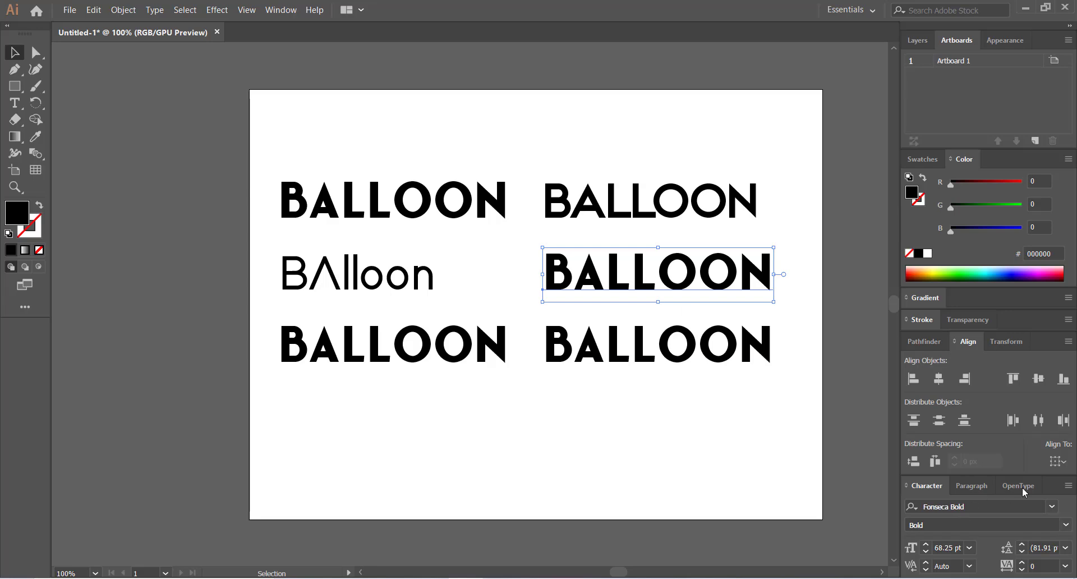
{"action": "left_click", "coordinate": [1052, 506]}
{"action": "scroll", "coordinate": [998, 353], "scroll_direction": "down", "scroll_amount": 6}
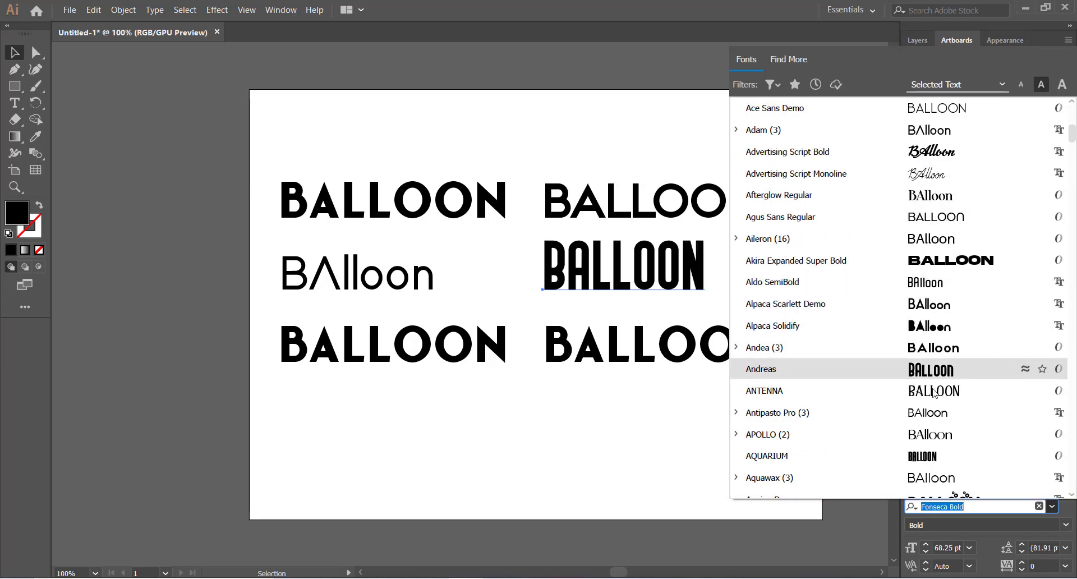
{"action": "scroll", "coordinate": [837, 353], "scroll_direction": "down", "scroll_amount": 4}
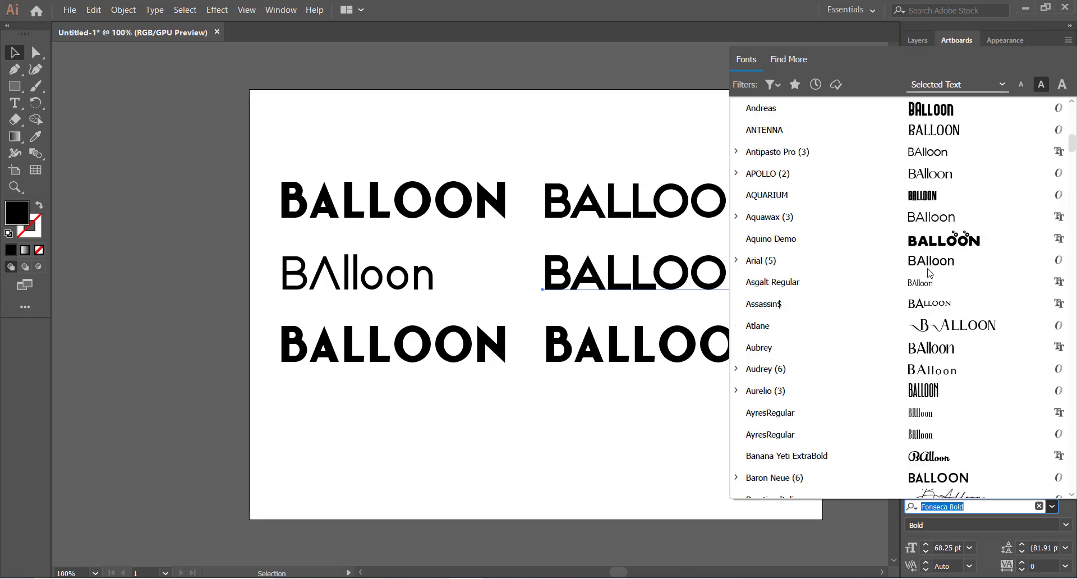
{"action": "left_click", "coordinate": [820, 242]}
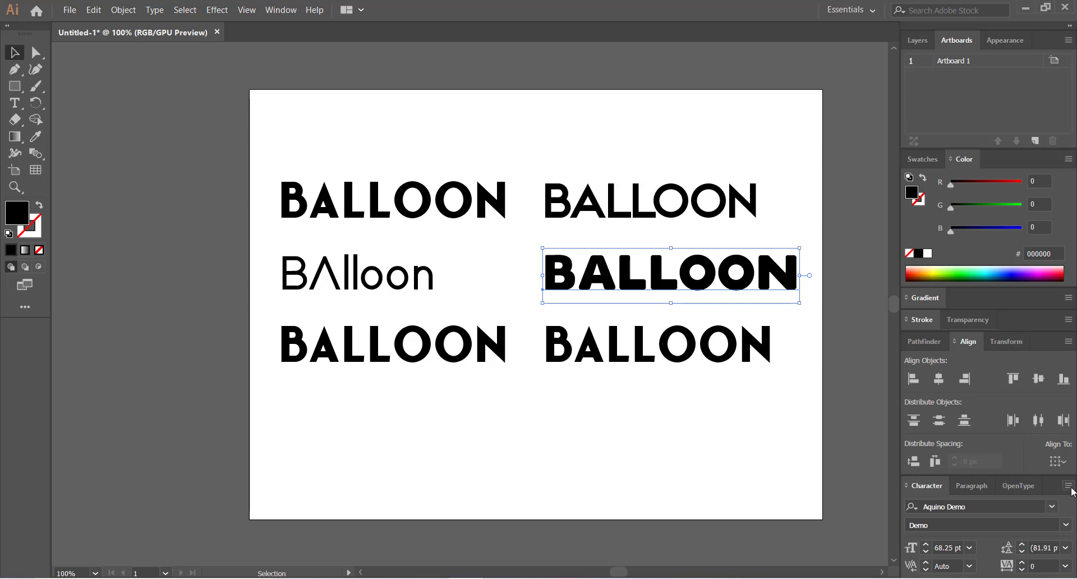
- Turn off All Caps for the Aquino Demo copy and scale it down slightly about its centre
{"action": "left_click", "coordinate": [1068, 486]}
{"action": "left_click", "coordinate": [928, 366]}
{"action": "left_click", "coordinate": [700, 406]}
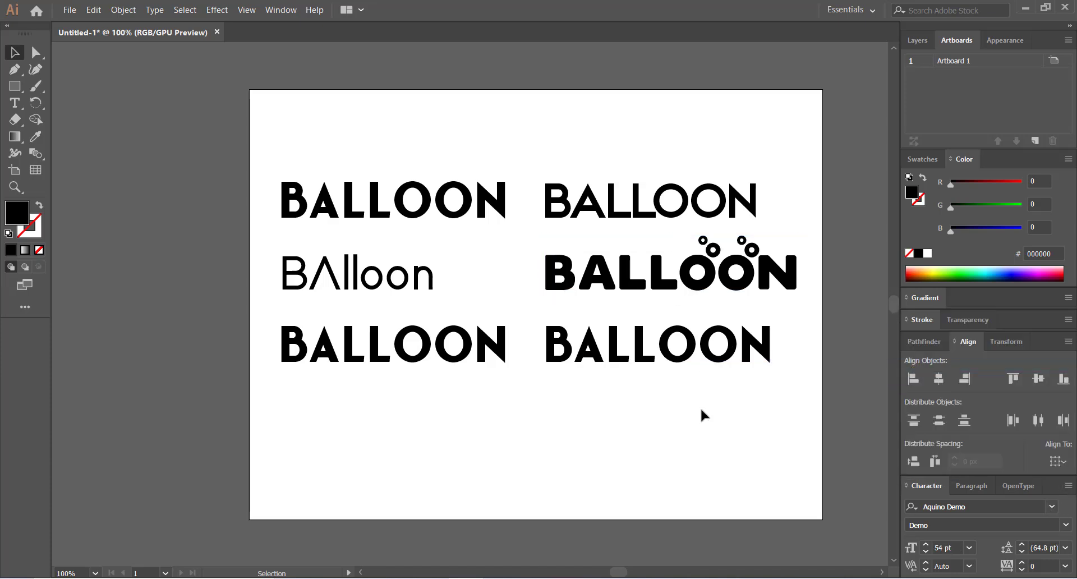
{"action": "left_click", "coordinate": [624, 251]}
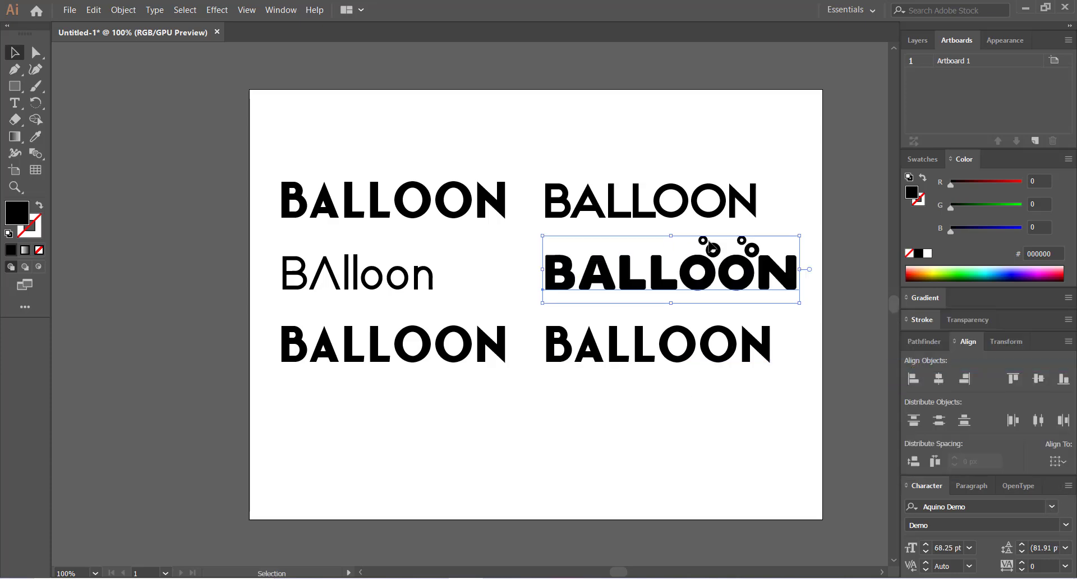
{"action": "left_click_drag", "start_coordinate": [543, 236], "coordinate": [563, 282]}
- Set the bottom-left BALLOON copy to the Cocogoose DemiBold font and turn off All Caps for it
{"action": "left_click", "coordinate": [358, 373]}
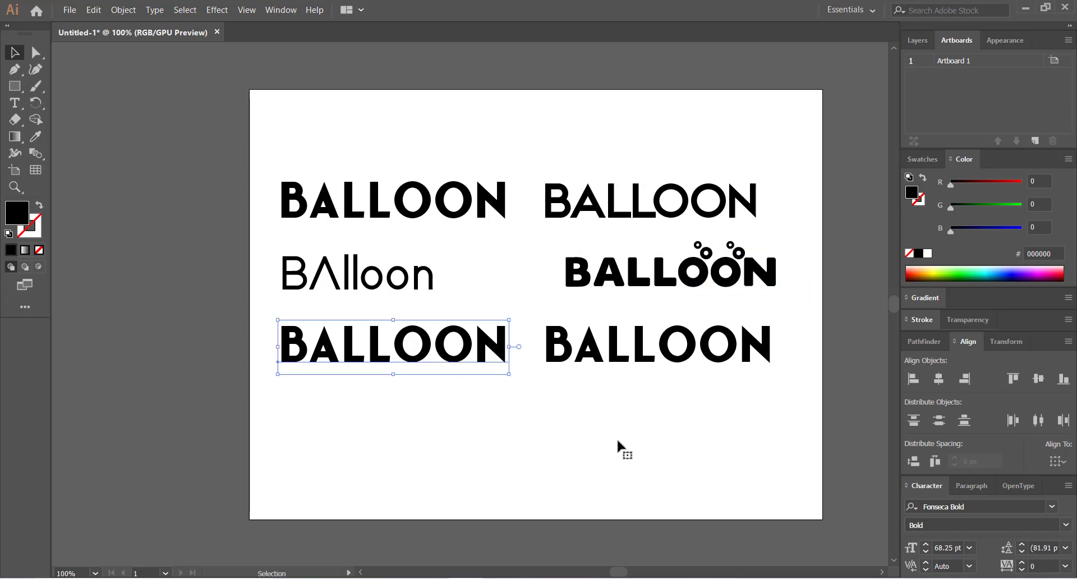
{"action": "left_click", "coordinate": [1052, 507]}
{"action": "scroll", "coordinate": [1034, 365], "scroll_direction": "down", "scroll_amount": 6}
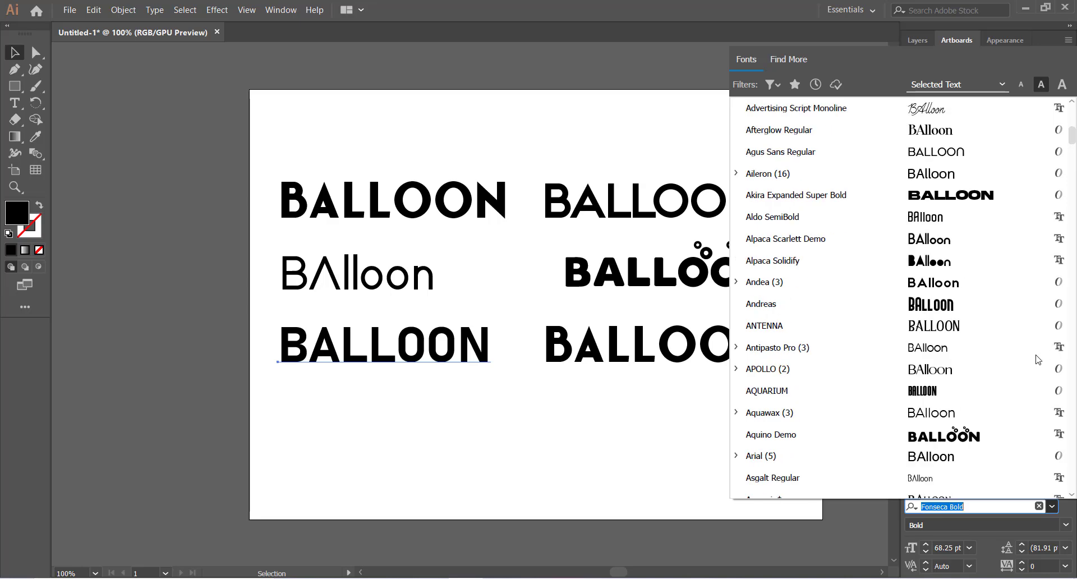
{"action": "scroll", "coordinate": [1030, 352], "scroll_direction": "down", "scroll_amount": 10}
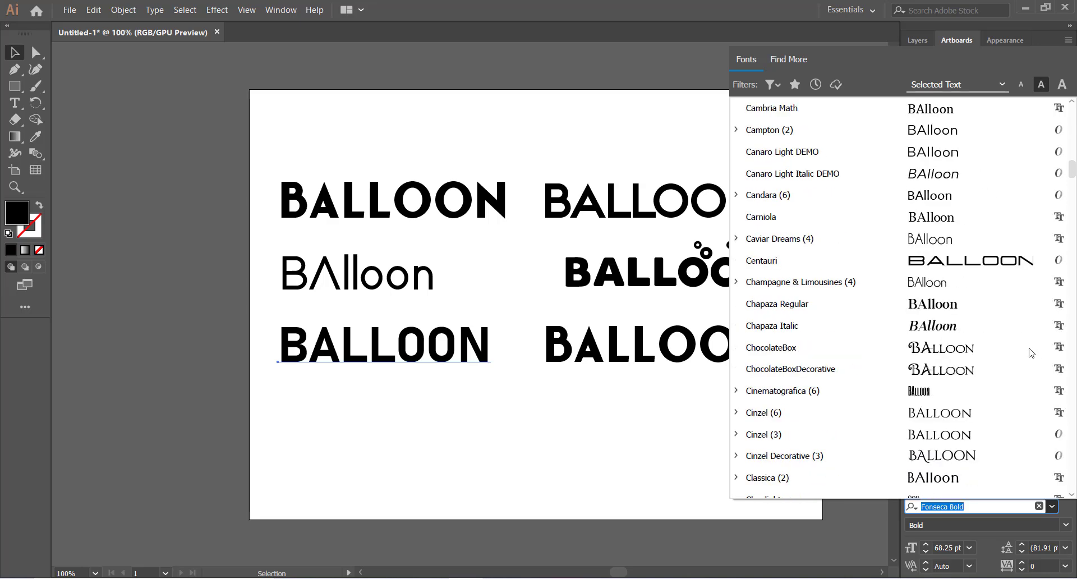
{"action": "scroll", "coordinate": [1031, 352], "scroll_direction": "down", "scroll_amount": 4}
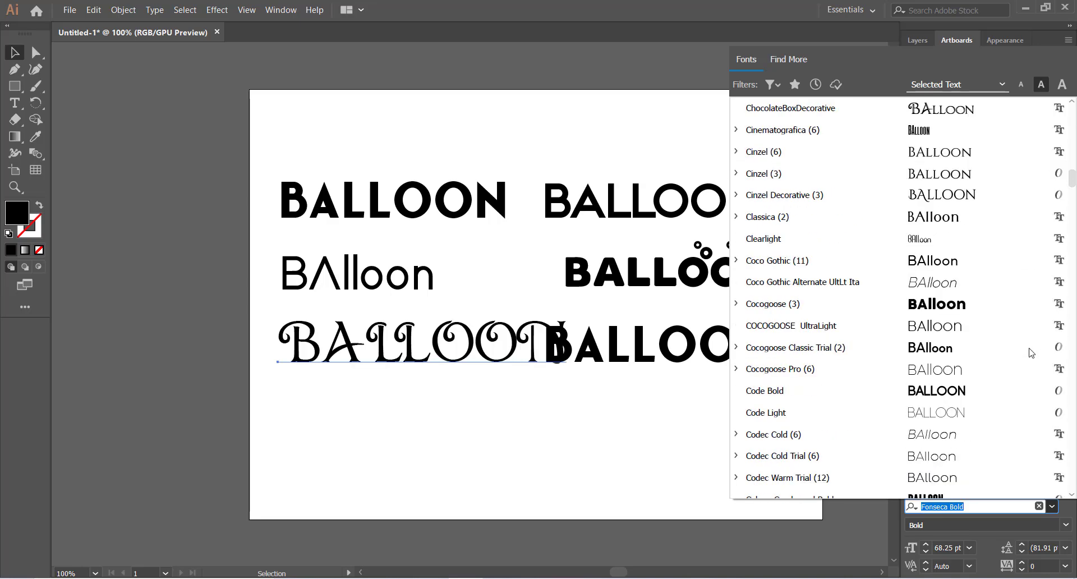
{"action": "left_click", "coordinate": [947, 313]}
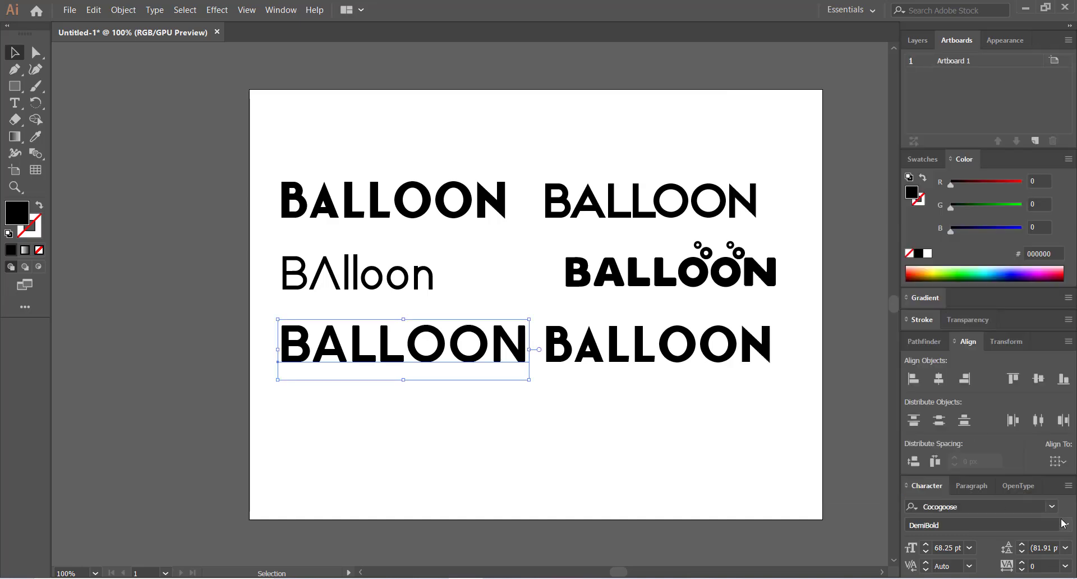
{"action": "left_click", "coordinate": [1067, 486]}
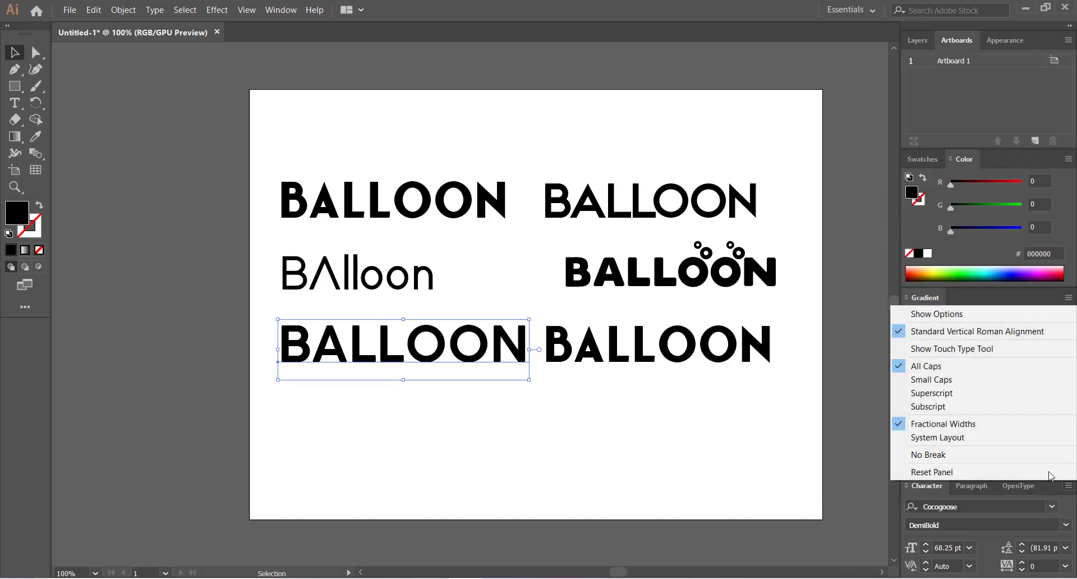
{"action": "left_click", "coordinate": [926, 365]}
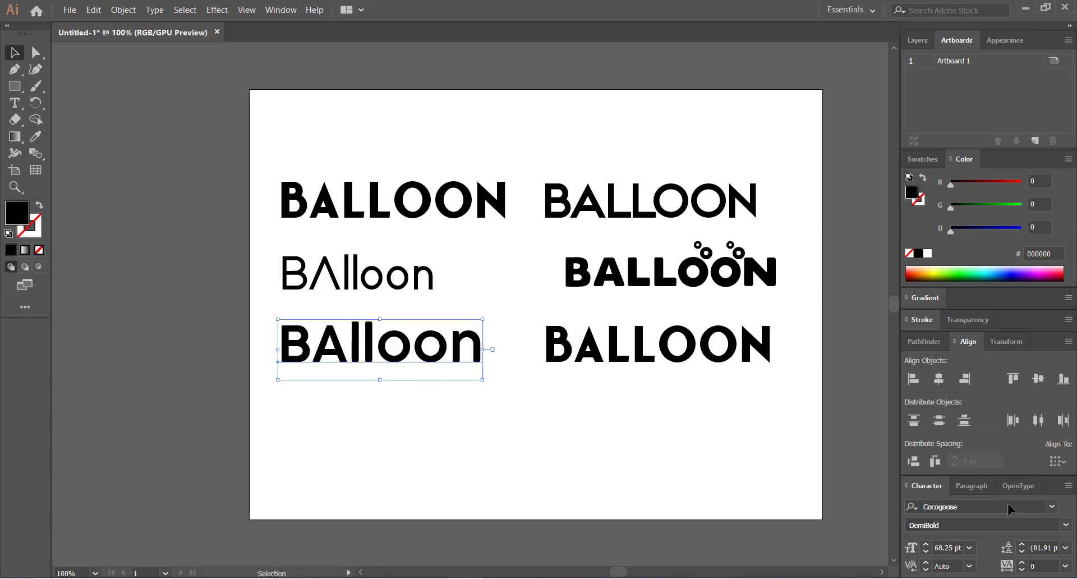
{"action": "left_click", "coordinate": [1066, 525]}
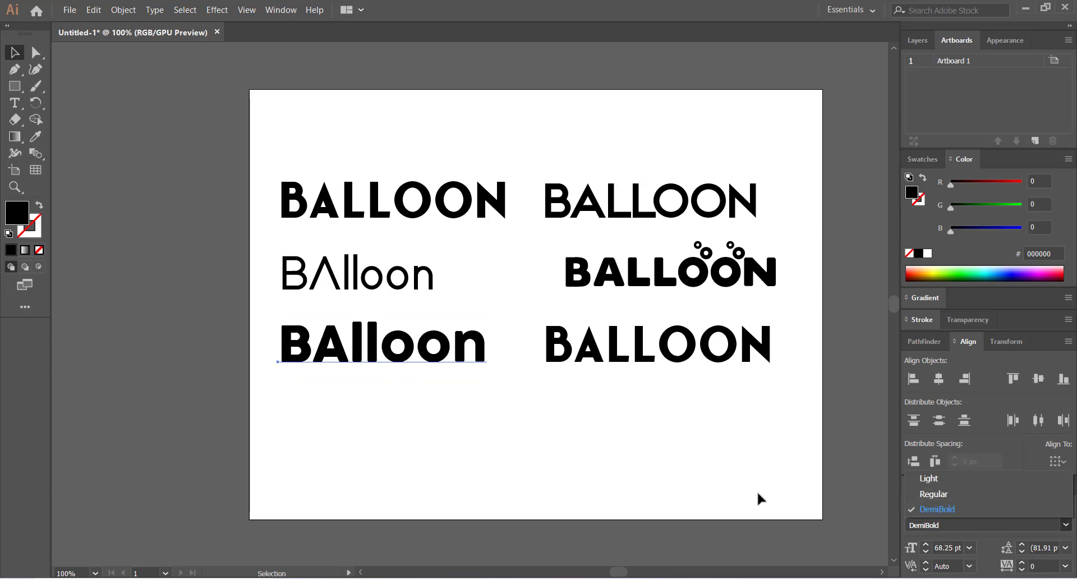
{"action": "left_click", "coordinate": [601, 448]}
{"action": "left_click", "coordinate": [442, 419]}
{"action": "left_click", "coordinate": [364, 363]}
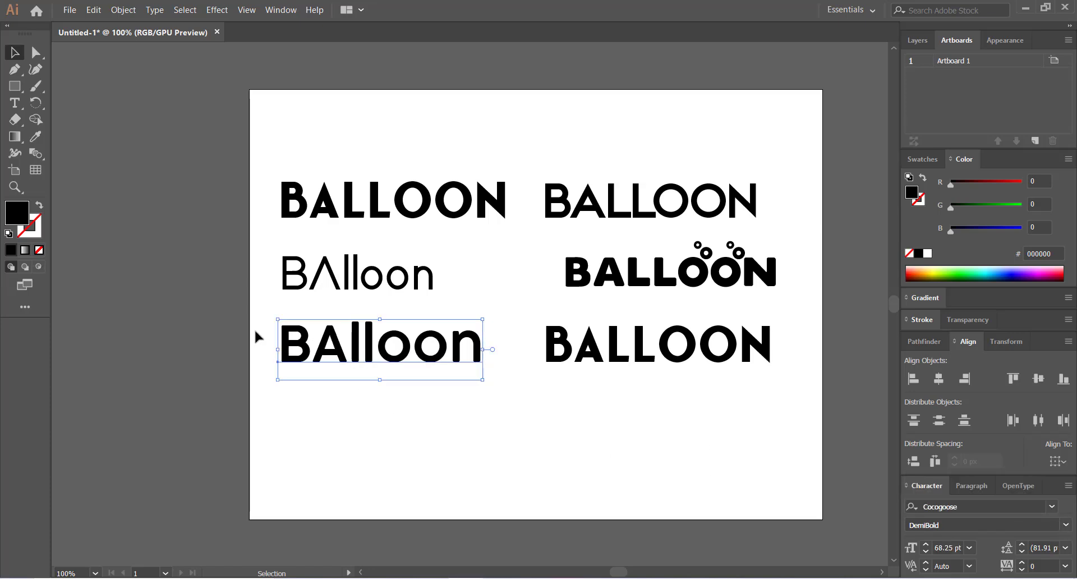
{"action": "left_click", "coordinate": [589, 417]}
- Search the fonts for "mont" and preview the Montserrat styles on the bottom-right BALLOON copy
{"action": "left_click", "coordinate": [593, 356]}
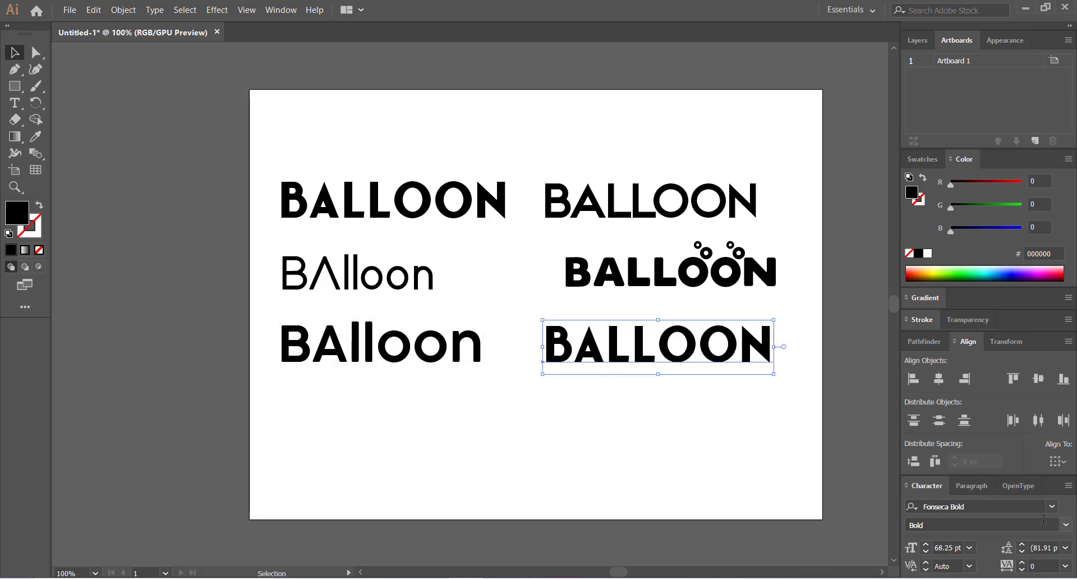
{"action": "left_click", "coordinate": [1007, 502]}
{"action": "type", "text": "mont"}
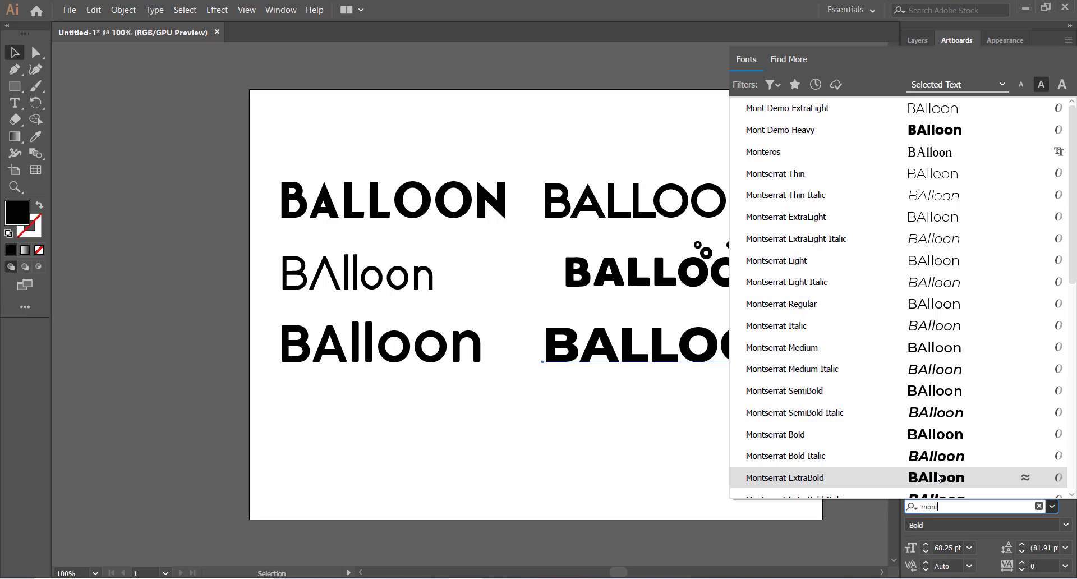
{"action": "scroll", "coordinate": [938, 477], "scroll_direction": "down", "scroll_amount": 2}
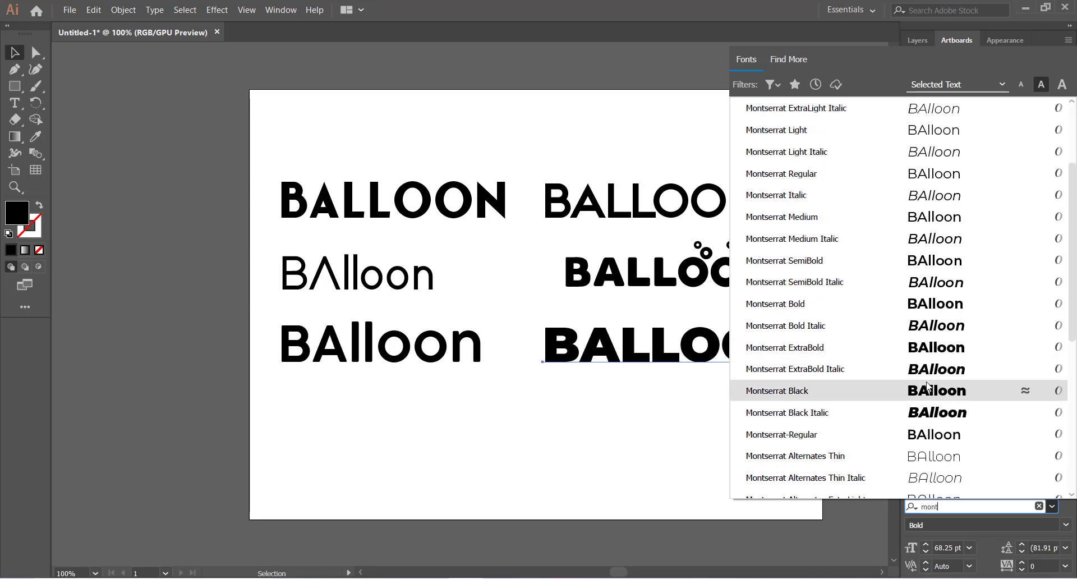
{"action": "scroll", "coordinate": [931, 347], "scroll_direction": "down", "scroll_amount": 5}
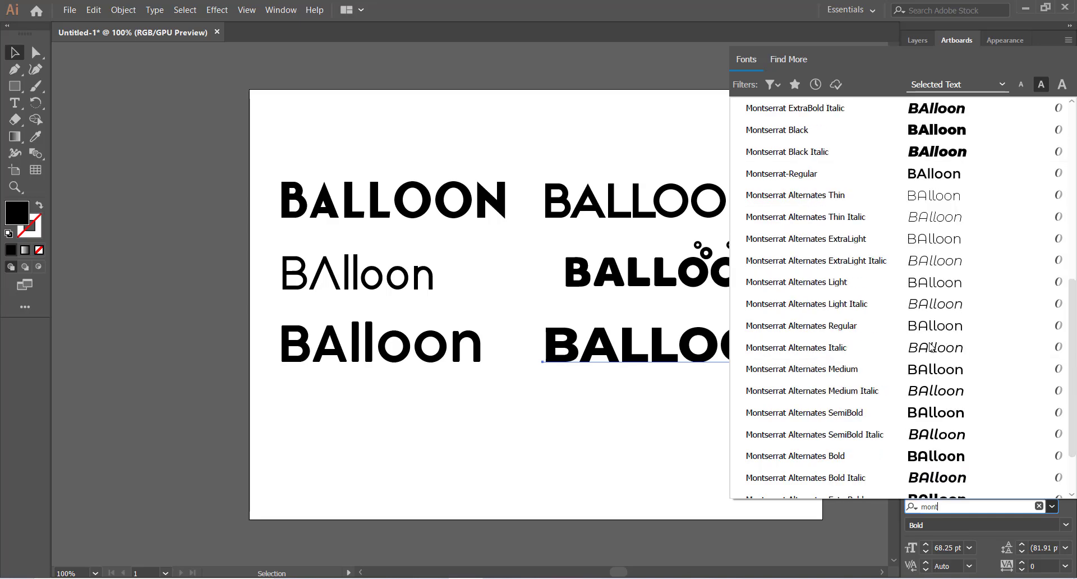
{"action": "key", "text": "BackSpace"}
{"action": "key", "text": "BackSpace"}
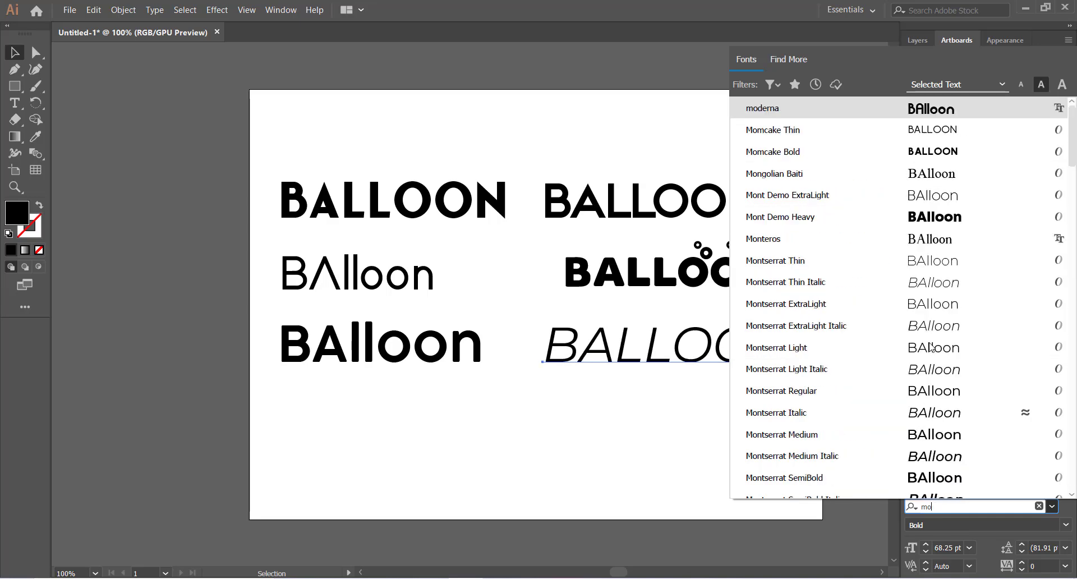
{"action": "type", "text": "qo"}
{"action": "key", "text": "BackSpace"}
{"action": "key", "text": "BackSpace"}
{"action": "key", "text": "BackSpace"}
{"action": "key", "text": "BackSpace"}
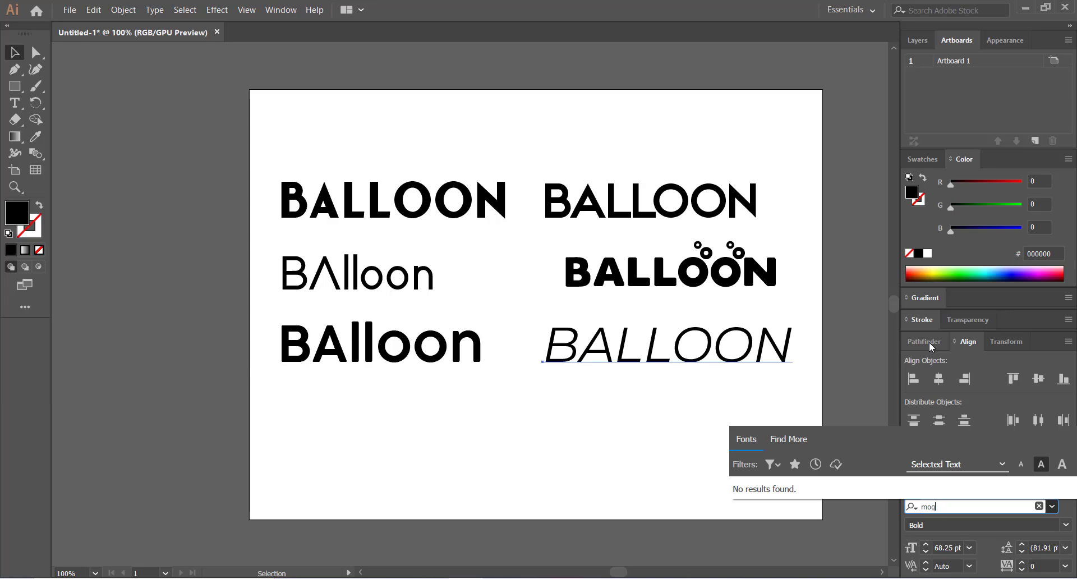
- Set the bottom-right BALLOON copy to the Gontserrat Bold font
{"action": "type", "text": "gont"}
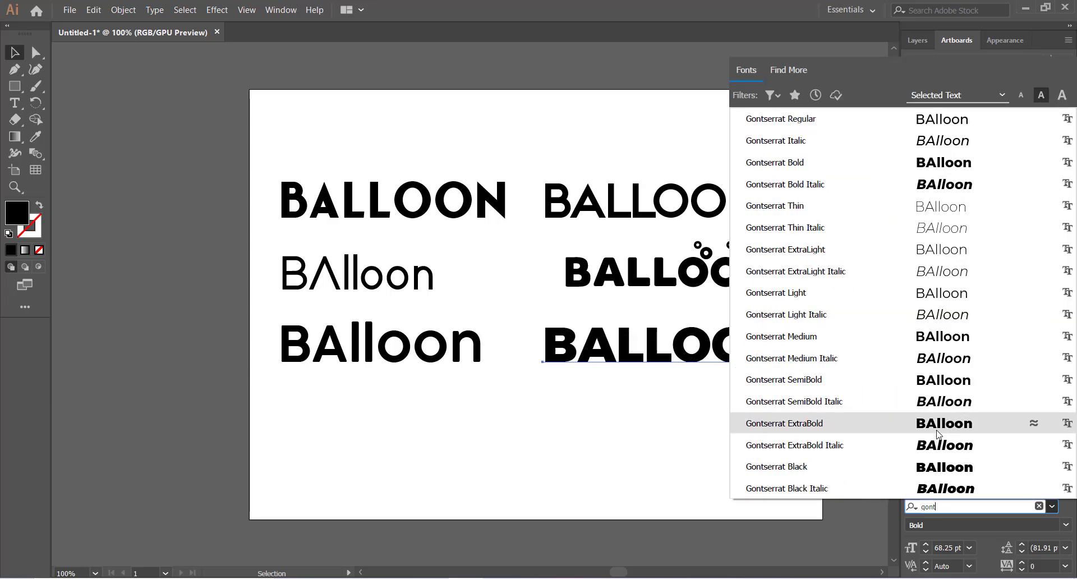
{"action": "left_click", "coordinate": [826, 174]}
{"action": "left_click", "coordinate": [590, 459]}
- Scale the Gontserrat BALLOON copy down about its centre to 54 pt
{"action": "left_click", "coordinate": [640, 362]}
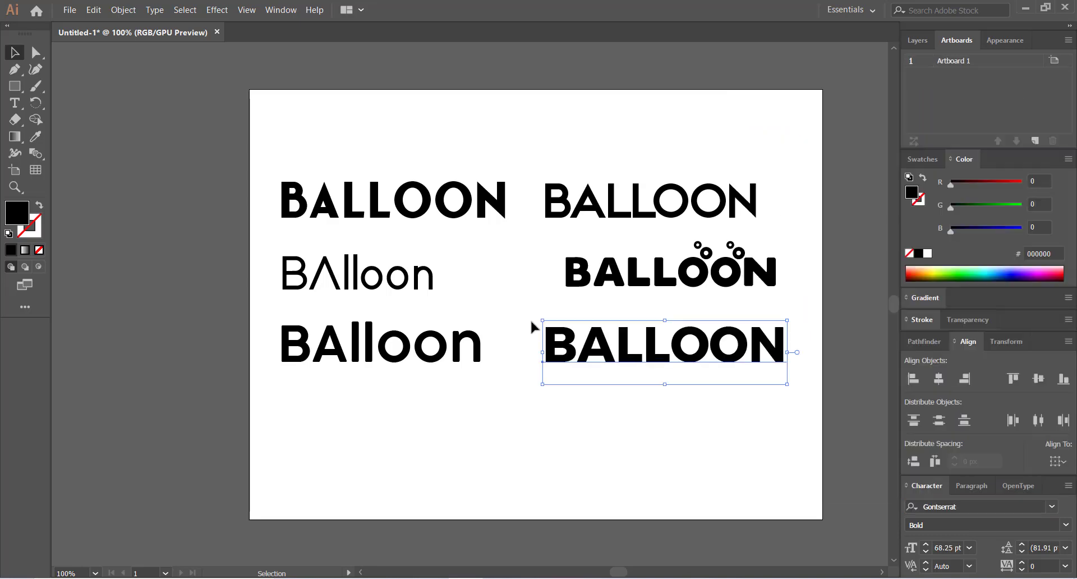
{"action": "left_click_drag", "start_coordinate": [542, 320], "coordinate": [572, 331]}
{"action": "left_click", "coordinate": [499, 352]}
{"action": "left_click_drag", "start_coordinate": [442, 126], "coordinate": [747, 439]}
{"action": "left_click", "coordinate": [552, 446]}
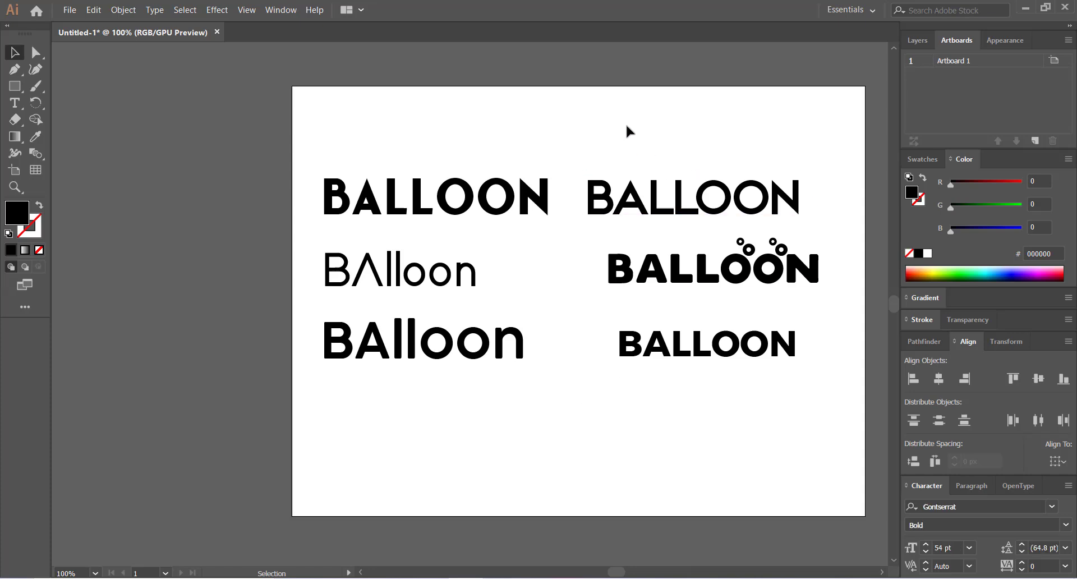
- Delete the middle-right BALLOON copy set in Aquino Demo
{"action": "left_click", "coordinate": [468, 284]}
{"action": "left_click", "coordinate": [477, 470]}
{"action": "left_click_drag", "start_coordinate": [649, 292], "coordinate": [652, 294]}
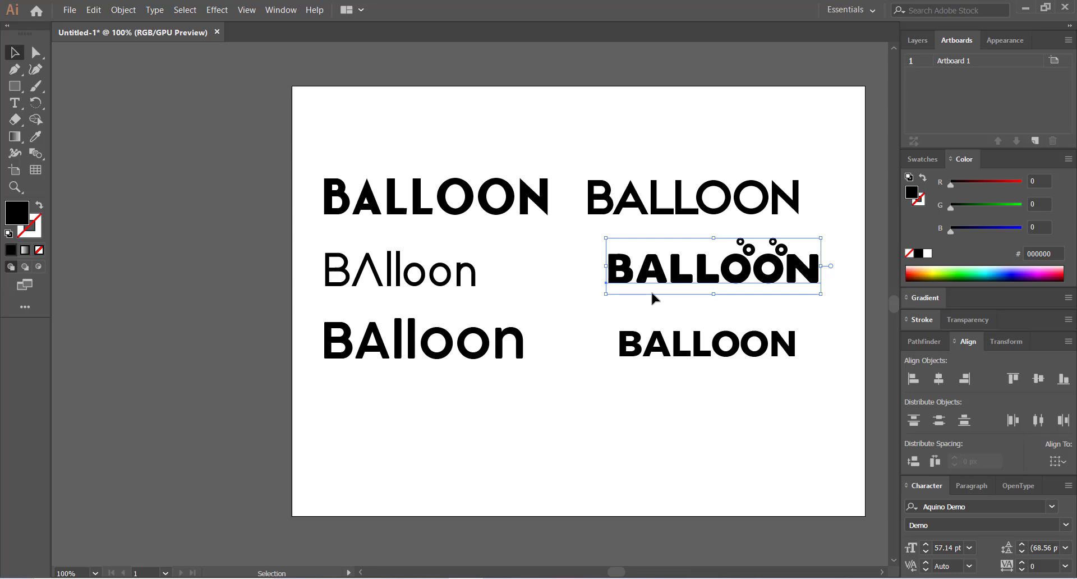
{"action": "key", "text": "Delete"}
- Turn off All Caps for the top-right BALLOON copy set in Andea
{"action": "left_click", "coordinate": [695, 222]}
{"action": "left_click", "coordinate": [1069, 485]}
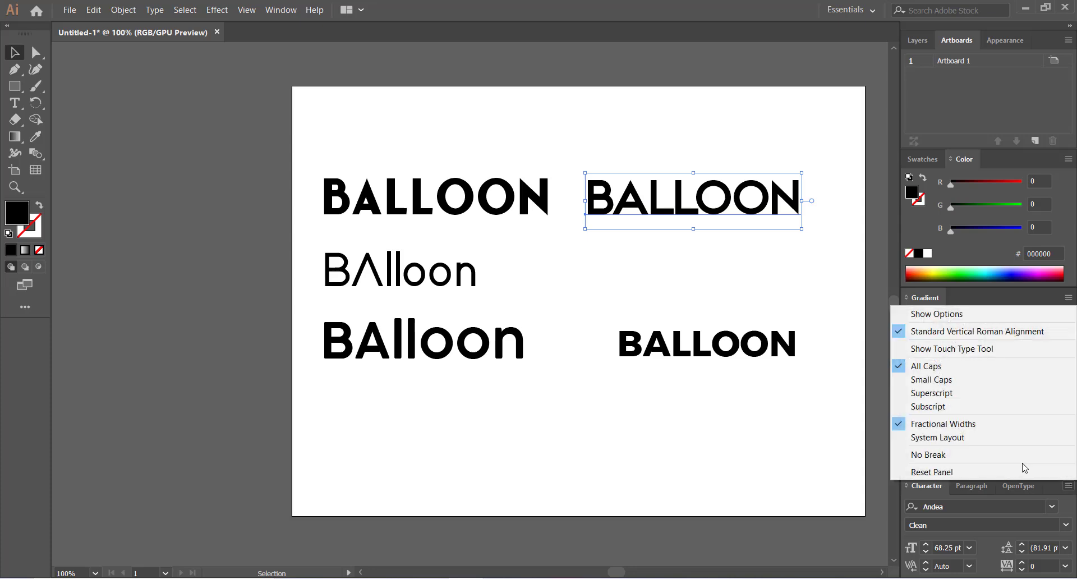
{"action": "left_click", "coordinate": [1001, 365]}
{"action": "left_click", "coordinate": [572, 270]}
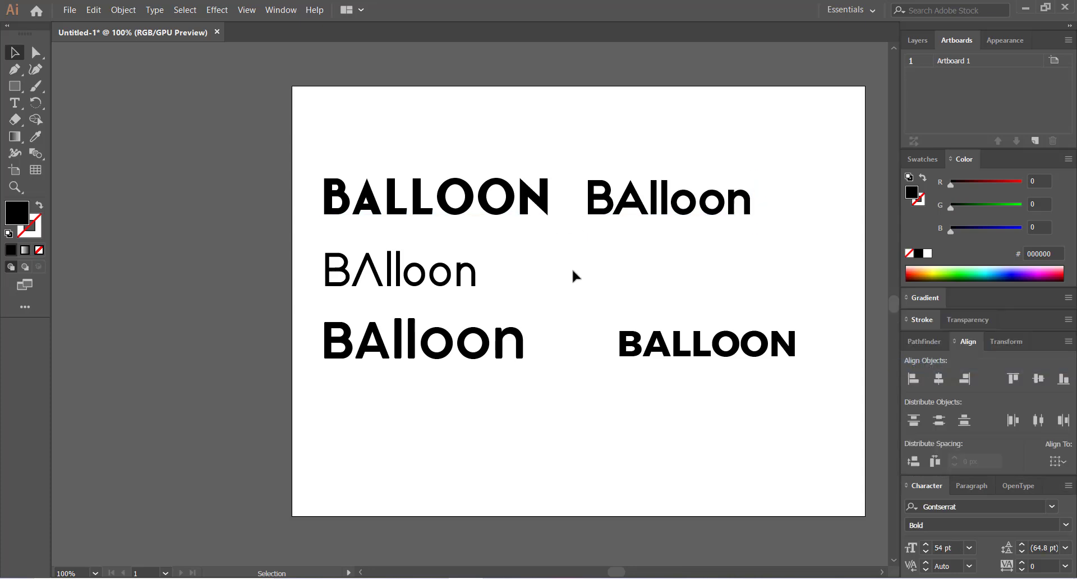
- Replace the capital A in the top-right Andea copy with a lowercase "a" so it reads Balloon
{"action": "key", "text": "t"}
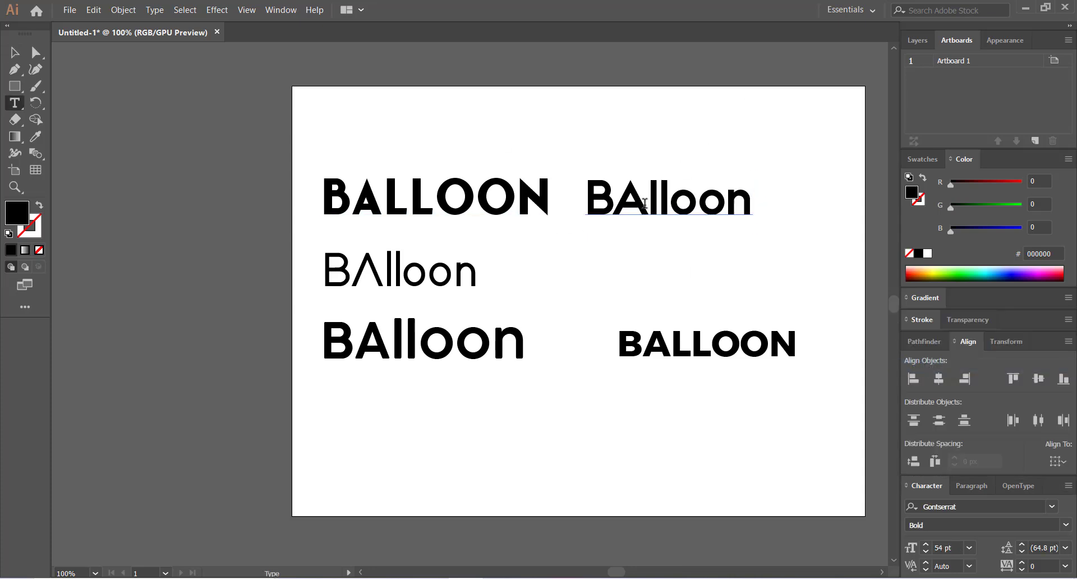
{"action": "left_click", "coordinate": [643, 203]}
{"action": "key", "text": "BackSpace"}
{"action": "type", "text": "a"}
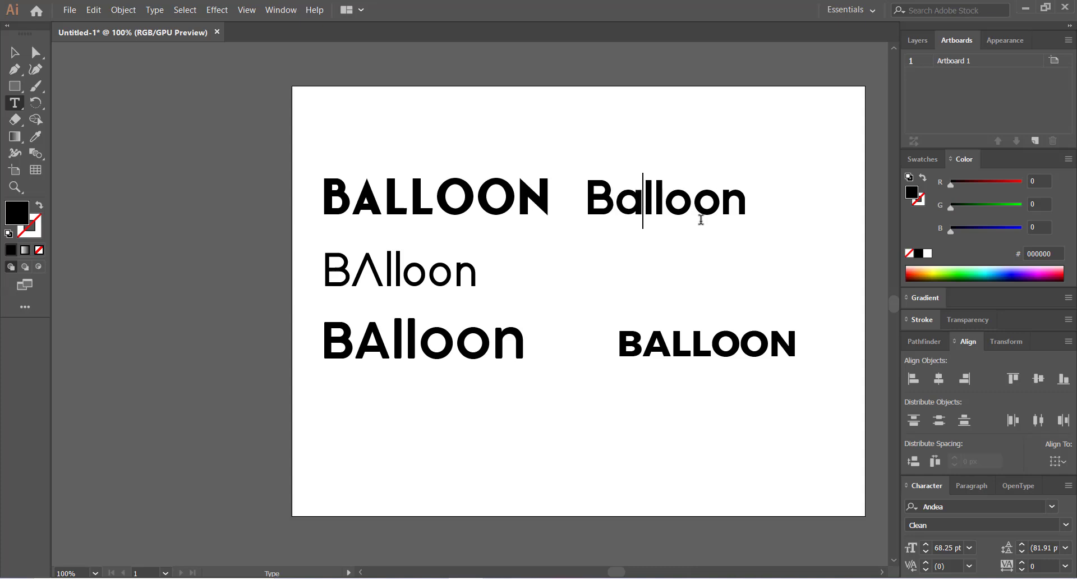
{"action": "key", "text": "Escape"}
{"action": "left_click", "coordinate": [540, 80]}
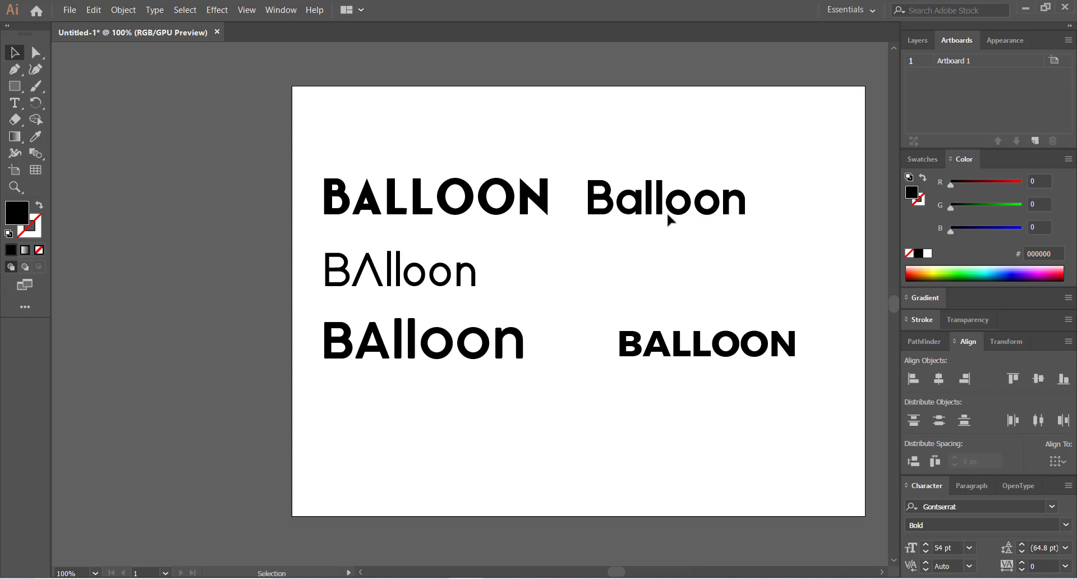
- Move the top-right Balloon copy slightly right so it sits above the Gontserrat BALLOON copy
{"action": "left_click", "coordinate": [691, 213]}
{"action": "left_click", "coordinate": [617, 300]}
{"action": "left_click_drag", "start_coordinate": [645, 207], "coordinate": [680, 208]}
{"action": "left_click", "coordinate": [537, 254]}
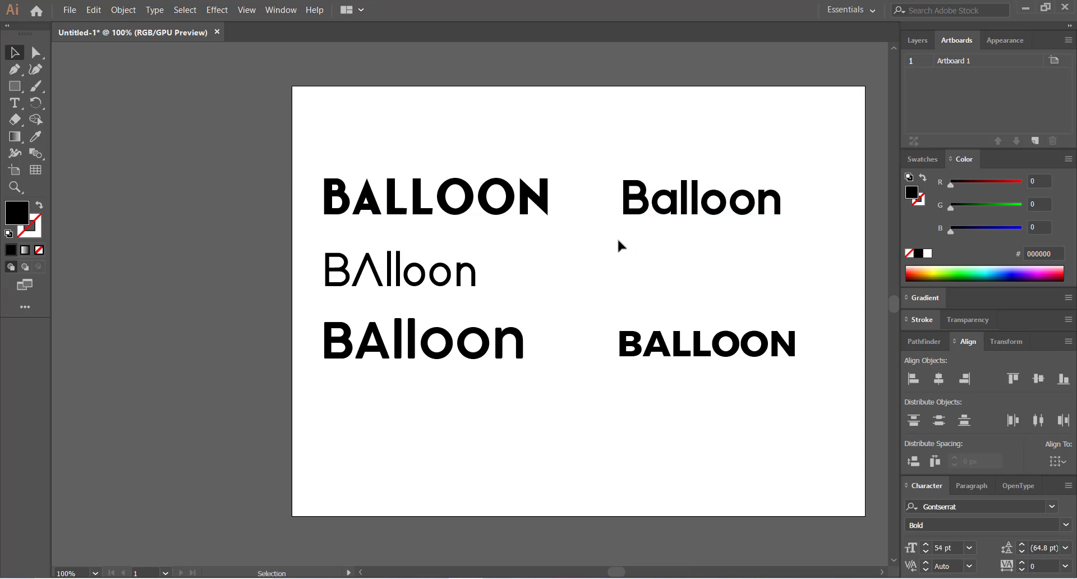
{"action": "left_click", "coordinate": [687, 224]}
{"action": "left_click", "coordinate": [623, 274]}
{"action": "left_click", "coordinate": [651, 354]}
{"action": "left_click", "coordinate": [440, 362]}
{"action": "left_click", "coordinate": [440, 362]}
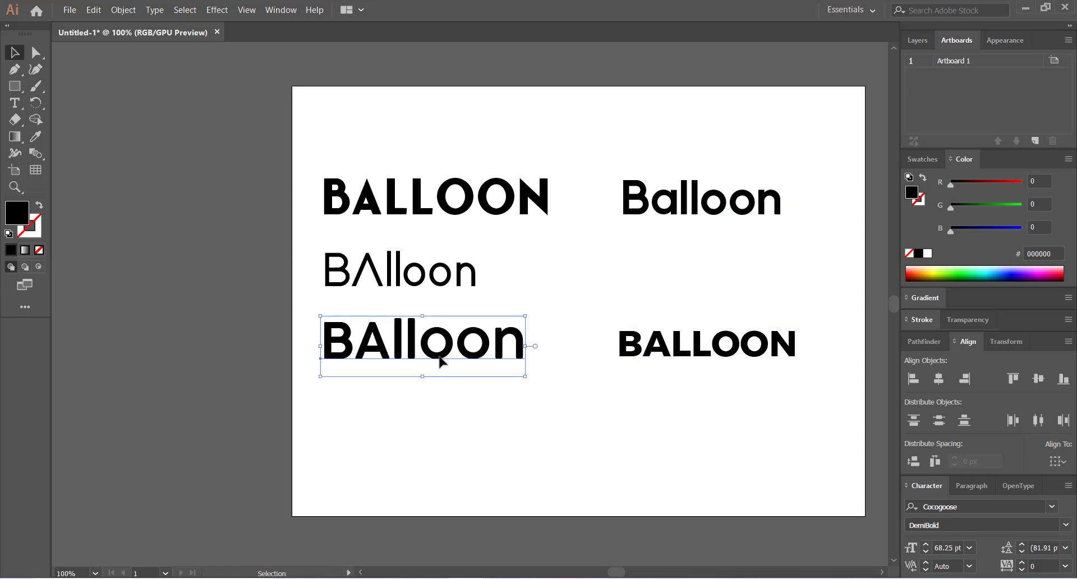
{"action": "left_click", "coordinate": [525, 285]}
{"action": "left_click", "coordinate": [438, 283]}
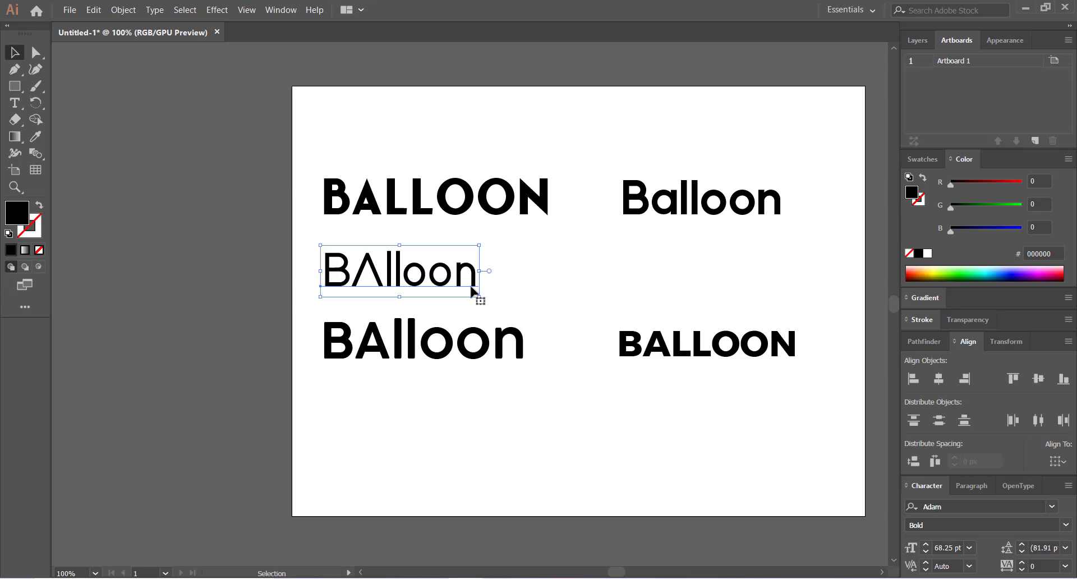
{"action": "left_click", "coordinate": [533, 279]}
- Replace the capital A in the middle-left Adam Bold copy with a lowercase "a" so it reads Balloon
{"action": "left_click", "coordinate": [476, 280]}
{"action": "double_click", "coordinate": [339, 281]}
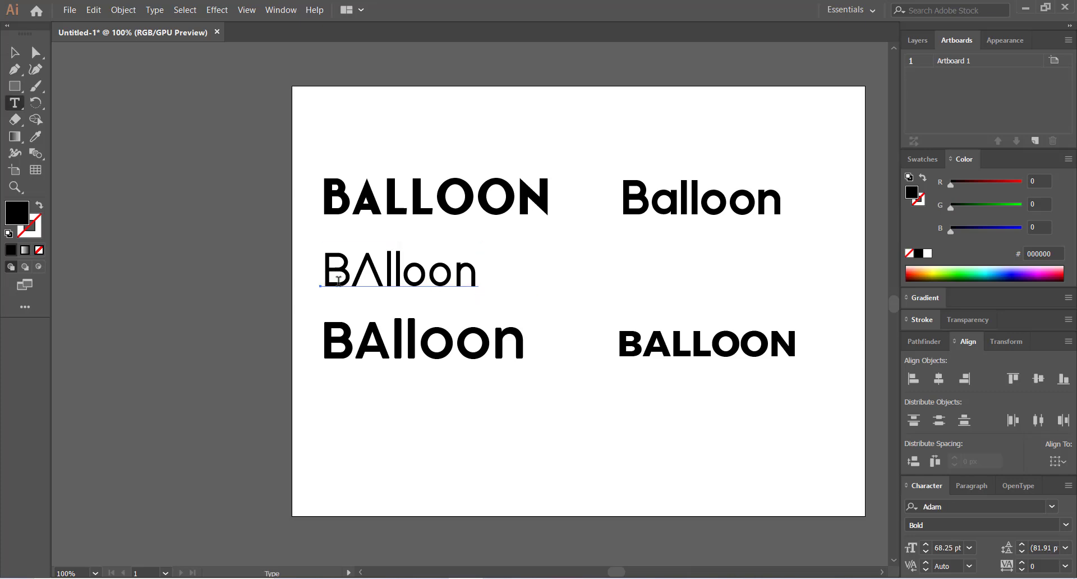
{"action": "left_click", "coordinate": [380, 275]}
{"action": "key", "text": "BackSpace"}
{"action": "type", "text": "a"}
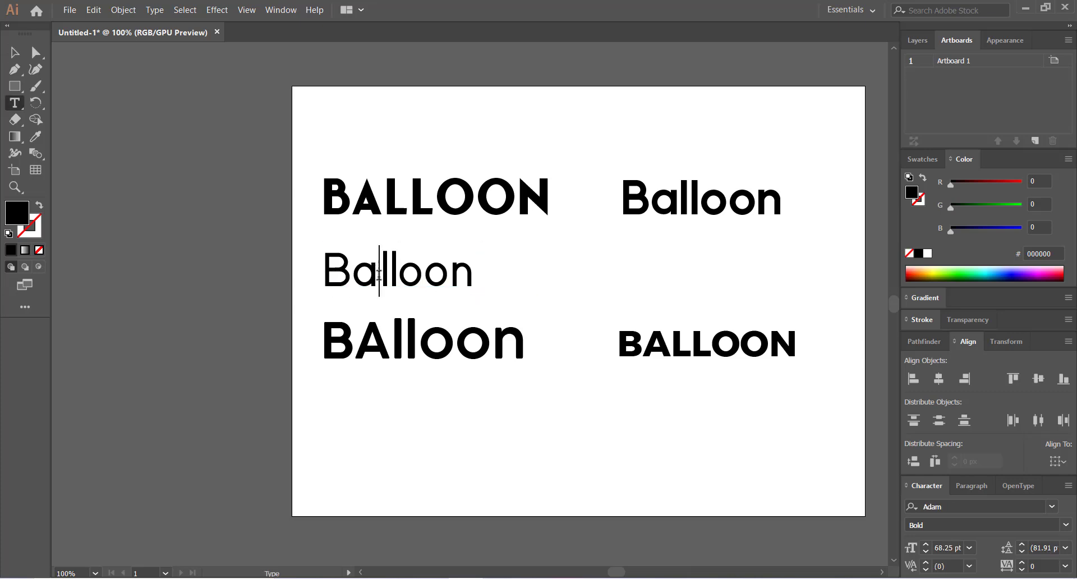
{"action": "left_click", "coordinate": [16, 54]}
{"action": "left_click", "coordinate": [394, 422]}
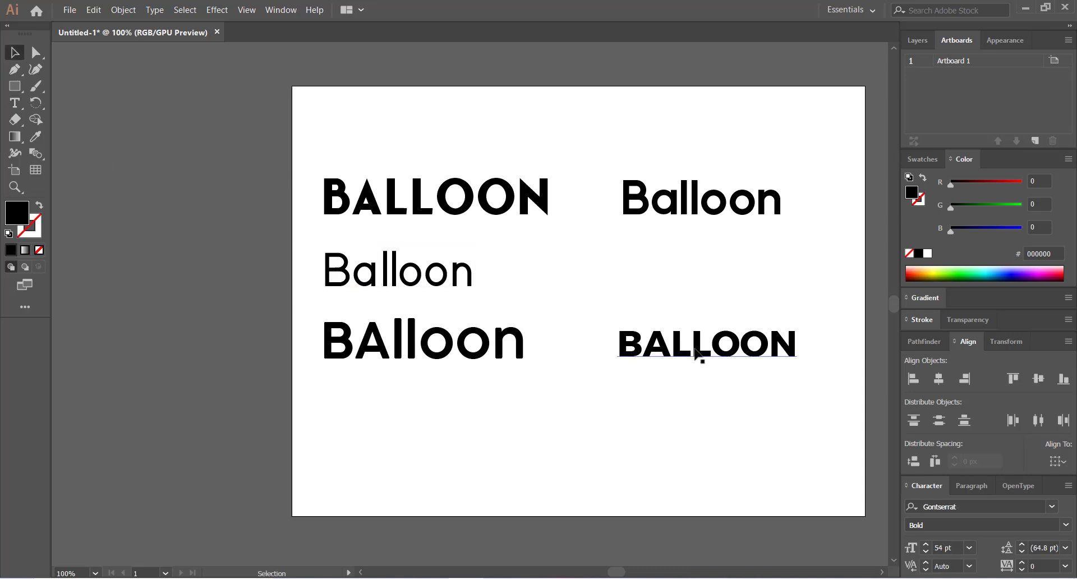
- Replace the capital A in the bottom-left Cocogoose copy with a lowercase "a" so it reads Balloon
{"action": "left_click", "coordinate": [405, 348]}
{"action": "key", "text": "t"}
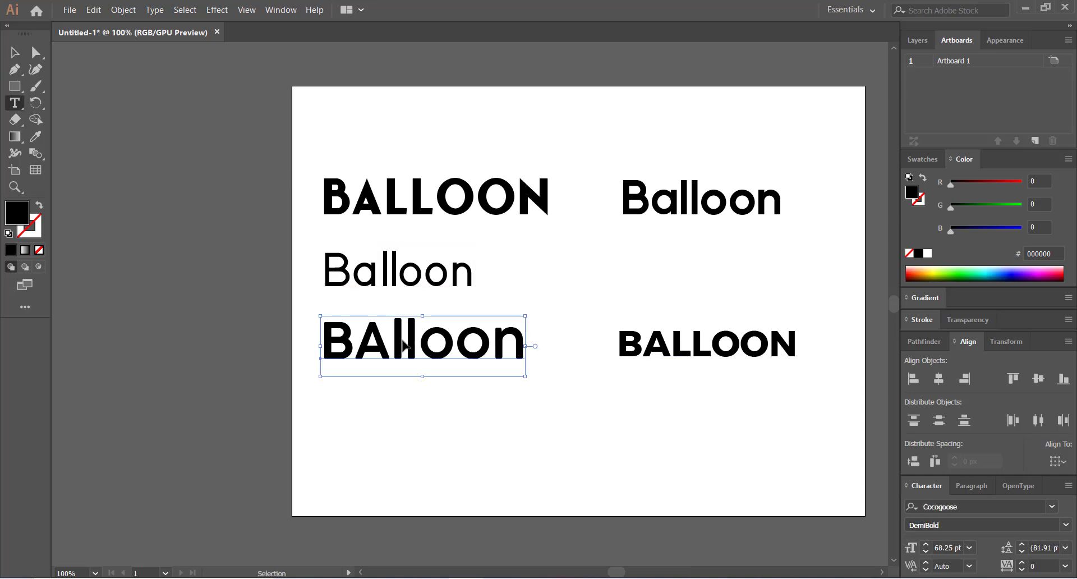
{"action": "left_click", "coordinate": [392, 343]}
{"action": "key", "text": "BackSpace"}
{"action": "type", "text": "a"}
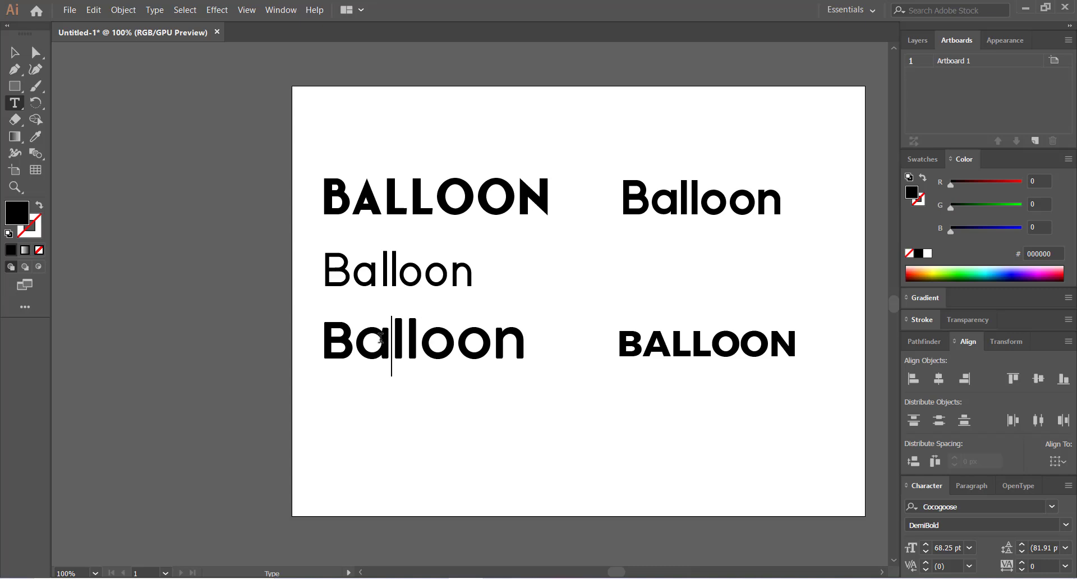
{"action": "left_click", "coordinate": [15, 54]}
{"action": "left_click", "coordinate": [234, 252]}
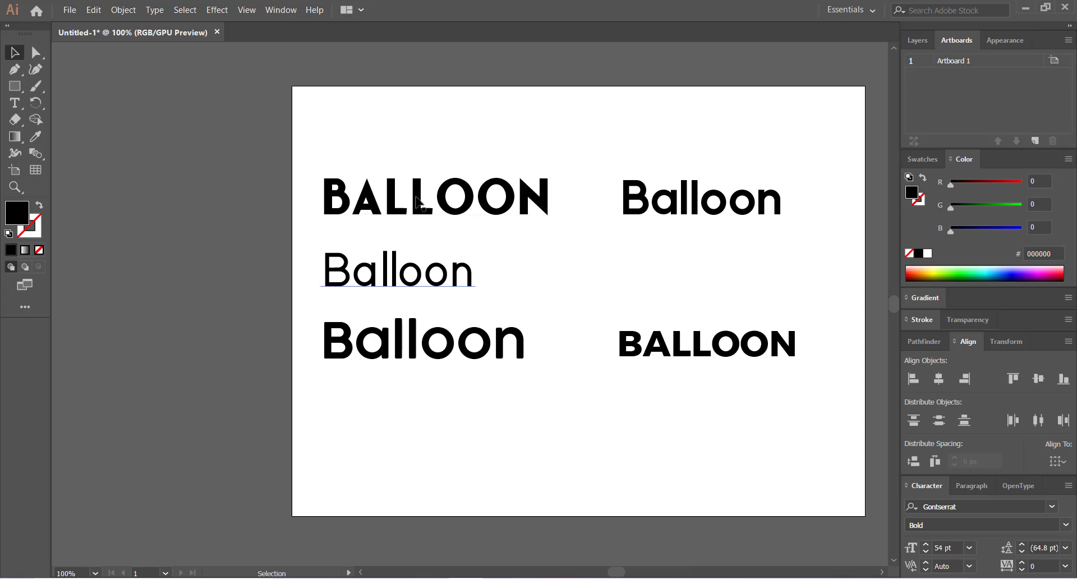
- Delete the middle-left Balloon copy in Adam Bold and the top-left BALLOON copy in Fonseca Bold
{"action": "left_click", "coordinate": [452, 281]}
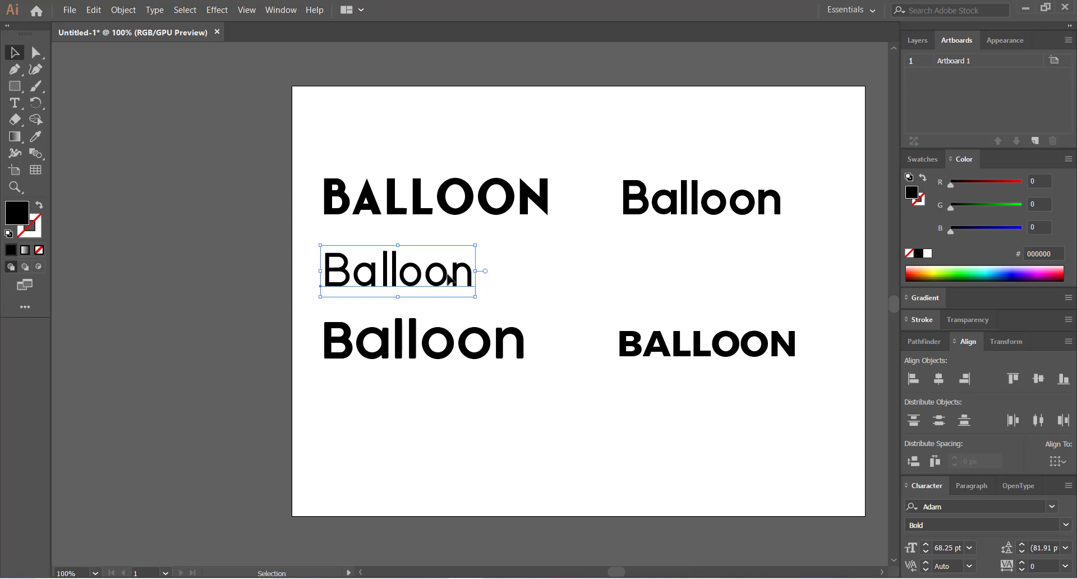
{"action": "key", "text": "Delete"}
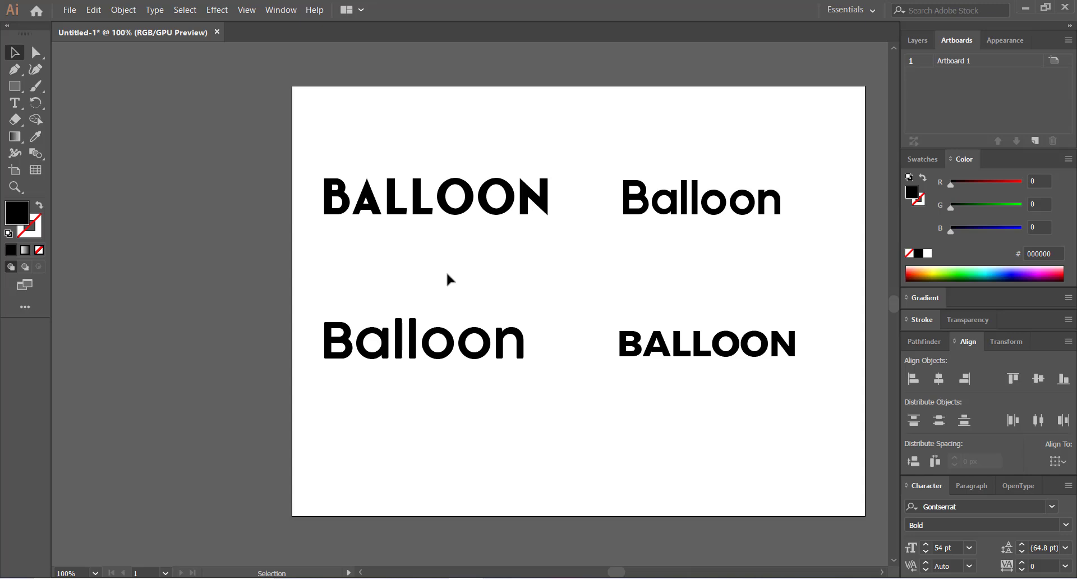
{"action": "left_click", "coordinate": [379, 196]}
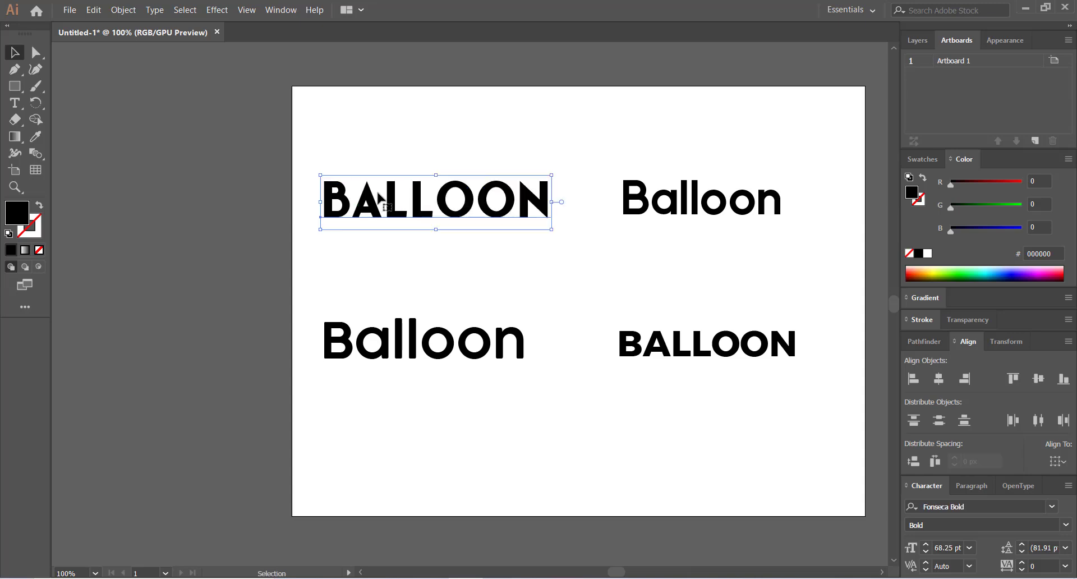
{"action": "left_click", "coordinate": [373, 163]}
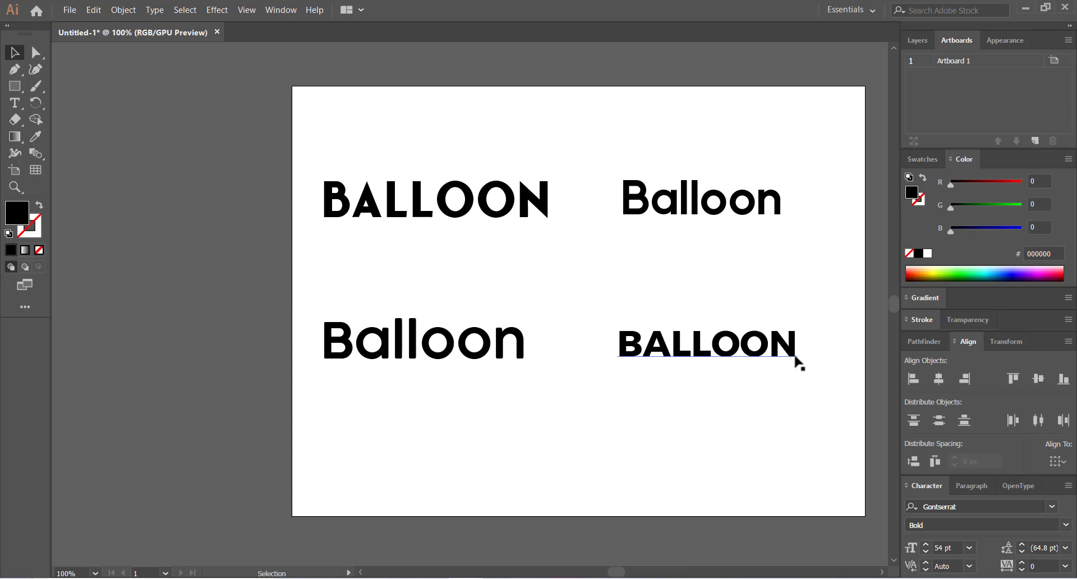
{"action": "left_click", "coordinate": [443, 226]}
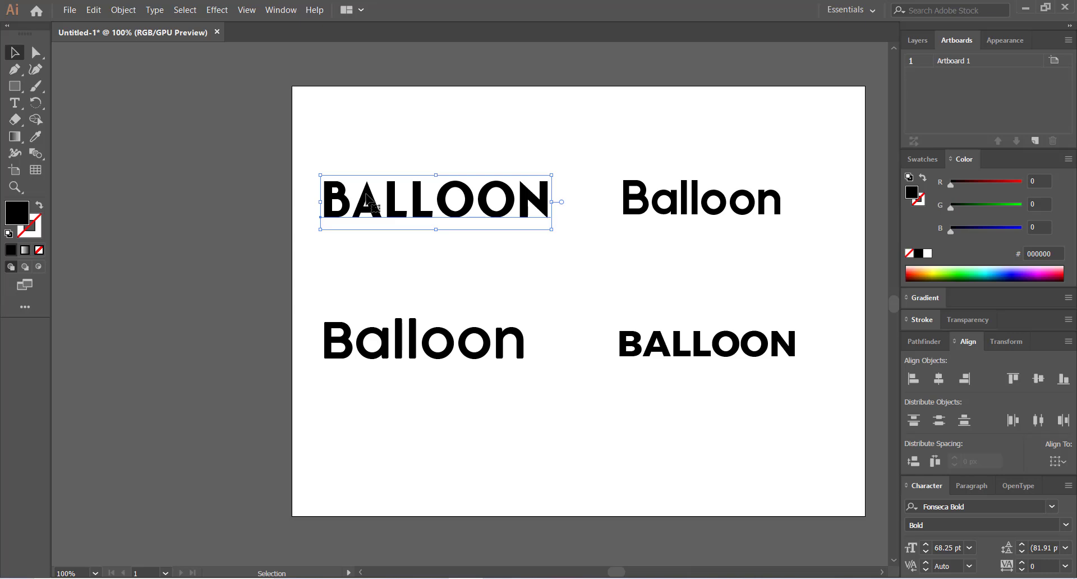
{"action": "key", "text": "Delete"}
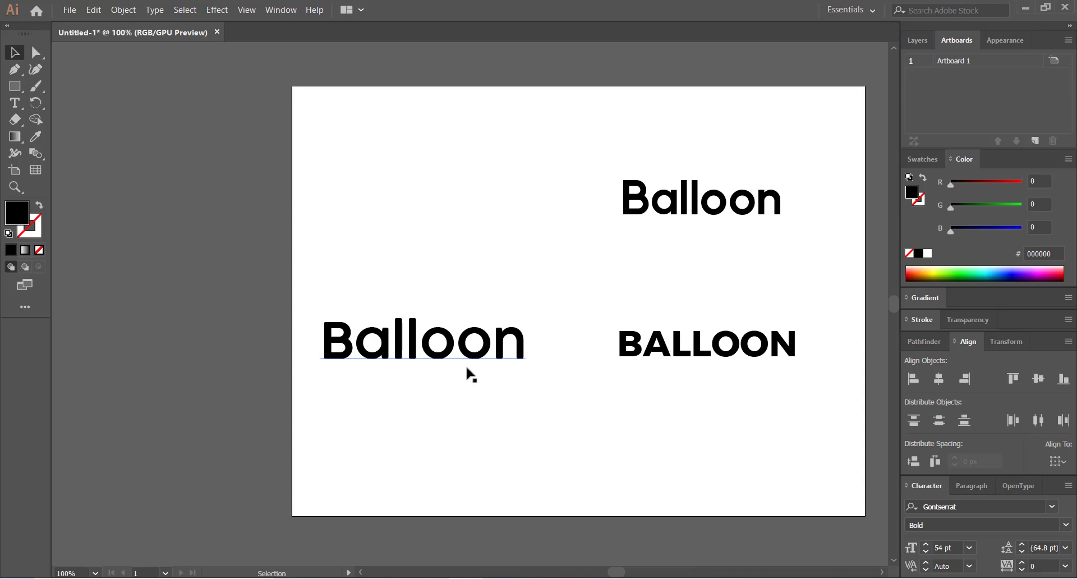
- Move the Cocogoose Balloon copy up level with the Andea copy and scale it down about its centre to 58.36 pt
{"action": "left_click", "coordinate": [506, 349]}
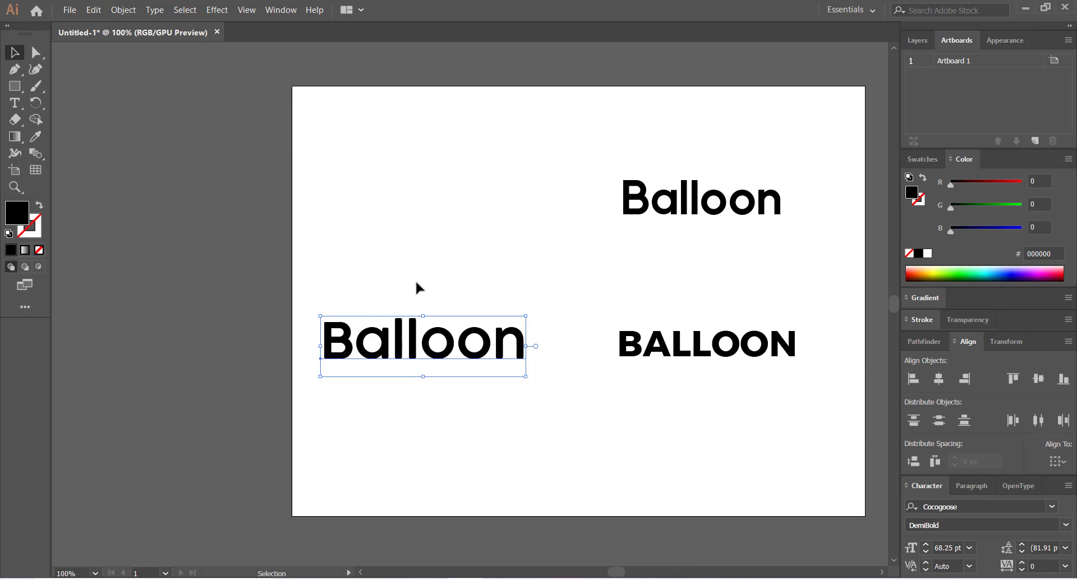
{"action": "left_click_drag", "start_coordinate": [415, 356], "coordinate": [489, 196]}
{"action": "left_click", "coordinate": [511, 297]}
{"action": "left_click", "coordinate": [411, 207]}
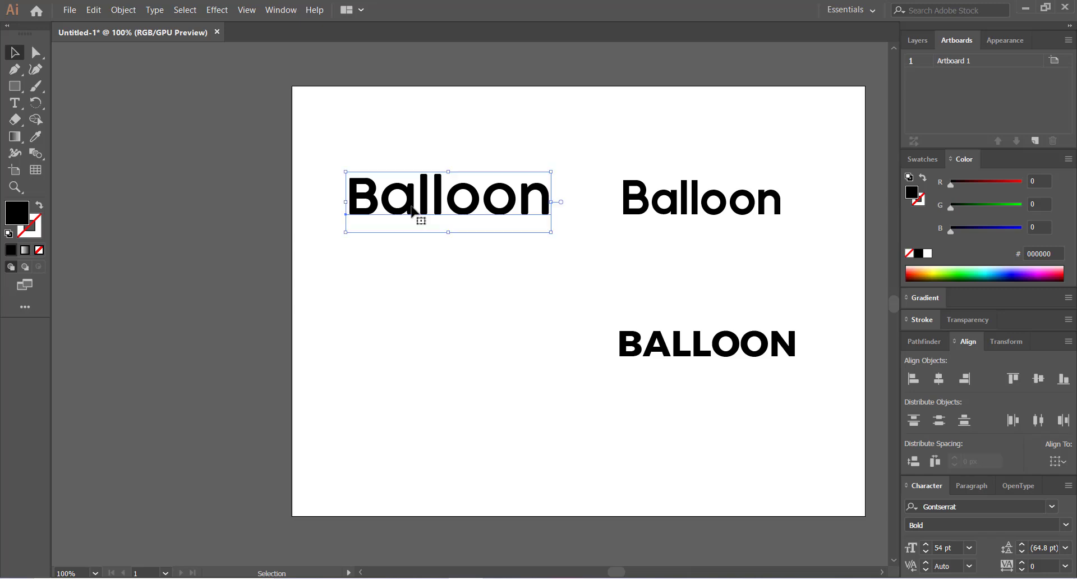
{"action": "left_click_drag", "start_coordinate": [346, 171], "coordinate": [360, 177]}
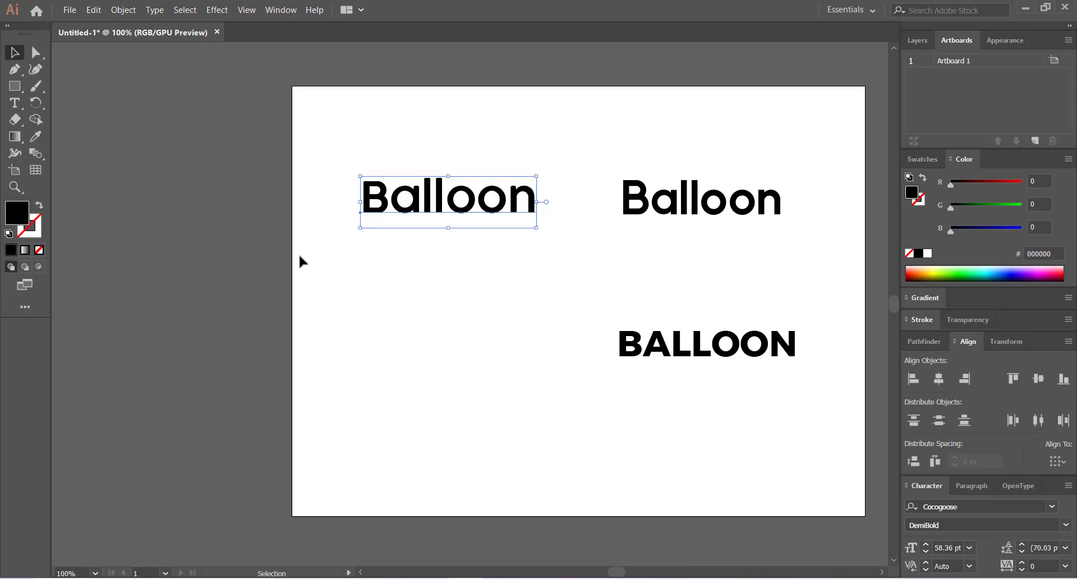
- Move the Cocogoose Balloon copy right, close to the Andea copy, and shift both copies slightly left together
{"action": "left_click_drag", "start_coordinate": [457, 205], "coordinate": [509, 206]}
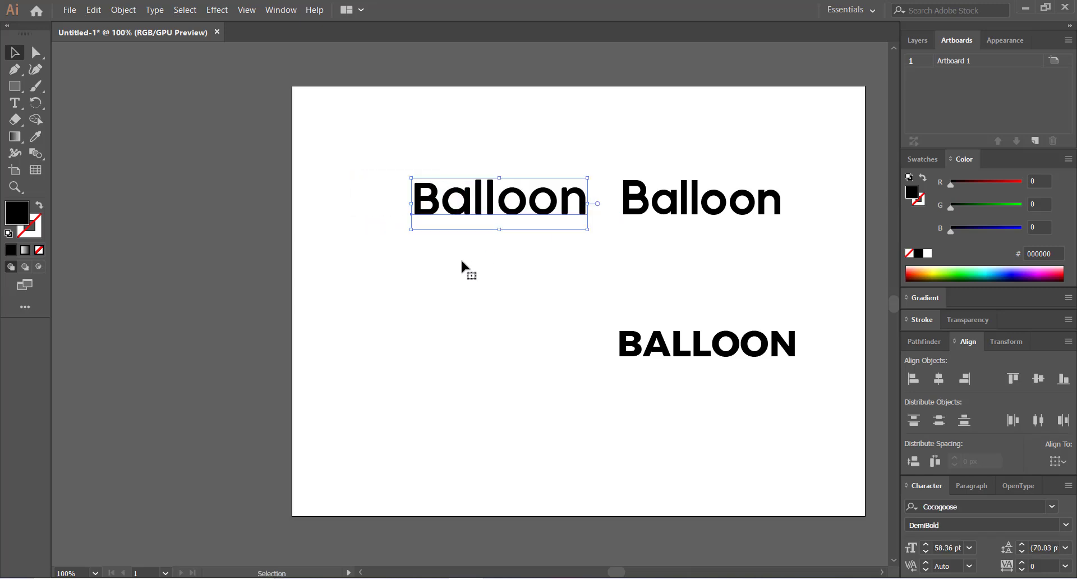
{"action": "left_click_drag", "start_coordinate": [447, 111], "coordinate": [680, 225]}
{"action": "left_click_drag", "start_coordinate": [673, 208], "coordinate": [646, 209]}
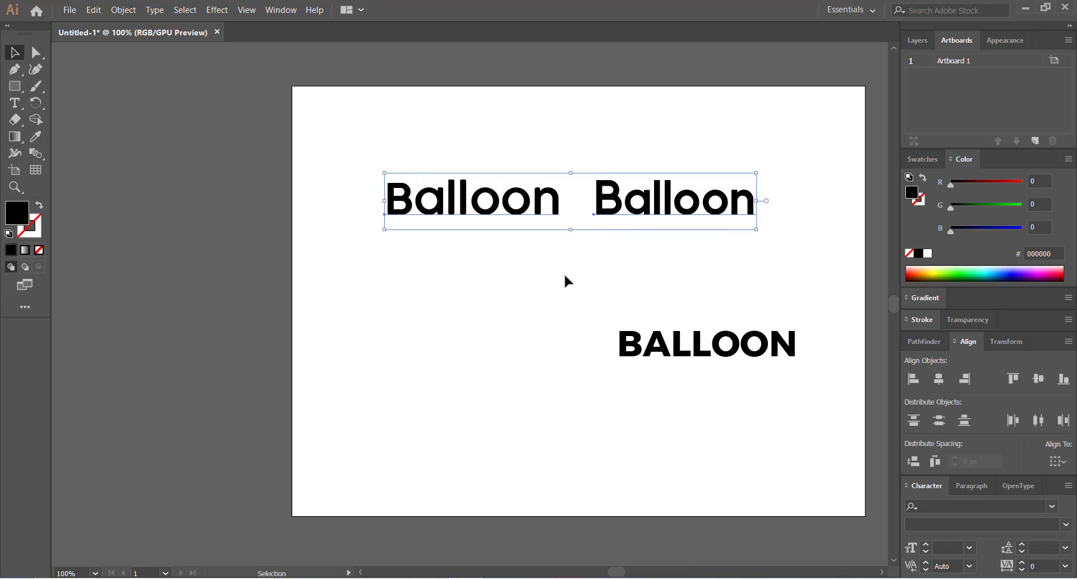
- Move the uppercase BALLOON copy in Gontserrat Bold beneath the other two, enlarge it, and delete it
{"action": "left_click", "coordinate": [567, 281]}
{"action": "left_click_drag", "start_coordinate": [701, 345], "coordinate": [577, 333]}
{"action": "left_click_drag", "start_coordinate": [673, 361], "coordinate": [784, 431]}
{"action": "left_click", "coordinate": [719, 445]}
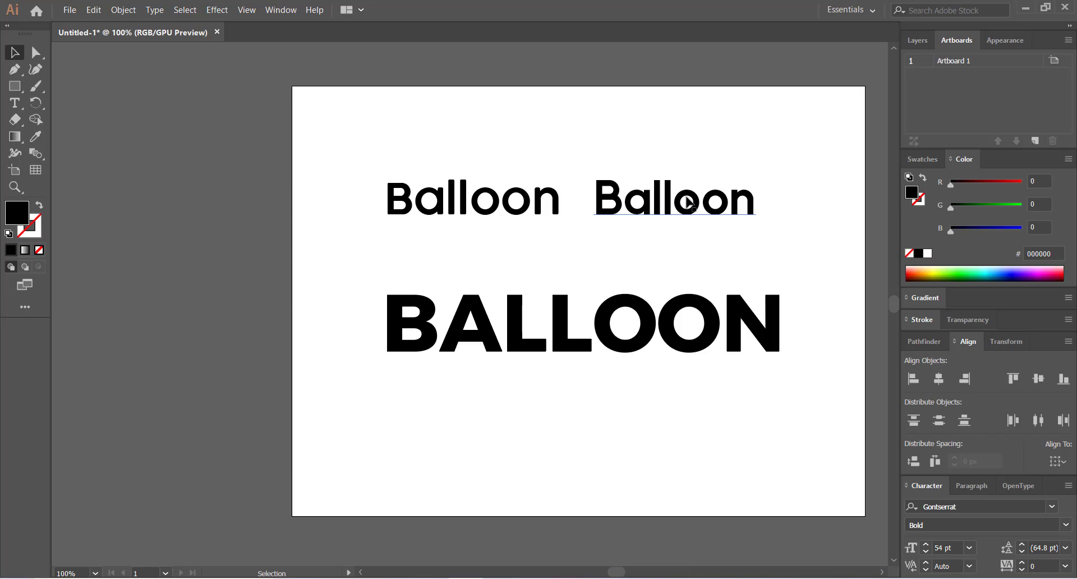
{"action": "left_click", "coordinate": [624, 315]}
{"action": "key", "text": "Delete"}
- Move the two remaining Balloon copies down toward the middle of the artboard and scale them up together
{"action": "left_click_drag", "start_coordinate": [468, 112], "coordinate": [634, 276]}
{"action": "left_click_drag", "start_coordinate": [617, 231], "coordinate": [602, 284]}
{"action": "left_click_drag", "start_coordinate": [740, 284], "coordinate": [791, 326]}
{"action": "left_click_drag", "start_coordinate": [598, 257], "coordinate": [605, 275]}
{"action": "left_click", "coordinate": [575, 341]}
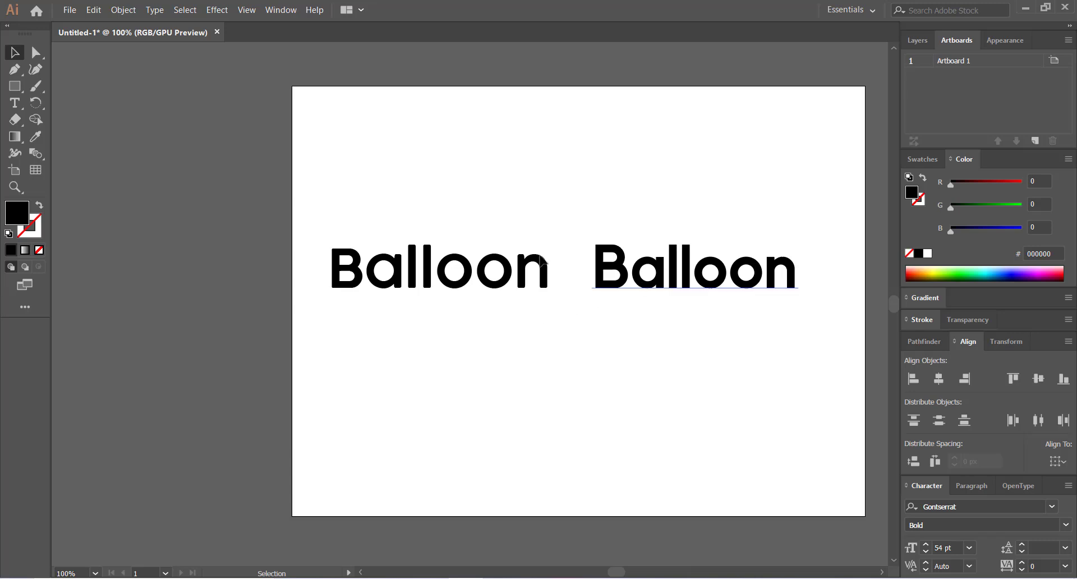
- Compare the letter shapes of both Balloon copies up close and delete the Cocogoose DemiBold copy
{"action": "scroll", "coordinate": [450, 271], "scroll_direction": "up", "scroll_amount": 3}
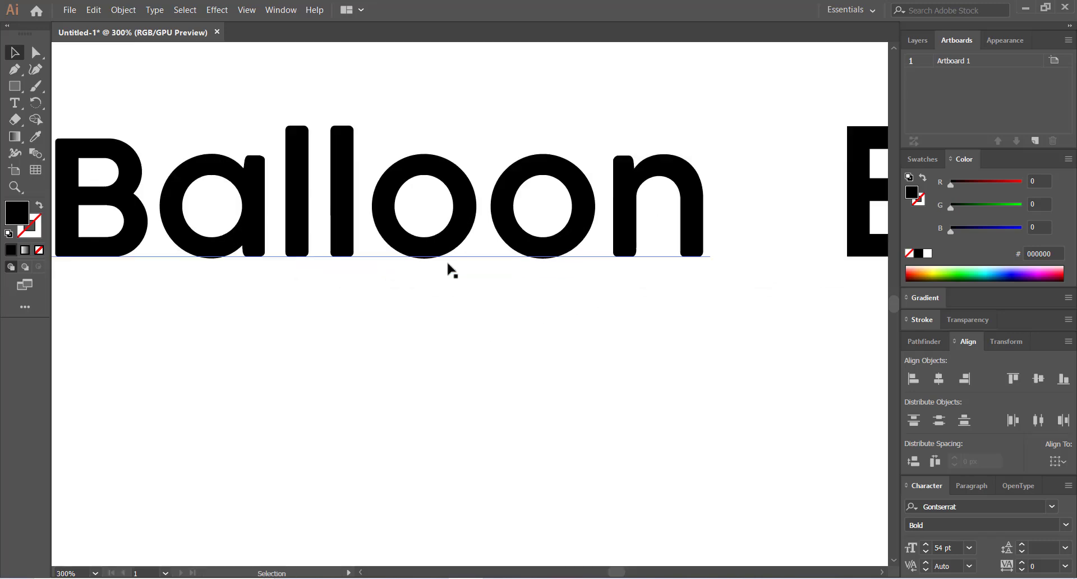
{"action": "left_click_drag", "start_coordinate": [446, 186], "coordinate": [492, 351]}
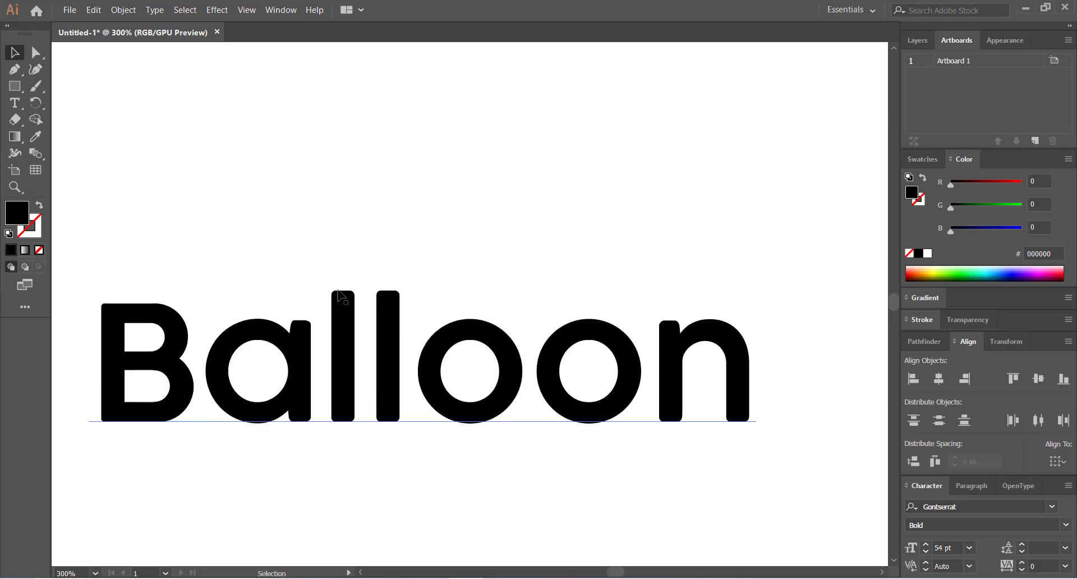
{"action": "scroll", "coordinate": [580, 261], "scroll_direction": "right", "scroll_amount": 5}
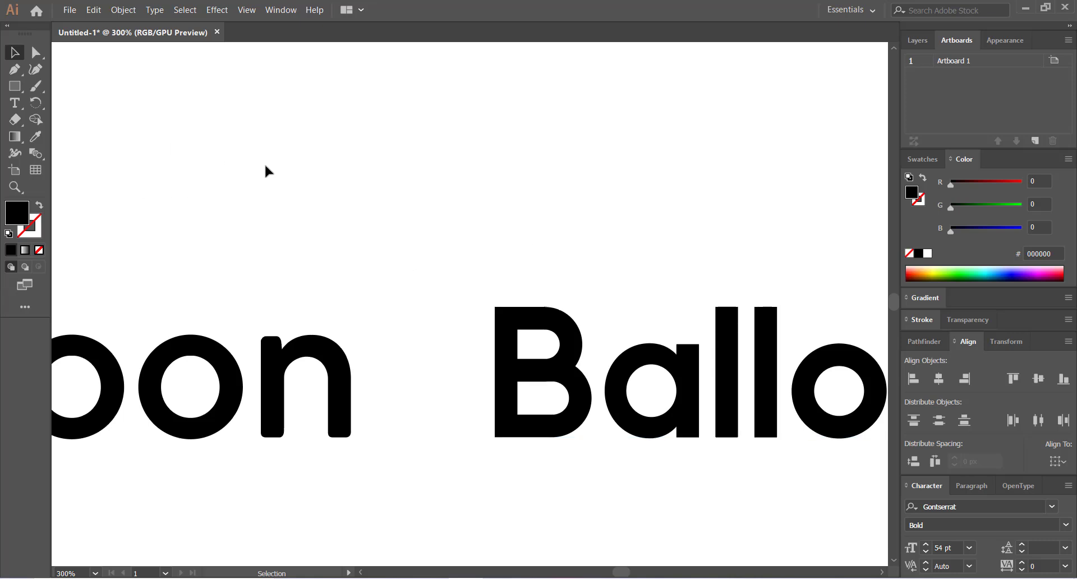
{"action": "left_click", "coordinate": [331, 395]}
{"action": "key", "text": "a"}
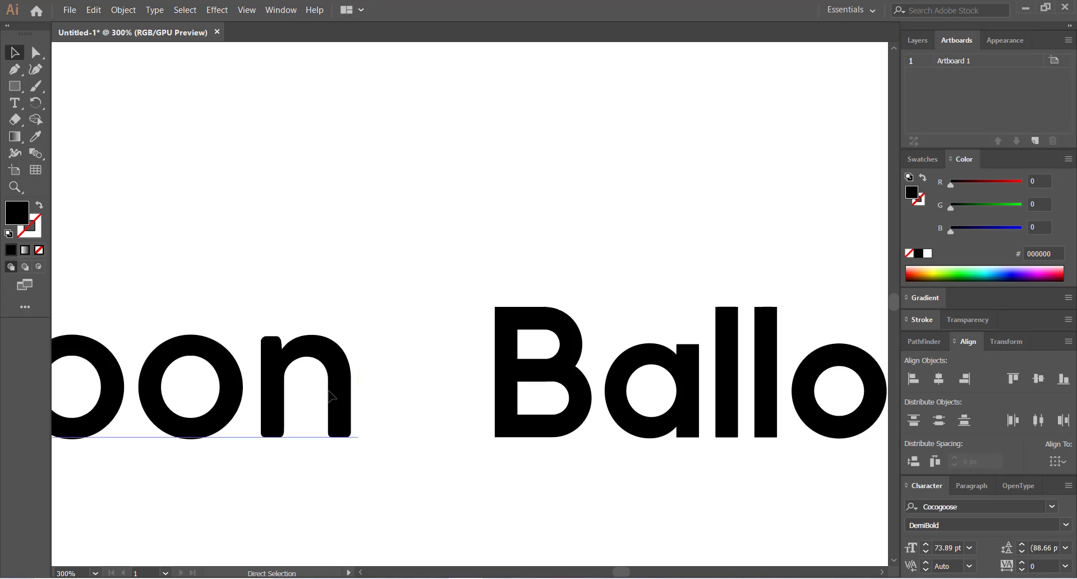
{"action": "key", "text": "ctrl"}
{"action": "key", "text": "ctrl+1"}
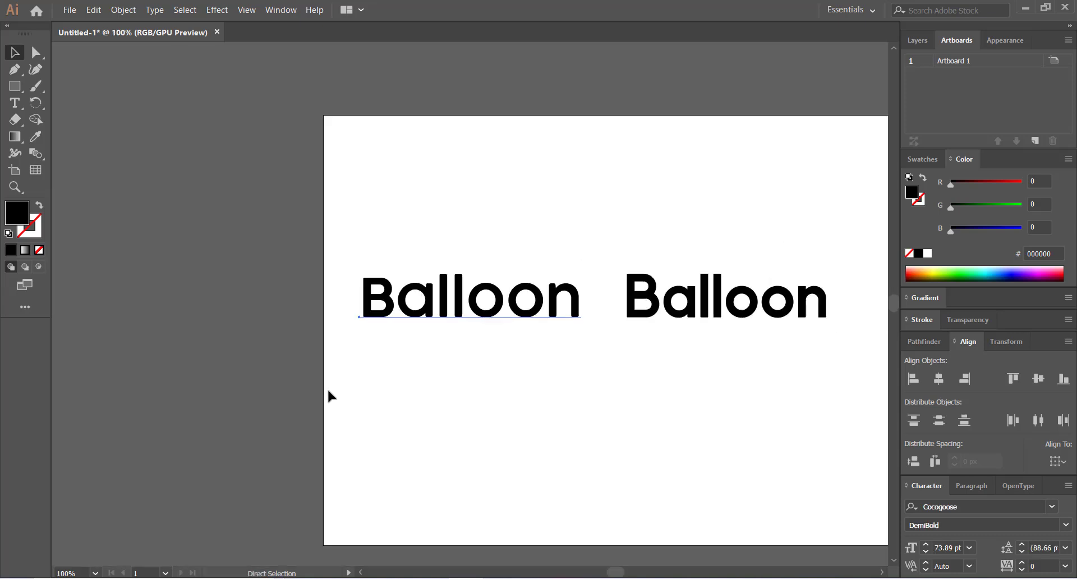
{"action": "key", "text": "Delete"}
- Move the remaining Andea Balloon copy to the middle of the artboard
{"action": "left_click_drag", "start_coordinate": [444, 395], "coordinate": [343, 377]}
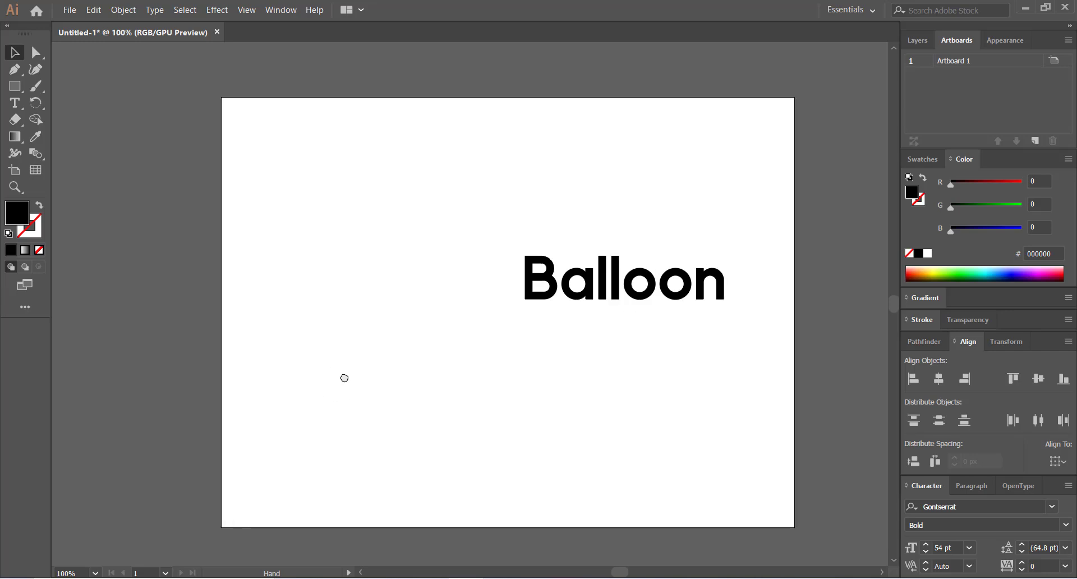
{"action": "left_click_drag", "start_coordinate": [639, 281], "coordinate": [483, 282]}
{"action": "left_click_drag", "start_coordinate": [448, 454], "coordinate": [498, 445]}
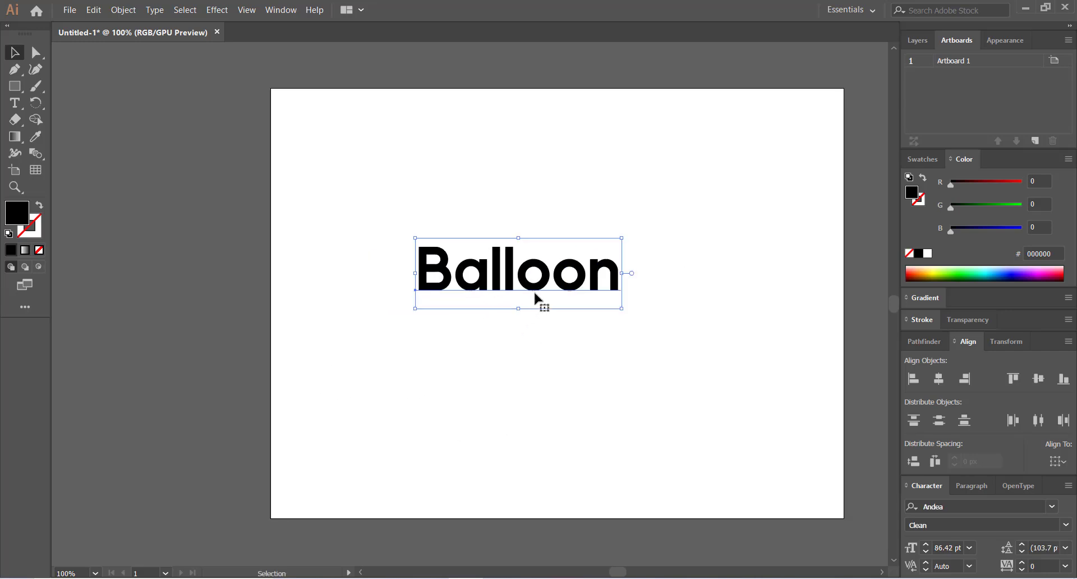
{"action": "mouse_move", "coordinate": [538, 301]}
{"action": "left_mouse_down"}
{"action": "mouse_move", "coordinate": [550, 296]}
{"action": "mouse_move", "coordinate": [547, 310]}
{"action": "left_mouse_up"}
{"action": "left_click", "coordinate": [516, 366]}
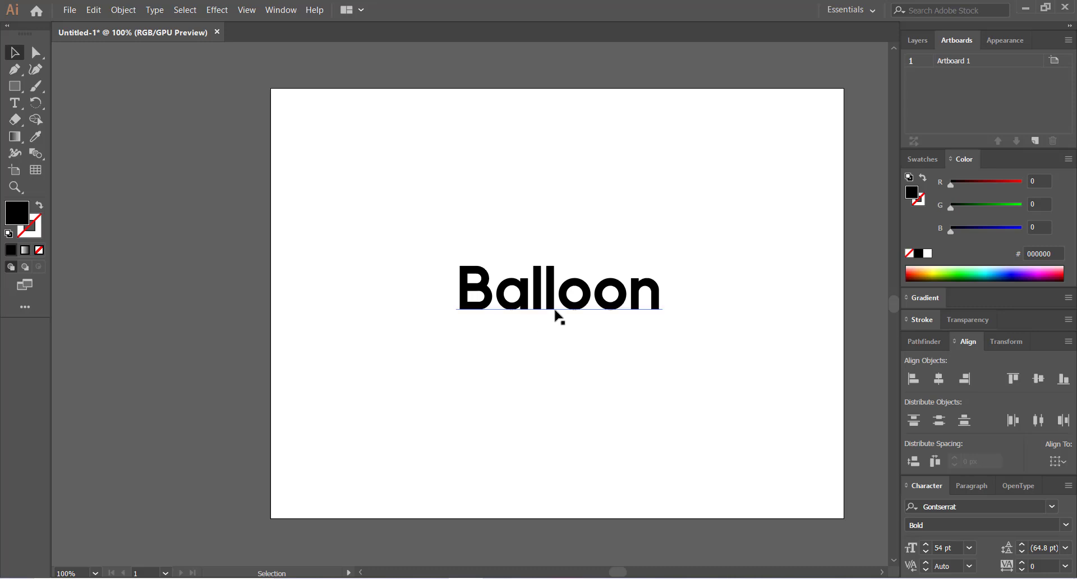
- Scale the Andea Balloon text up about its centre to 95.82 pt and shift it slightly left
{"action": "left_click", "coordinate": [557, 310]}
{"action": "mouse_move", "coordinate": [663, 331]}
{"action": "left_mouse_down"}
{"action": "mouse_move", "coordinate": [687, 337]}
{"action": "mouse_move", "coordinate": [674, 331]}
{"action": "left_mouse_up"}
{"action": "left_click", "coordinate": [631, 361]}
{"action": "key", "text": "space"}
{"action": "left_click_drag", "start_coordinate": [584, 373], "coordinate": [571, 377]}
{"action": "left_click_drag", "start_coordinate": [528, 312], "coordinate": [522, 312]}
{"action": "left_click", "coordinate": [521, 358]}
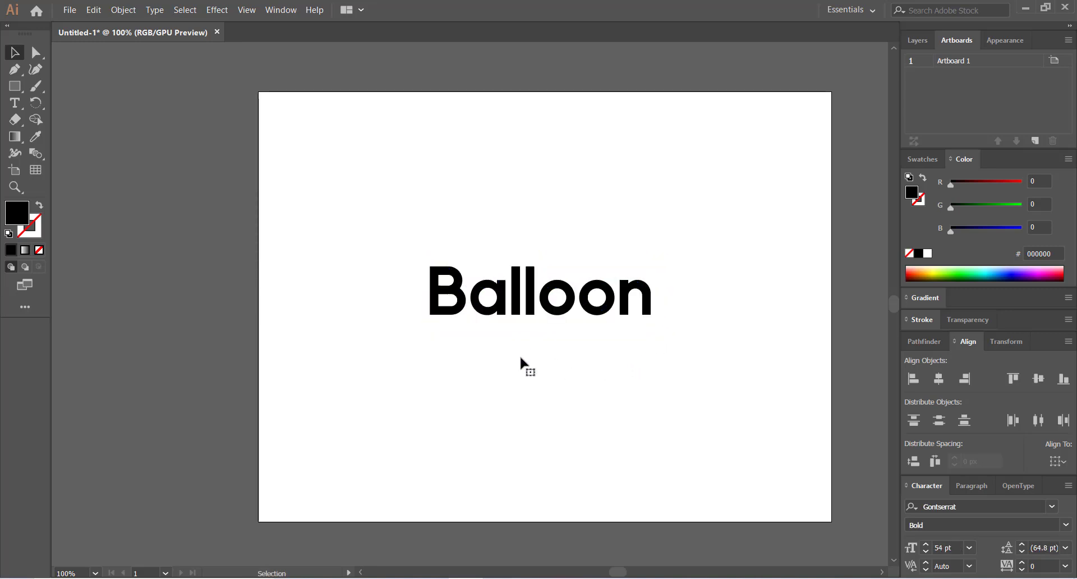
{"action": "key", "text": "space"}
{"action": "left_click_drag", "start_coordinate": [521, 360], "coordinate": [533, 373]}
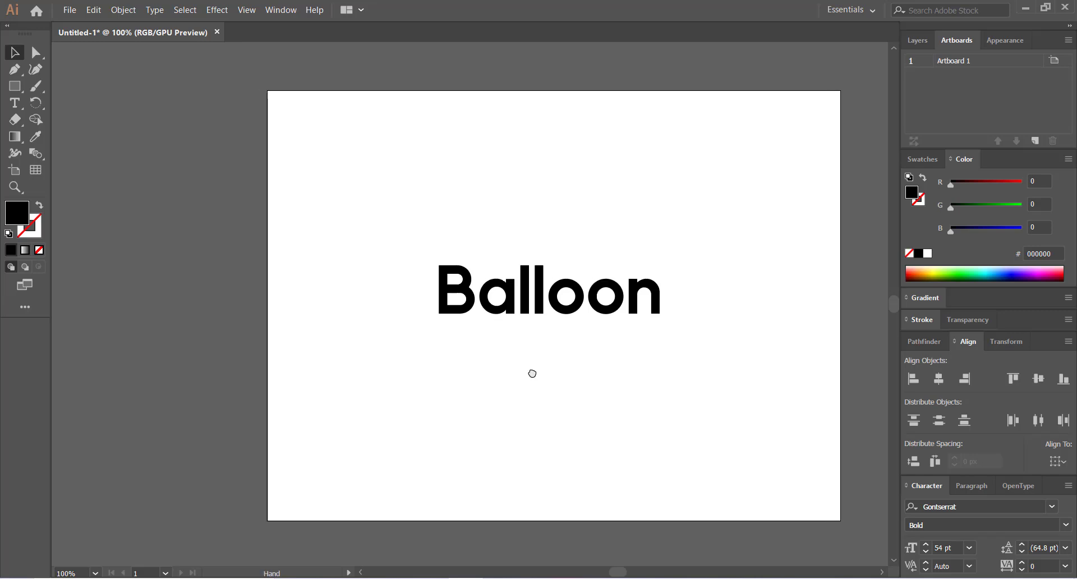
{"action": "left_click", "coordinate": [543, 308]}
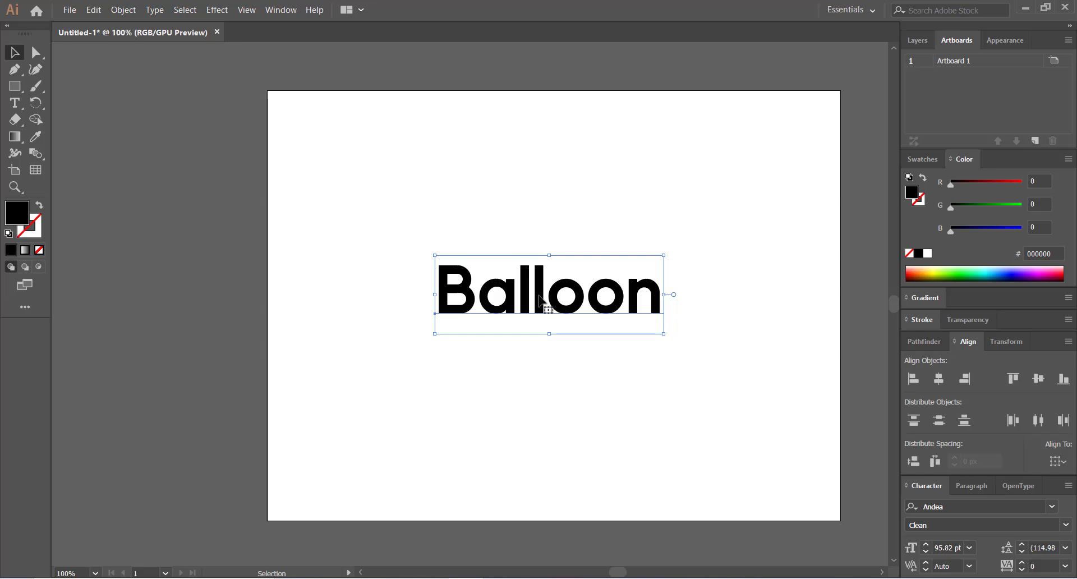
{"action": "key", "text": "space"}
{"action": "left_click_drag", "start_coordinate": [500, 277], "coordinate": [367, 162]}
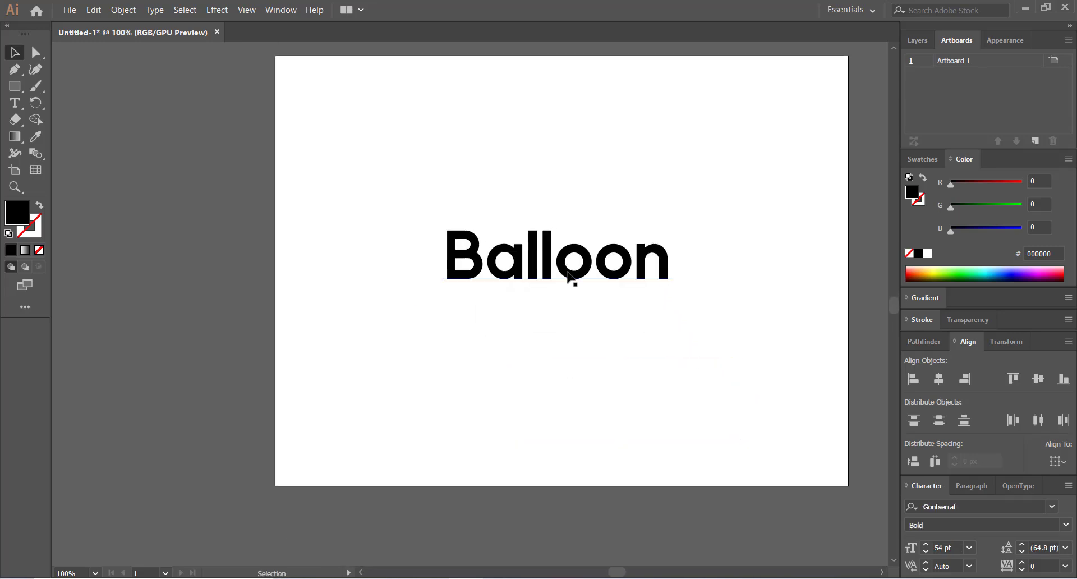
{"action": "left_click", "coordinate": [572, 279]}
{"action": "key", "text": "space"}
{"action": "left_click_drag", "start_coordinate": [510, 367], "coordinate": [510, 378]}
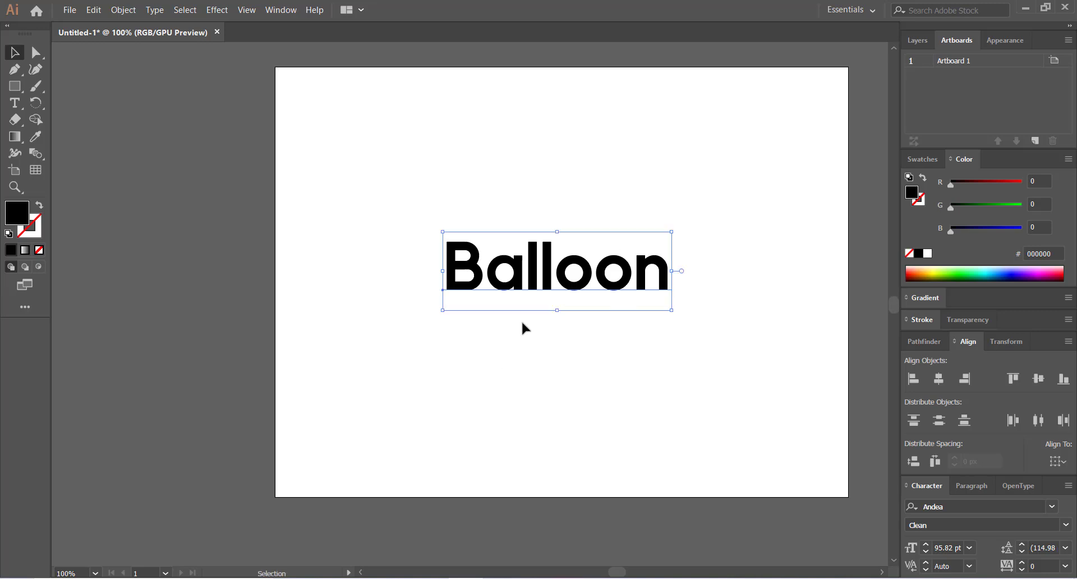
{"action": "right_click", "coordinate": [617, 278]}
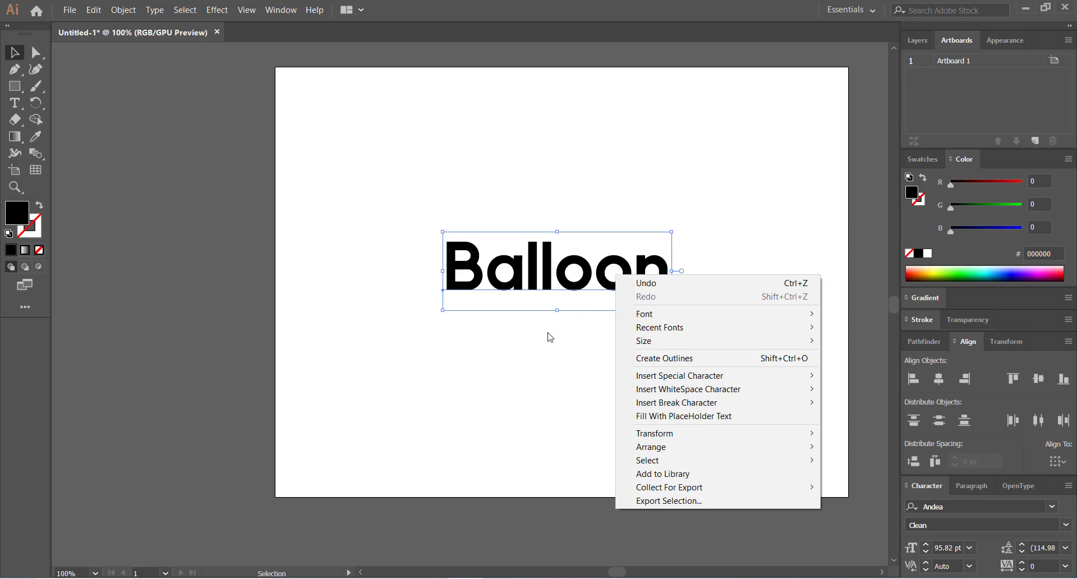
{"action": "left_click", "coordinate": [412, 209]}
{"action": "left_click", "coordinate": [503, 257]}
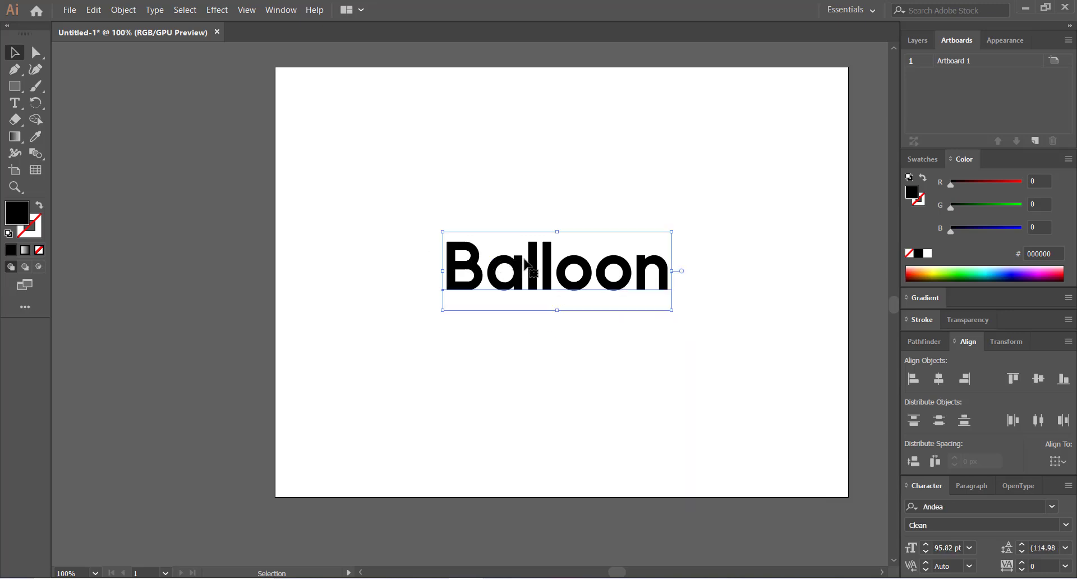
{"action": "left_click", "coordinate": [598, 358]}
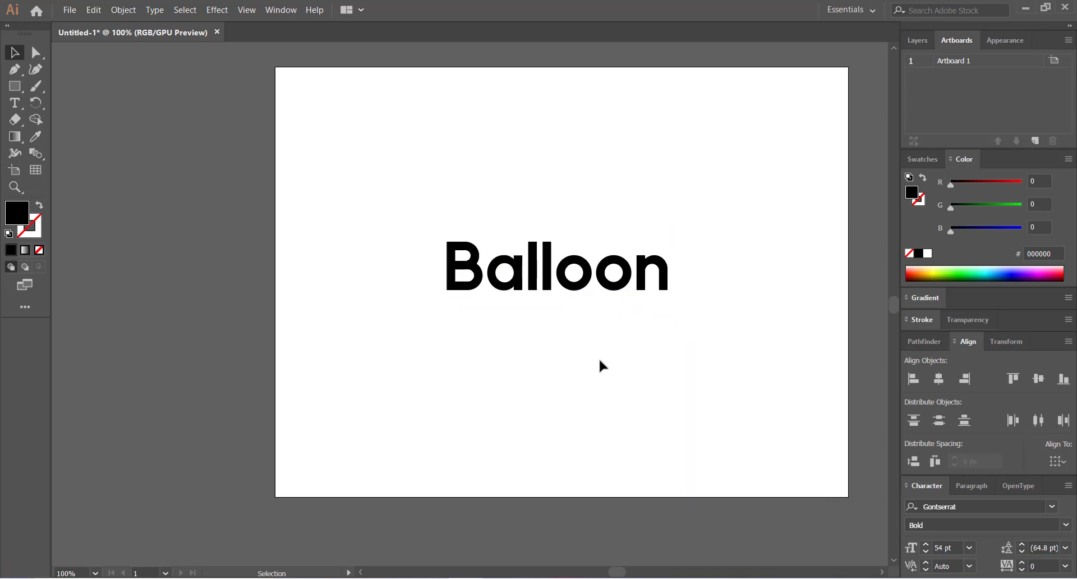
- Try the Andea Balloon text at sizes up to 113 pt, and set it to 72 pt
{"action": "left_click", "coordinate": [608, 277]}
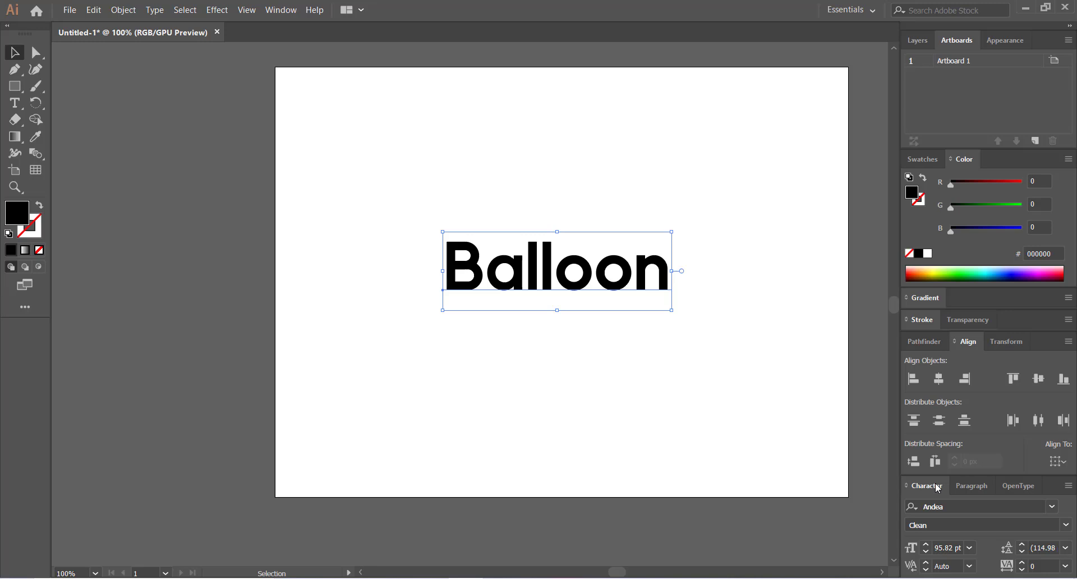
{"action": "left_click", "coordinate": [927, 544]}
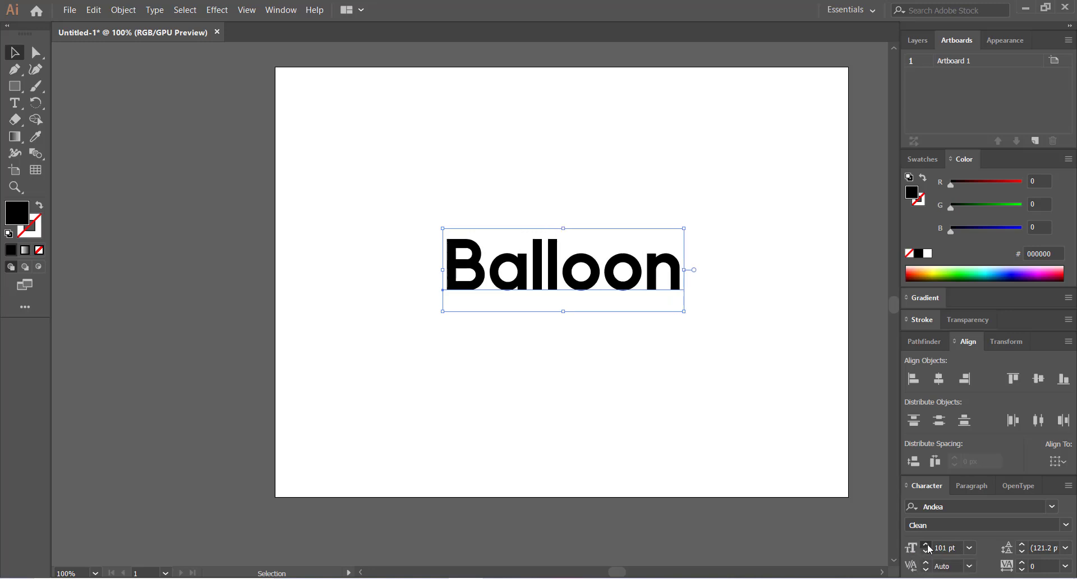
{"action": "left_click", "coordinate": [970, 548]}
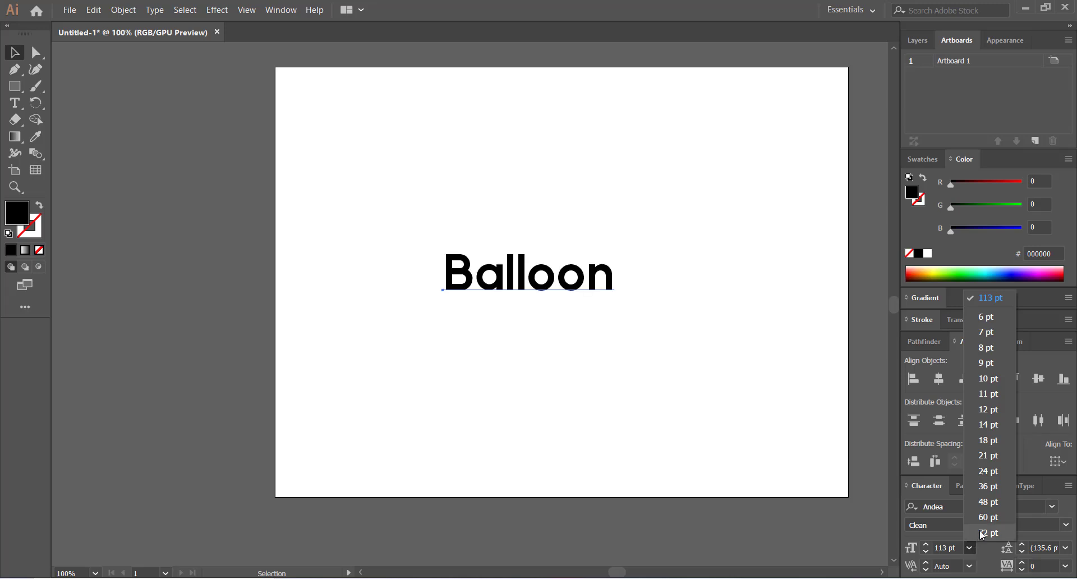
{"action": "left_click", "coordinate": [982, 533]}
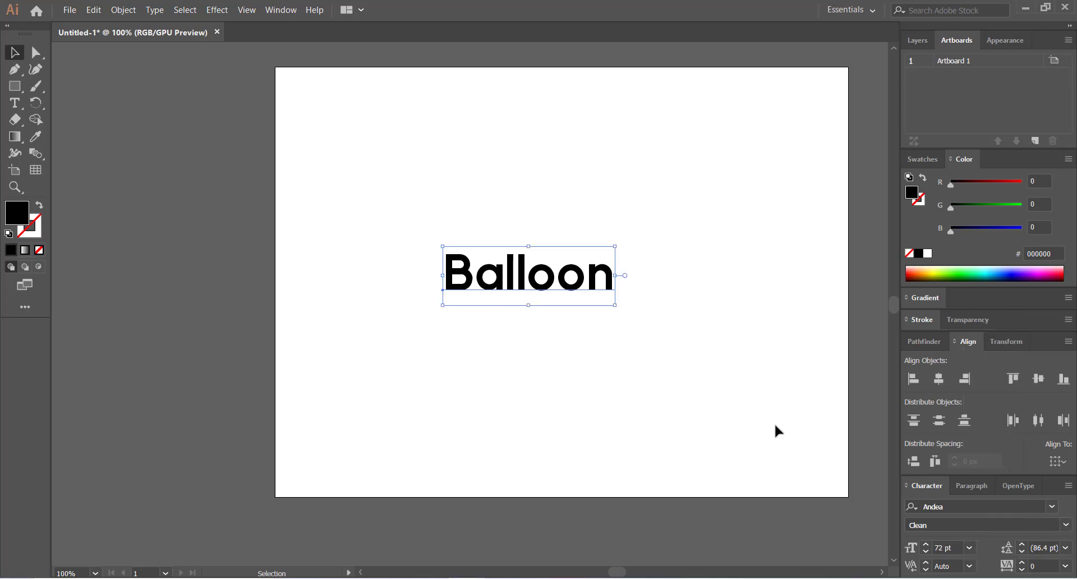
- Set the font size of the Andea Balloon text to 95 pt
{"action": "left_click", "coordinate": [927, 543]}
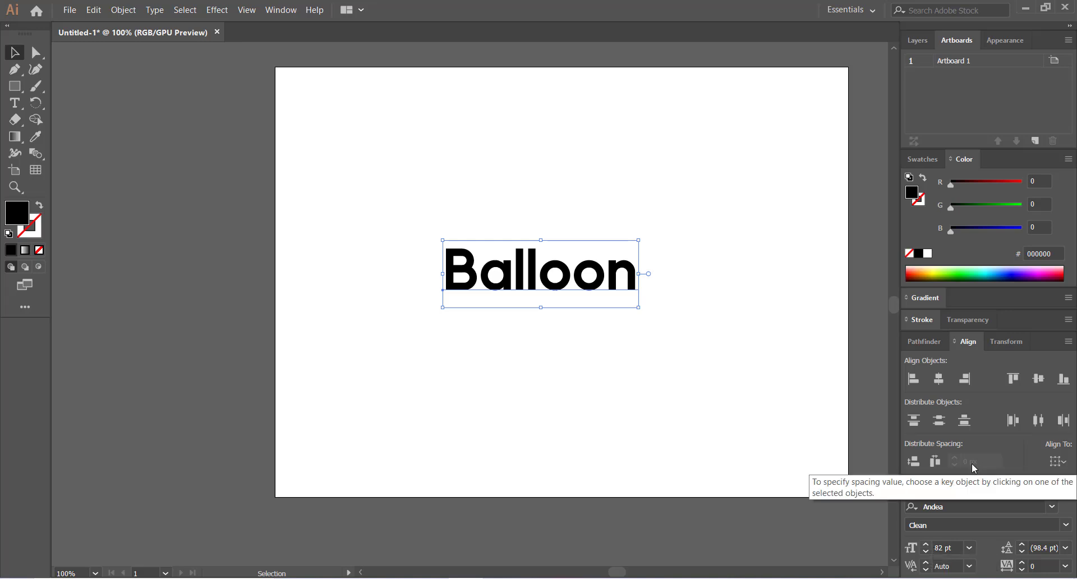
{"action": "left_click", "coordinate": [925, 543]}
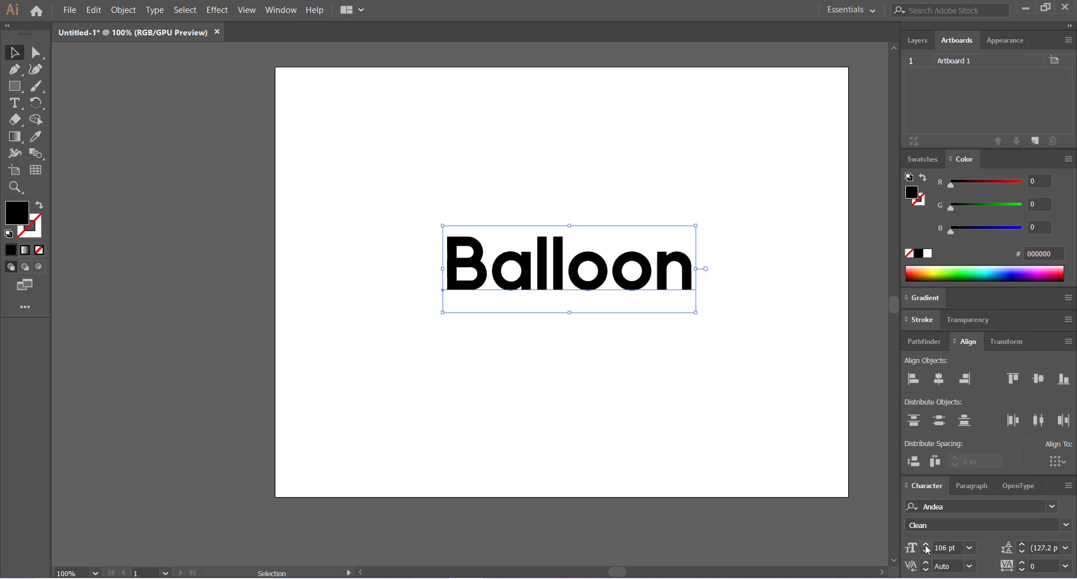
{"action": "left_click", "coordinate": [927, 554]}
{"action": "left_click", "coordinate": [927, 554]}
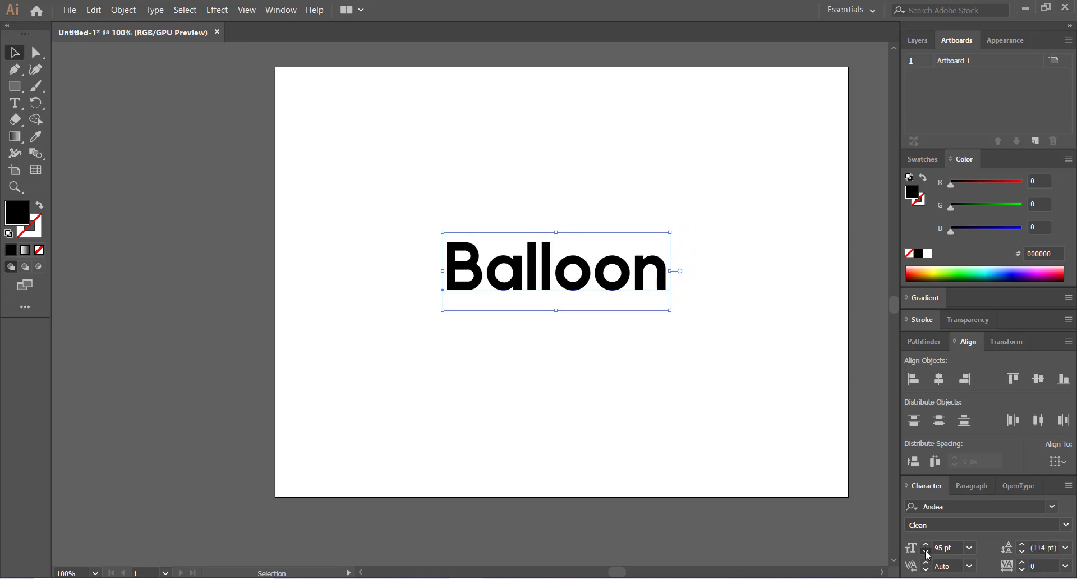
{"action": "left_click", "coordinate": [927, 554]}
{"action": "left_click", "coordinate": [928, 554]}
{"action": "left_click", "coordinate": [620, 419]}
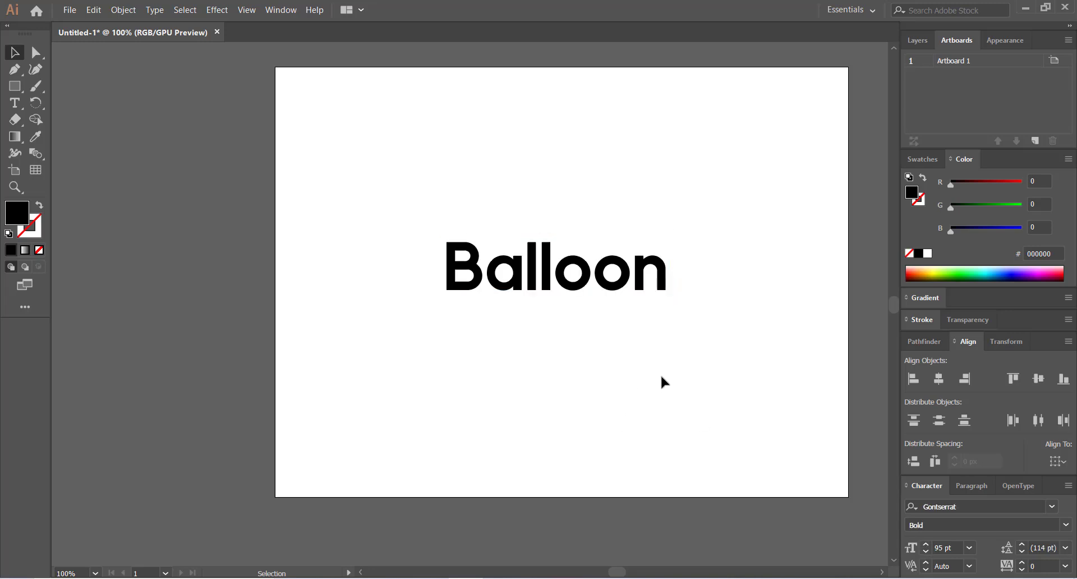
- Add a second line reading GOOD BALLOON in capitals beneath Balloon in the same text object
{"action": "left_click_drag", "start_coordinate": [662, 375], "coordinate": [651, 380]}
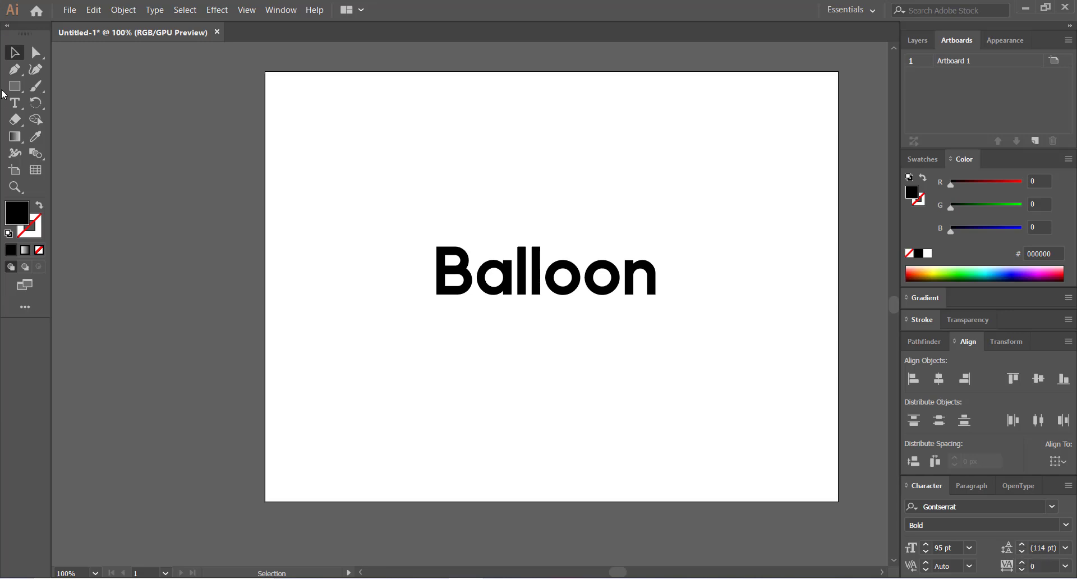
{"action": "key", "text": "t"}
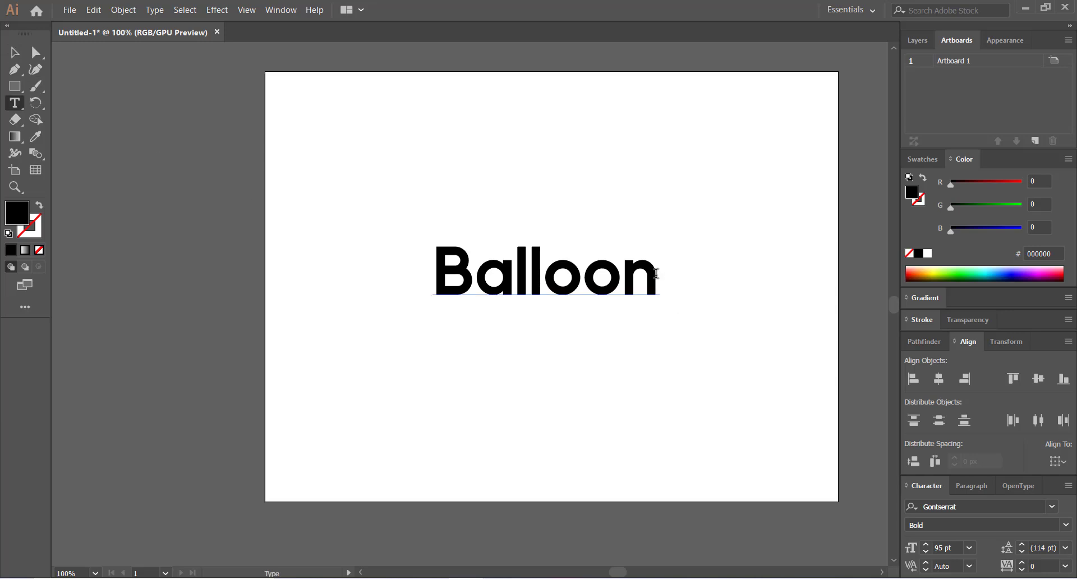
{"action": "left_click", "coordinate": [658, 274]}
{"action": "key", "text": "Return"}
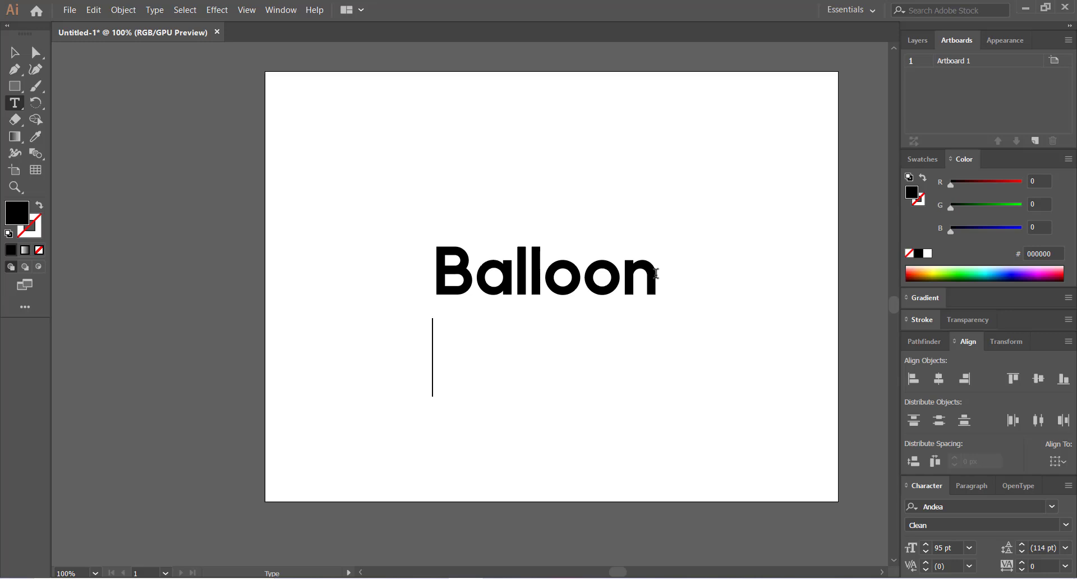
{"action": "type", "text": "GO"}
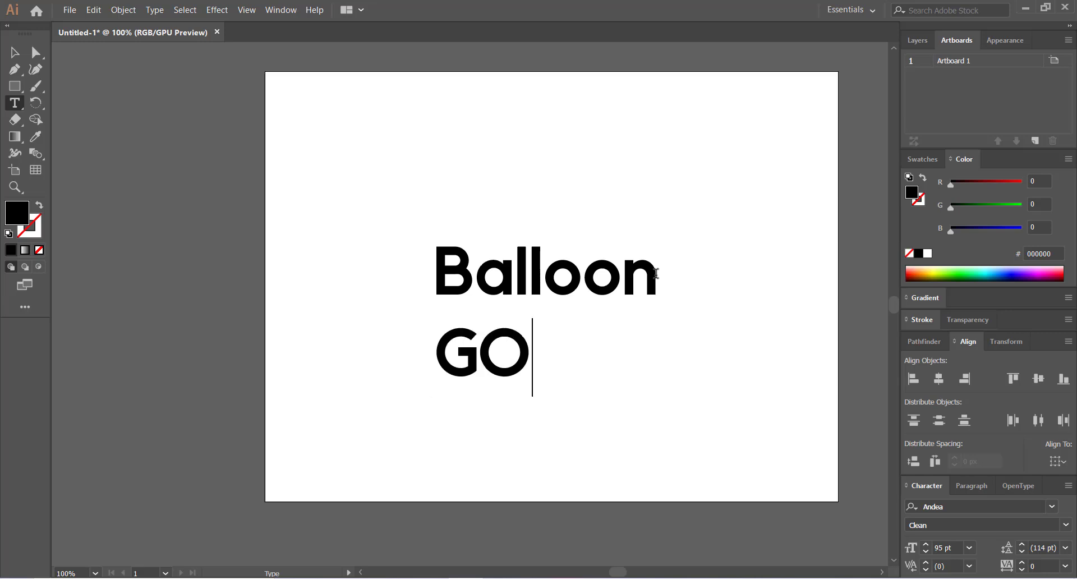
{"action": "type", "text": "OD BALLON"}
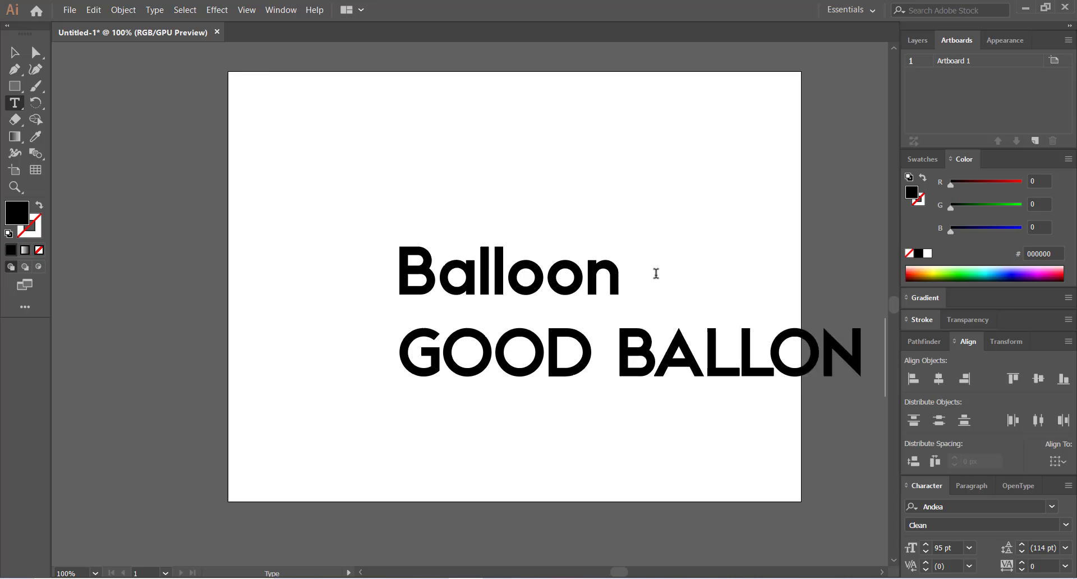
{"action": "key", "text": "BackSpace"}
{"action": "key", "text": "BackSpace"}
{"action": "type", "text": "ON"}
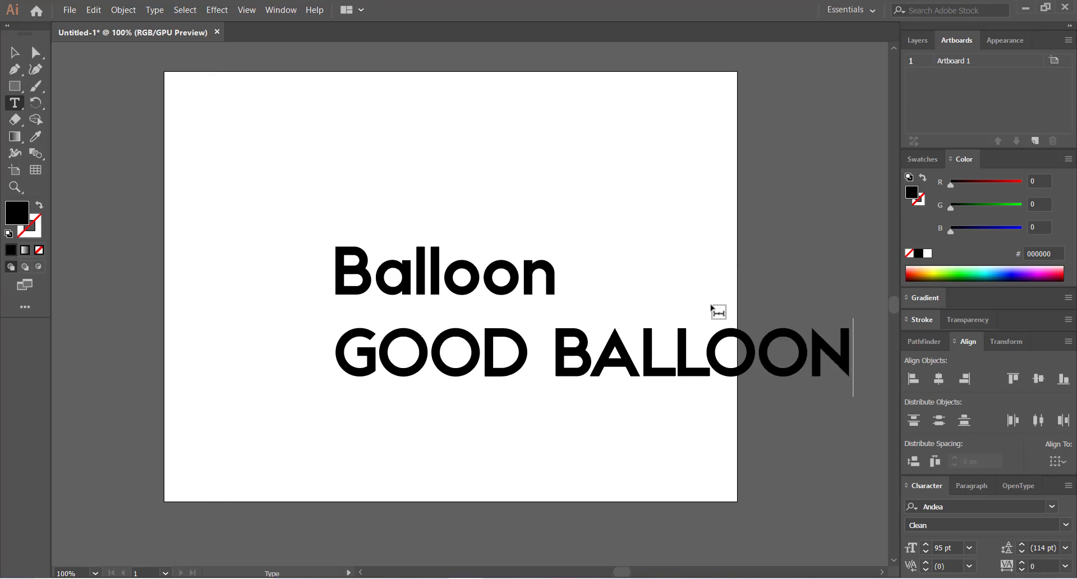
{"action": "left_click", "coordinate": [15, 53]}
{"action": "left_click", "coordinate": [372, 210]}
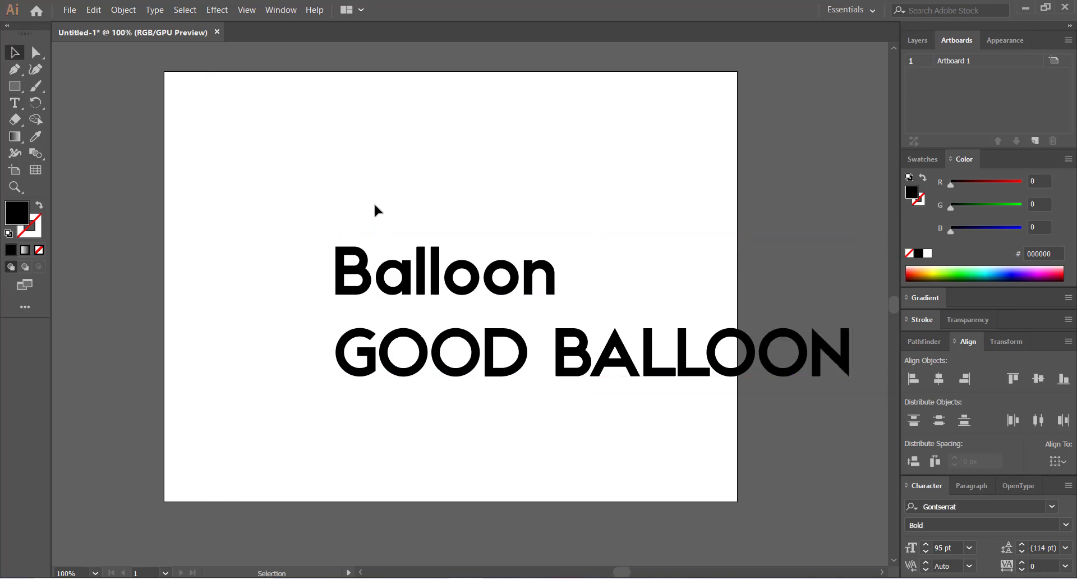
- Move the two-line text left and slightly up so that both lines fit within the artboard
{"action": "left_click_drag", "start_coordinate": [292, 191], "coordinate": [324, 192]}
{"action": "left_click_drag", "start_coordinate": [472, 356], "coordinate": [346, 335]}
{"action": "left_click", "coordinate": [503, 406]}
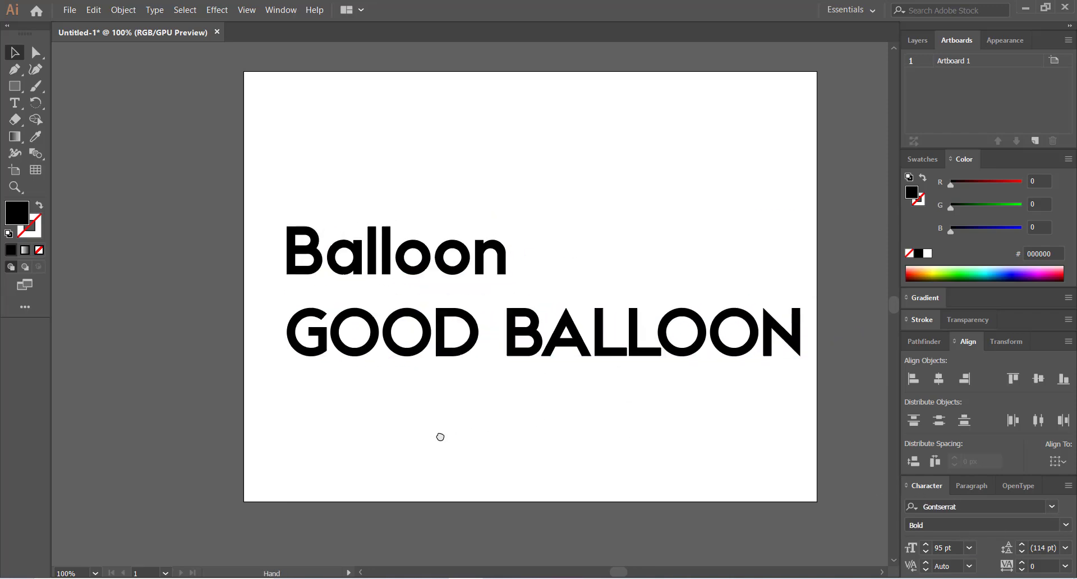
- Select the whole GOOD BALLOON line and apply the Andea font and the All Caps option to it
{"action": "key", "text": "t"}
{"action": "left_click_drag", "start_coordinate": [611, 376], "coordinate": [825, 387]}
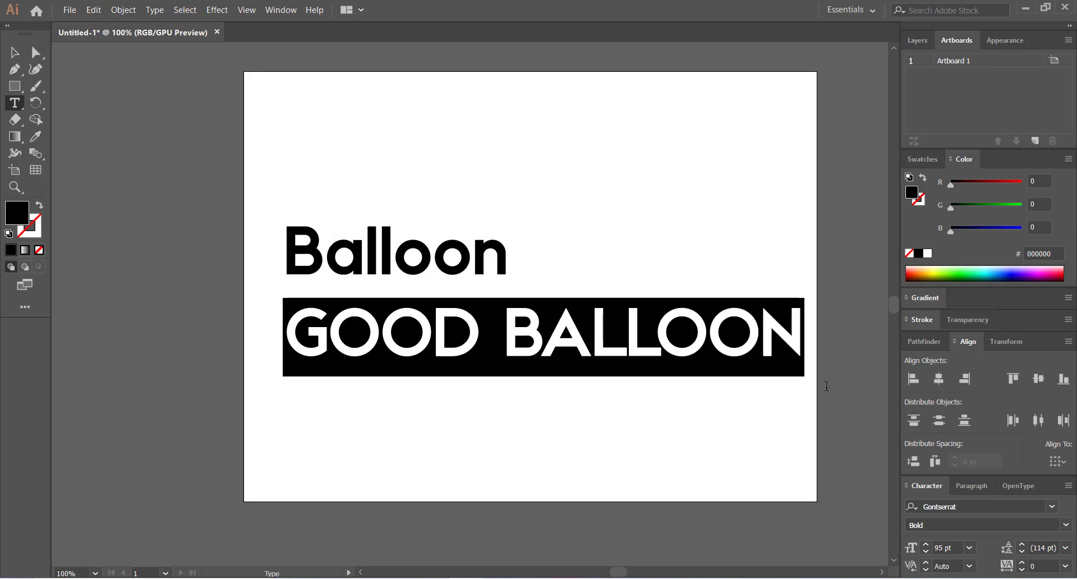
{"action": "left_click", "coordinate": [322, 327]}
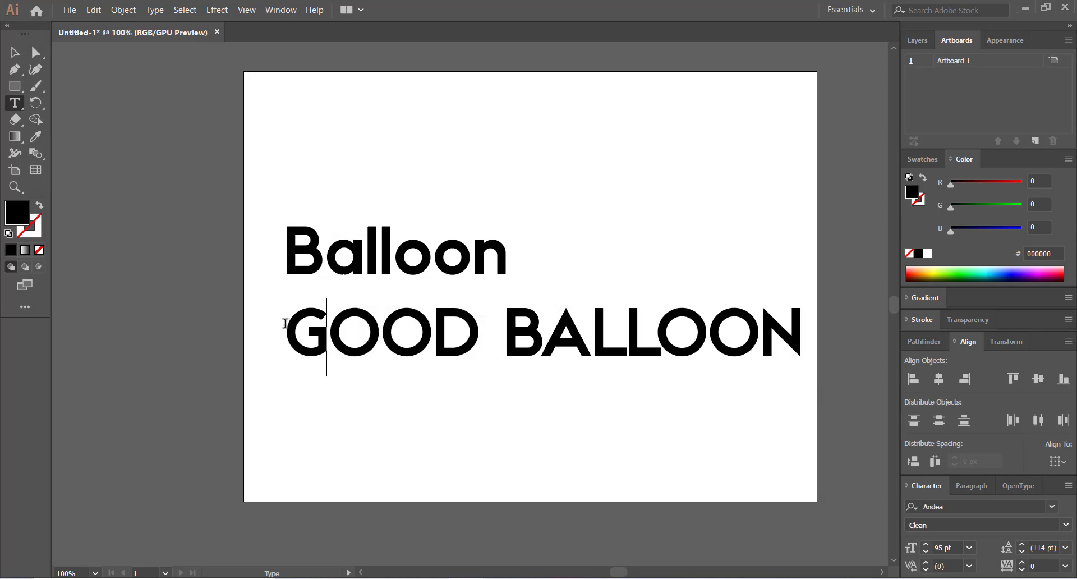
{"action": "left_click_drag", "start_coordinate": [285, 324], "coordinate": [812, 363]}
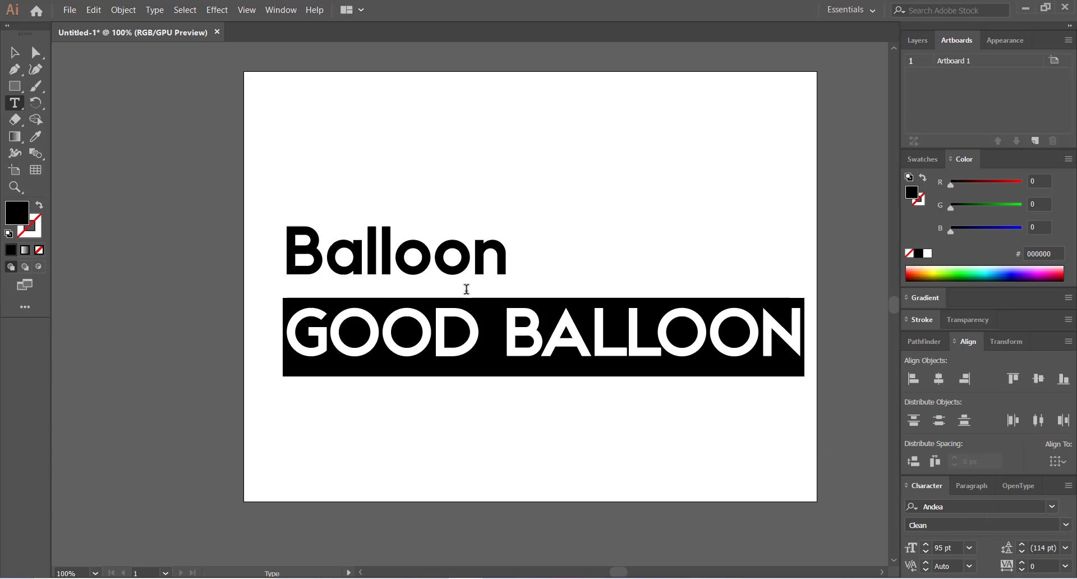
{"action": "left_click", "coordinate": [1052, 506]}
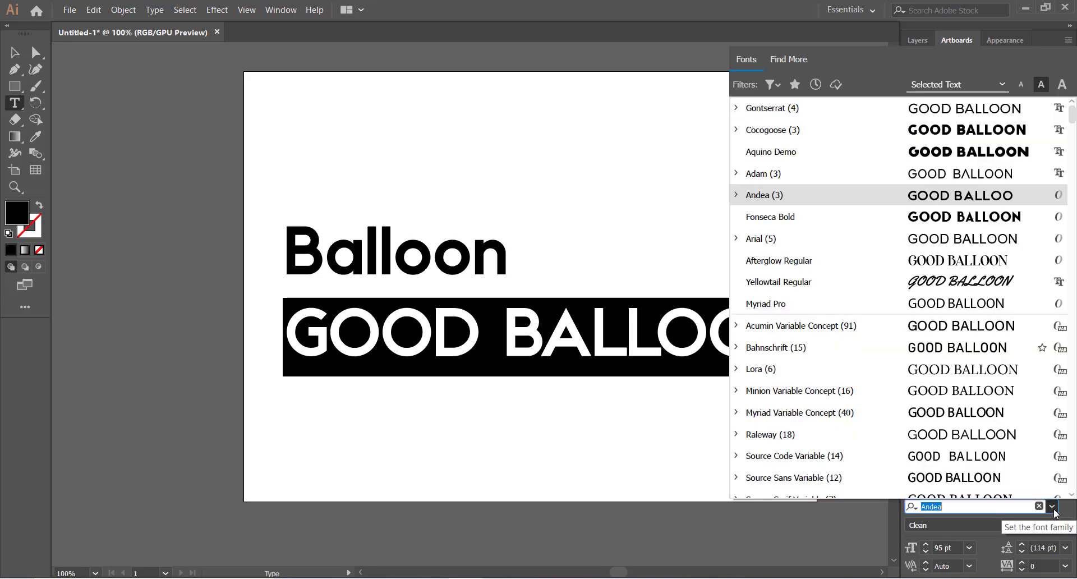
{"action": "left_click", "coordinate": [787, 201]}
{"action": "left_click", "coordinate": [1068, 486]}
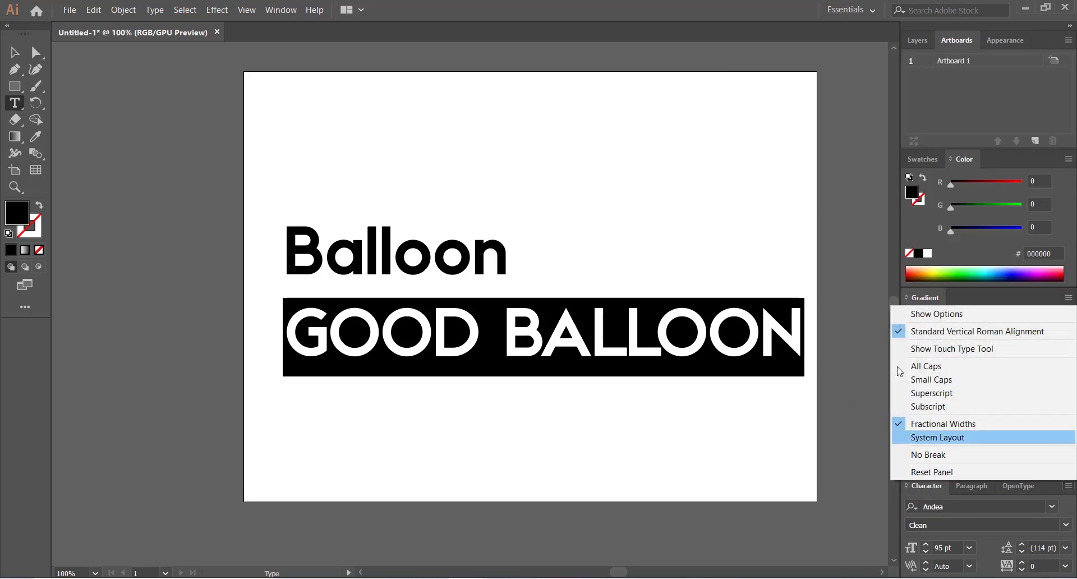
{"action": "left_click", "coordinate": [930, 366]}
- Set the font size of the GOOD BALLOON line to 18 pt
{"action": "left_click", "coordinate": [925, 551]}
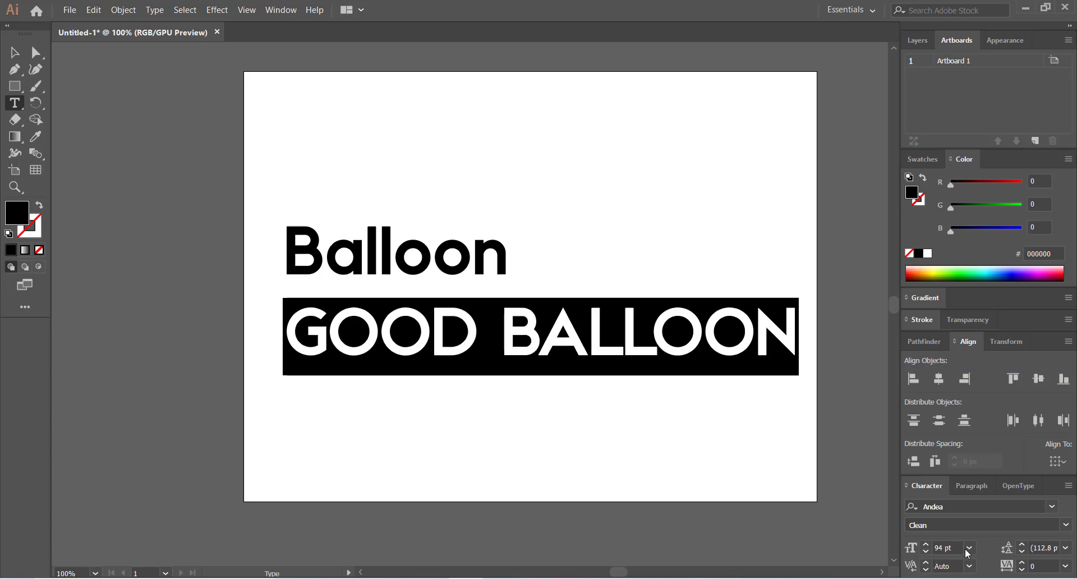
{"action": "left_click", "coordinate": [967, 552]}
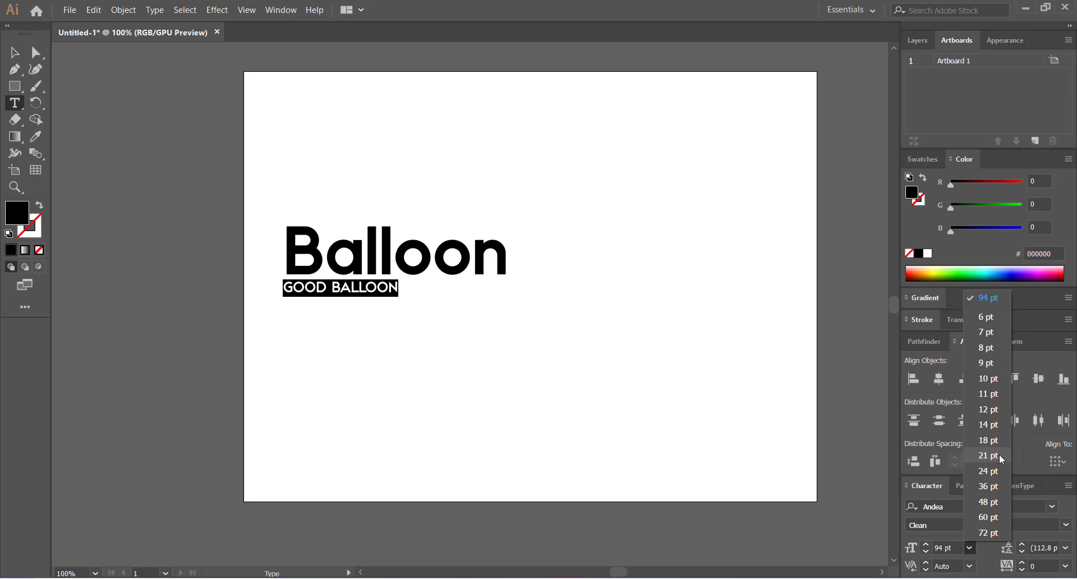
{"action": "left_click", "coordinate": [998, 437]}
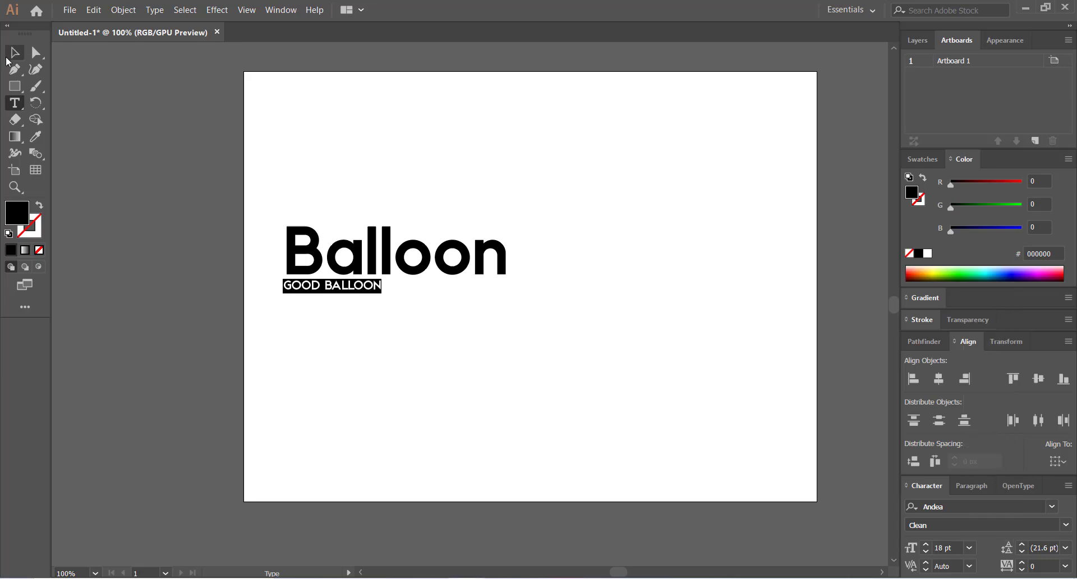
- Move the two-line text to the right so that it sits near the middle of the artboard
{"action": "left_click", "coordinate": [13, 53]}
{"action": "left_click", "coordinate": [360, 161]}
{"action": "left_click_drag", "start_coordinate": [361, 161], "coordinate": [386, 159]}
{"action": "left_click_drag", "start_coordinate": [365, 251], "coordinate": [479, 260]}
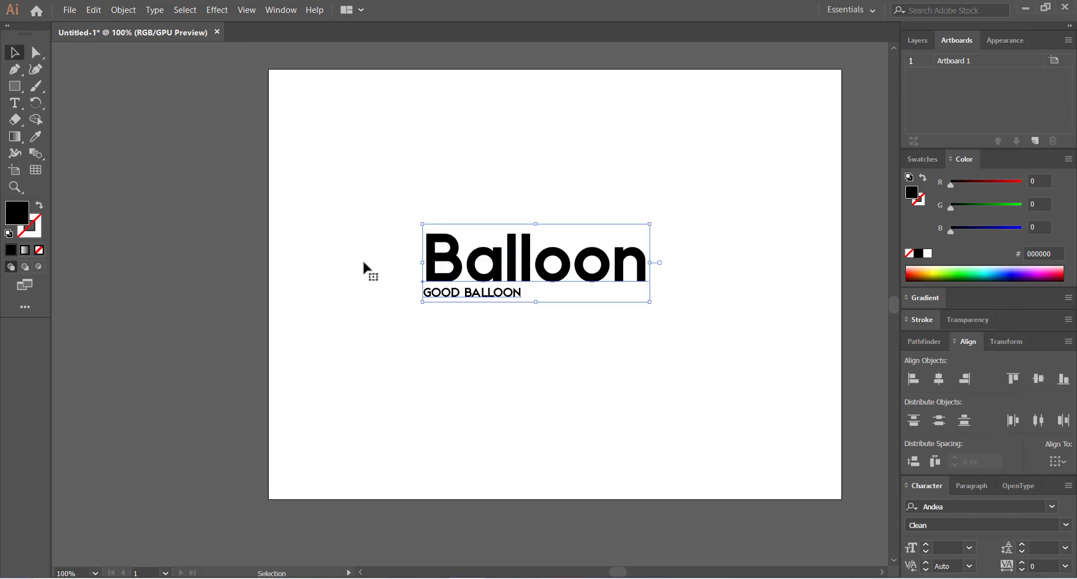
{"action": "left_click", "coordinate": [371, 245]}
- Set the leading of the two-line text to 23 pt so that GOOD BALLOON sits just beneath Balloon
{"action": "left_click", "coordinate": [461, 269]}
{"action": "left_click_drag", "start_coordinate": [1024, 543], "coordinate": [1024, 544]}
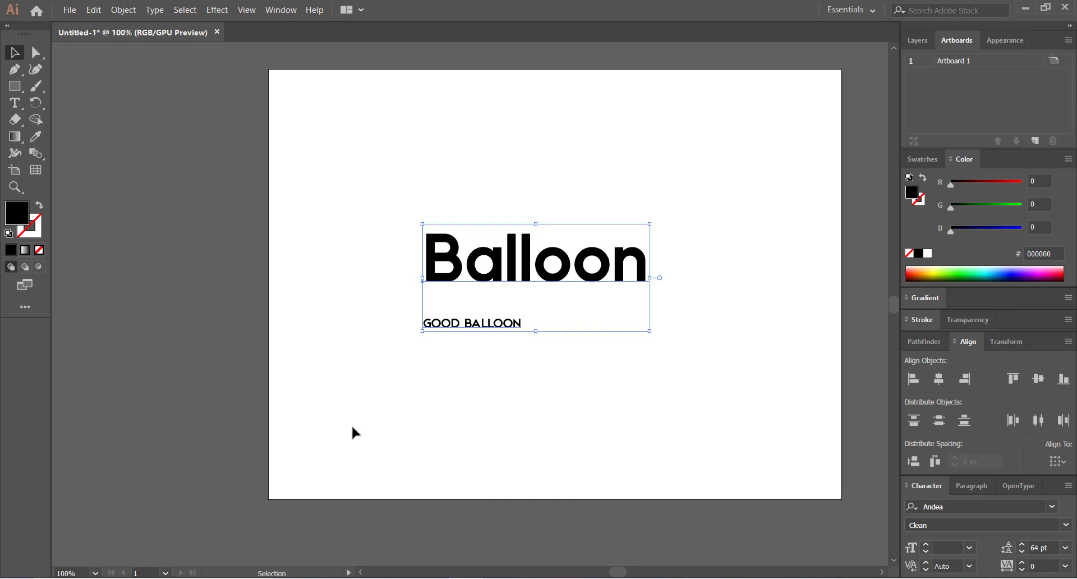
{"action": "left_click", "coordinate": [1022, 552]}
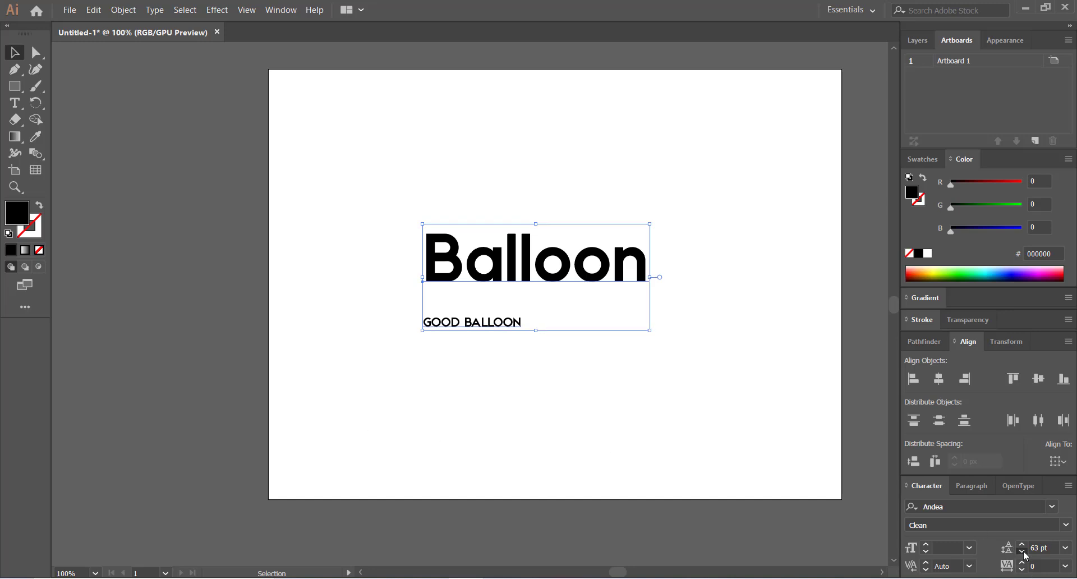
{"action": "left_click", "coordinate": [1023, 552]}
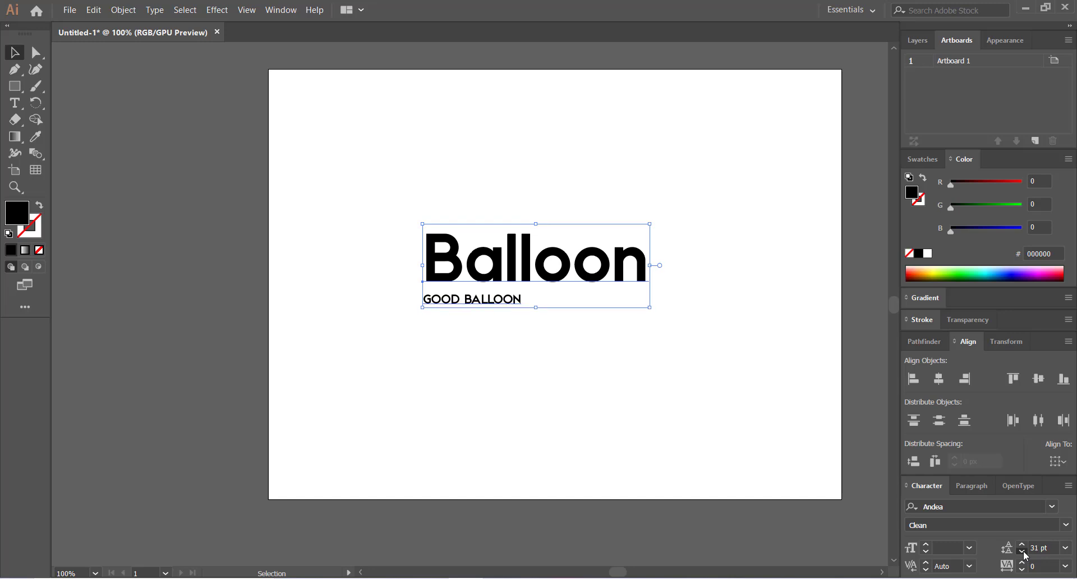
{"action": "left_click", "coordinate": [520, 317]}
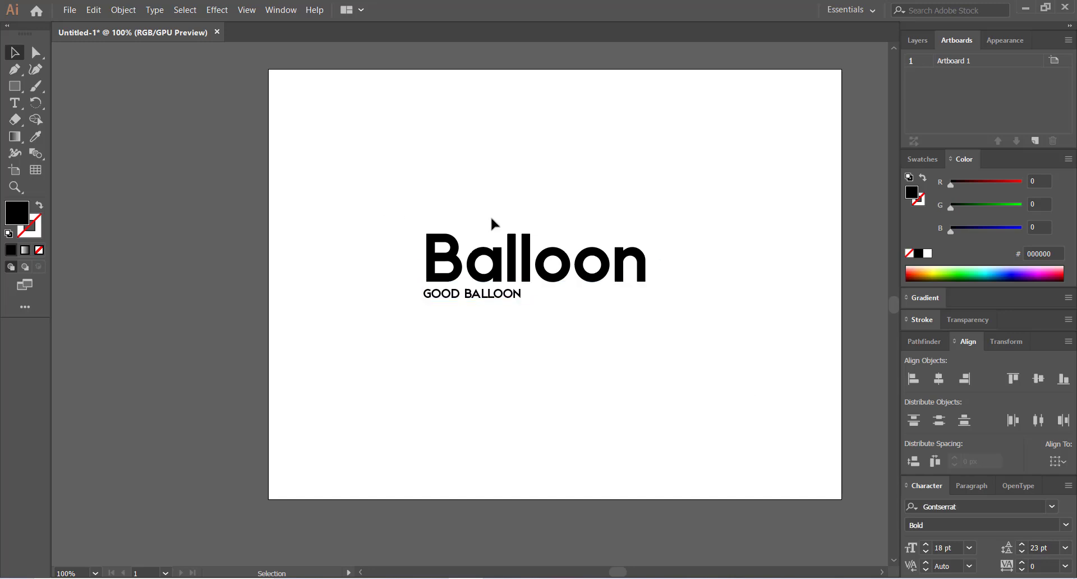
{"action": "left_click", "coordinate": [479, 276]}
{"action": "left_click", "coordinate": [608, 339]}
- Try to change the kerning of the two selected o letters in Balloon
{"action": "left_click", "coordinate": [15, 103]}
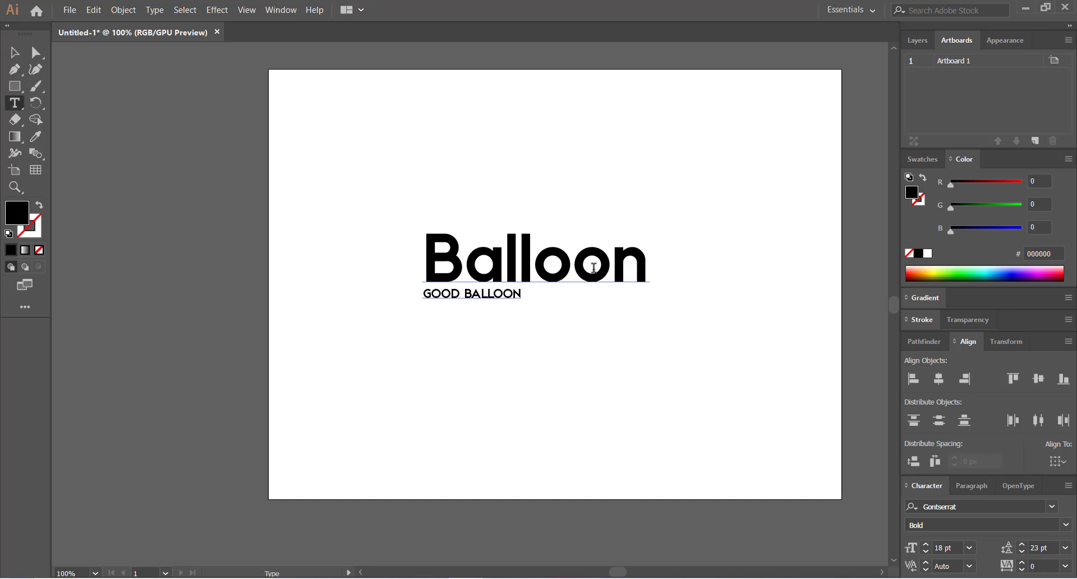
{"action": "left_click_drag", "start_coordinate": [532, 265], "coordinate": [609, 268]}
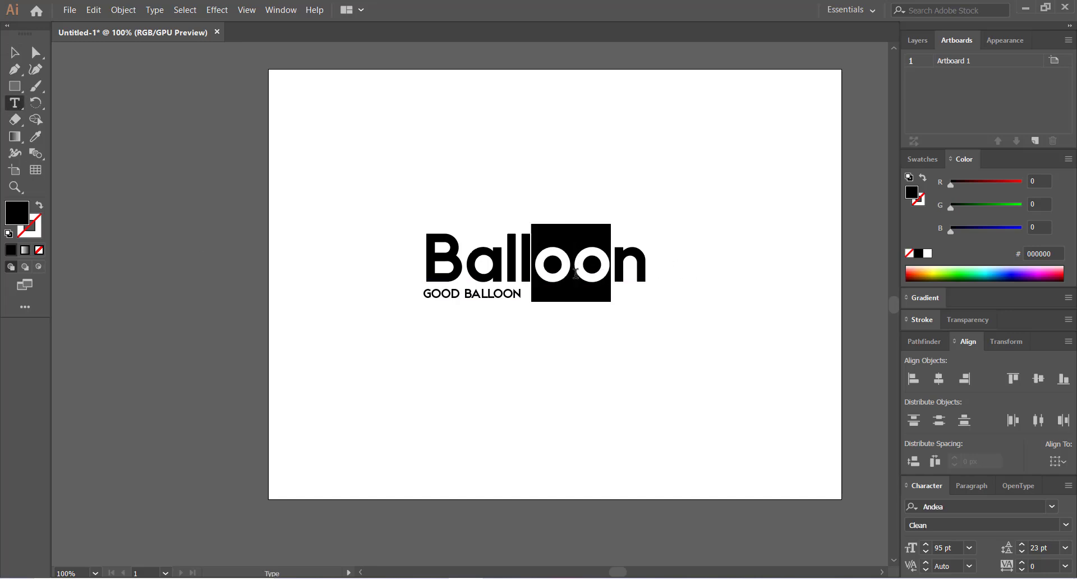
{"action": "left_click", "coordinate": [927, 568]}
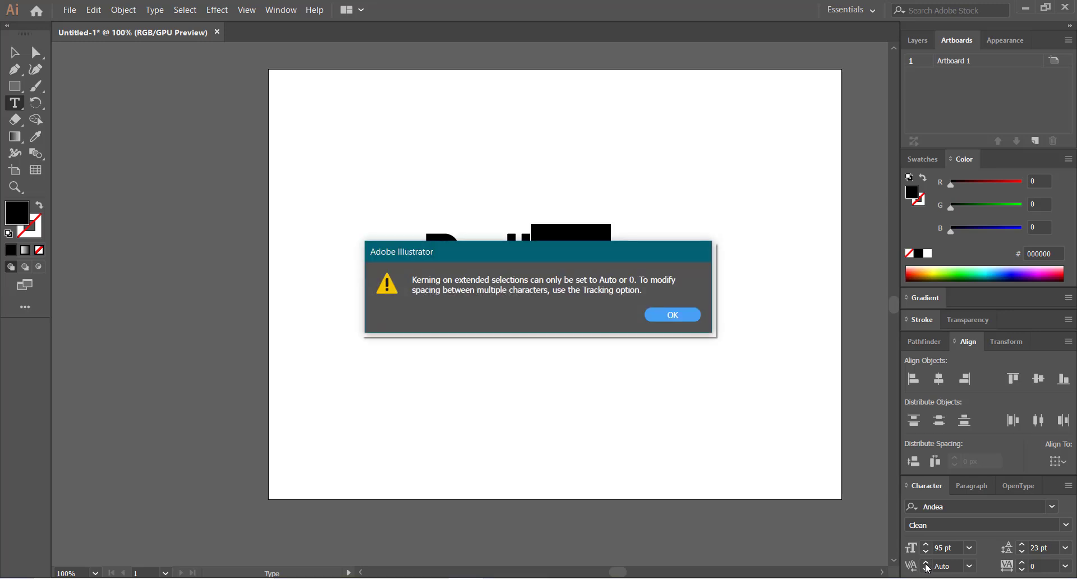
{"action": "left_click", "coordinate": [659, 311]}
{"action": "key", "text": "Escape"}
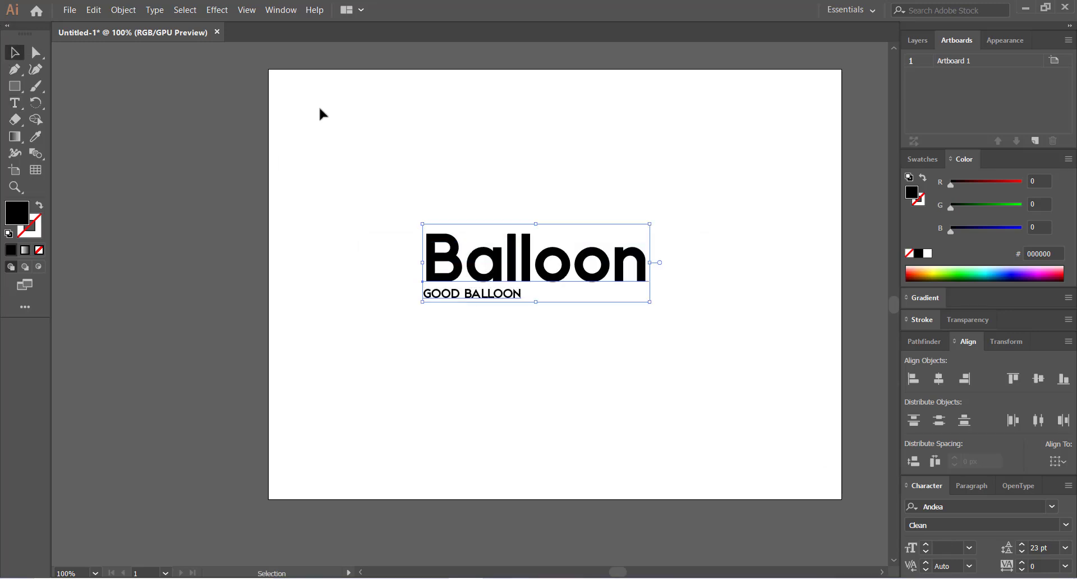
- Try to change the kerning of the entire two-line text object by stepping its value
{"action": "left_click", "coordinate": [318, 107]}
{"action": "left_click_drag", "start_coordinate": [826, 558], "coordinate": [836, 555]}
{"action": "left_click", "coordinate": [466, 578]}
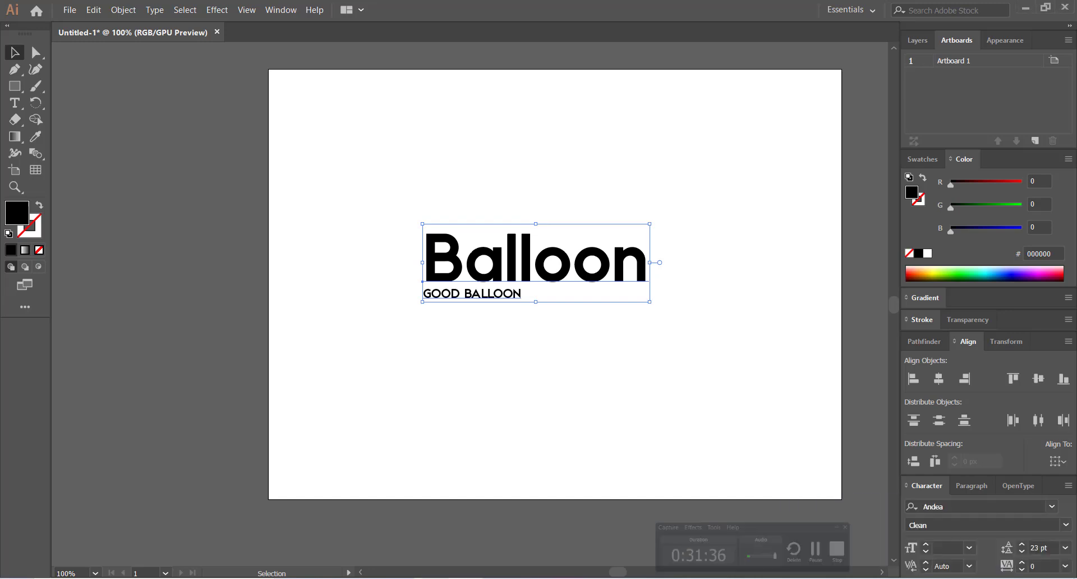
{"action": "left_click", "coordinate": [927, 562]}
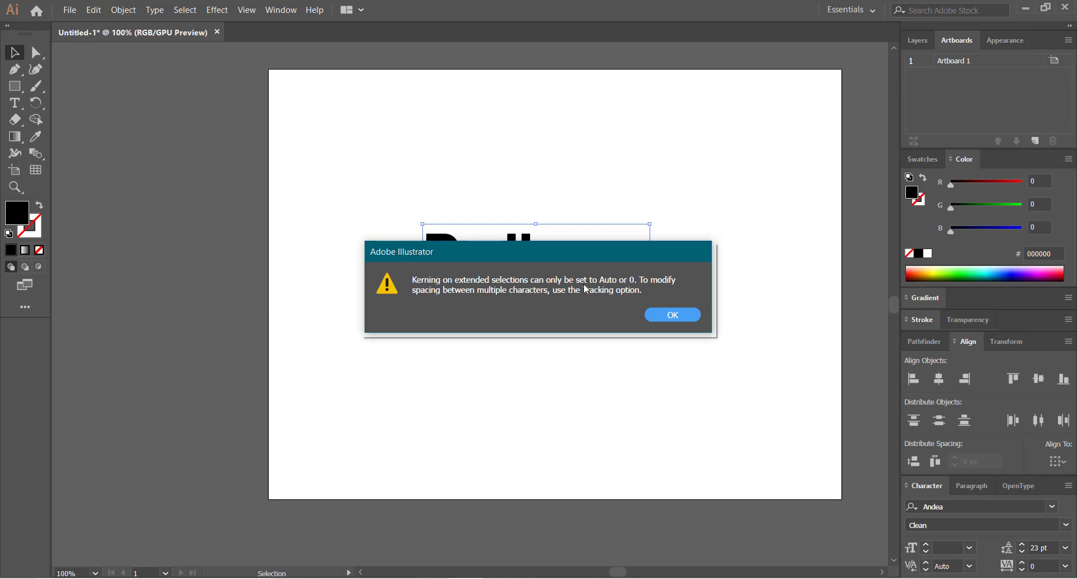
{"action": "left_click", "coordinate": [668, 315]}
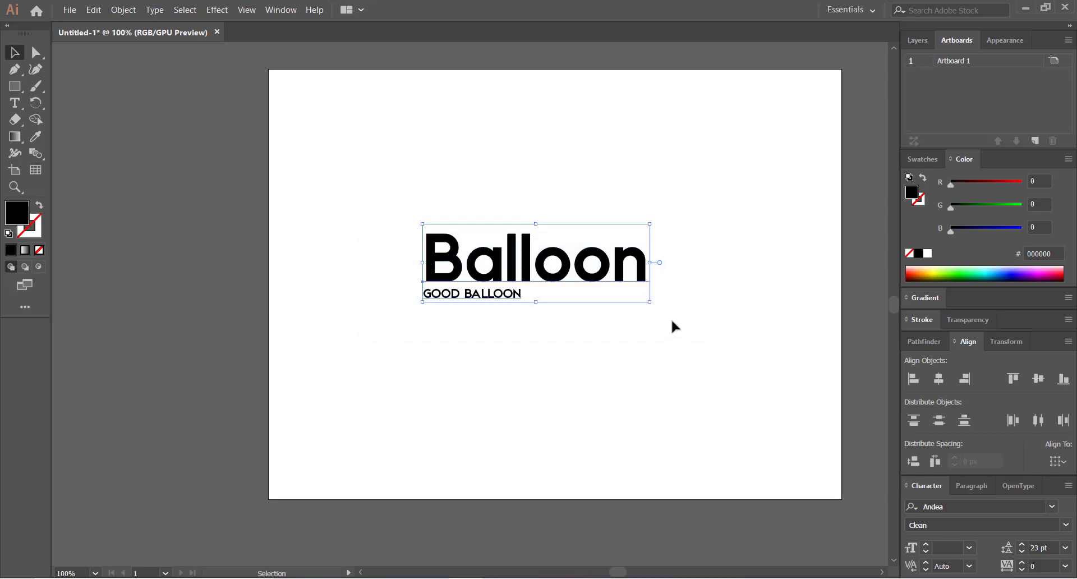
- Try a kerning of 0 on the two-line text, and return it to Auto
{"action": "left_click", "coordinate": [971, 566]}
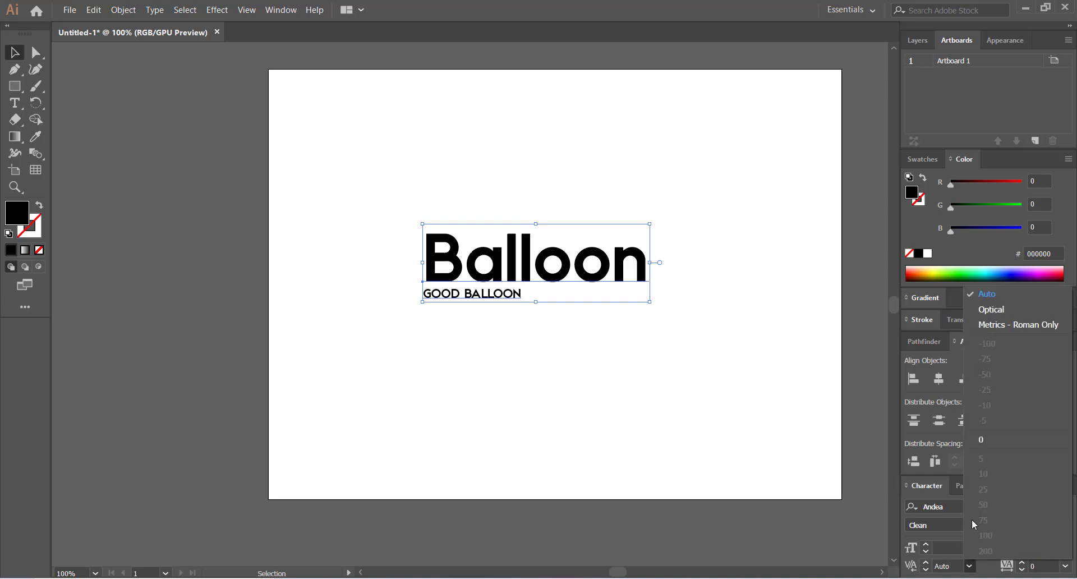
{"action": "left_click", "coordinate": [987, 439]}
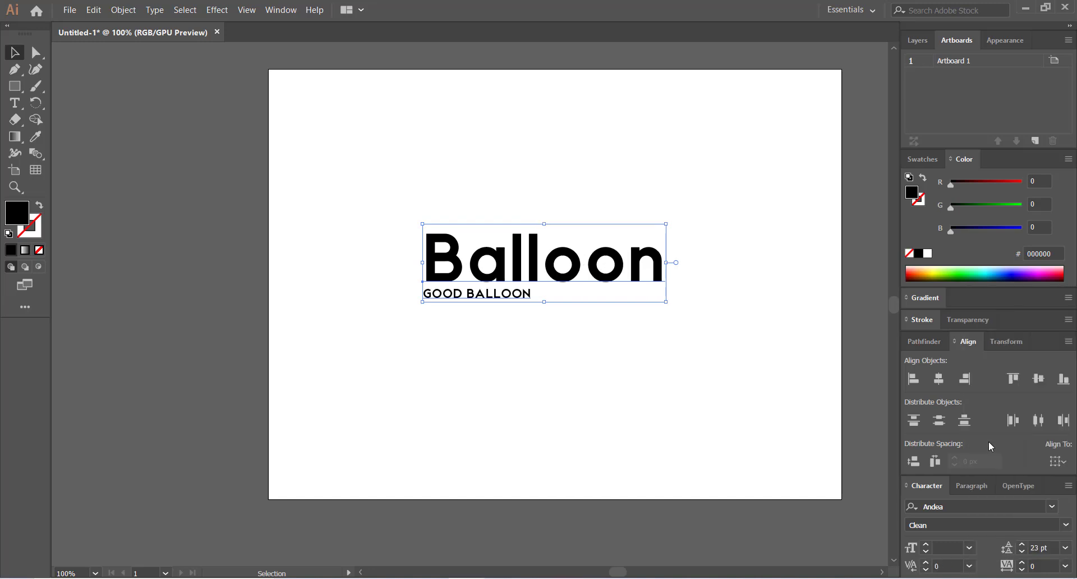
{"action": "left_click", "coordinate": [156, 131]}
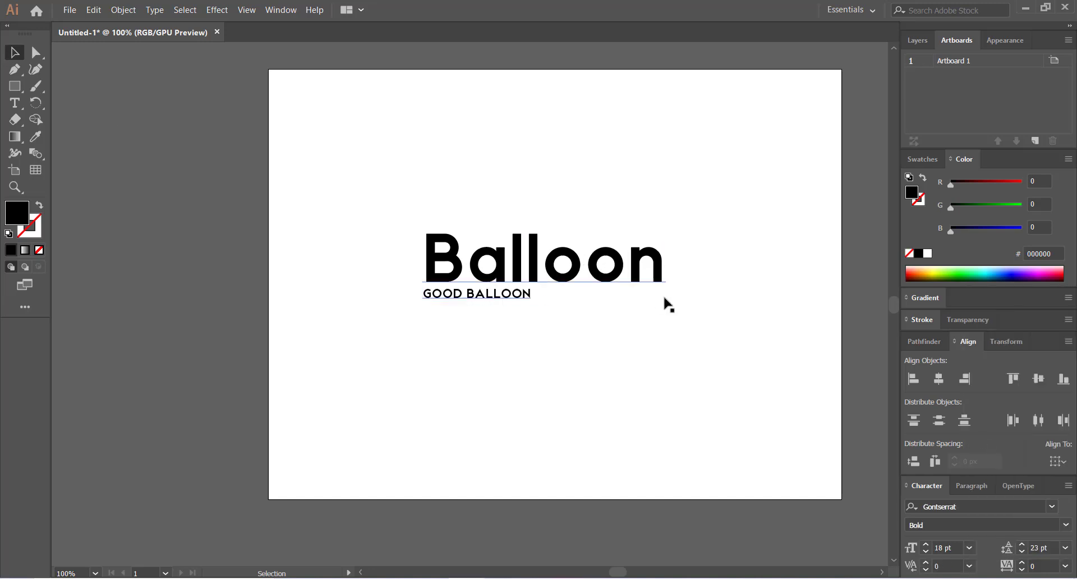
{"action": "left_click", "coordinate": [587, 273]}
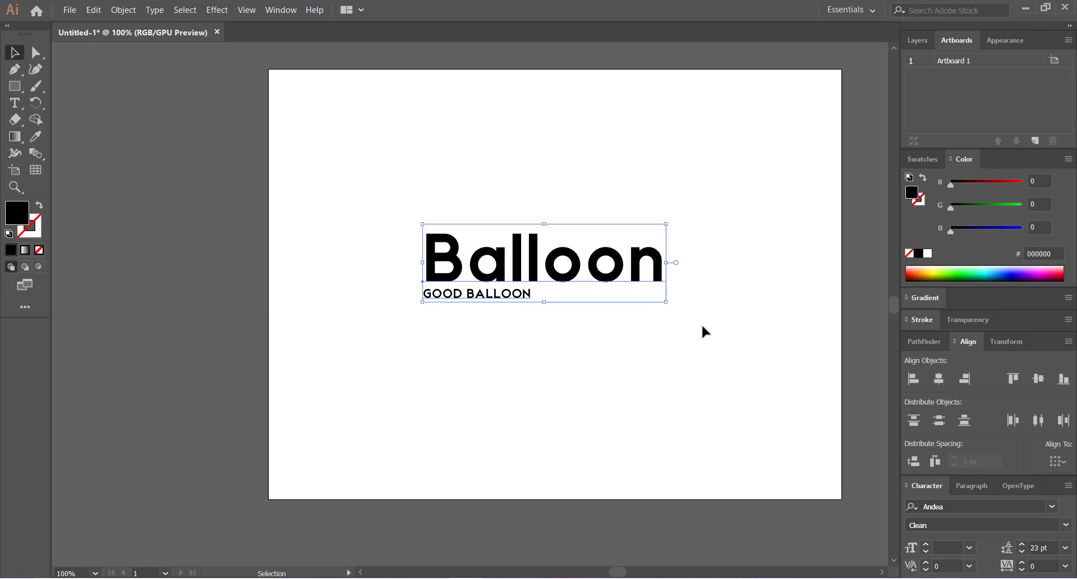
{"action": "left_click", "coordinate": [969, 566]}
{"action": "left_click", "coordinate": [986, 294]}
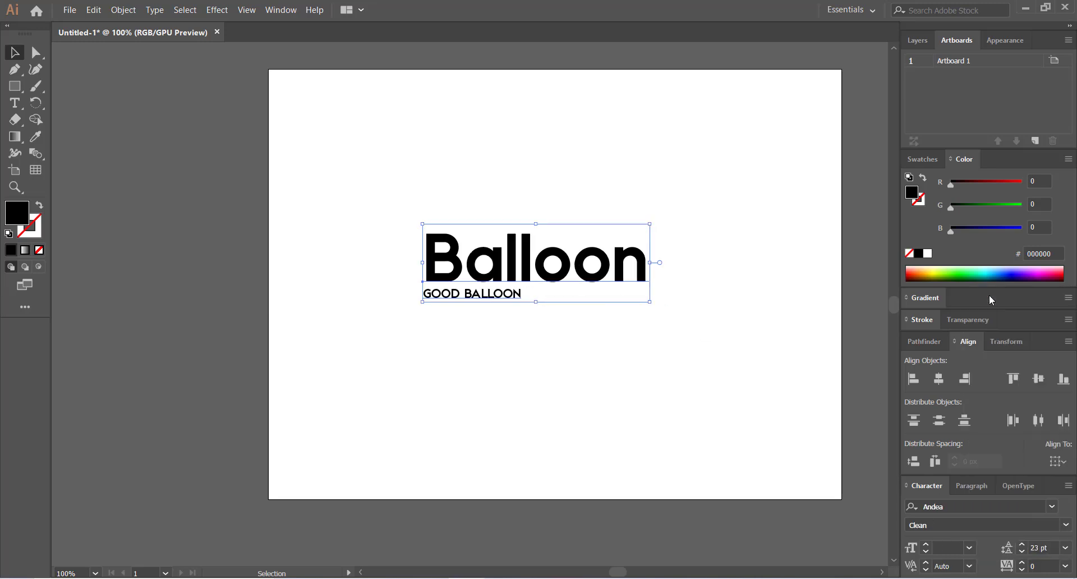
{"action": "left_click", "coordinate": [969, 565]}
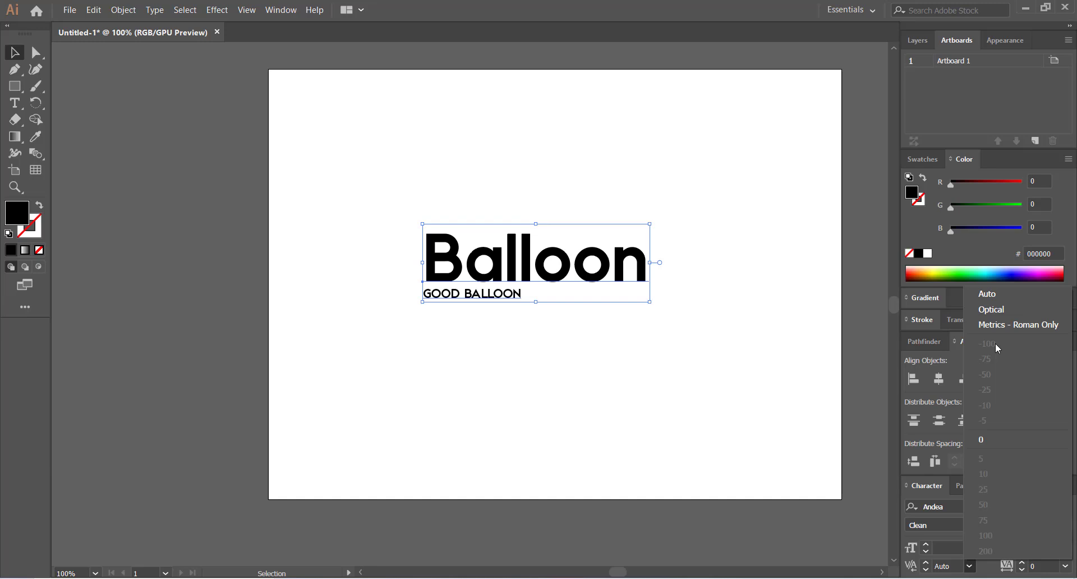
{"action": "left_click", "coordinate": [746, 340]}
{"action": "left_click", "coordinate": [459, 369]}
{"action": "left_click", "coordinate": [433, 299]}
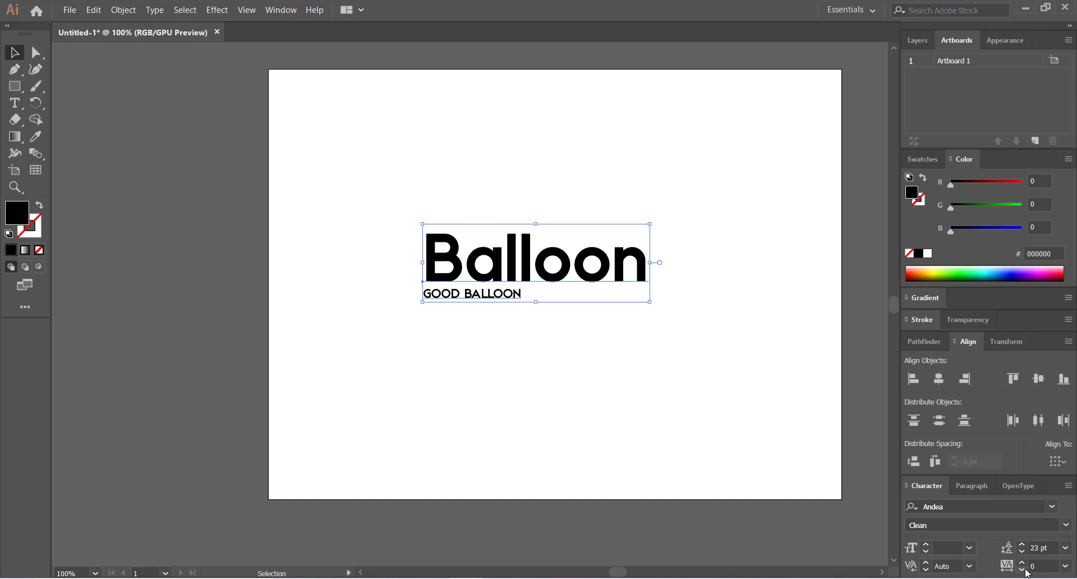
{"action": "left_click", "coordinate": [419, 351]}
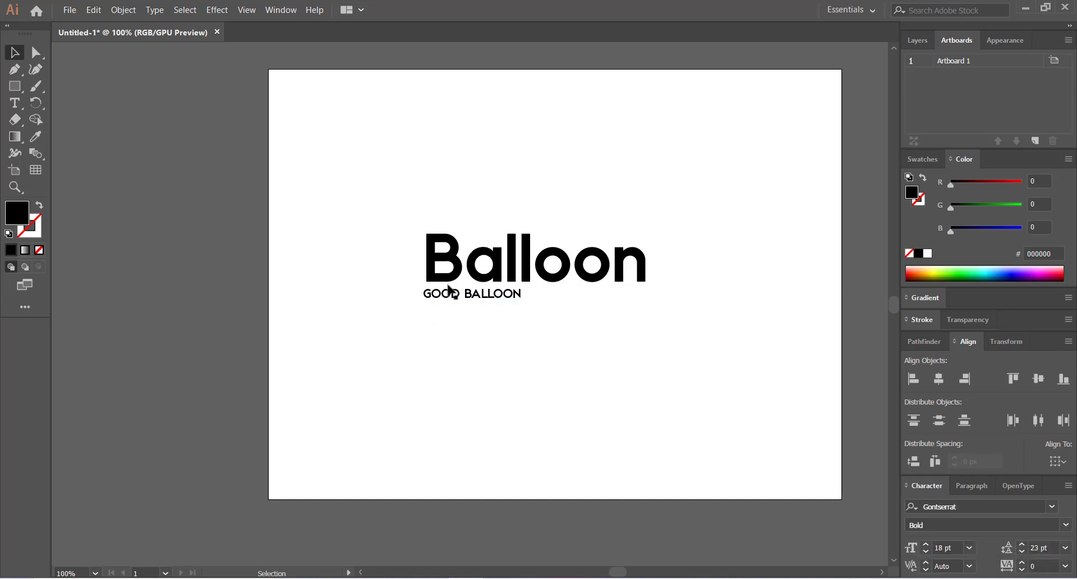
- Place a copy of the two-line text outside the artboard, beyond its upper-left corner
{"action": "left_click_drag", "start_coordinate": [444, 267], "coordinate": [100, 119]}
{"action": "left_click_drag", "start_coordinate": [585, 321], "coordinate": [519, 288]}
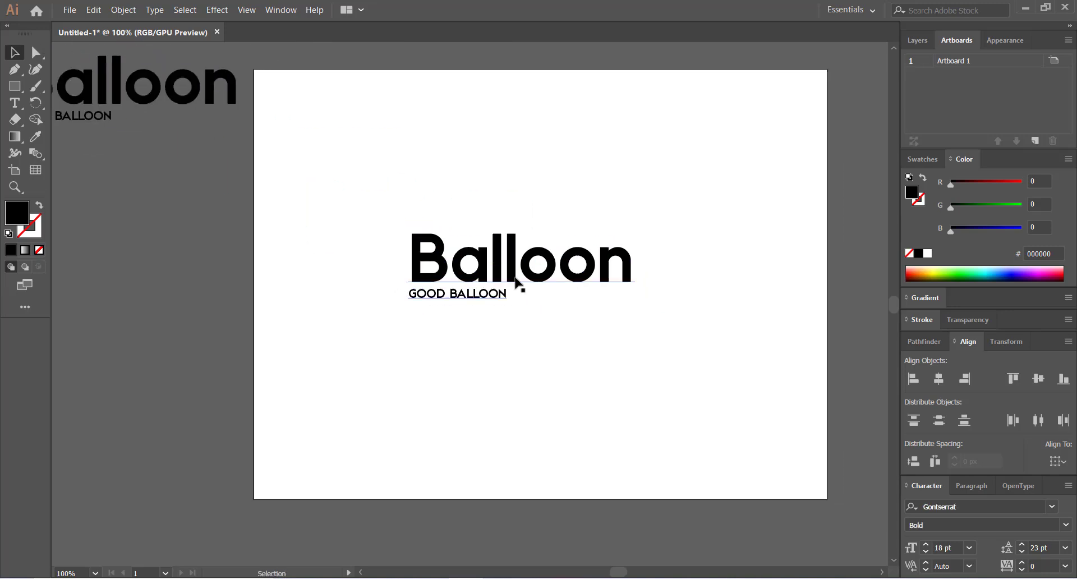
{"action": "left_click", "coordinate": [561, 268]}
{"action": "left_click", "coordinate": [529, 214]}
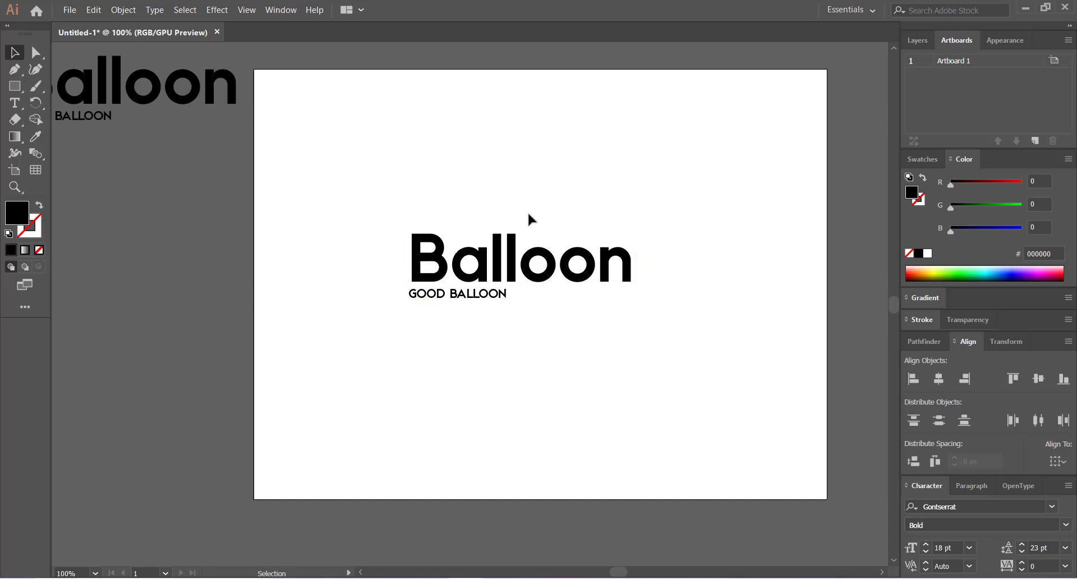
- Delete the GOOD BALLOON line from the text on the artboard, leaving only Balloon
{"action": "left_click", "coordinate": [528, 276]}
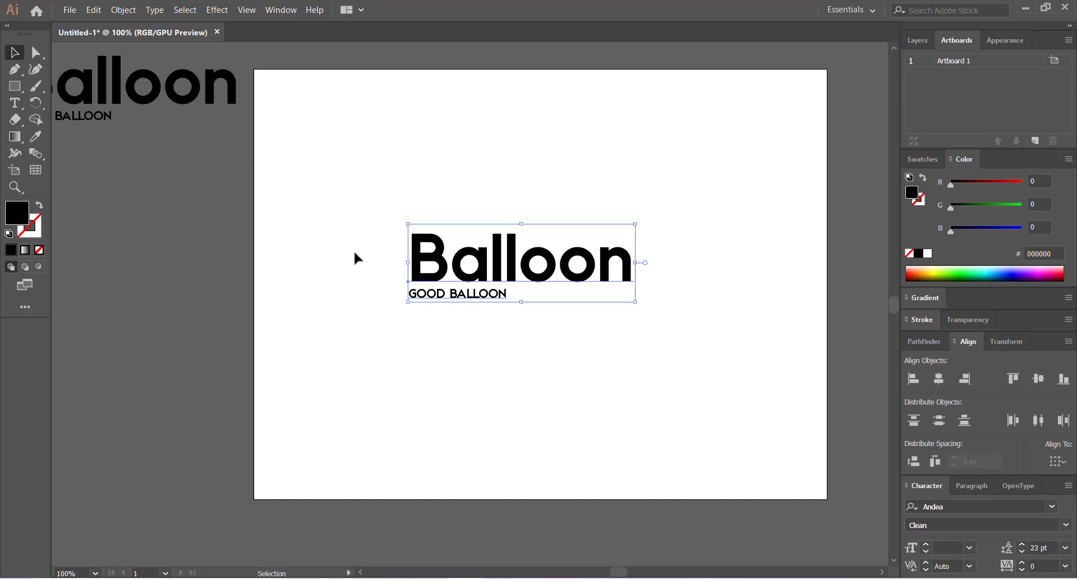
{"action": "key", "text": "t"}
{"action": "left_click_drag", "start_coordinate": [508, 294], "coordinate": [390, 291]}
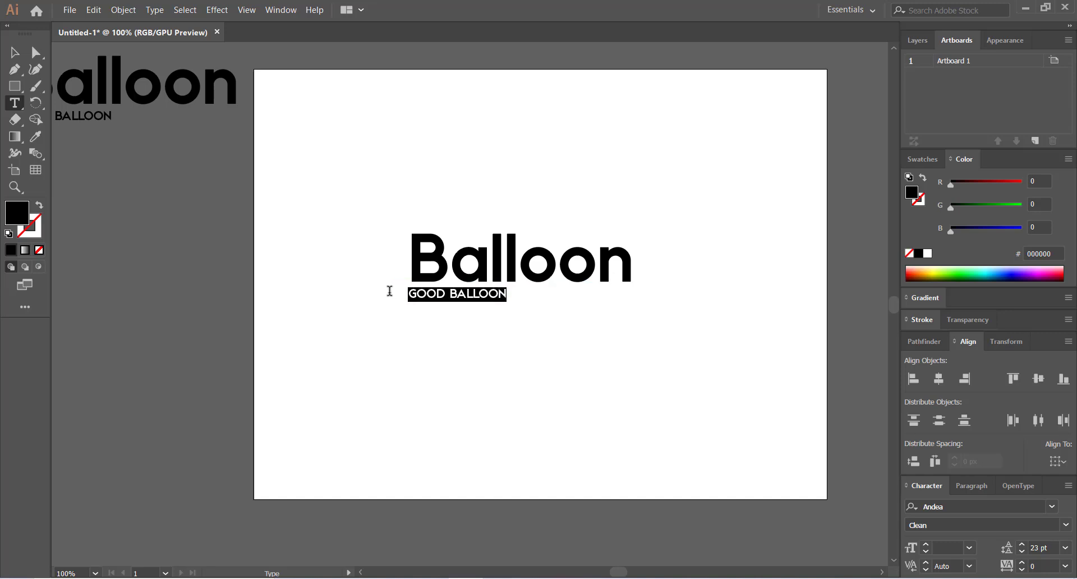
{"action": "key", "text": "BackSpace"}
{"action": "key", "text": "BackSpace"}
{"action": "left_click", "coordinate": [14, 52]}
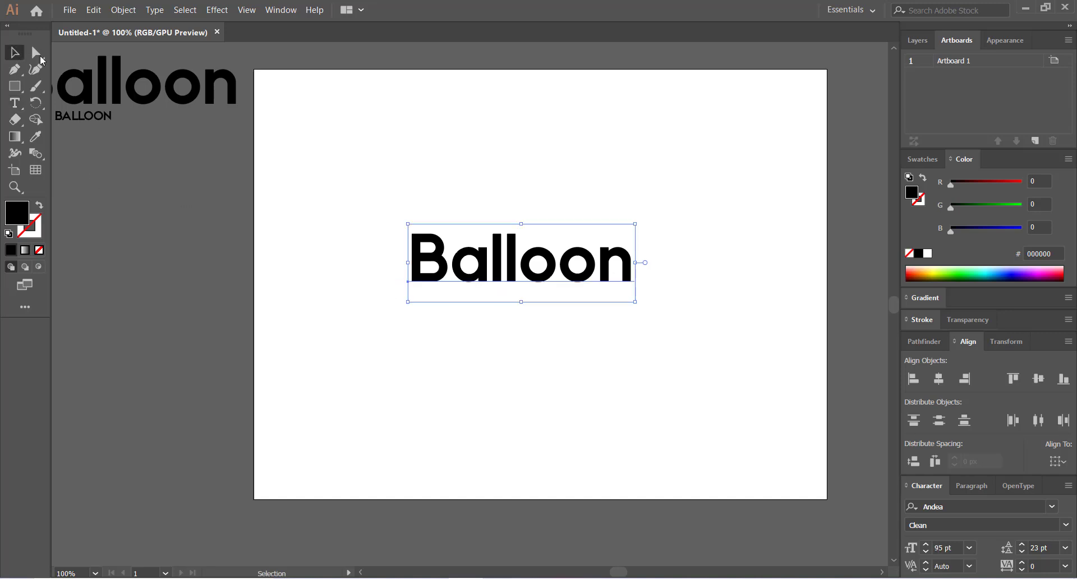
- Increase the tracking of the Balloon text on the artboard to 134
{"action": "left_click", "coordinate": [1020, 563]}
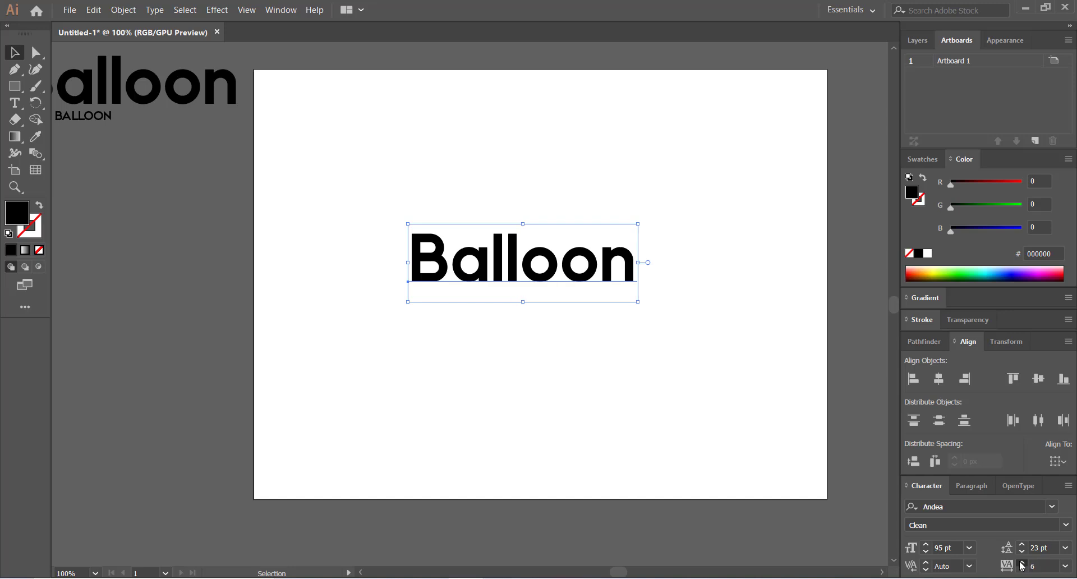
{"action": "left_click_drag", "start_coordinate": [1021, 564], "coordinate": [1022, 565]}
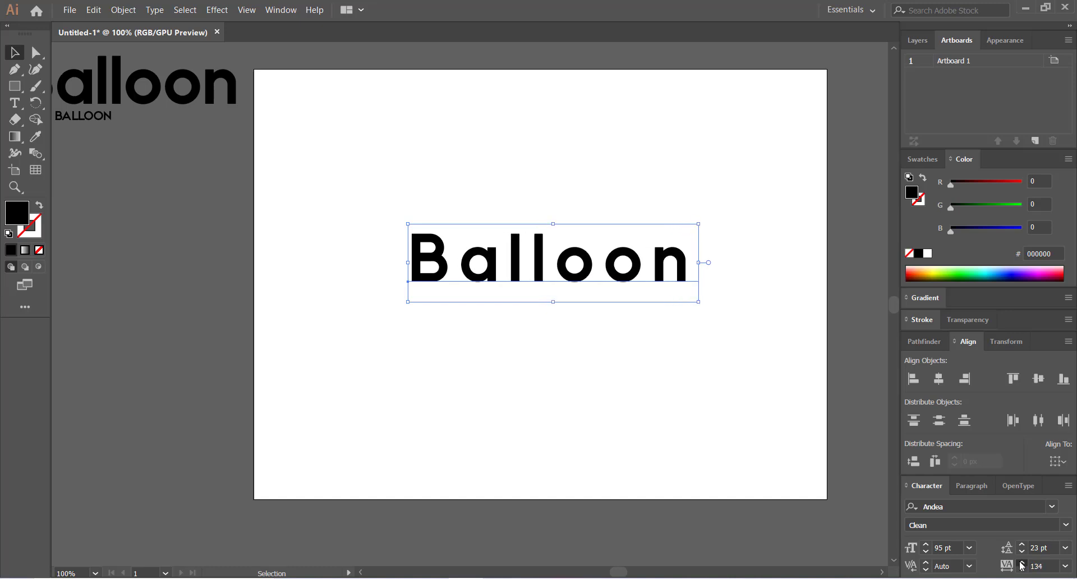
- Reset the tracking of the Balloon text on the artboard to 0
{"action": "left_click", "coordinate": [1065, 566]}
{"action": "left_click", "coordinate": [1046, 443]}
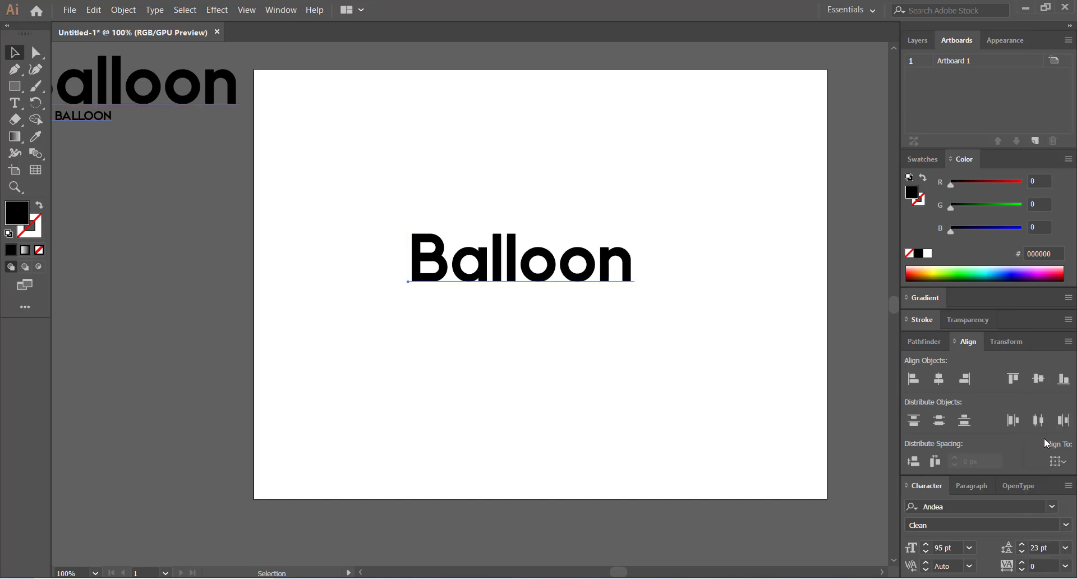
{"action": "left_click", "coordinate": [613, 346]}
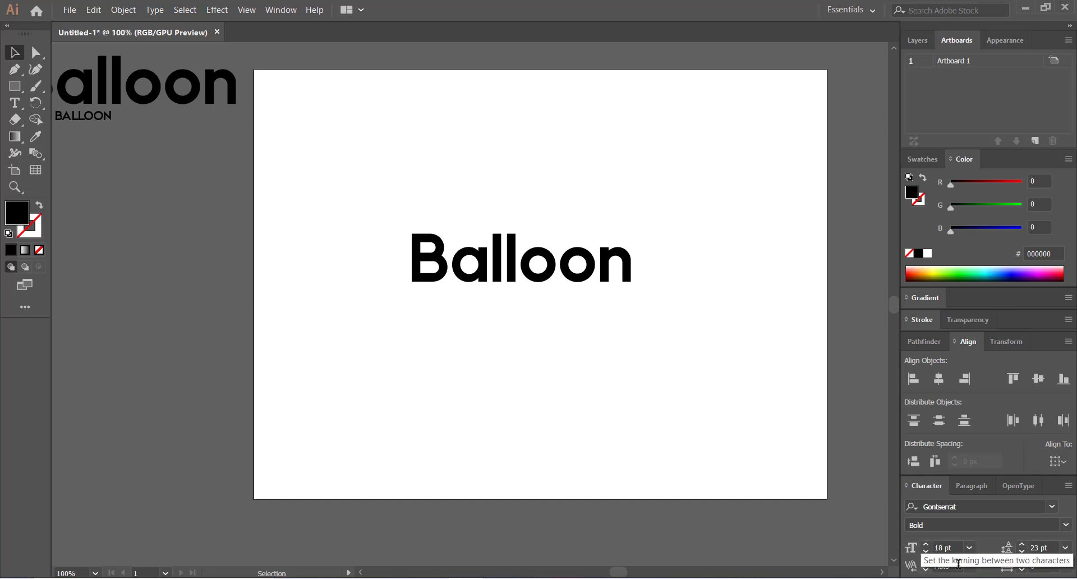
- Try a tracking of 12 on the Balloon text, and set it to -50 to tighten the letters
{"action": "left_click", "coordinate": [587, 259]}
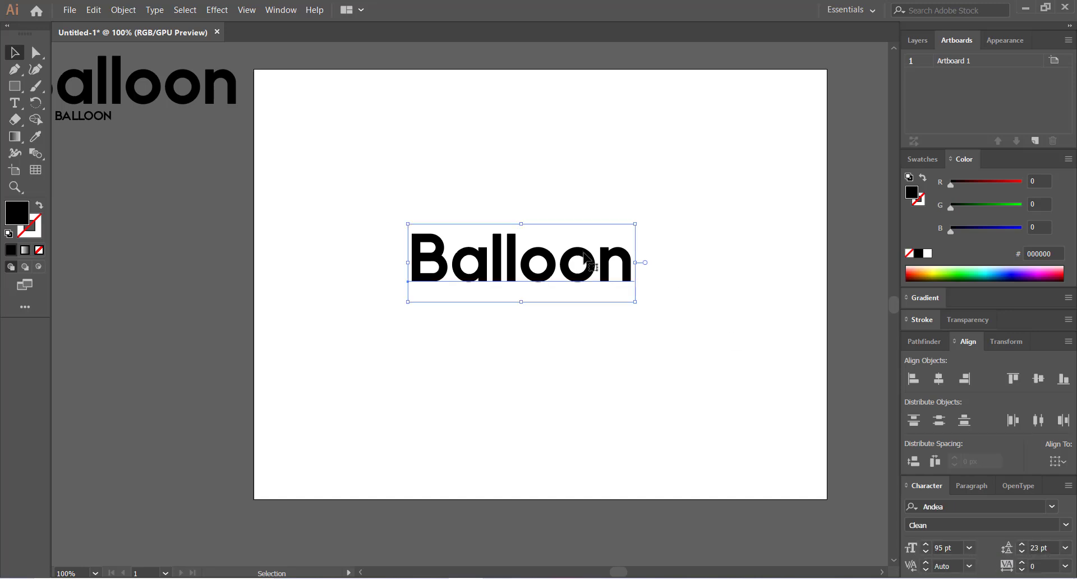
{"action": "left_click", "coordinate": [1022, 564]}
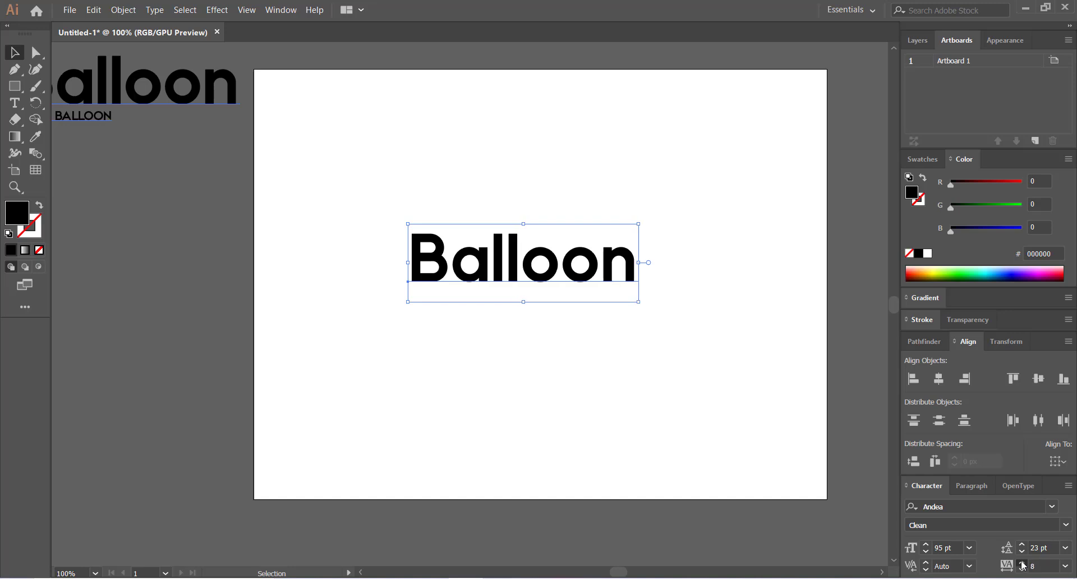
{"action": "left_click", "coordinate": [1065, 566]}
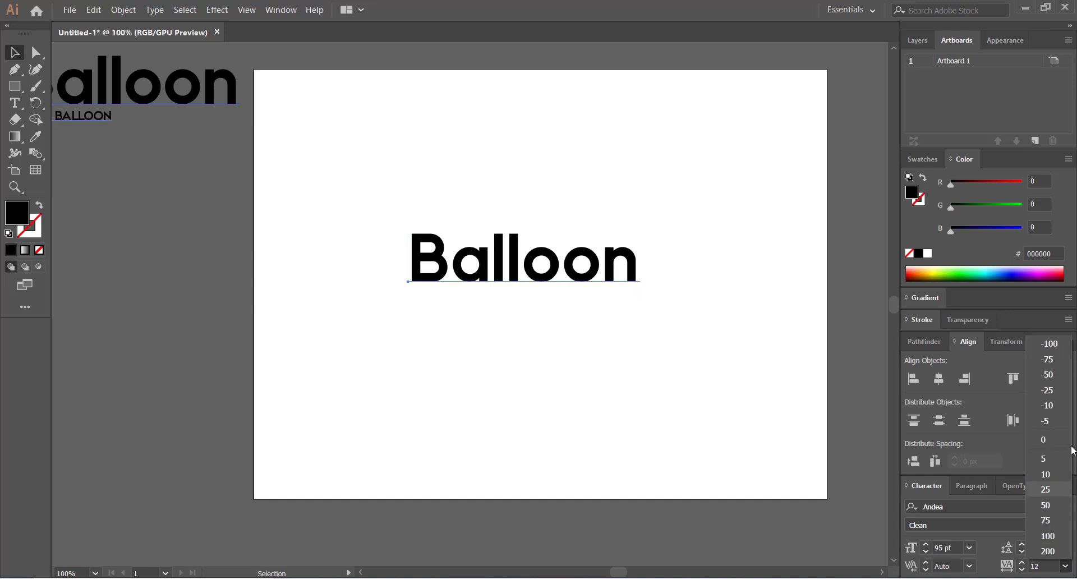
{"action": "left_click", "coordinate": [1047, 375]}
{"action": "left_click", "coordinate": [614, 337]}
- Move the tightened Balloon text to about the horizontal centre of the artboard
{"action": "left_click_drag", "start_coordinate": [484, 284], "coordinate": [508, 281]}
{"action": "left_click", "coordinate": [472, 345]}
{"action": "left_click_drag", "start_coordinate": [486, 322], "coordinate": [510, 347]}
{"action": "left_click_drag", "start_coordinate": [527, 288], "coordinate": [550, 296]}
{"action": "left_click", "coordinate": [524, 327]}
{"action": "left_click", "coordinate": [510, 354]}
{"action": "left_click", "coordinate": [555, 359]}
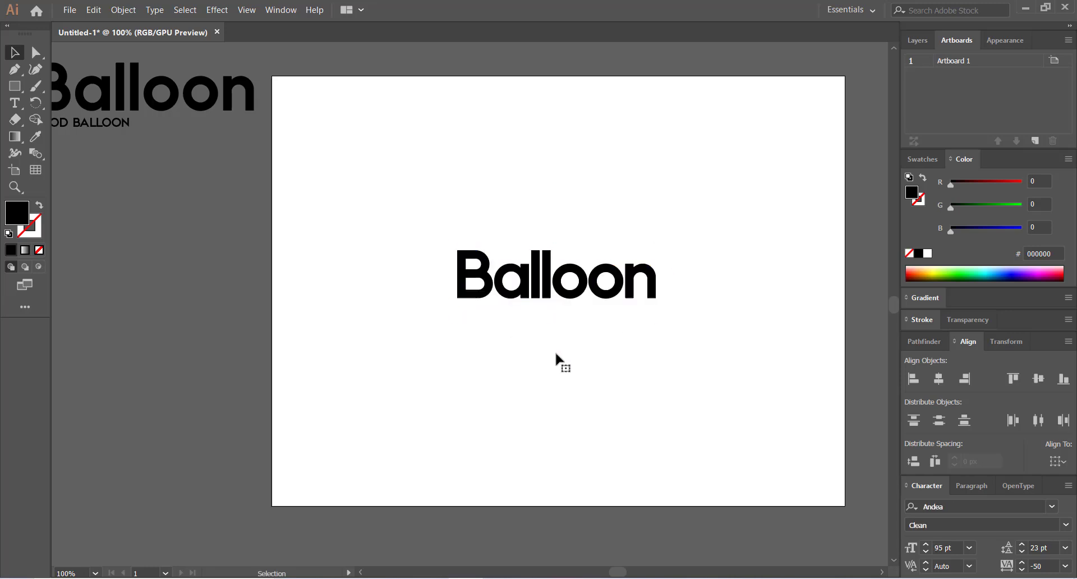
{"action": "left_click", "coordinate": [558, 298]}
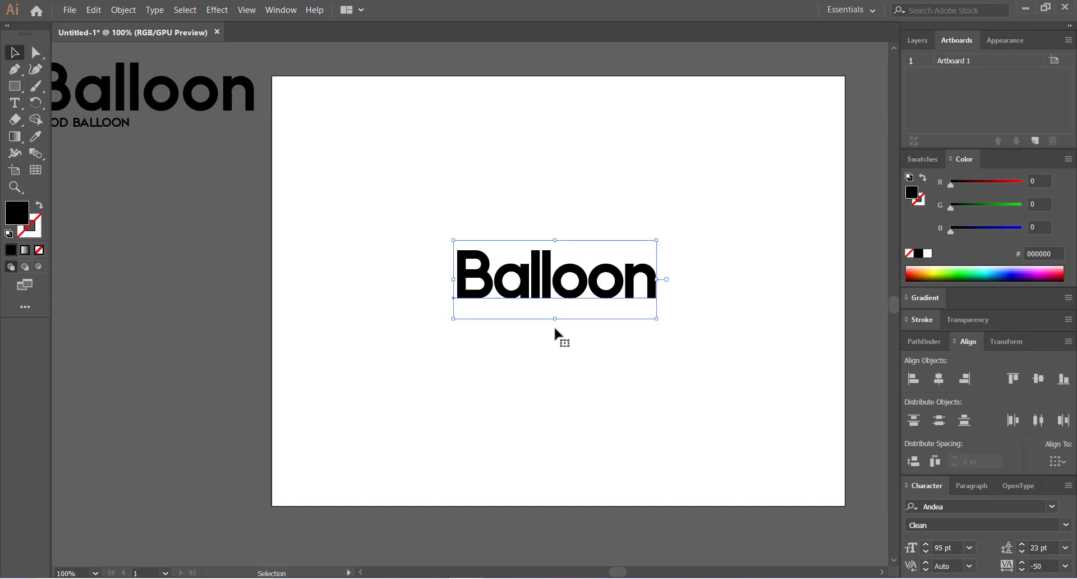
{"action": "left_click", "coordinate": [560, 377]}
{"action": "left_click", "coordinate": [567, 310]}
{"action": "left_click", "coordinate": [568, 387]}
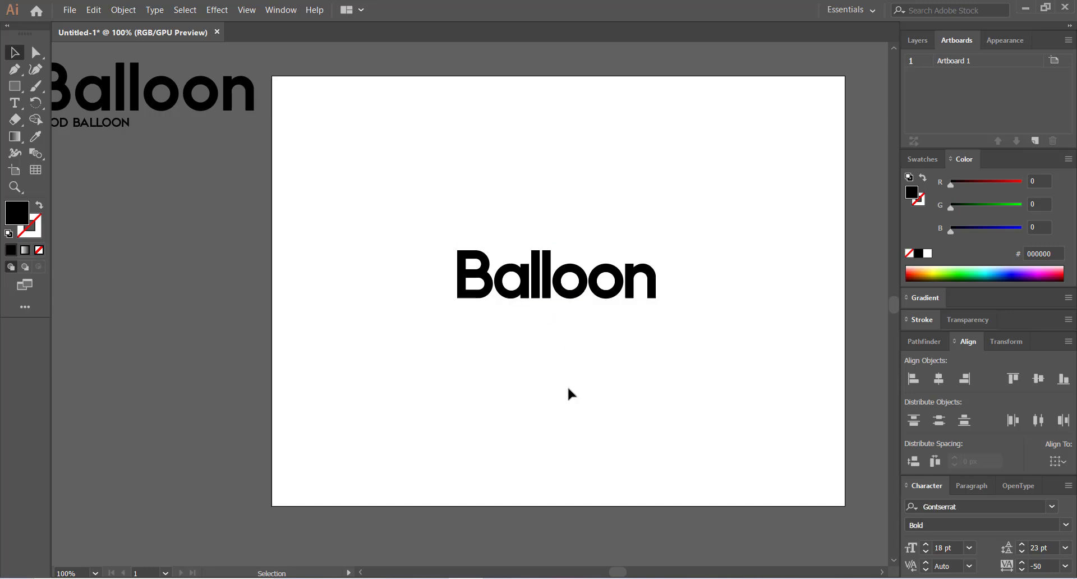
{"action": "left_click", "coordinate": [568, 277]}
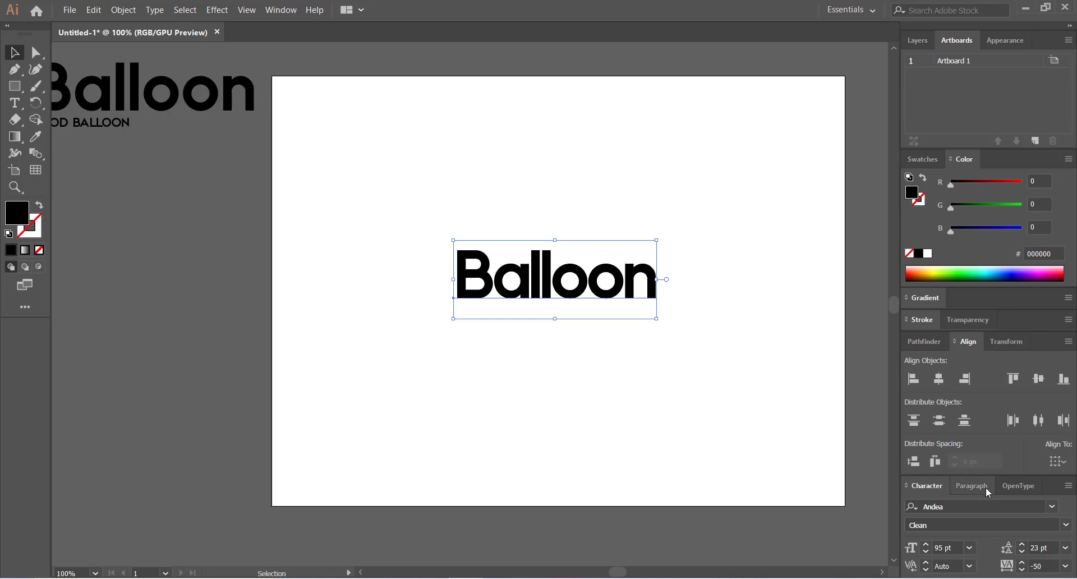
- Move the tightened Balloon text off the artboard, above its upper edge
{"action": "left_click", "coordinate": [602, 409]}
{"action": "key", "text": "ctrl+minus"}
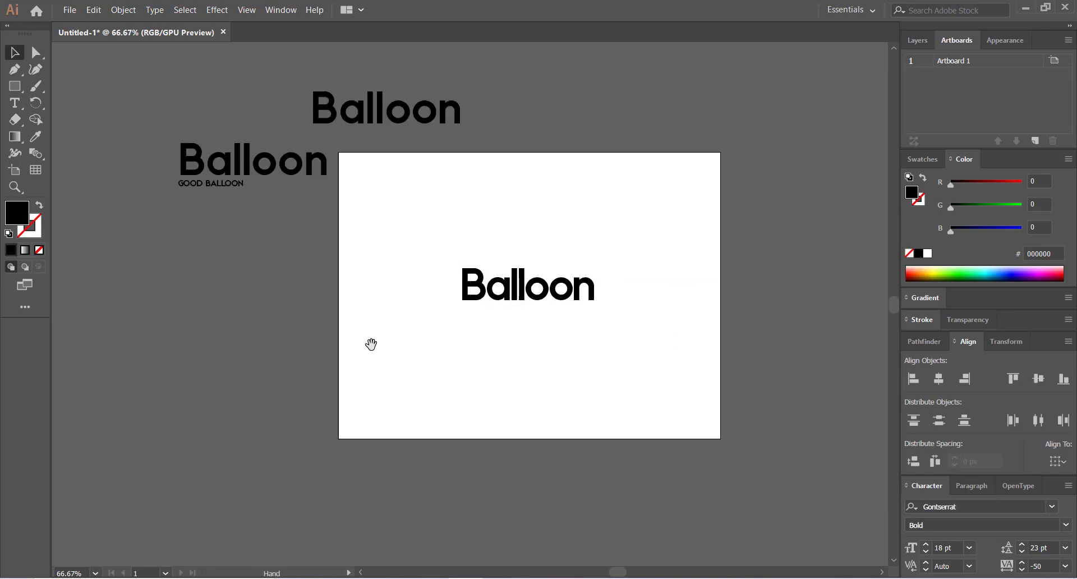
{"action": "left_click_drag", "start_coordinate": [372, 344], "coordinate": [402, 379]}
{"action": "left_click_drag", "start_coordinate": [536, 336], "coordinate": [580, 136]}
{"action": "left_click", "coordinate": [489, 228]}
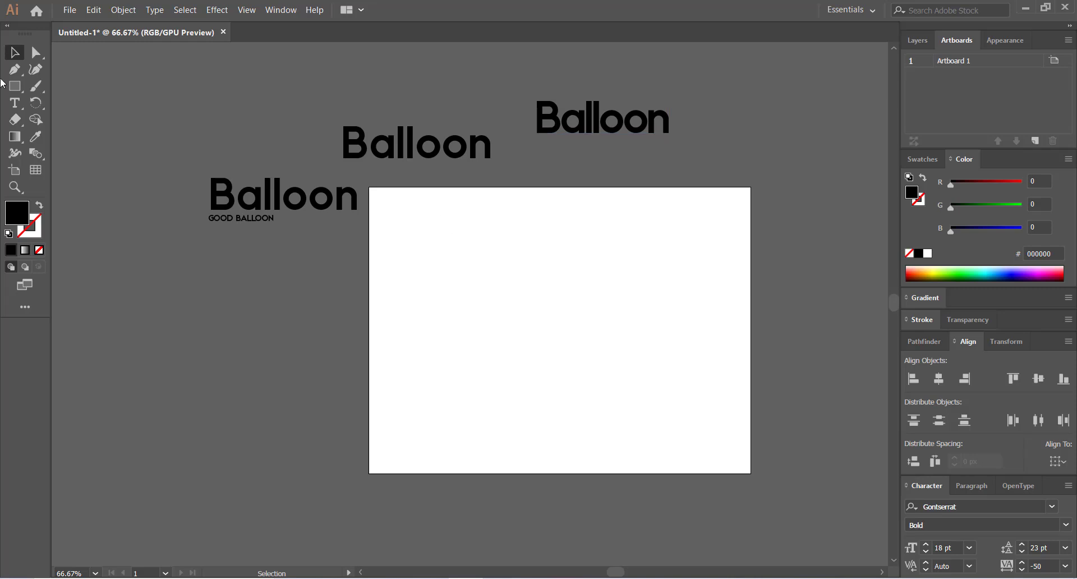
{"action": "left_click", "coordinate": [14, 102]}
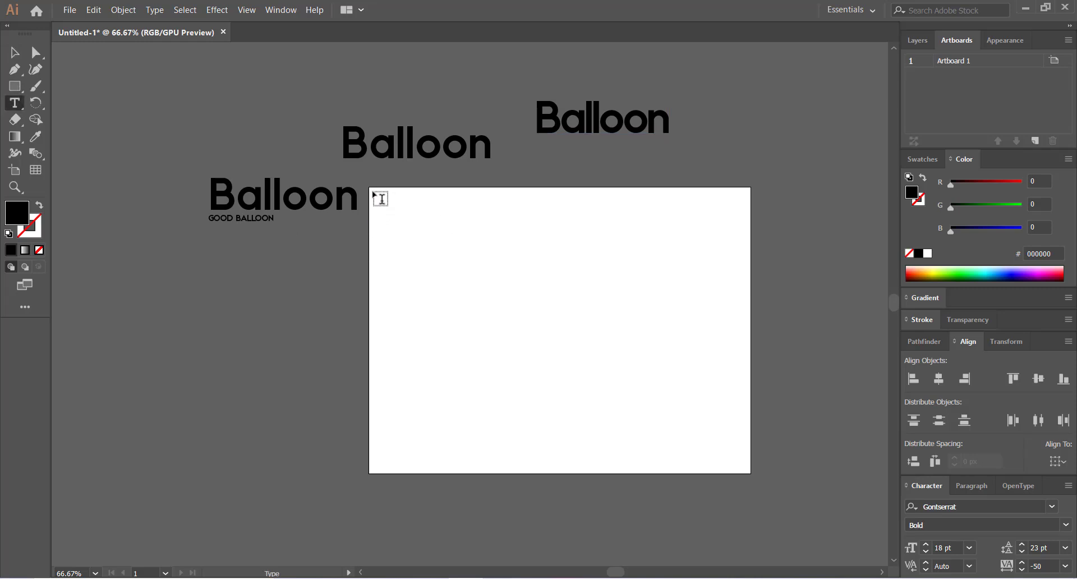
{"action": "left_click_drag", "start_coordinate": [373, 192], "coordinate": [744, 470]}
{"action": "left_click", "coordinate": [15, 52]}
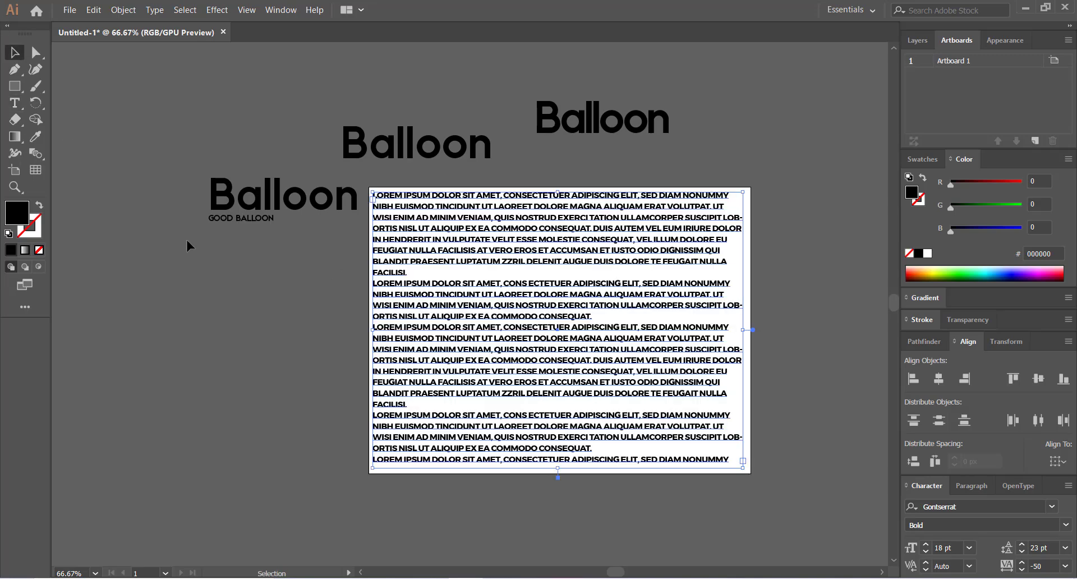
{"action": "left_click", "coordinate": [187, 240]}
{"action": "key", "text": "ctrl+1"}
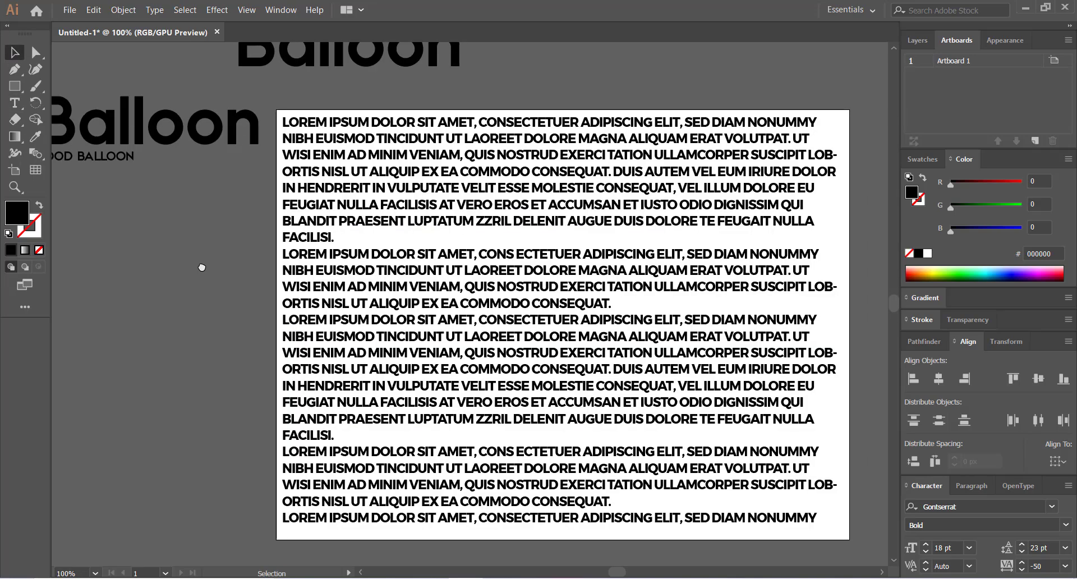
{"action": "left_click_drag", "start_coordinate": [213, 282], "coordinate": [205, 275]}
{"action": "left_click", "coordinate": [369, 324]}
{"action": "key", "text": "Delete"}
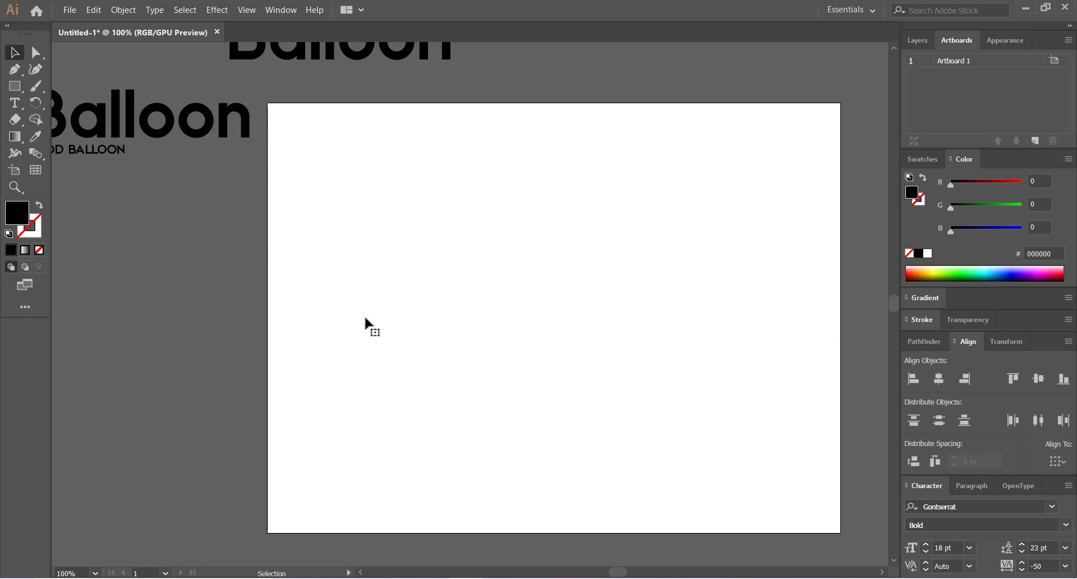
- Create an area of placeholder text inside the artboard and set its font size to 9 pt
{"action": "key", "text": "t"}
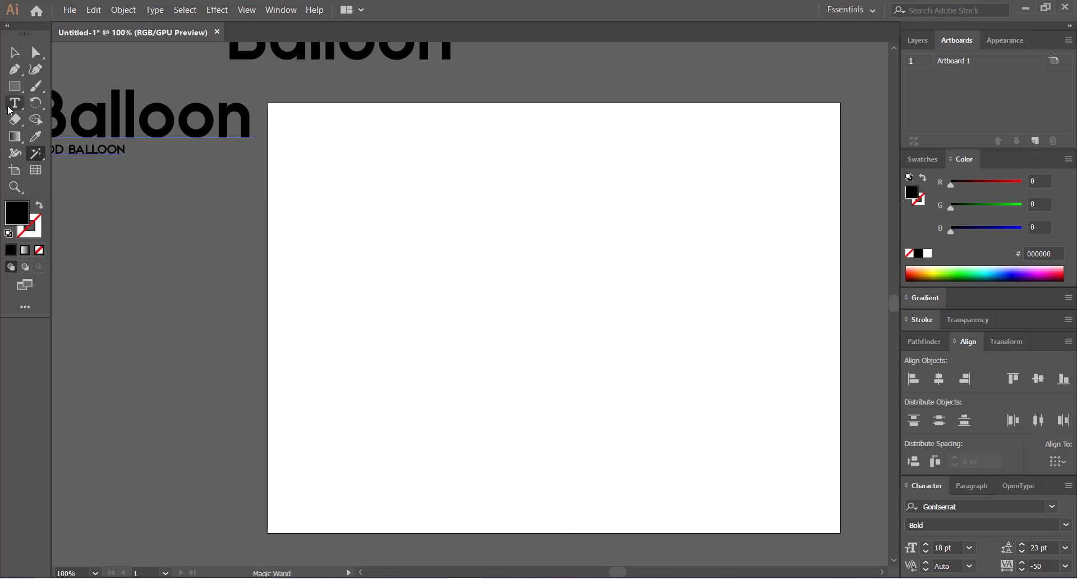
{"action": "left_click_drag", "start_coordinate": [323, 157], "coordinate": [776, 422]}
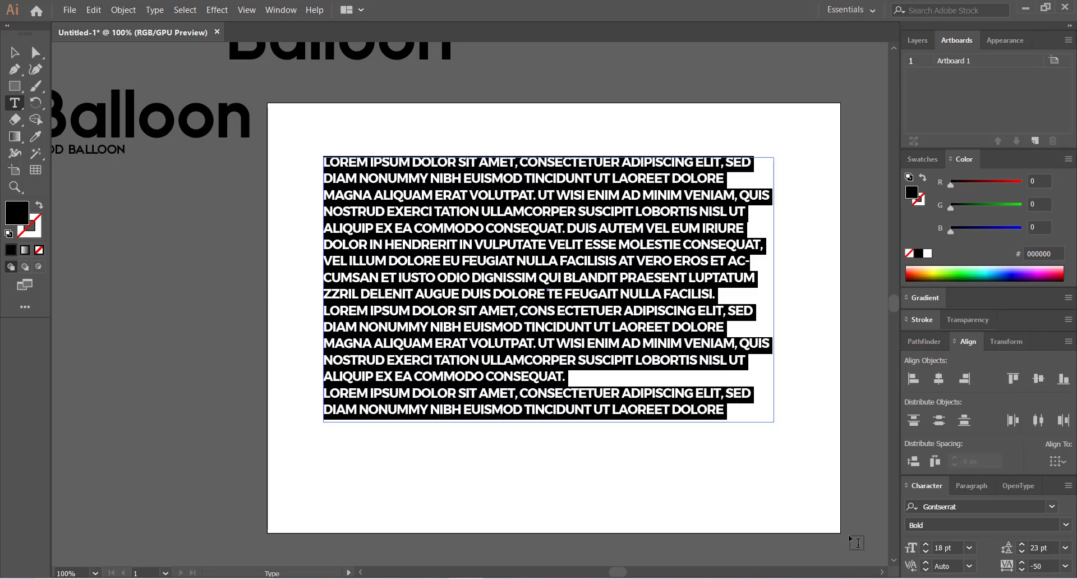
{"action": "left_click", "coordinate": [930, 551]}
{"action": "left_click", "coordinate": [931, 551]}
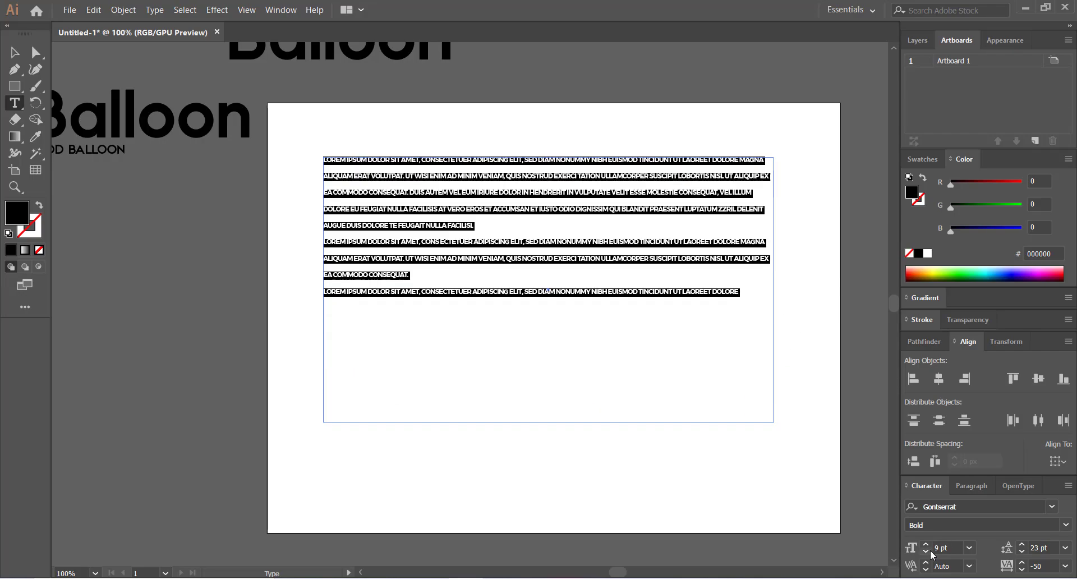
{"action": "left_click", "coordinate": [15, 52]}
{"action": "left_click", "coordinate": [101, 218]}
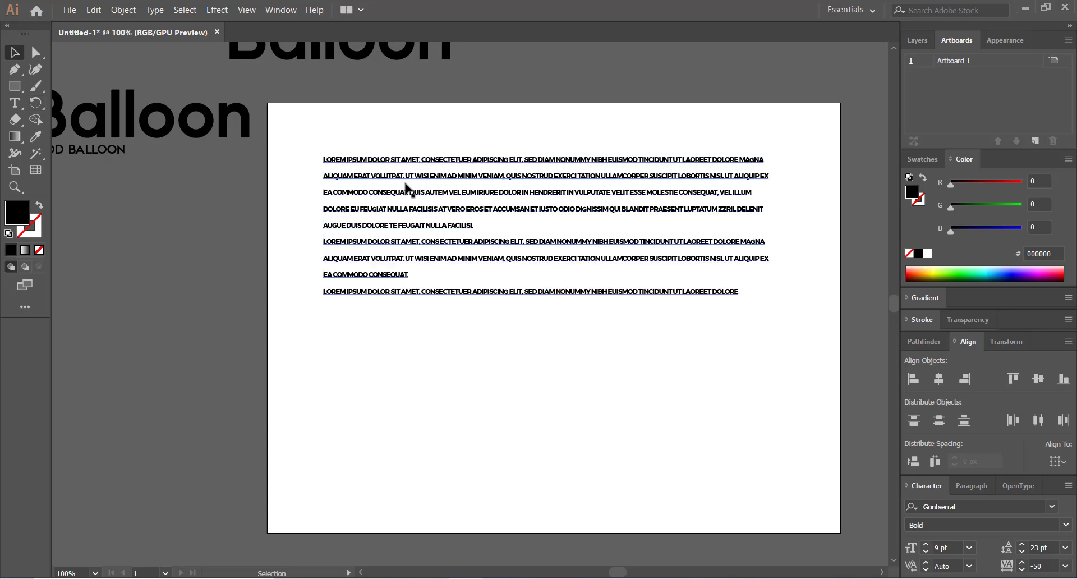
- Replace the placeholder text block with a larger area text frame that covers most of the artboard
{"action": "left_click", "coordinate": [406, 187]}
{"action": "key", "text": "Delete"}
{"action": "key", "text": "t"}
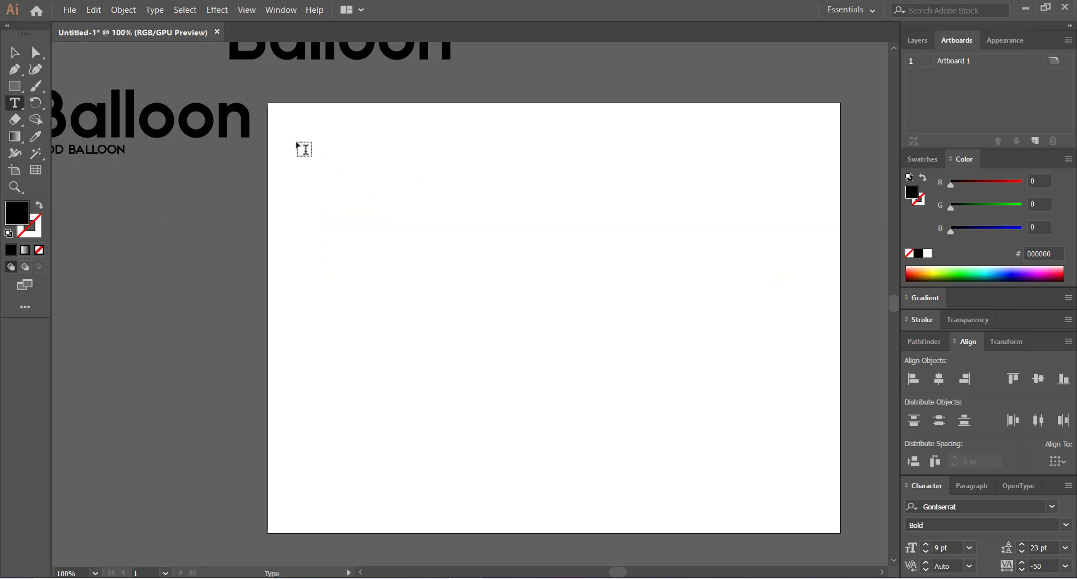
{"action": "left_click_drag", "start_coordinate": [298, 136], "coordinate": [784, 464]}
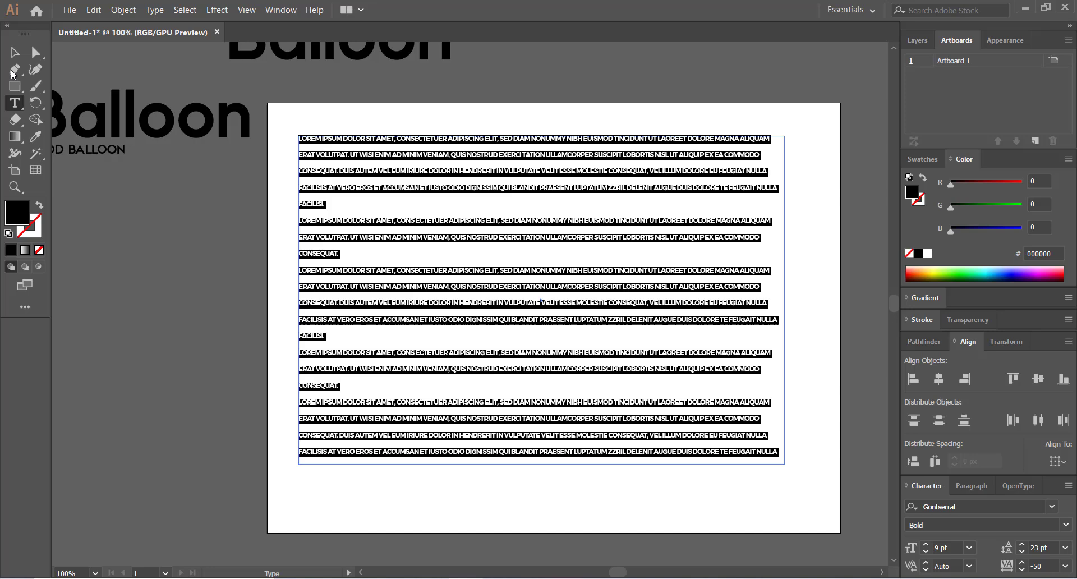
- Set the placeholder text's tracking to 0 and its leading to Auto
{"action": "left_click", "coordinate": [1065, 566]}
{"action": "left_click", "coordinate": [1044, 439]}
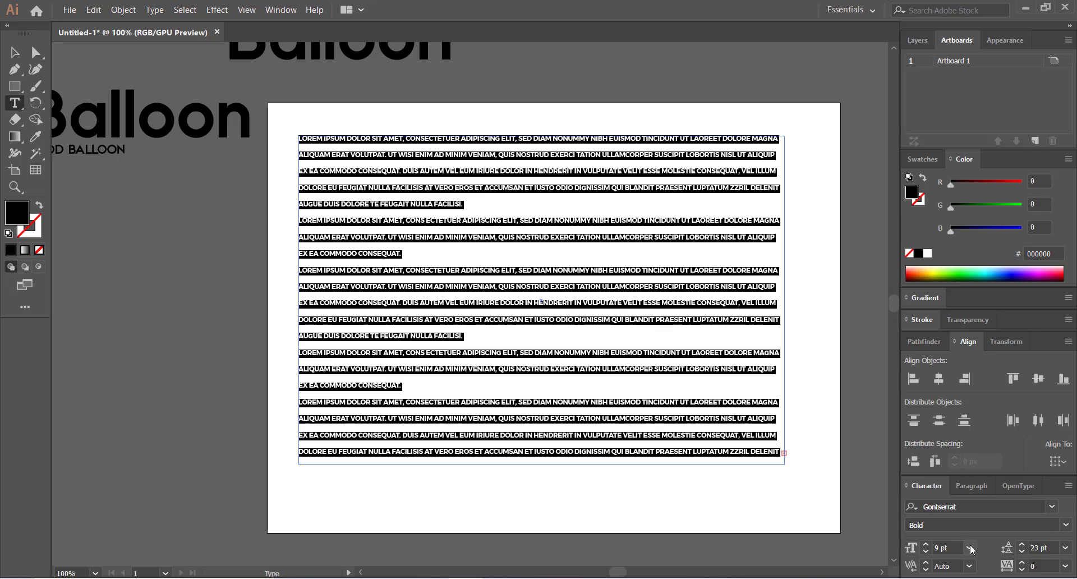
{"action": "left_click", "coordinate": [1065, 550]}
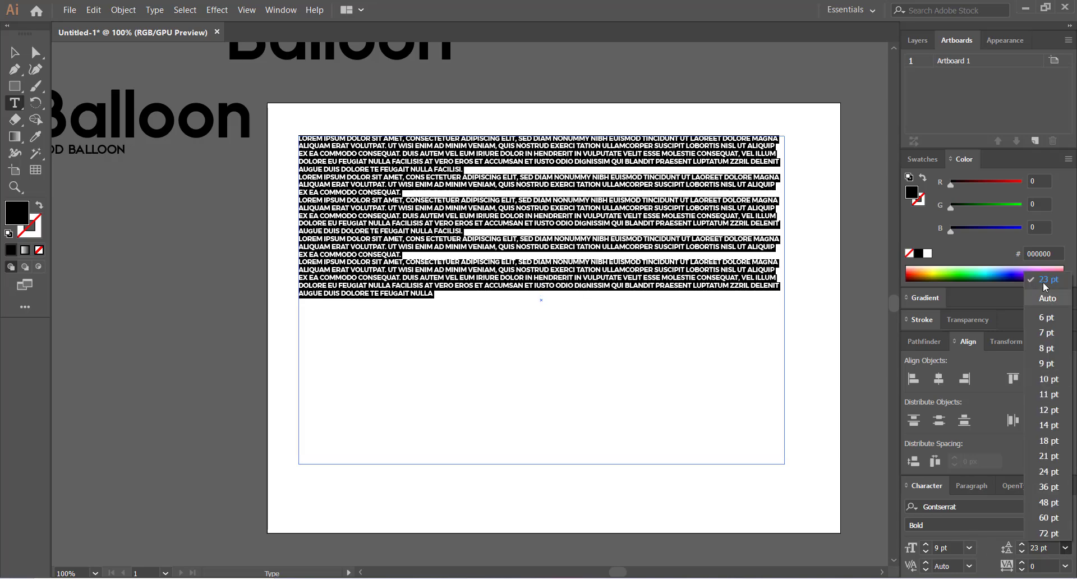
{"action": "left_click", "coordinate": [1052, 298]}
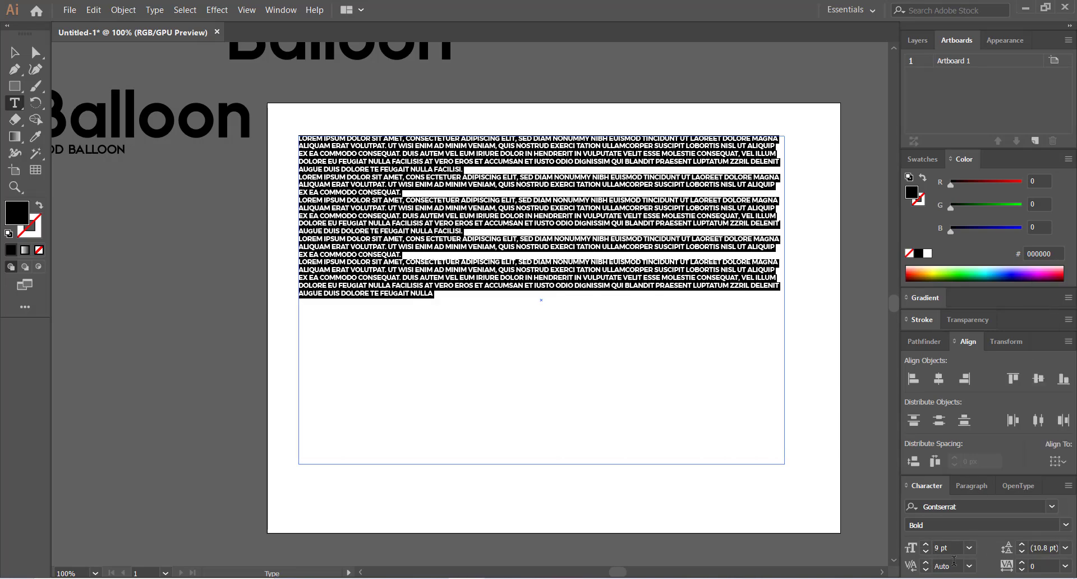
{"action": "left_click", "coordinate": [14, 52]}
{"action": "left_click", "coordinate": [212, 265]}
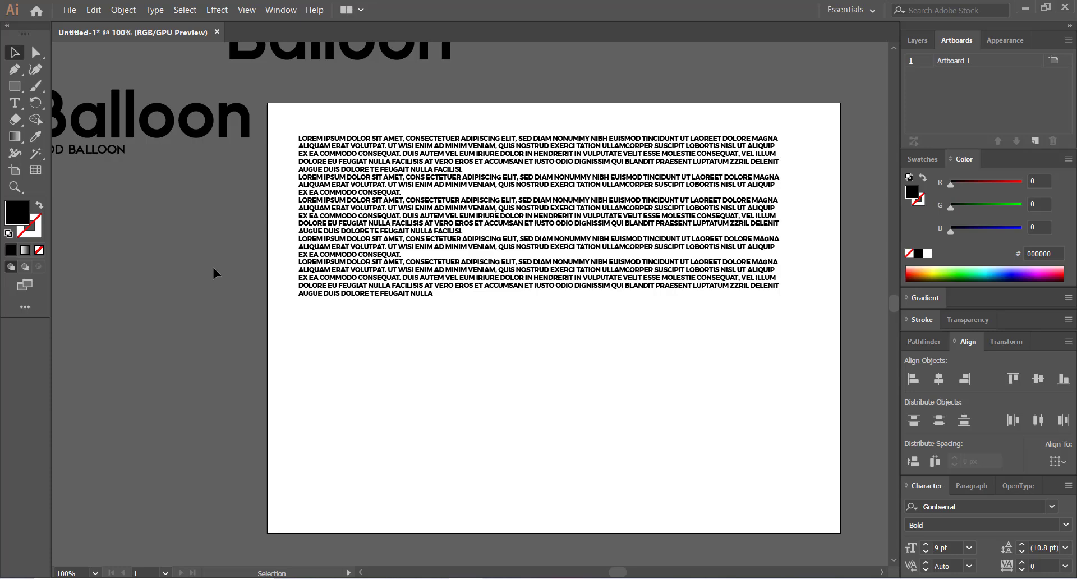
- Set the placeholder text's leading to 20 pt, and try a 10 pt font size before returning to 9 pt
{"action": "left_click", "coordinate": [359, 246]}
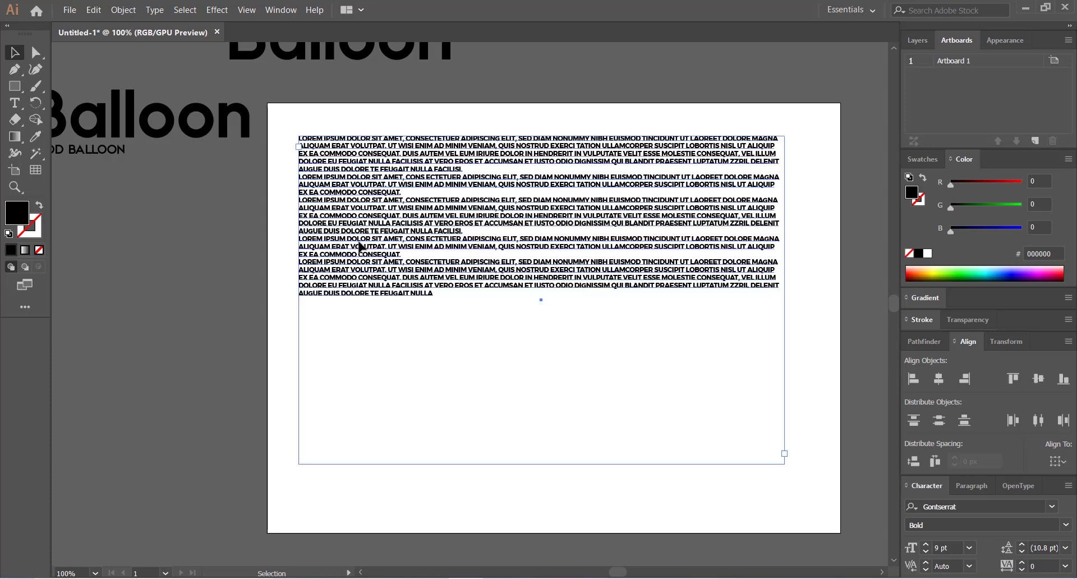
{"action": "left_click", "coordinate": [1022, 545]}
{"action": "left_click", "coordinate": [1021, 546]}
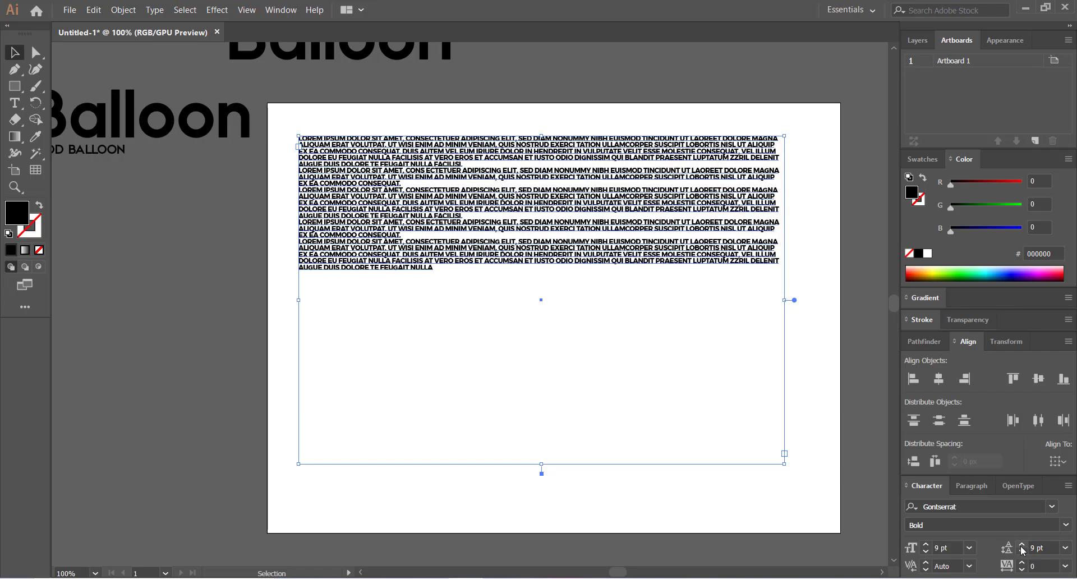
{"action": "left_click", "coordinate": [1021, 546]}
{"action": "left_click", "coordinate": [1021, 546]}
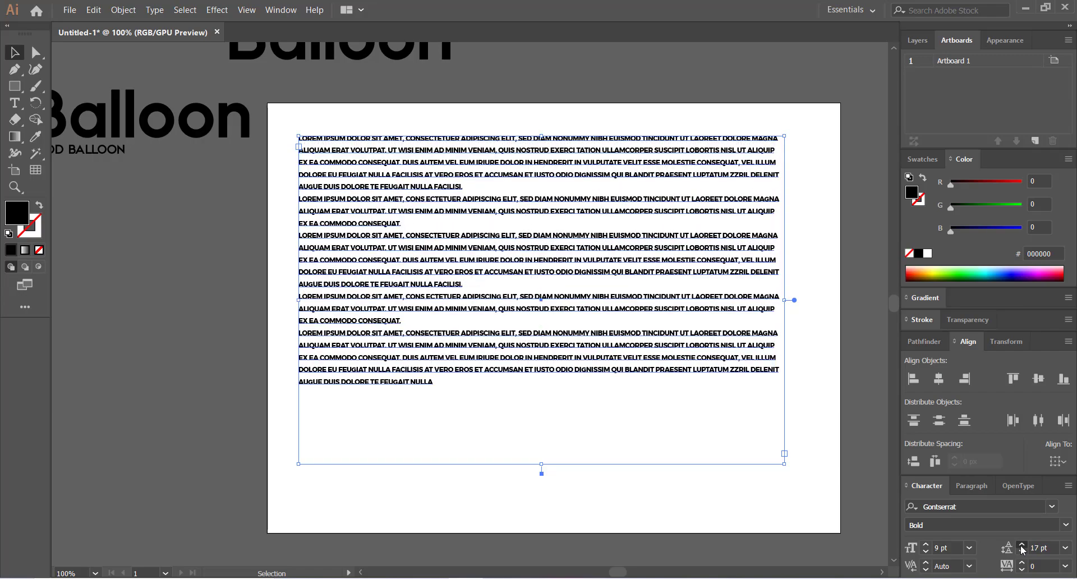
{"action": "left_click", "coordinate": [1021, 546]}
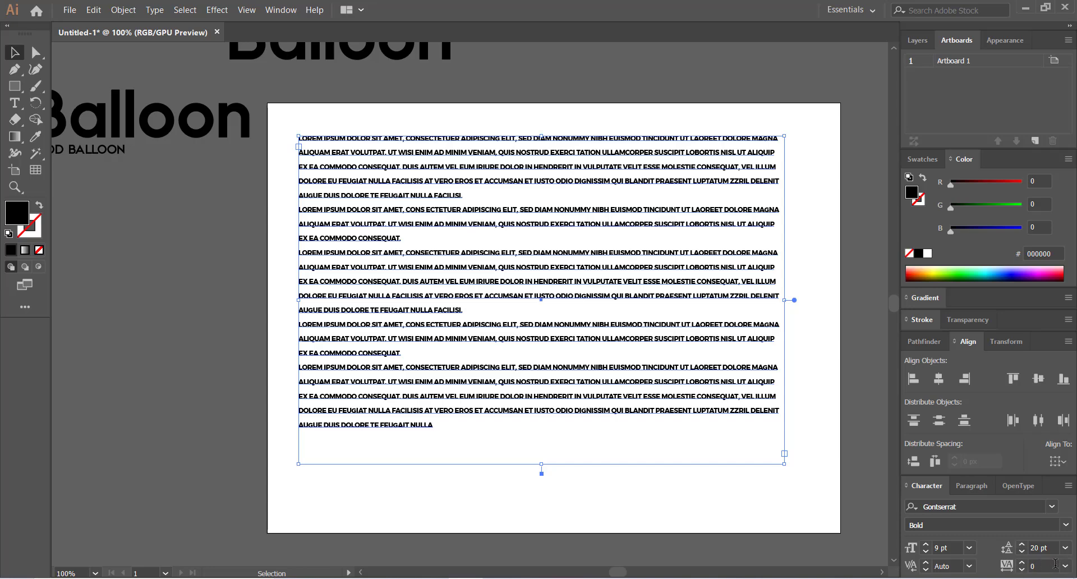
{"action": "left_click", "coordinate": [925, 543]}
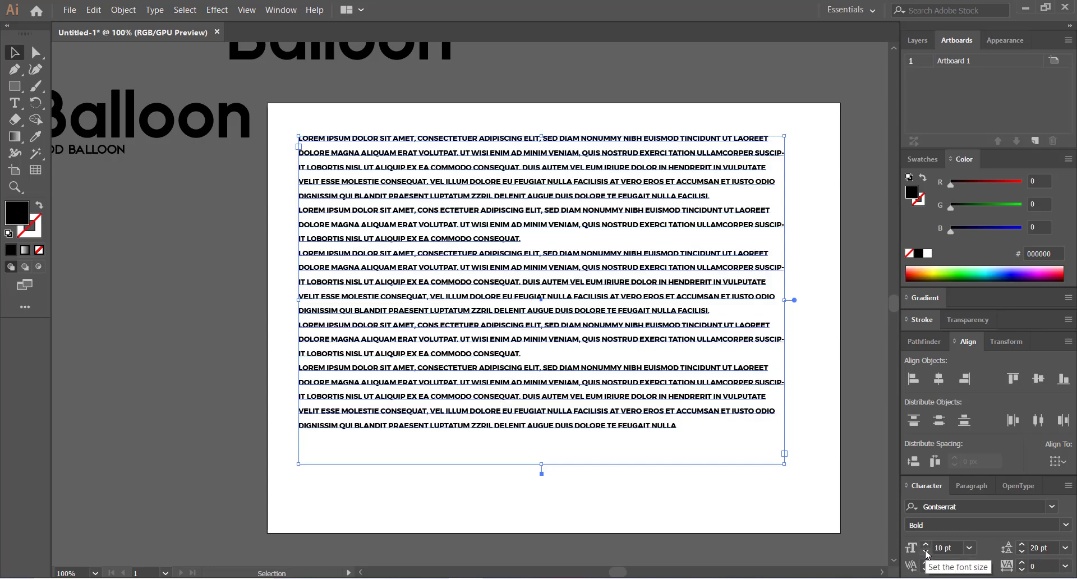
{"action": "left_click", "coordinate": [926, 554]}
- Try centre and right paragraph alignment on the placeholder text block
{"action": "left_click", "coordinate": [961, 490]}
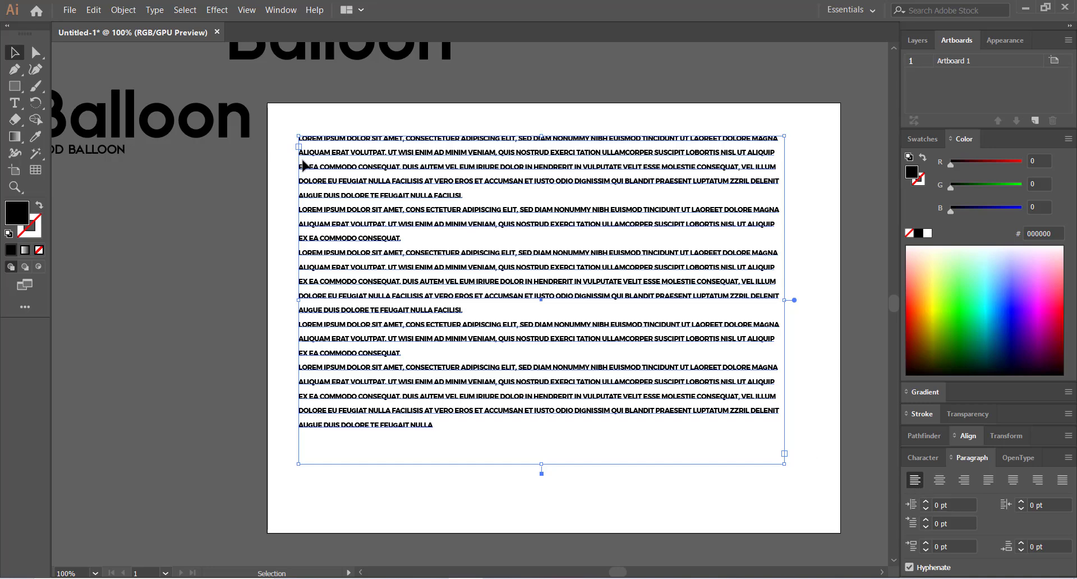
{"action": "left_click", "coordinate": [940, 483]}
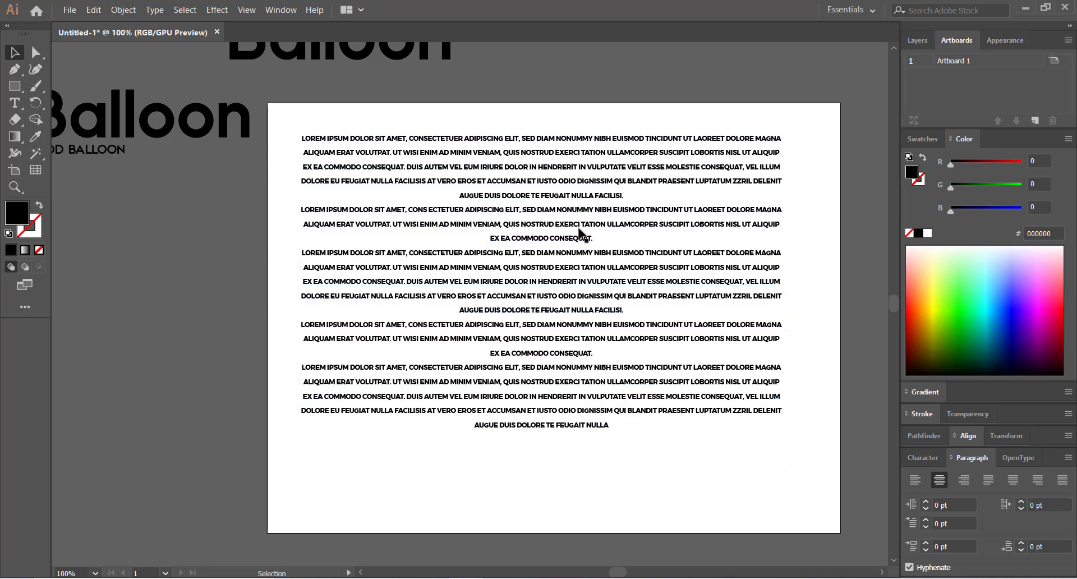
{"action": "left_click", "coordinate": [964, 481]}
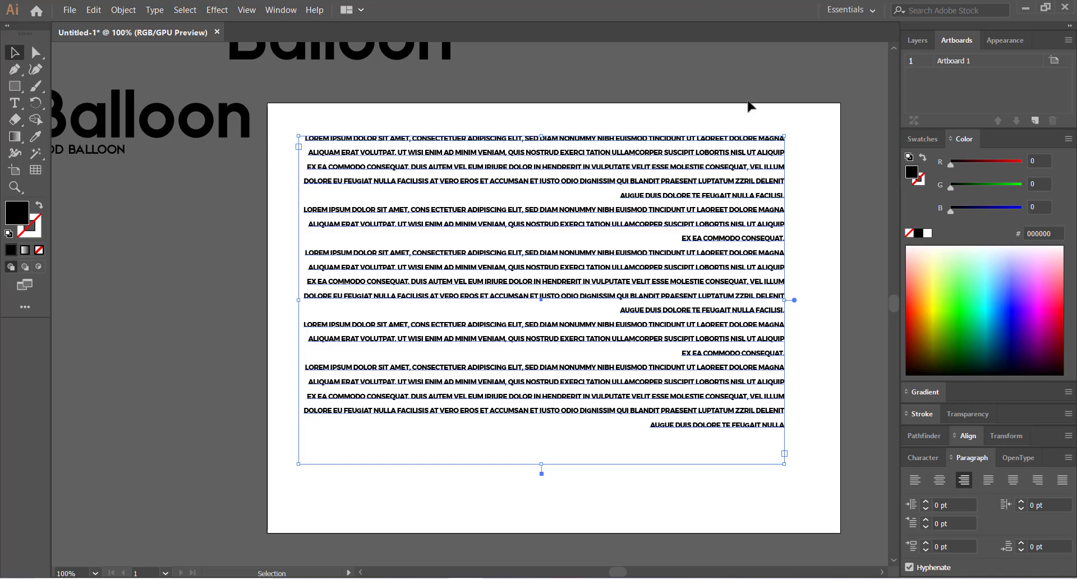
{"action": "left_click", "coordinate": [794, 166]}
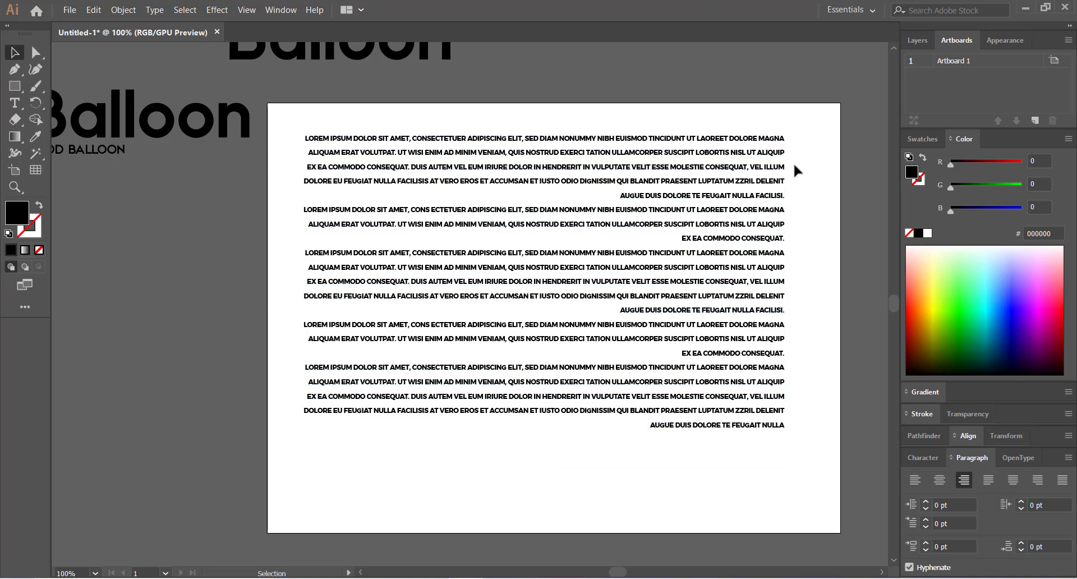
- Justify the placeholder text block with the last line aligned left
{"action": "left_click", "coordinate": [781, 292]}
{"action": "left_click", "coordinate": [989, 480]}
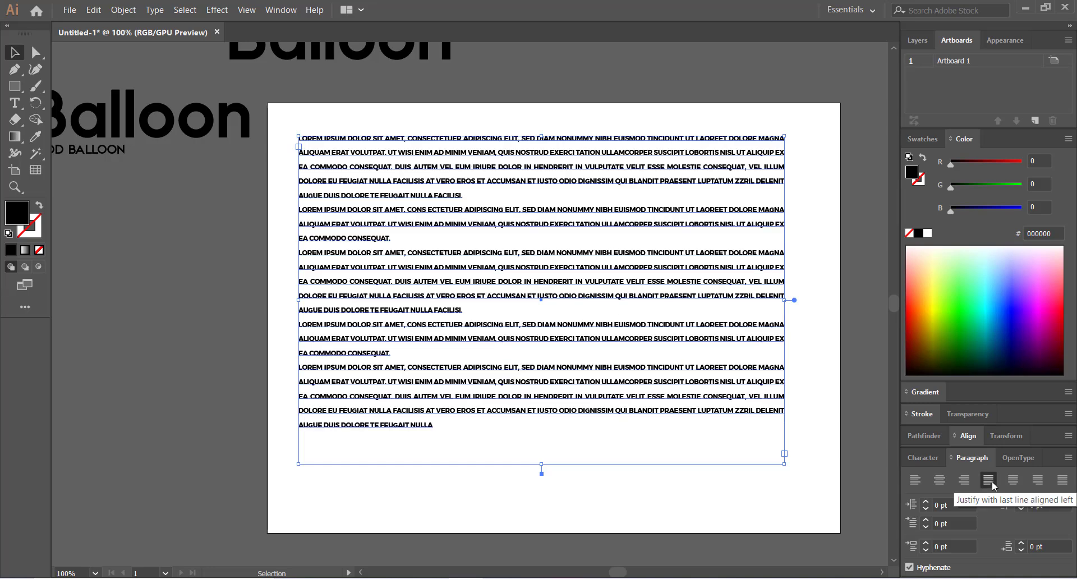
- Justify the placeholder text block with the last line aligned centre
{"action": "left_click", "coordinate": [785, 116]}
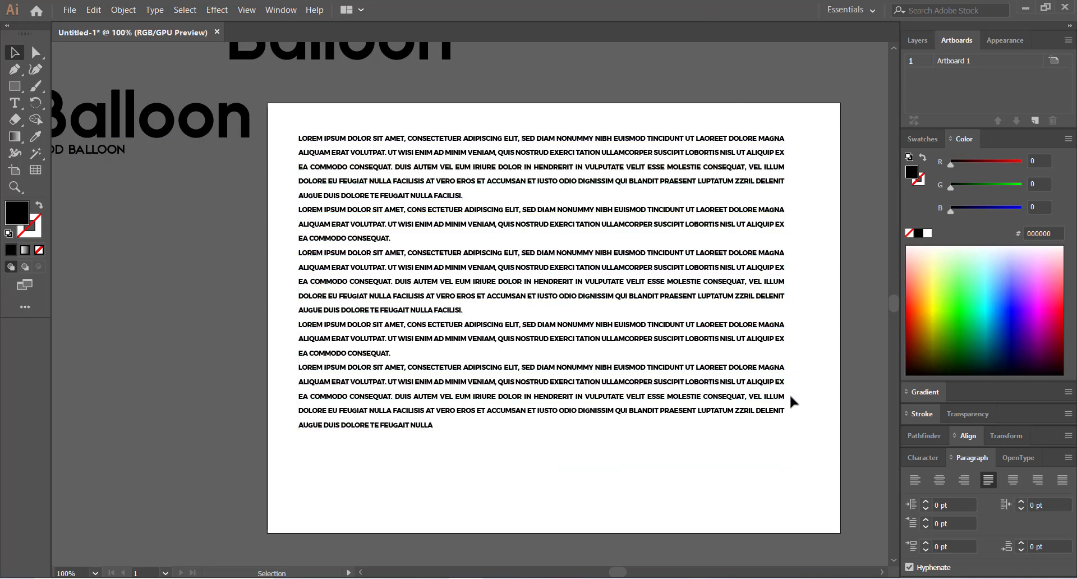
{"action": "left_click", "coordinate": [675, 345]}
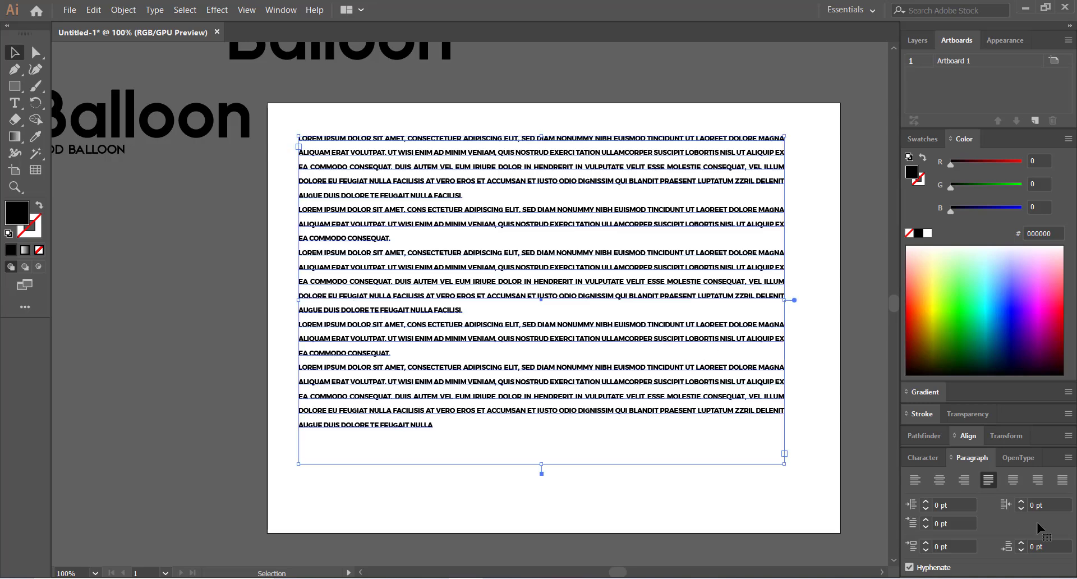
{"action": "left_click", "coordinate": [1013, 480]}
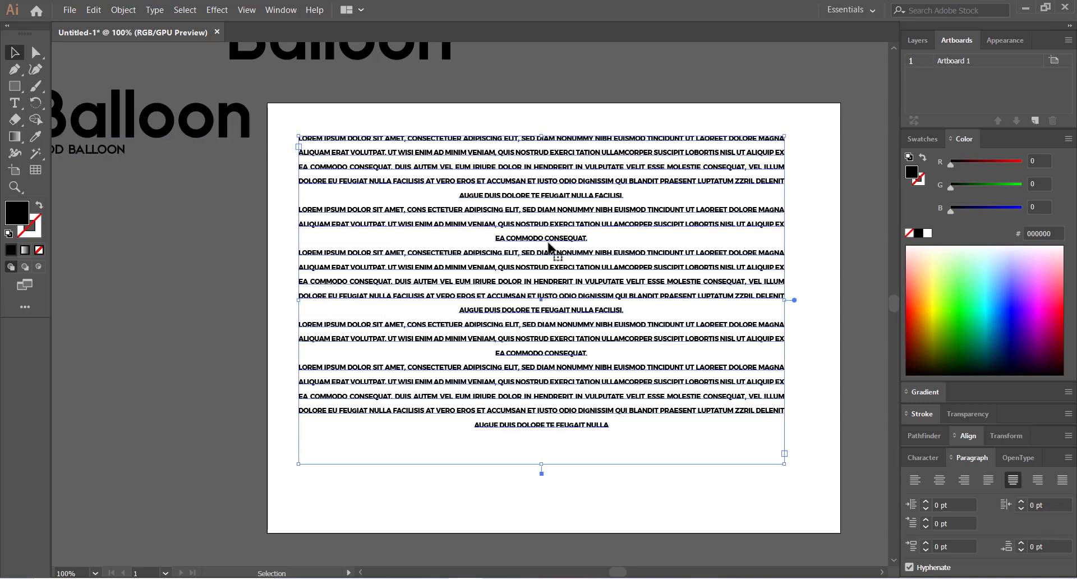
{"action": "left_click", "coordinate": [274, 194]}
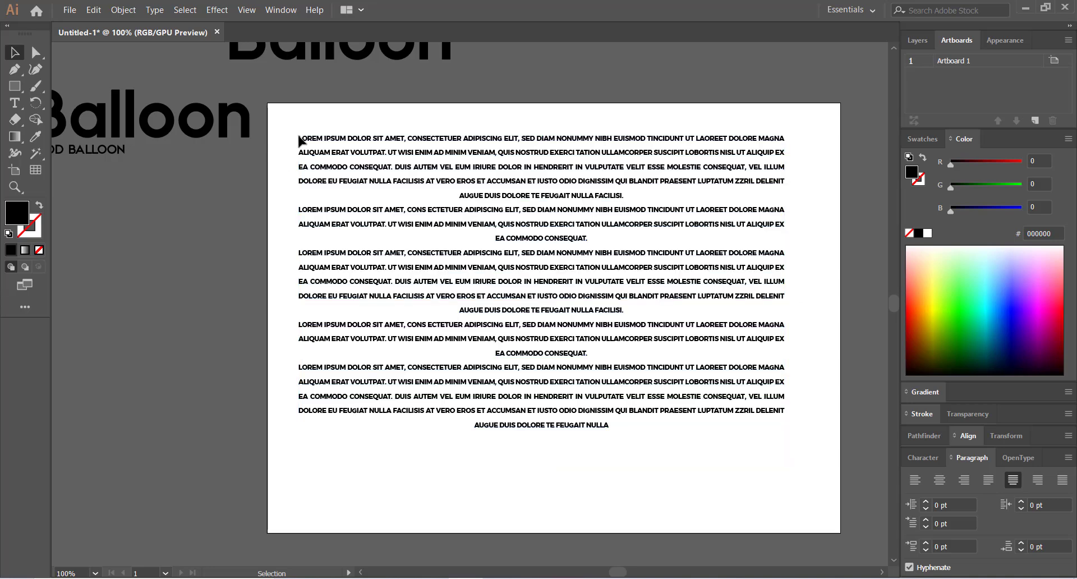
- Try justifying the placeholder text block with the last line aligned right, and with all lines justified
{"action": "left_click", "coordinate": [448, 282]}
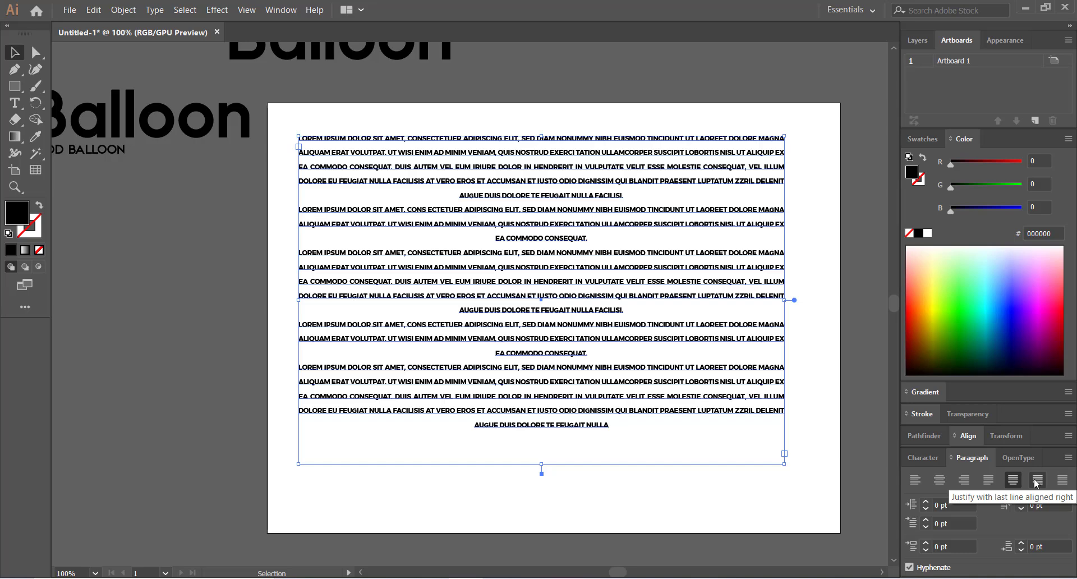
{"action": "left_click", "coordinate": [1036, 482]}
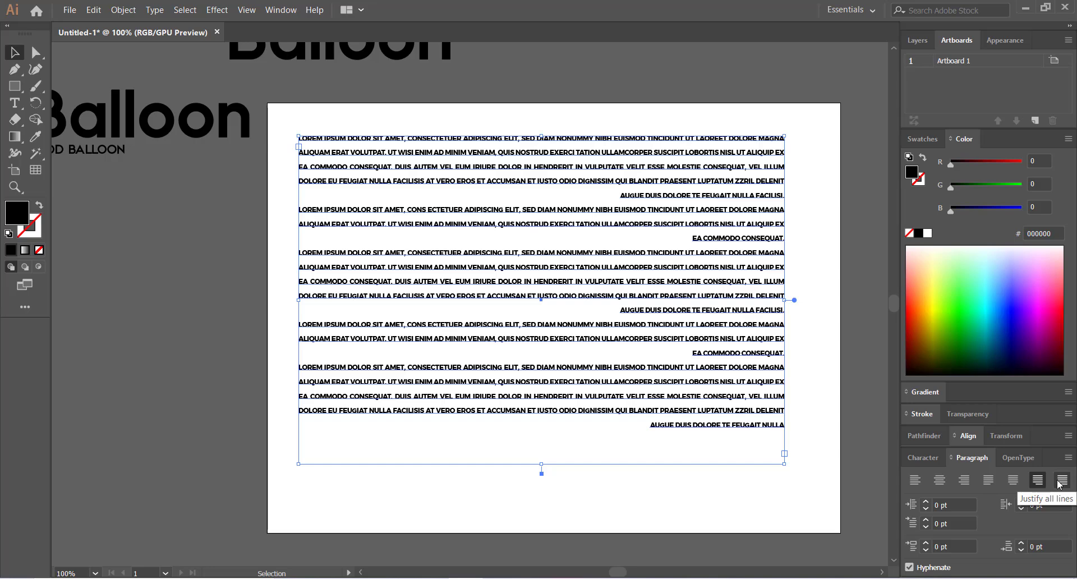
{"action": "left_click", "coordinate": [1059, 481]}
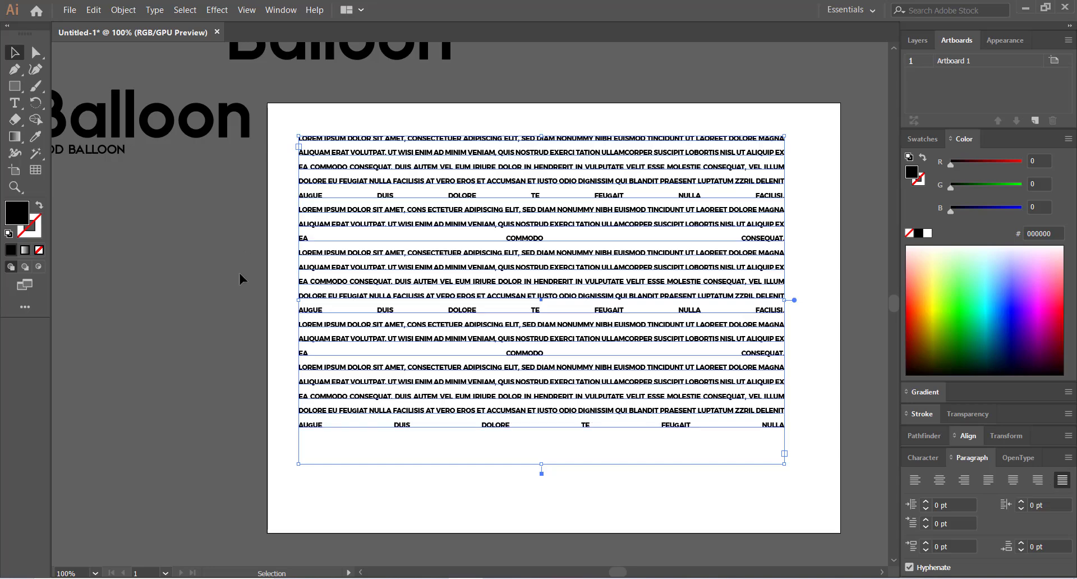
{"action": "left_click", "coordinate": [241, 303]}
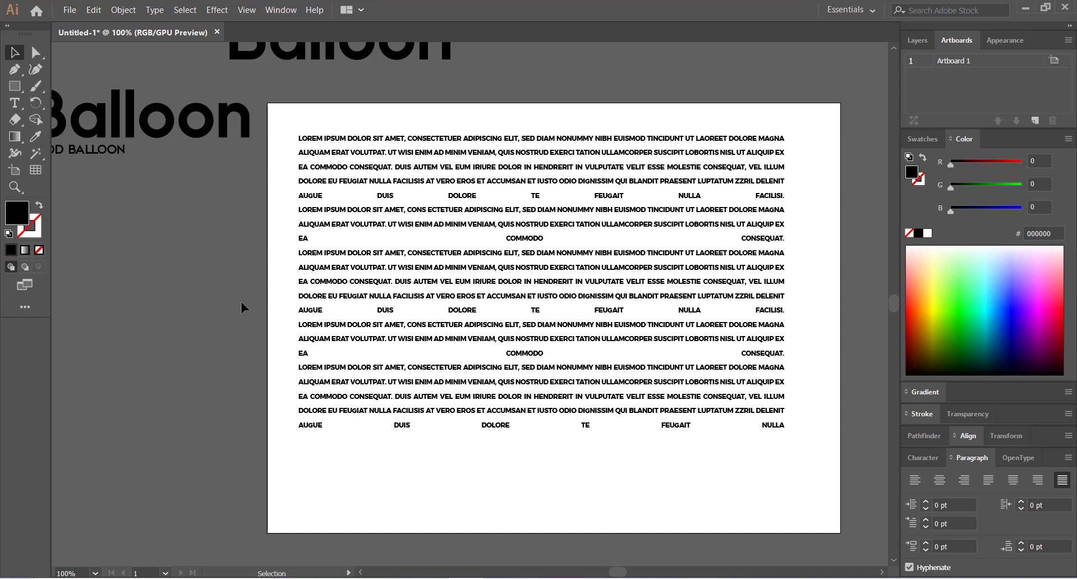
- Try left, right and centre paragraph alignment on the placeholder text block
{"action": "left_click", "coordinate": [635, 283]}
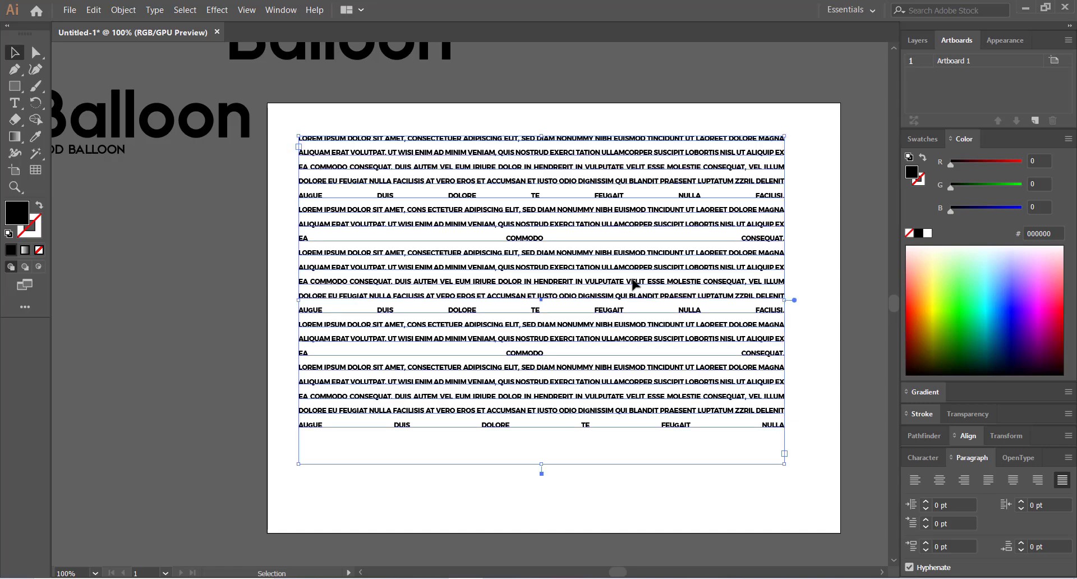
{"action": "left_click", "coordinate": [916, 485]}
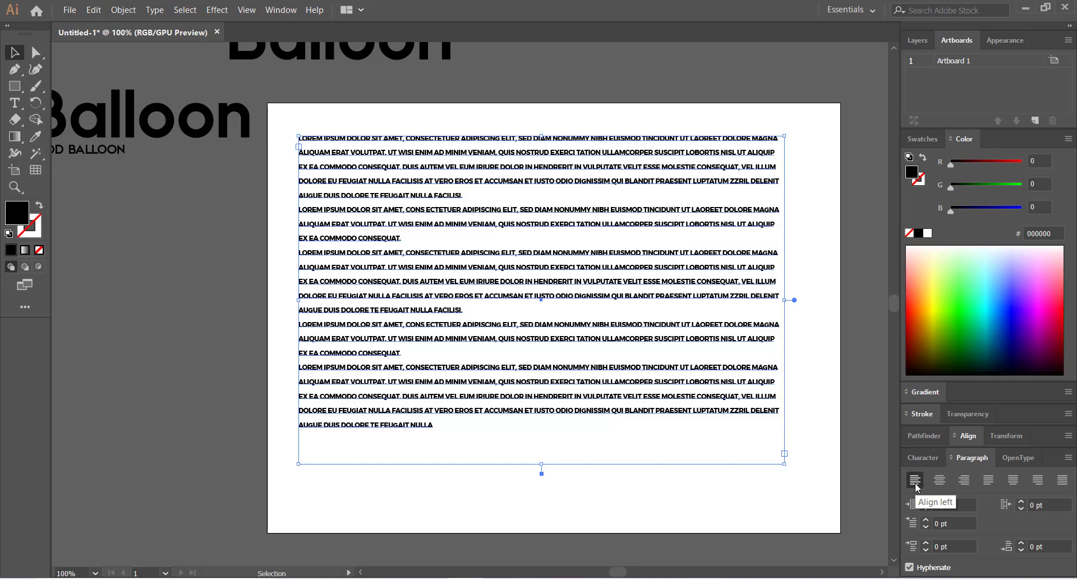
{"action": "left_click", "coordinate": [970, 486]}
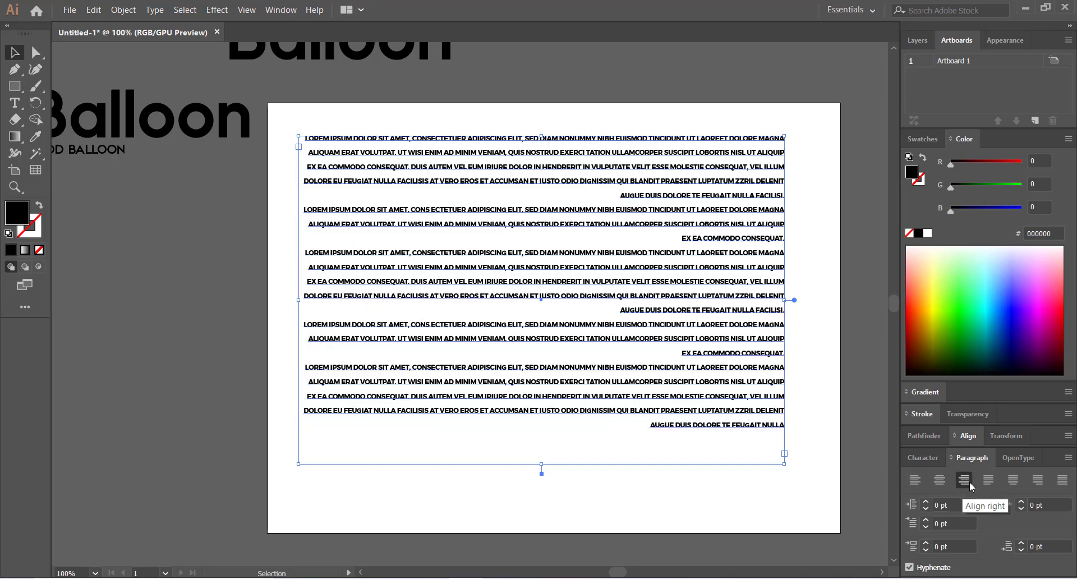
{"action": "left_click", "coordinate": [940, 480]}
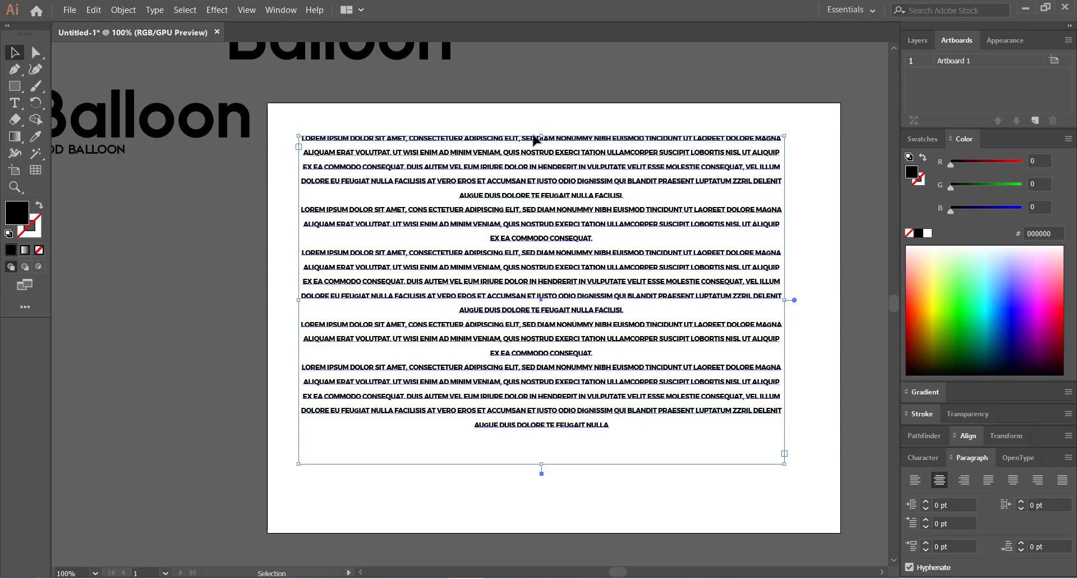
{"action": "left_click", "coordinate": [185, 287]}
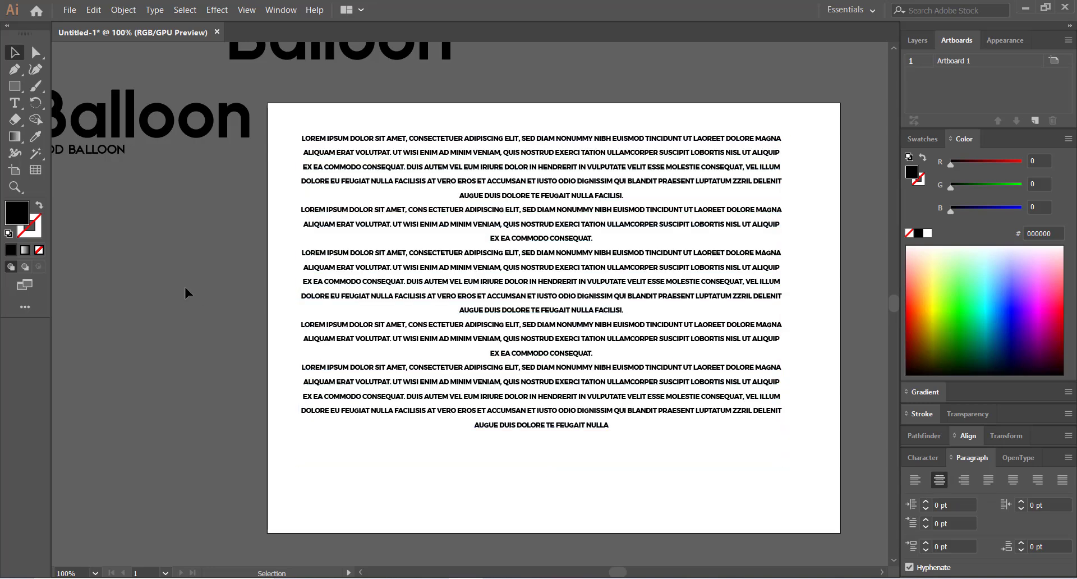
- Return the placeholder text block to justified alignment with the last line aligned left
{"action": "left_click", "coordinate": [344, 338]}
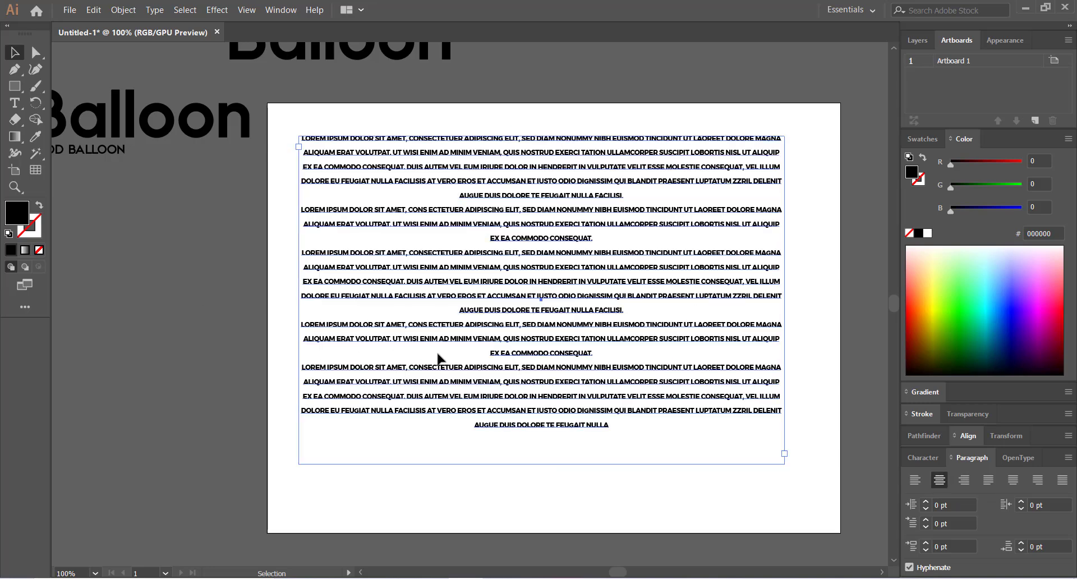
{"action": "left_click", "coordinate": [986, 482]}
{"action": "left_click", "coordinate": [145, 340]}
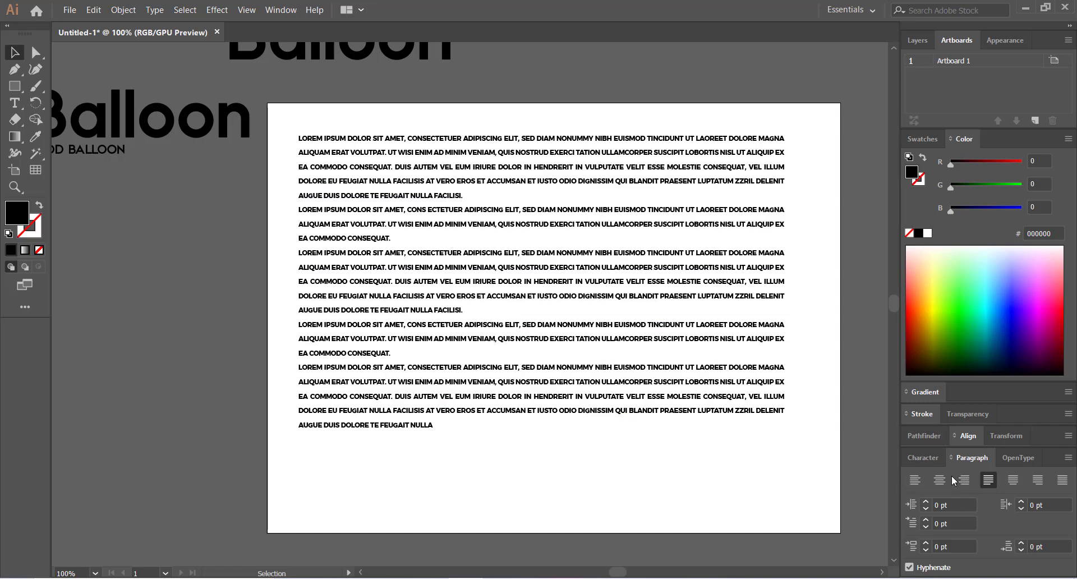
- Try the Tabular Lining and Proportional Oldstyle OpenType figure styles on the placeholder text block
{"action": "left_click", "coordinate": [761, 413]}
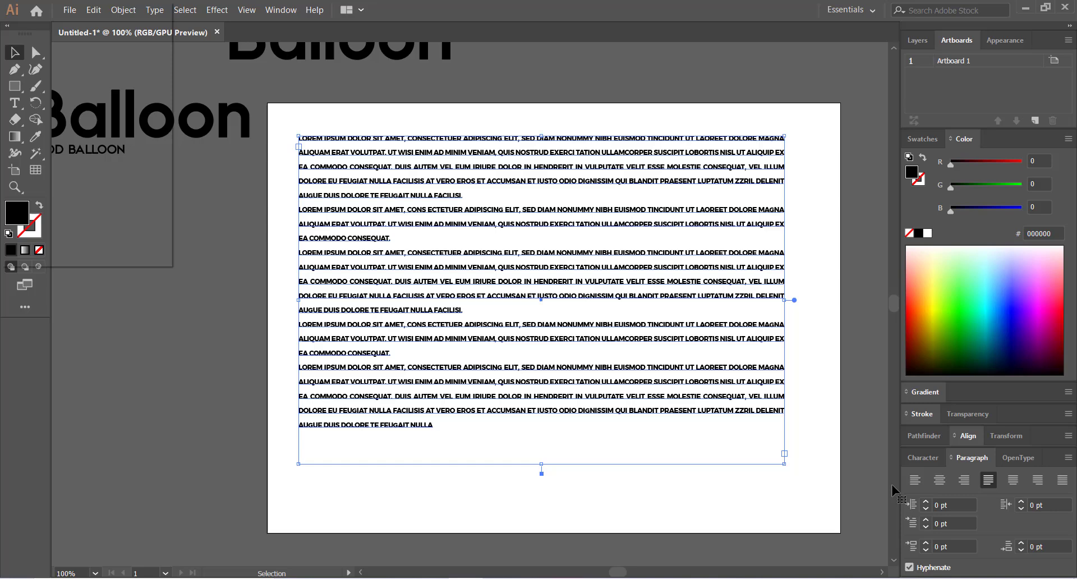
{"action": "left_click", "coordinate": [999, 457]}
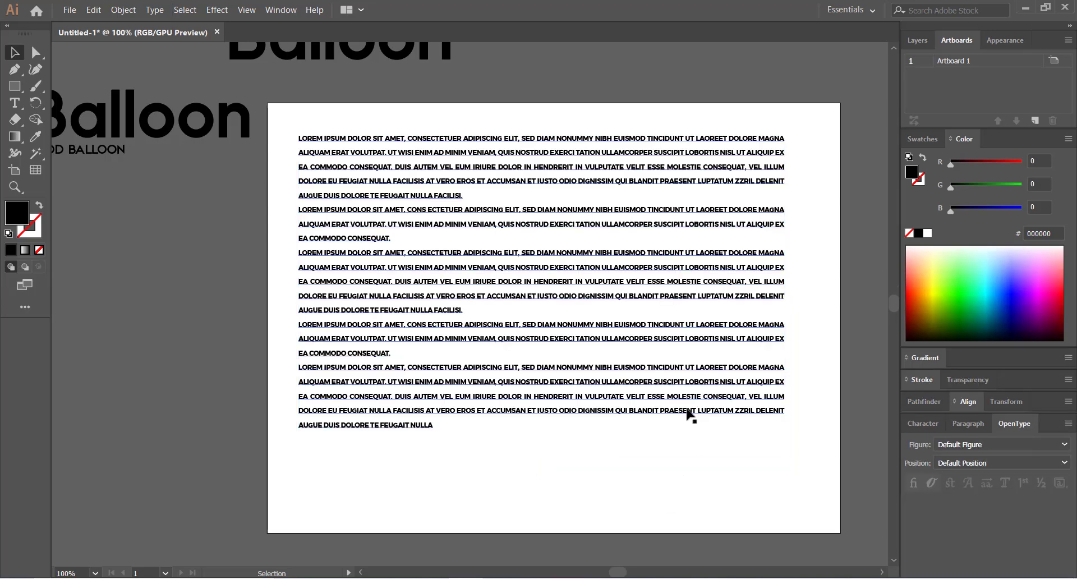
{"action": "left_click", "coordinate": [1044, 445]}
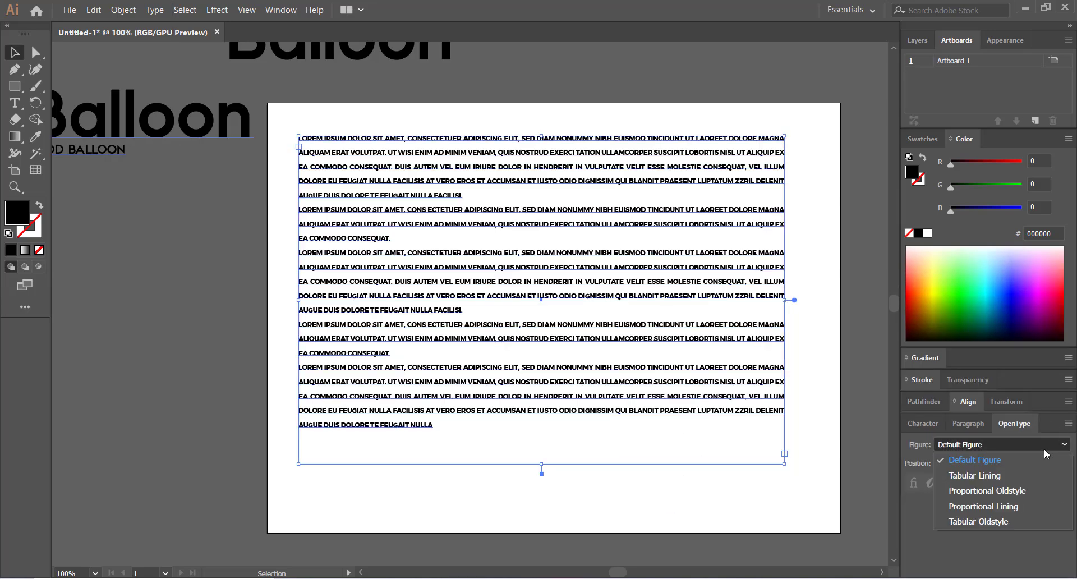
{"action": "left_click", "coordinate": [1005, 475]}
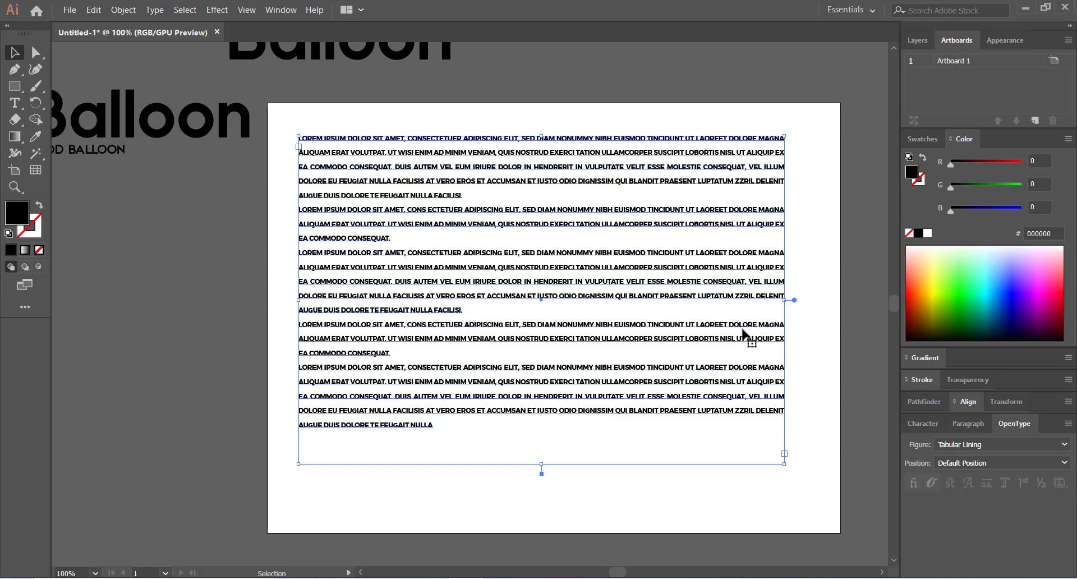
{"action": "left_click", "coordinate": [990, 449]}
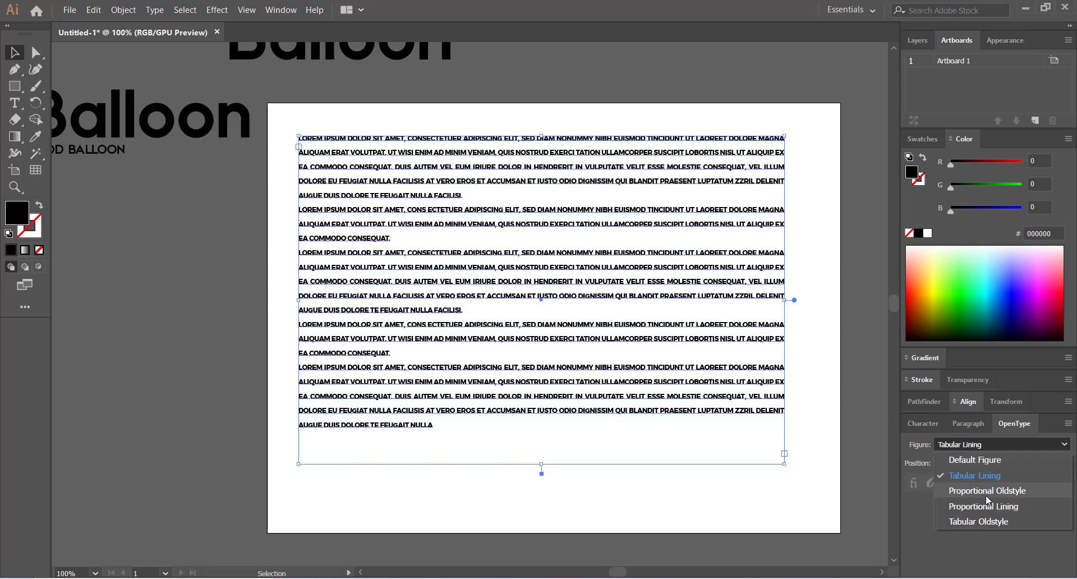
{"action": "left_click", "coordinate": [986, 491]}
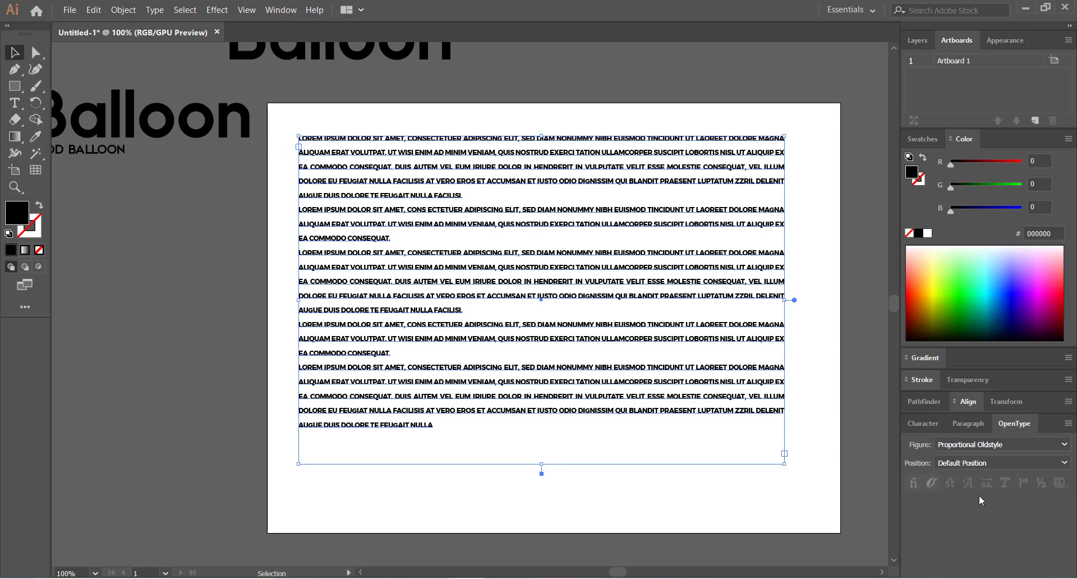
{"action": "left_click", "coordinate": [686, 471]}
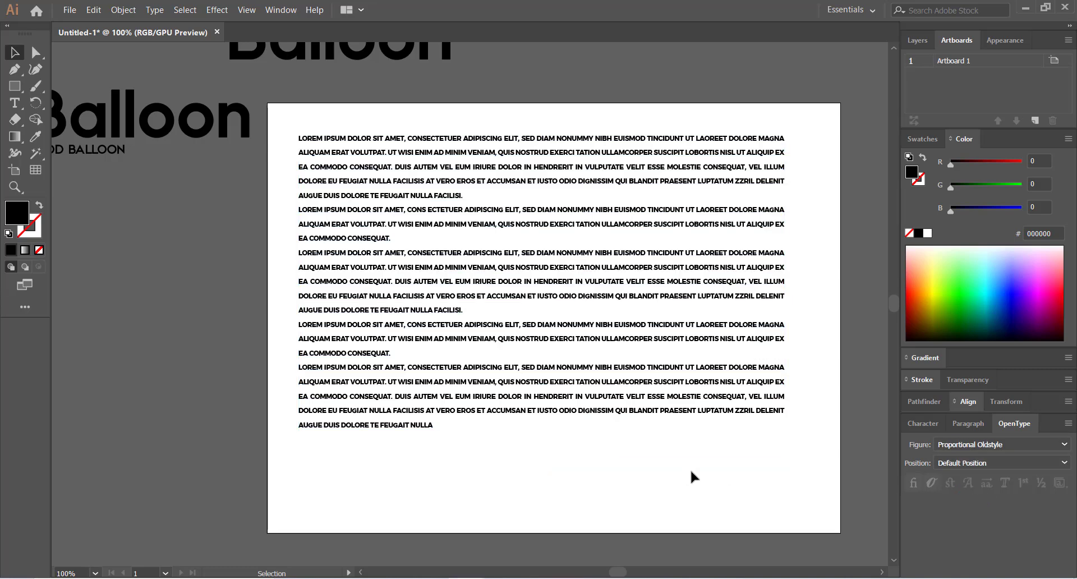
- With nothing selected, set the OpenType figure style to Proportional Lining, and try the Subscript/Inferior position before choosing Numerator
{"action": "left_click", "coordinate": [1013, 445]}
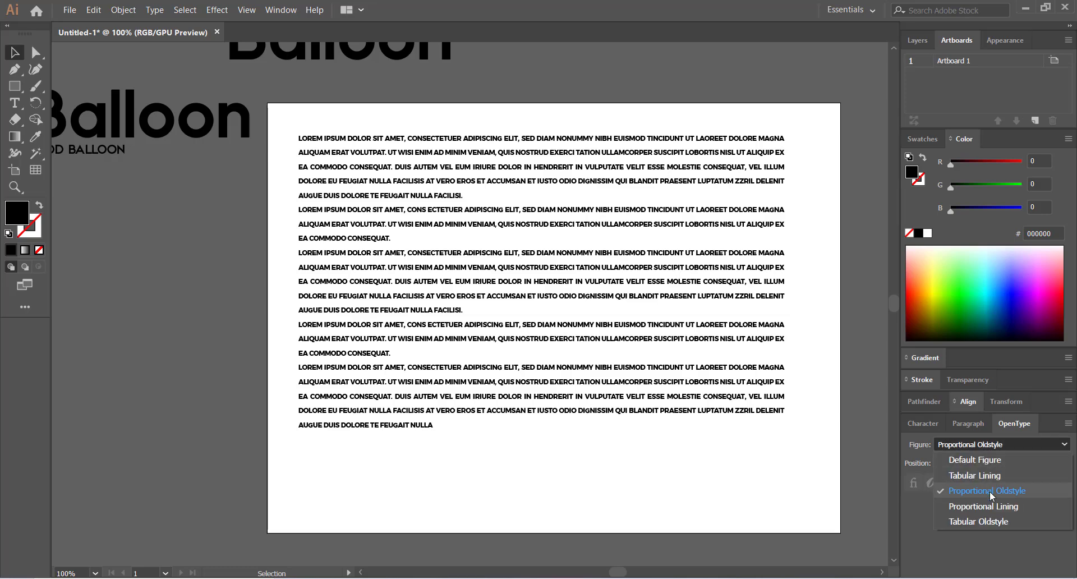
{"action": "left_click", "coordinate": [1043, 446]}
{"action": "left_click", "coordinate": [978, 506]}
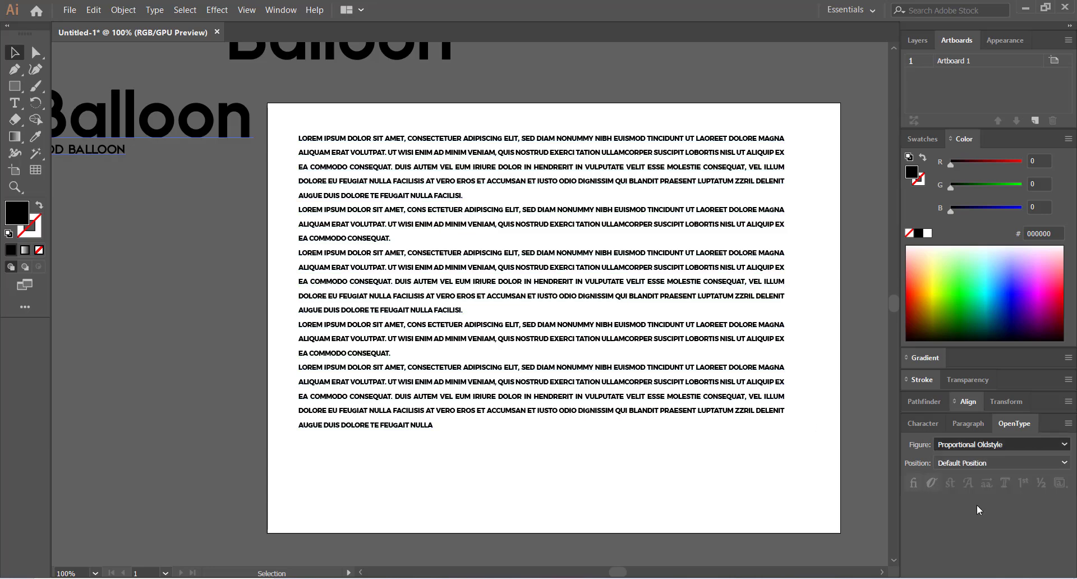
{"action": "left_click", "coordinate": [959, 461]}
{"action": "left_click", "coordinate": [982, 507]}
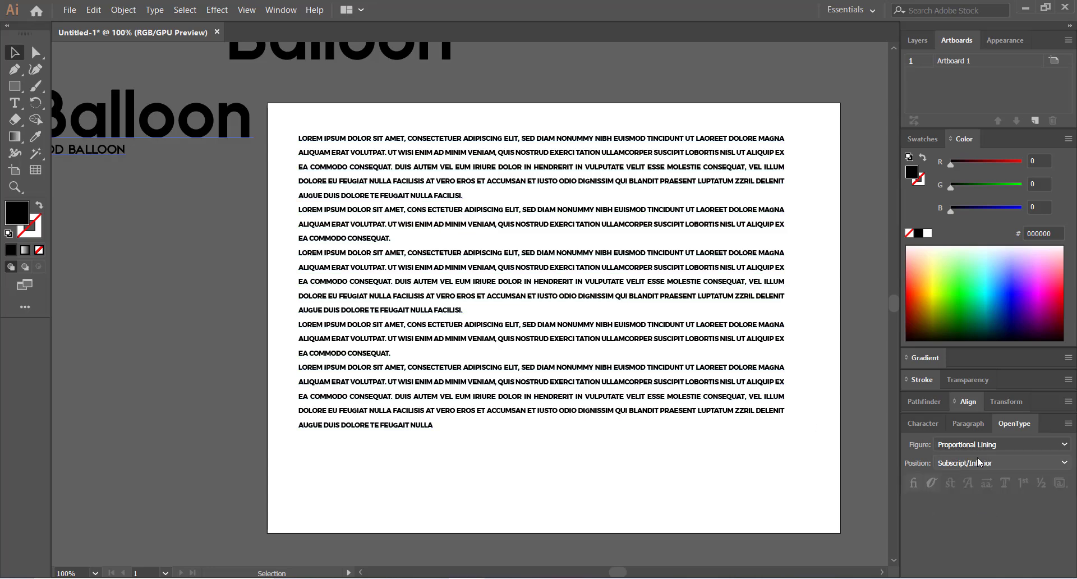
{"action": "left_click", "coordinate": [977, 460]}
{"action": "left_click", "coordinate": [988, 525]}
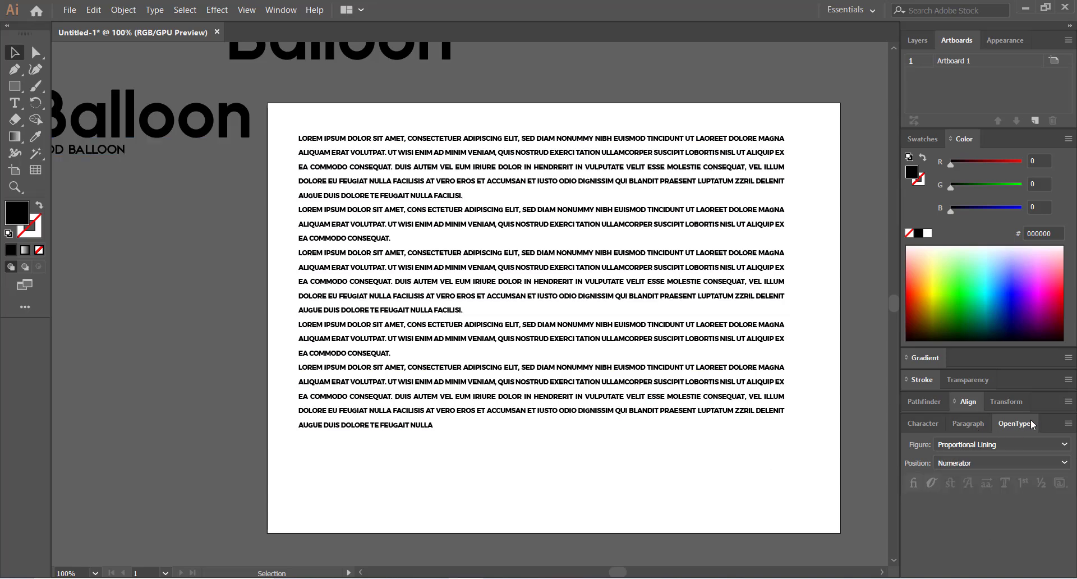
- Remove the OpenType settings from the docked workspace and delete the placeholder text block from the artboard
{"action": "left_click_drag", "start_coordinate": [1027, 418], "coordinate": [304, 365]}
{"action": "left_click", "coordinate": [364, 341]}
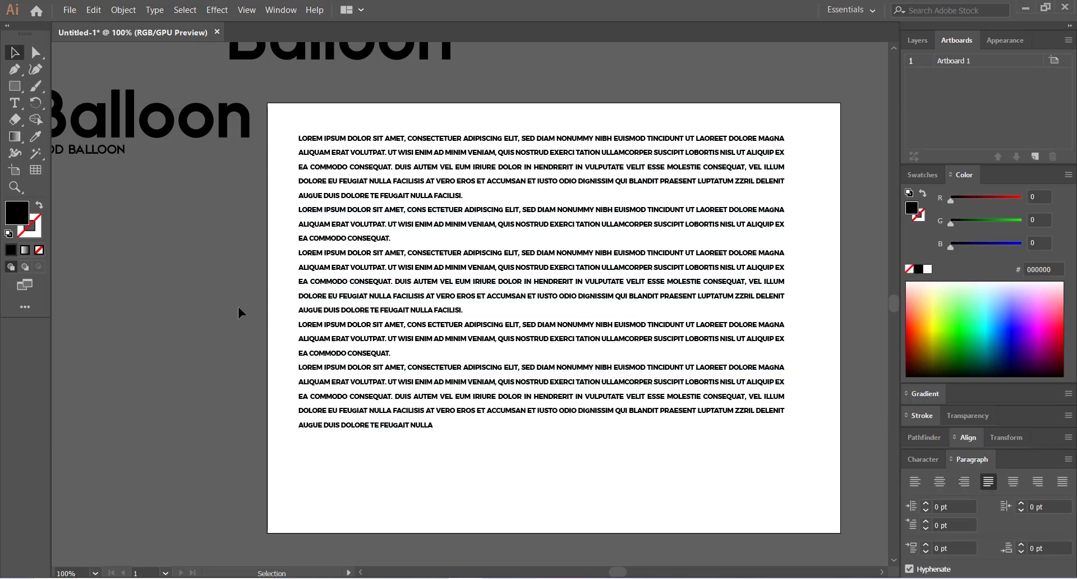
{"action": "left_click", "coordinate": [330, 313]}
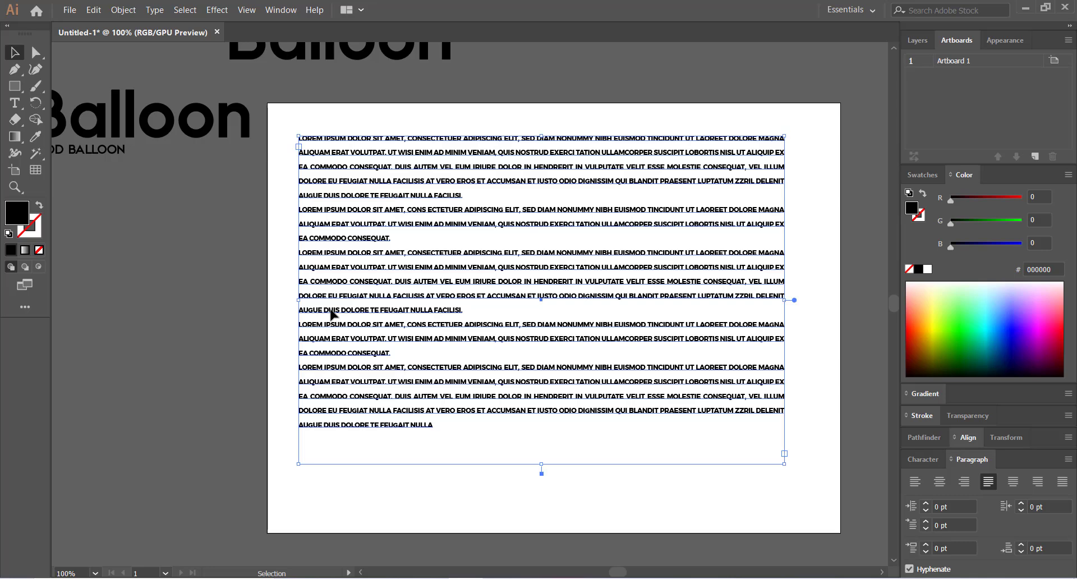
{"action": "key", "text": "Delete"}
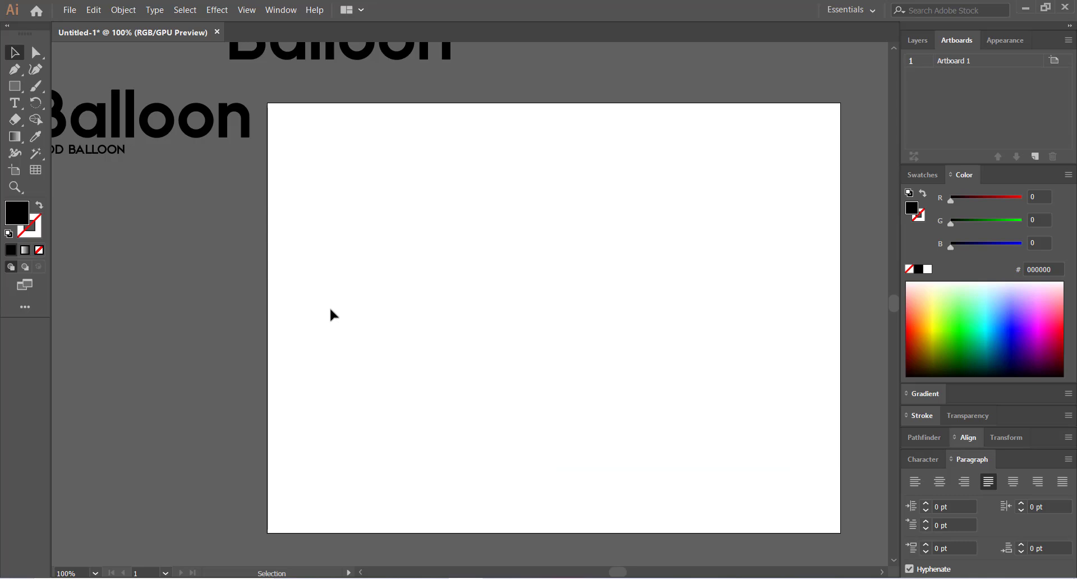
- Show the character settings and move the Balloon wordmark from above the artboard to about the artboard's centre
{"action": "key", "text": "ctrl+minus"}
{"action": "key", "text": "ctrl+plus"}
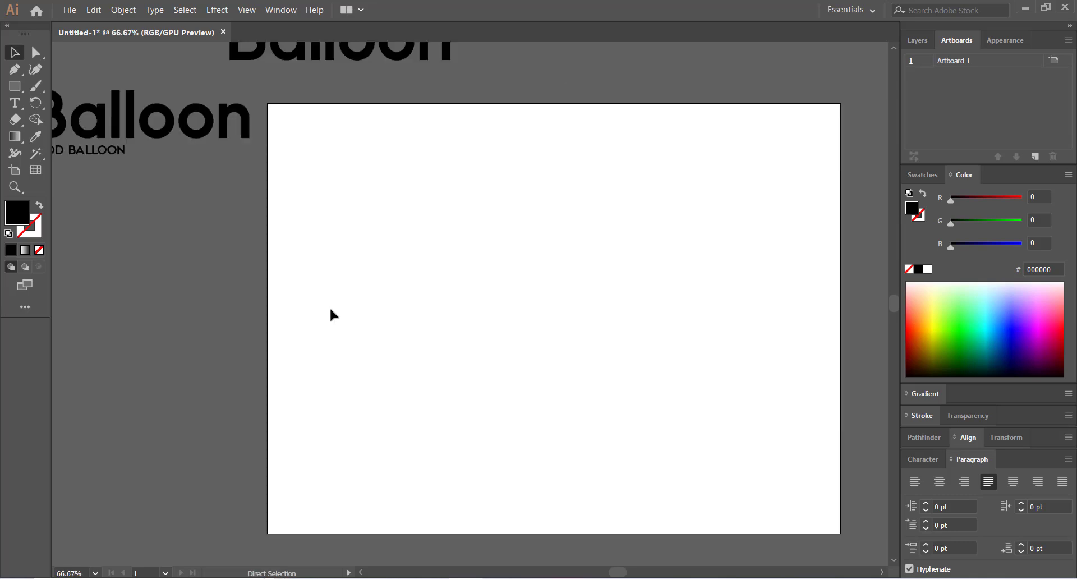
{"action": "left_click_drag", "start_coordinate": [300, 258], "coordinate": [279, 262]}
{"action": "left_click", "coordinate": [315, 89]}
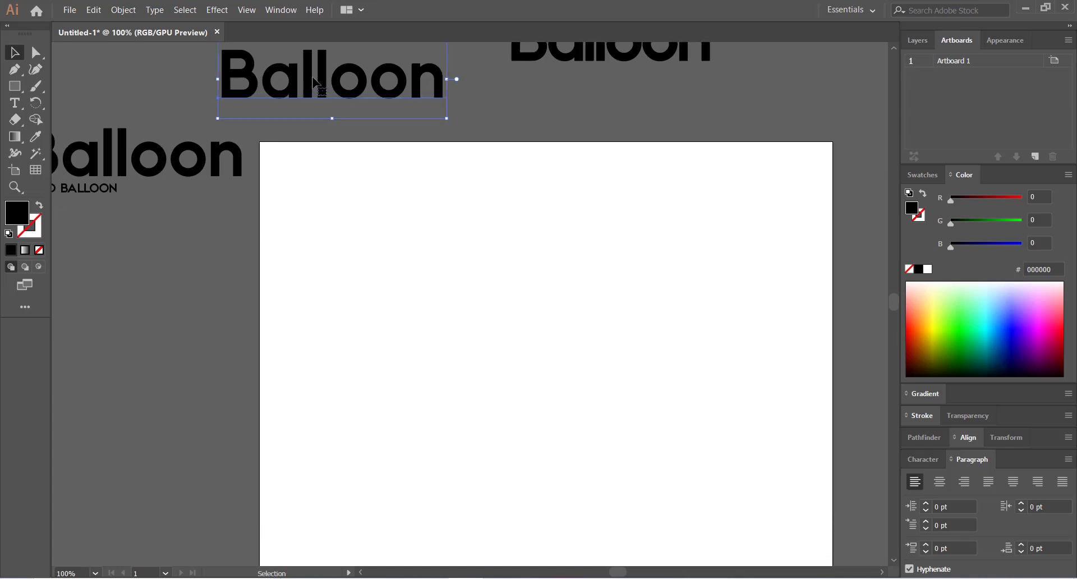
{"action": "left_click", "coordinate": [238, 150]}
{"action": "left_click", "coordinate": [923, 458]}
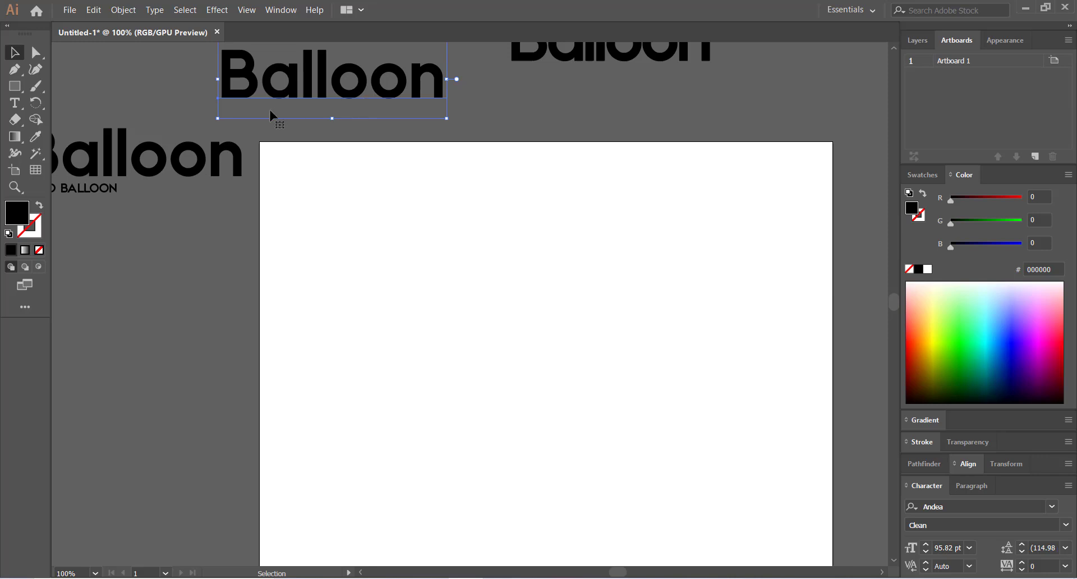
{"action": "left_click_drag", "start_coordinate": [314, 90], "coordinate": [516, 391]}
{"action": "left_click", "coordinate": [589, 461]}
{"action": "left_click_drag", "start_coordinate": [589, 462], "coordinate": [598, 436]}
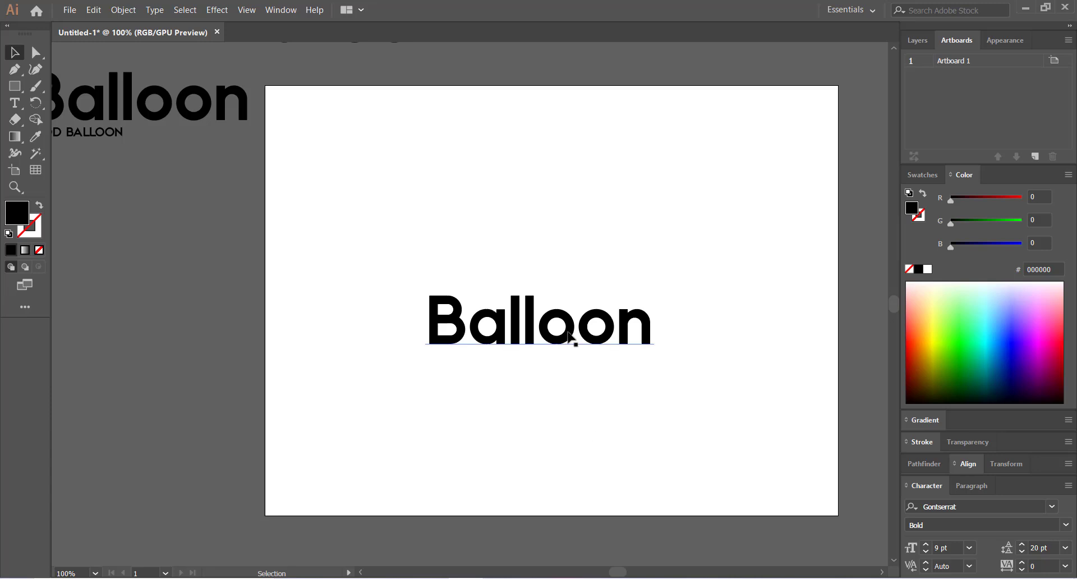
{"action": "left_click_drag", "start_coordinate": [572, 343], "coordinate": [572, 322]}
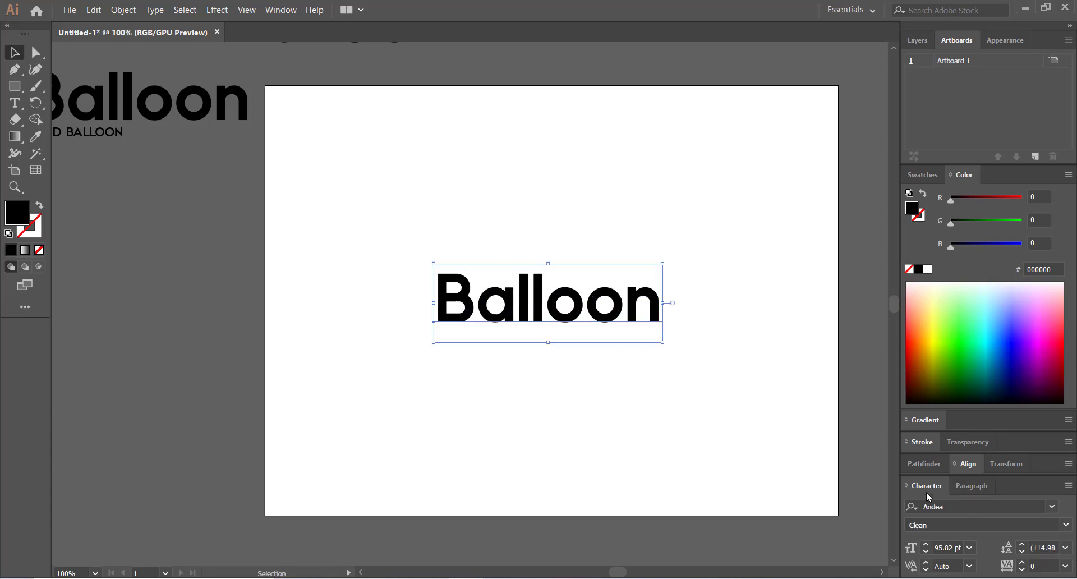
{"action": "left_click", "coordinate": [971, 487]}
{"action": "left_click", "coordinate": [927, 458]}
{"action": "left_click", "coordinate": [580, 397]}
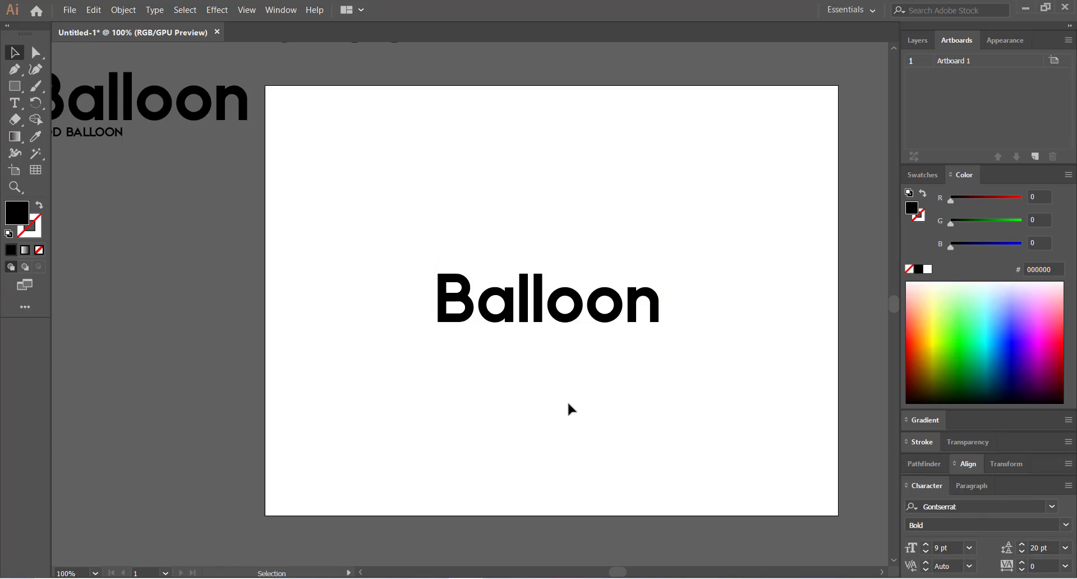
- Tighten the tracking of the Balloon wordmark at the artboard's centre to -36, trying values down to -50
{"action": "left_click_drag", "start_coordinate": [557, 405], "coordinate": [550, 408]}
{"action": "left_click_drag", "start_coordinate": [562, 324], "coordinate": [557, 313]}
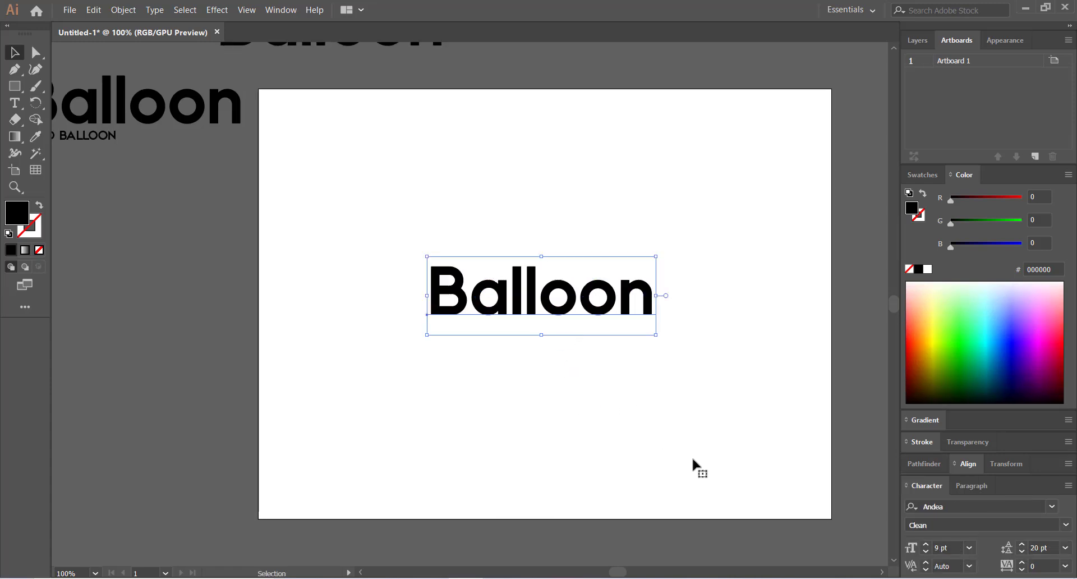
{"action": "left_click", "coordinate": [1024, 569]}
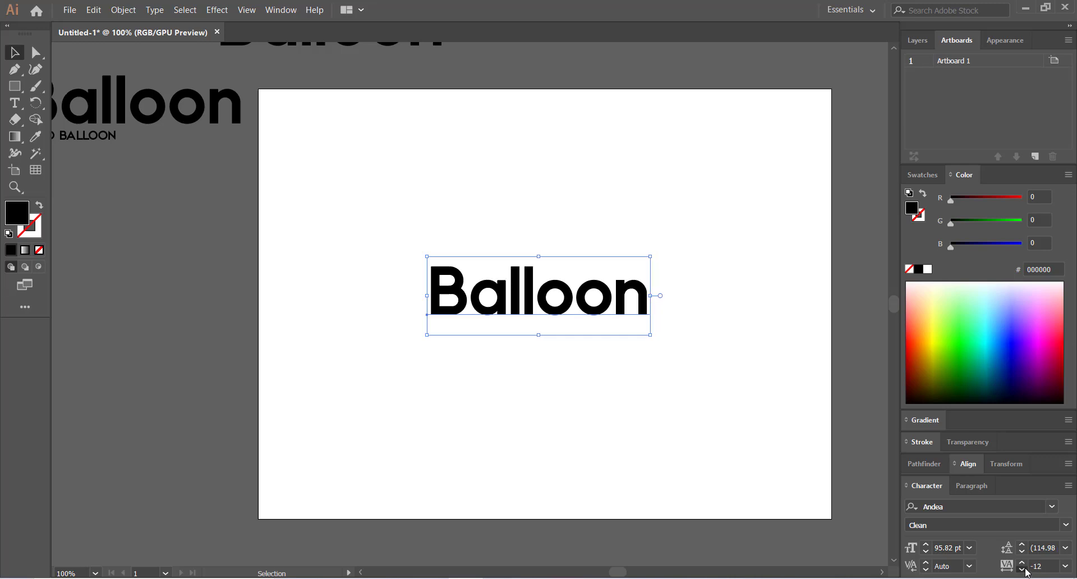
{"action": "left_click", "coordinate": [1027, 570]}
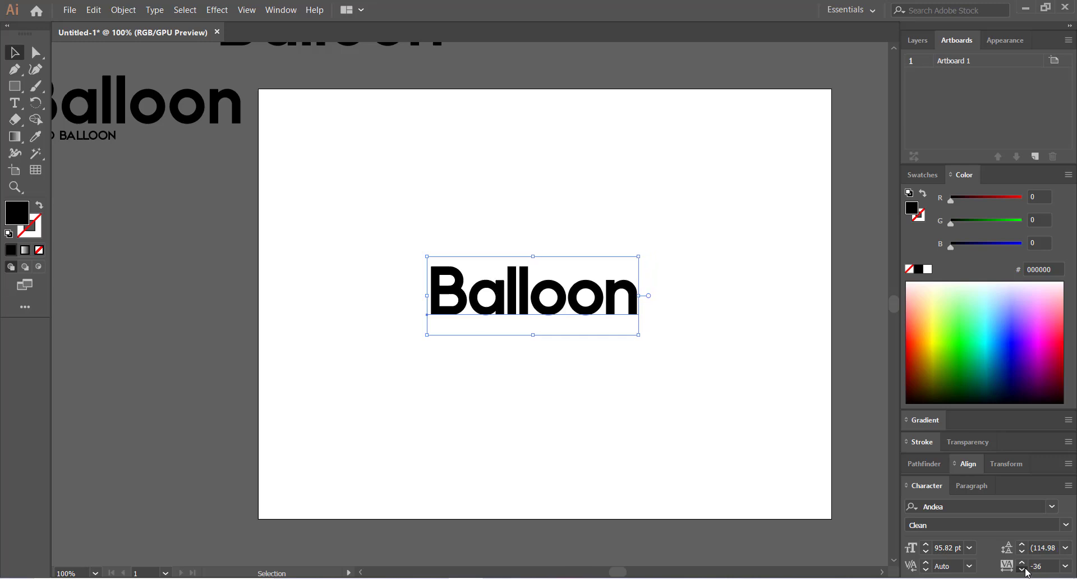
{"action": "left_click", "coordinate": [1027, 569]}
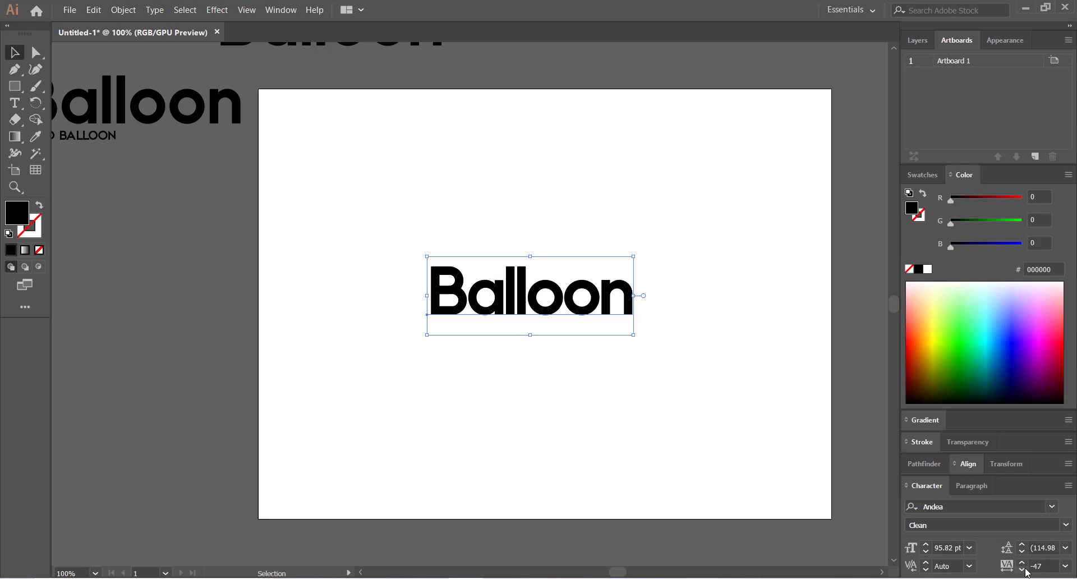
{"action": "left_click", "coordinate": [1026, 569]}
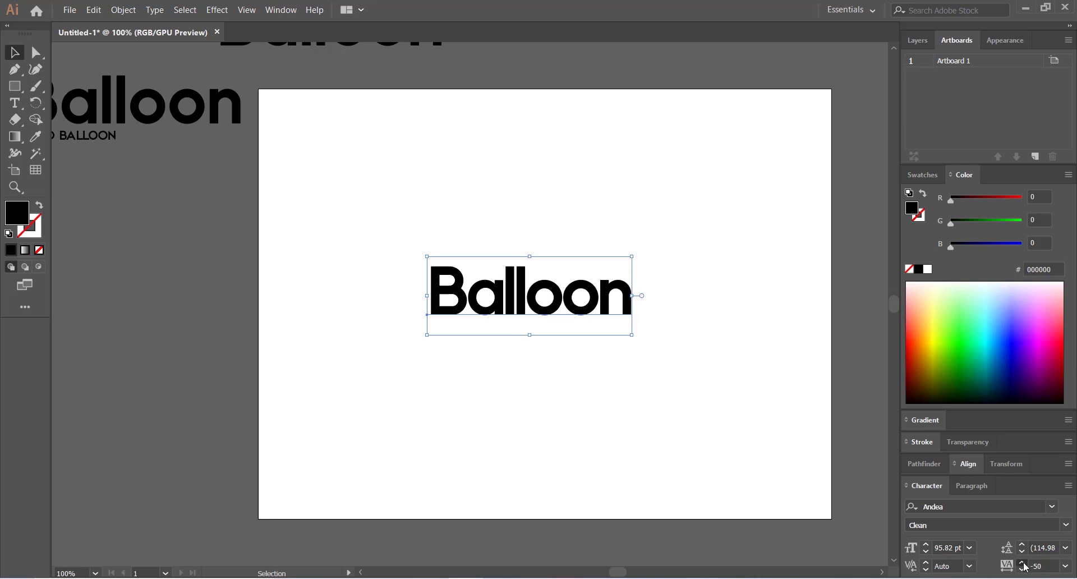
{"action": "left_click", "coordinate": [1026, 565]}
{"action": "left_click", "coordinate": [550, 474]}
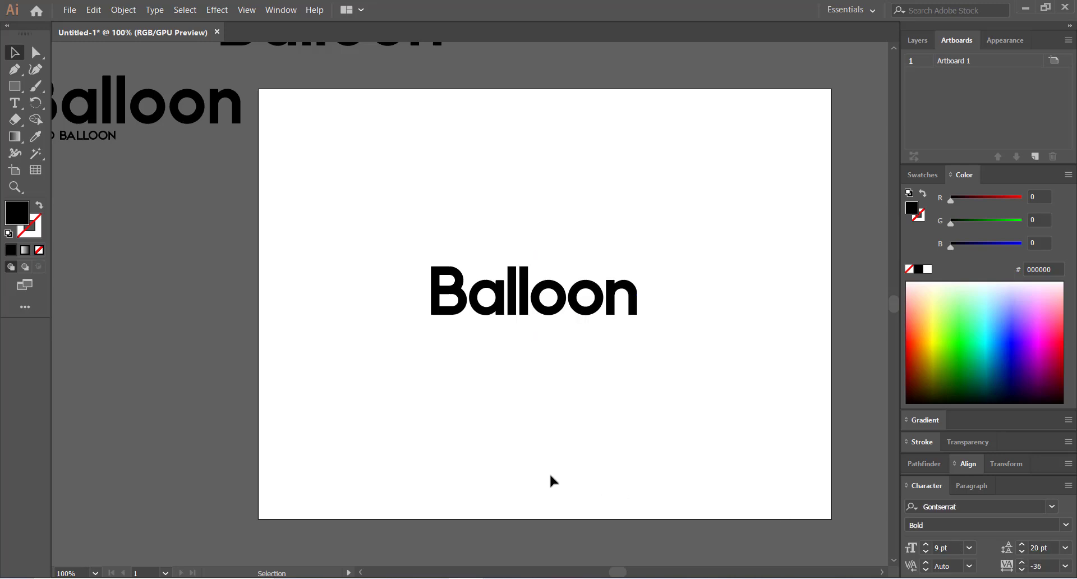
- Nudge the Balloon wordmark slightly down and right toward the artboard's centre, and view the available fonts without choosing one
{"action": "left_click_drag", "start_coordinate": [511, 318], "coordinate": [515, 323]}
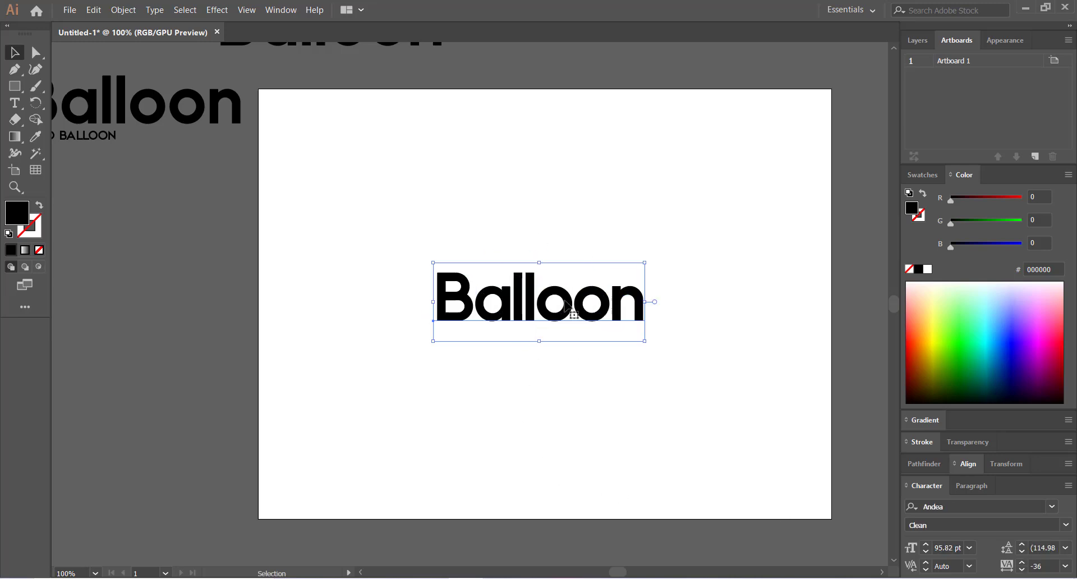
{"action": "left_click", "coordinate": [1044, 509]}
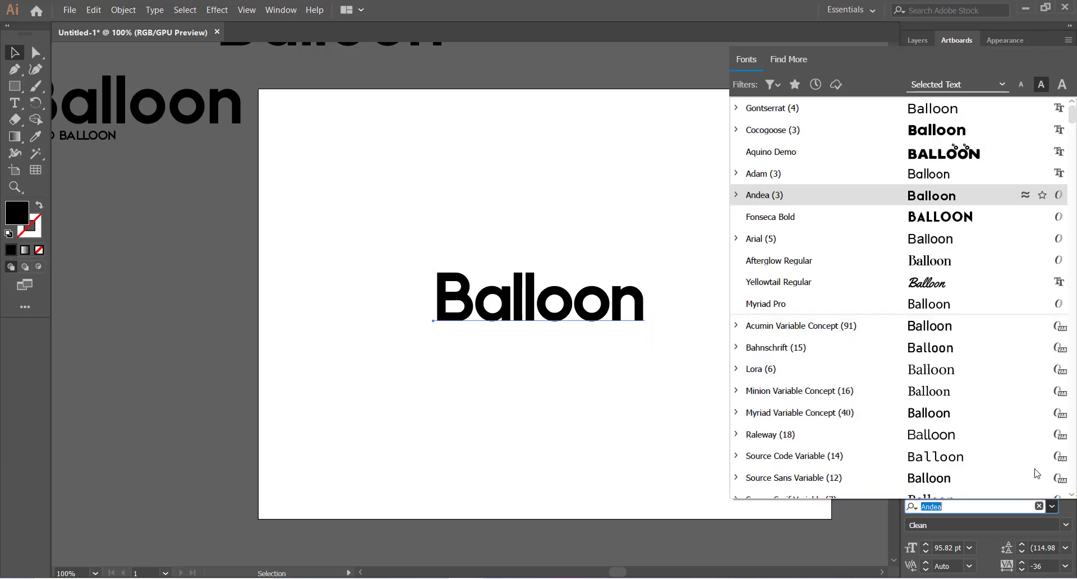
{"action": "left_click", "coordinate": [437, 402]}
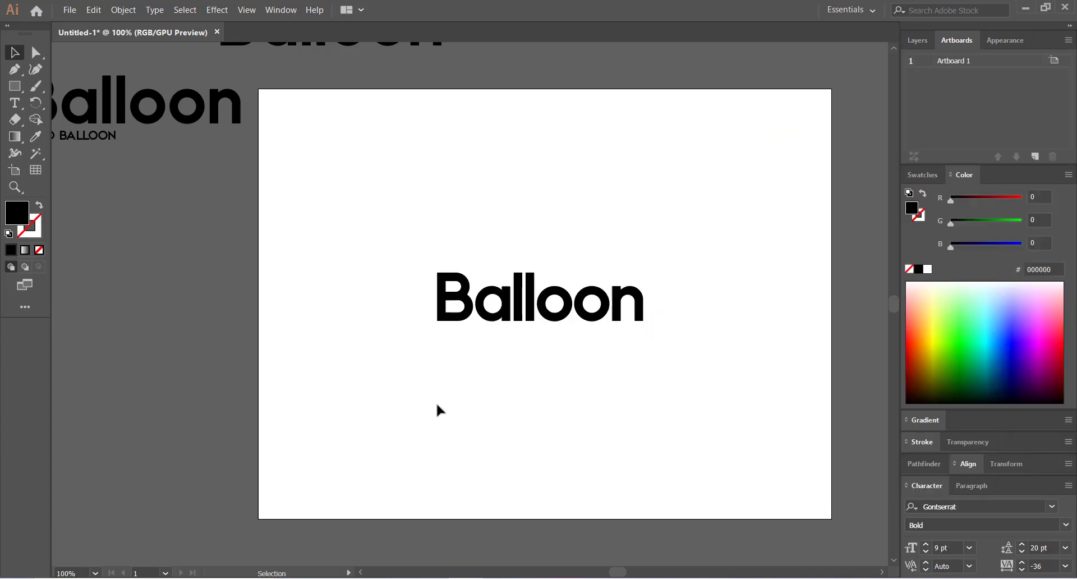
- Enlarge the Balloon wordmark proportionally to about 115.57 pt and deselect it
{"action": "left_click", "coordinate": [499, 307]}
{"action": "key", "text": "ctrl+equal"}
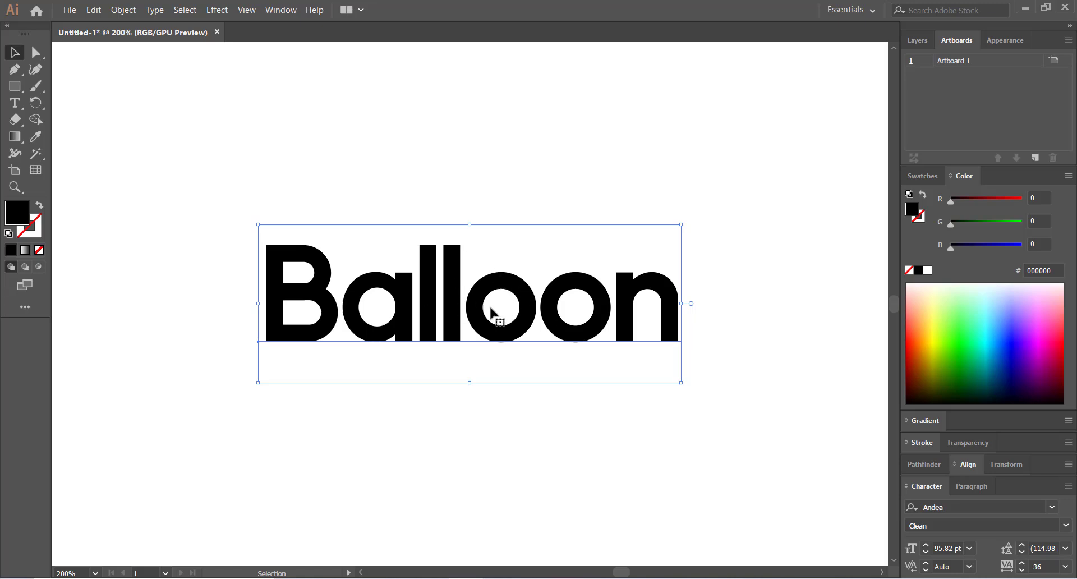
{"action": "key", "text": "ctrl+minus"}
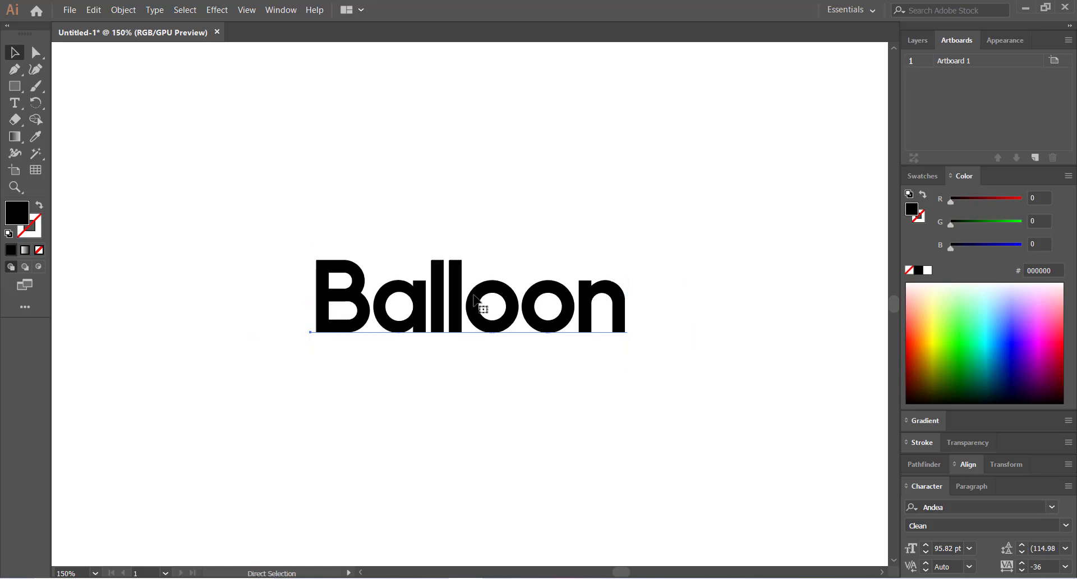
{"action": "key", "text": "ctrl+minus"}
{"action": "left_click_drag", "start_coordinate": [459, 302], "coordinate": [480, 304]}
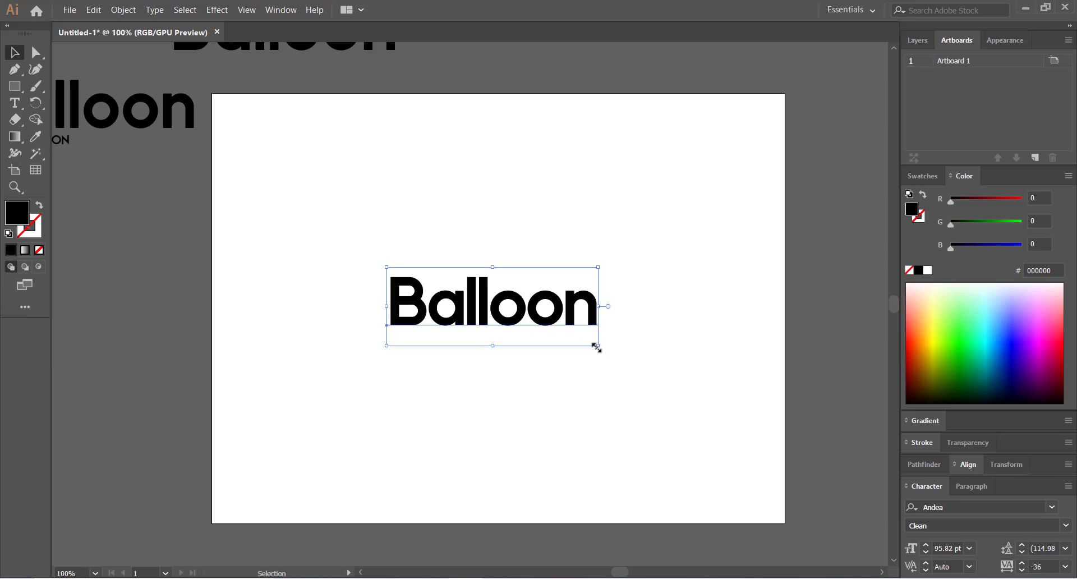
{"action": "left_click_drag", "start_coordinate": [596, 348], "coordinate": [606, 365]}
{"action": "left_click", "coordinate": [519, 415]}
{"action": "left_click_drag", "start_coordinate": [493, 410], "coordinate": [517, 405]}
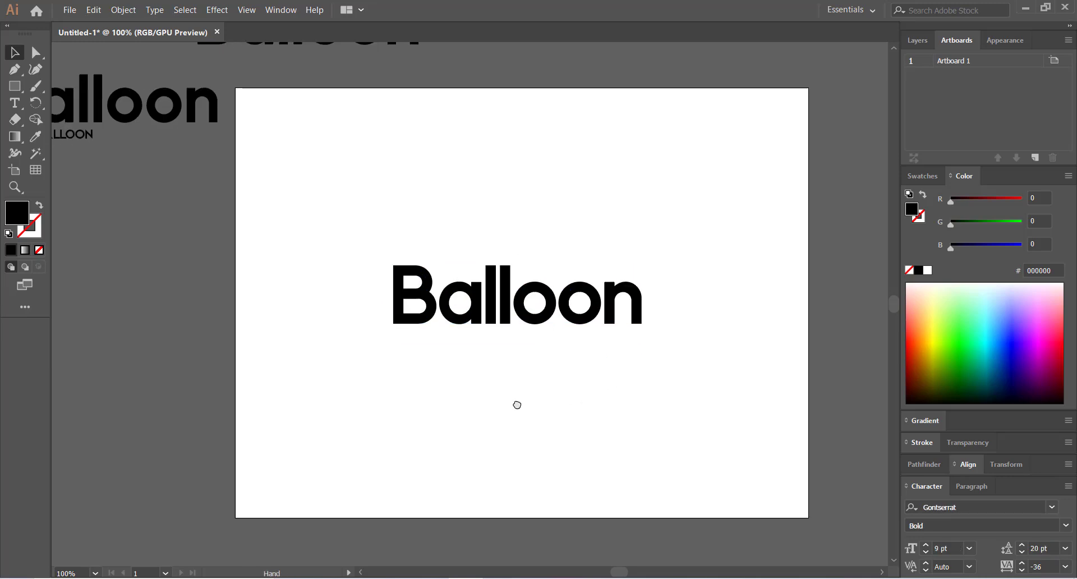
{"action": "left_click", "coordinate": [543, 292]}
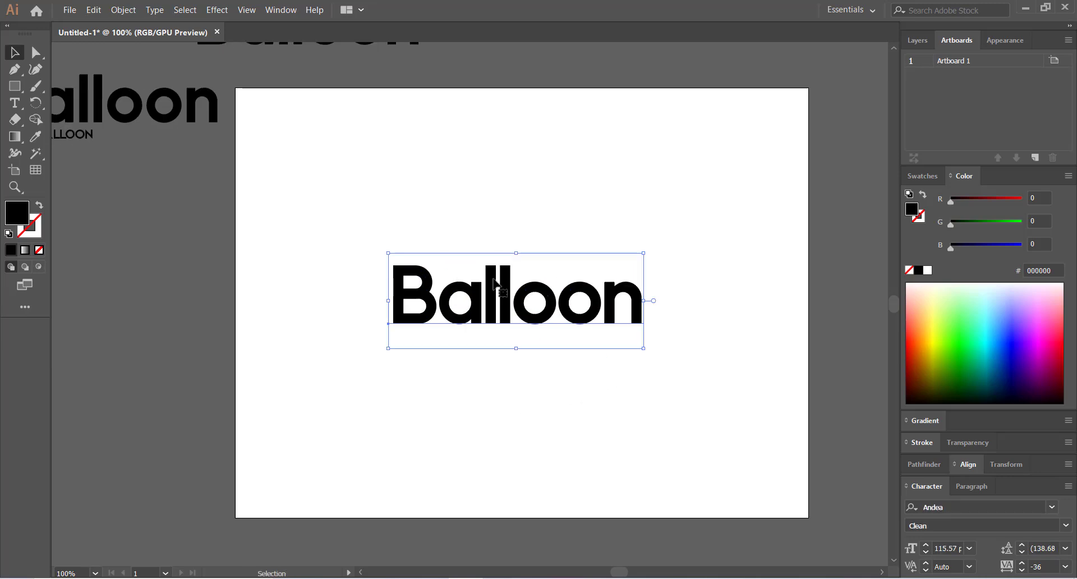
{"action": "right_click", "coordinate": [487, 308]}
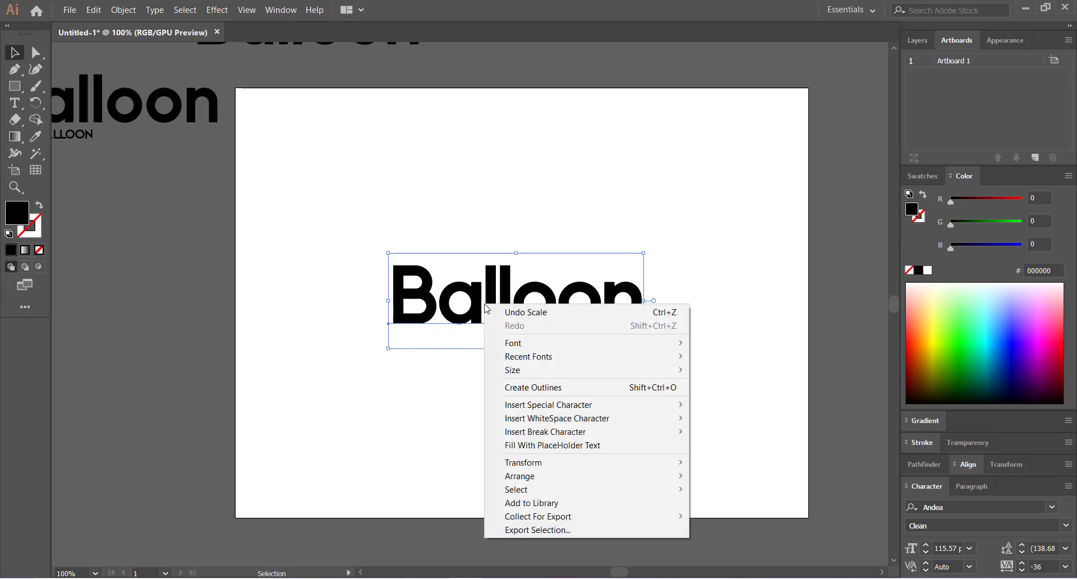
{"action": "left_click", "coordinate": [414, 381]}
{"action": "left_click", "coordinate": [444, 310]}
{"action": "right_click", "coordinate": [444, 312]}
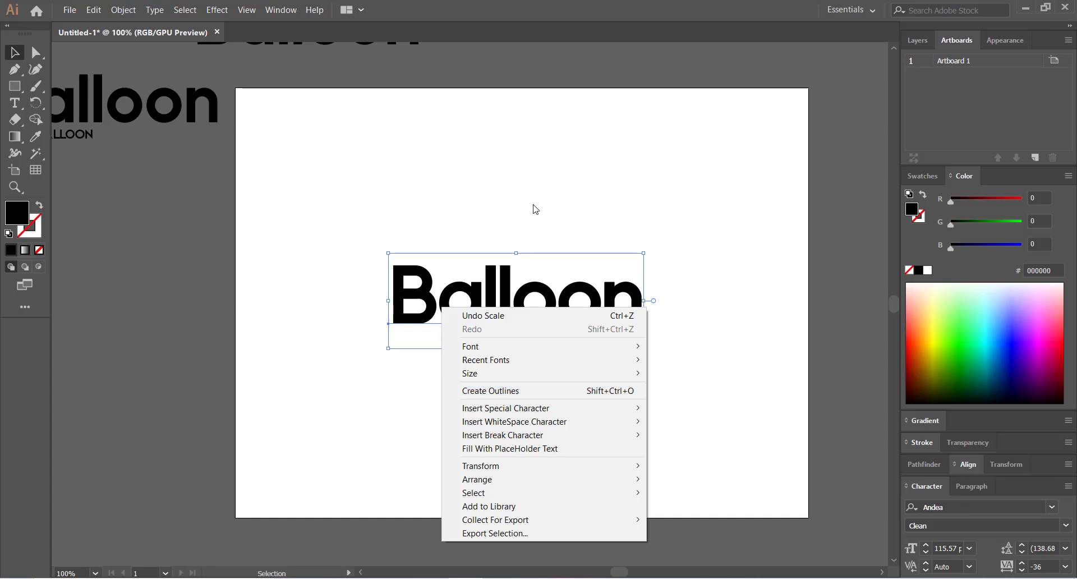
{"action": "left_click", "coordinate": [435, 235]}
- Convert the Balloon wordmark to outlines and show the anchor points of its letters
{"action": "left_click", "coordinate": [416, 303]}
{"action": "left_click", "coordinate": [13, 69]}
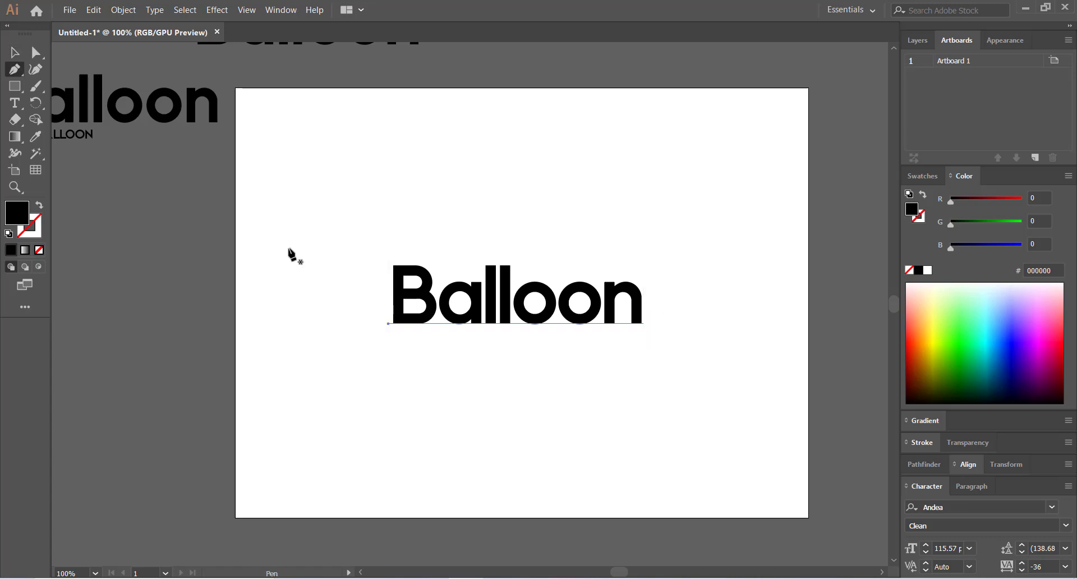
{"action": "left_click", "coordinate": [16, 53]}
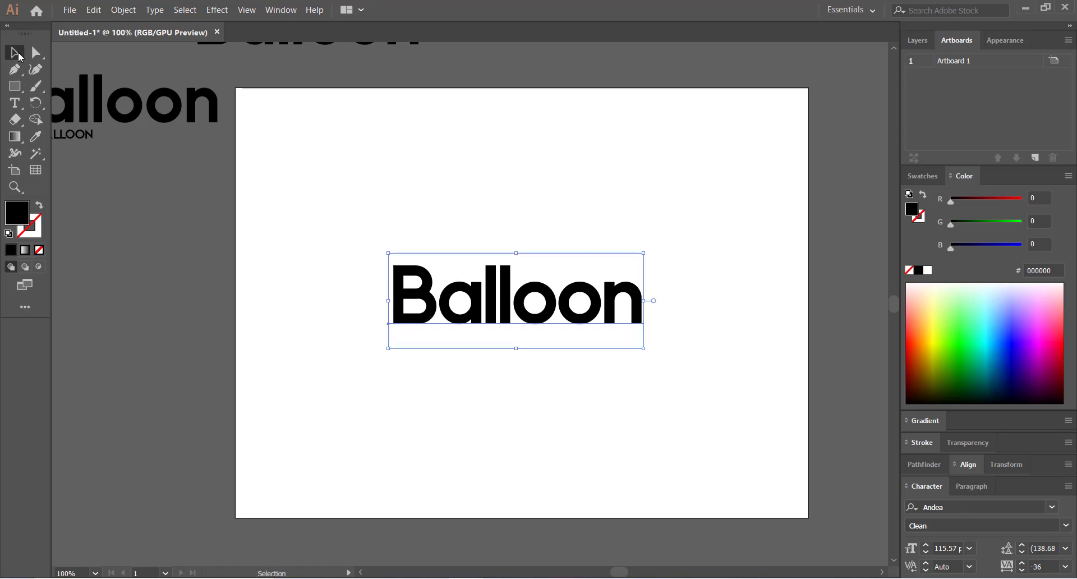
{"action": "right_click", "coordinate": [452, 309]}
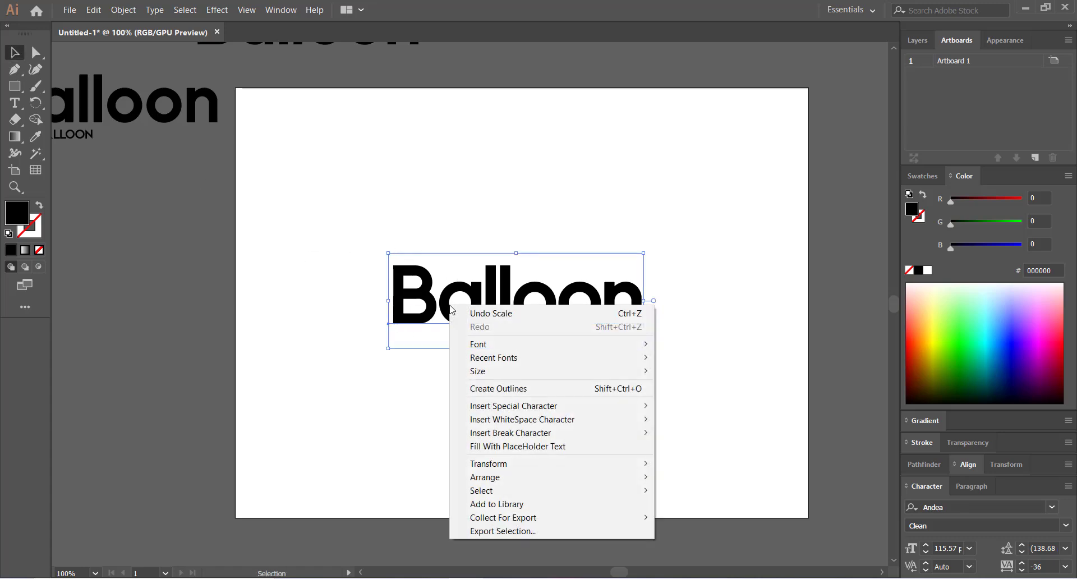
{"action": "left_click", "coordinate": [482, 387]}
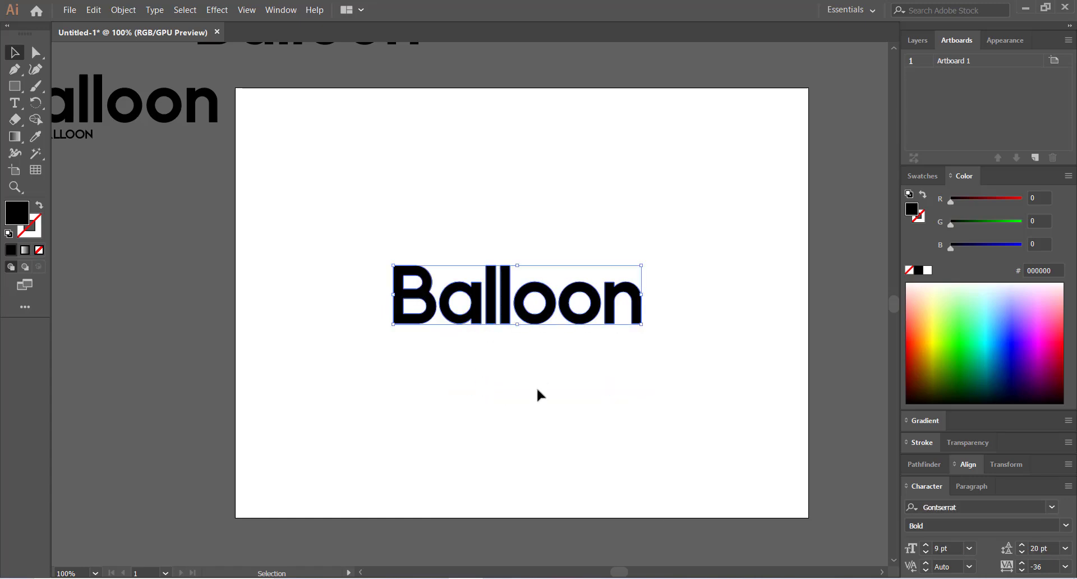
{"action": "key", "text": "ctrl+equal"}
{"action": "key", "text": "ctrl+equal"}
{"action": "key", "text": "a"}
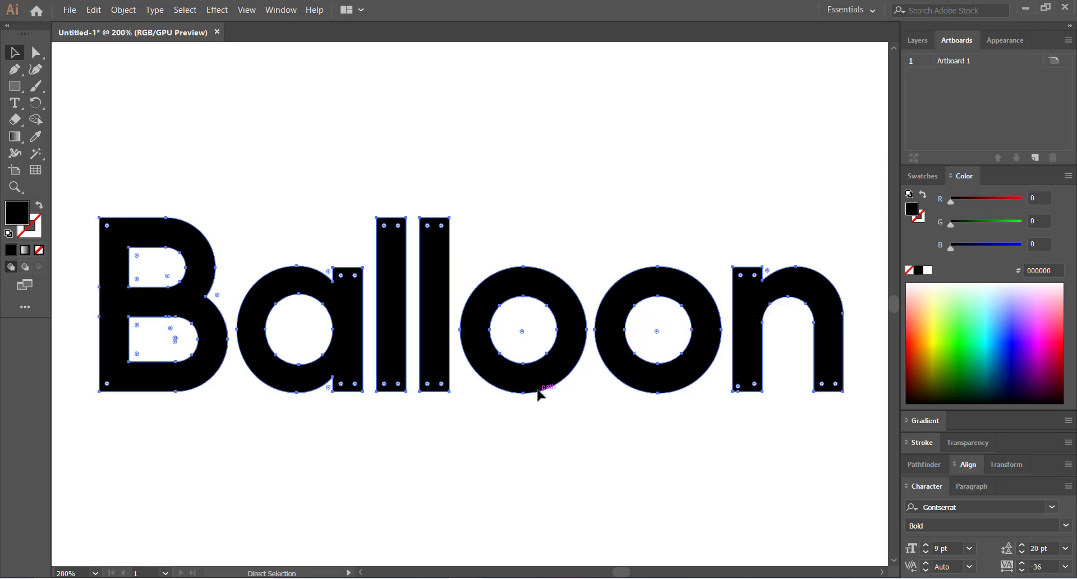
- Examine the outlined letters' edges and anchor points up close around the second l and the first o
{"action": "key", "text": "ctrl+equal"}
{"action": "key", "text": "ctrl+equal"}
{"action": "key", "text": "ctrl+equal"}
{"action": "key", "text": "ctrl+equal"}
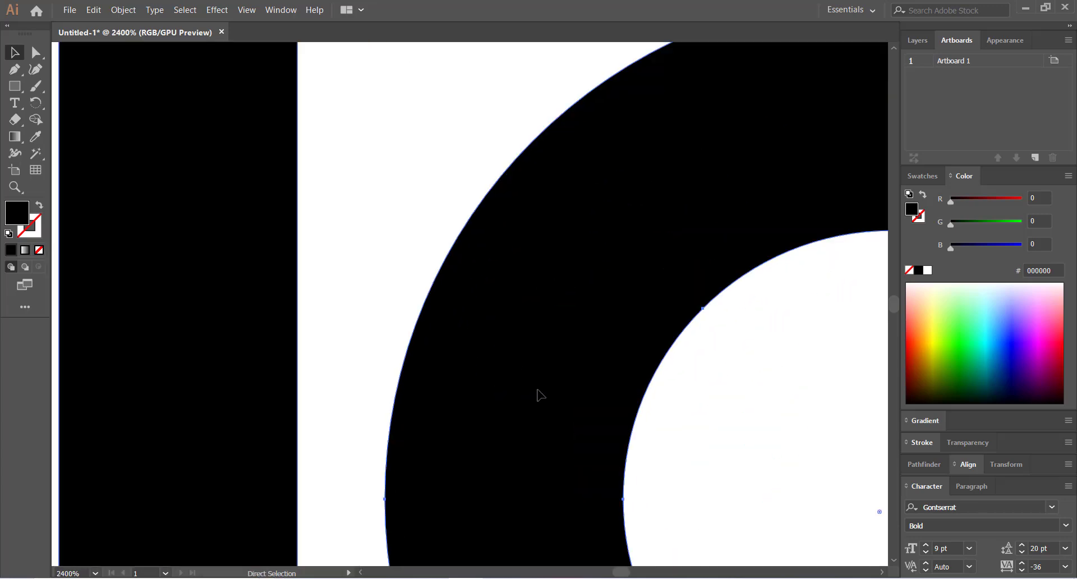
{"action": "key", "text": "ctrl+equal"}
{"action": "key", "text": "v"}
{"action": "key", "text": "ctrl+equal"}
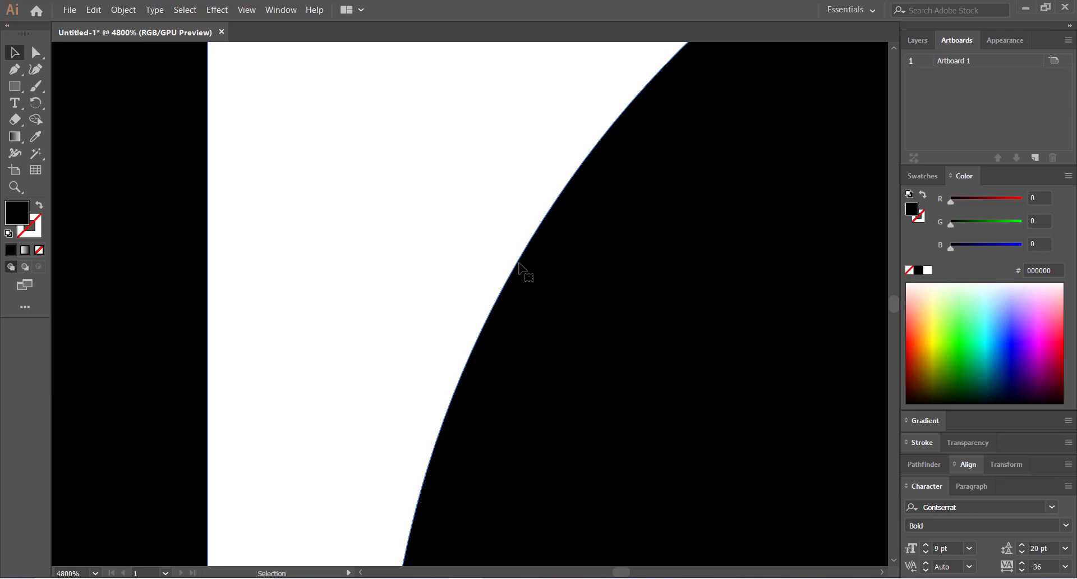
{"action": "key", "text": "ctrl+minus"}
{"action": "key", "text": "ctrl+minus"}
{"action": "key", "text": "ctrl+minus"}
{"action": "key", "text": "ctrl+minus"}
{"action": "key", "text": "ctrl+minus"}
{"action": "key", "text": "ctrl+minus"}
{"action": "key", "text": "ctrl+minus"}
{"action": "key", "text": "ctrl+minus"}
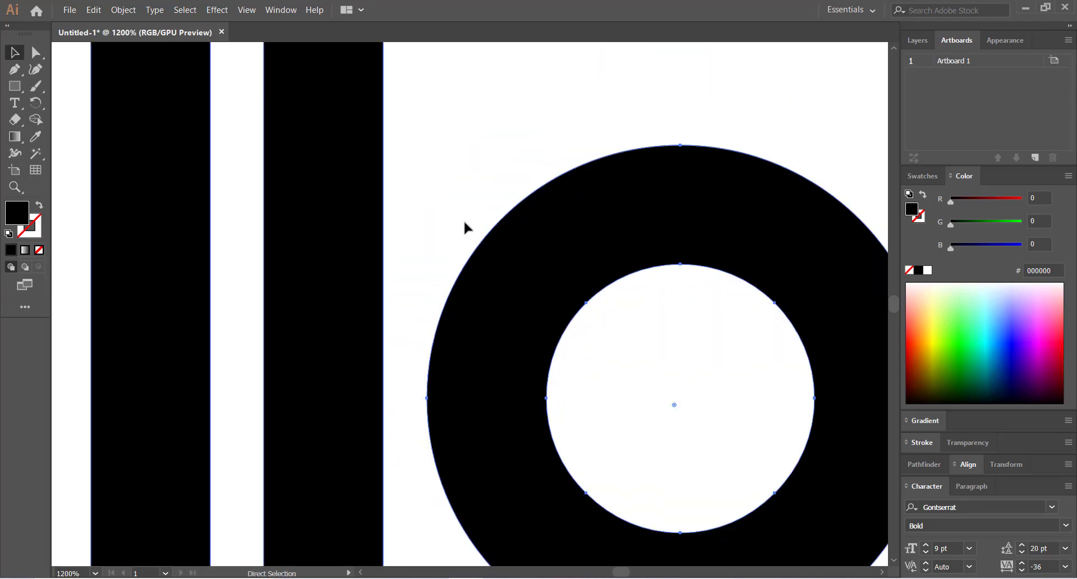
{"action": "key", "text": "ctrl+minus"}
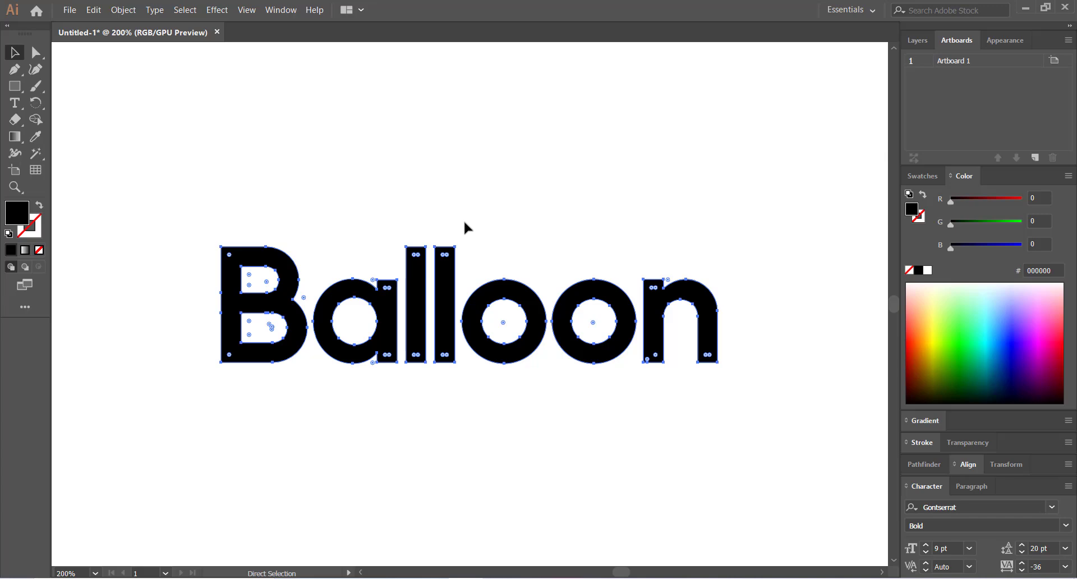
{"action": "key", "text": "ctrl+minus"}
{"action": "key", "text": "v"}
{"action": "key", "text": "ctrl+minus"}
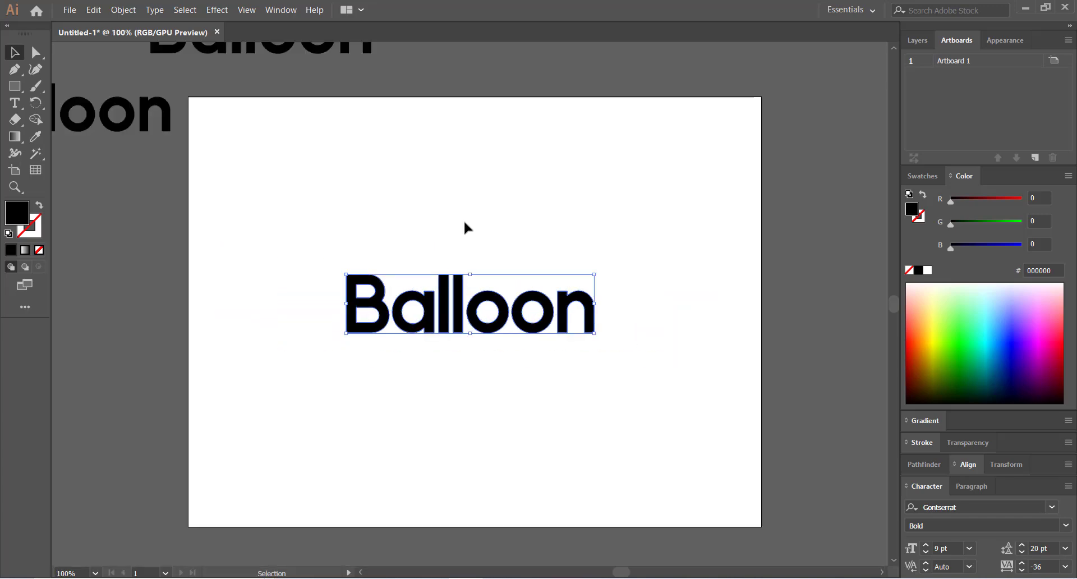
- Review the Selection & Anchor Display preferences, and try the darkest User Interface brightness before restoring the second-darkest one
{"action": "left_click", "coordinate": [91, 10]}
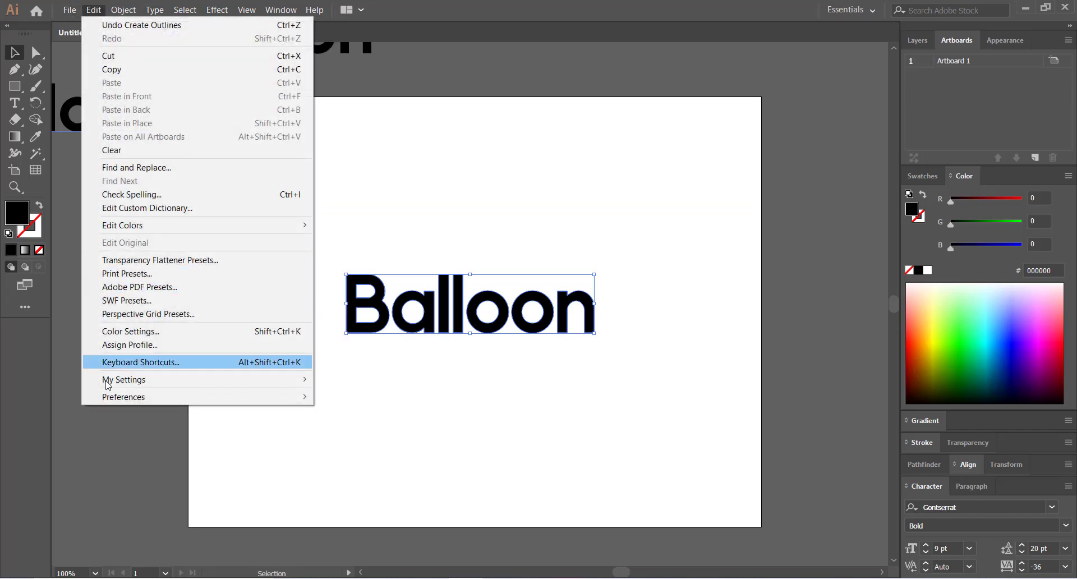
{"action": "mouse_move", "coordinate": [130, 397]}
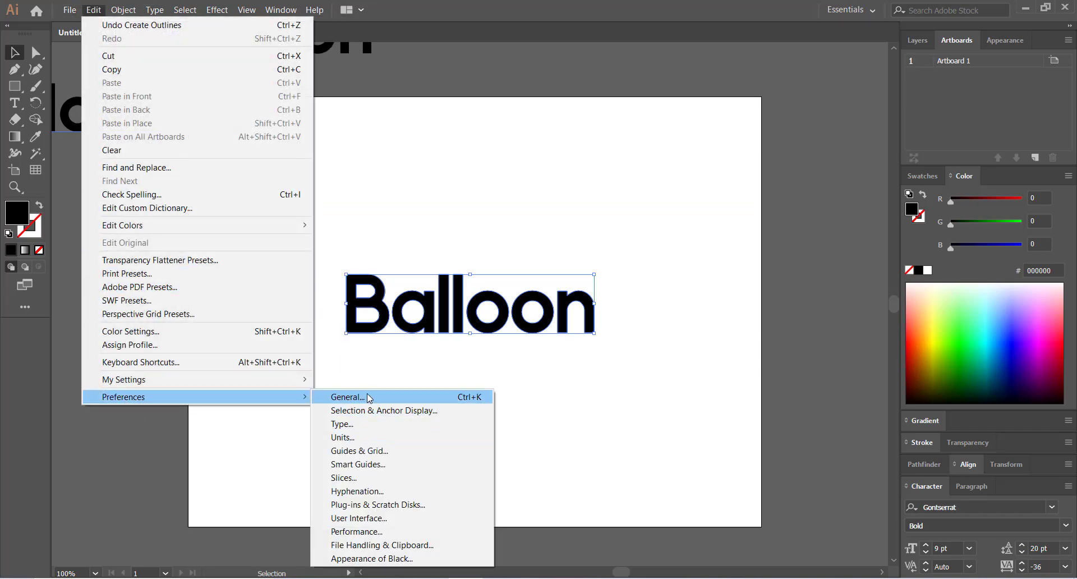
{"action": "left_click", "coordinate": [369, 398]}
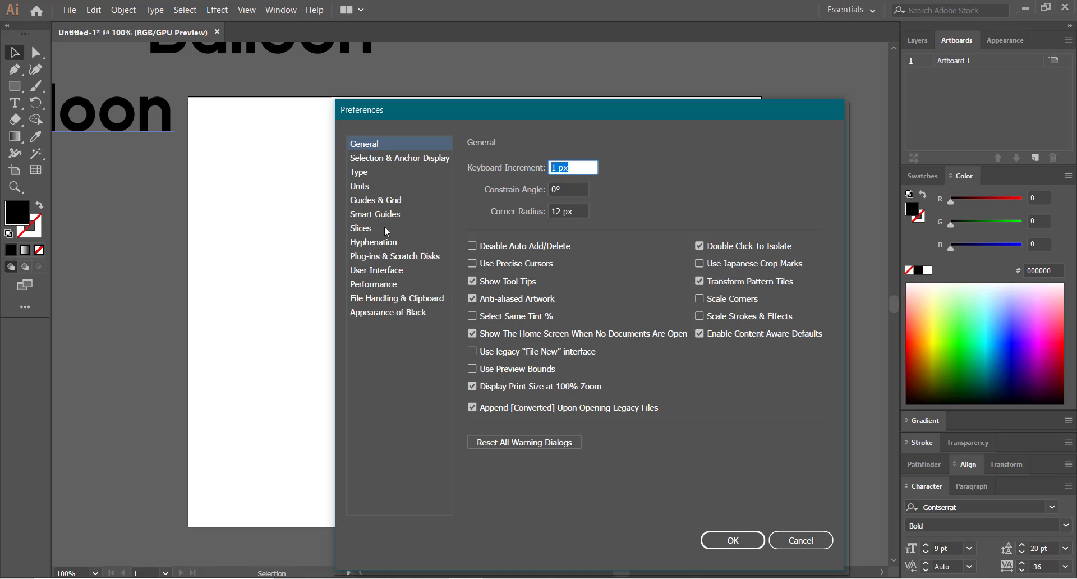
{"action": "left_click", "coordinate": [399, 159]}
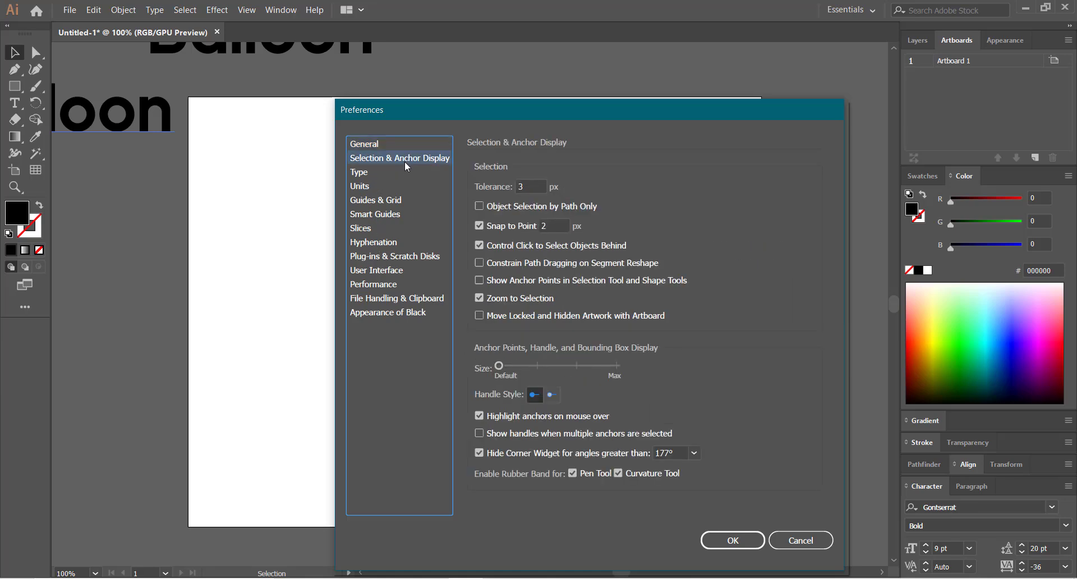
{"action": "left_click", "coordinate": [392, 273]}
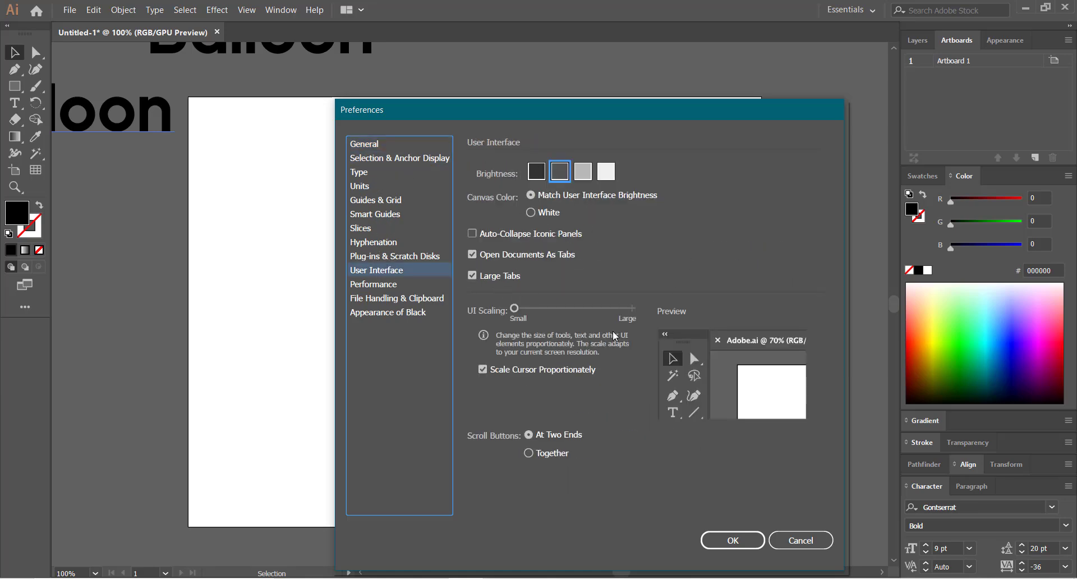
{"action": "left_click", "coordinate": [535, 172]}
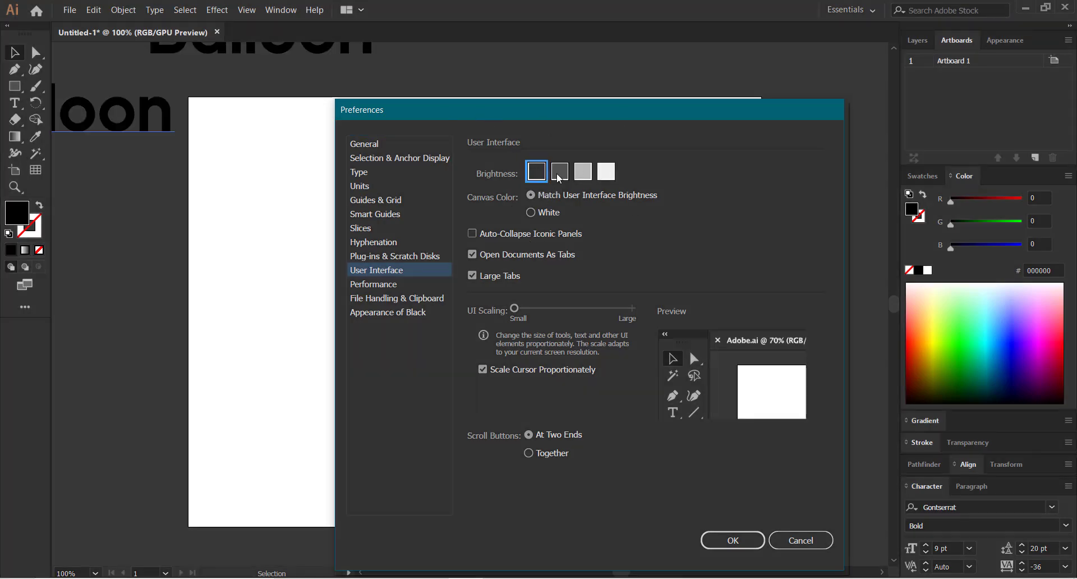
{"action": "left_click", "coordinate": [559, 172]}
{"action": "left_click", "coordinate": [733, 541]}
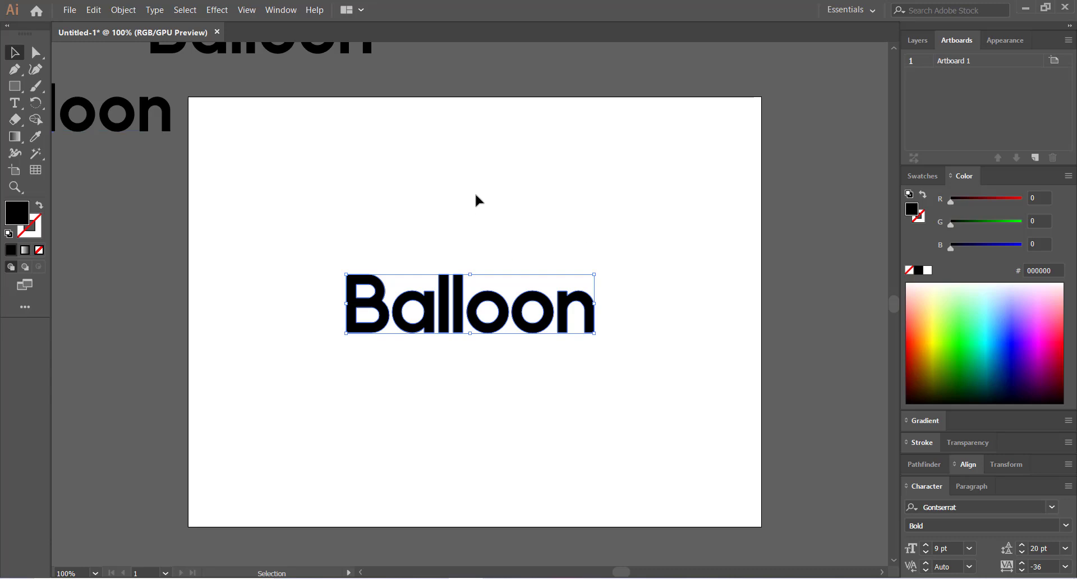
- Nudge the outlined Balloon wordmark slightly right toward the artboard's centre and deselect it
{"action": "left_click_drag", "start_coordinate": [421, 240], "coordinate": [458, 229]}
{"action": "left_click_drag", "start_coordinate": [471, 298], "coordinate": [471, 296]}
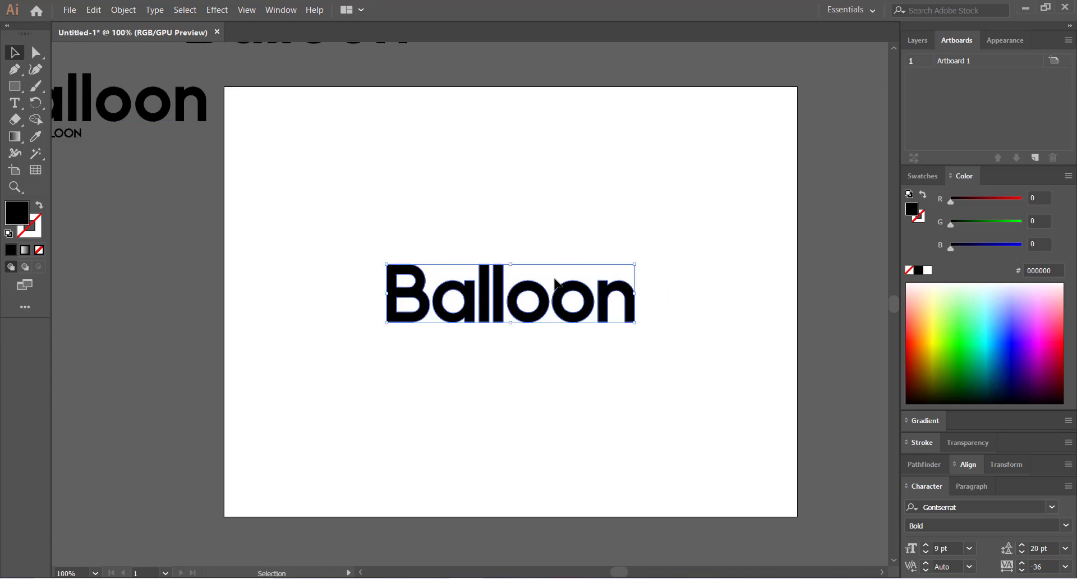
{"action": "left_click", "coordinate": [556, 245]}
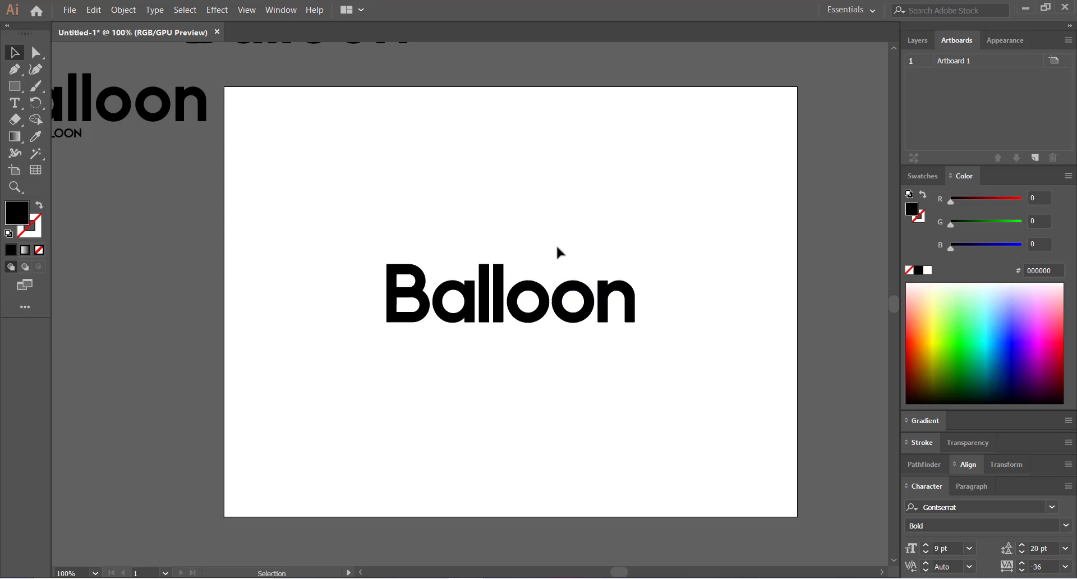
- Ungroup the outlined Balloon wordmark so its letters are separate objects
{"action": "left_click", "coordinate": [527, 289]}
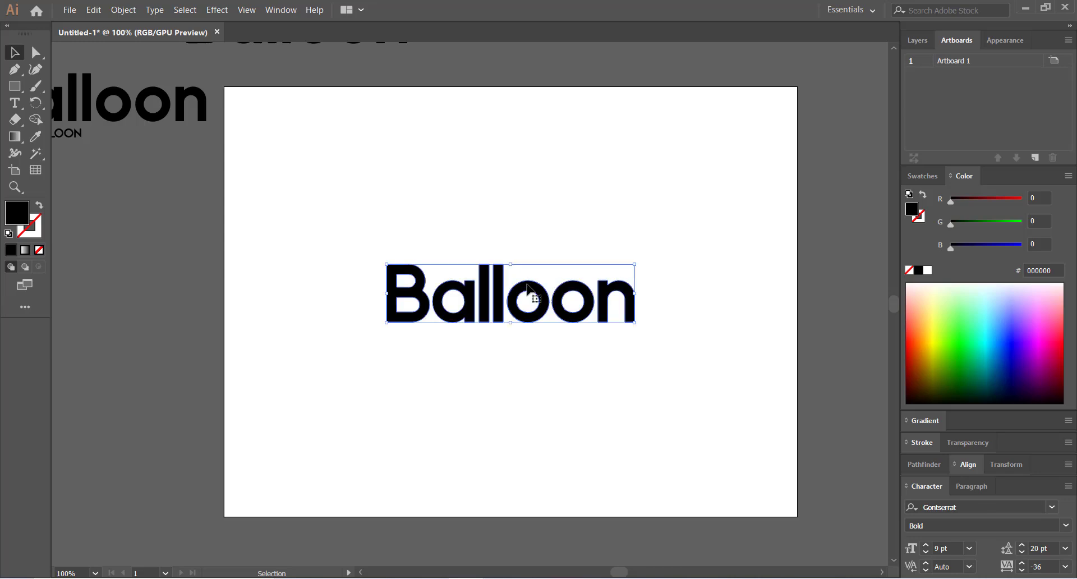
{"action": "right_click", "coordinate": [527, 289]}
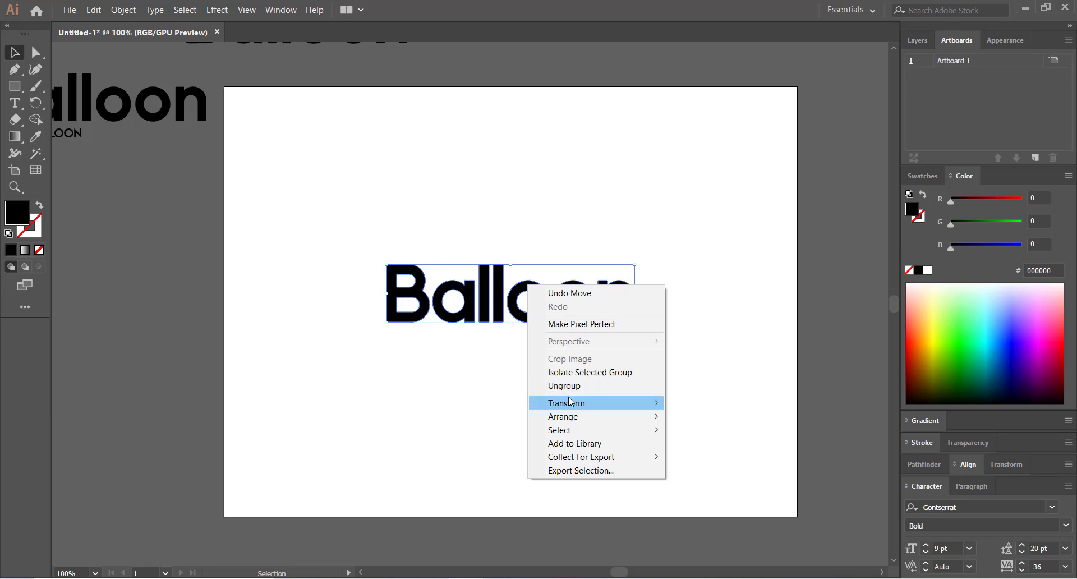
{"action": "left_click", "coordinate": [578, 385]}
{"action": "left_click", "coordinate": [522, 370]}
- Try moving the first o, the a and the second o individually out of the wordmark, undoing each move
{"action": "left_click", "coordinate": [526, 318]}
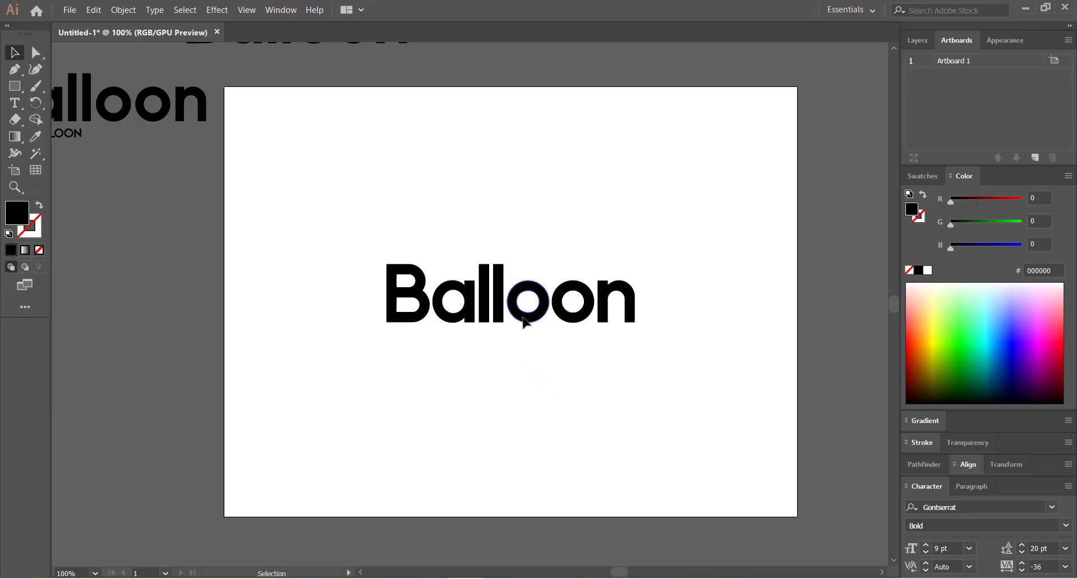
{"action": "left_click_drag", "start_coordinate": [526, 318], "coordinate": [524, 238]}
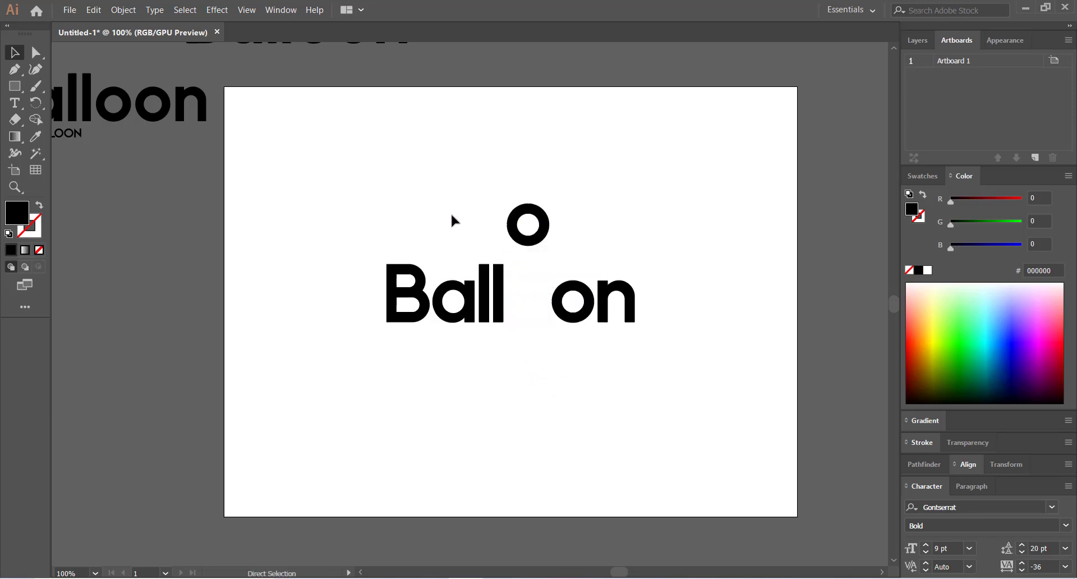
{"action": "key", "text": "ctrl+z"}
{"action": "left_click_drag", "start_coordinate": [449, 325], "coordinate": [448, 357]}
{"action": "left_click", "coordinate": [390, 381]}
{"action": "key", "text": "ctrl+z"}
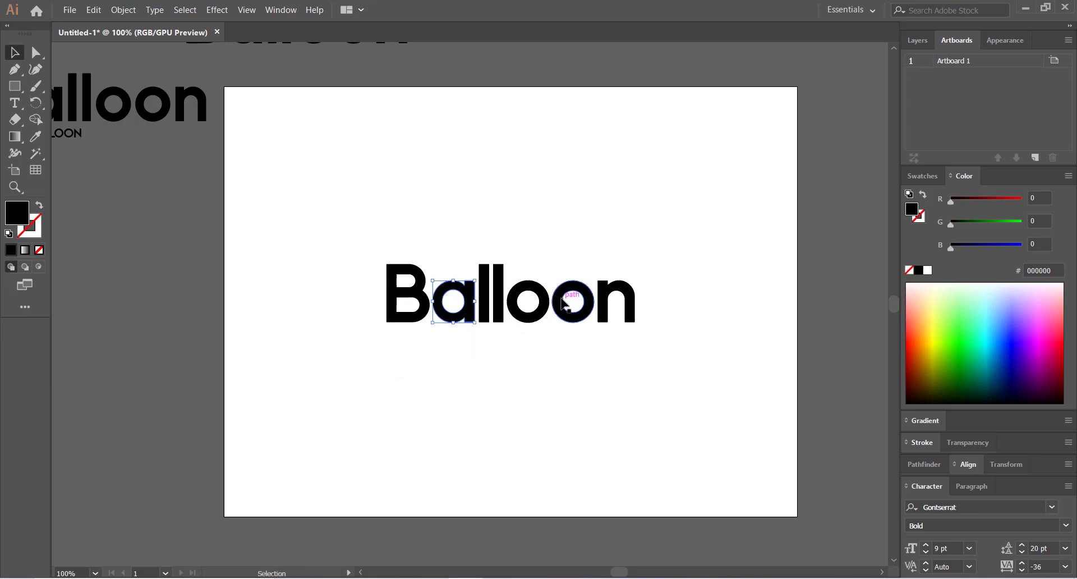
{"action": "left_click_drag", "start_coordinate": [565, 298], "coordinate": [555, 271]}
{"action": "key", "text": "ctrl+z"}
{"action": "scroll", "coordinate": [475, 226], "scroll_direction": "left", "scroll_amount": 2}
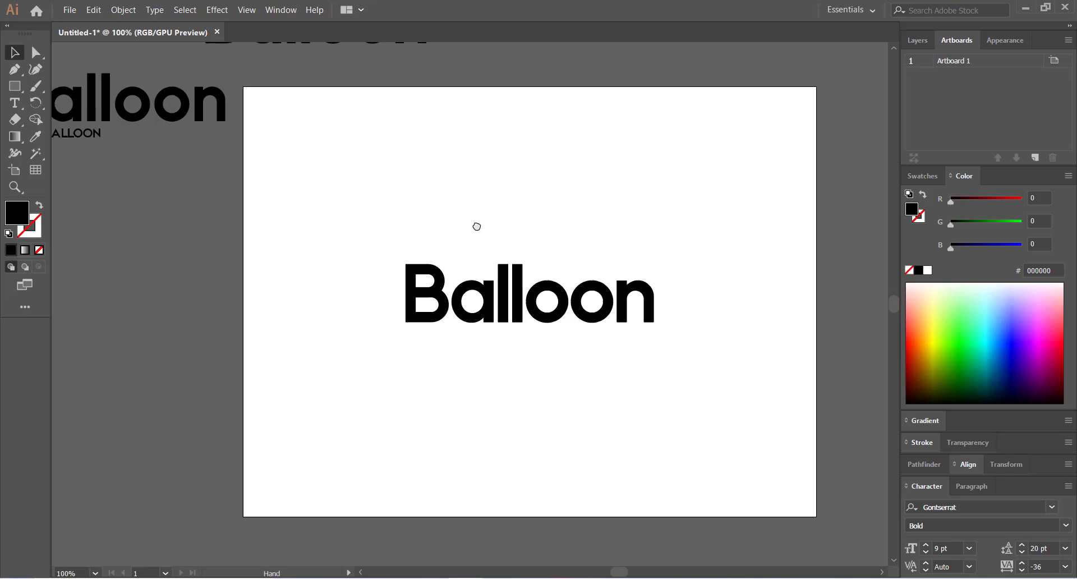
- Select all the ungrouped letters, shift them together slightly upward on the artboard, and deselect them
{"action": "left_click_drag", "start_coordinate": [385, 211], "coordinate": [689, 357]}
{"action": "left_click_drag", "start_coordinate": [604, 316], "coordinate": [604, 310]}
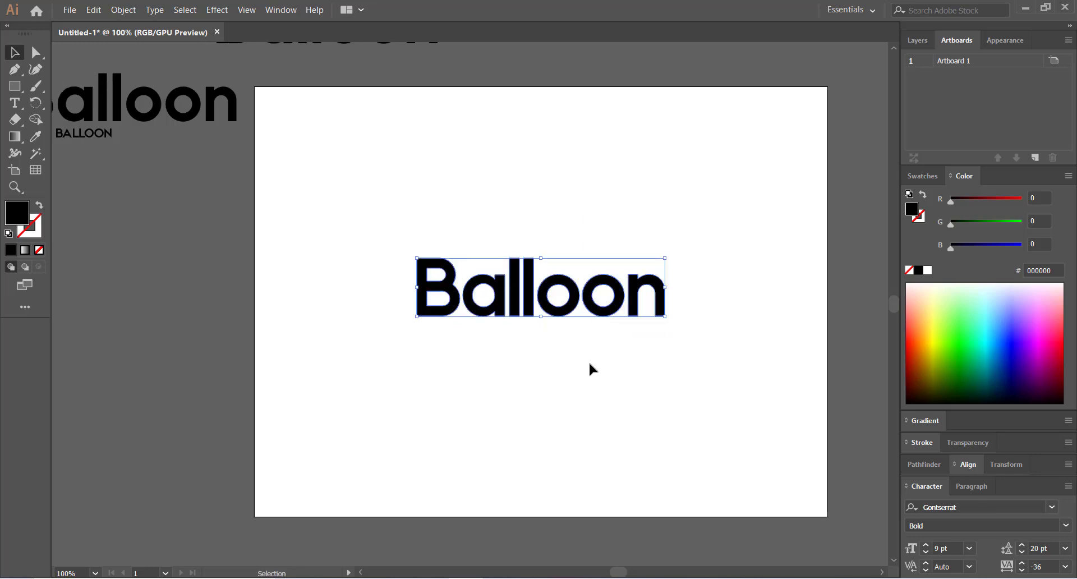
{"action": "left_click", "coordinate": [589, 367]}
{"action": "scroll", "coordinate": [587, 364], "scroll_direction": "left", "scroll_amount": 1}
{"action": "left_click_drag", "start_coordinate": [416, 224], "coordinate": [721, 407]}
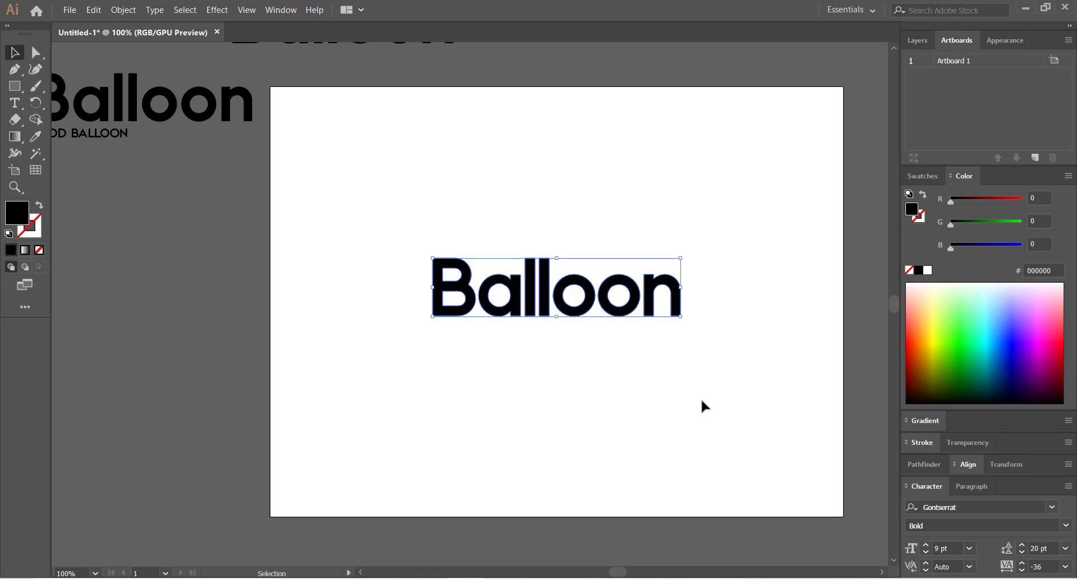
{"action": "left_click", "coordinate": [701, 401]}
- Raise the first o of Balloon straight up until it floats above the tops of the neighbouring letters
{"action": "left_click", "coordinate": [576, 278]}
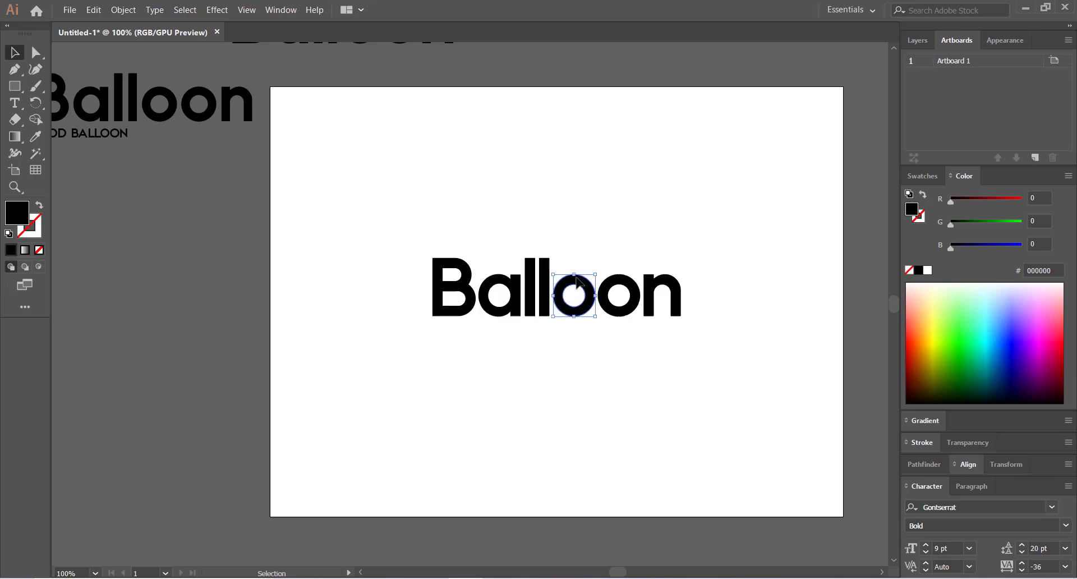
{"action": "key", "text": "Up"}
{"action": "key", "text": "Up"}
{"action": "key", "text": "Up"}
{"action": "key", "text": "shift+Up"}
{"action": "key", "text": "shift+Up"}
{"action": "key", "text": "shift+Up"}
{"action": "key", "text": "shift+Up"}
{"action": "key", "text": "shift+Up"}
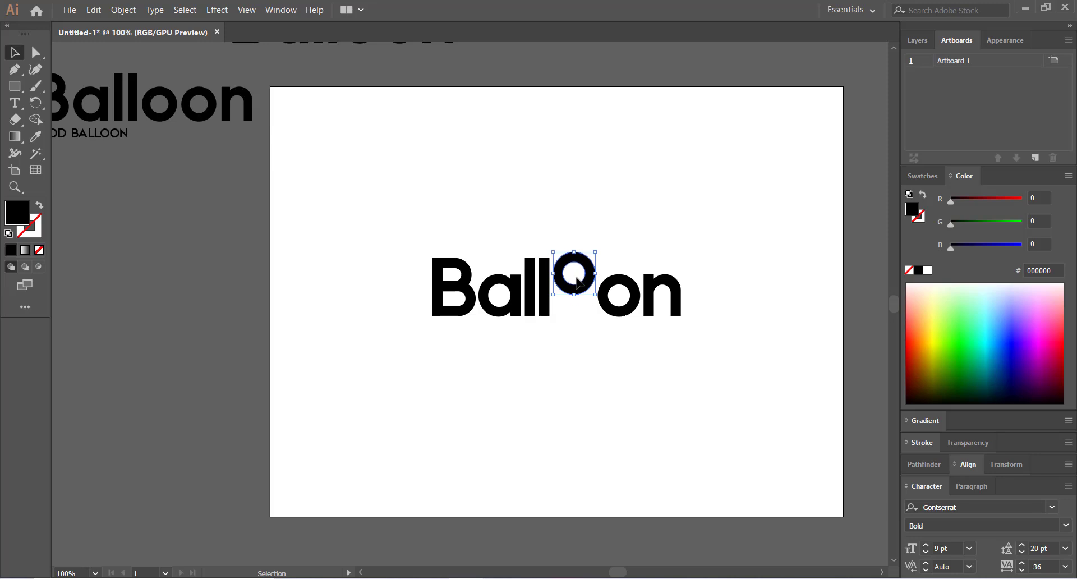
{"action": "key", "text": "shift+Up"}
{"action": "key", "text": "shift+Up"}
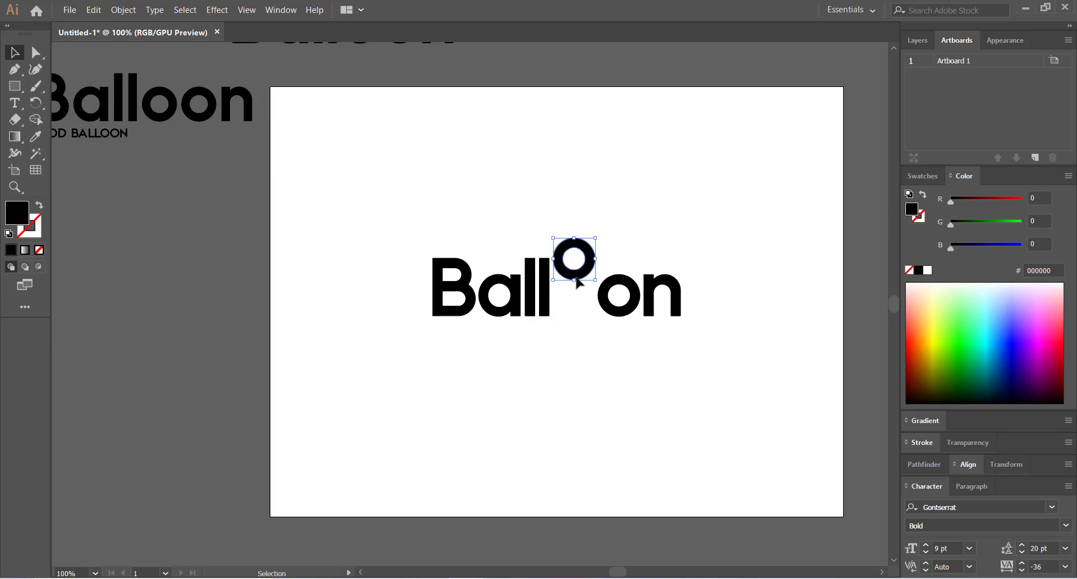
{"action": "key", "text": "Up"}
{"action": "key", "text": "Up"}
{"action": "key", "text": "Up"}
{"action": "key", "text": "Up"}
{"action": "key", "text": "Up"}
{"action": "key", "text": "Up"}
{"action": "key", "text": "Up"}
{"action": "key", "text": "Up"}
{"action": "key", "text": "Up"}
{"action": "key", "text": "Up"}
{"action": "key", "text": "Up"}
{"action": "key", "text": "Up"}
{"action": "key", "text": "Up"}
- Raise the second o to a lower height than the first o, its base partway up the n, and deselect it
{"action": "left_click", "coordinate": [616, 281]}
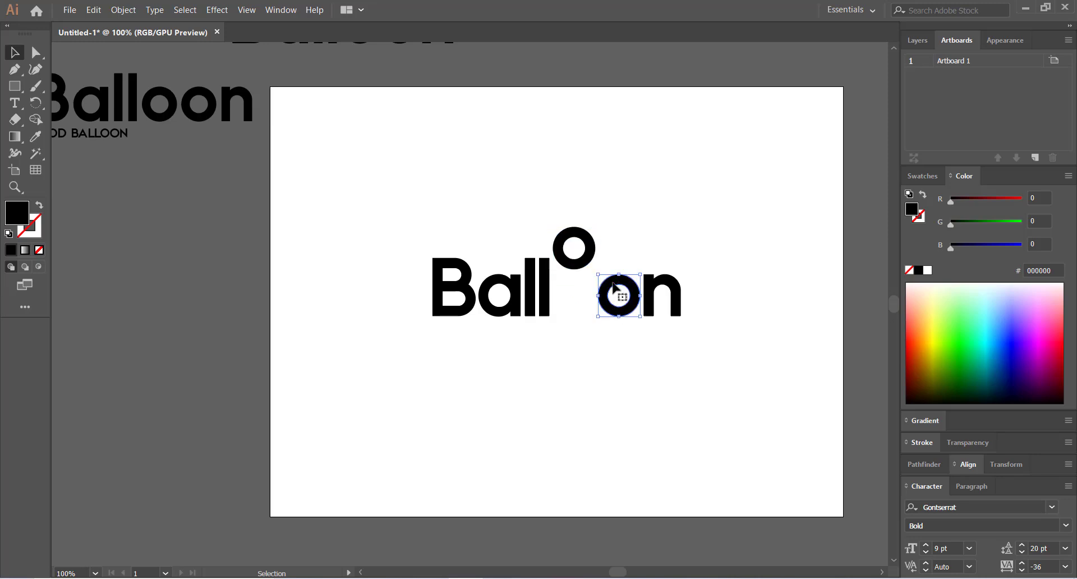
{"action": "key", "text": "Up"}
{"action": "key", "text": "Up"}
{"action": "key", "text": "Up"}
{"action": "key", "text": "Up"}
{"action": "key", "text": "Up"}
{"action": "key", "text": "Up"}
{"action": "key", "text": "Up"}
{"action": "key", "text": "Up"}
{"action": "key", "text": "Up"}
{"action": "key", "text": "Up"}
{"action": "key", "text": "Up"}
{"action": "key", "text": "Up"}
{"action": "key", "text": "Up"}
{"action": "key", "text": "Up"}
{"action": "key", "text": "Up"}
{"action": "key", "text": "Up"}
{"action": "key", "text": "Up"}
{"action": "key", "text": "Up"}
{"action": "key", "text": "Up"}
{"action": "key", "text": "Up"}
{"action": "key", "text": "Up"}
{"action": "key", "text": "Up"}
{"action": "key", "text": "Up"}
{"action": "key", "text": "Up"}
{"action": "key", "text": "Up"}
{"action": "key", "text": "Up"}
{"action": "key", "text": "Up"}
{"action": "key", "text": "Up"}
{"action": "key", "text": "Up"}
{"action": "key", "text": "Up"}
{"action": "key", "text": "Up"}
{"action": "left_click", "coordinate": [621, 366]}
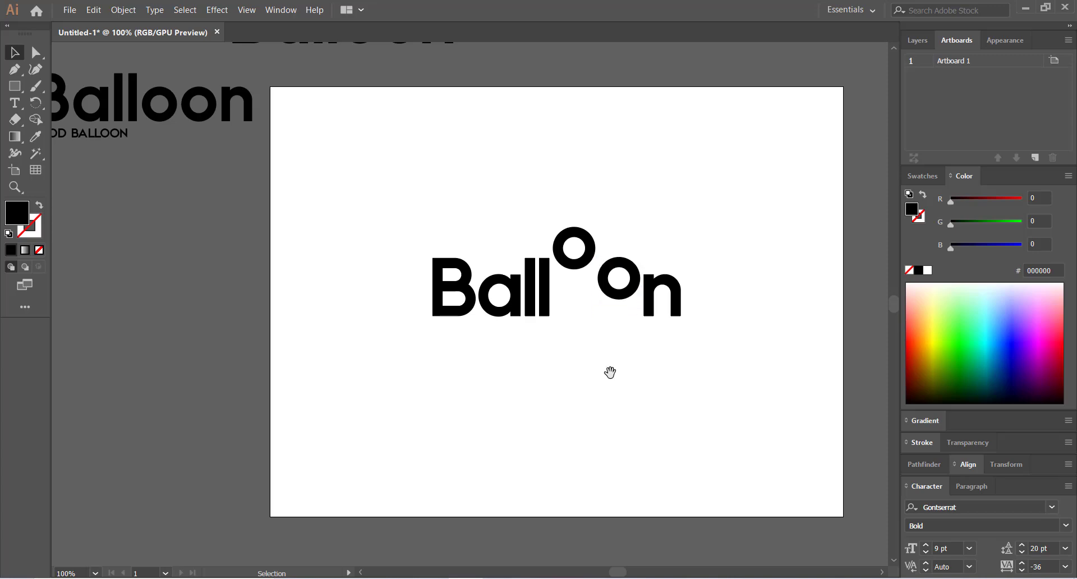
{"action": "left_click_drag", "start_coordinate": [557, 385], "coordinate": [583, 386]}
- Switch to Chrome and examine the balloon image results, previewing the row of six, the three-balloon cluster and the flat vector icon
{"action": "key", "text": "alt+Tab"}
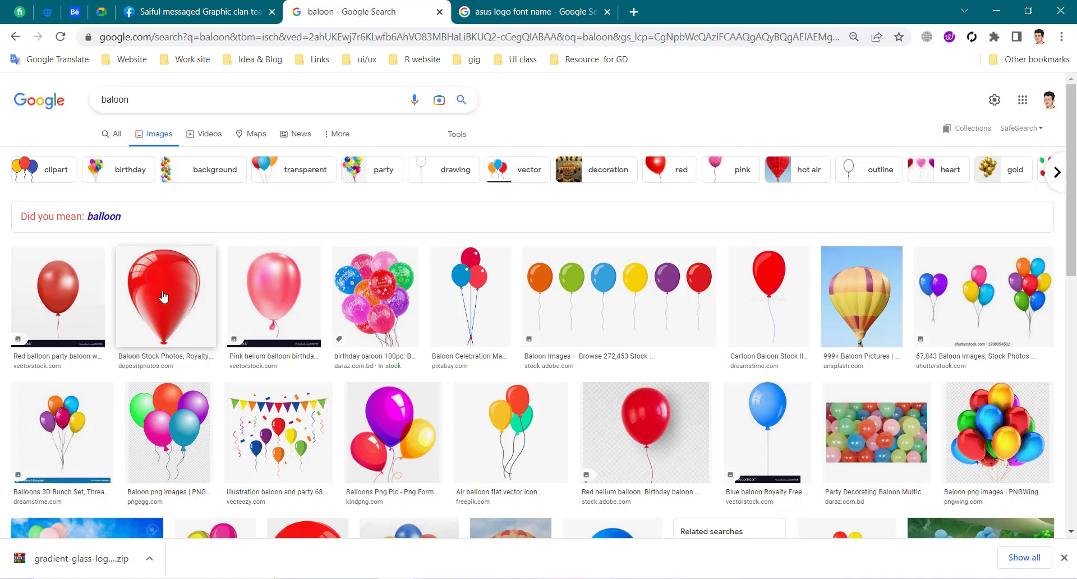
{"action": "left_click", "coordinate": [626, 320]}
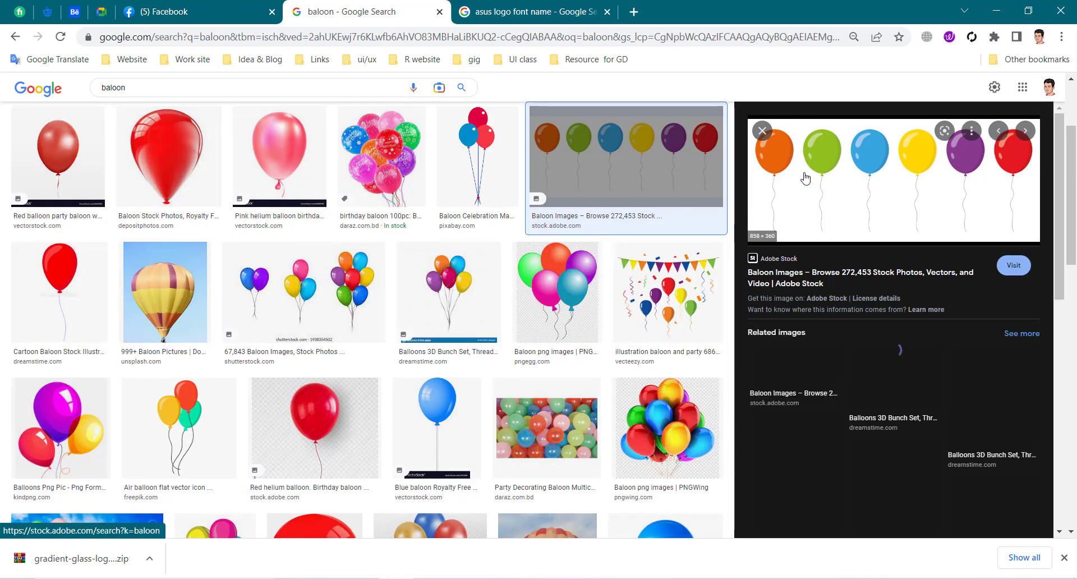
{"action": "left_click", "coordinate": [443, 146]}
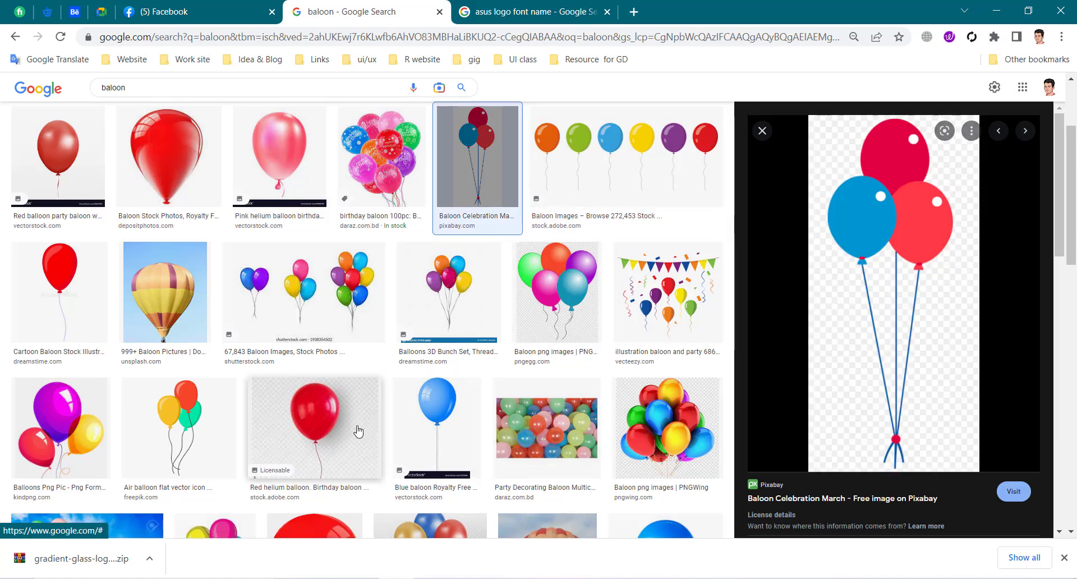
{"action": "scroll", "coordinate": [61, 410], "scroll_direction": "down", "scroll_amount": 1}
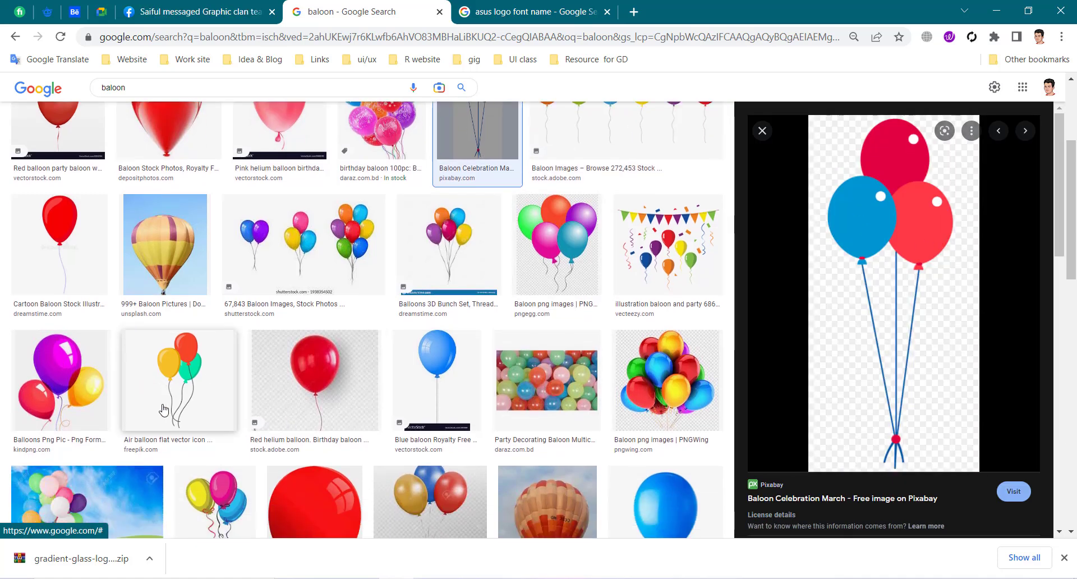
{"action": "left_click", "coordinate": [202, 368]}
{"action": "scroll", "coordinate": [810, 336], "scroll_direction": "down", "scroll_amount": 3}
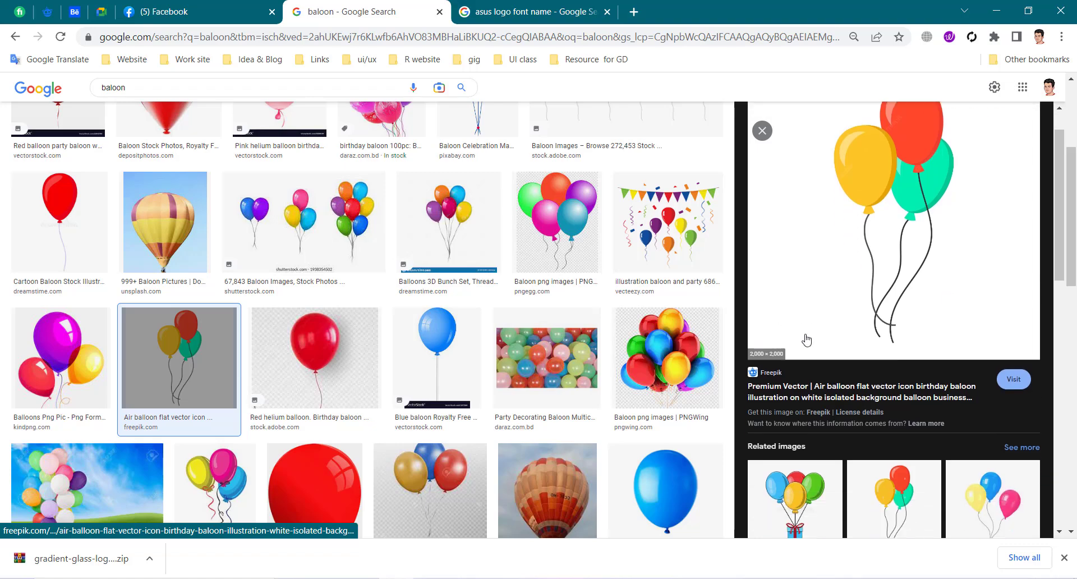
{"action": "scroll", "coordinate": [422, 317], "scroll_direction": "up", "scroll_amount": 3}
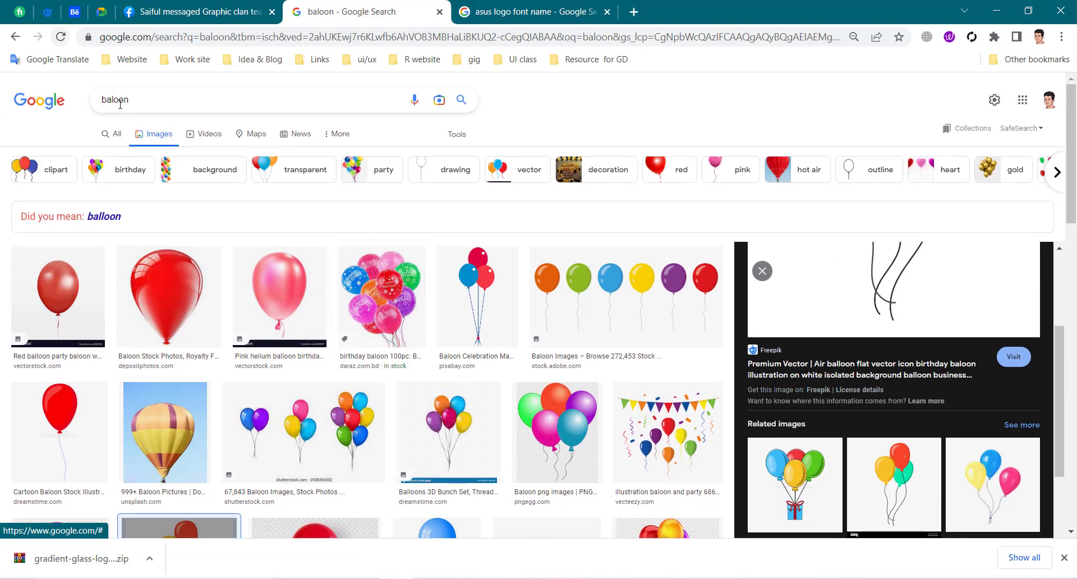
- Search Google Images for "baloon logo"
{"action": "double_click", "coordinate": [96, 103]}
{"action": "left_click", "coordinate": [138, 99]}
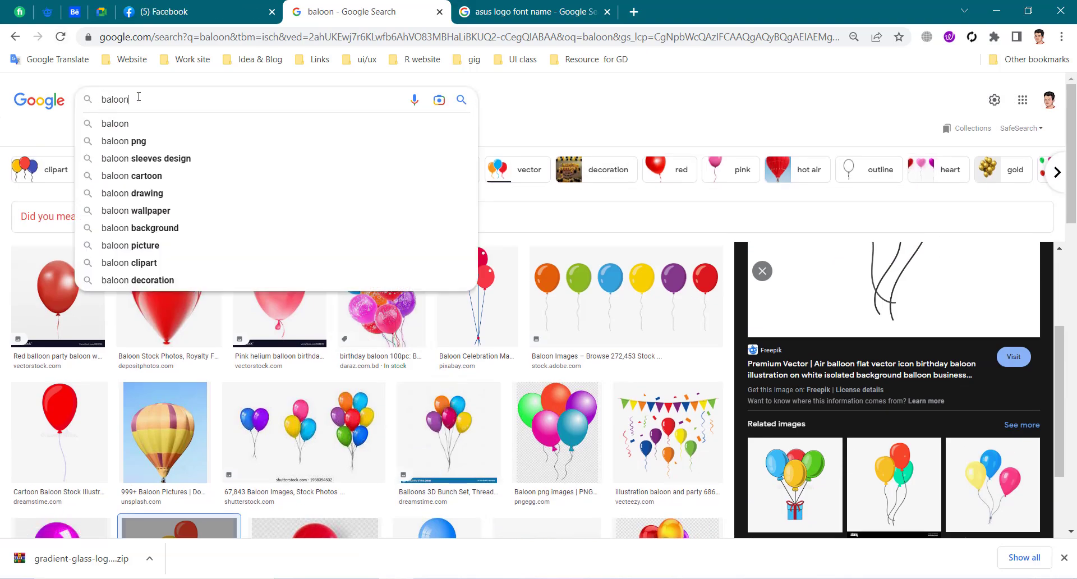
{"action": "type", "text": "logo"}
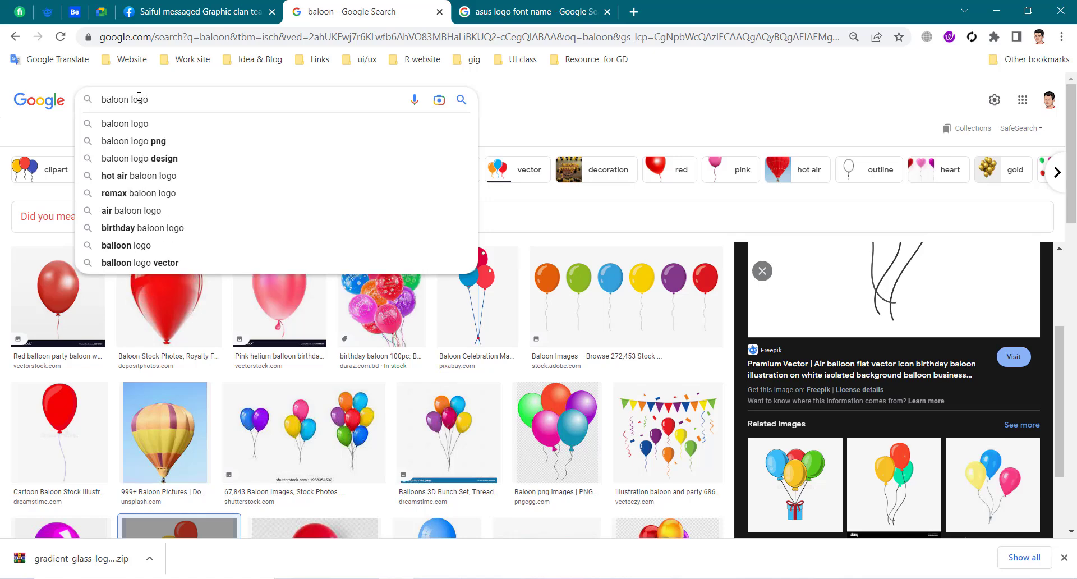
{"action": "key", "text": "Return"}
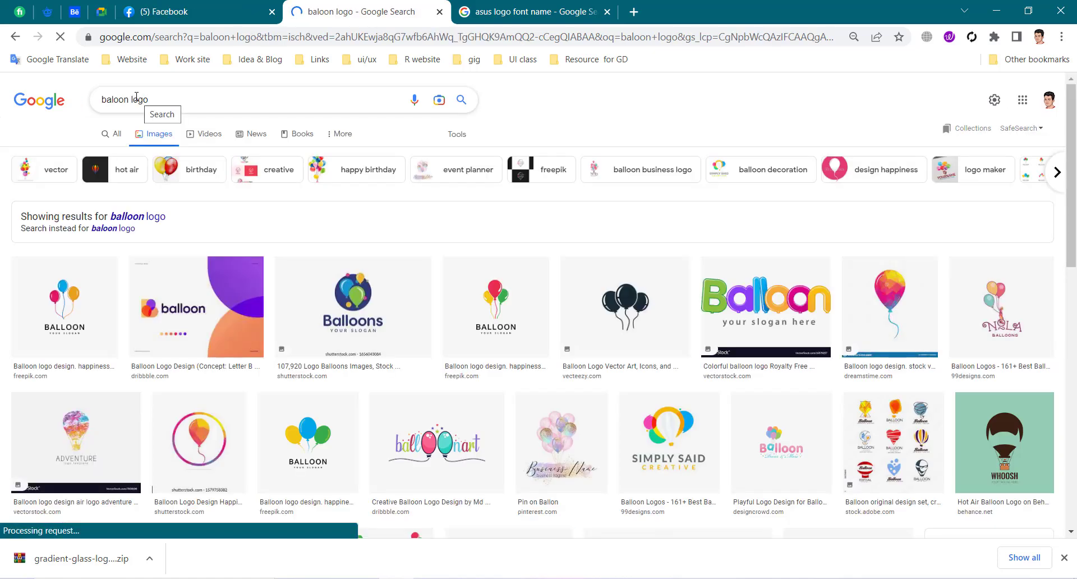
- Compare the NOLA Balloons logos from 99designs with the Dribbble letter B balloon logo in the image previews
{"action": "left_click", "coordinate": [978, 314]}
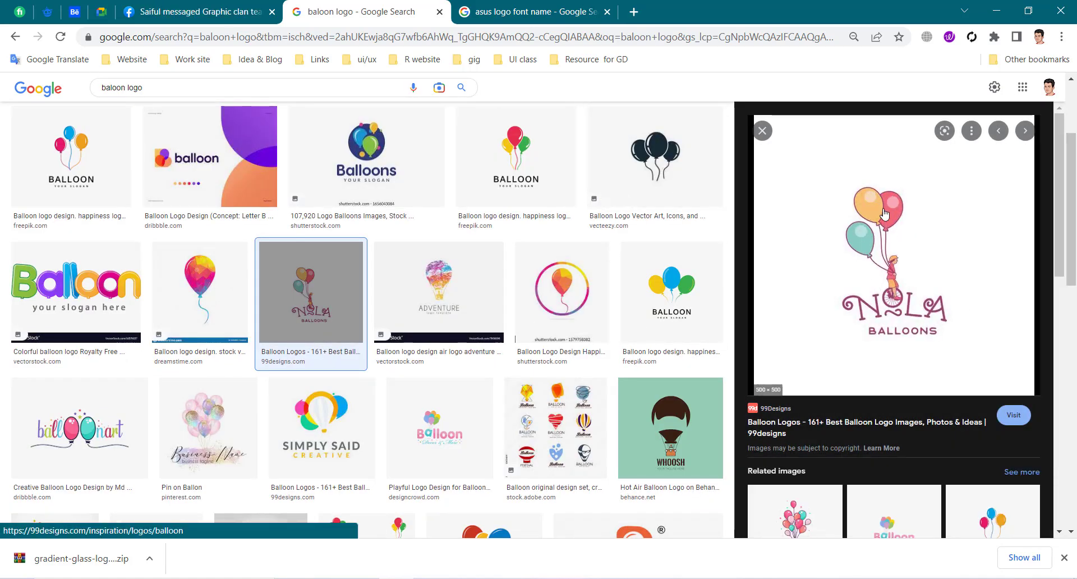
{"action": "scroll", "coordinate": [872, 286], "scroll_direction": "down", "scroll_amount": 3}
{"action": "left_click", "coordinate": [819, 396]}
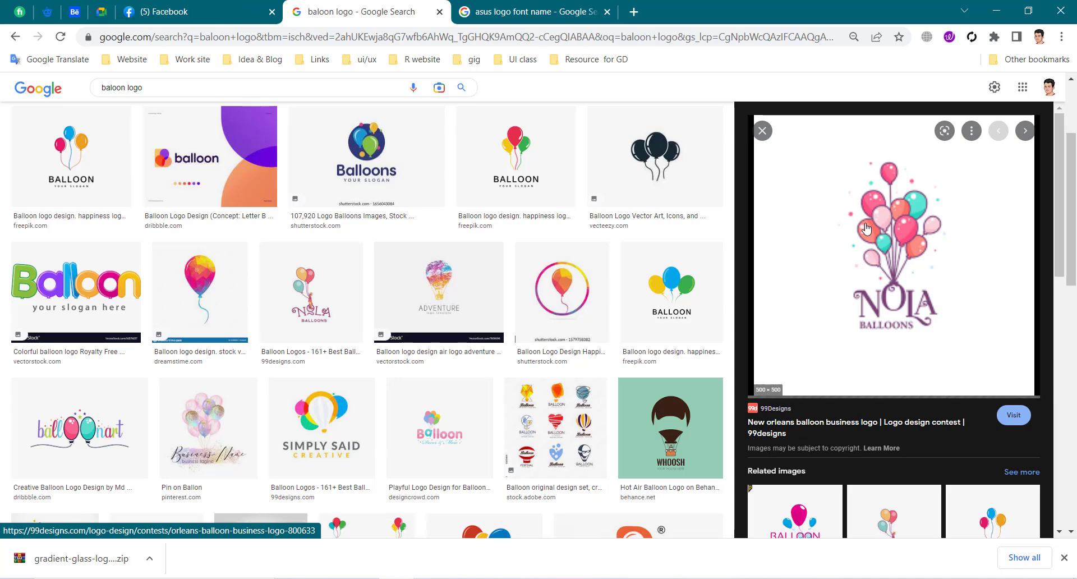
{"action": "left_click", "coordinate": [204, 169]}
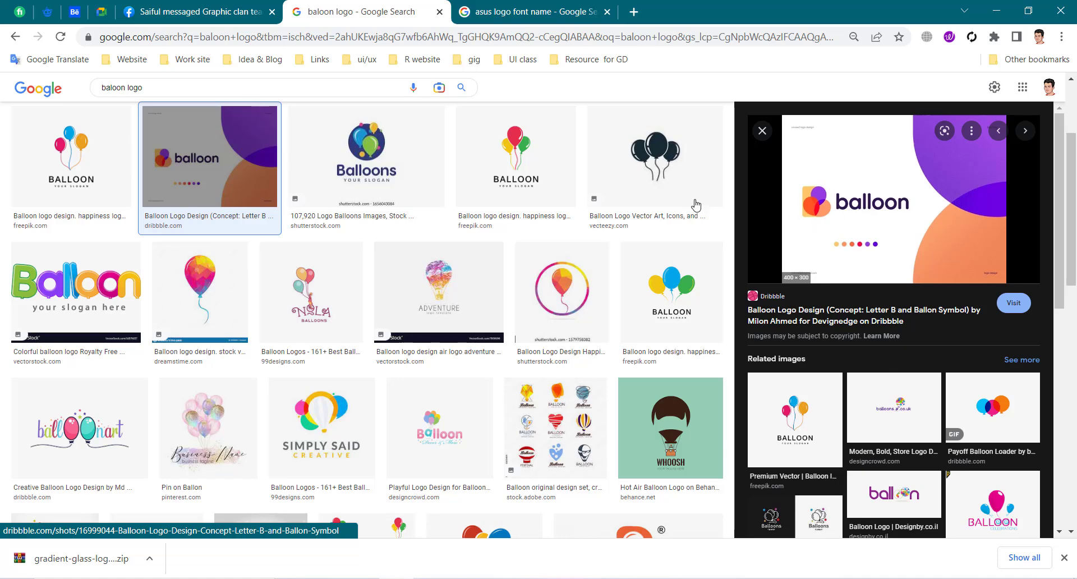
{"action": "left_click", "coordinate": [312, 300]}
{"action": "scroll", "coordinate": [841, 314], "scroll_direction": "down", "scroll_amount": 2}
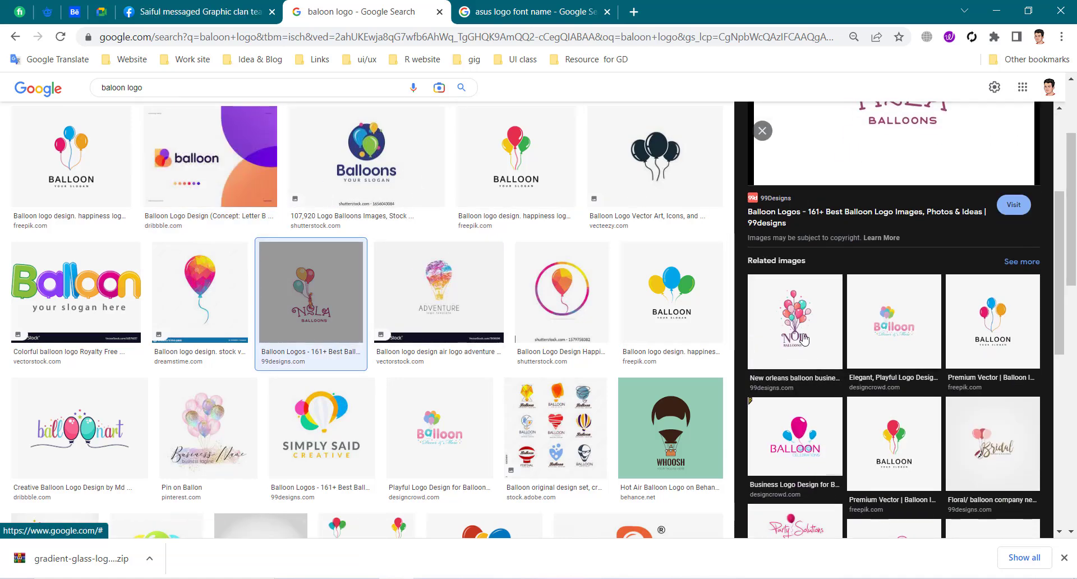
- Copy the New Orleans balloon business logo image and paste it into the Illustrator document
{"action": "left_click", "coordinate": [803, 339]}
{"action": "right_click", "coordinate": [832, 258]}
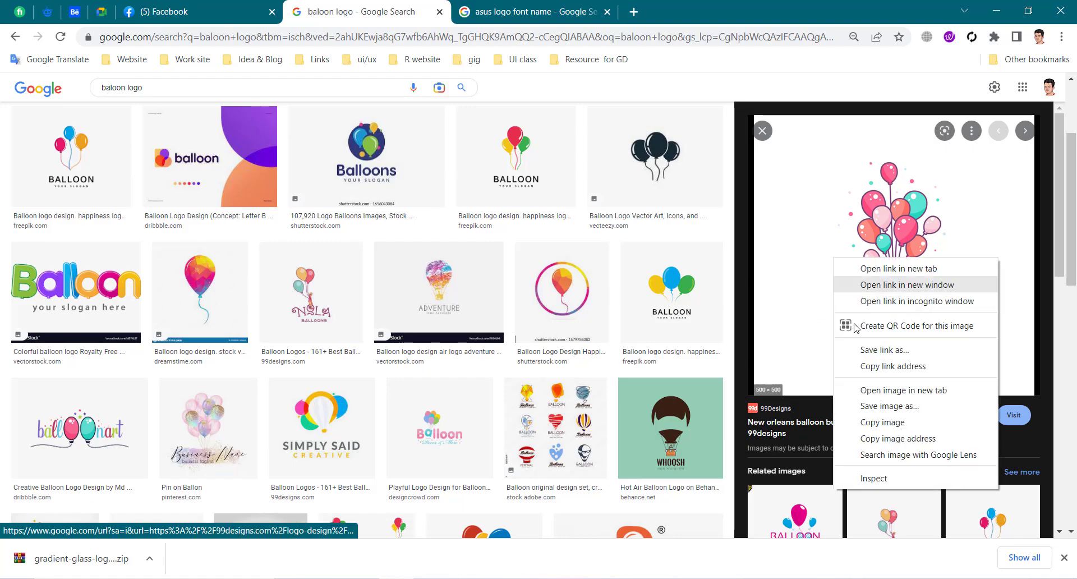
{"action": "left_click", "coordinate": [882, 422]}
{"action": "key", "text": "alt+Tab"}
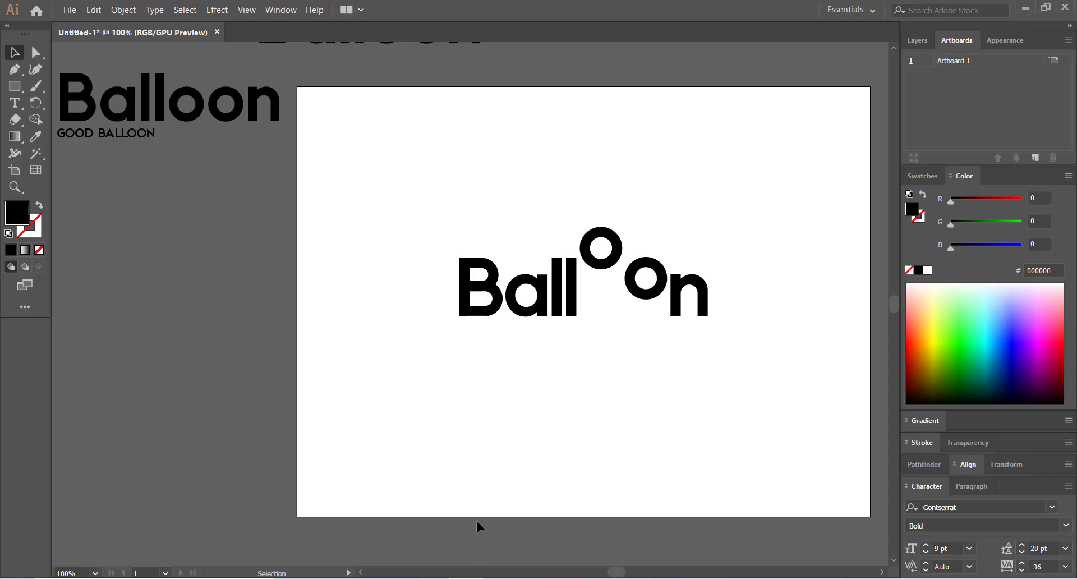
{"action": "key", "text": "ctrl+v"}
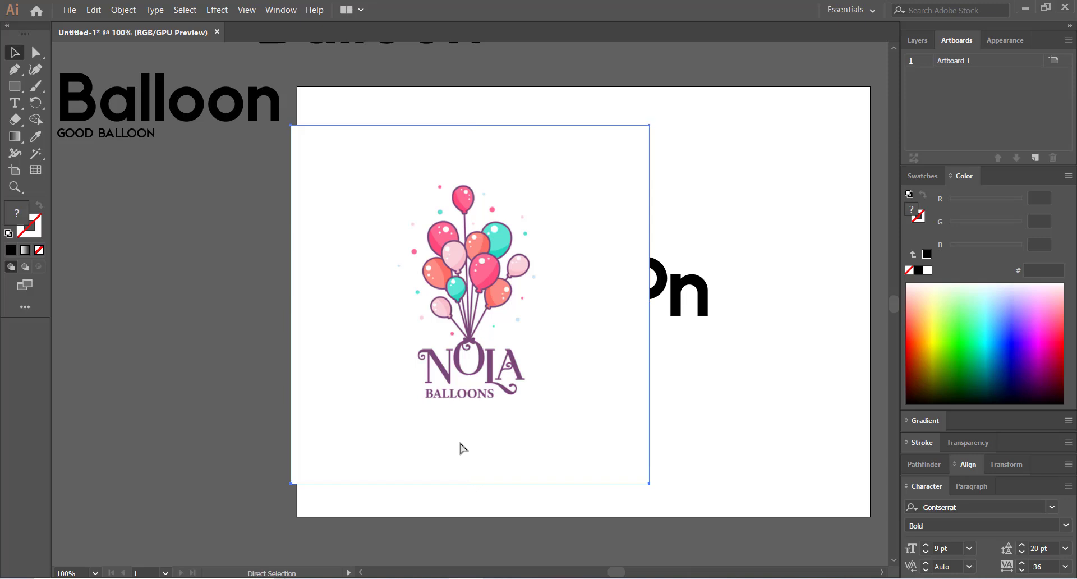
- Shrink the pasted NOLA Balloons logo, place it just outside the artboard's left edge, and deselect it
{"action": "key", "text": "ctrl+minus"}
{"action": "left_click_drag", "start_coordinate": [386, 291], "coordinate": [415, 315]}
{"action": "left_click_drag", "start_coordinate": [458, 309], "coordinate": [186, 332]}
{"action": "left_click_drag", "start_coordinate": [108, 236], "coordinate": [168, 257]}
{"action": "left_click", "coordinate": [169, 258]}
{"action": "left_click_drag", "start_coordinate": [230, 348], "coordinate": [328, 322]}
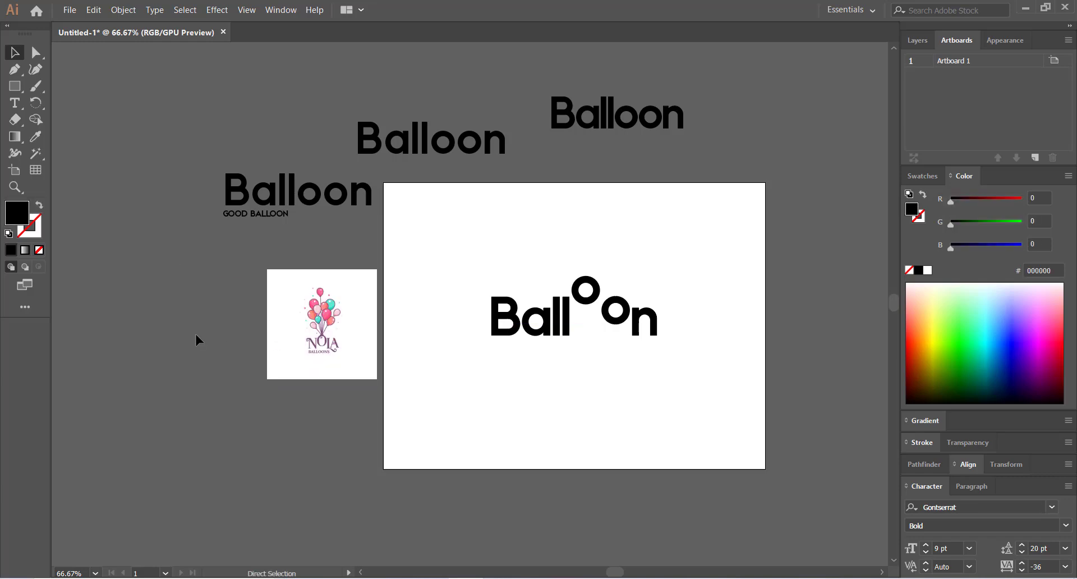
- Enlarge the Nola Balloons reference image and place it clear of the artboard
{"action": "key", "text": "ctrl+plus"}
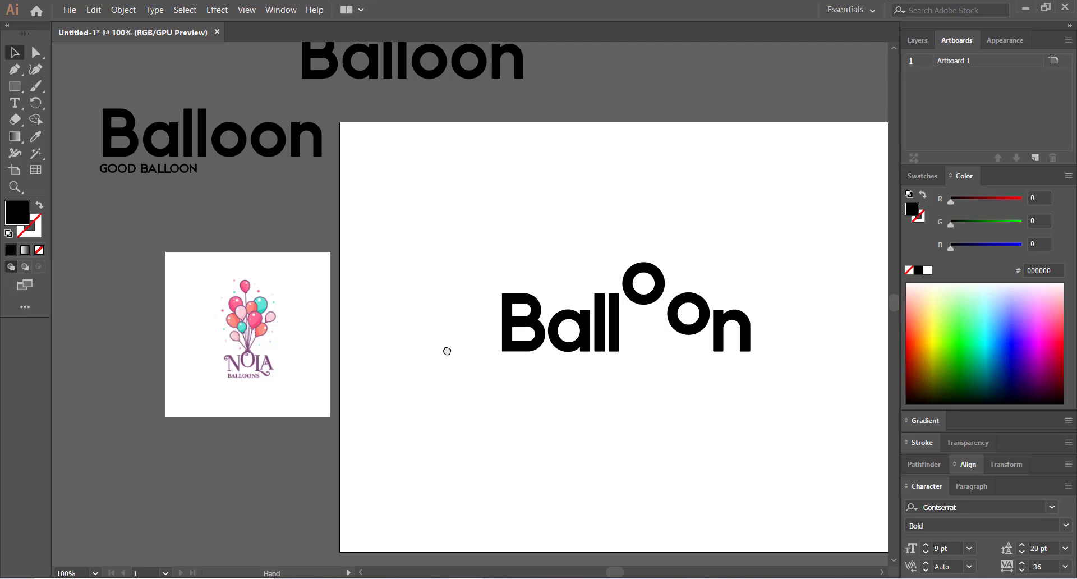
{"action": "left_click_drag", "start_coordinate": [469, 363], "coordinate": [402, 323]}
{"action": "scroll", "coordinate": [361, 223], "scroll_direction": "left", "scroll_amount": 1}
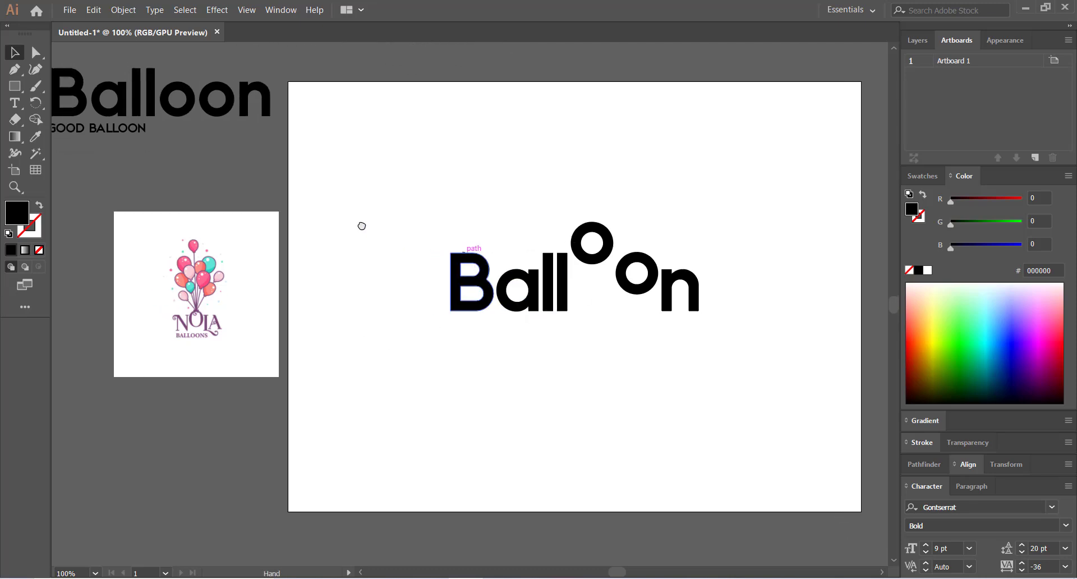
{"action": "left_click", "coordinate": [175, 312]}
{"action": "left_click_drag", "start_coordinate": [279, 377], "coordinate": [321, 418]}
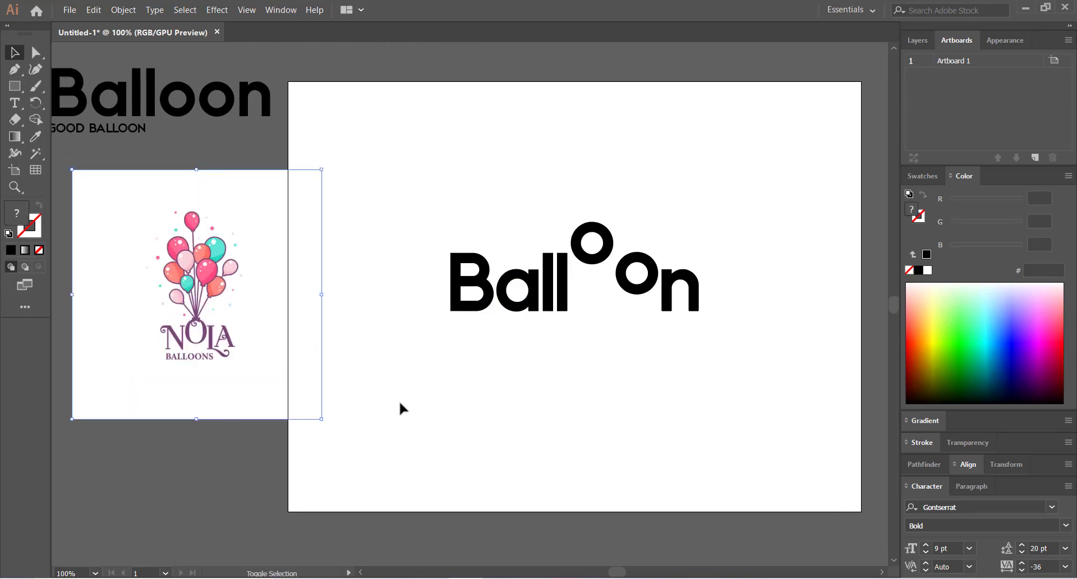
{"action": "left_click", "coordinate": [398, 409]}
{"action": "left_click_drag", "start_coordinate": [163, 309], "coordinate": [227, 241]}
{"action": "left_click", "coordinate": [190, 160]}
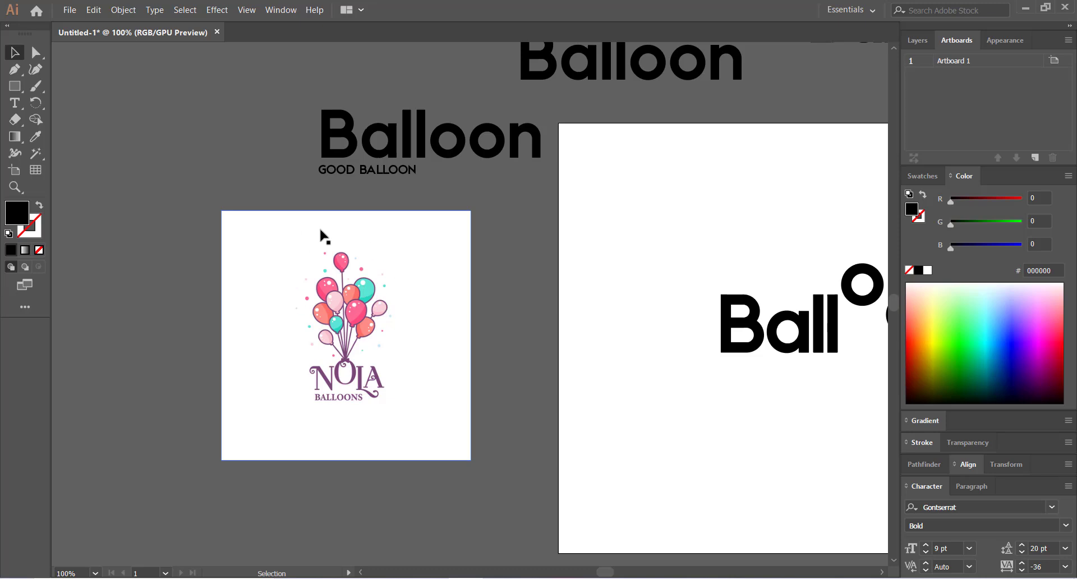
- Scale the reference image up further around its center and deselect it
{"action": "left_click", "coordinate": [297, 316]}
{"action": "left_click_drag", "start_coordinate": [470, 460], "coordinate": [501, 491]}
{"action": "key", "text": "ctrl+equal"}
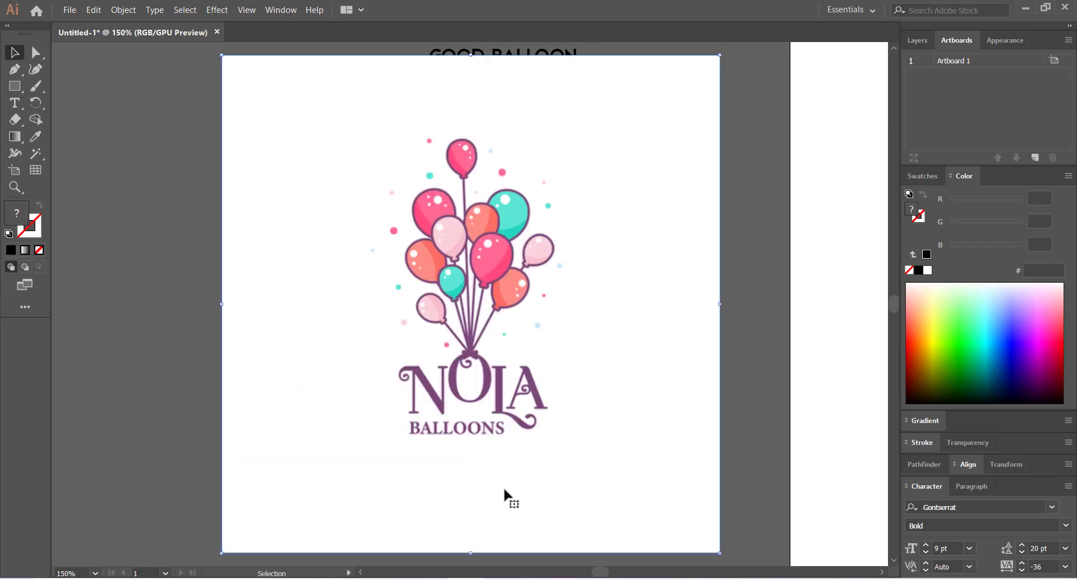
{"action": "left_click_drag", "start_coordinate": [476, 389], "coordinate": [600, 331]}
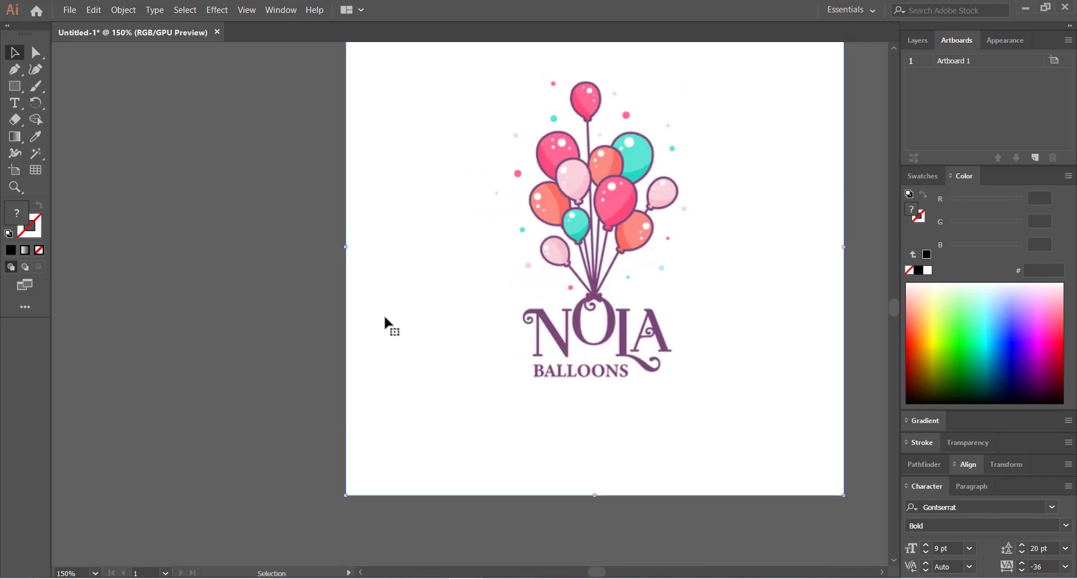
{"action": "left_click", "coordinate": [227, 306]}
{"action": "left_click_drag", "start_coordinate": [259, 269], "coordinate": [251, 291]}
{"action": "left_click_drag", "start_coordinate": [454, 271], "coordinate": [463, 305]}
{"action": "left_click", "coordinate": [308, 257]}
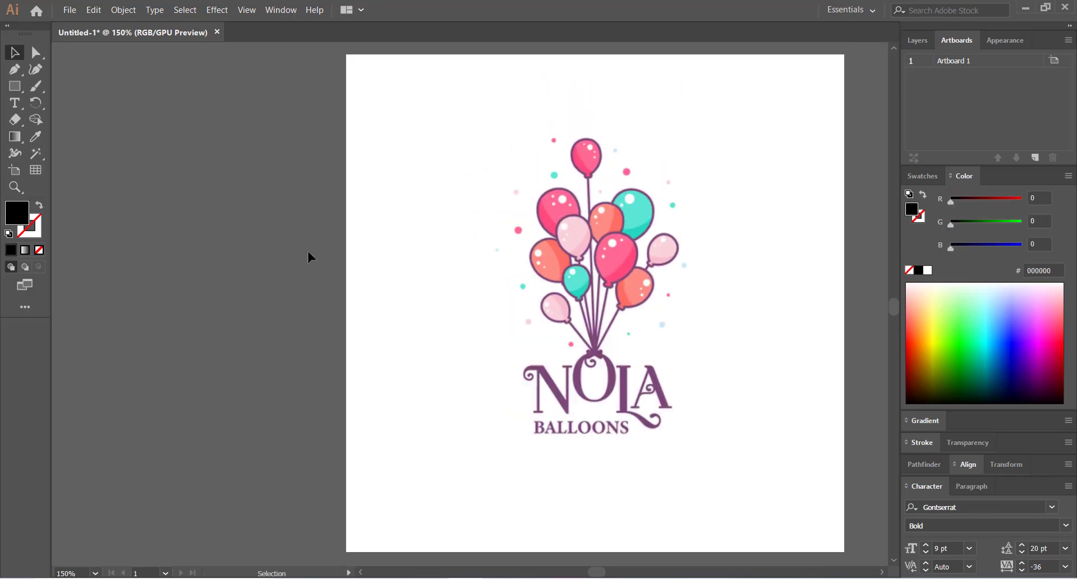
- Trace the body of the topmost balloon in the reference image with a black ellipse
{"action": "left_click", "coordinate": [14, 69]}
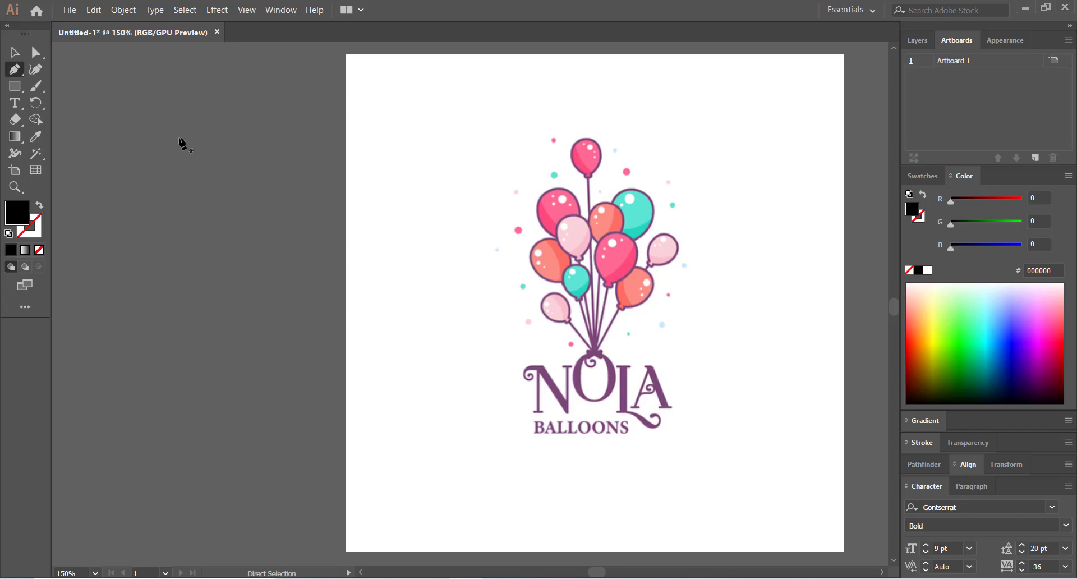
{"action": "scroll", "coordinate": [180, 143], "scroll_direction": "up", "scroll_amount": 1}
{"action": "left_click_drag", "start_coordinate": [571, 234], "coordinate": [467, 374]}
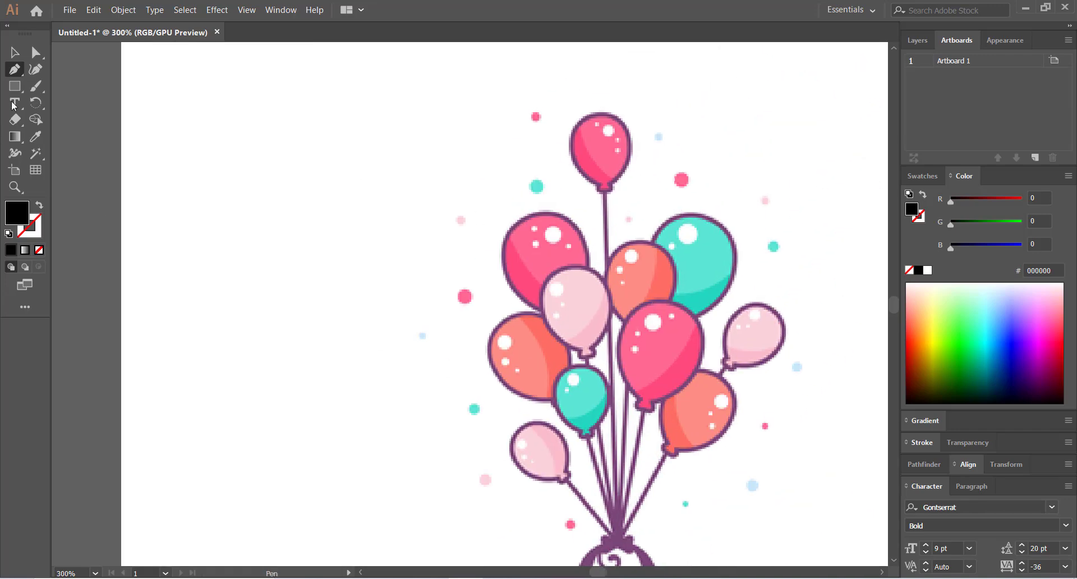
{"action": "left_click", "coordinate": [15, 88]}
{"action": "left_click", "coordinate": [78, 107]}
{"action": "scroll", "coordinate": [359, 185], "scroll_direction": "up", "scroll_amount": 2}
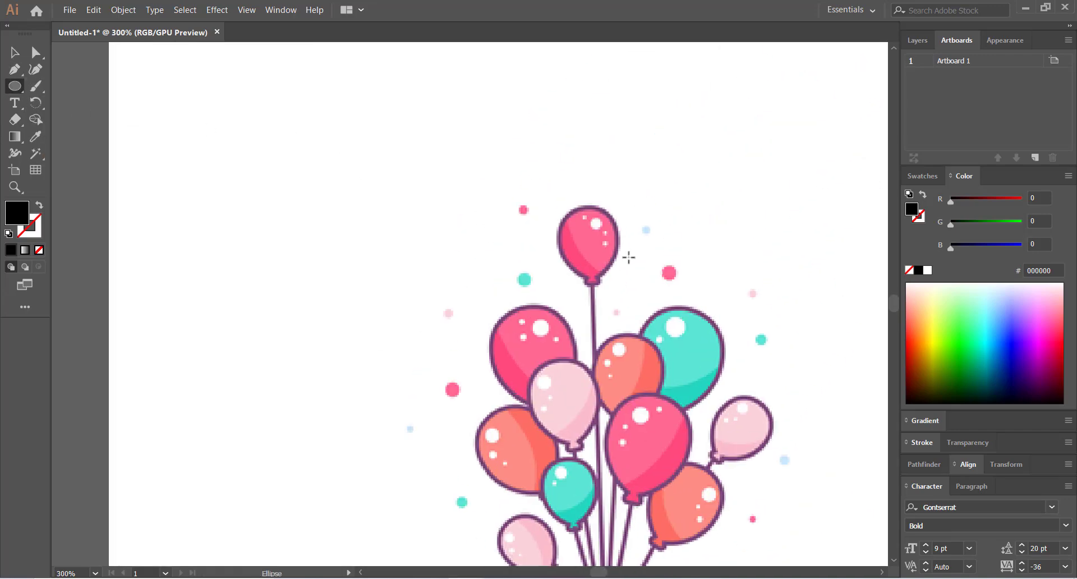
{"action": "scroll", "coordinate": [628, 256], "scroll_direction": "up", "scroll_amount": 1}
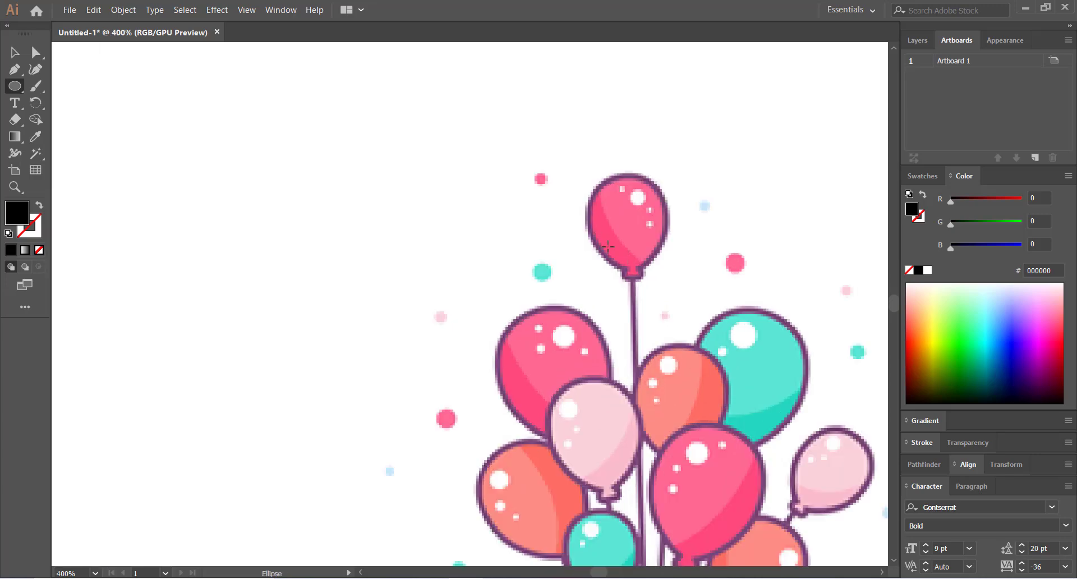
{"action": "left_click_drag", "start_coordinate": [592, 175], "coordinate": [667, 265]}
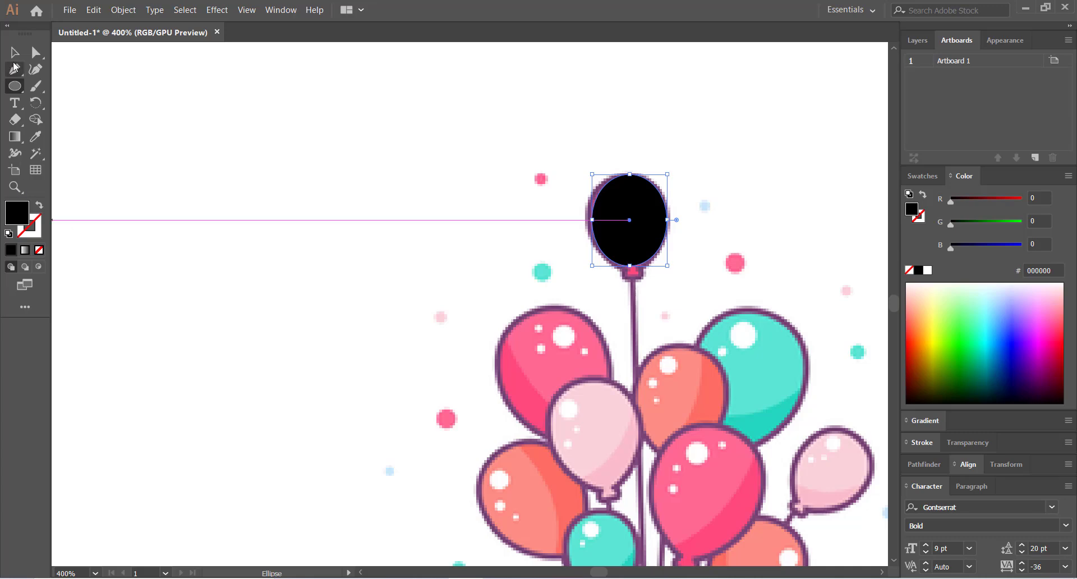
{"action": "left_click", "coordinate": [15, 53]}
{"action": "left_click_drag", "start_coordinate": [384, 231], "coordinate": [387, 233]}
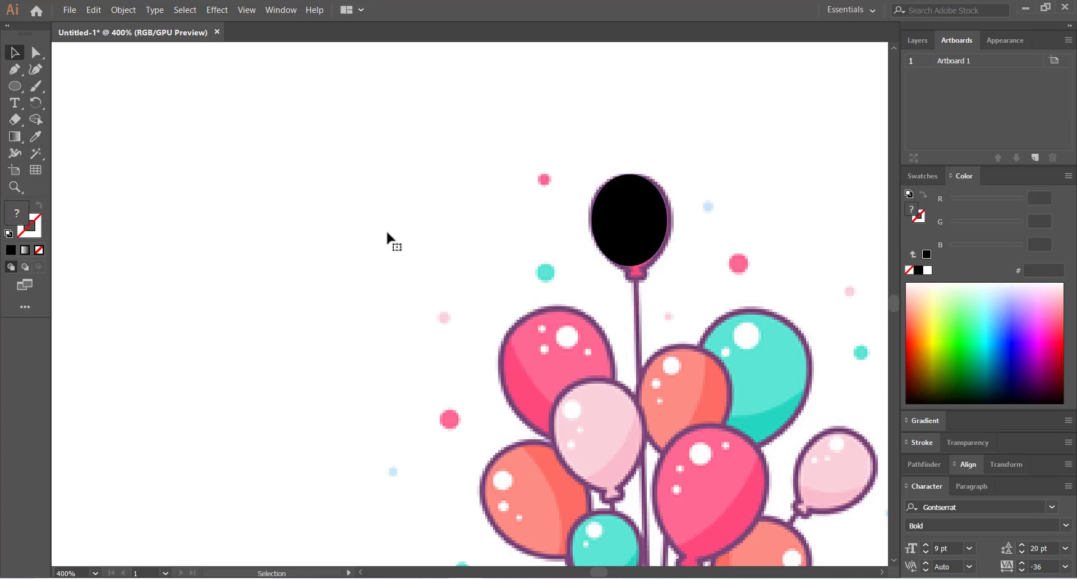
- Trace the knot under the black ellipse as a closed four-point shape with the Pen tool
{"action": "left_click", "coordinate": [17, 71]}
{"action": "key", "text": "ctrl+plus"}
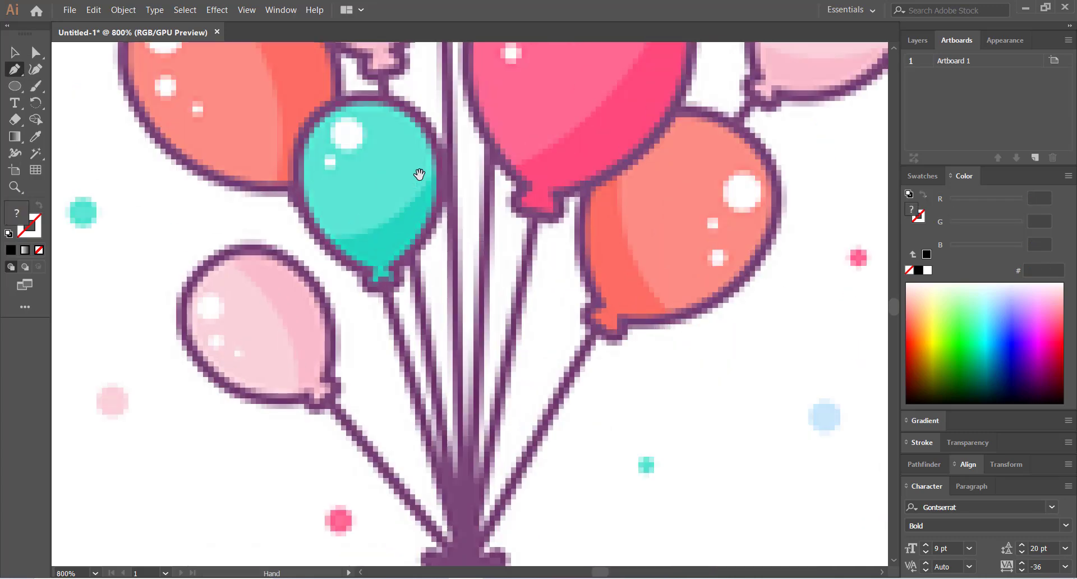
{"action": "left_click_drag", "start_coordinate": [418, 173], "coordinate": [467, 457]}
{"action": "left_click_drag", "start_coordinate": [355, 145], "coordinate": [433, 370]}
{"action": "left_click_drag", "start_coordinate": [512, 113], "coordinate": [489, 357]}
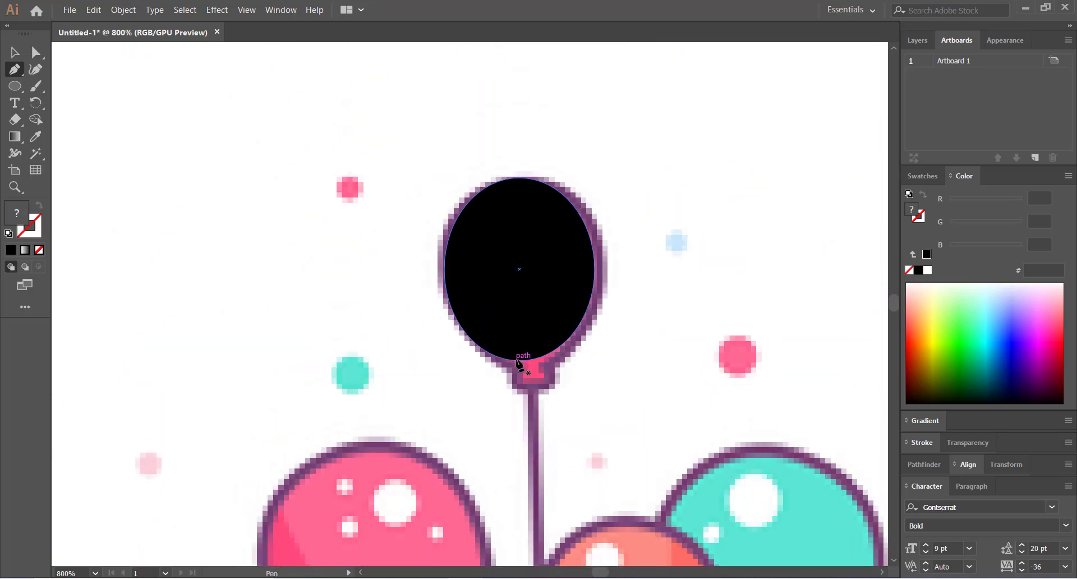
{"action": "left_click", "coordinate": [519, 361]}
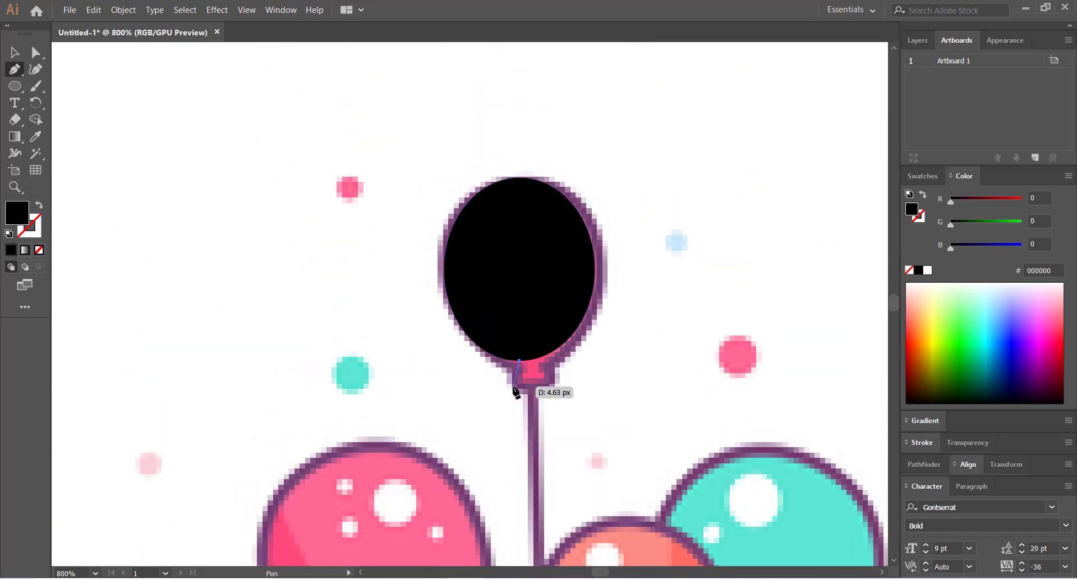
{"action": "left_click", "coordinate": [514, 389]}
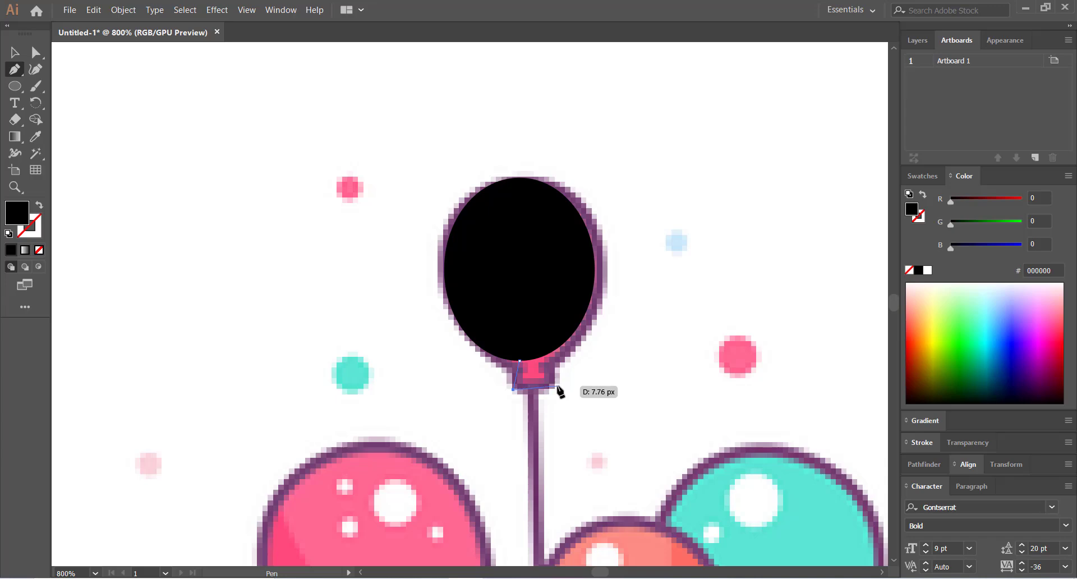
{"action": "left_click", "coordinate": [557, 386]}
{"action": "left_click", "coordinate": [539, 352]}
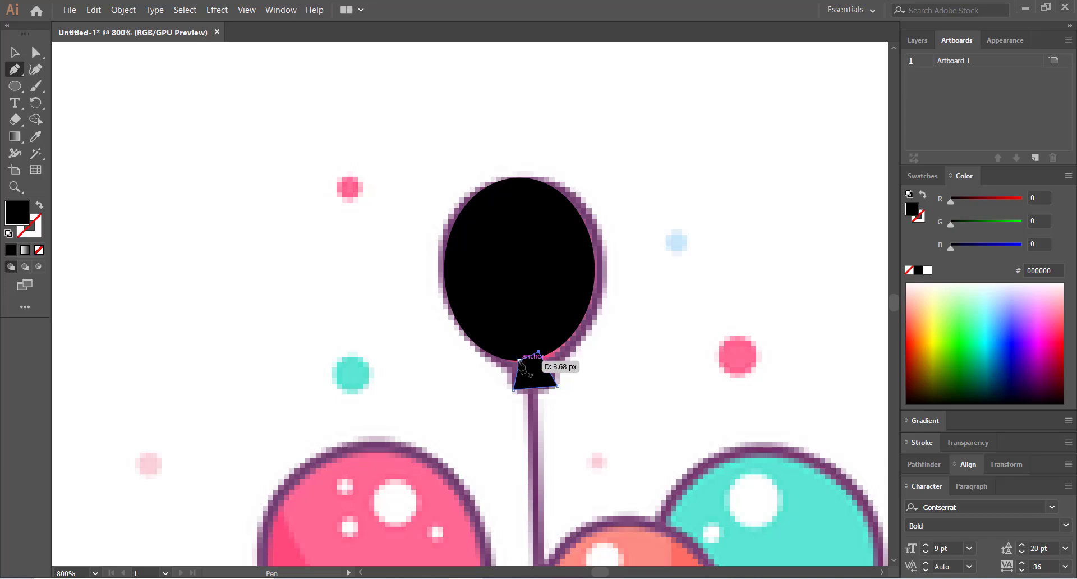
{"action": "left_click", "coordinate": [519, 360]}
{"action": "left_click", "coordinate": [15, 53]}
{"action": "left_click", "coordinate": [203, 151]}
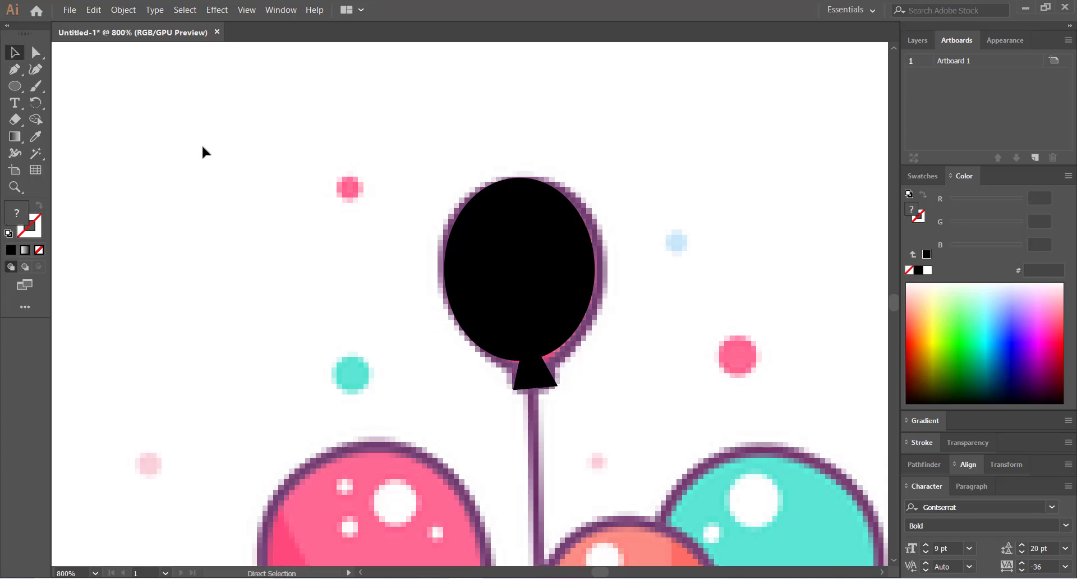
- Draw a straight vertical string down from the balloon's knot as a black stroke without fill
{"action": "key", "text": "ctrl+0"}
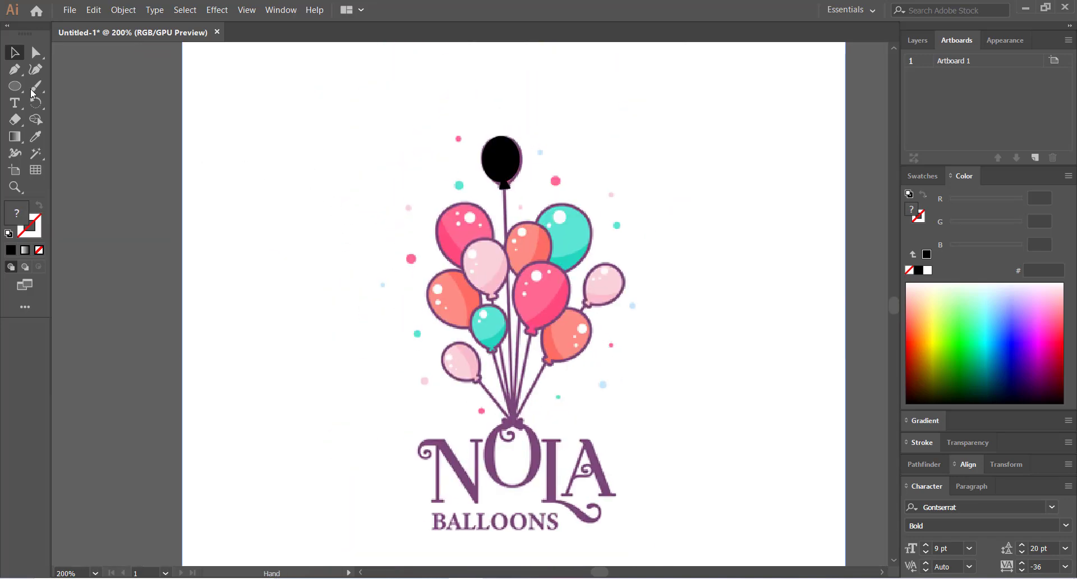
{"action": "left_click", "coordinate": [14, 69]}
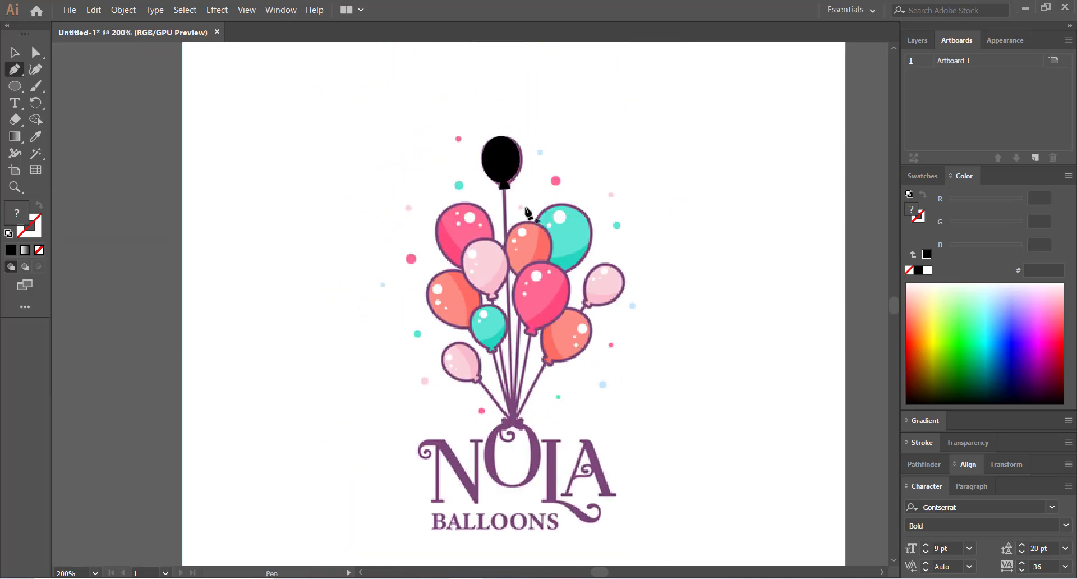
{"action": "left_click", "coordinate": [504, 185]}
{"action": "left_click", "coordinate": [505, 355]}
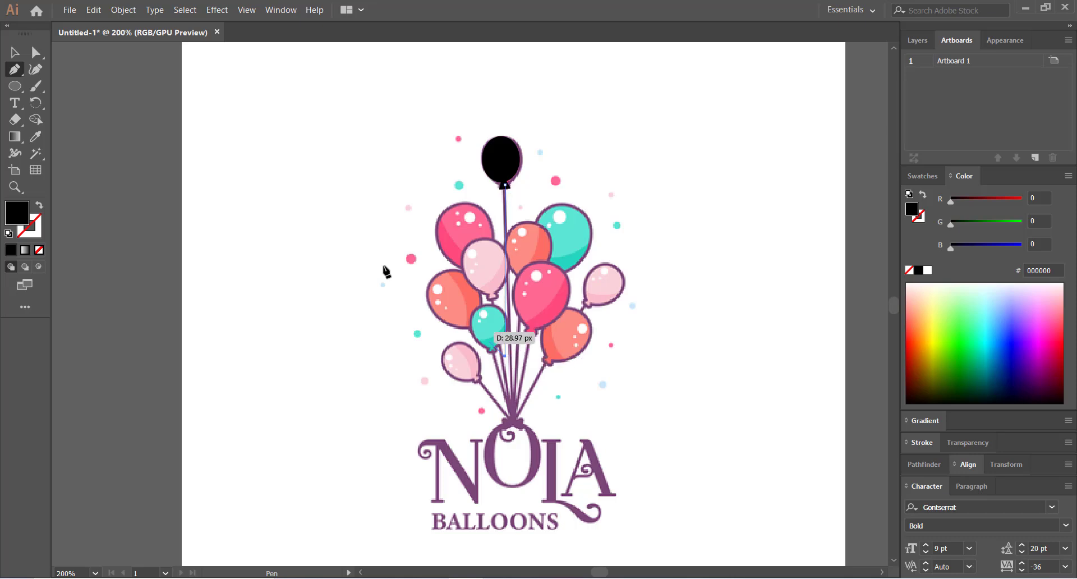
{"action": "left_click", "coordinate": [39, 206]}
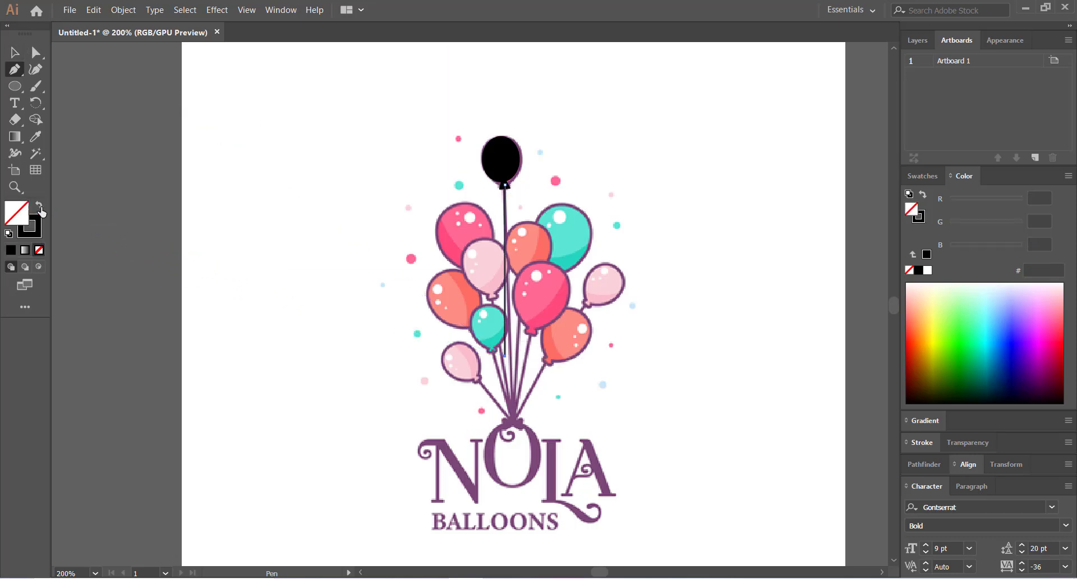
{"action": "left_click", "coordinate": [919, 443]}
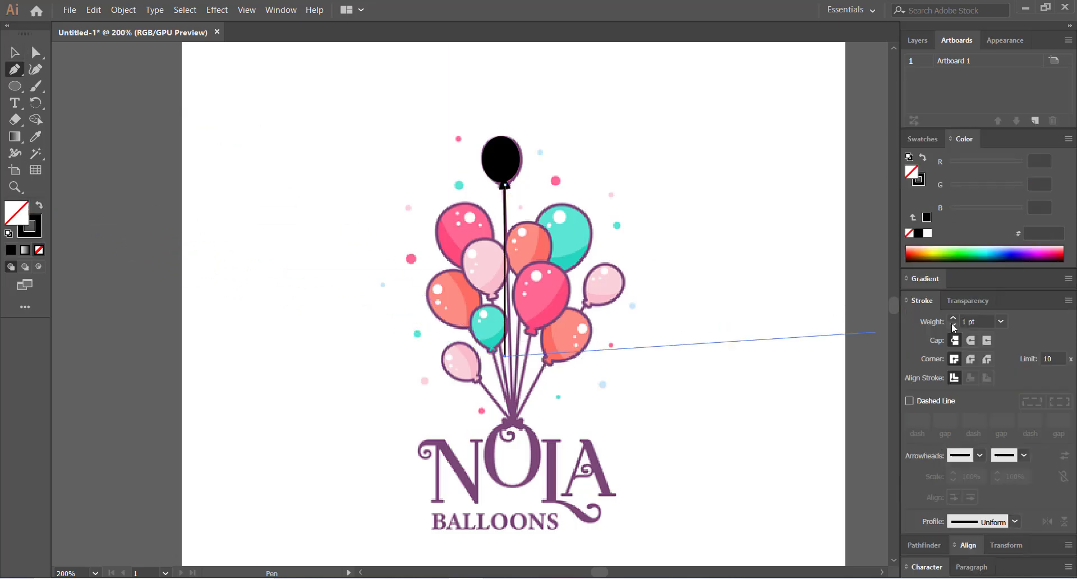
{"action": "left_click", "coordinate": [16, 53]}
{"action": "left_click", "coordinate": [372, 160]}
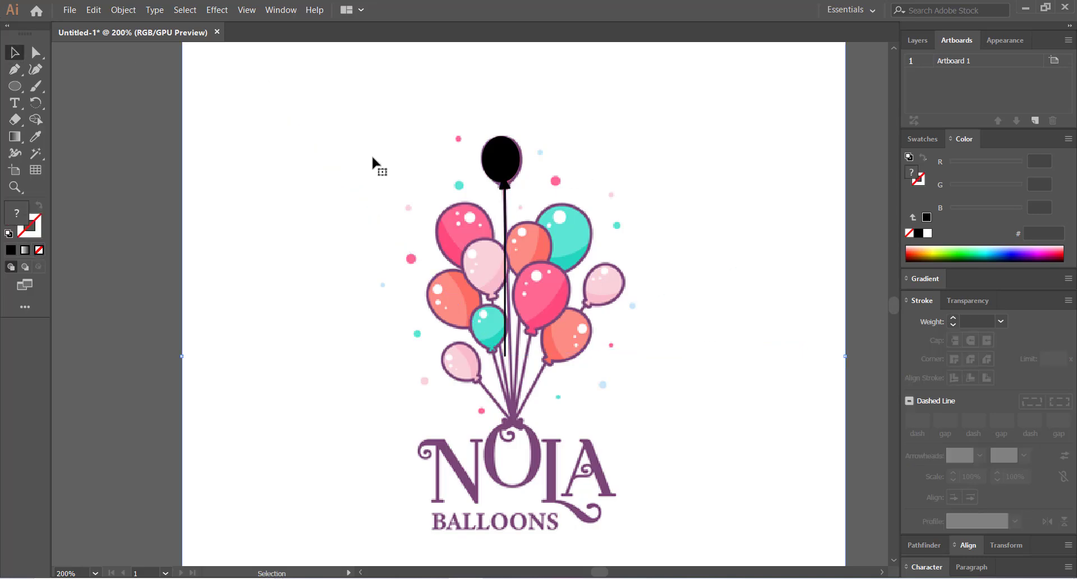
- Move the reference image away from the traced balloon and shrink it to a small size
{"action": "left_click_drag", "start_coordinate": [371, 158], "coordinate": [523, 280]}
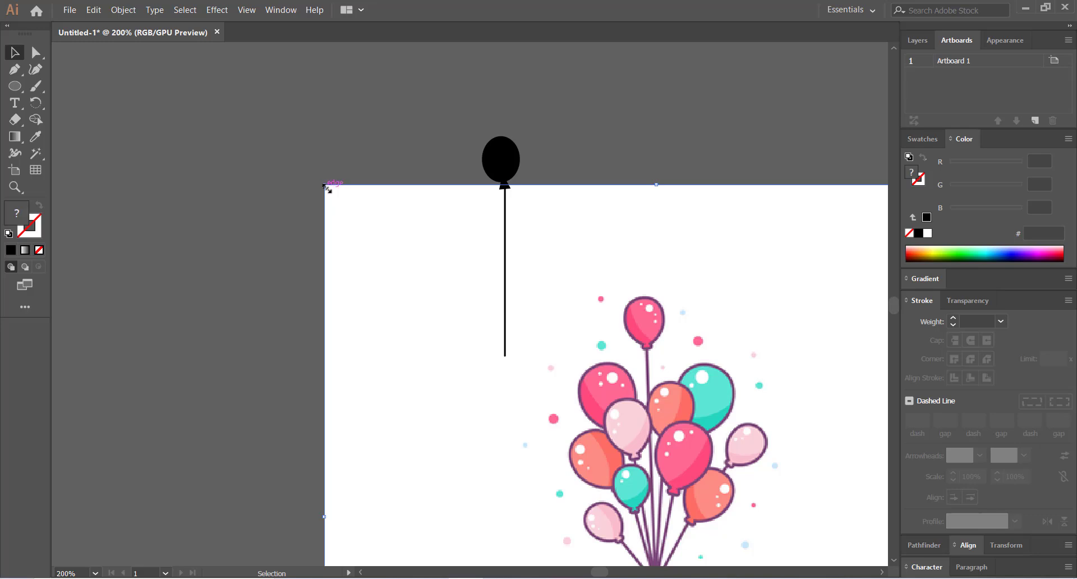
{"action": "left_click_drag", "start_coordinate": [325, 186], "coordinate": [591, 370]}
{"action": "left_click", "coordinate": [638, 348]}
- Move the whole traced balloon with its knot and string onto the artboard, beside the Balloon wordmark
{"action": "left_click_drag", "start_coordinate": [463, 219], "coordinate": [314, 154]}
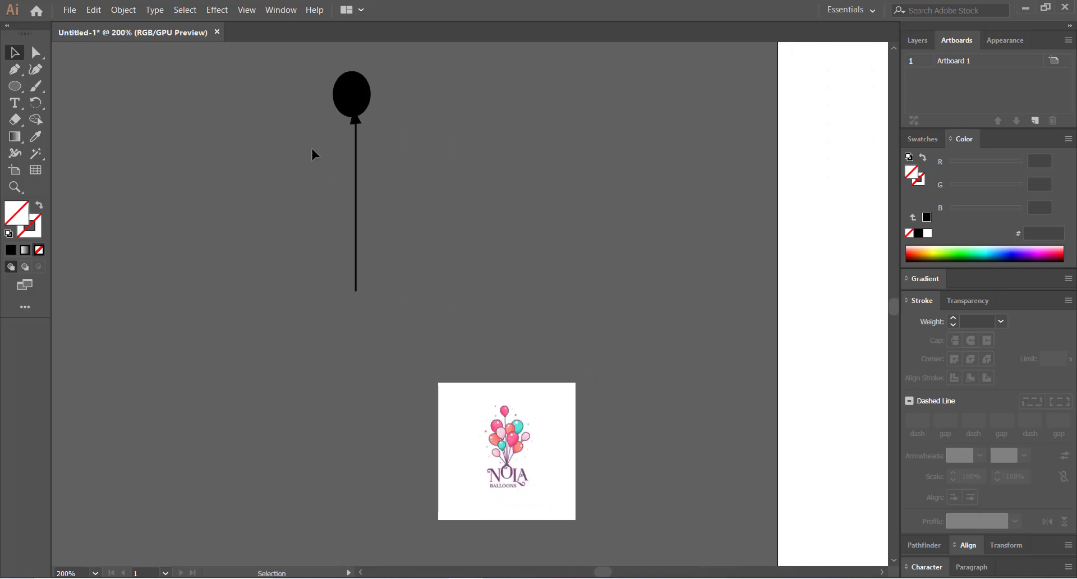
{"action": "left_click_drag", "start_coordinate": [311, 92], "coordinate": [401, 174]}
{"action": "left_click_drag", "start_coordinate": [359, 106], "coordinate": [815, 219]}
{"action": "left_click_drag", "start_coordinate": [573, 186], "coordinate": [155, 146]}
{"action": "left_click", "coordinate": [517, 209]}
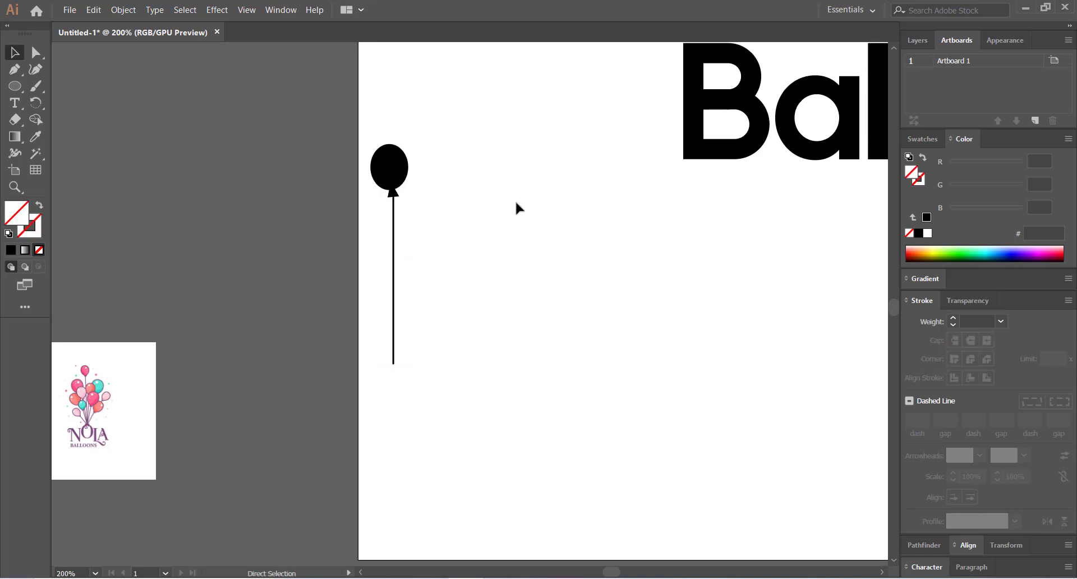
{"action": "key", "text": "ctrl+minus"}
{"action": "left_click_drag", "start_coordinate": [517, 208], "coordinate": [353, 289]}
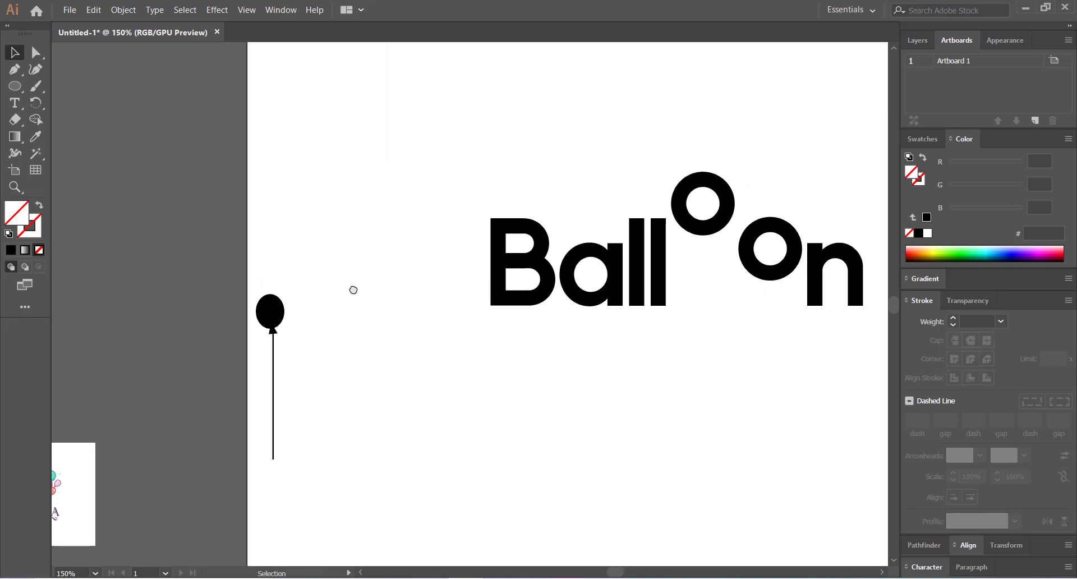
{"action": "left_click_drag", "start_coordinate": [247, 284], "coordinate": [359, 235]}
{"action": "left_click", "coordinate": [404, 144]}
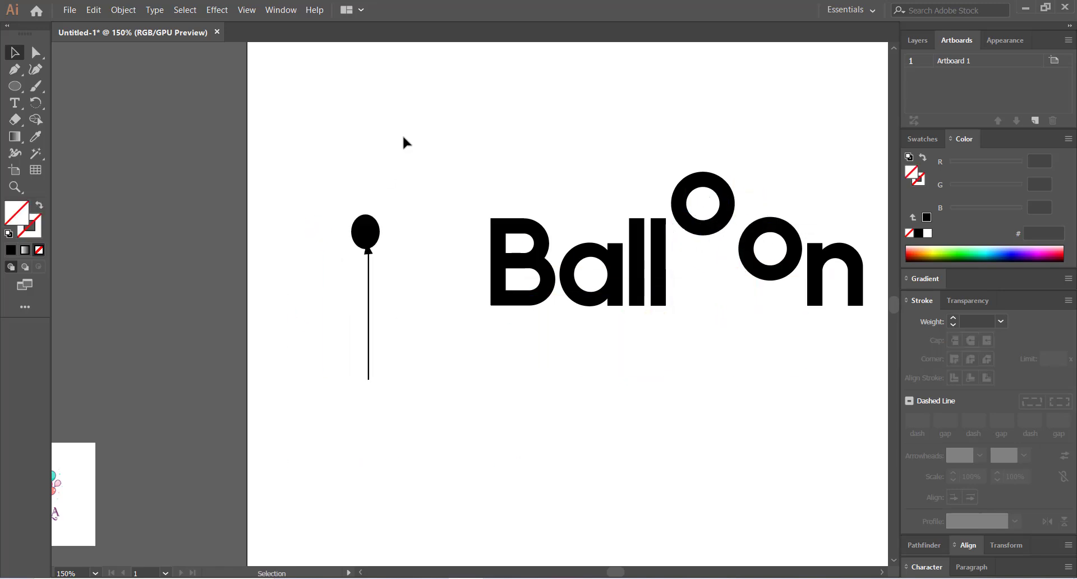
- Delete the traced balloon's body, knot and string from the artboard
{"action": "key", "text": "ctrl+plus"}
{"action": "left_click_drag", "start_coordinate": [247, 160], "coordinate": [323, 273]}
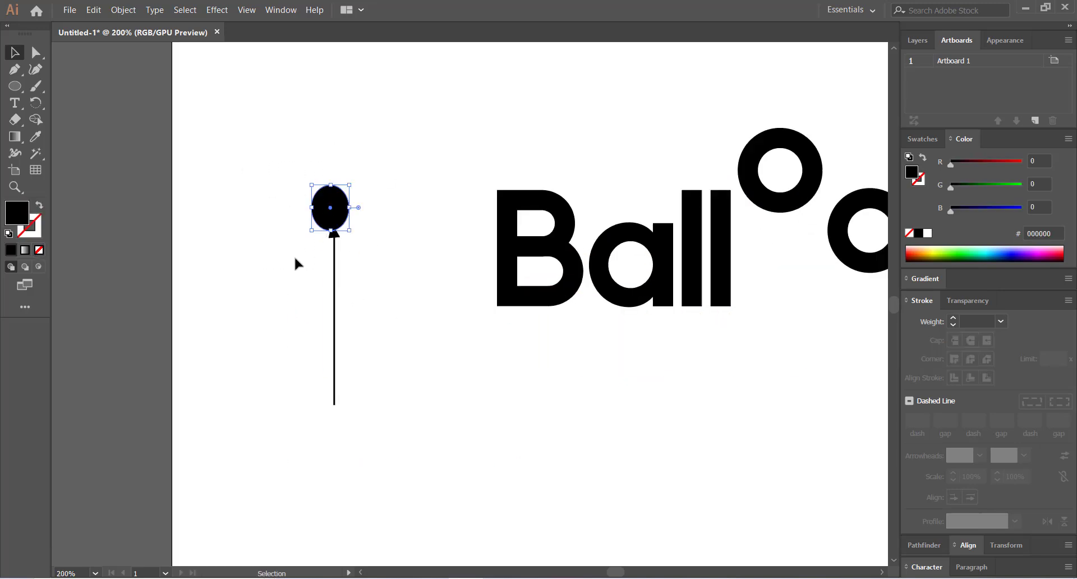
{"action": "left_click_drag", "start_coordinate": [286, 228], "coordinate": [343, 365]}
{"action": "key", "text": "Delete"}
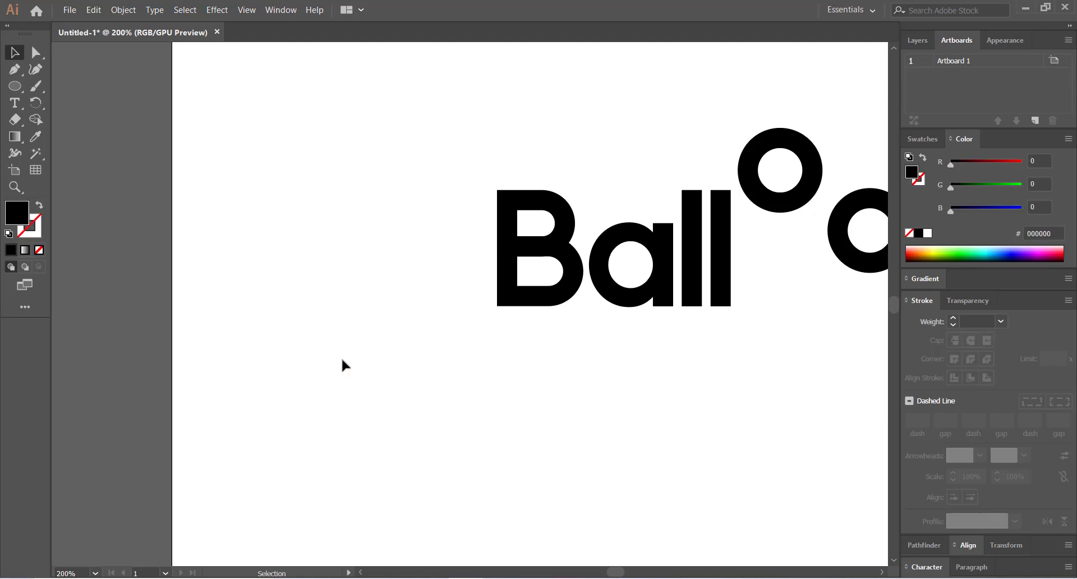
{"action": "key", "text": "ctrl+plus"}
{"action": "left_click_drag", "start_coordinate": [572, 291], "coordinate": [145, 420]}
{"action": "left_click_drag", "start_coordinate": [190, 161], "coordinate": [235, 148]}
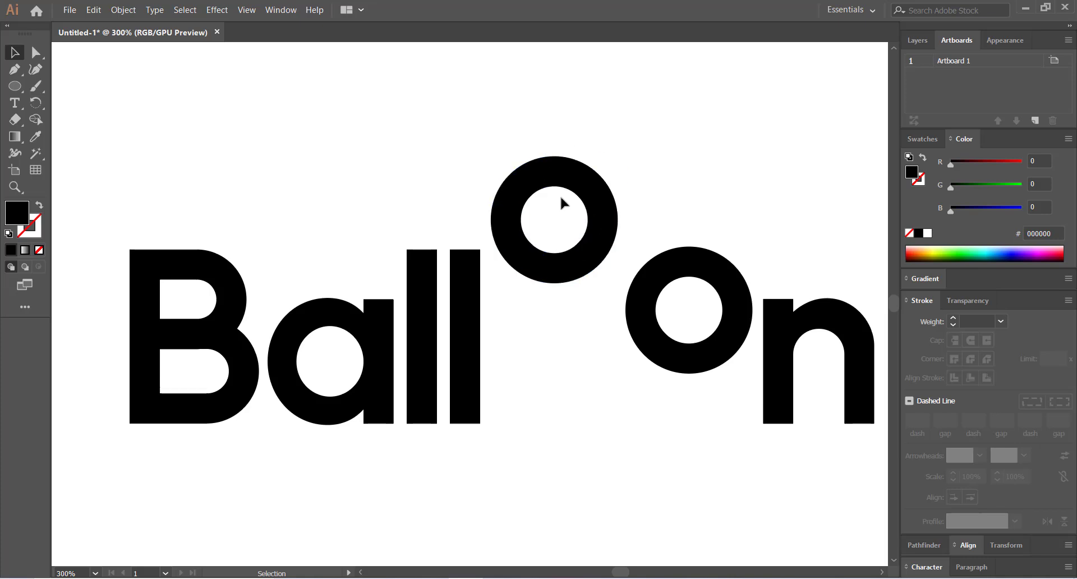
{"action": "left_click", "coordinate": [427, 261]}
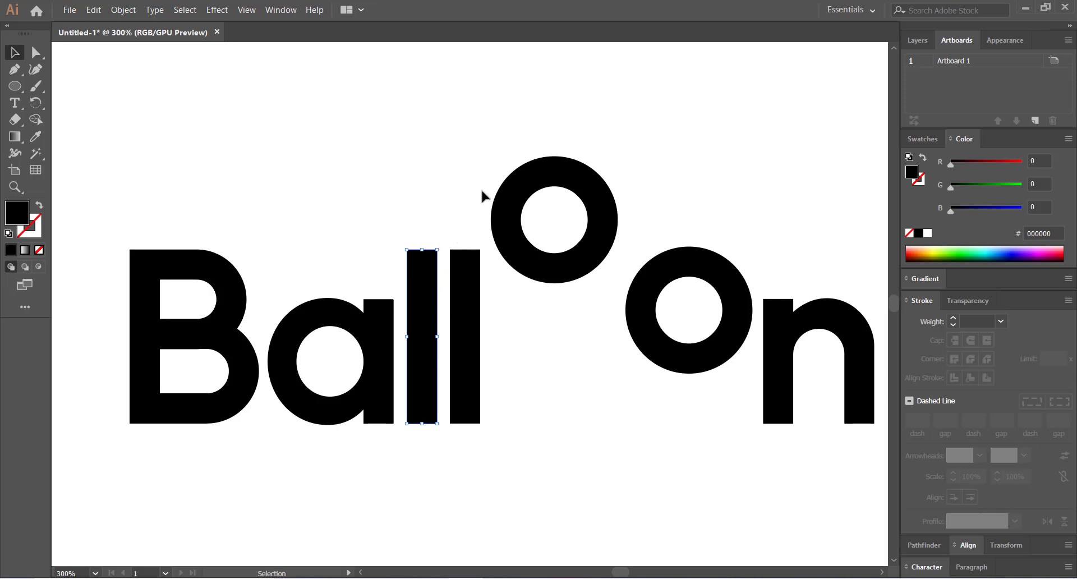
{"action": "left_click", "coordinate": [427, 156]}
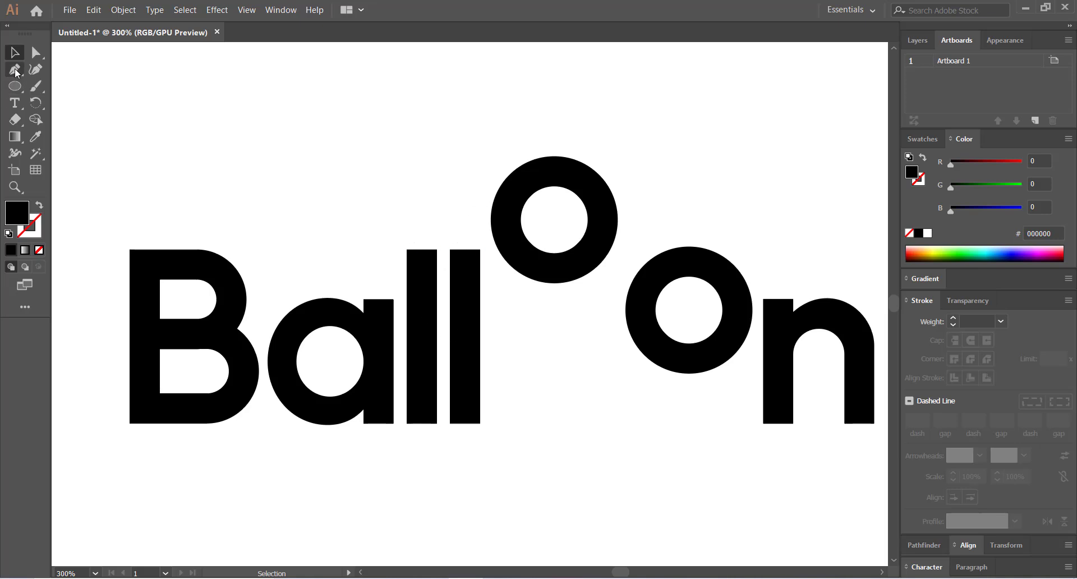
- Create a black triangle above the wordmark with the Star tool, using radii of 25 px and 50 px and 3 points
{"action": "left_click_drag", "start_coordinate": [14, 85], "coordinate": [73, 138]}
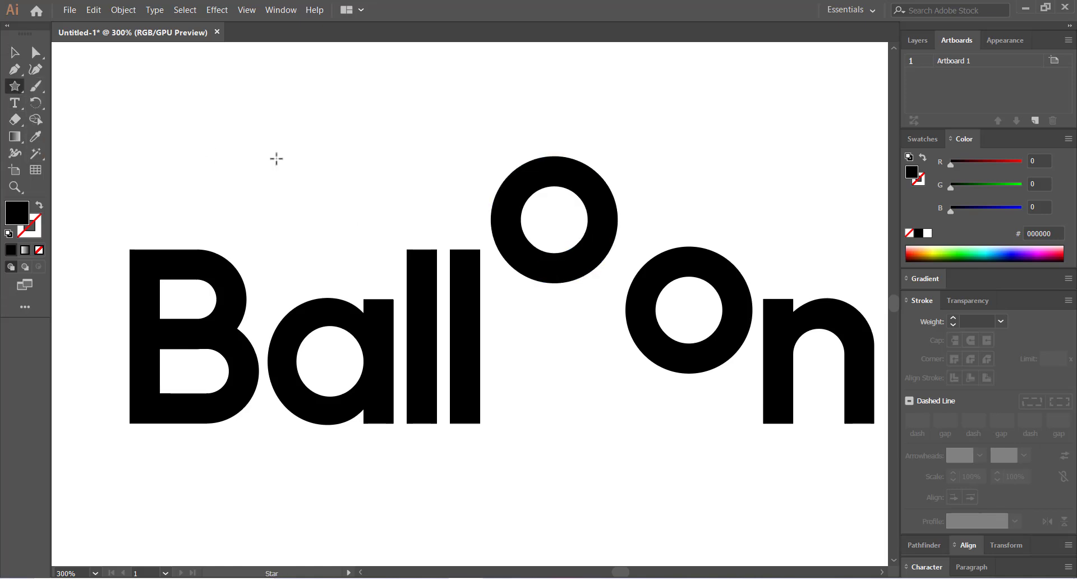
{"action": "left_click", "coordinate": [372, 161]}
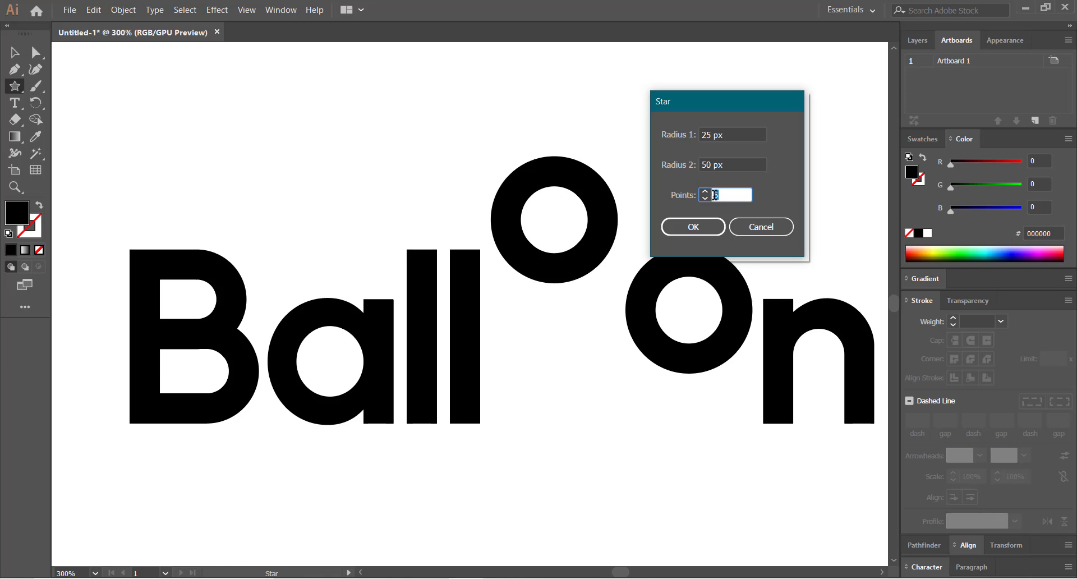
{"action": "type", "text": "3"}
{"action": "left_click", "coordinate": [695, 227]}
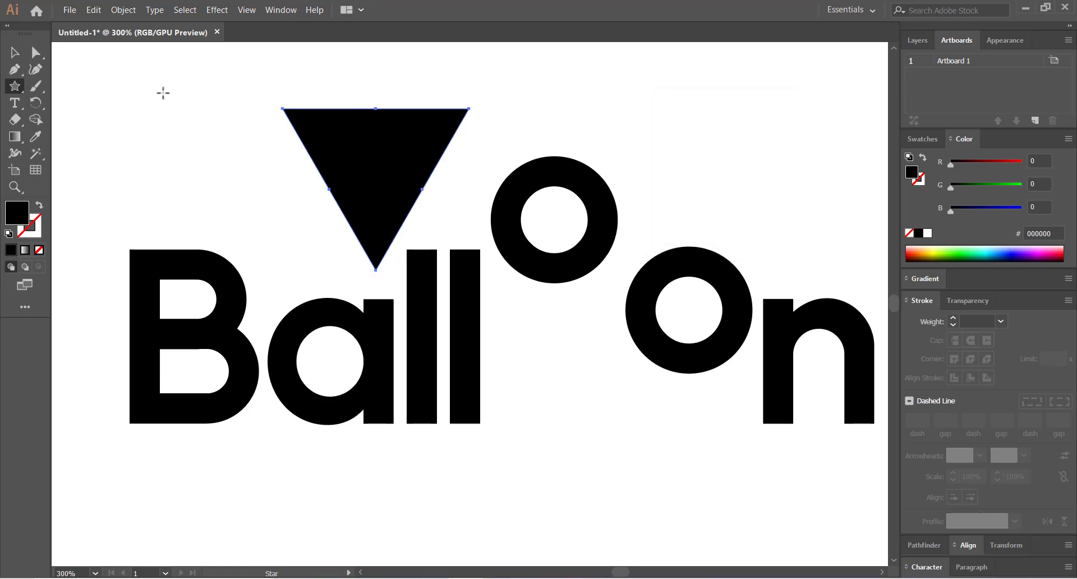
- Shrink the triangle to a small knot size, turn it point-up and place it at the underside of the upper o
{"action": "left_click", "coordinate": [13, 52]}
{"action": "left_click_drag", "start_coordinate": [283, 109], "coordinate": [423, 185]}
{"action": "key", "text": "ctrl+z"}
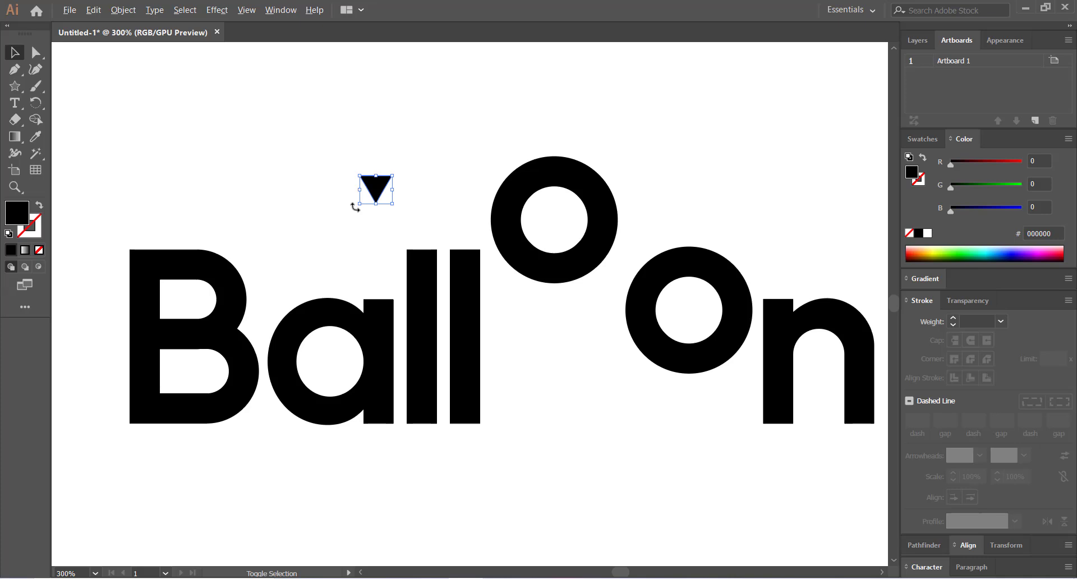
{"action": "left_click_drag", "start_coordinate": [355, 208], "coordinate": [558, 282]}
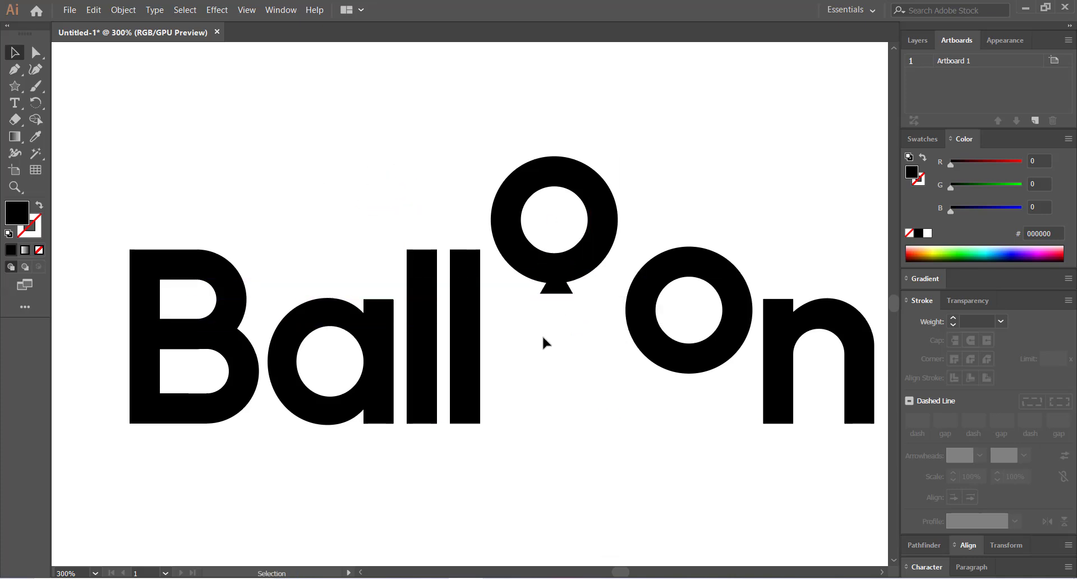
- Centre the triangle knot horizontally beneath the upper o, aligned with the centre of the circle
{"action": "scroll", "coordinate": [542, 335], "scroll_direction": "left", "scroll_amount": 1}
{"action": "left_click", "coordinate": [570, 298]}
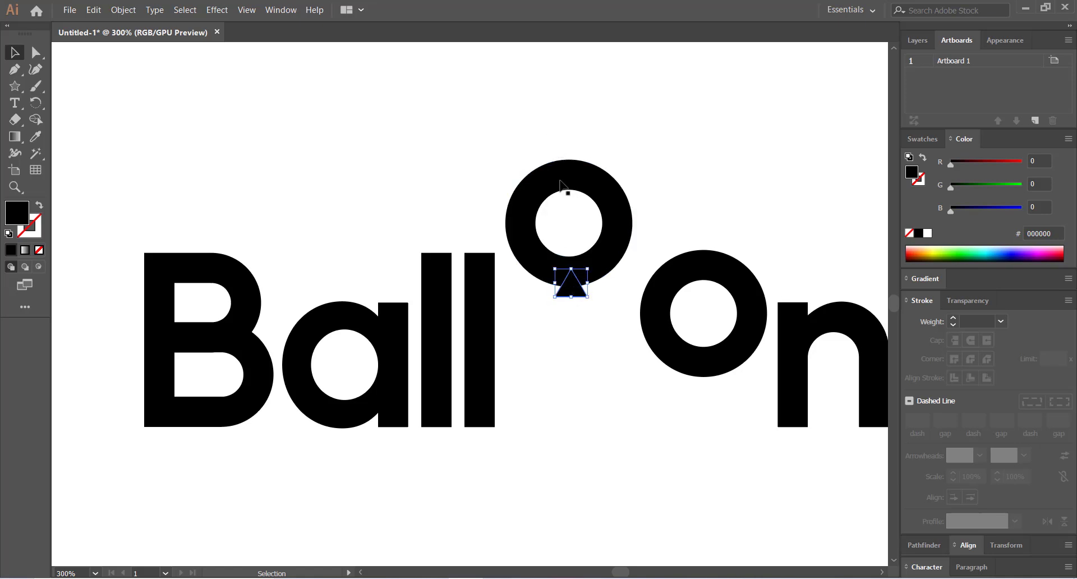
{"action": "left_click", "coordinate": [560, 341]}
{"action": "left_click_drag", "start_coordinate": [572, 286], "coordinate": [568, 286]}
{"action": "left_click", "coordinate": [547, 358]}
{"action": "key", "text": "ctrl+plus"}
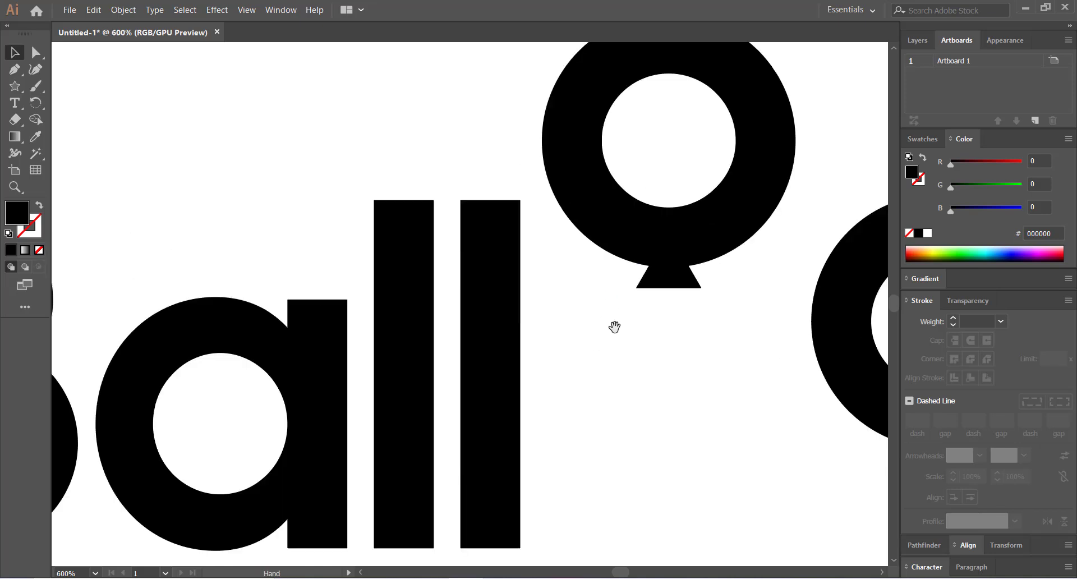
{"action": "left_click_drag", "start_coordinate": [615, 327], "coordinate": [538, 387]}
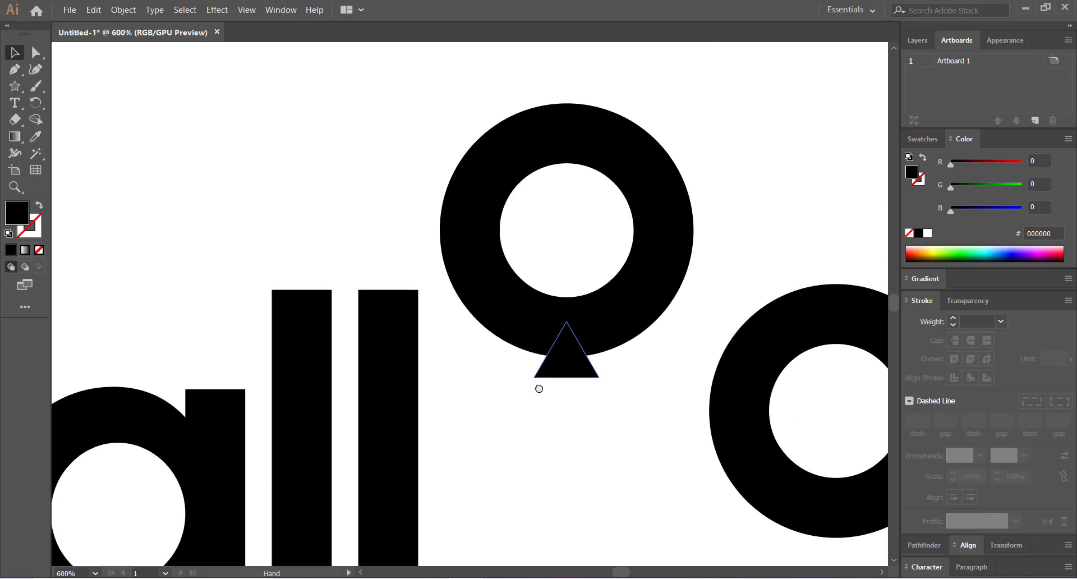
{"action": "left_click", "coordinate": [578, 368]}
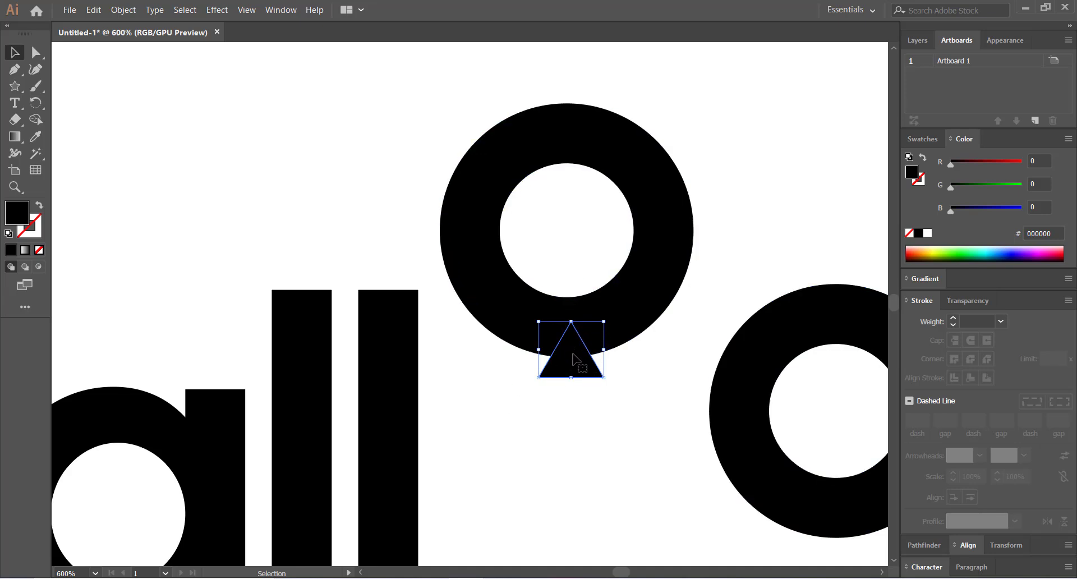
{"action": "left_click_drag", "start_coordinate": [571, 361], "coordinate": [570, 361]}
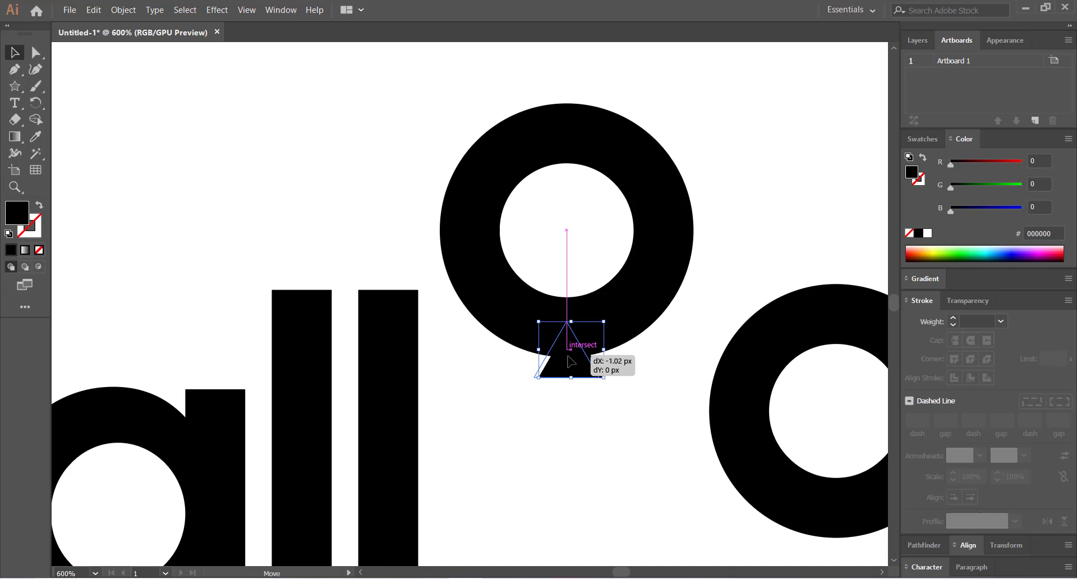
{"action": "left_click_drag", "start_coordinate": [570, 361], "coordinate": [567, 361]}
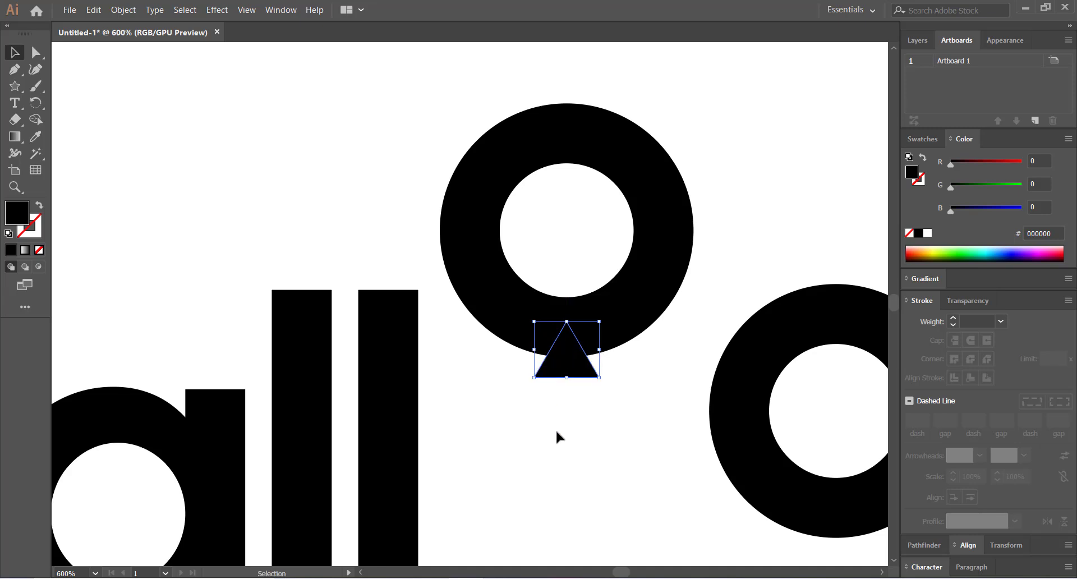
- Copy the triangle knot to the underside of the lower o, centred beneath the circle
{"action": "left_click_drag", "start_coordinate": [591, 411], "coordinate": [442, 273]}
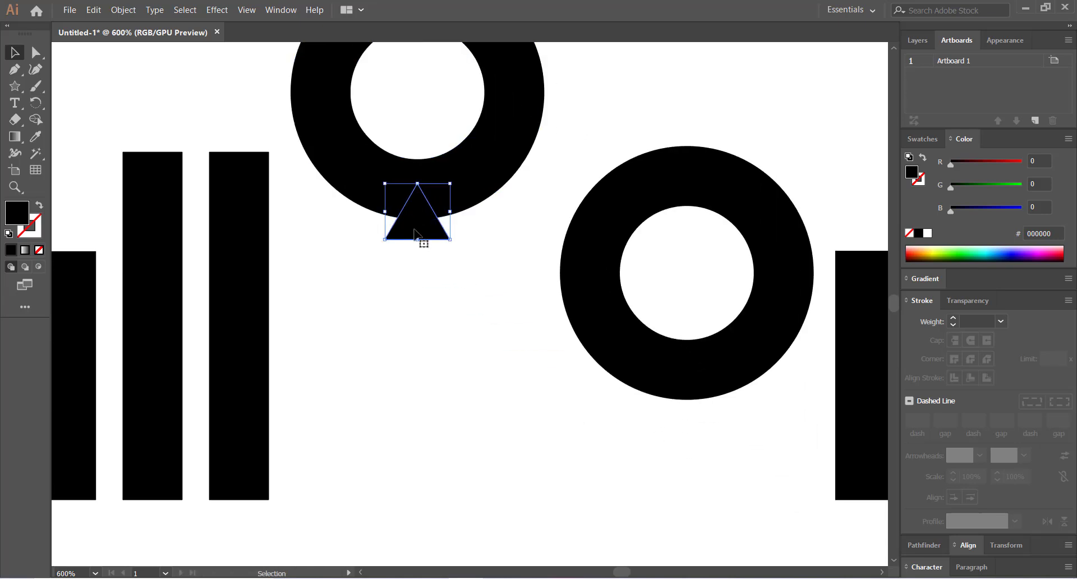
{"action": "left_click_drag", "start_coordinate": [420, 231], "coordinate": [685, 412]}
{"action": "left_click", "coordinate": [411, 334]}
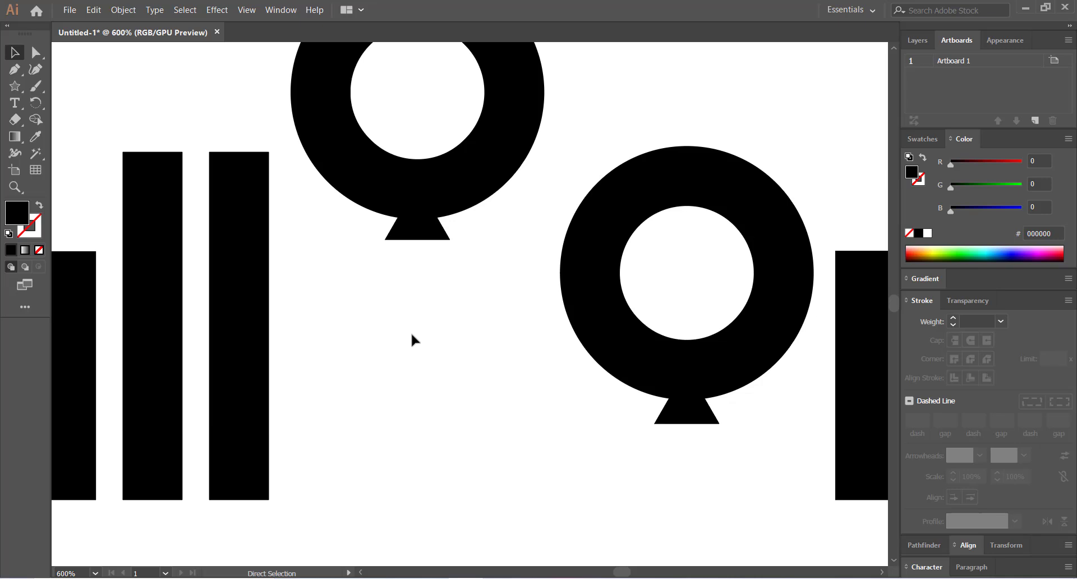
- Try a long vertical string running from the upper o's knot to well below the wordmark's baseline
{"action": "key", "text": "ctrl+minus"}
{"action": "key", "text": "ctrl+minus"}
{"action": "key", "text": "ctrl+minus"}
{"action": "key", "text": "ctrl+minus"}
{"action": "key", "text": "ctrl+minus"}
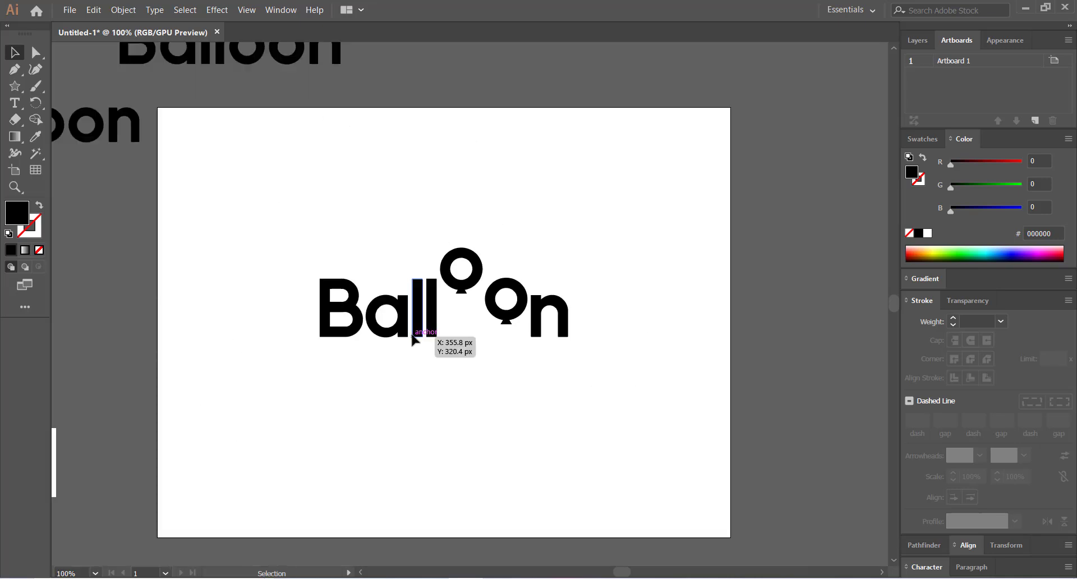
{"action": "key", "text": "ctrl+plus"}
{"action": "scroll", "coordinate": [413, 337], "scroll_direction": "left", "scroll_amount": 1}
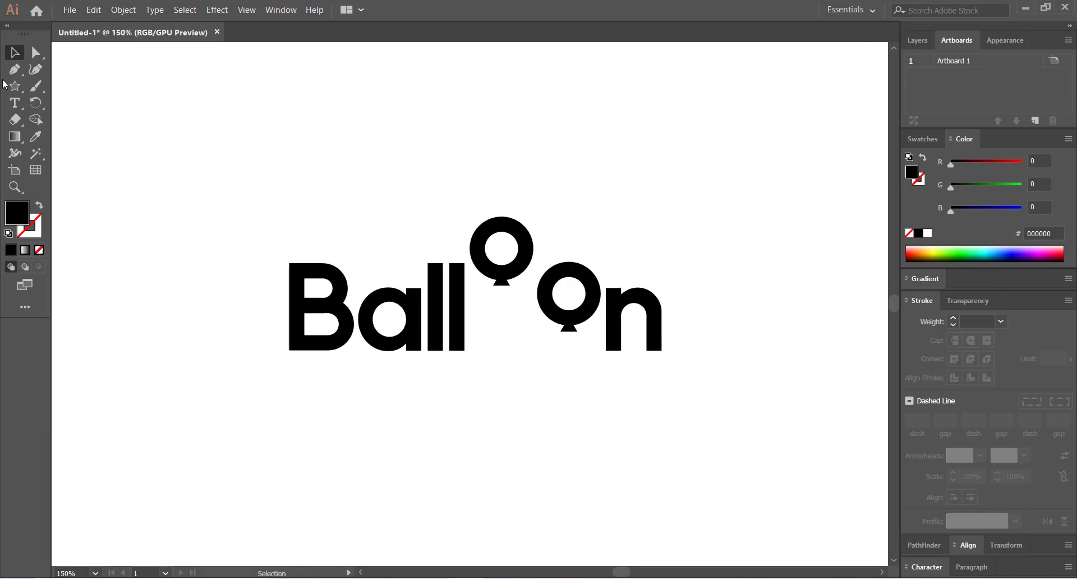
{"action": "left_click", "coordinate": [14, 72]}
{"action": "key", "text": "space"}
{"action": "left_click_drag", "start_coordinate": [231, 213], "coordinate": [342, 172]}
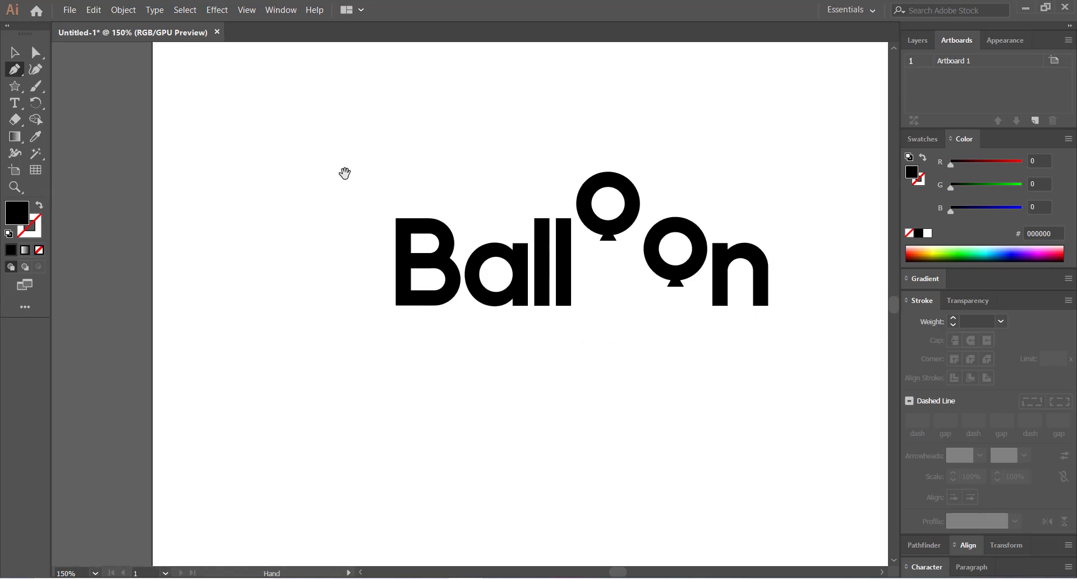
{"action": "left_click", "coordinate": [609, 235]}
{"action": "left_click", "coordinate": [608, 443]}
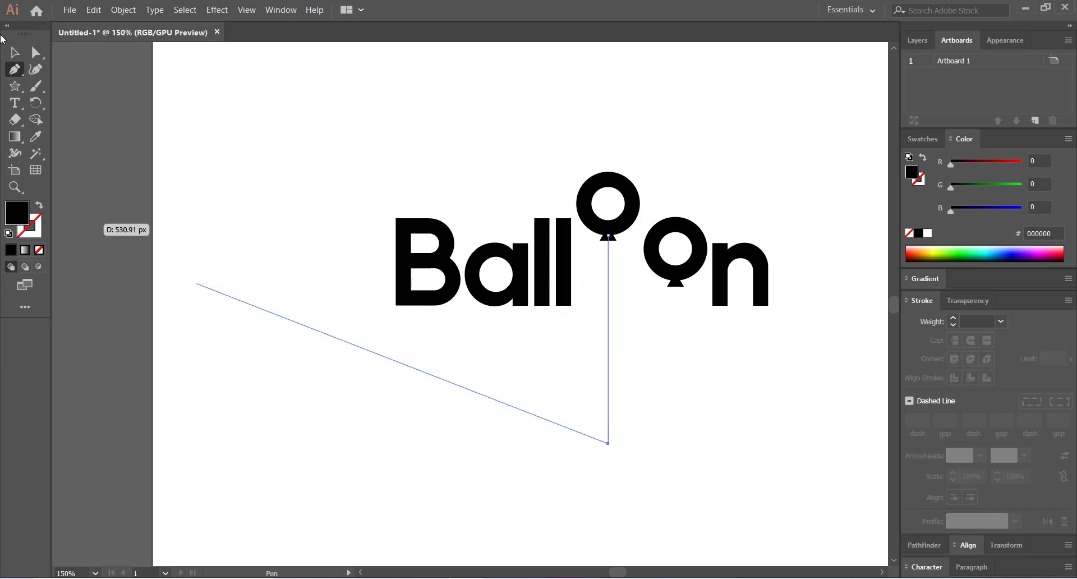
{"action": "left_click", "coordinate": [15, 52]}
{"action": "left_click", "coordinate": [238, 234]}
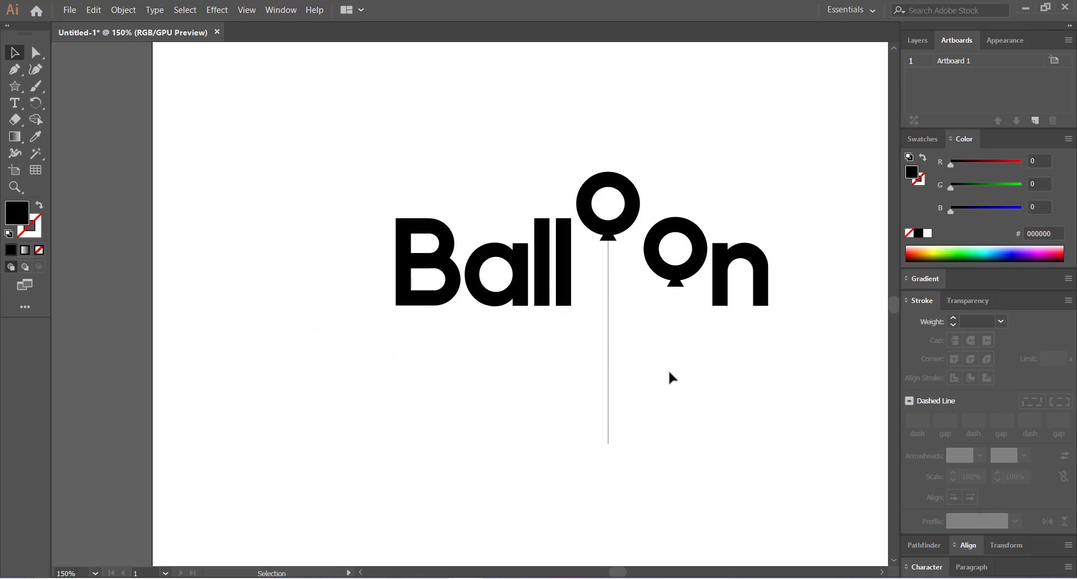
{"action": "left_click", "coordinate": [608, 362]}
{"action": "key", "text": "Delete"}
- Draw a straight vertical string with the Pen tool from the upper o's knot down to the wordmark's baseline
{"action": "key", "text": "ctrl+="}
{"action": "key", "text": "t"}
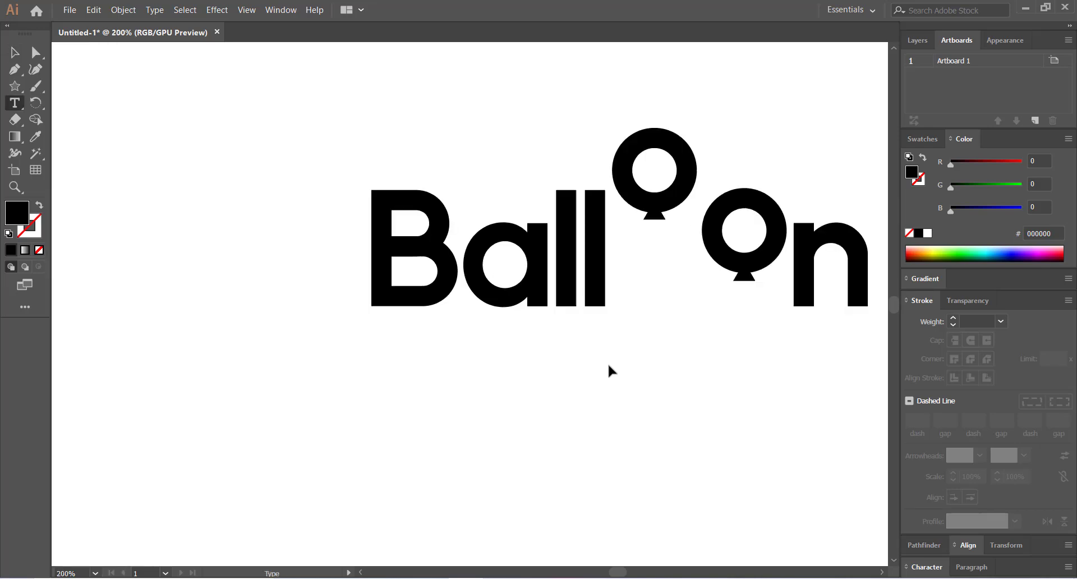
{"action": "key", "text": "p"}
{"action": "left_click", "coordinate": [654, 170]}
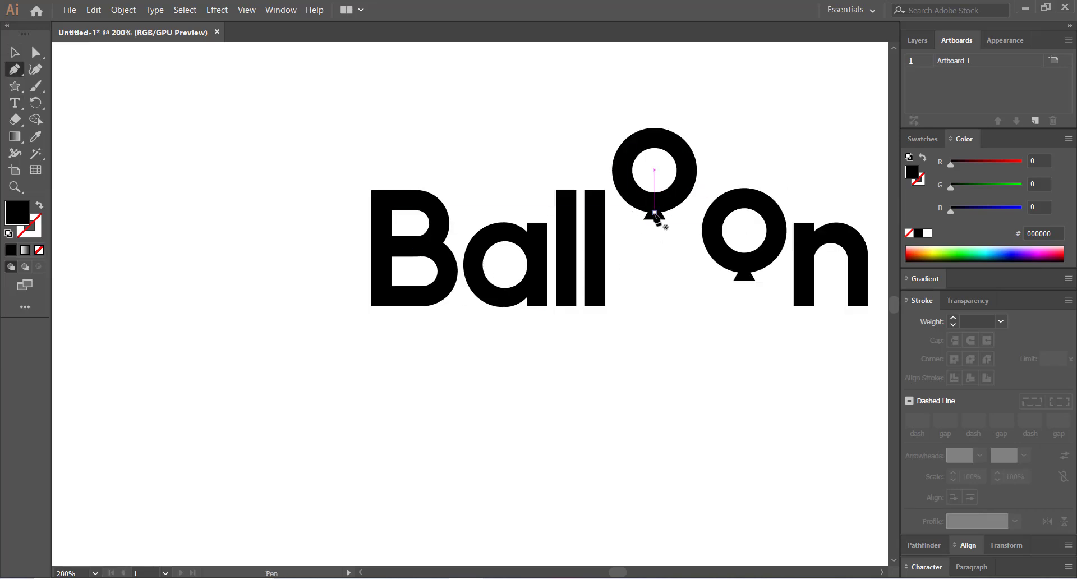
{"action": "left_click", "coordinate": [655, 307]}
{"action": "key", "text": "v"}
{"action": "left_click", "coordinate": [128, 137]}
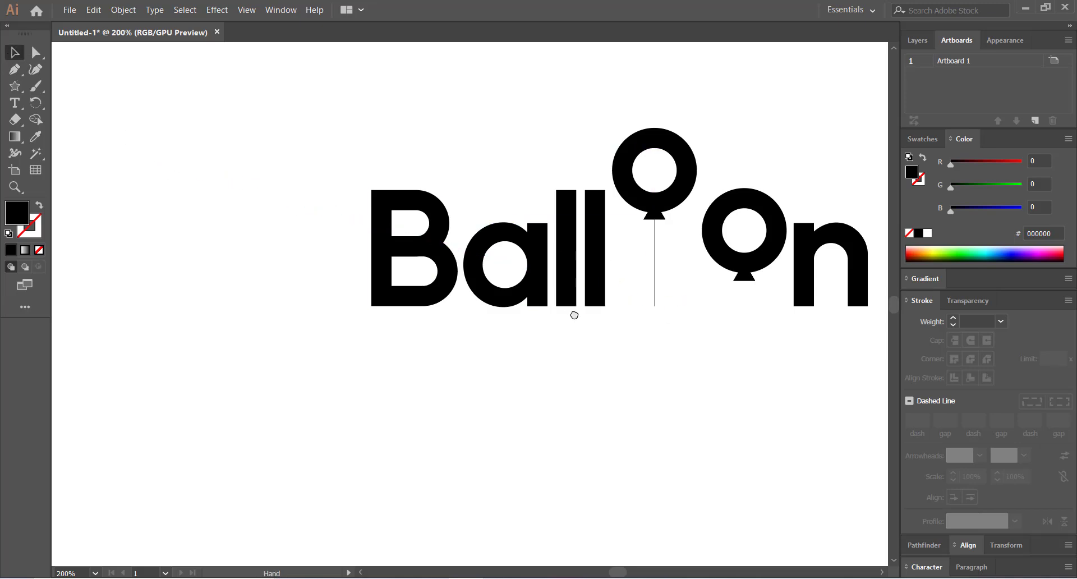
- Draw a vertical string about 30 px long from the lower o's knot down to the wordmark's baseline
{"action": "scroll", "coordinate": [473, 303], "scroll_direction": "right", "scroll_amount": 5}
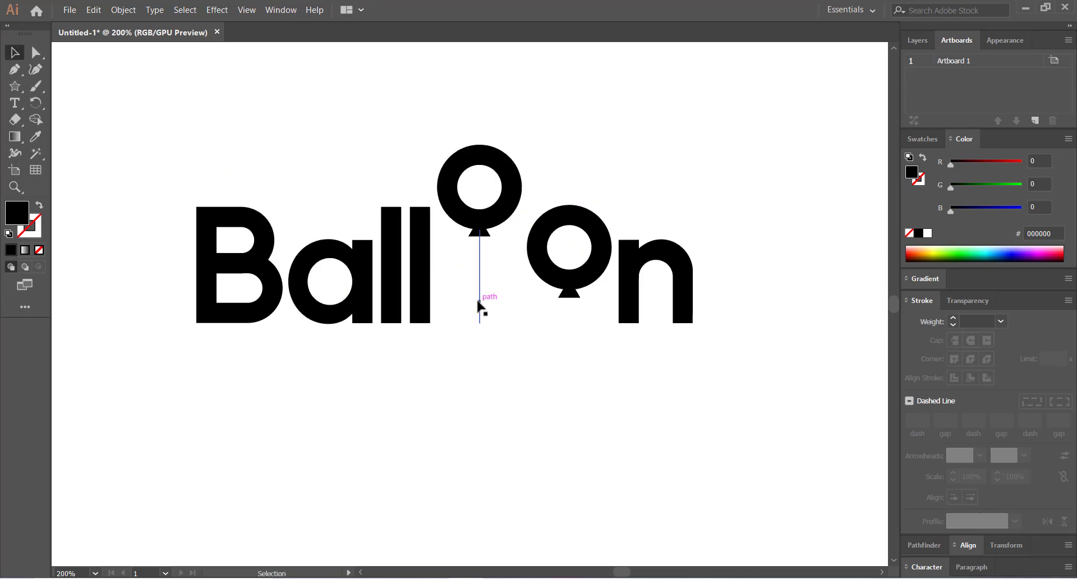
{"action": "left_click_drag", "start_coordinate": [481, 306], "coordinate": [570, 307]}
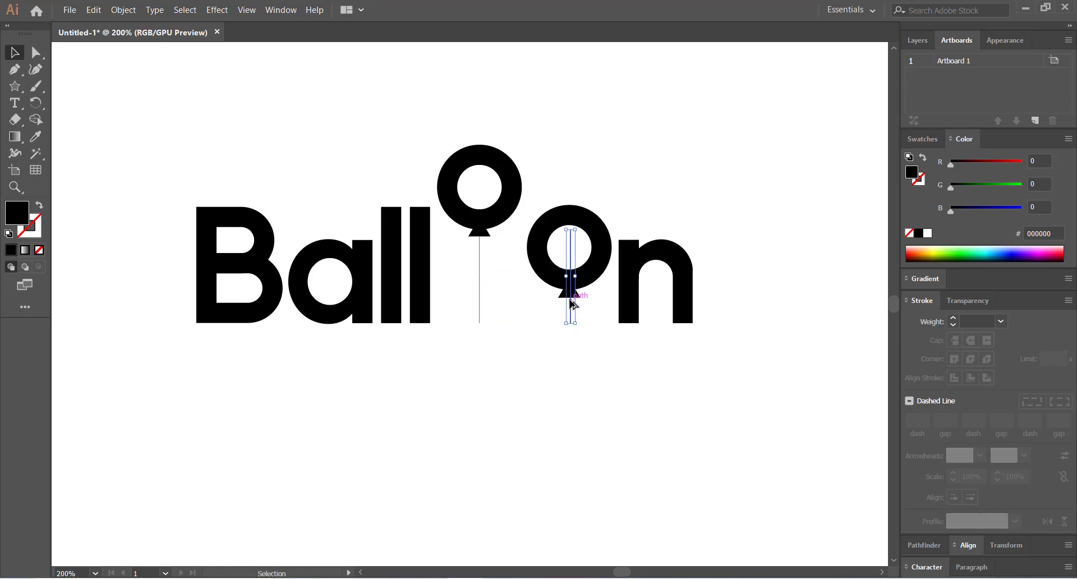
{"action": "key", "text": "Delete"}
{"action": "key", "text": "p"}
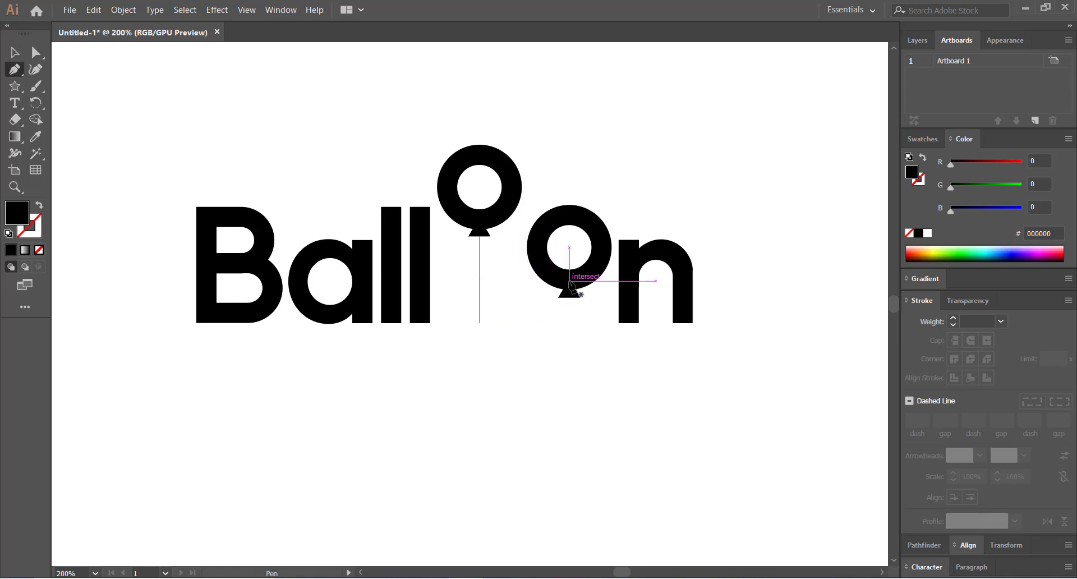
{"action": "left_click", "coordinate": [569, 281]}
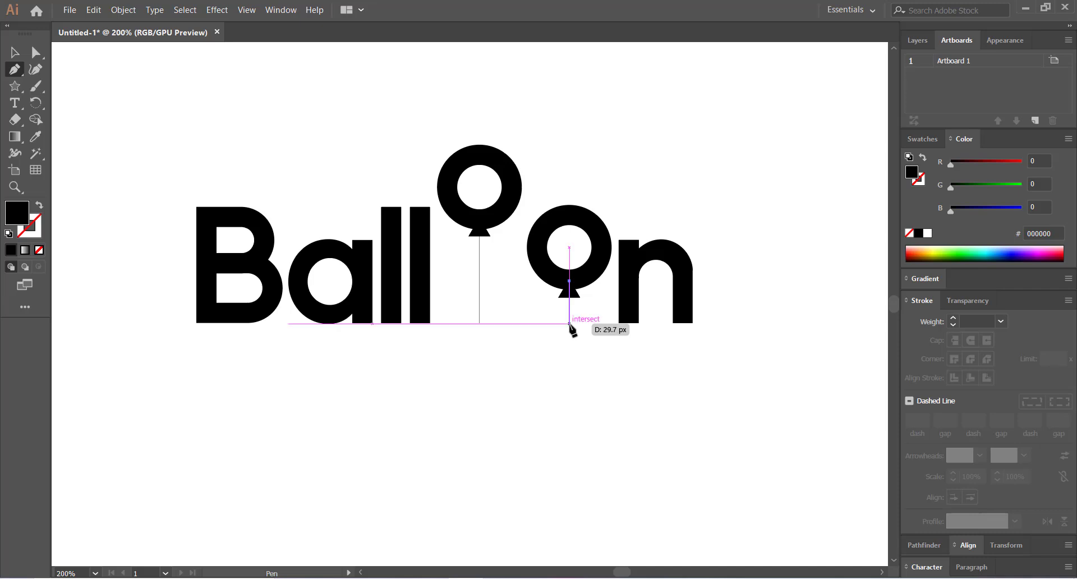
{"action": "left_click", "coordinate": [569, 323], "text": "shift"}
{"action": "key", "text": "v"}
{"action": "left_click", "coordinate": [106, 104]}
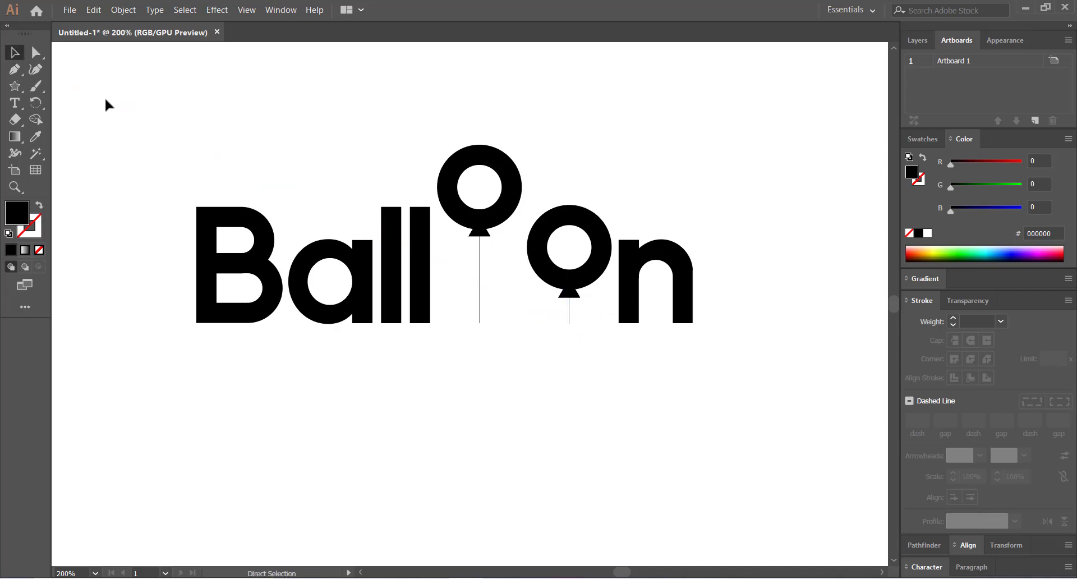
{"action": "key", "text": "ctrl+minus"}
{"action": "key", "text": "ctrl+minus"}
{"action": "left_click_drag", "start_coordinate": [308, 209], "coordinate": [374, 210]}
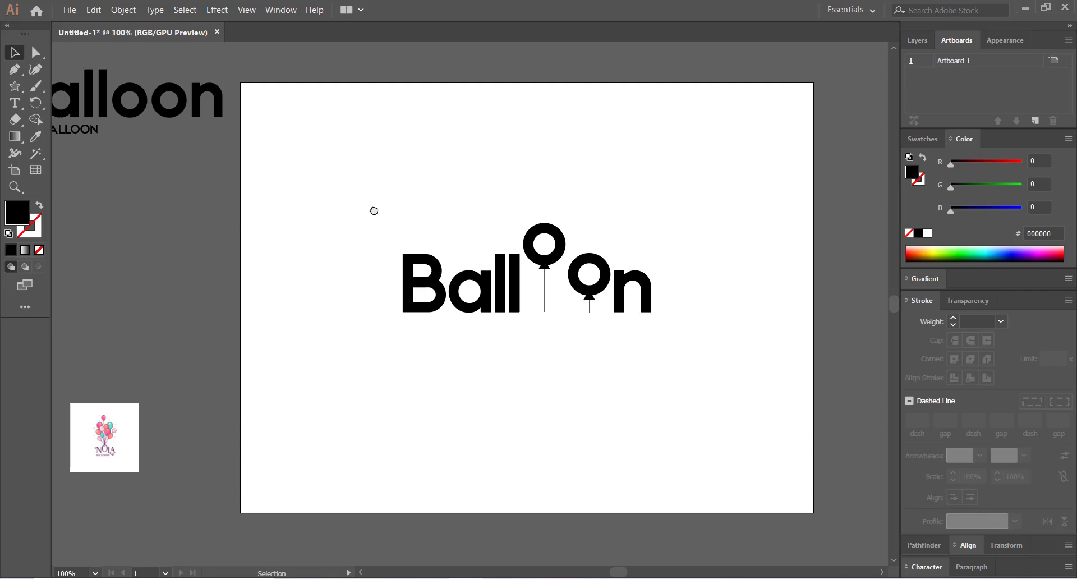
{"action": "left_click", "coordinate": [543, 303]}
{"action": "left_click", "coordinate": [588, 310], "text": "shift"}
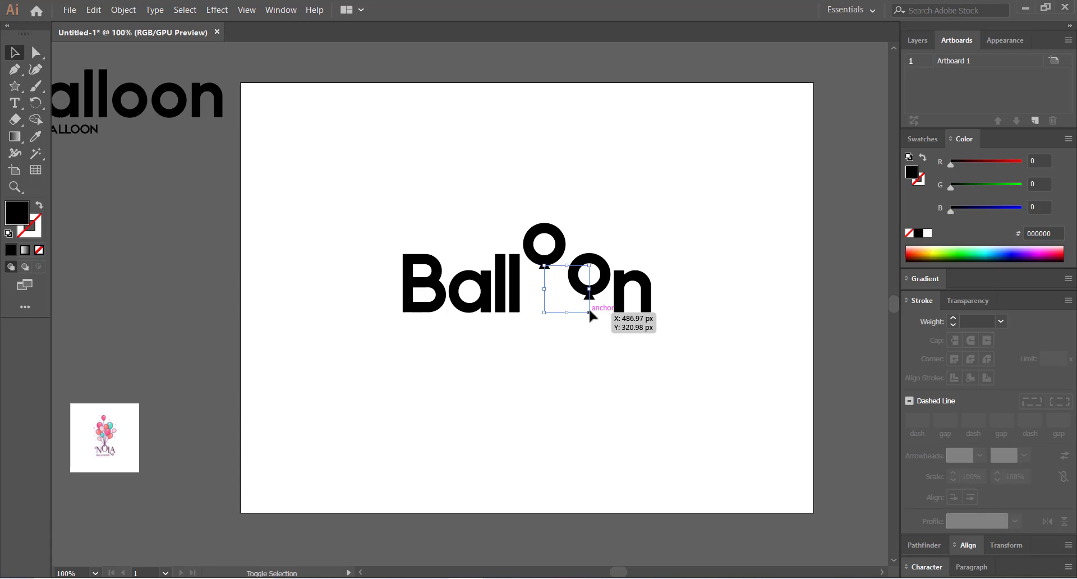
{"action": "left_click", "coordinate": [642, 379]}
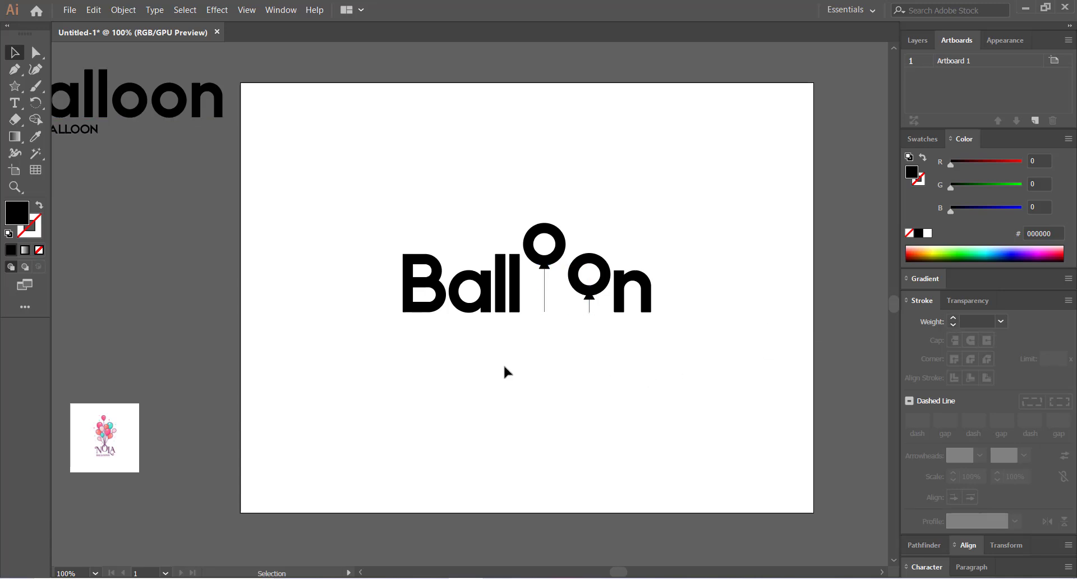
{"action": "left_click_drag", "start_coordinate": [505, 367], "coordinate": [521, 369]}
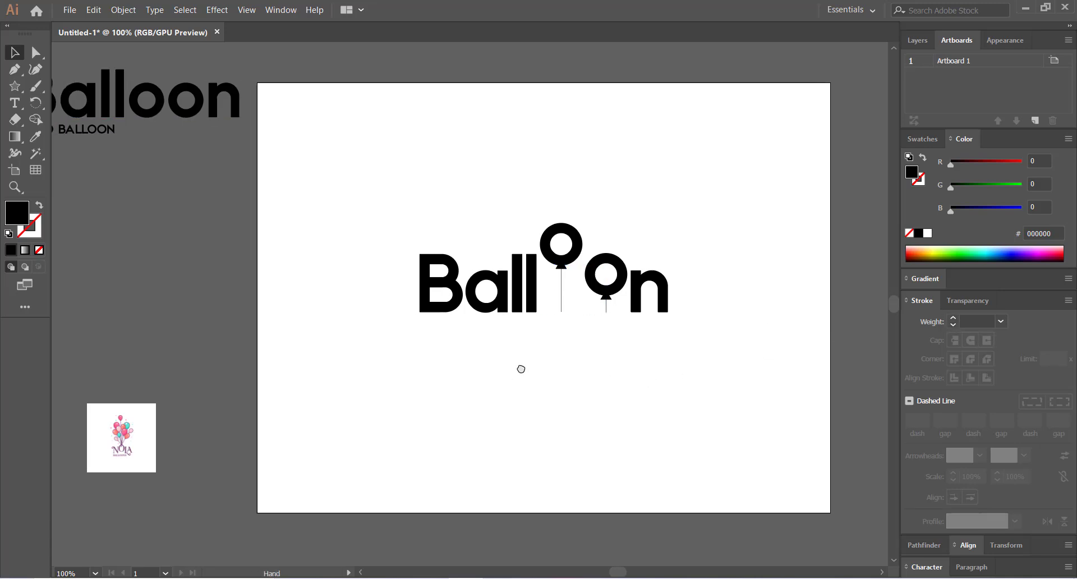
{"action": "left_click", "coordinate": [561, 289]}
{"action": "left_click", "coordinate": [483, 327]}
- Give both balloon strings a black 0.5 pt stroke and remove their fill
{"action": "left_click", "coordinate": [561, 295]}
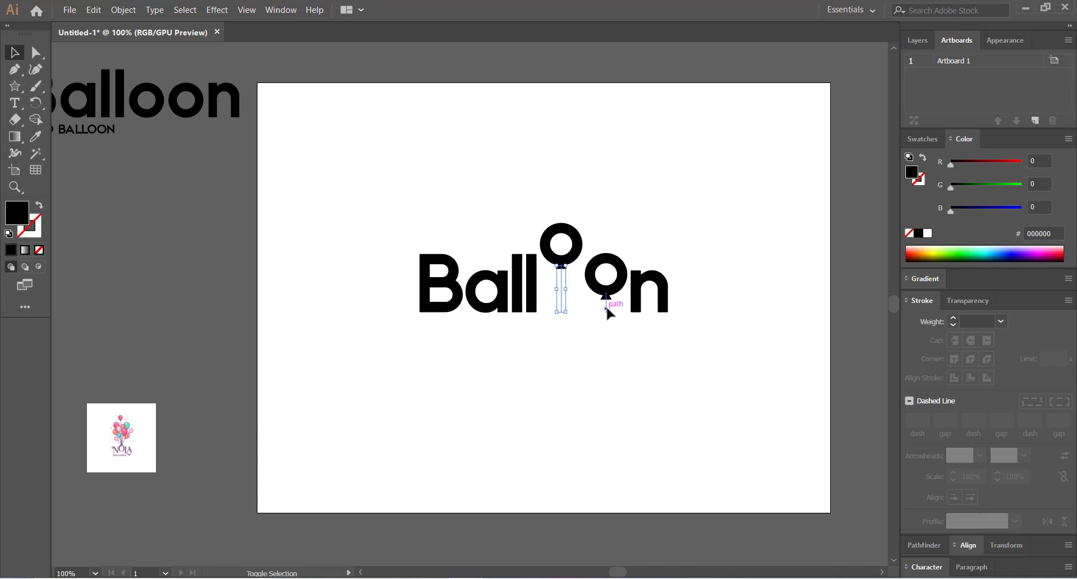
{"action": "left_click", "coordinate": [607, 308], "text": "shift"}
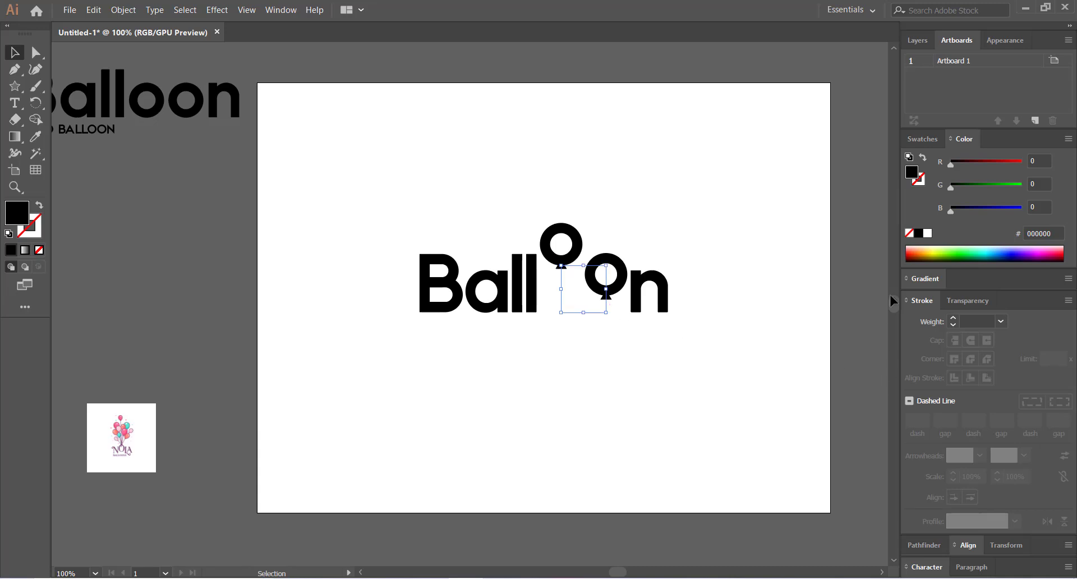
{"action": "left_click", "coordinate": [928, 286]}
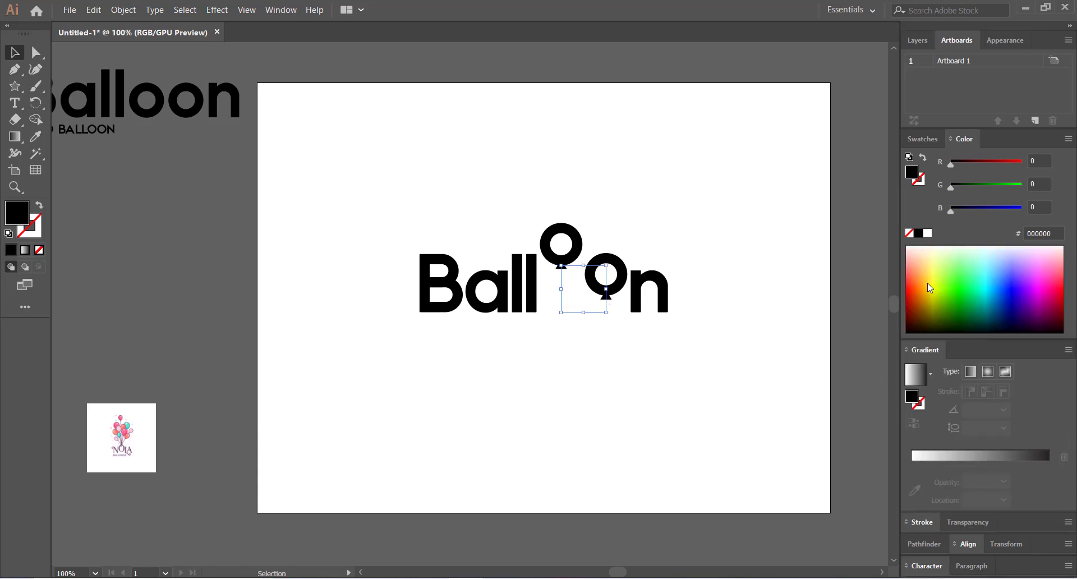
{"action": "left_click", "coordinate": [920, 521]}
{"action": "left_click", "coordinate": [953, 320]}
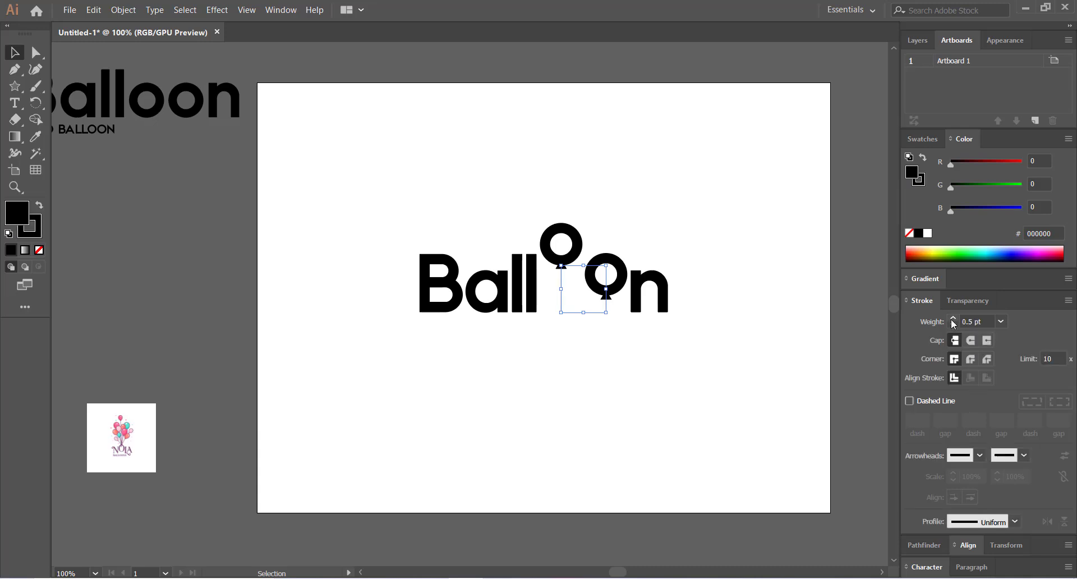
{"action": "left_click", "coordinate": [39, 250]}
{"action": "key", "text": "x"}
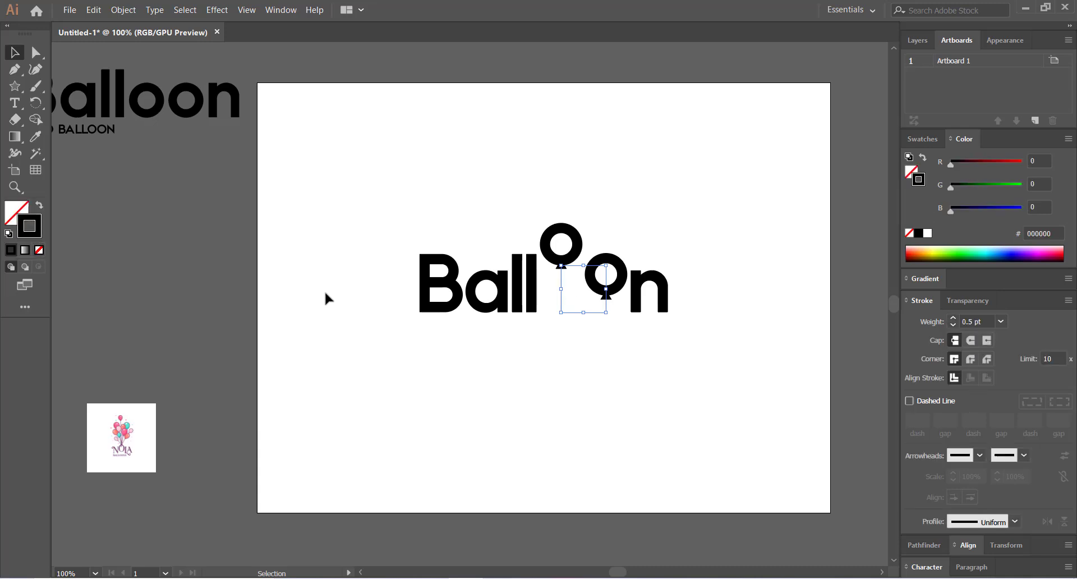
- Set the stroke weight of both balloon strings to 1.4 pt
{"action": "left_click", "coordinate": [952, 319]}
{"action": "left_click", "coordinate": [260, 283]}
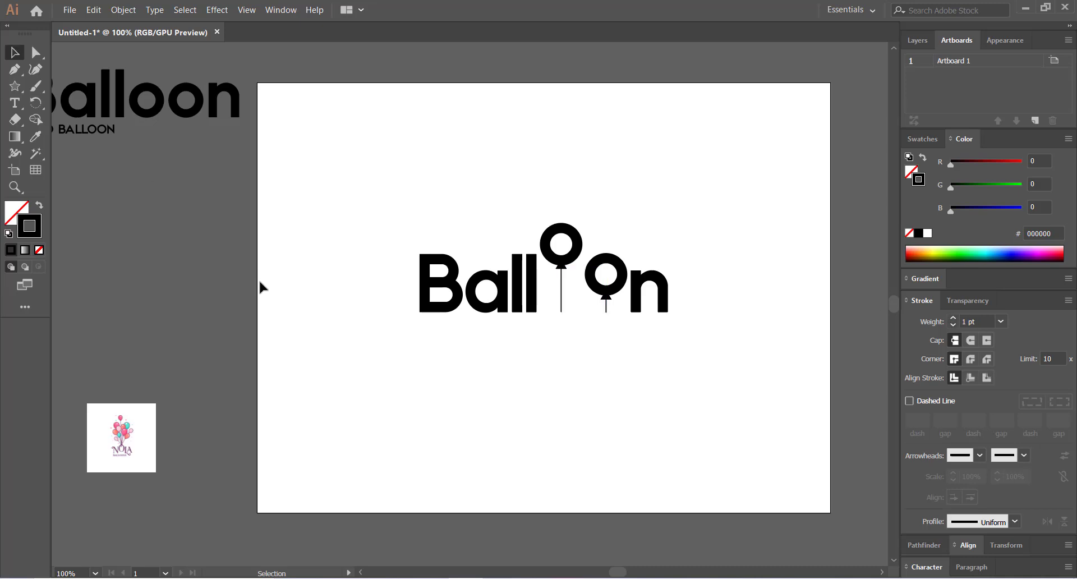
{"action": "left_click", "coordinate": [562, 302]}
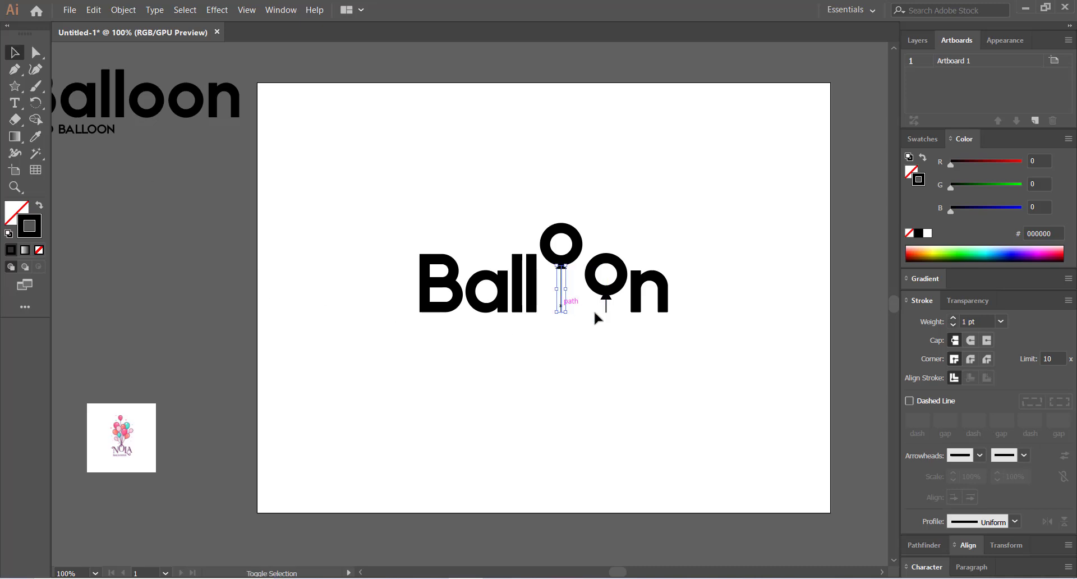
{"action": "left_click", "coordinate": [606, 308], "text": "shift"}
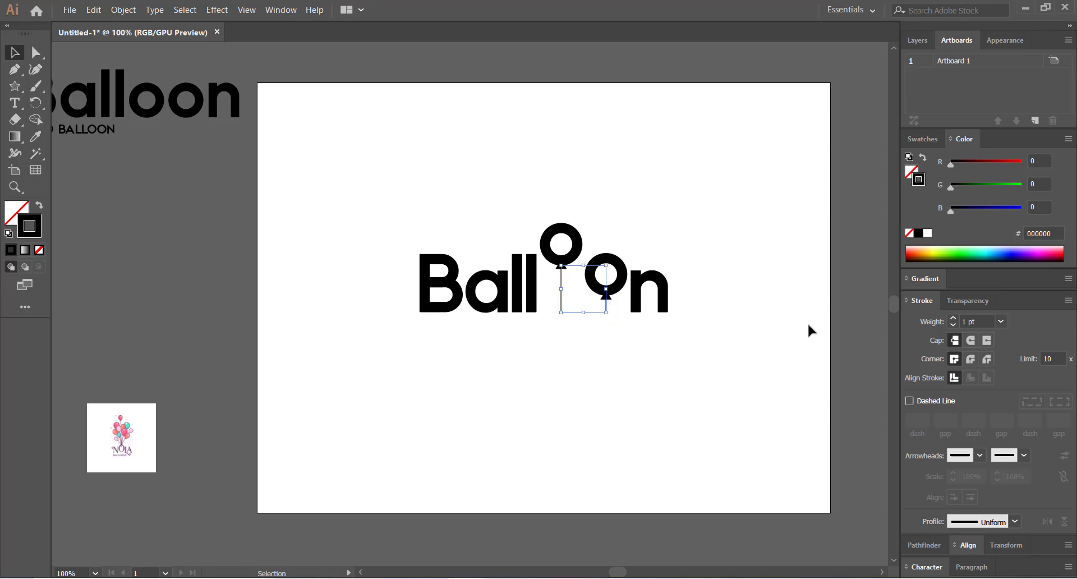
{"action": "left_click", "coordinate": [967, 319]}
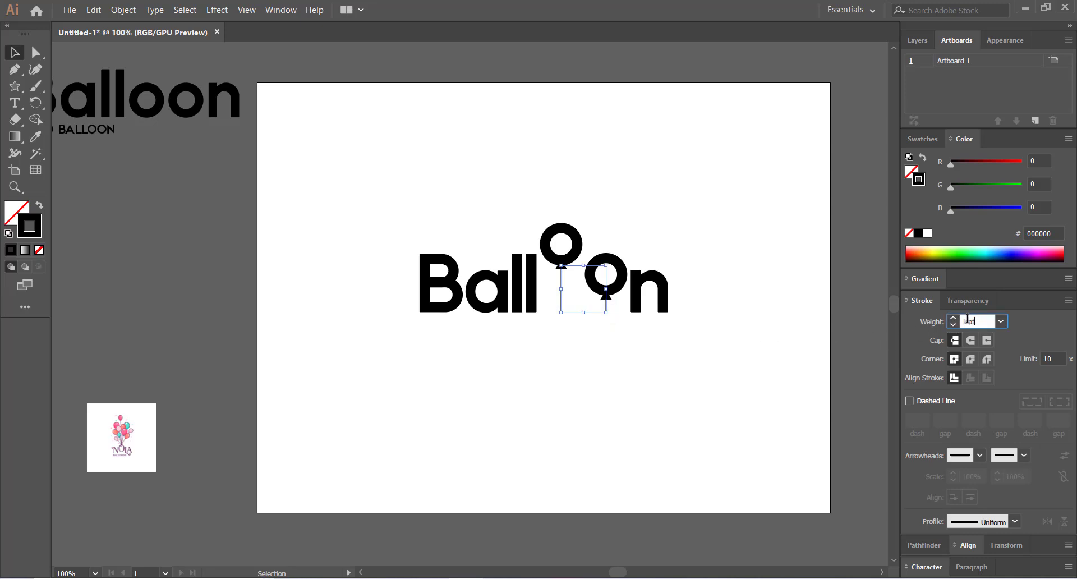
{"action": "left_click_drag", "start_coordinate": [968, 318], "coordinate": [956, 316]}
{"action": "type", "text": "1."}
{"action": "key", "text": "Return"}
{"action": "left_click", "coordinate": [608, 379]}
{"action": "key", "text": "space"}
{"action": "left_click_drag", "start_coordinate": [561, 380], "coordinate": [571, 381]}
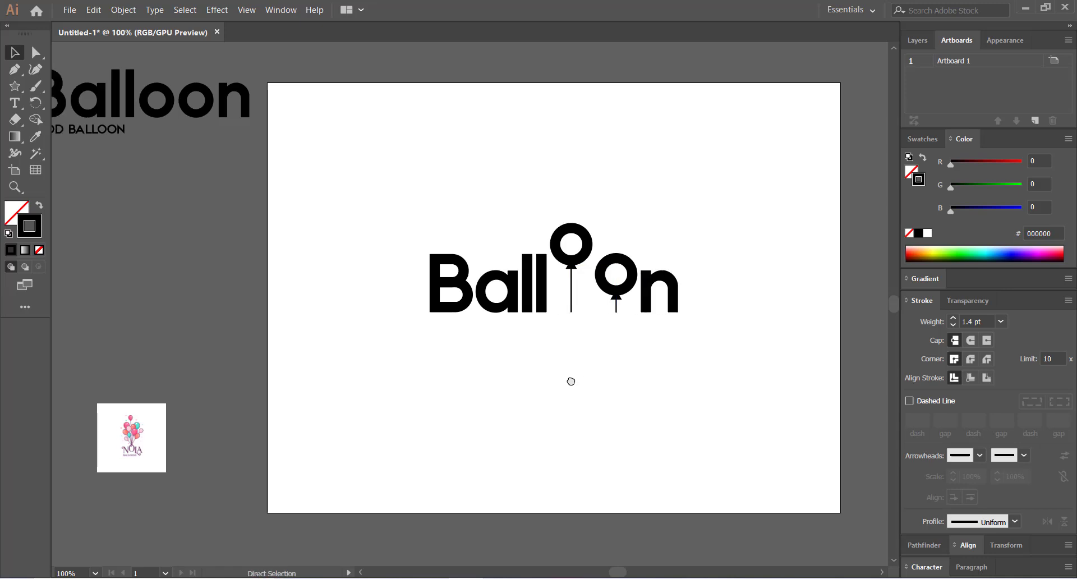
{"action": "key", "text": "ctrl+minus"}
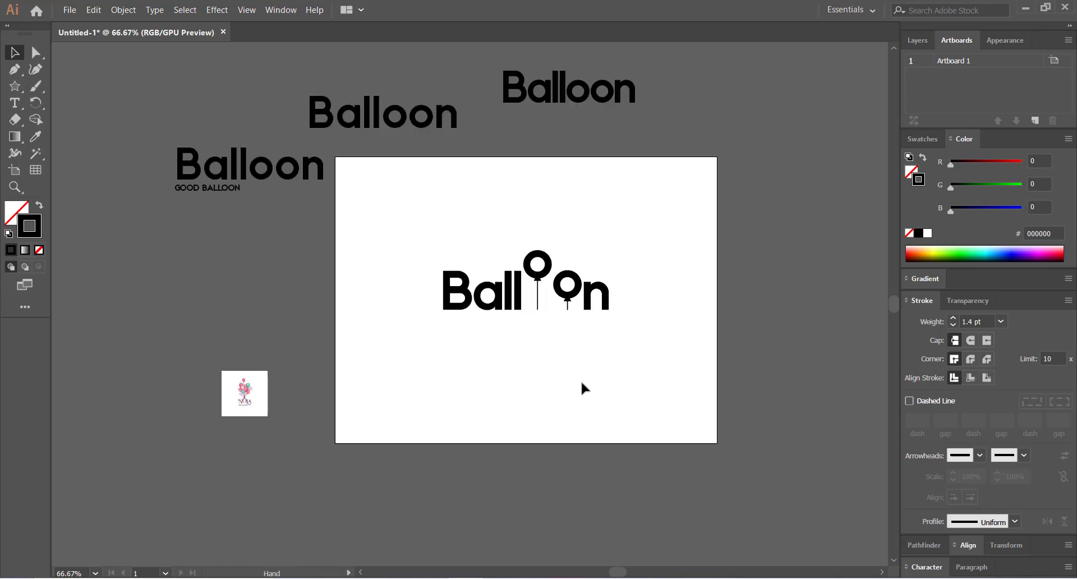
{"action": "key", "text": "space"}
{"action": "left_click_drag", "start_coordinate": [496, 373], "coordinate": [521, 368]}
- Group all the letters, knots and strings of the finished balloon wordmark into one object
{"action": "left_click_drag", "start_coordinate": [432, 206], "coordinate": [678, 355]}
{"action": "left_click", "coordinate": [643, 366]}
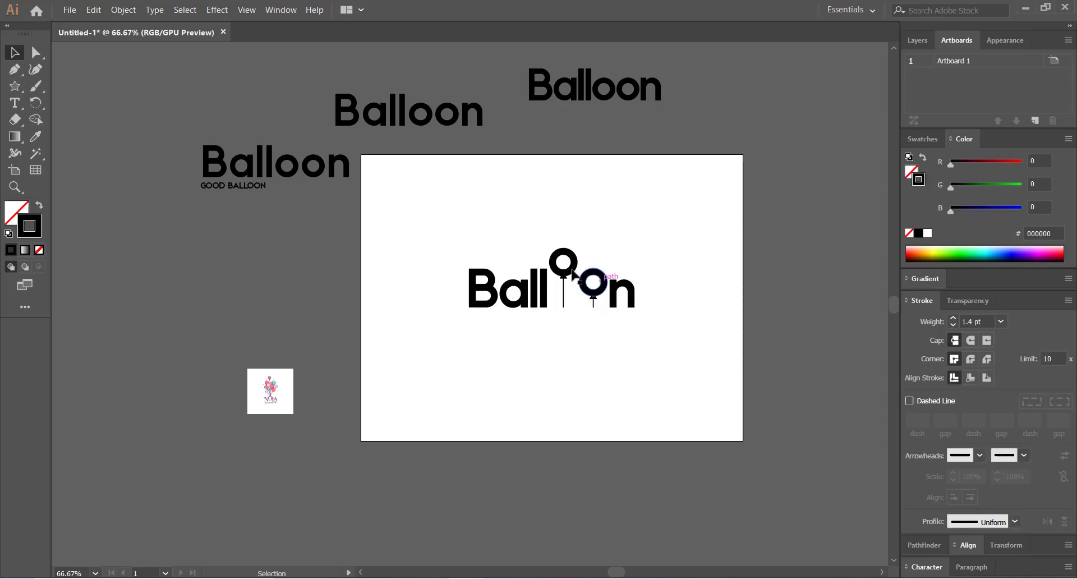
{"action": "left_click_drag", "start_coordinate": [423, 221], "coordinate": [687, 344]}
{"action": "left_click", "coordinate": [629, 360]}
{"action": "left_click", "coordinate": [924, 567]}
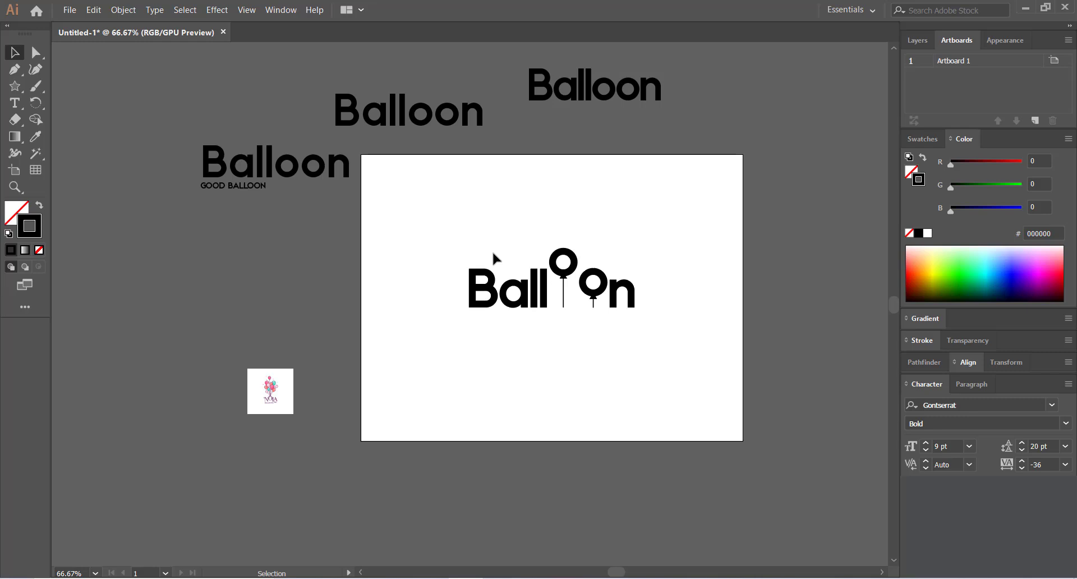
{"action": "left_click_drag", "start_coordinate": [426, 234], "coordinate": [653, 344]}
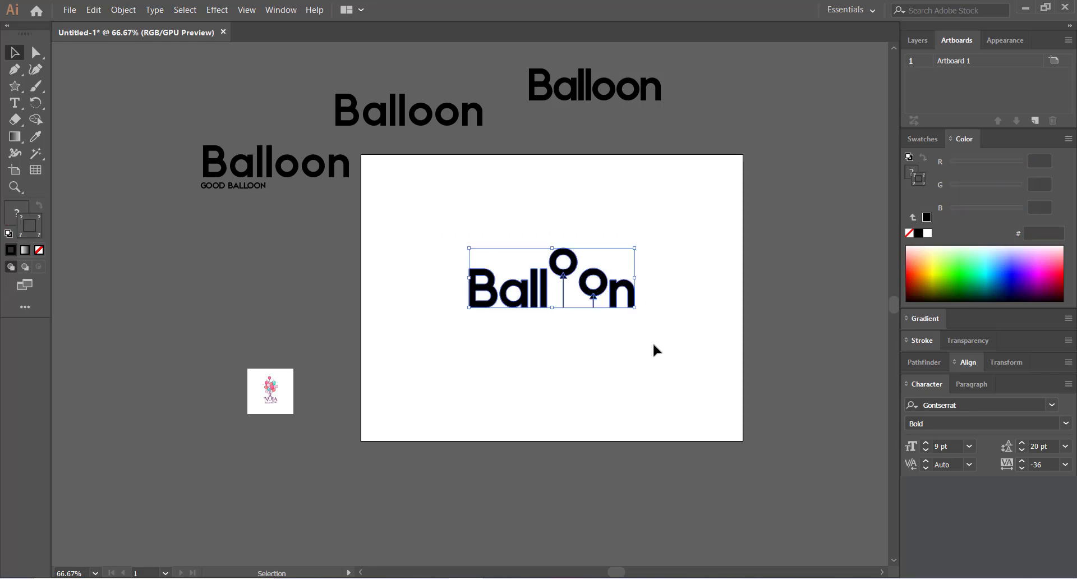
{"action": "left_click", "coordinate": [591, 343]}
{"action": "left_click_drag", "start_coordinate": [421, 211], "coordinate": [676, 362]}
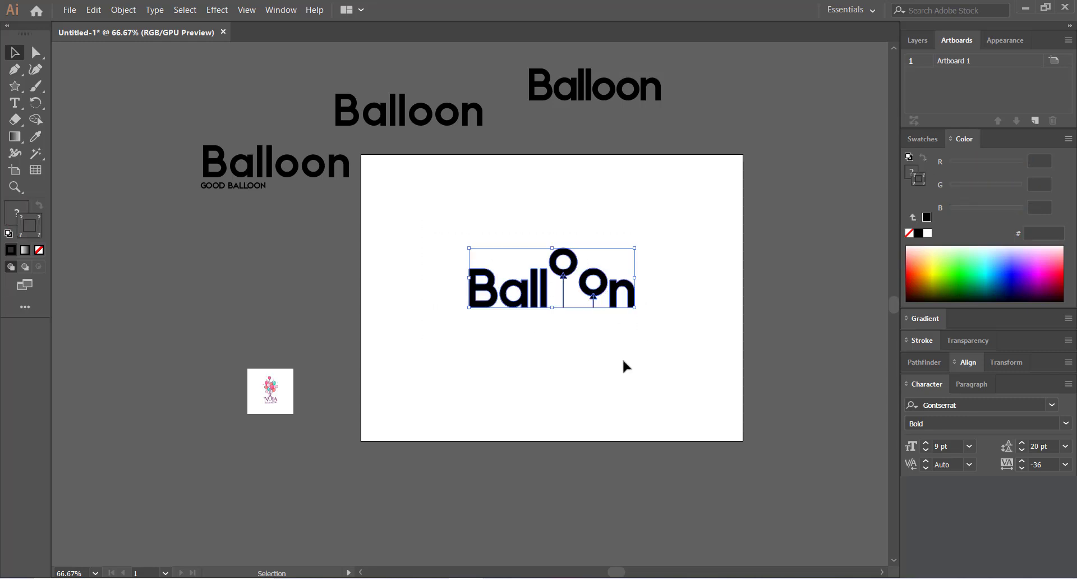
{"action": "left_click_drag", "start_coordinate": [536, 365], "coordinate": [563, 369]}
{"action": "key", "text": "ctrl+g"}
{"action": "left_click", "coordinate": [561, 369]}
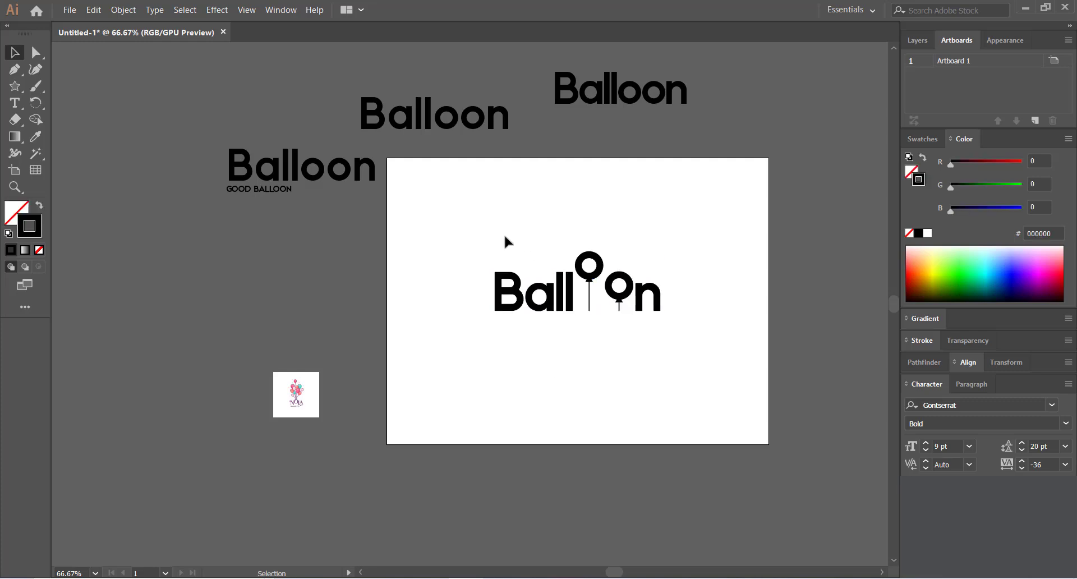
{"action": "left_click_drag", "start_coordinate": [472, 229], "coordinate": [707, 357]}
{"action": "left_click", "coordinate": [557, 387]}
- Move the tightly spaced Balloon text copy from above the artboard to below the balloon wordmark
{"action": "left_click", "coordinate": [435, 130]}
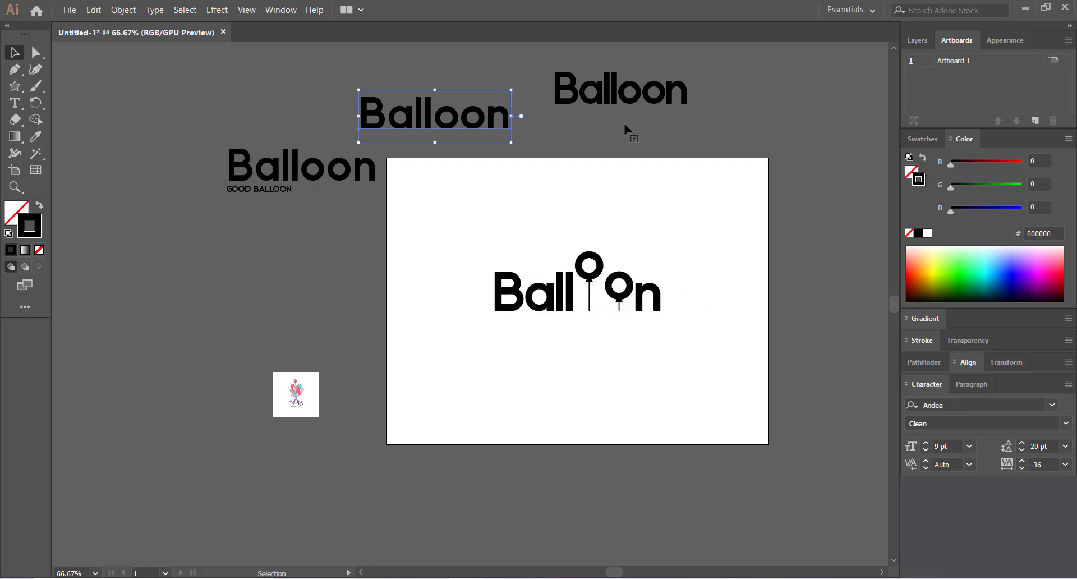
{"action": "left_click", "coordinate": [590, 104]}
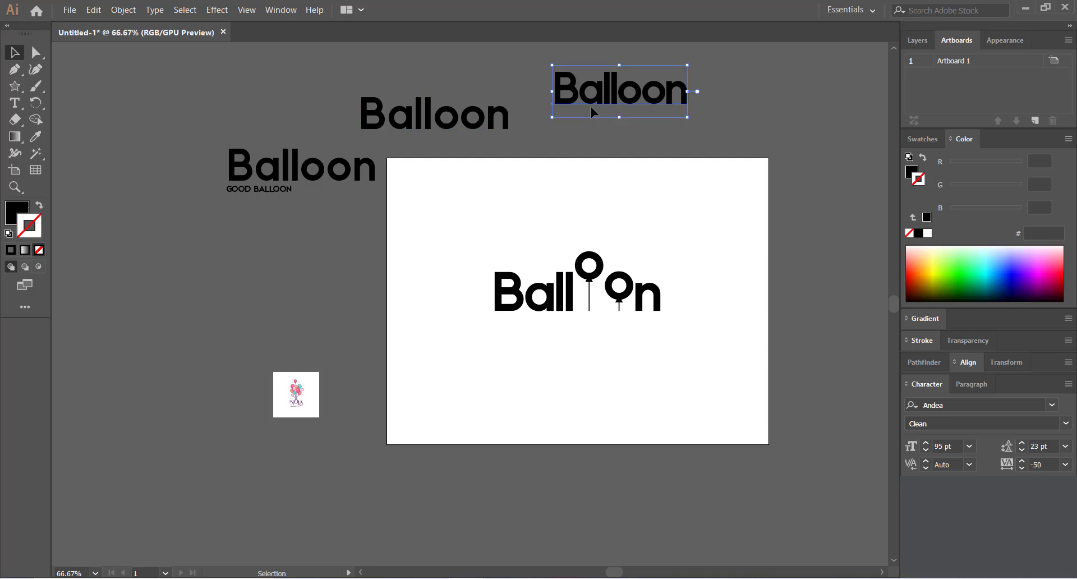
{"action": "left_click", "coordinate": [430, 127]}
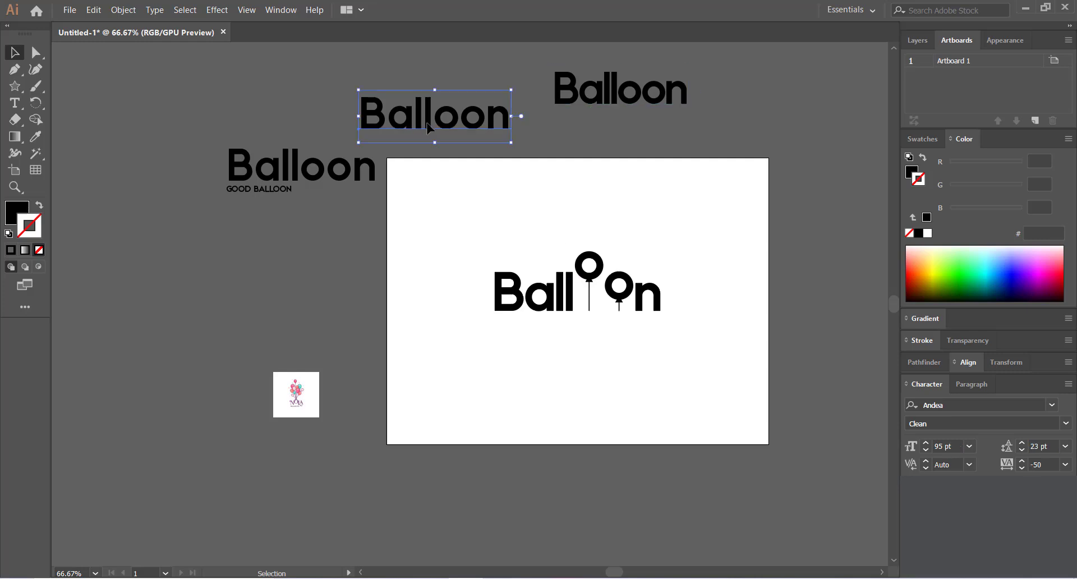
{"action": "left_click", "coordinate": [512, 237]}
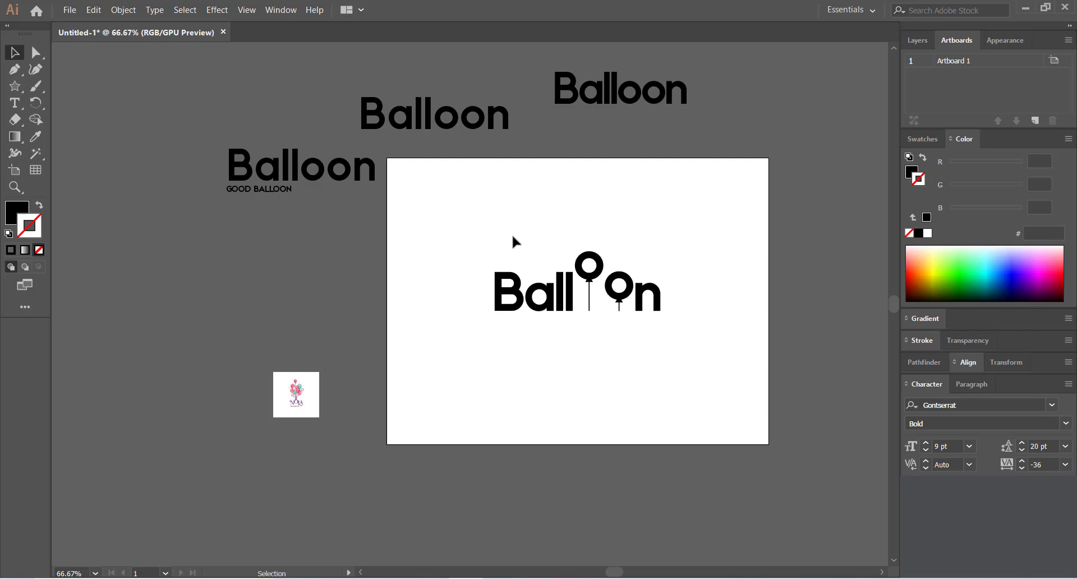
{"action": "left_click", "coordinate": [587, 263]}
{"action": "left_click", "coordinate": [544, 162]}
{"action": "left_click_drag", "start_coordinate": [621, 97], "coordinate": [667, 391]}
- Move the balloon wordmark to the artboard's left edge and place the plain Balloon text beside it
{"action": "left_click_drag", "start_coordinate": [458, 223], "coordinate": [662, 347]}
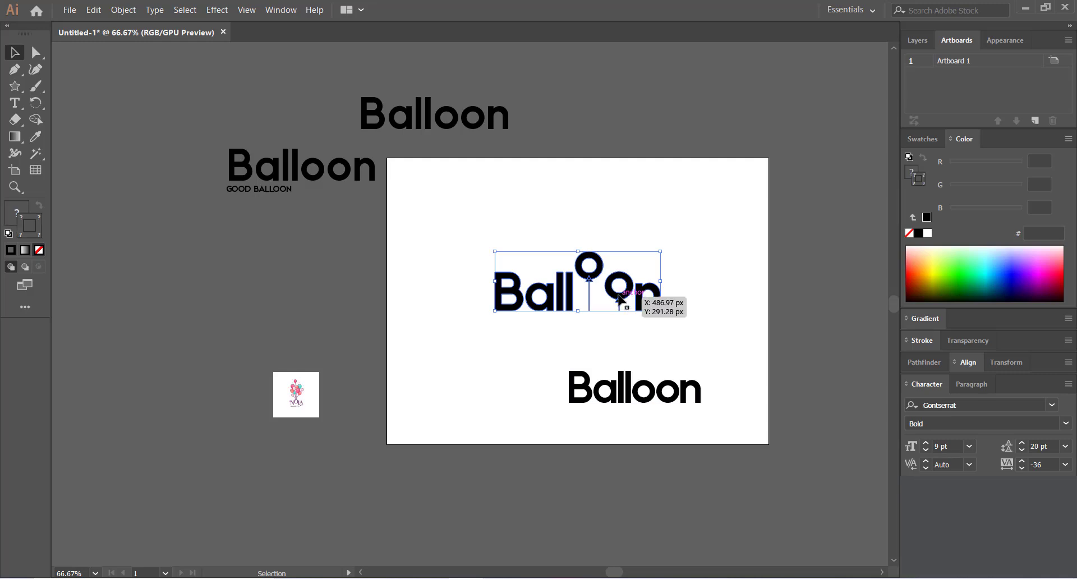
{"action": "left_click_drag", "start_coordinate": [618, 299], "coordinate": [516, 324]}
{"action": "left_click", "coordinate": [490, 241]}
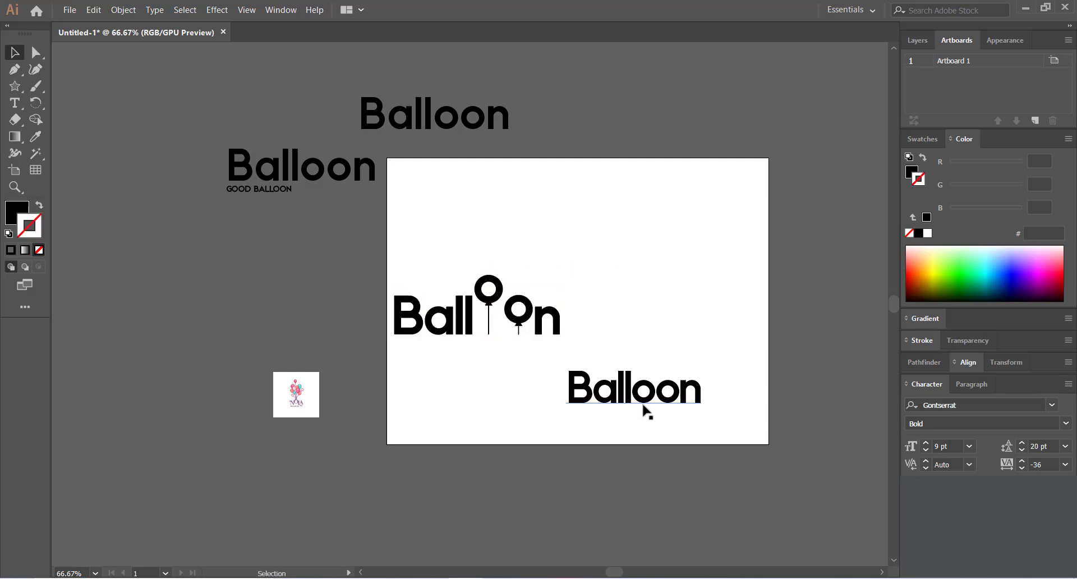
{"action": "left_click_drag", "start_coordinate": [645, 411], "coordinate": [672, 343]}
{"action": "left_click", "coordinate": [399, 250]}
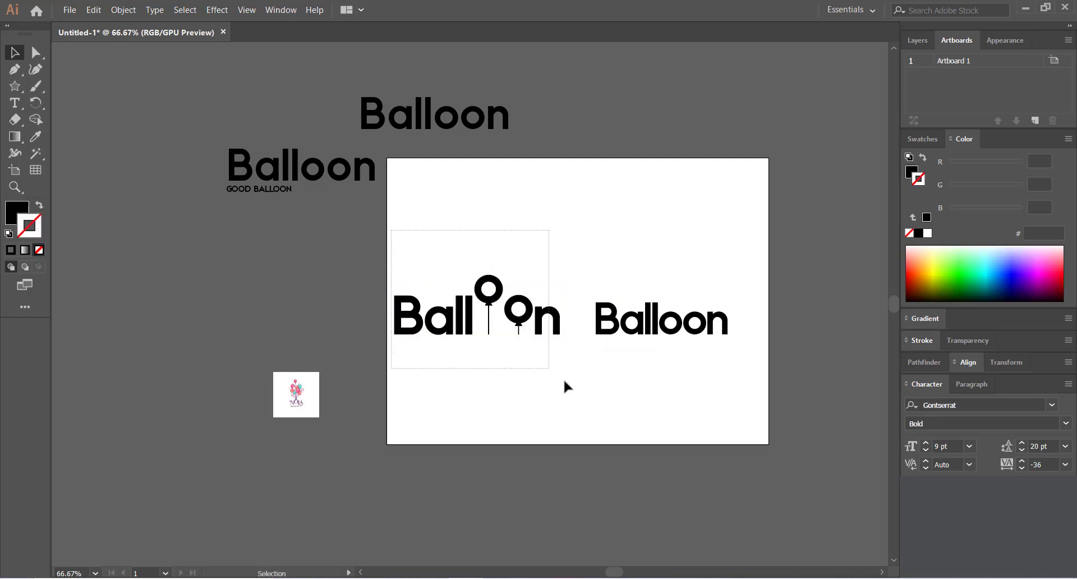
{"action": "left_click_drag", "start_coordinate": [563, 378], "coordinate": [565, 379]}
{"action": "left_click", "coordinate": [589, 398]}
- Try the Afterglow Regular font on the plain Balloon text
{"action": "left_click", "coordinate": [627, 338]}
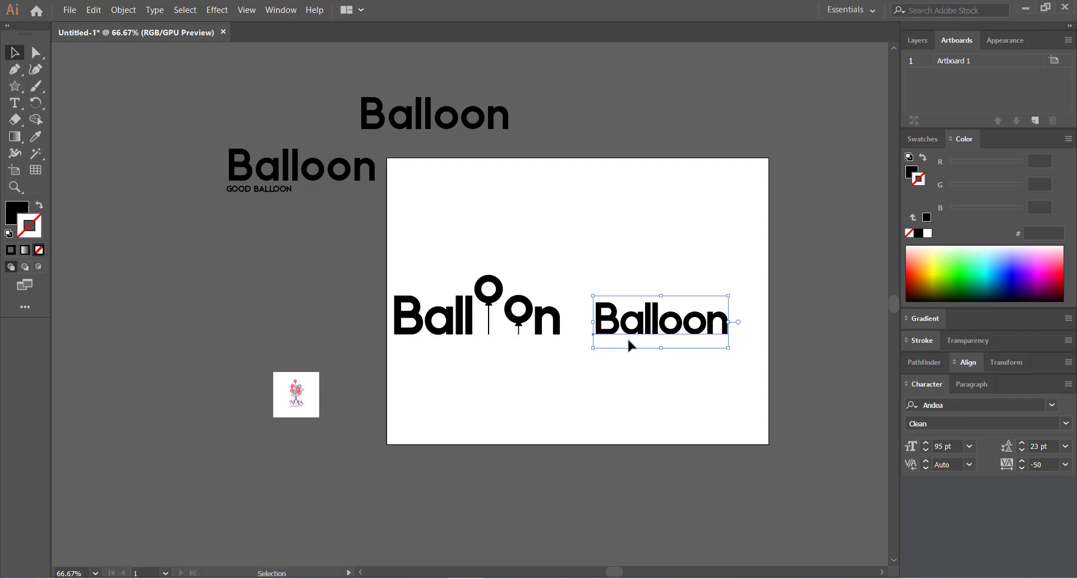
{"action": "left_click", "coordinate": [1051, 405]}
{"action": "left_click", "coordinate": [1053, 407]}
{"action": "left_click", "coordinate": [937, 365]}
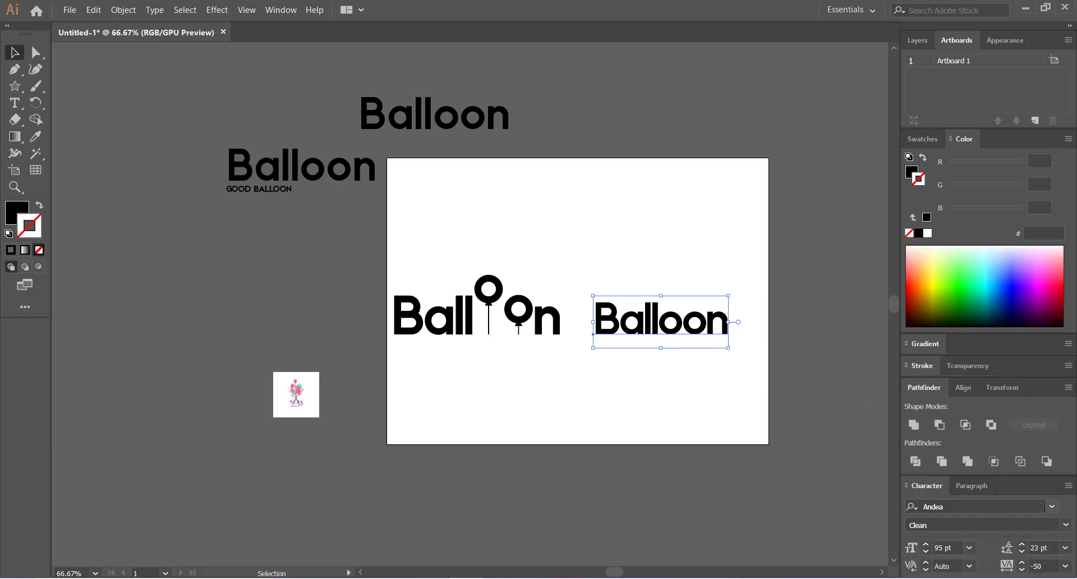
{"action": "left_click", "coordinate": [1053, 507]}
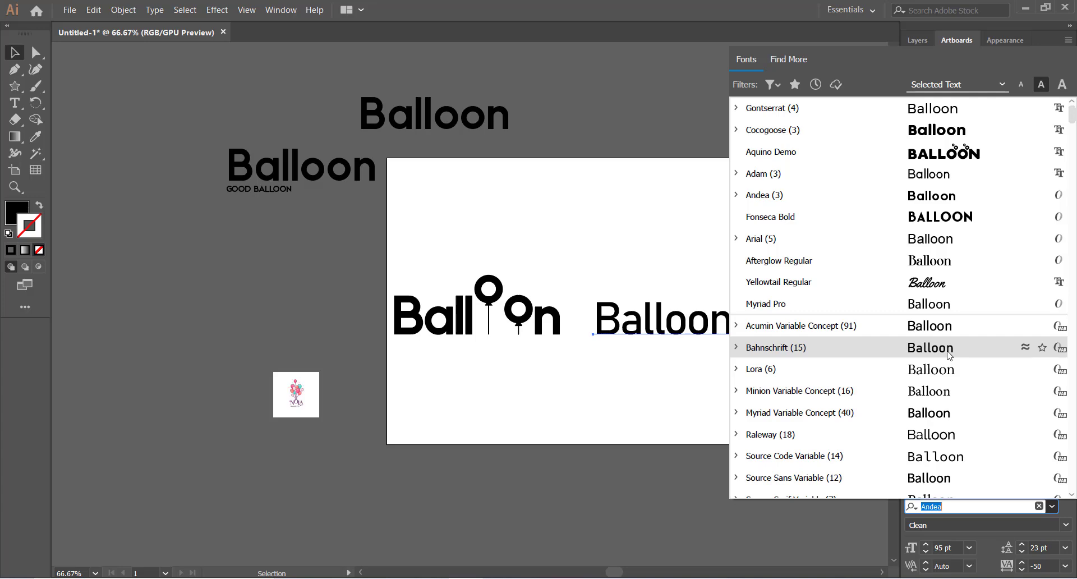
{"action": "left_click", "coordinate": [930, 260]}
{"action": "left_click", "coordinate": [682, 427]}
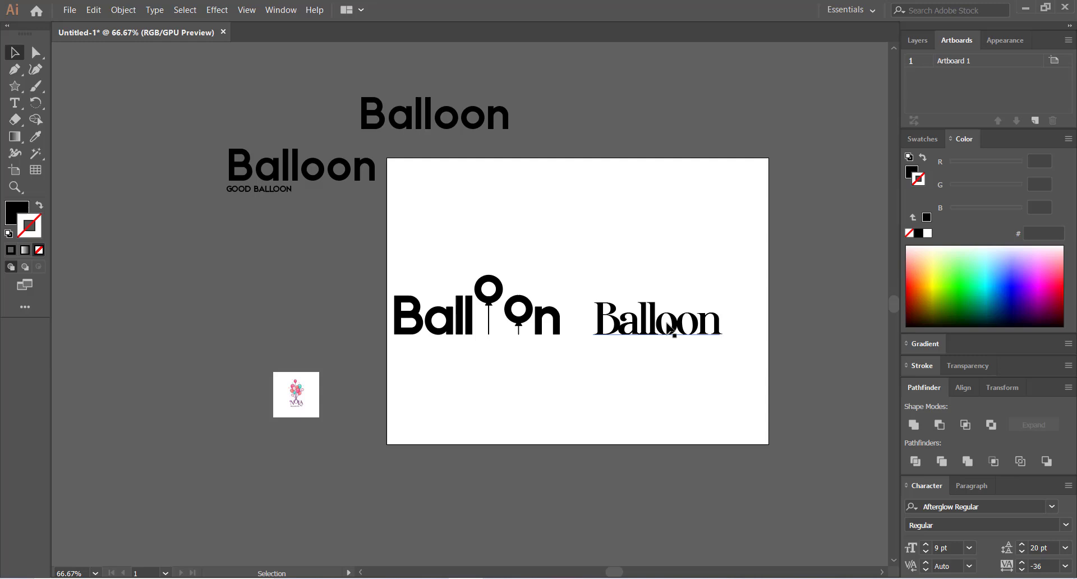
- Try the Aldo SemiBold font on the plain Balloon text
{"action": "left_click", "coordinate": [669, 329]}
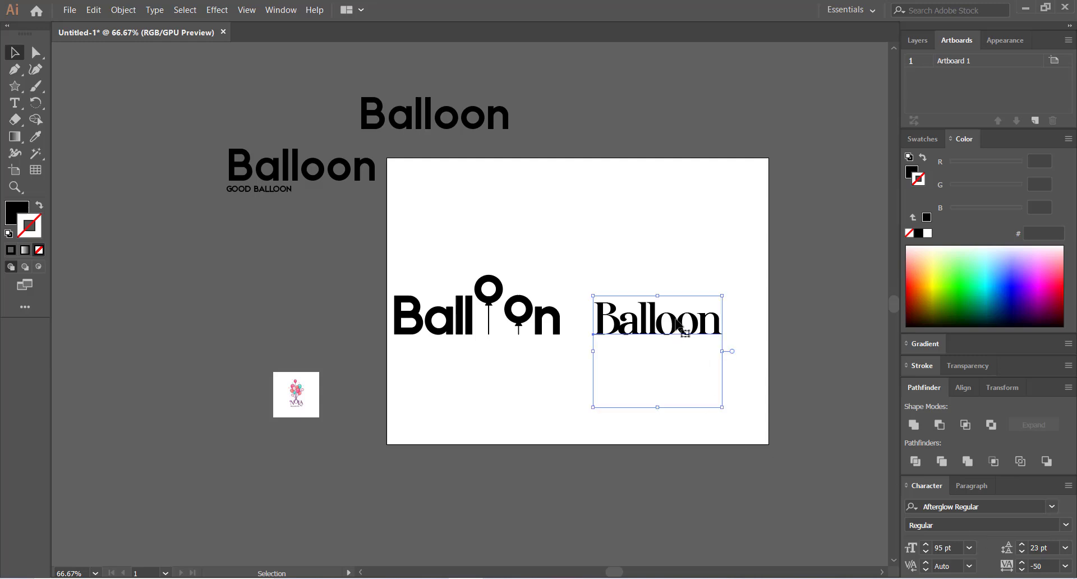
{"action": "left_click", "coordinate": [311, 396]}
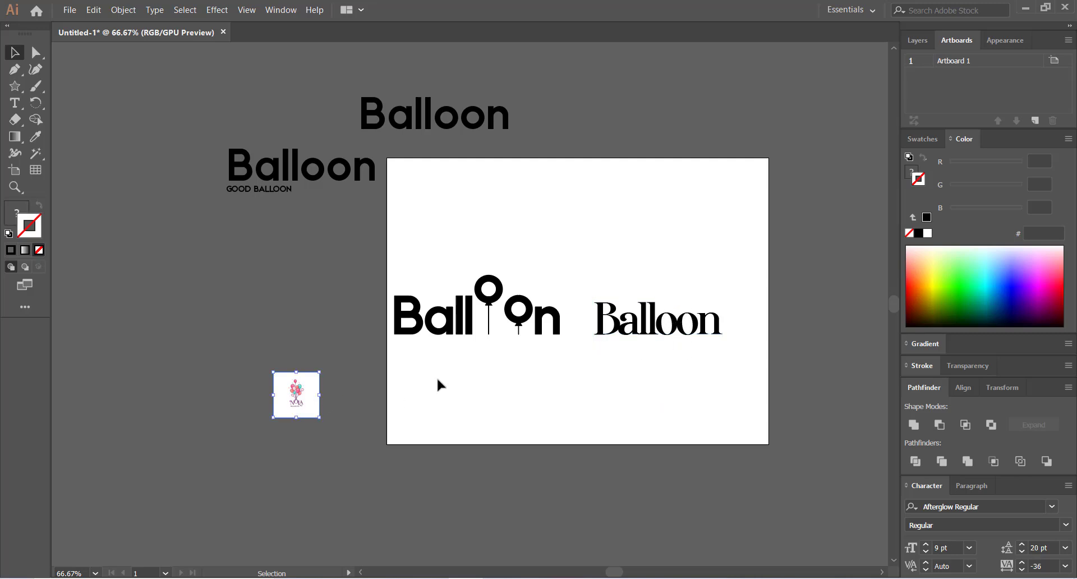
{"action": "left_click", "coordinate": [445, 379]}
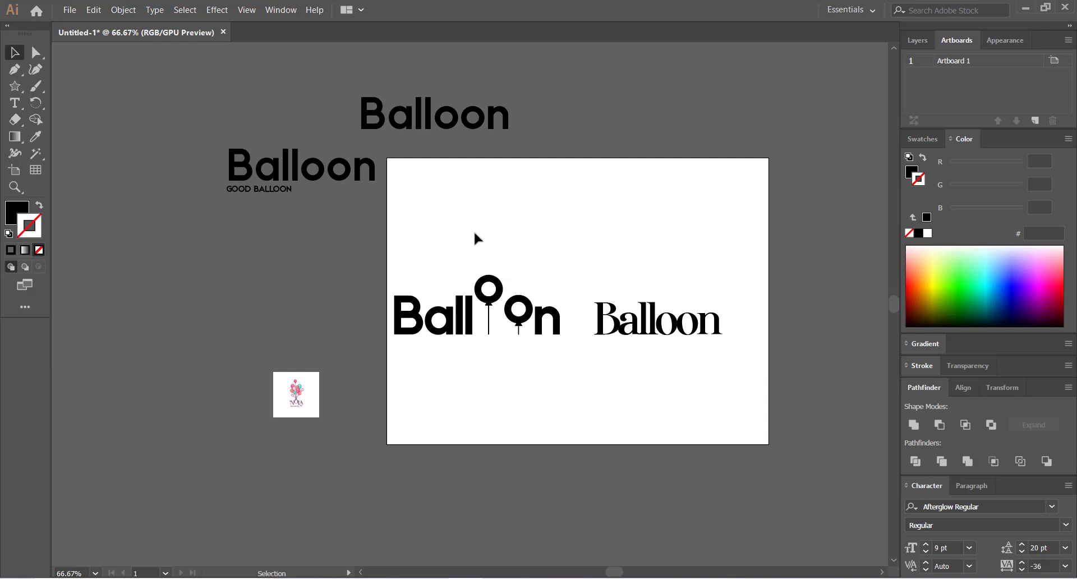
{"action": "left_click", "coordinate": [655, 328]}
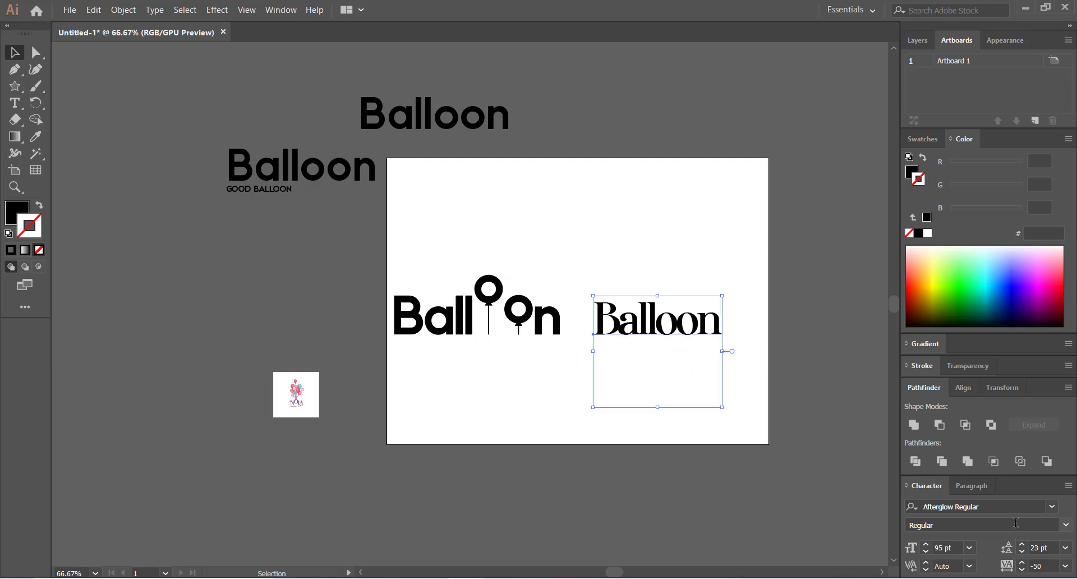
{"action": "left_click", "coordinate": [1049, 506]}
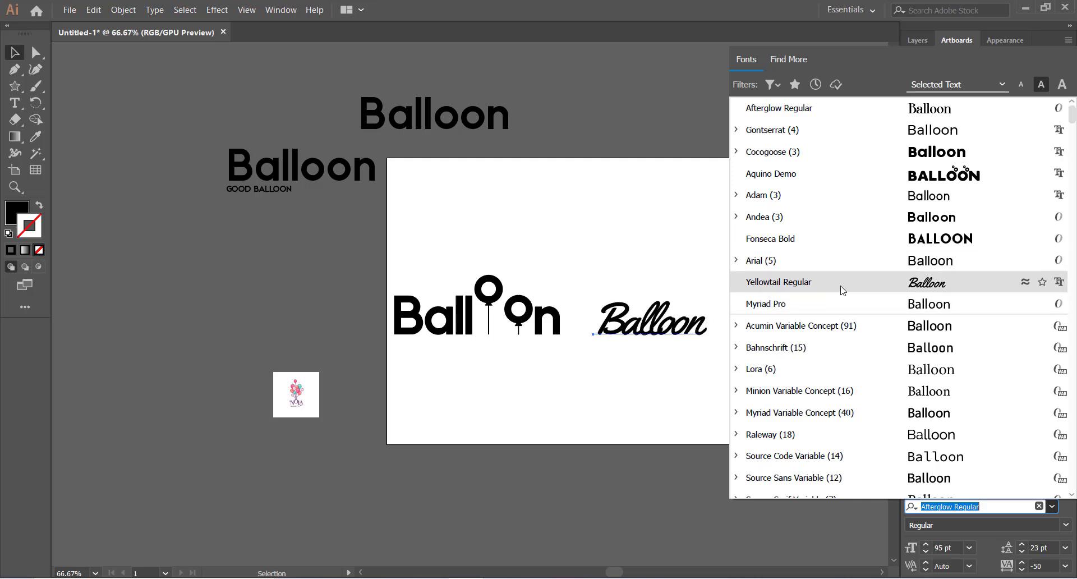
{"action": "scroll", "coordinate": [841, 290], "scroll_direction": "down", "scroll_amount": 7}
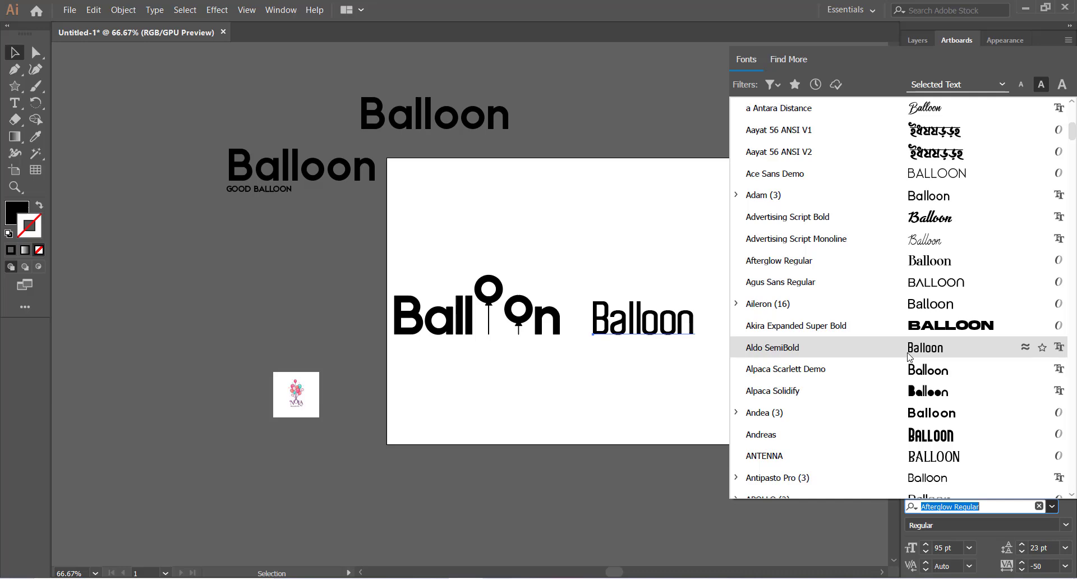
{"action": "left_click", "coordinate": [908, 355]}
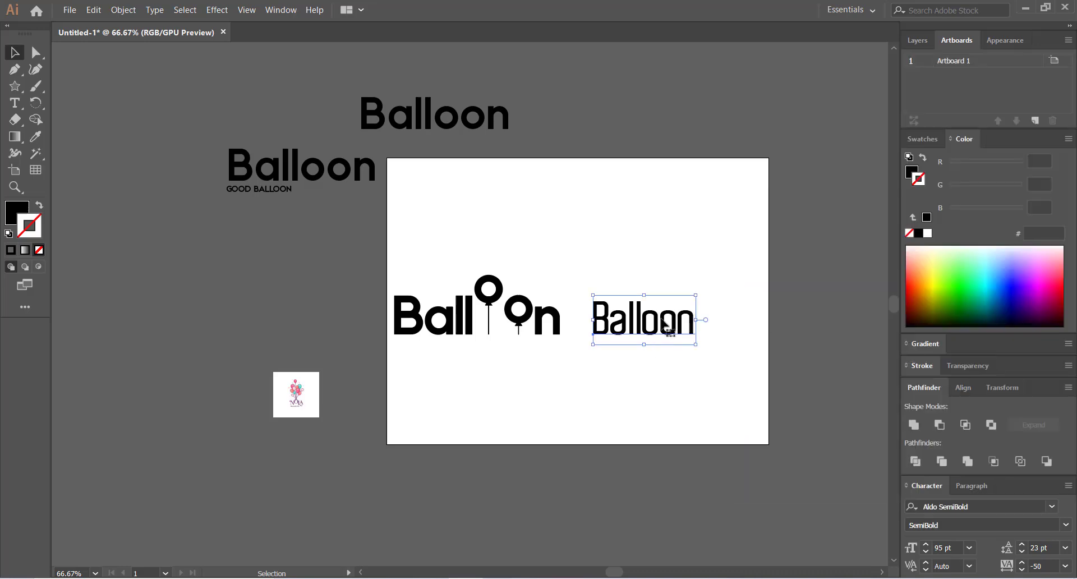
- Set the plain Balloon text in the Agus Sans Regular font
{"action": "left_click", "coordinate": [1052, 507]}
{"action": "scroll", "coordinate": [979, 378], "scroll_direction": "down", "scroll_amount": 3}
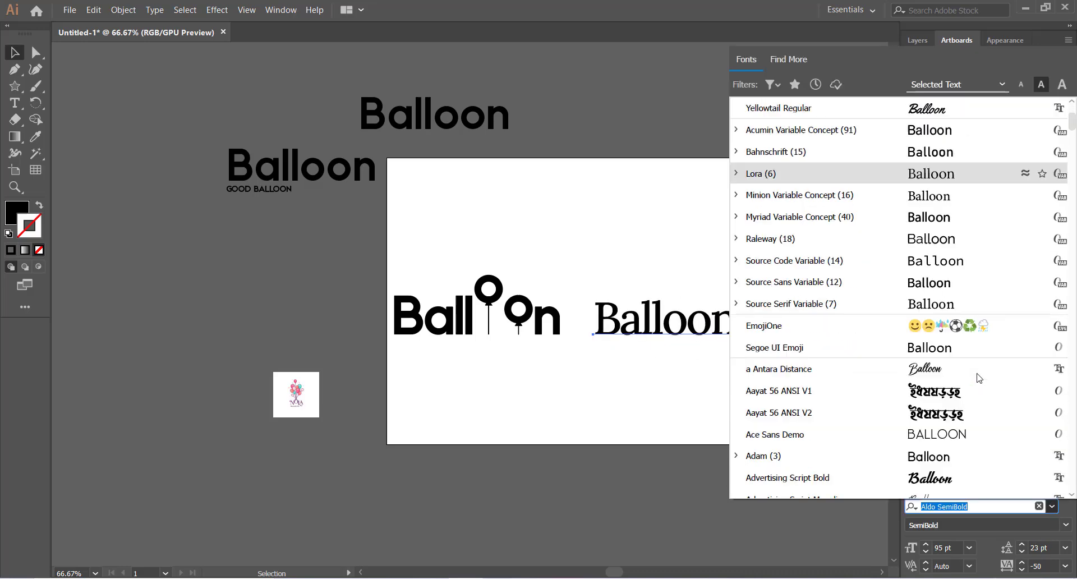
{"action": "scroll", "coordinate": [979, 378], "scroll_direction": "down", "scroll_amount": 1}
{"action": "scroll", "coordinate": [948, 376], "scroll_direction": "down", "scroll_amount": 1}
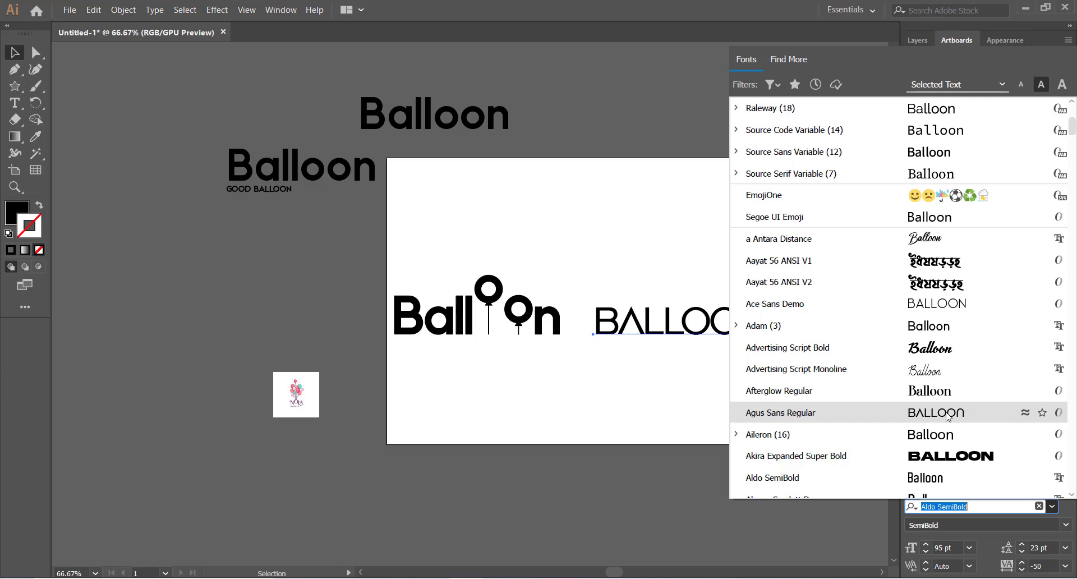
{"action": "left_click", "coordinate": [947, 415]}
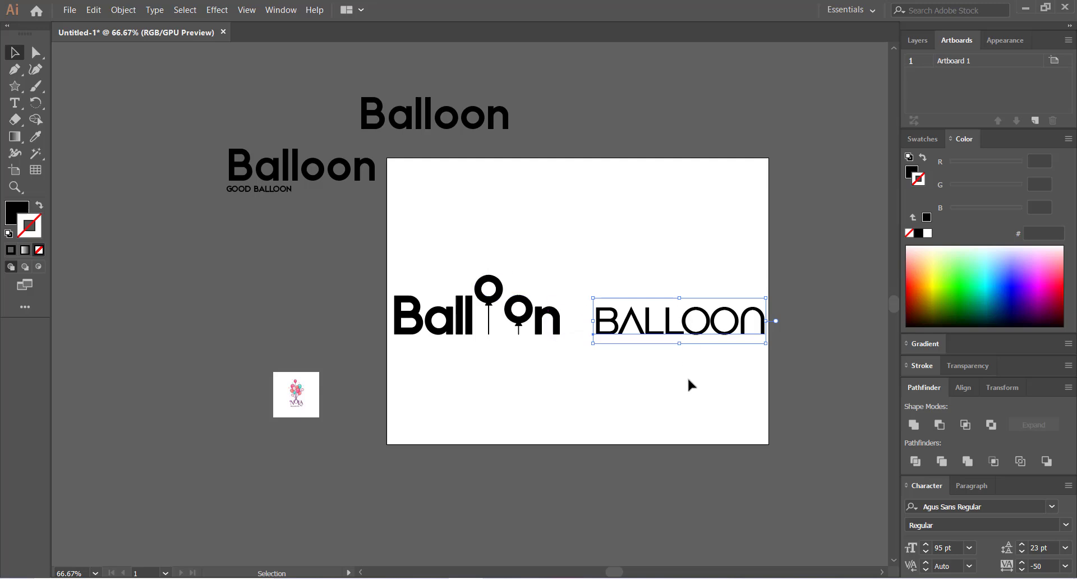
- Convert the Agus Sans BALLOON text to outlines
{"action": "left_click", "coordinate": [690, 385]}
{"action": "left_click", "coordinate": [697, 336]}
{"action": "right_click", "coordinate": [697, 336]}
{"action": "left_click", "coordinate": [689, 415]}
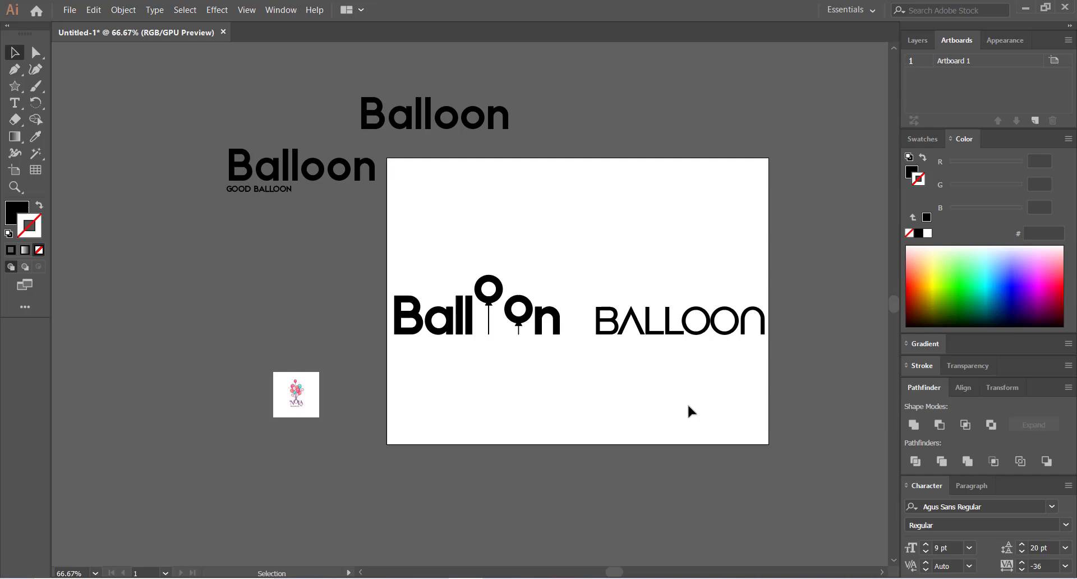
- Move the balloon wordmark to the artboard's upper middle and centre the outlined BALLOON word well below it
{"action": "key", "text": "ctrl+plus"}
{"action": "left_click_drag", "start_coordinate": [668, 411], "coordinate": [575, 442]}
{"action": "left_click_drag", "start_coordinate": [216, 250], "coordinate": [518, 402]}
{"action": "left_click_drag", "start_coordinate": [478, 330], "coordinate": [596, 215]}
{"action": "left_click_drag", "start_coordinate": [536, 293], "coordinate": [803, 452]}
{"action": "left_click_drag", "start_coordinate": [728, 385], "coordinate": [595, 416]}
- Ungroup the outlined BALLOON word into separate letters and select its first O
{"action": "right_click", "coordinate": [595, 416]}
{"action": "left_click", "coordinate": [640, 320]}
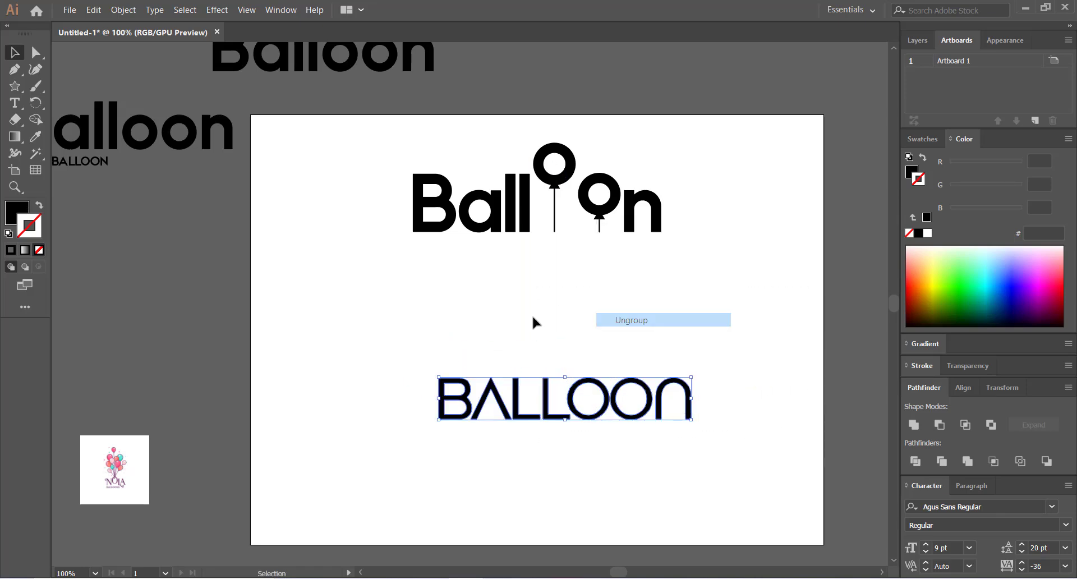
{"action": "left_click", "coordinate": [595, 383]}
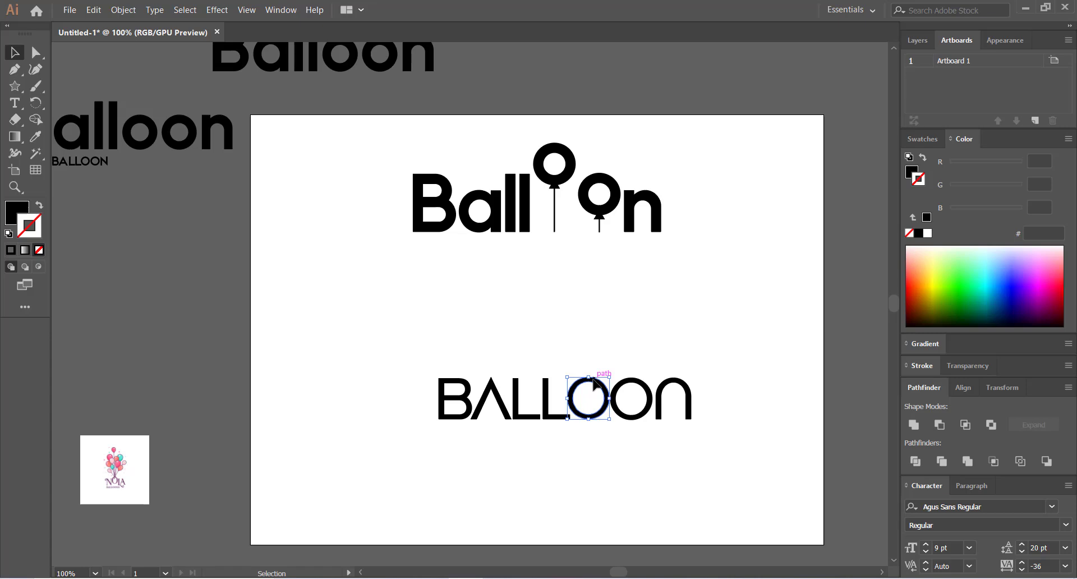
- Raise the first O of the lower BALLOON word until it floats above the other letters
{"action": "key", "text": "shift+Up"}
{"action": "key", "text": "shift+Up"}
{"action": "key", "text": "shift+Up"}
{"action": "key", "text": "shift+Up"}
{"action": "key", "text": "shift+Up"}
{"action": "key", "text": "shift+Up"}
{"action": "key", "text": "shift+Up"}
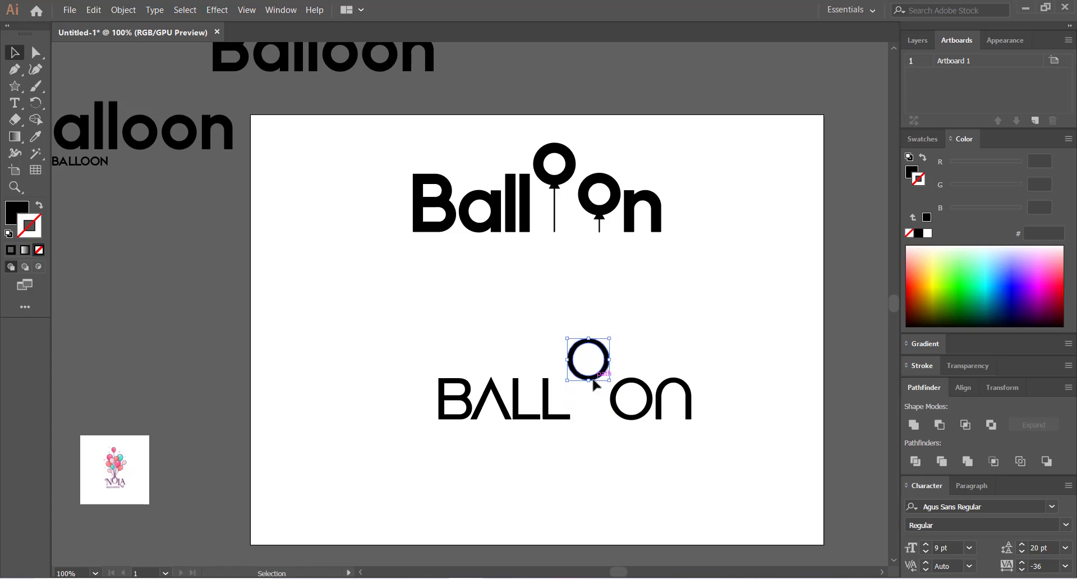
{"action": "key", "text": "shift+Up"}
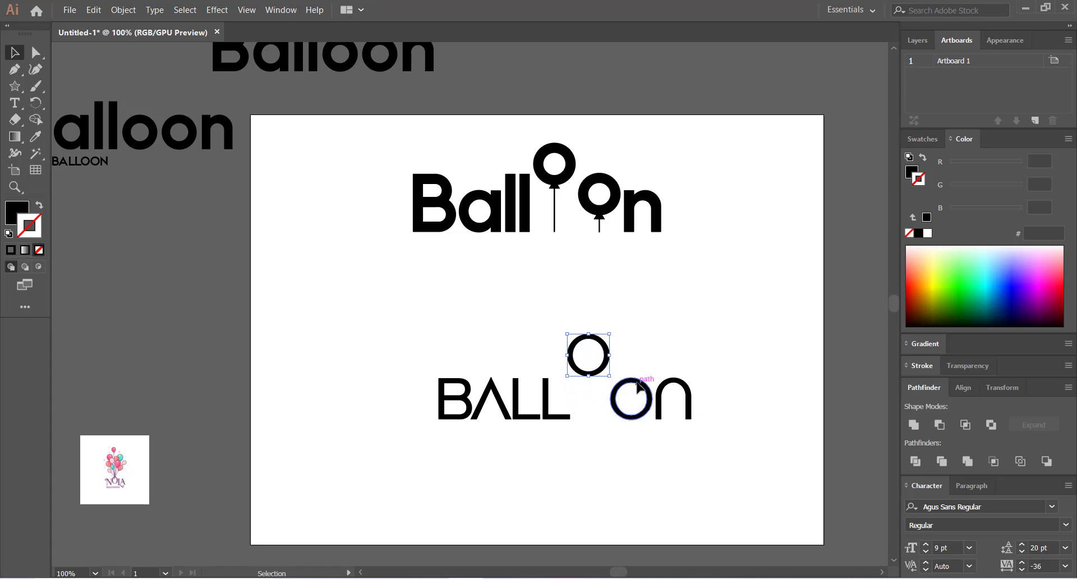
- Raise the second O to a lower height than the first, and nudge both O's slightly higher together
{"action": "left_click", "coordinate": [636, 382]}
{"action": "key", "text": "shift+Up"}
{"action": "key", "text": "shift+Up"}
{"action": "key", "text": "shift+Up"}
{"action": "left_click", "coordinate": [576, 311]}
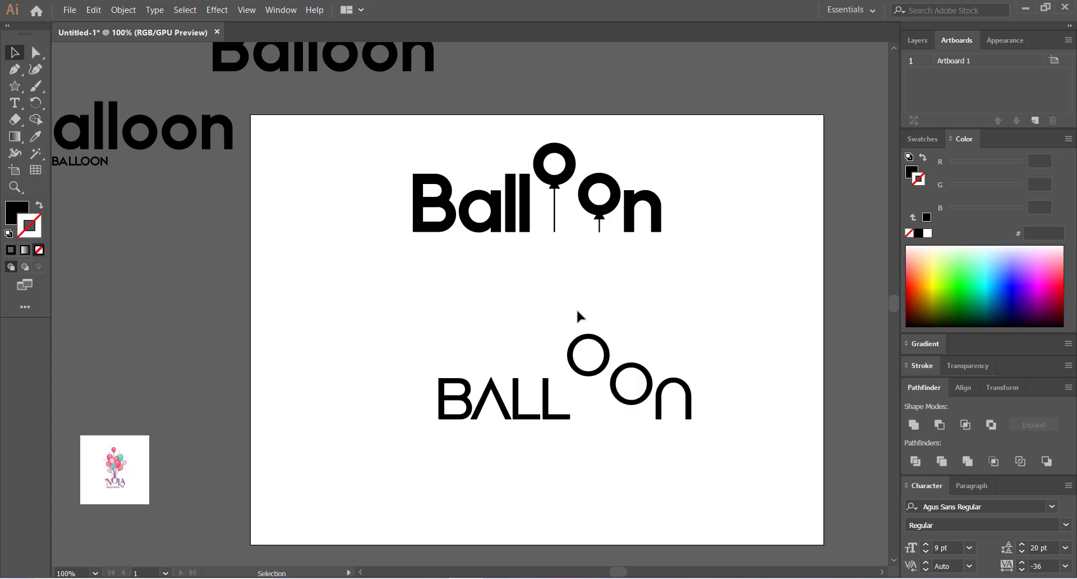
{"action": "left_click_drag", "start_coordinate": [606, 330], "coordinate": [639, 371]}
{"action": "key", "text": "shift+Up"}
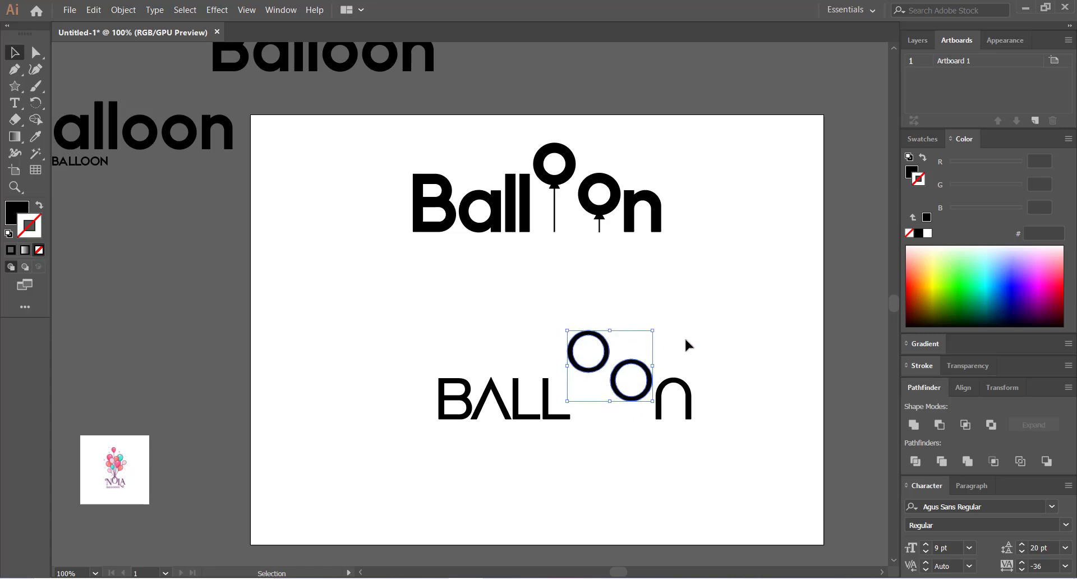
{"action": "left_click", "coordinate": [684, 338]}
- Ungroup the upper Balloon wordmark into separate pieces
{"action": "left_click", "coordinate": [554, 180]}
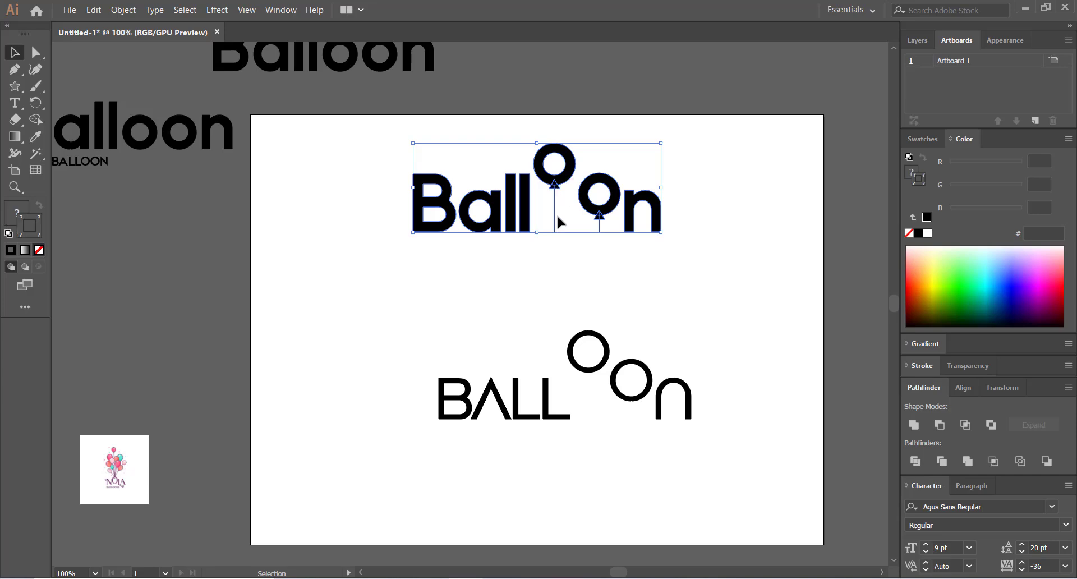
{"action": "right_click", "coordinate": [559, 217]}
{"action": "left_click", "coordinate": [595, 319]}
{"action": "left_click", "coordinate": [511, 303]}
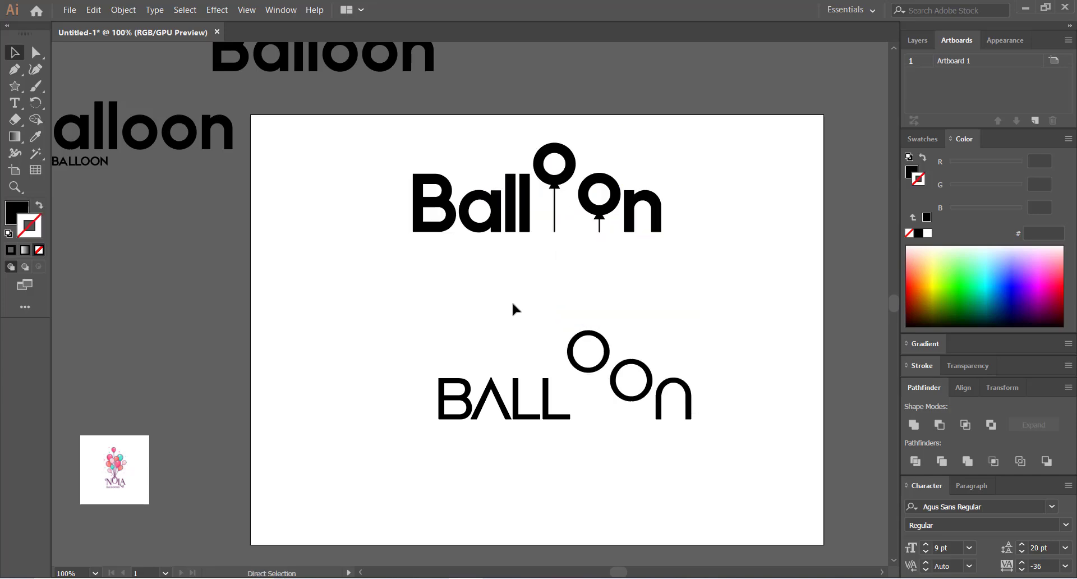
- Copy both balloon knots and strings from the upper wordmark beneath the two raised O's of the lower wordmark
{"action": "key", "text": "ctrl+plus"}
{"action": "key", "text": "ctrl+plus"}
{"action": "left_click_drag", "start_coordinate": [537, 305], "coordinate": [475, 472]}
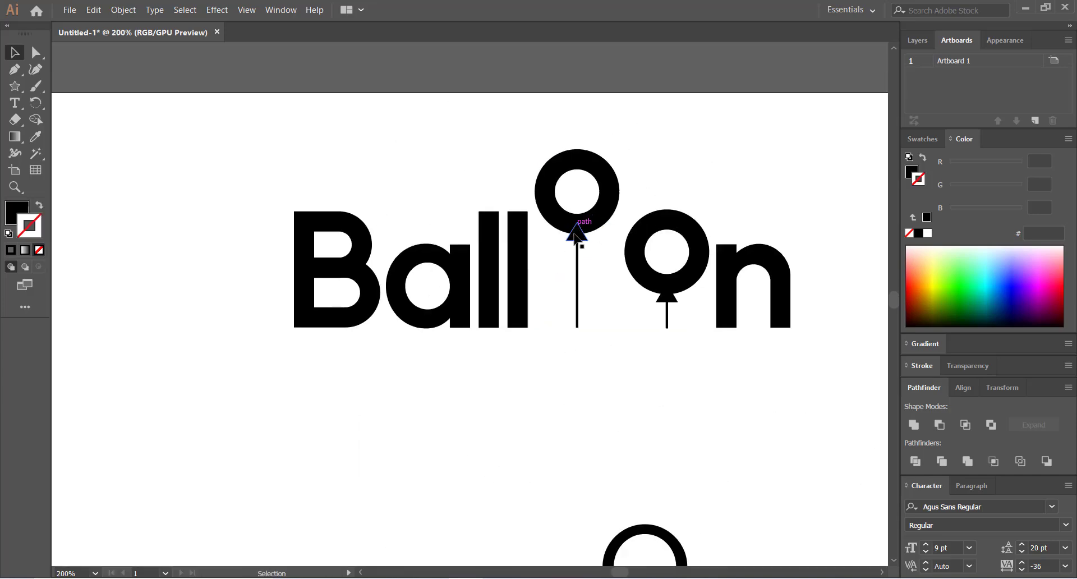
{"action": "left_click", "coordinate": [577, 231]}
{"action": "left_click", "coordinate": [577, 275], "text": "shift"}
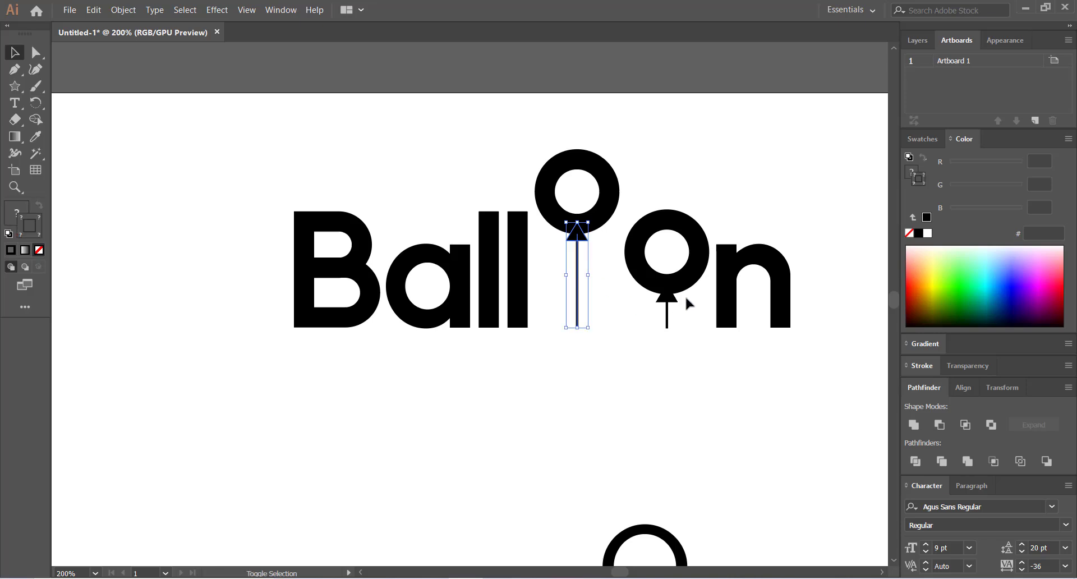
{"action": "left_click", "coordinate": [668, 295], "text": "shift"}
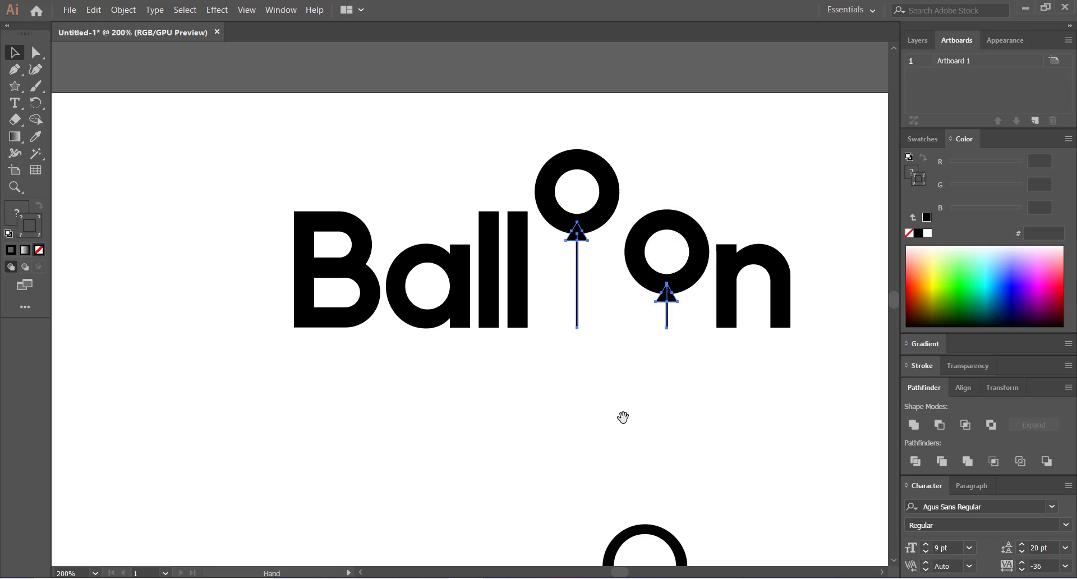
{"action": "left_click_drag", "start_coordinate": [620, 416], "coordinate": [532, 229]}
{"action": "left_click_drag", "start_coordinate": [581, 132], "coordinate": [648, 508]}
{"action": "left_click", "coordinate": [503, 520]}
{"action": "left_click_drag", "start_coordinate": [538, 553], "coordinate": [543, 420]}
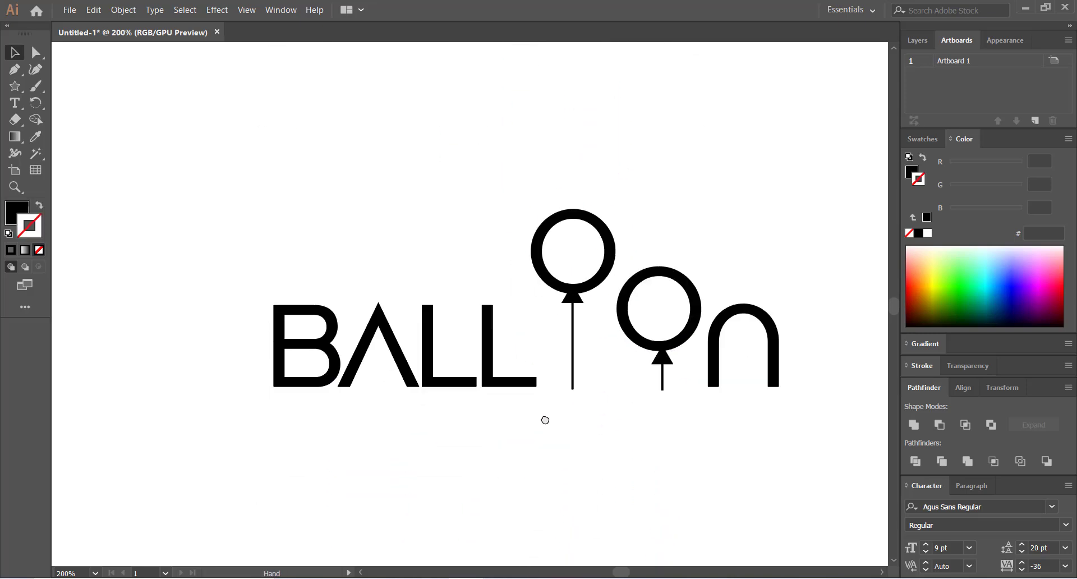
- Shrink the triangular knot under the lower wordmark's first O, keeping it attached to the ring and string
{"action": "key", "text": "ctrl+minus"}
{"action": "key", "text": "ctrl+minus"}
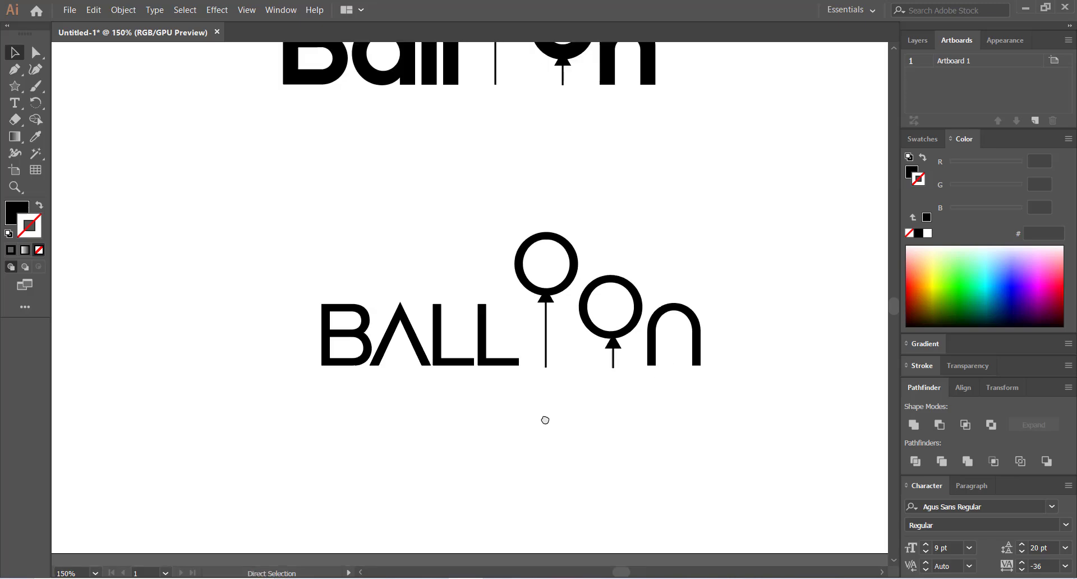
{"action": "left_click_drag", "start_coordinate": [568, 437], "coordinate": [611, 489]}
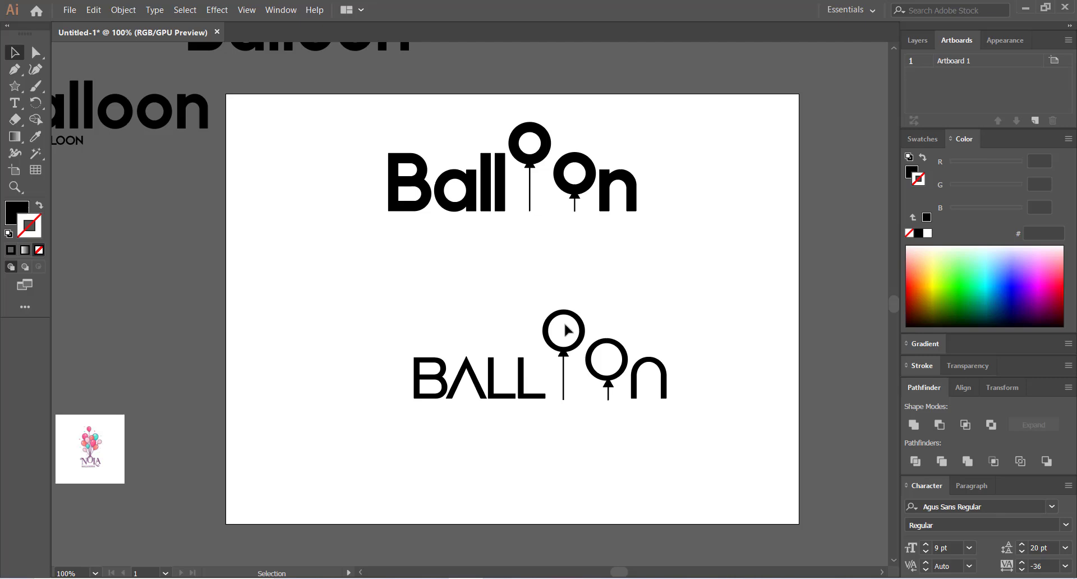
{"action": "key", "text": "a"}
{"action": "scroll", "coordinate": [559, 354], "scroll_direction": "up", "scroll_amount": 4}
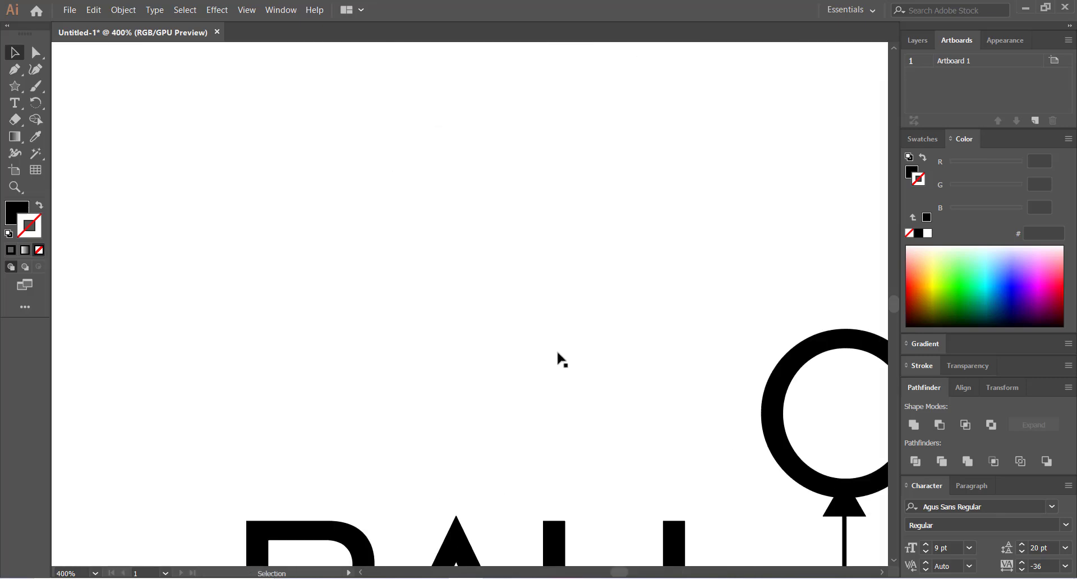
{"action": "left_click", "coordinate": [609, 369]}
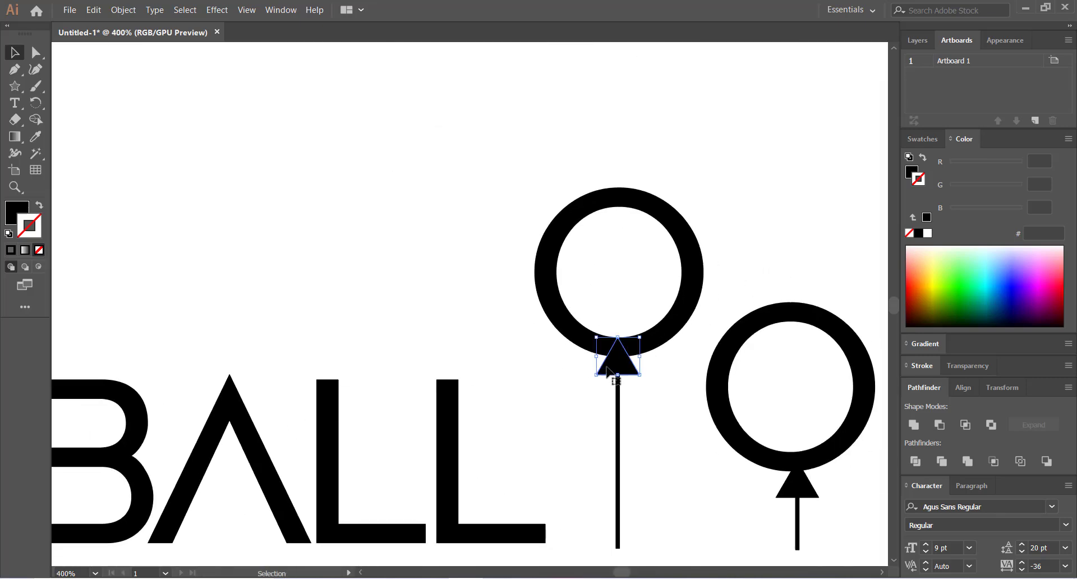
{"action": "left_click_drag", "start_coordinate": [598, 355], "coordinate": [622, 365]}
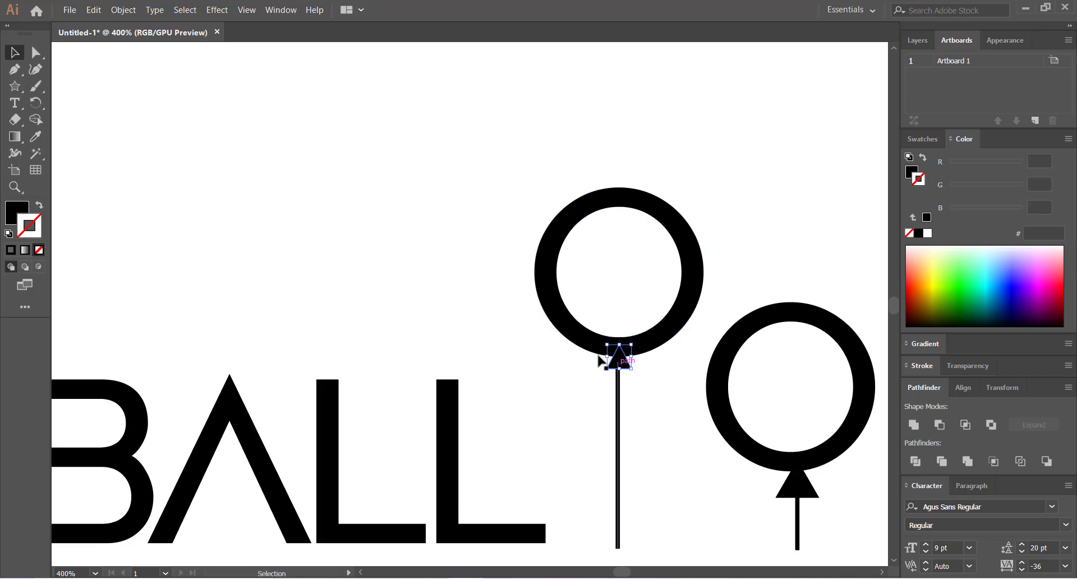
{"action": "left_click", "coordinate": [557, 379]}
- Set the stroke weight of the first balloon's string to 1 pt
{"action": "mouse_move", "coordinate": [557, 374]}
{"action": "left_mouse_down"}
{"action": "mouse_move", "coordinate": [520, 291]}
{"action": "mouse_move", "coordinate": [571, 278]}
{"action": "left_mouse_up"}
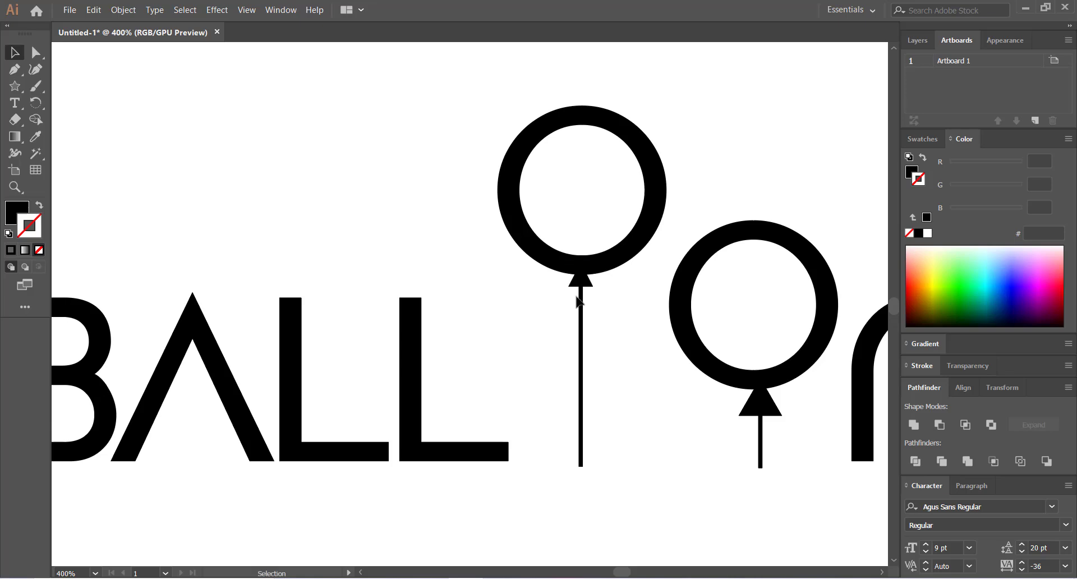
{"action": "left_click", "coordinate": [581, 297]}
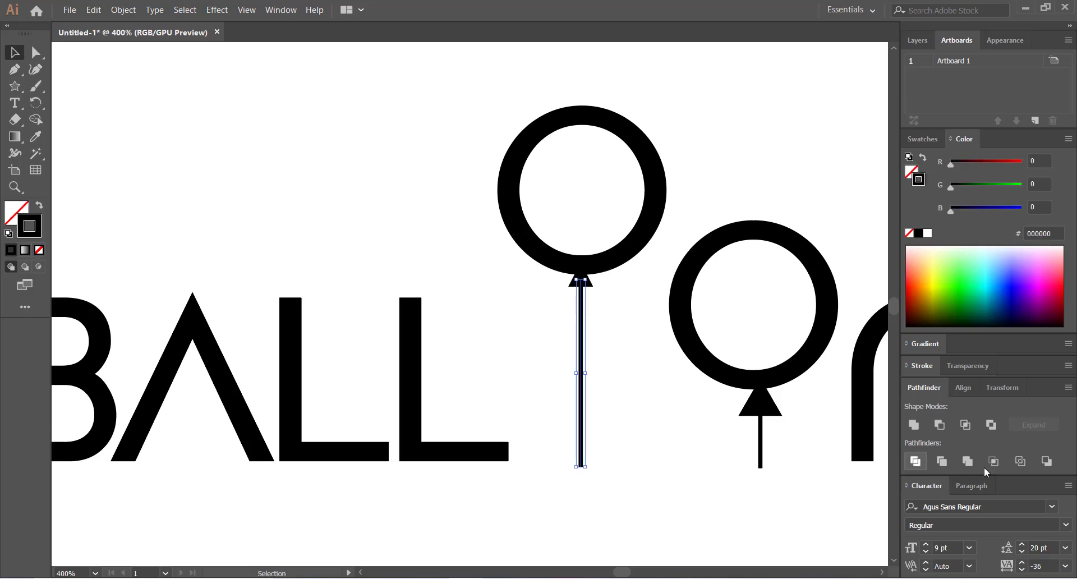
{"action": "left_click", "coordinate": [921, 366]}
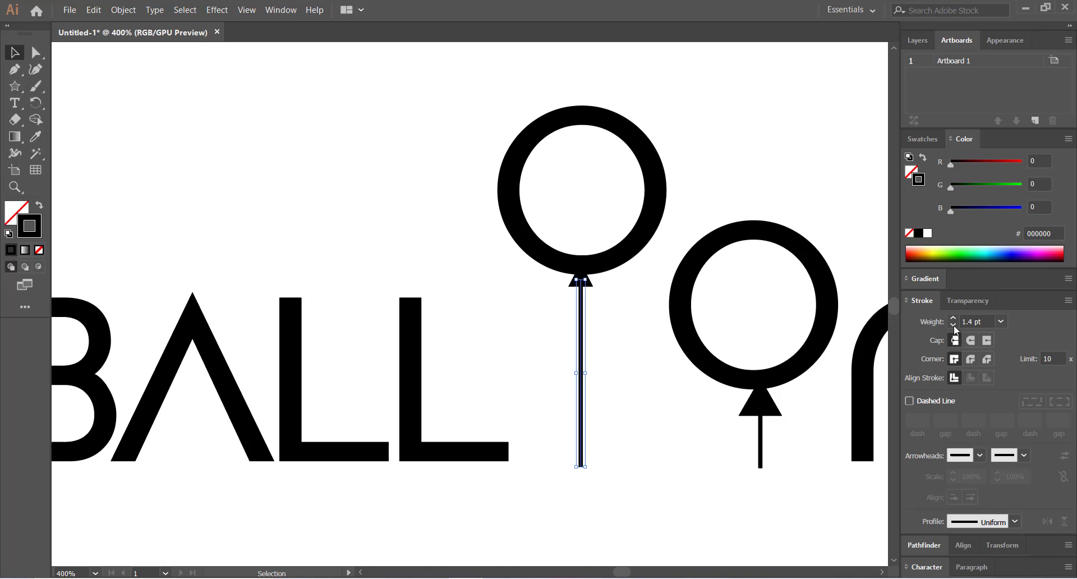
{"action": "left_click", "coordinate": [953, 325]}
{"action": "left_click", "coordinate": [429, 362]}
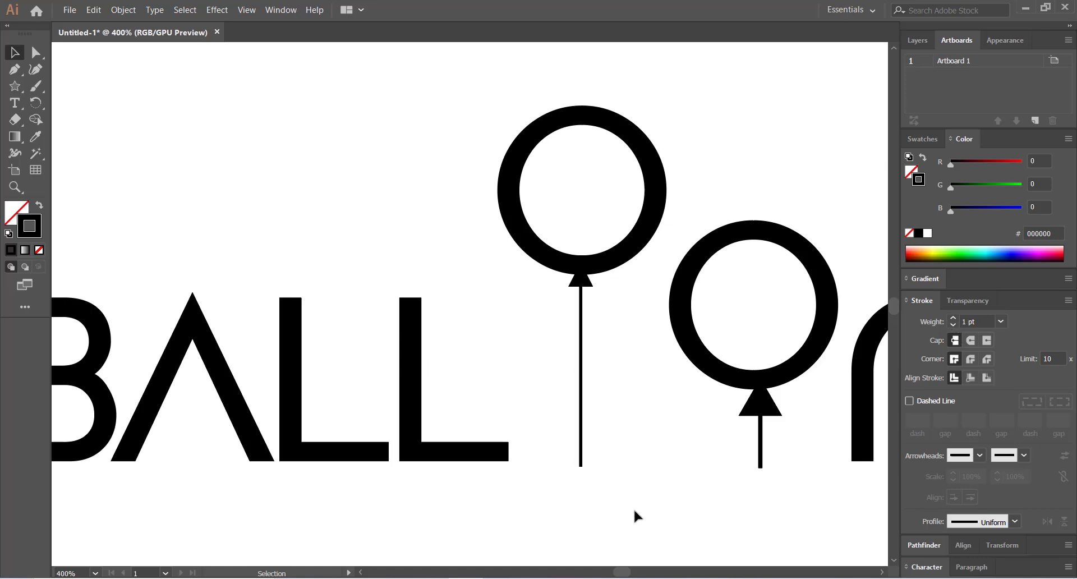
- Replace the second balloon's knot and string with a copy of the first balloon's, centred under the second O
{"action": "left_click", "coordinate": [762, 457]}
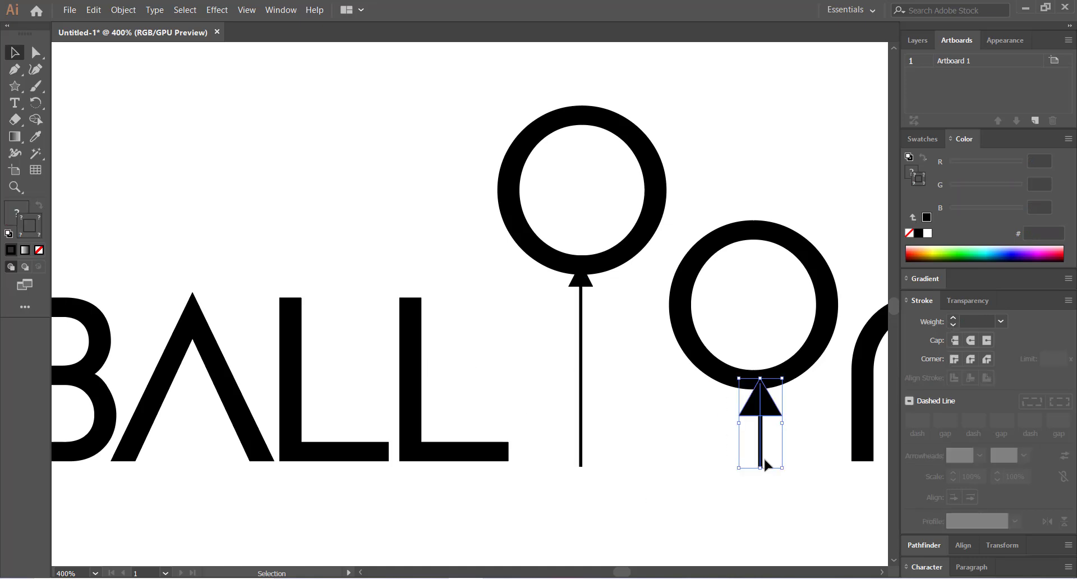
{"action": "key", "text": "Delete"}
{"action": "left_click", "coordinate": [579, 282]}
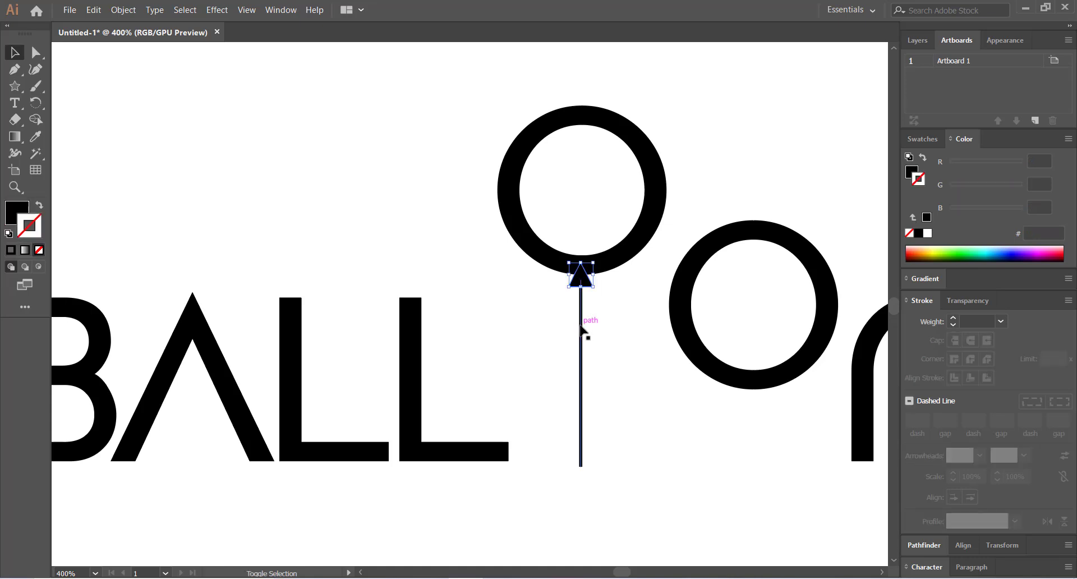
{"action": "left_click", "coordinate": [582, 330], "text": "shift"}
{"action": "left_click_drag", "start_coordinate": [581, 329], "coordinate": [762, 437]}
{"action": "left_click_drag", "start_coordinate": [755, 439], "coordinate": [754, 441]}
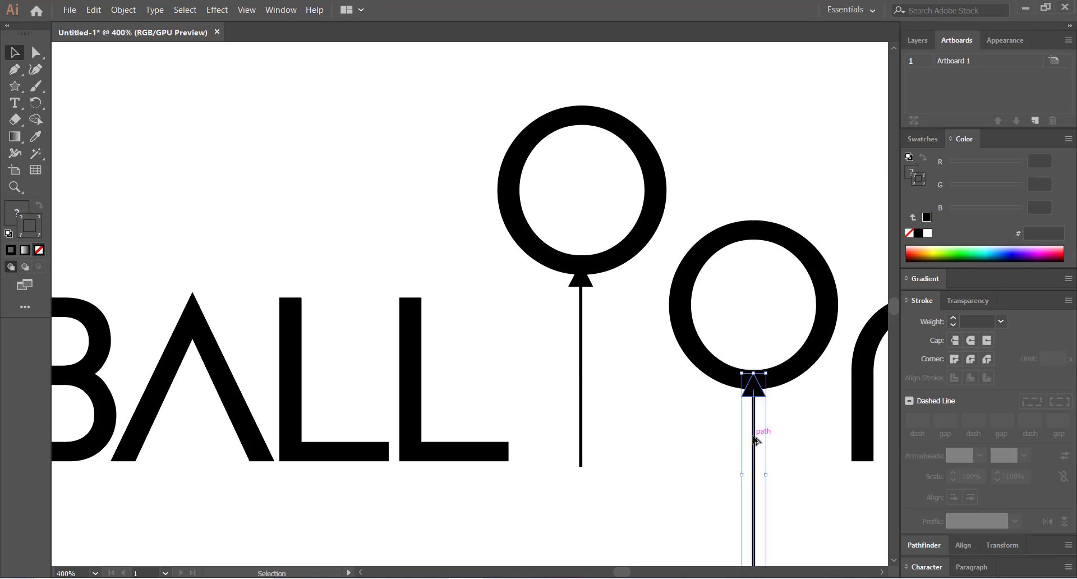
{"action": "left_click", "coordinate": [695, 449]}
- Move the second balloon's triangular knot slightly lower beneath its O
{"action": "scroll", "coordinate": [651, 358], "scroll_direction": "down", "scroll_amount": 3}
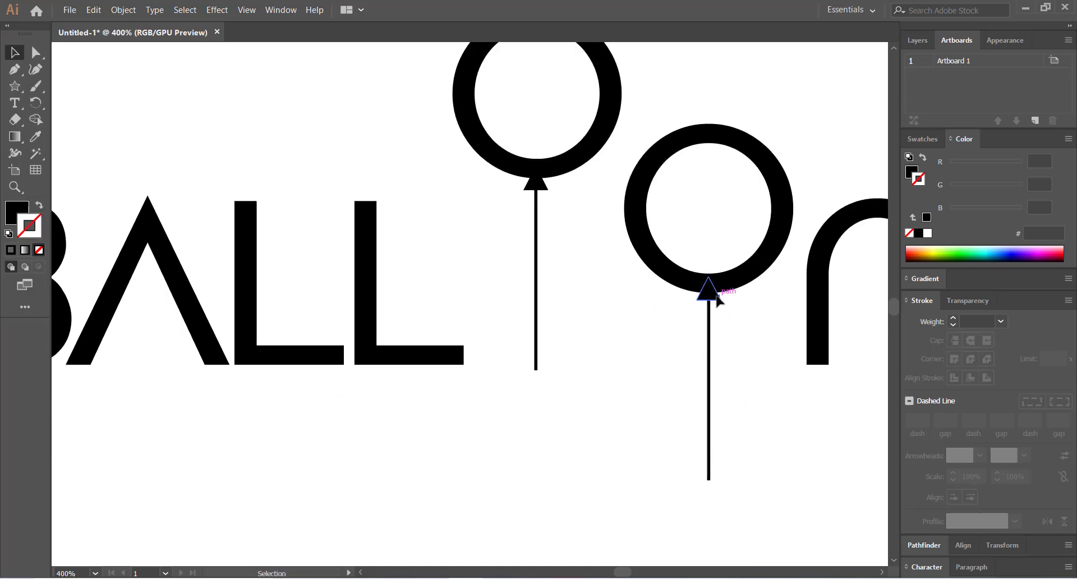
{"action": "left_click_drag", "start_coordinate": [713, 295], "coordinate": [711, 306]}
{"action": "left_click", "coordinate": [730, 330]}
{"action": "left_click", "coordinate": [627, 372]}
- Shorten the second balloon's string so it ends at about the letters' baseline
{"action": "left_click", "coordinate": [709, 416]}
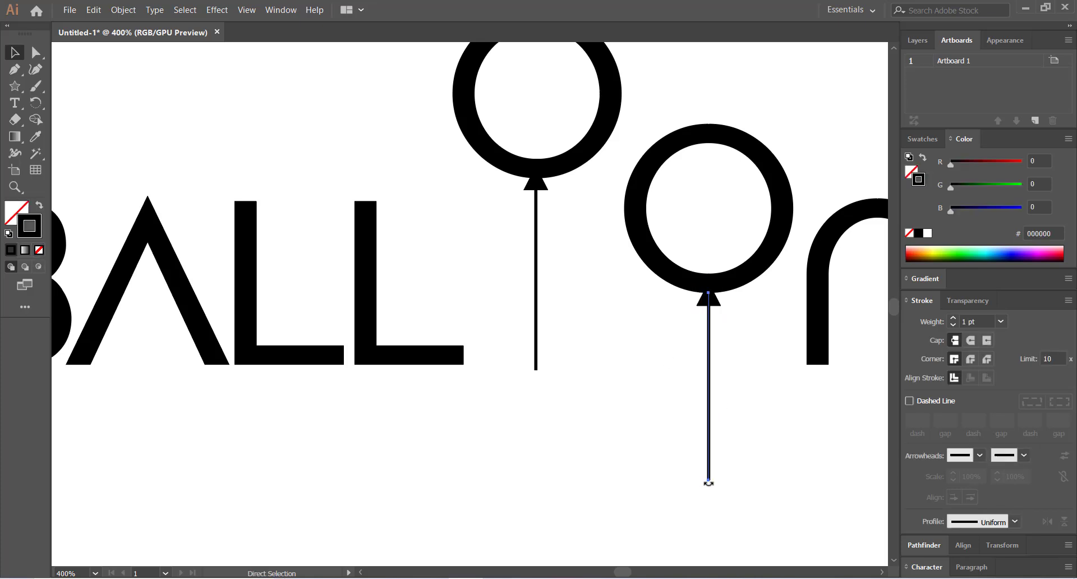
{"action": "key", "text": "ctrl+plus"}
{"action": "key", "text": "ctrl+plus"}
{"action": "left_click_drag", "start_coordinate": [346, 448], "coordinate": [455, 273]}
{"action": "key", "text": "ctrl+plus"}
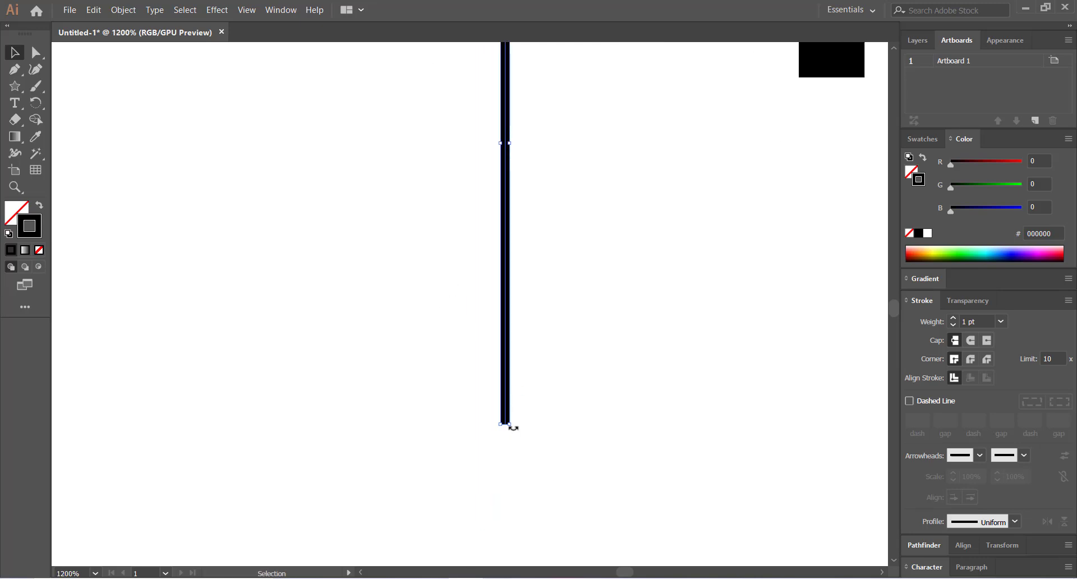
{"action": "left_click_drag", "start_coordinate": [505, 424], "coordinate": [504, 149]}
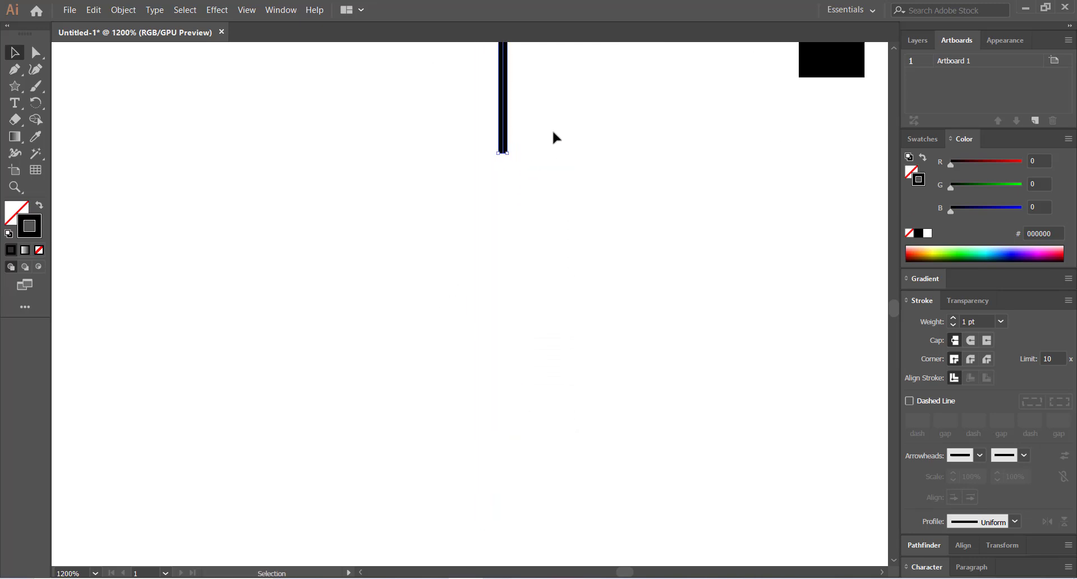
{"action": "left_click_drag", "start_coordinate": [550, 99], "coordinate": [624, 381]}
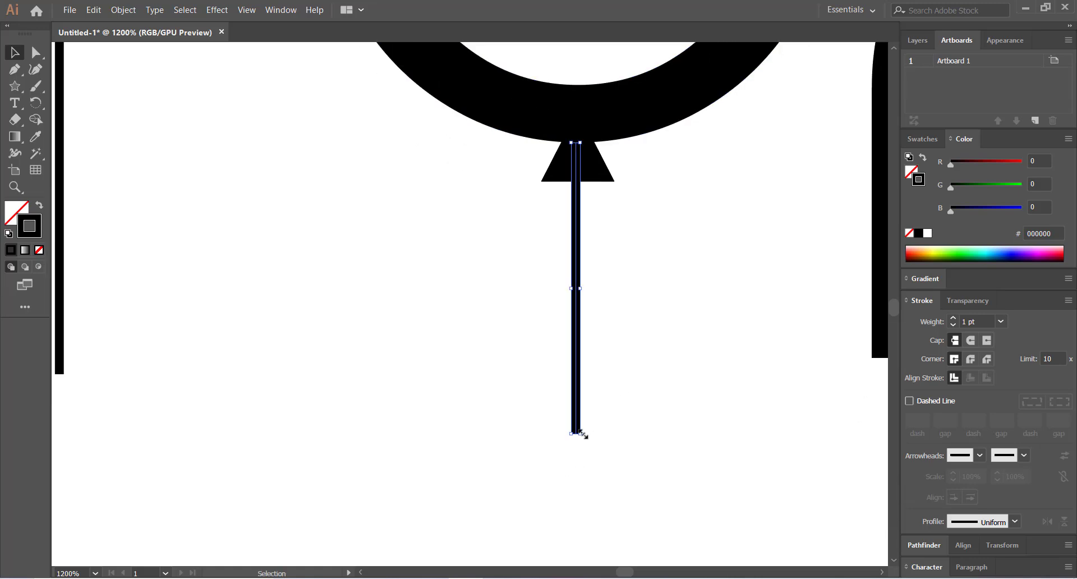
{"action": "left_click_drag", "start_coordinate": [580, 434], "coordinate": [580, 354]}
{"action": "key", "text": "ctrl+0"}
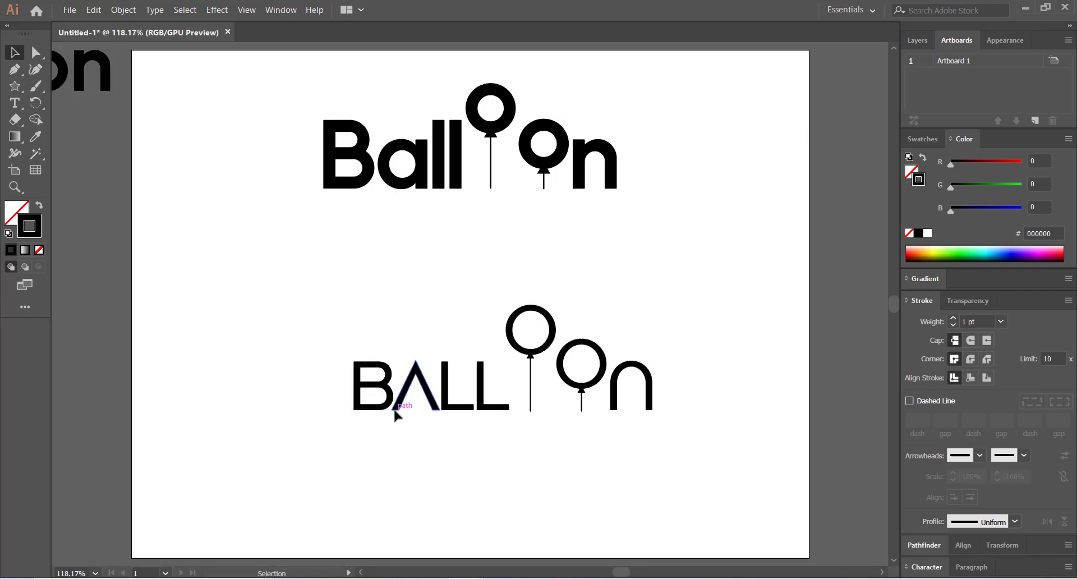
{"action": "key", "text": "ctrl+minus"}
{"action": "left_click_drag", "start_coordinate": [369, 379], "coordinate": [406, 375]}
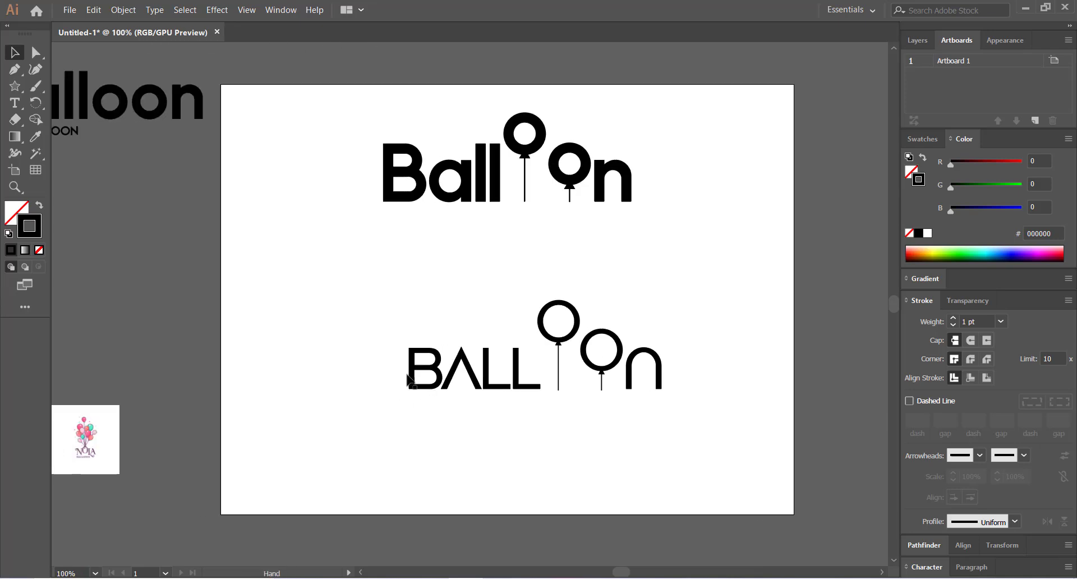
{"action": "left_click_drag", "start_coordinate": [394, 310], "coordinate": [667, 452]}
{"action": "left_click", "coordinate": [630, 459]}
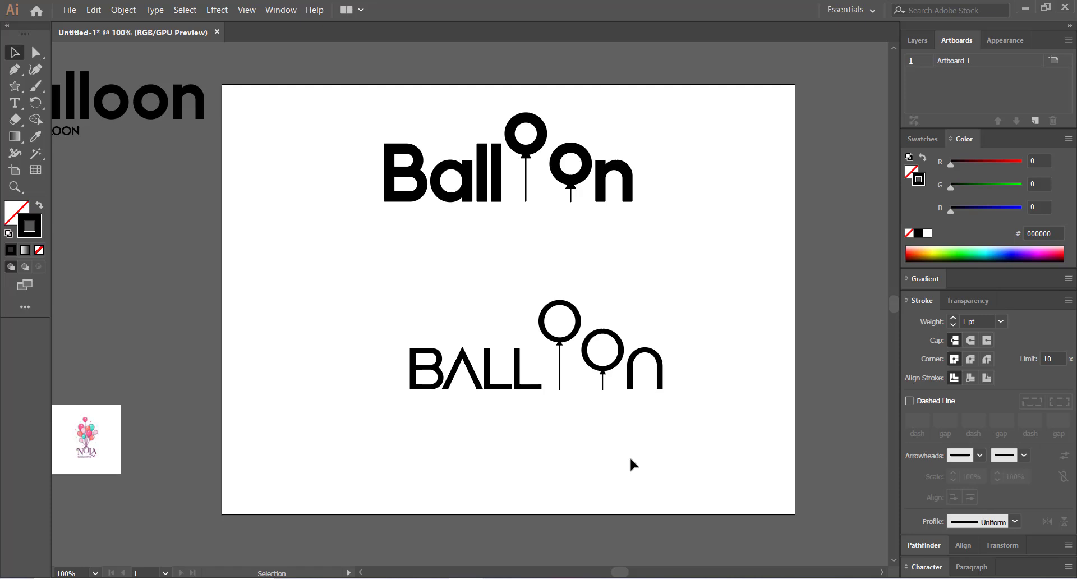
- Enlarge the NOLA Balloons reference image and place it beside the artboard, below the spare Balloon texts
{"action": "left_click_drag", "start_coordinate": [446, 397], "coordinate": [497, 414]}
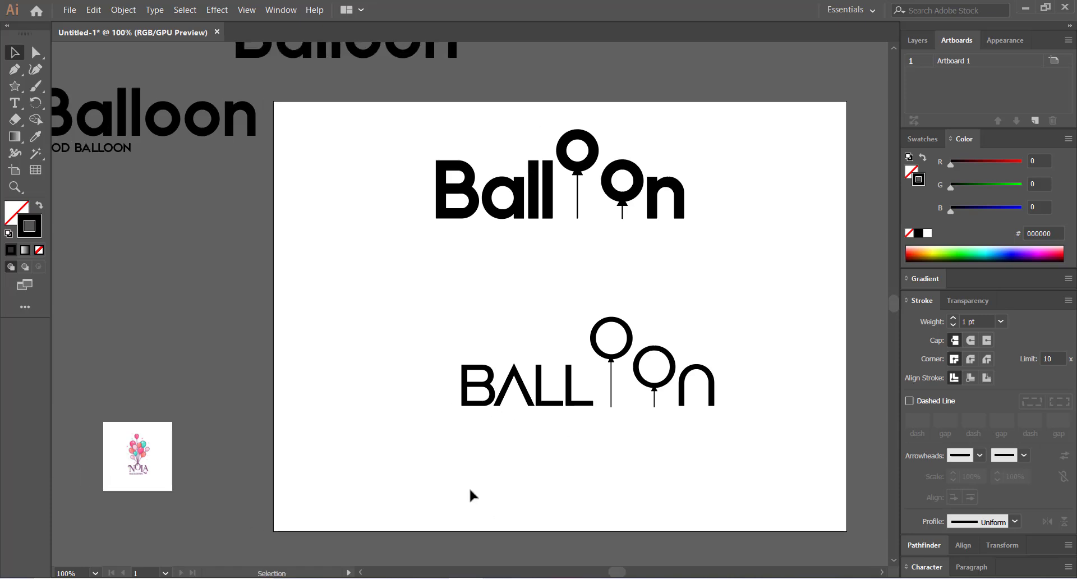
{"action": "left_click_drag", "start_coordinate": [134, 443], "coordinate": [148, 353]}
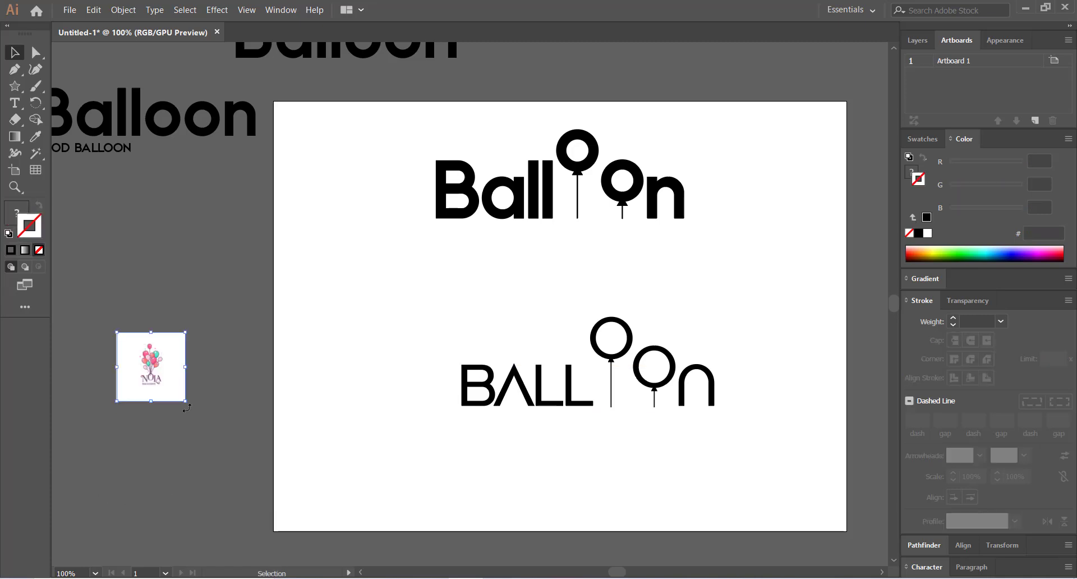
{"action": "left_click_drag", "start_coordinate": [186, 407], "coordinate": [210, 432]}
{"action": "left_click", "coordinate": [185, 474]}
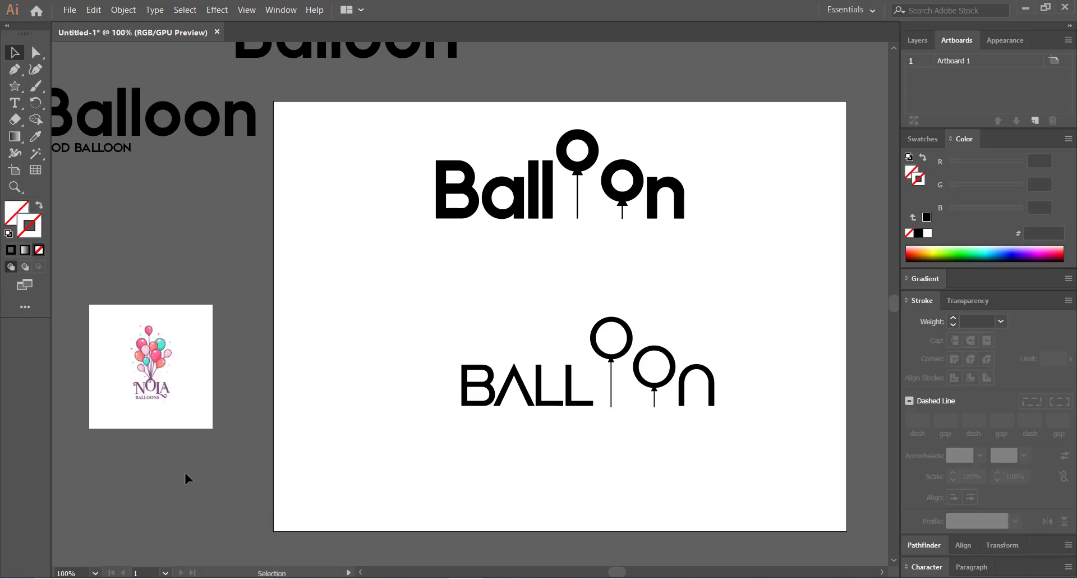
{"action": "left_click_drag", "start_coordinate": [173, 359], "coordinate": [212, 314]}
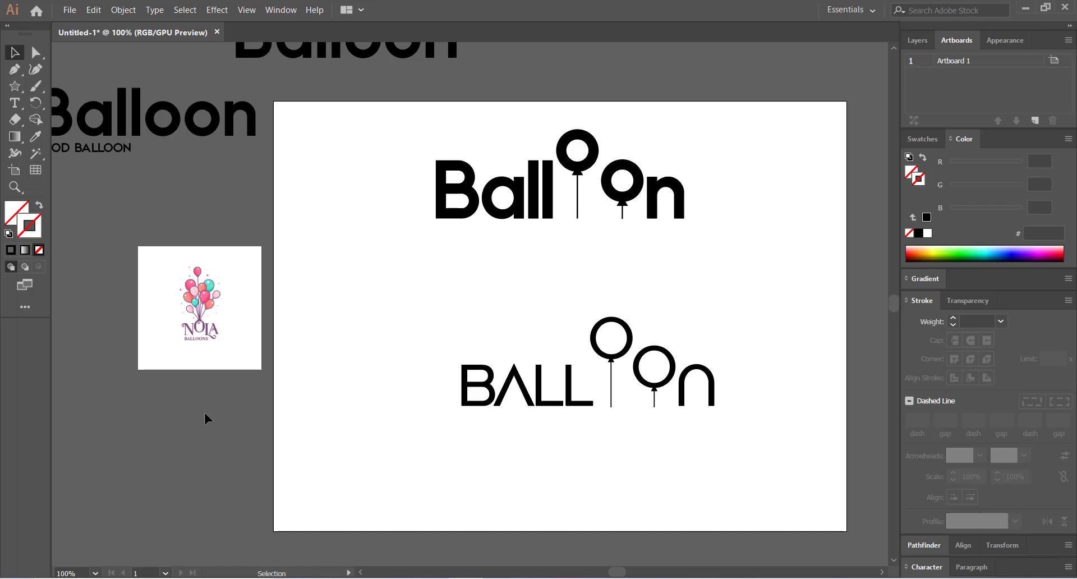
{"action": "key", "text": "ctrl+minus"}
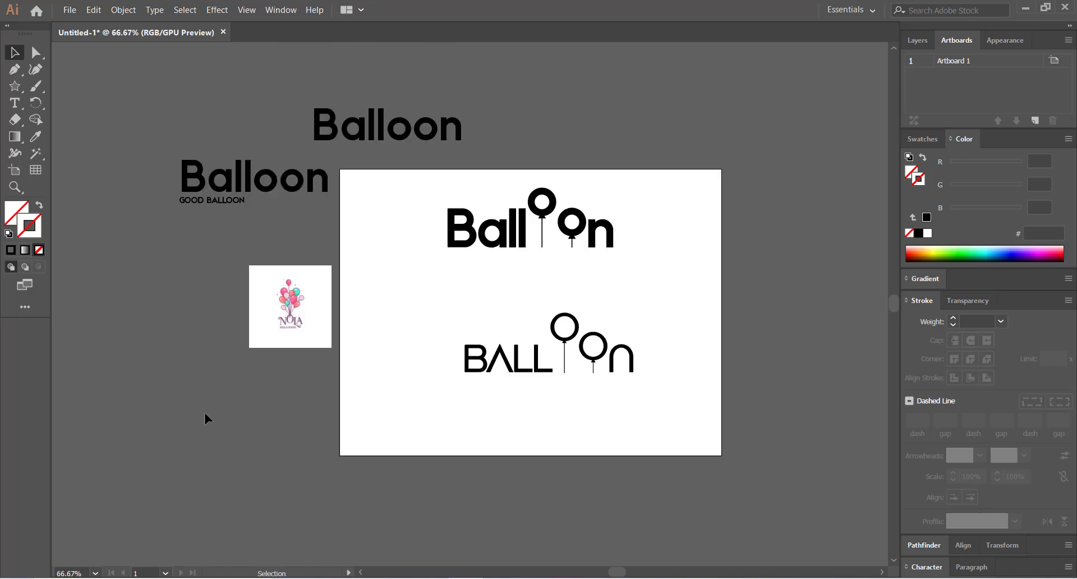
{"action": "left_click_drag", "start_coordinate": [381, 272], "coordinate": [403, 292]}
{"action": "left_click_drag", "start_coordinate": [428, 221], "coordinate": [634, 287]}
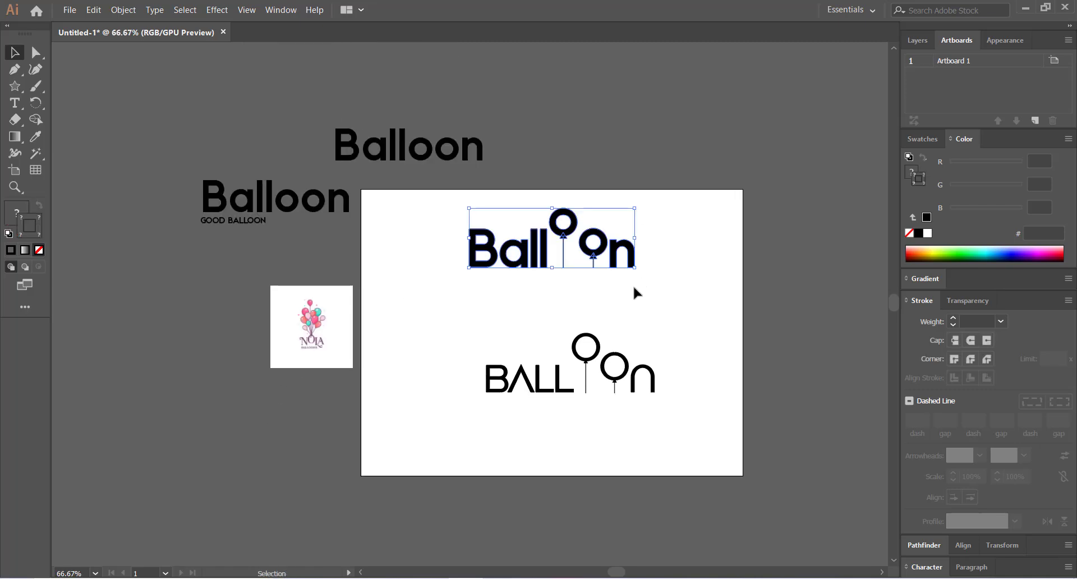
{"action": "left_click", "coordinate": [633, 287]}
{"action": "left_click_drag", "start_coordinate": [449, 211], "coordinate": [655, 290]}
{"action": "left_click", "coordinate": [696, 307]}
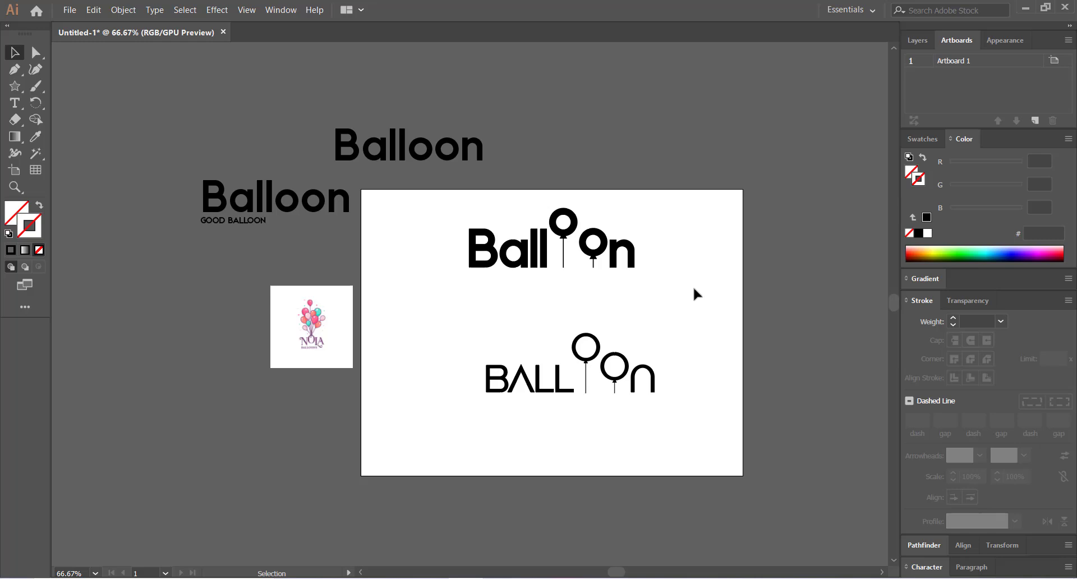
{"action": "left_click_drag", "start_coordinate": [508, 218], "coordinate": [664, 277]}
{"action": "left_click", "coordinate": [668, 280]}
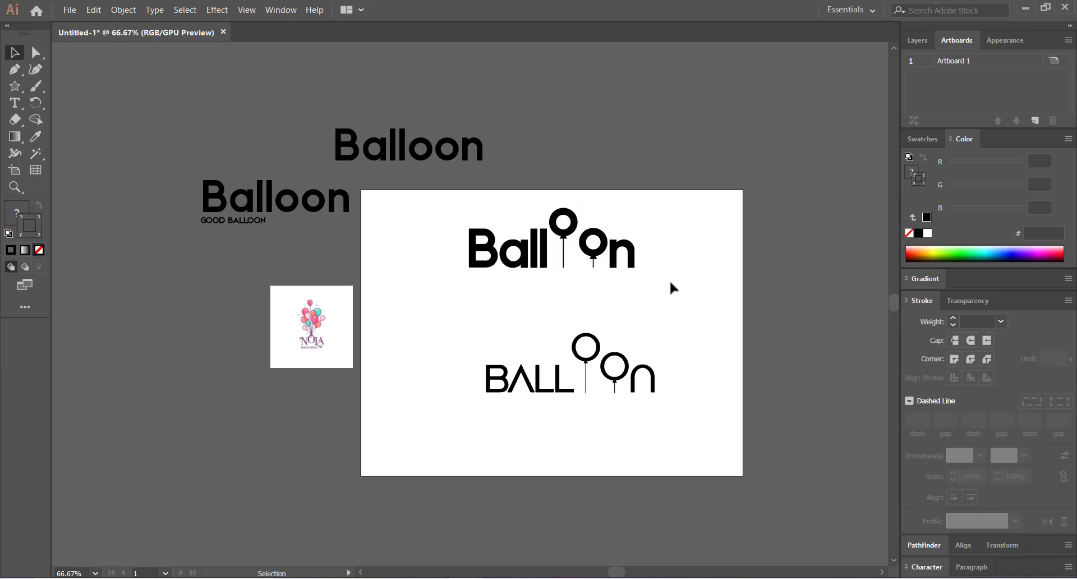
{"action": "left_click_drag", "start_coordinate": [444, 244], "coordinate": [661, 279]}
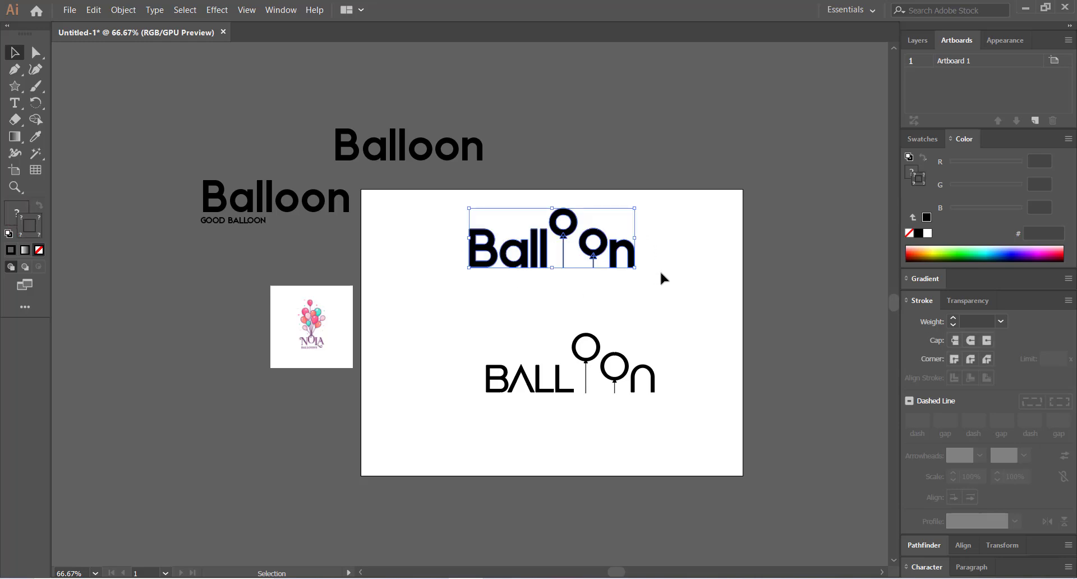
{"action": "left_click", "coordinate": [660, 278]}
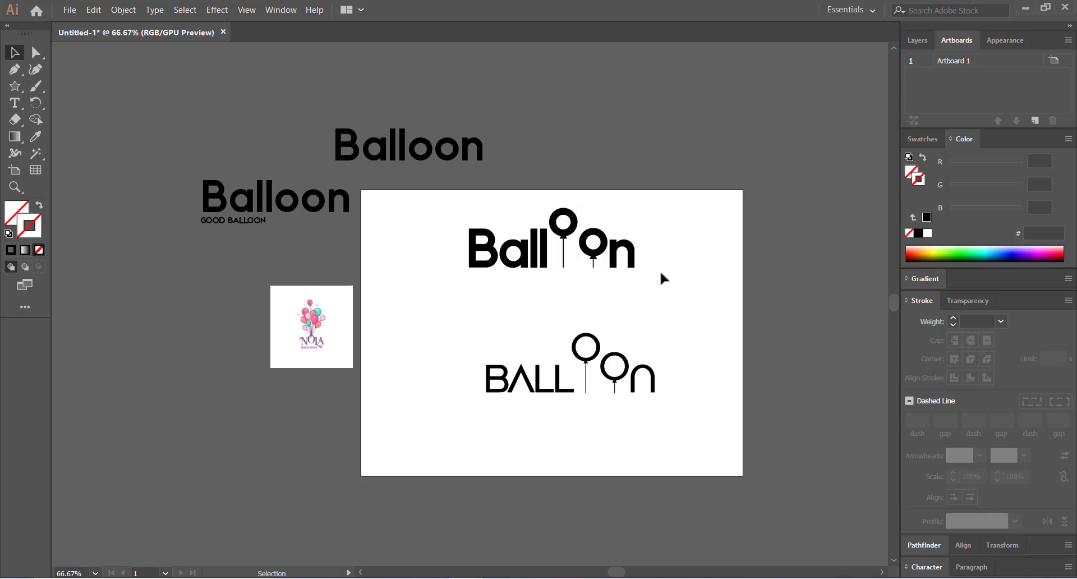
{"action": "left_click_drag", "start_coordinate": [449, 216], "coordinate": [645, 274]}
{"action": "left_click", "coordinate": [656, 275]}
{"action": "left_click_drag", "start_coordinate": [466, 212], "coordinate": [634, 286]}
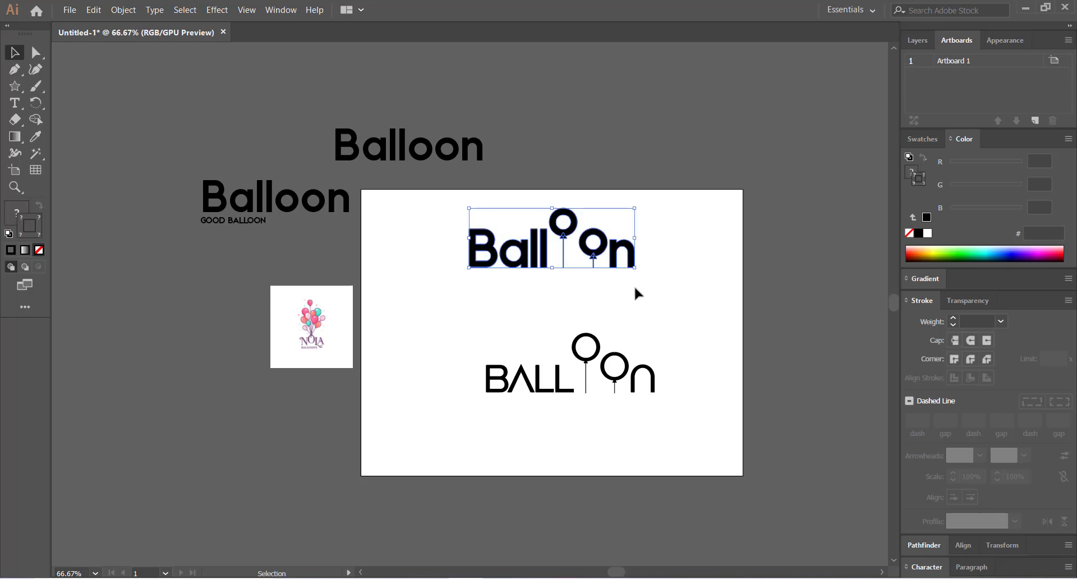
{"action": "left_click", "coordinate": [634, 286]}
{"action": "left_click_drag", "start_coordinate": [464, 224], "coordinate": [614, 299]}
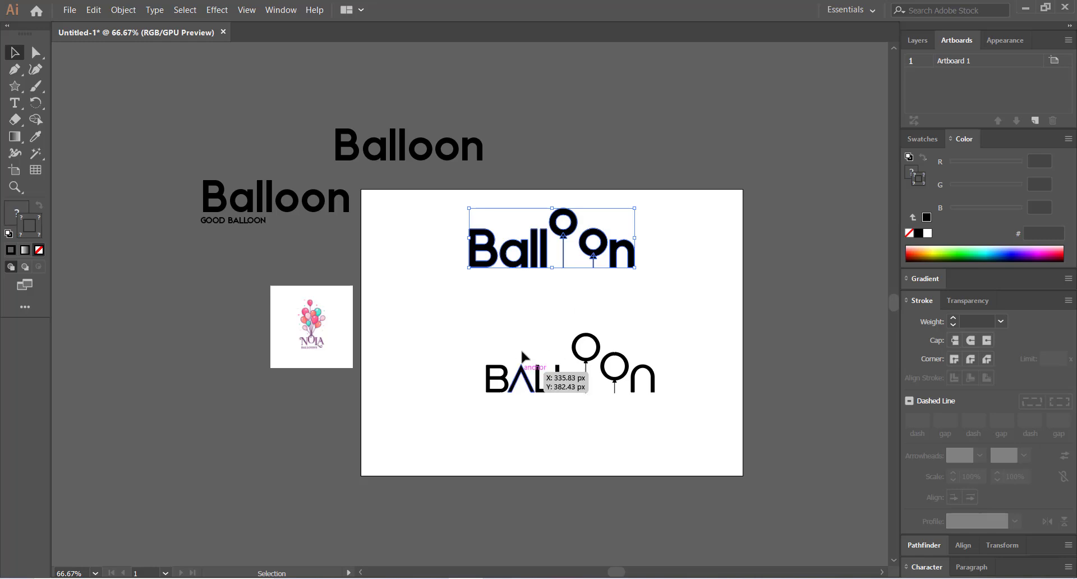
{"action": "left_click", "coordinate": [510, 322]}
{"action": "left_click_drag", "start_coordinate": [451, 305], "coordinate": [513, 327]}
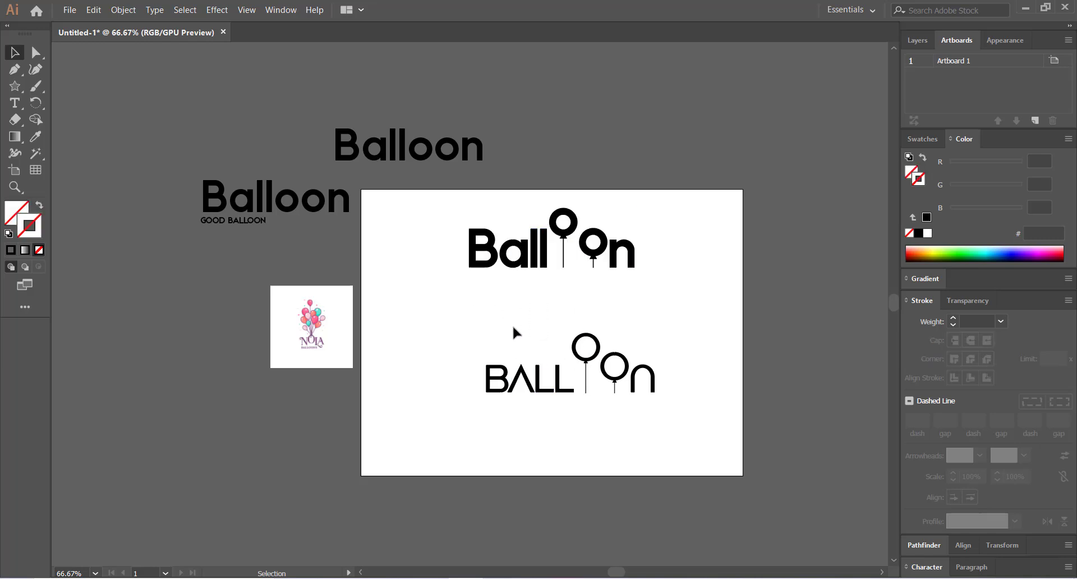
- Enlarge the NOLA Balloons reference image to more than twice its size, keeping its proportions
{"action": "key", "text": "ctrl+plus"}
{"action": "left_click_drag", "start_coordinate": [471, 298], "coordinate": [426, 265]}
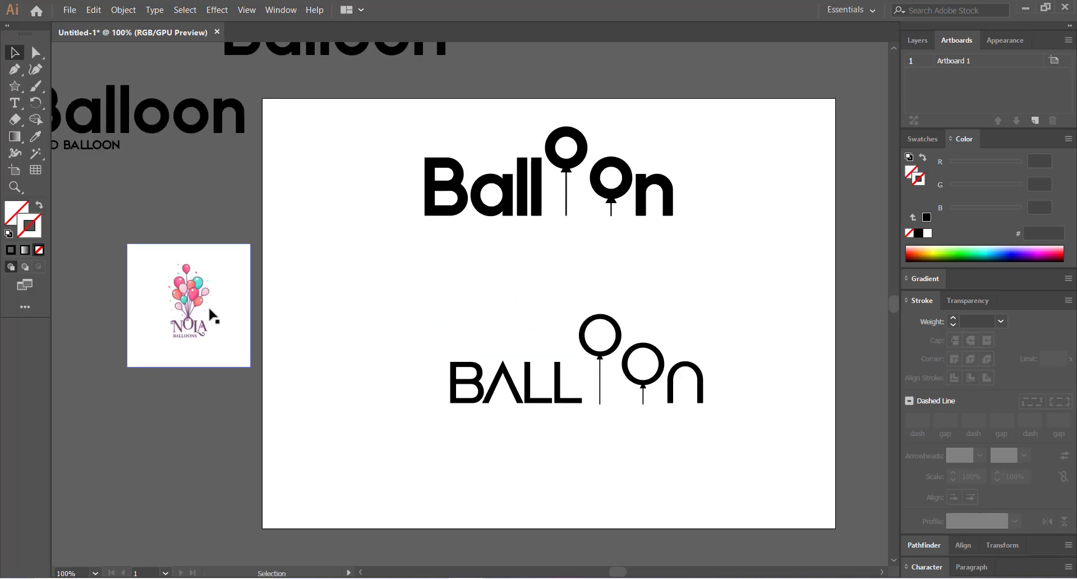
{"action": "left_click", "coordinate": [212, 315]}
{"action": "left_click_drag", "start_coordinate": [250, 367], "coordinate": [331, 448]}
{"action": "left_click_drag", "start_coordinate": [252, 323], "coordinate": [313, 324]}
{"action": "left_click", "coordinate": [482, 247]}
{"action": "left_click_drag", "start_coordinate": [478, 271], "coordinate": [495, 275]}
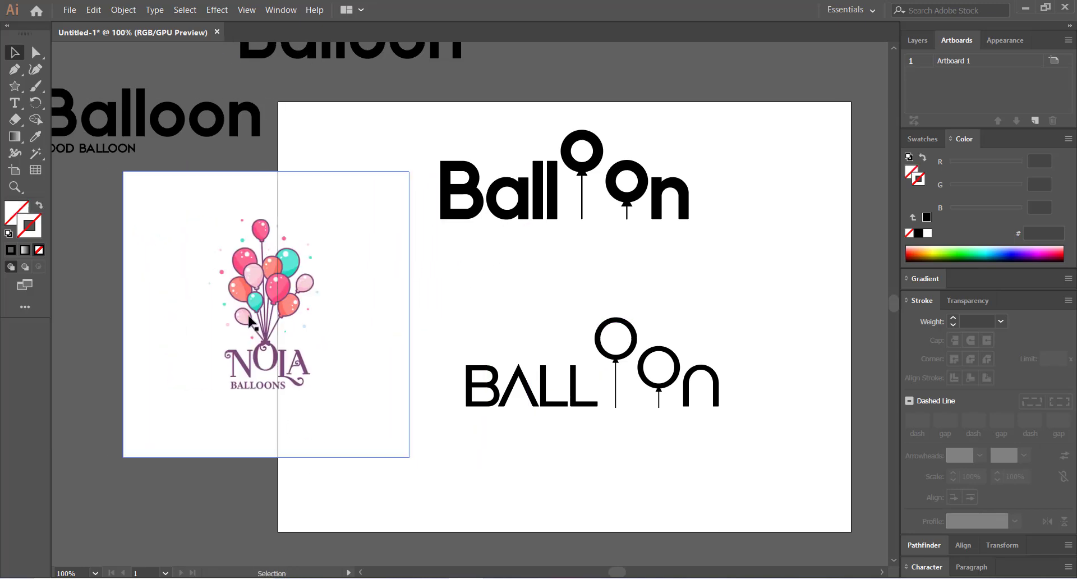
- Move the enlarged reference image to the other side of the wordmarks, overlapping the artboard's right edge
{"action": "left_click_drag", "start_coordinate": [233, 312], "coordinate": [728, 260]}
{"action": "left_click_drag", "start_coordinate": [636, 256], "coordinate": [425, 316]}
{"action": "left_click_drag", "start_coordinate": [564, 330], "coordinate": [638, 247]}
{"action": "left_click", "coordinate": [457, 306]}
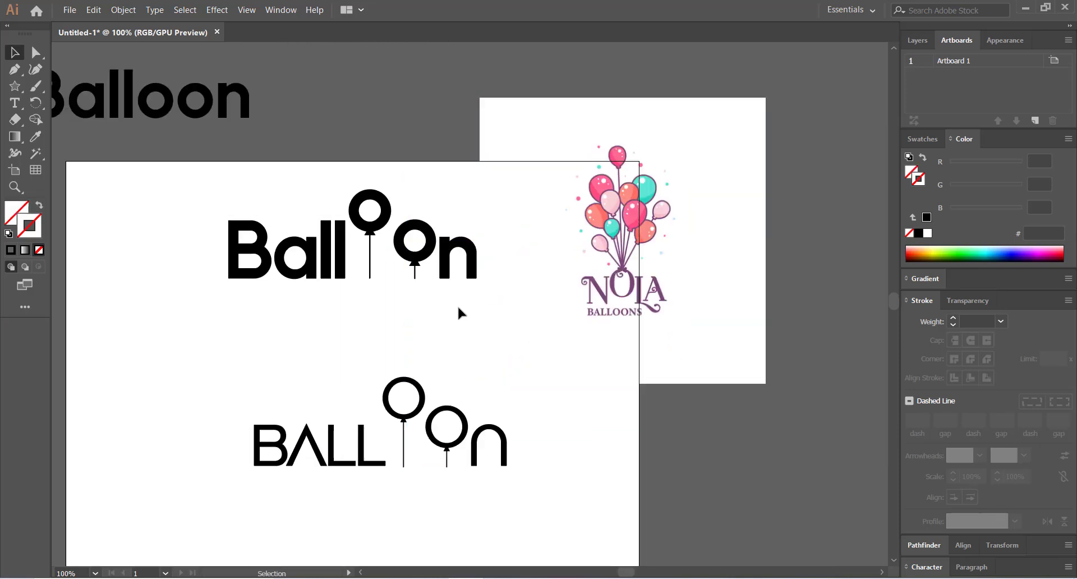
{"action": "left_click_drag", "start_coordinate": [552, 305], "coordinate": [632, 266]}
{"action": "left_click", "coordinate": [485, 345]}
{"action": "left_click", "coordinate": [515, 231]}
{"action": "left_click_drag", "start_coordinate": [495, 204], "coordinate": [513, 248]}
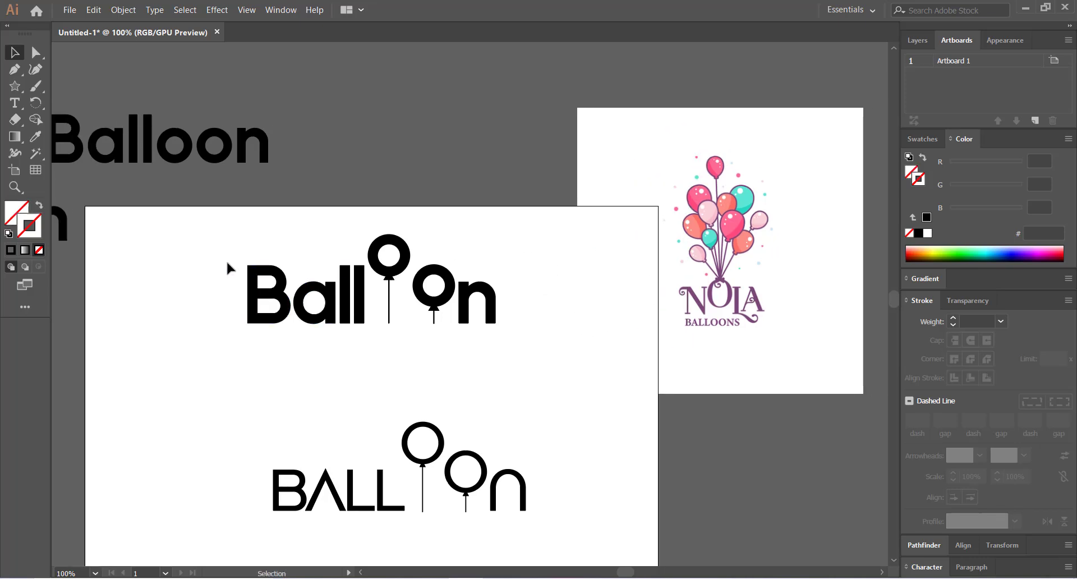
- Fill the letters "Ball" and "n" of the bold wordmark with the purple sampled from the NOLA lettering
{"action": "left_click_drag", "start_coordinate": [226, 260], "coordinate": [361, 361]}
{"action": "key", "text": "i"}
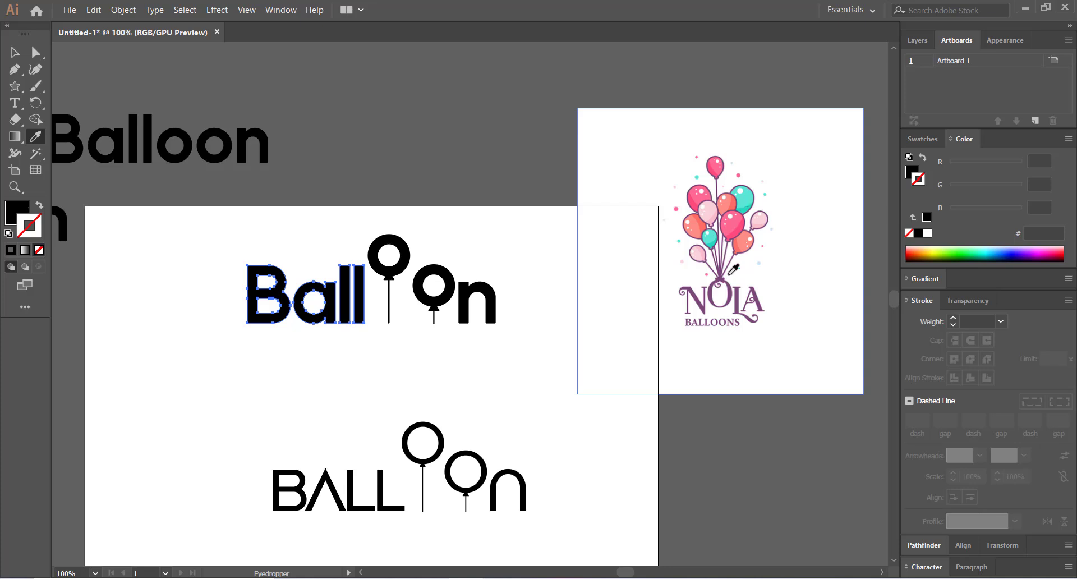
{"action": "left_click", "coordinate": [708, 301]}
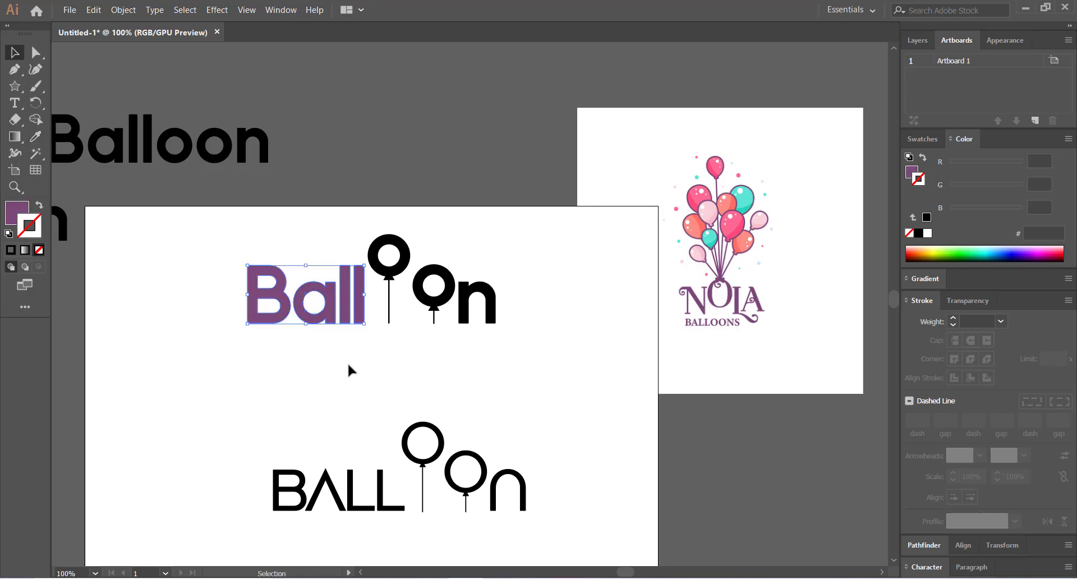
{"action": "left_click", "coordinate": [487, 303], "text": "ctrl"}
{"action": "key", "text": "i"}
{"action": "left_click", "coordinate": [360, 306]}
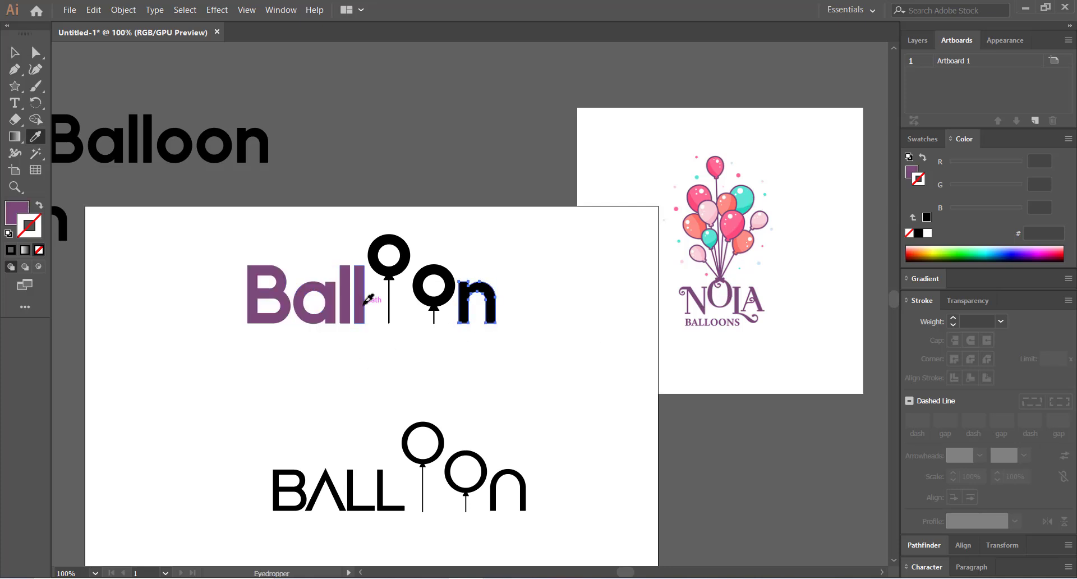
{"action": "key", "text": "v"}
{"action": "left_click", "coordinate": [326, 374]}
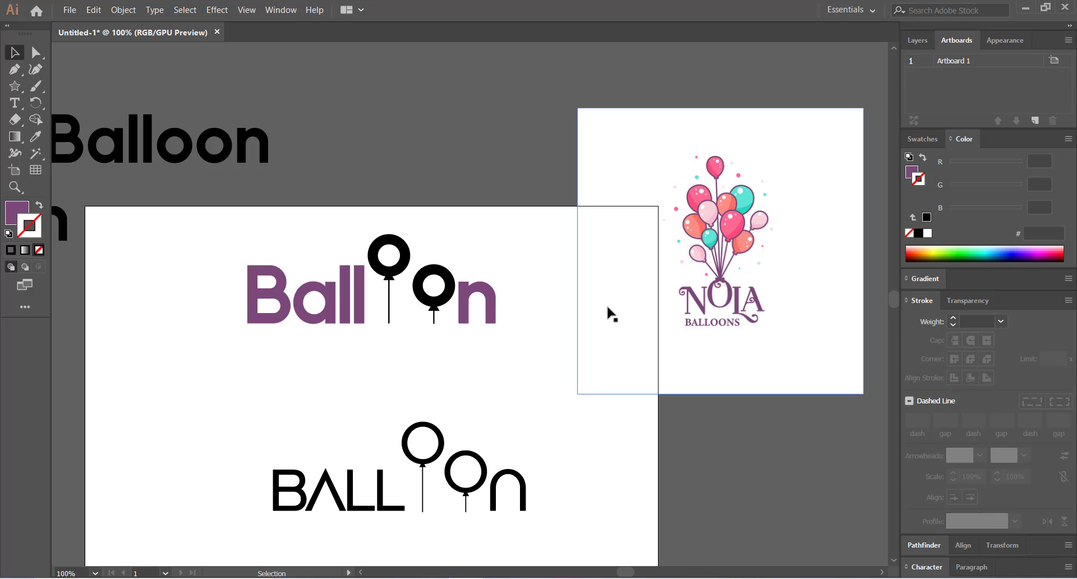
- Try filling the bold wordmark's first O with the pink sampled from a balloon in the reference image
{"action": "left_click", "coordinate": [381, 241]}
{"action": "key", "text": "i"}
{"action": "left_click", "coordinate": [733, 229]}
{"action": "key", "text": "v"}
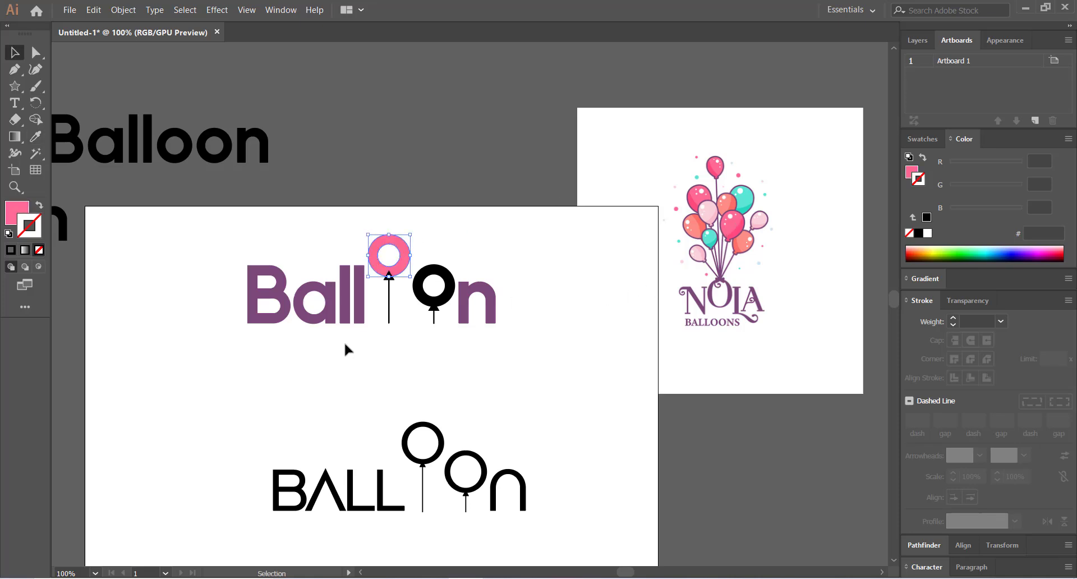
{"action": "left_click", "coordinate": [346, 352]}
{"action": "key", "text": "ctrl+z"}
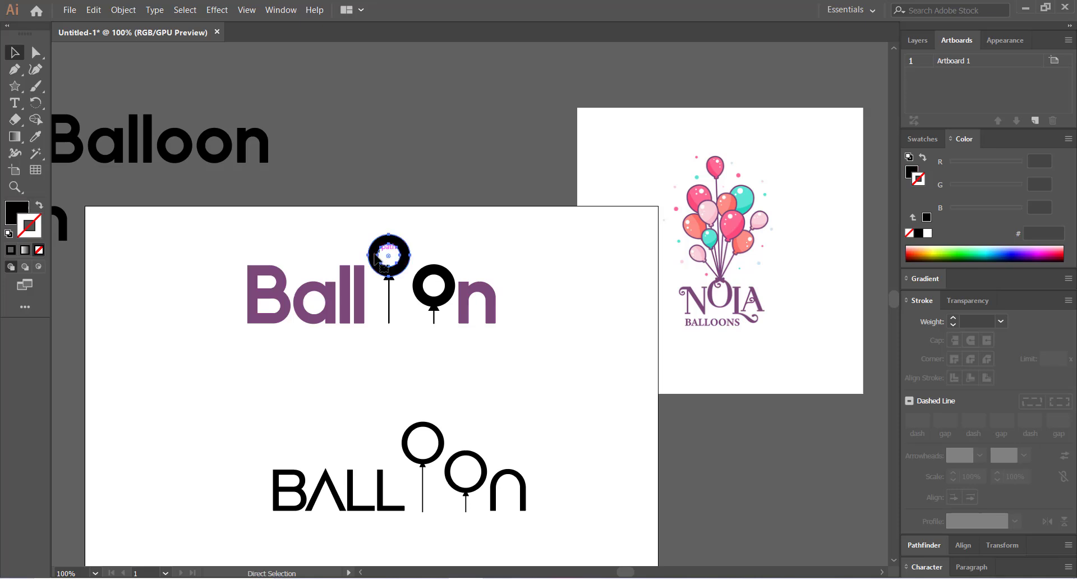
- Try applying the turquoise sampled from a reference balloon to both balloon strings of the bold wordmark
{"action": "left_click", "coordinate": [388, 317]}
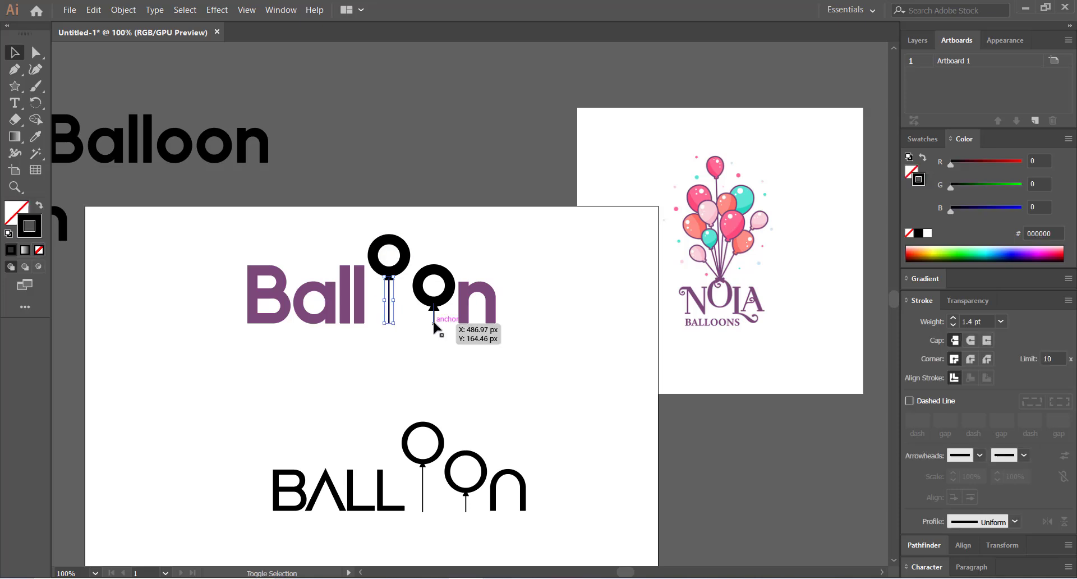
{"action": "left_click", "coordinate": [434, 323], "text": "shift"}
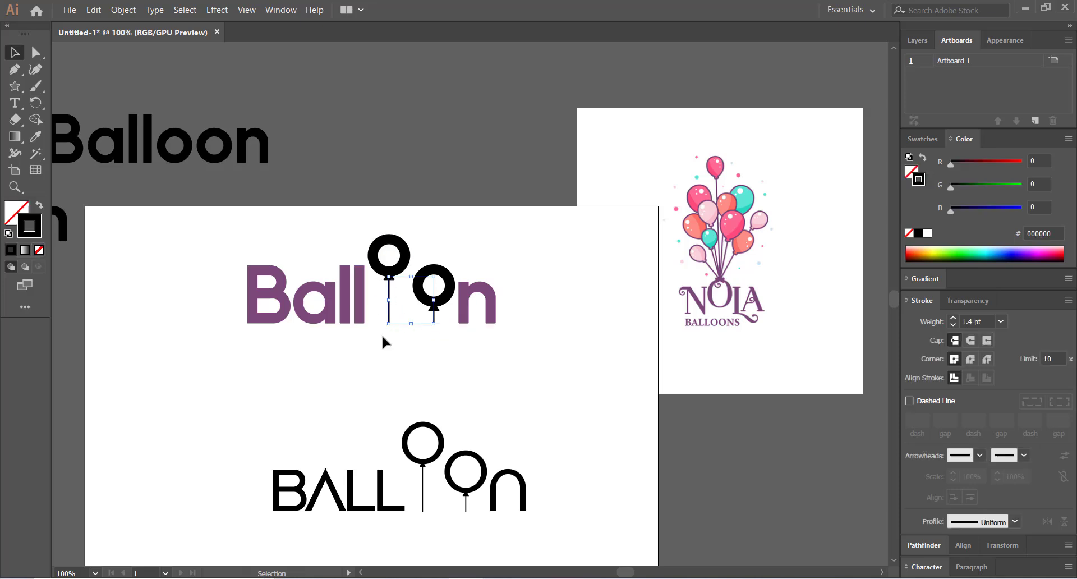
{"action": "key", "text": "i"}
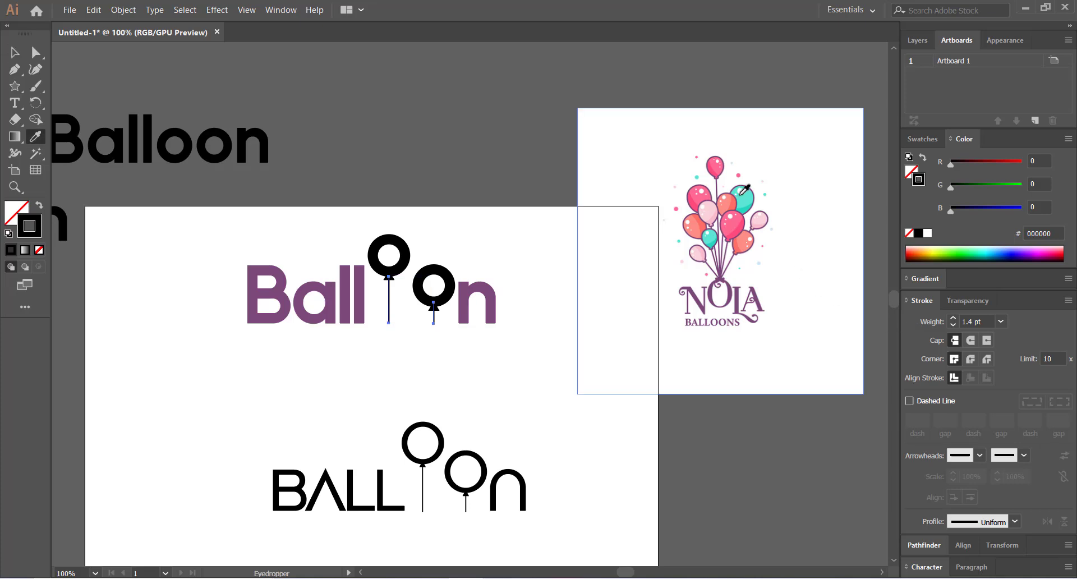
{"action": "left_click", "coordinate": [745, 196]}
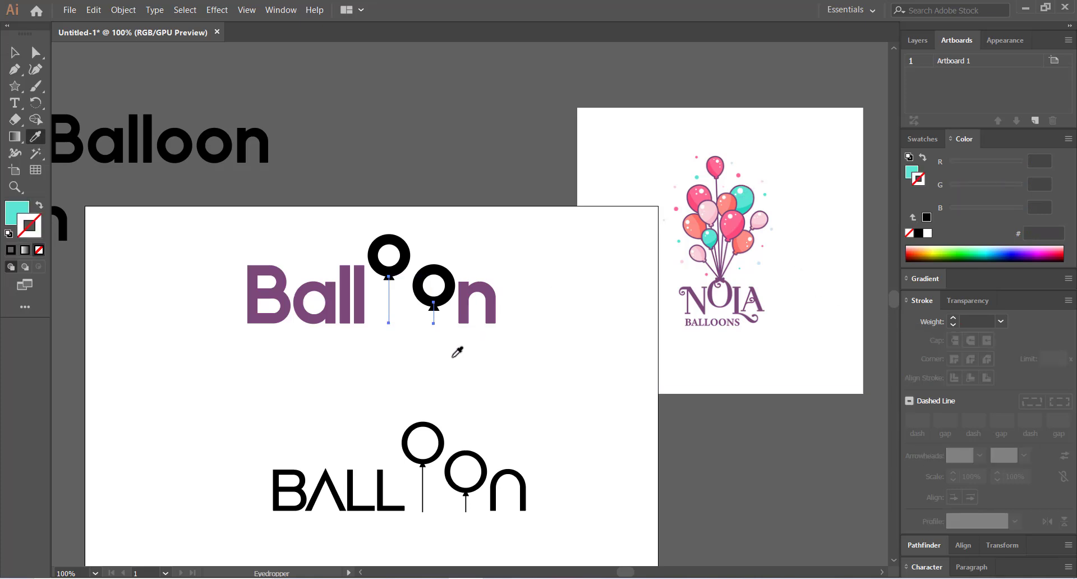
{"action": "key", "text": "v"}
{"action": "left_click", "coordinate": [358, 418]}
{"action": "key", "text": "ctrl+z"}
{"action": "key", "text": "ctrl+z"}
{"action": "key", "text": "ctrl+z"}
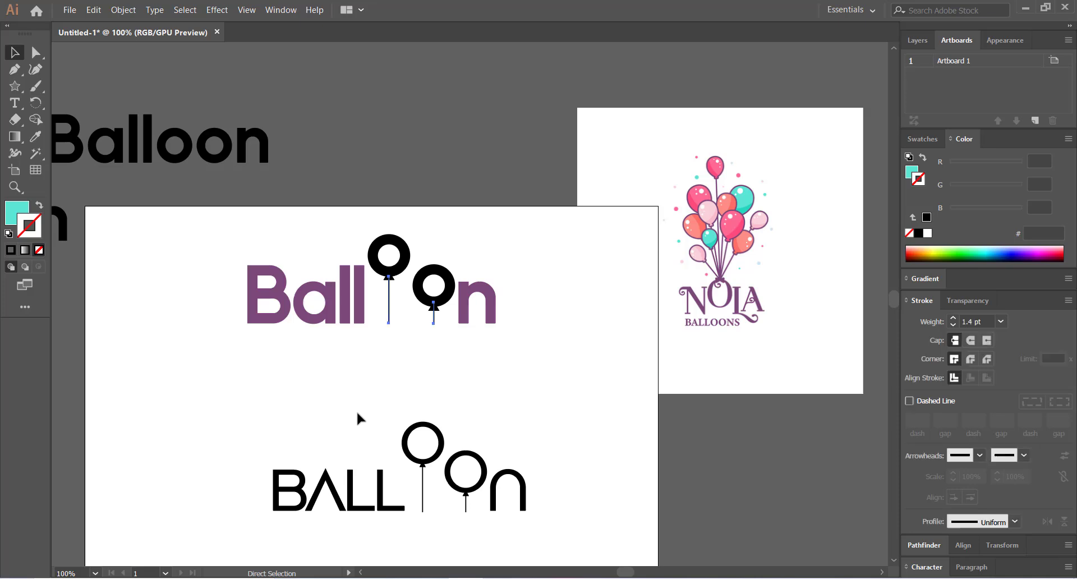
- Expand both balloon strings of the bold wordmark into shapes, with Fill and Stroke enabled
{"action": "left_click", "coordinate": [433, 317], "text": "shift"}
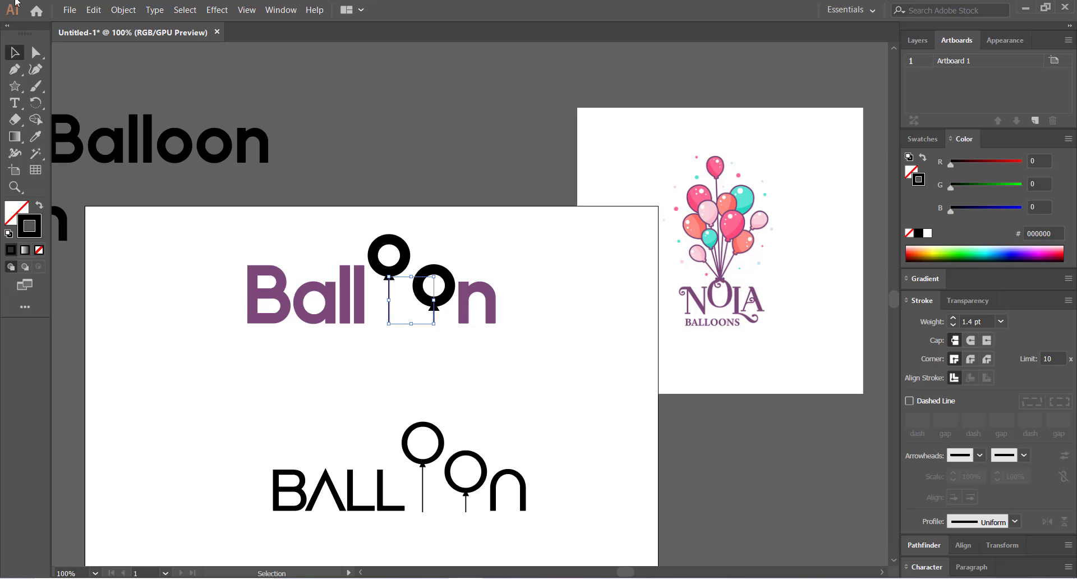
{"action": "left_click", "coordinate": [117, 13]}
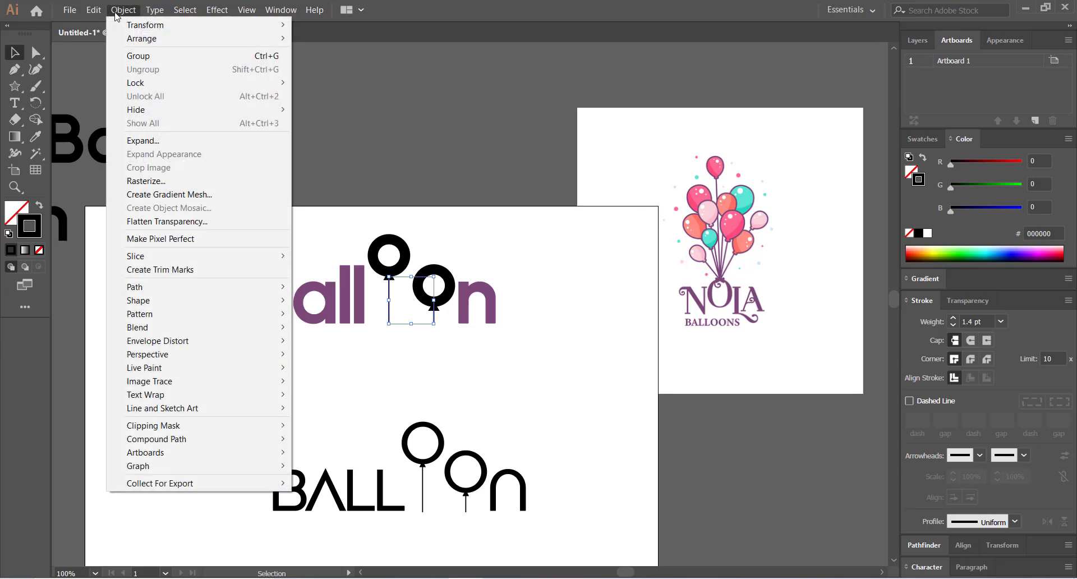
{"action": "left_click", "coordinate": [163, 140]}
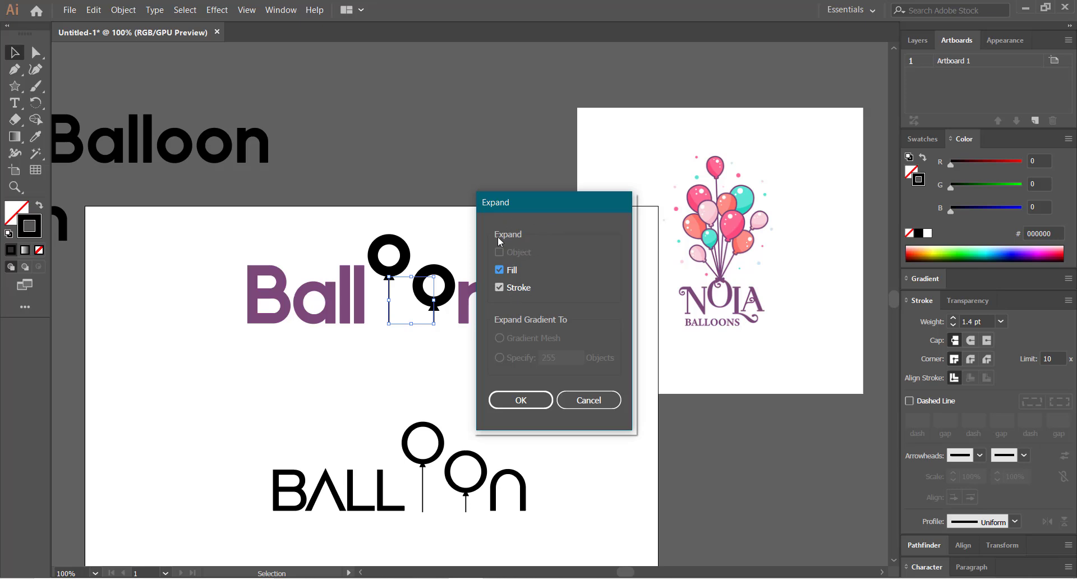
{"action": "left_click", "coordinate": [520, 399]}
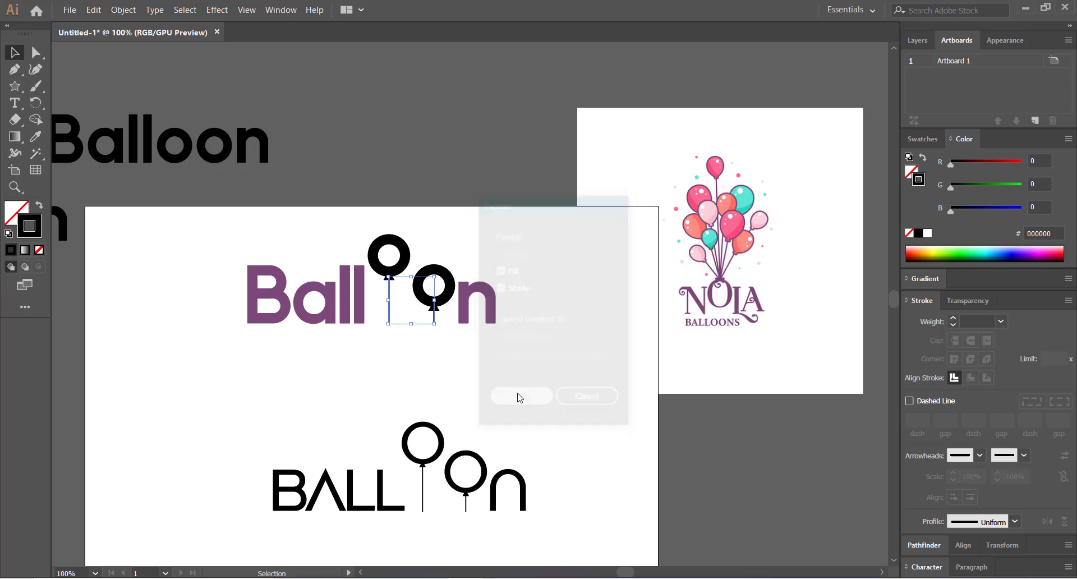
{"action": "left_click", "coordinate": [339, 359]}
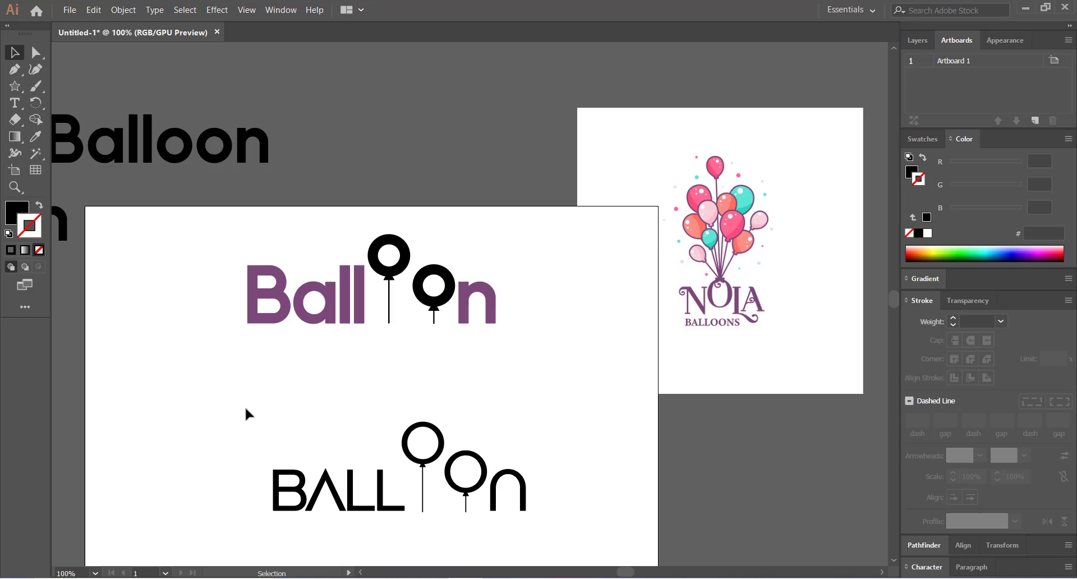
- Delete the thin BALLOON wordmark beneath the bold one
{"action": "left_click_drag", "start_coordinate": [247, 414], "coordinate": [564, 533]}
{"action": "key", "text": "Delete"}
{"action": "left_click_drag", "start_coordinate": [415, 446], "coordinate": [450, 337]}
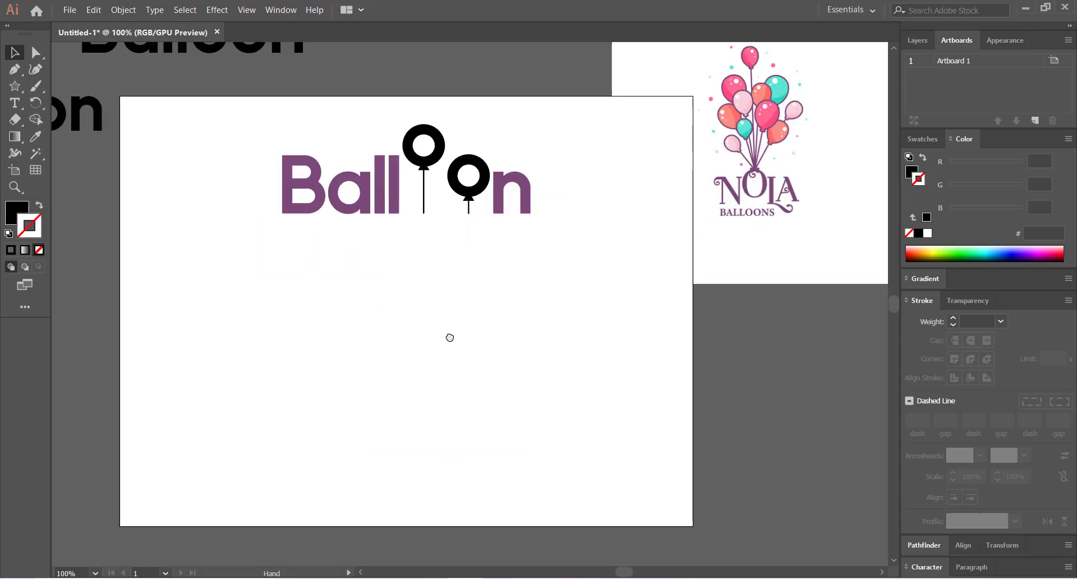
- Move the bold wordmark down to about the artboard's centre and bring the reference image down beside it
{"action": "left_click_drag", "start_coordinate": [263, 114], "coordinate": [547, 259]}
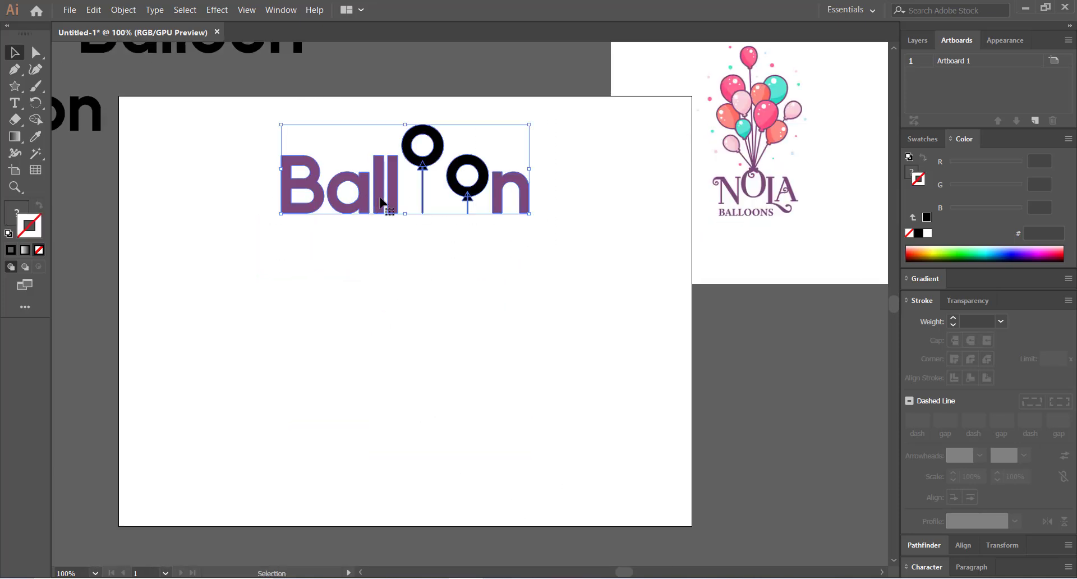
{"action": "left_click_drag", "start_coordinate": [380, 203], "coordinate": [373, 331]}
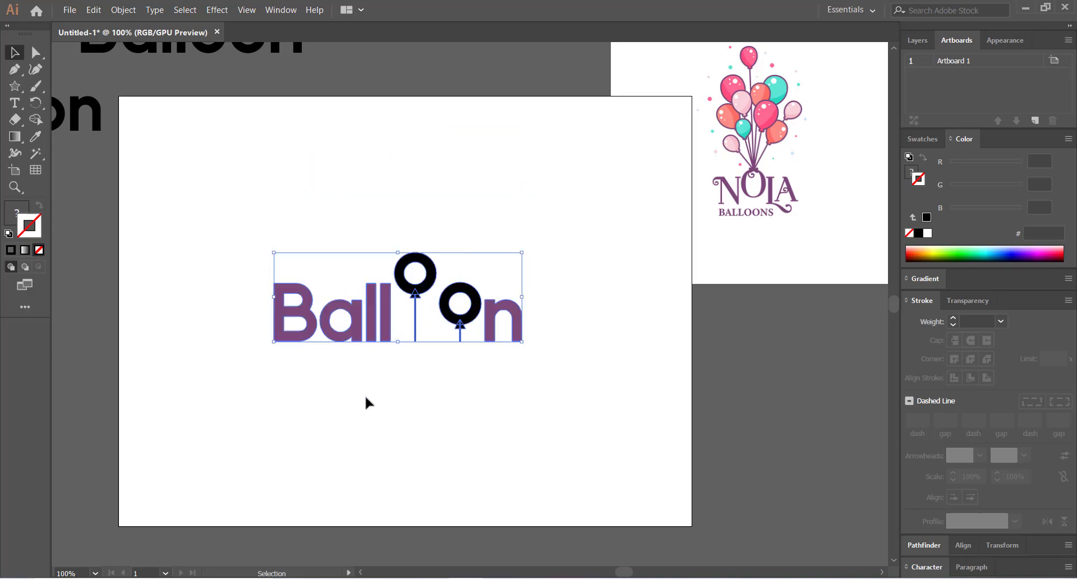
{"action": "left_click", "coordinate": [365, 397]}
{"action": "left_click_drag", "start_coordinate": [362, 395], "coordinate": [404, 417]}
{"action": "left_click_drag", "start_coordinate": [779, 197], "coordinate": [711, 358]}
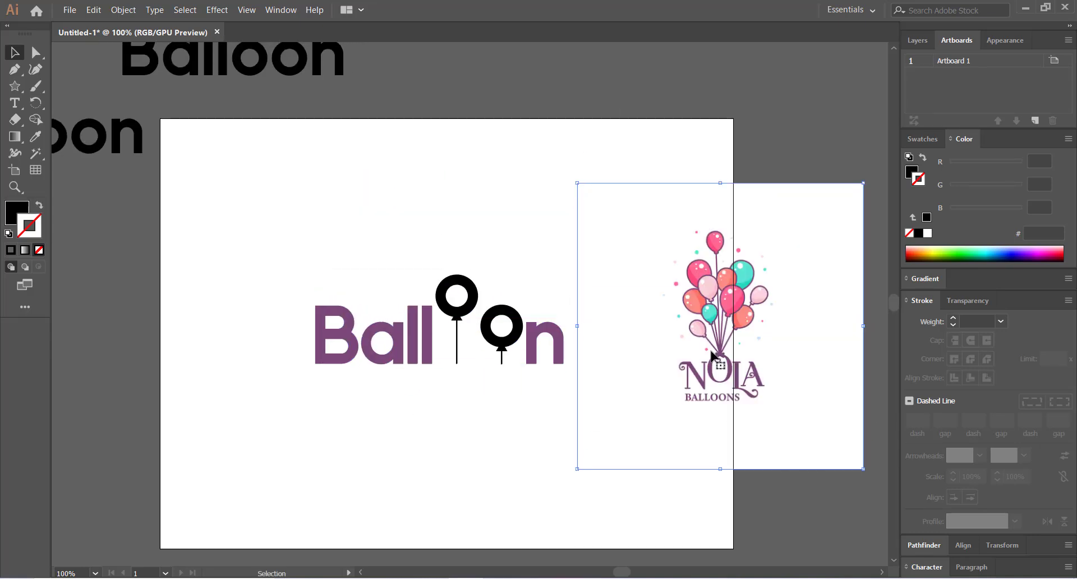
{"action": "left_click", "coordinate": [488, 248]}
- Fill the first balloon's O with the pink sampled from a balloon in the reference image
{"action": "left_click", "coordinate": [475, 294]}
{"action": "key", "text": "i"}
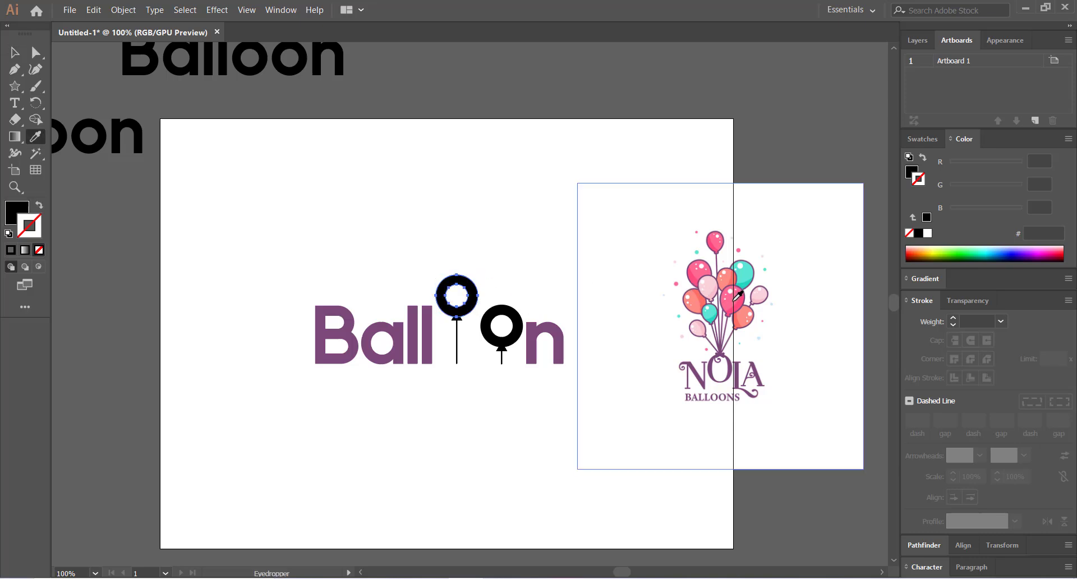
{"action": "left_click", "coordinate": [737, 296]}
{"action": "key", "text": "v"}
{"action": "left_click", "coordinate": [464, 223]}
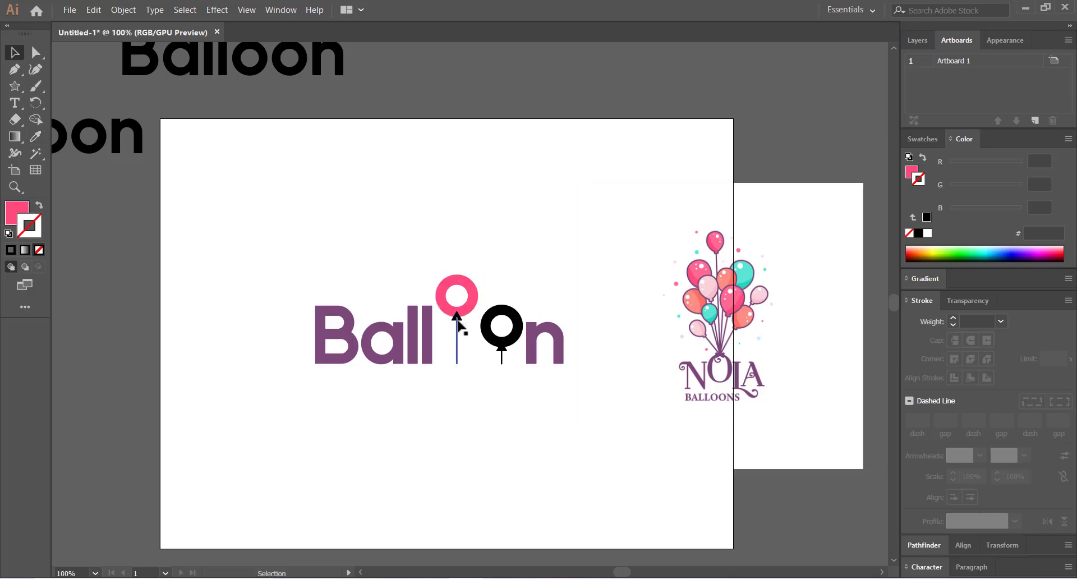
- Fill the first balloon's string with the pink of the O above it
{"action": "left_click", "coordinate": [457, 312]}
{"action": "key", "text": "i"}
{"action": "left_click", "coordinate": [469, 294]}
{"action": "key", "text": "v"}
{"action": "left_click", "coordinate": [461, 381]}
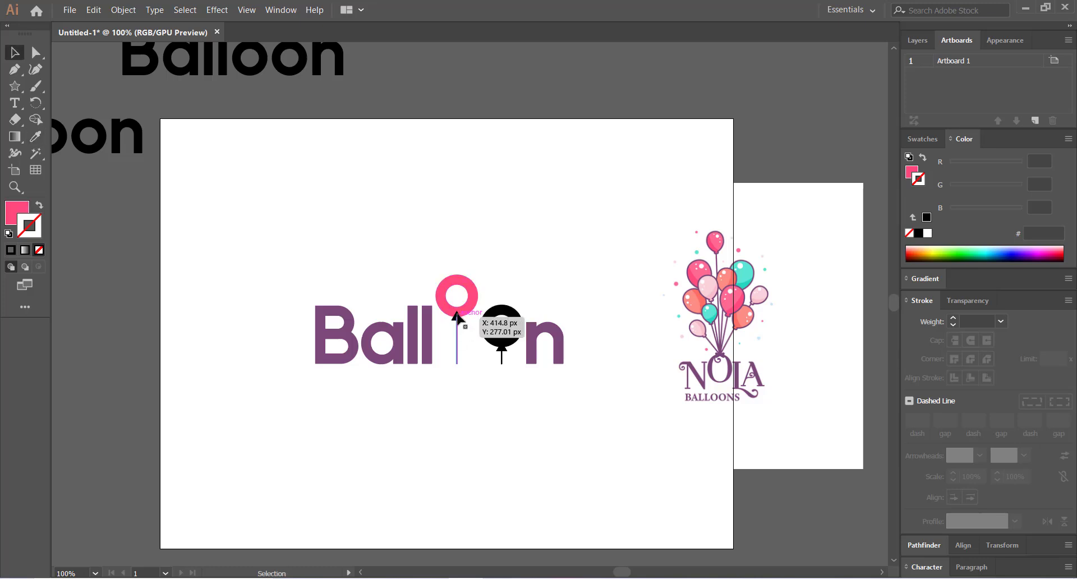
- Fill the first balloon's knot with the pink of the O above it
{"action": "left_click", "coordinate": [458, 317]}
{"action": "key", "text": "i"}
{"action": "left_click", "coordinate": [449, 287]}
{"action": "key", "text": "v"}
{"action": "left_click", "coordinate": [397, 244]}
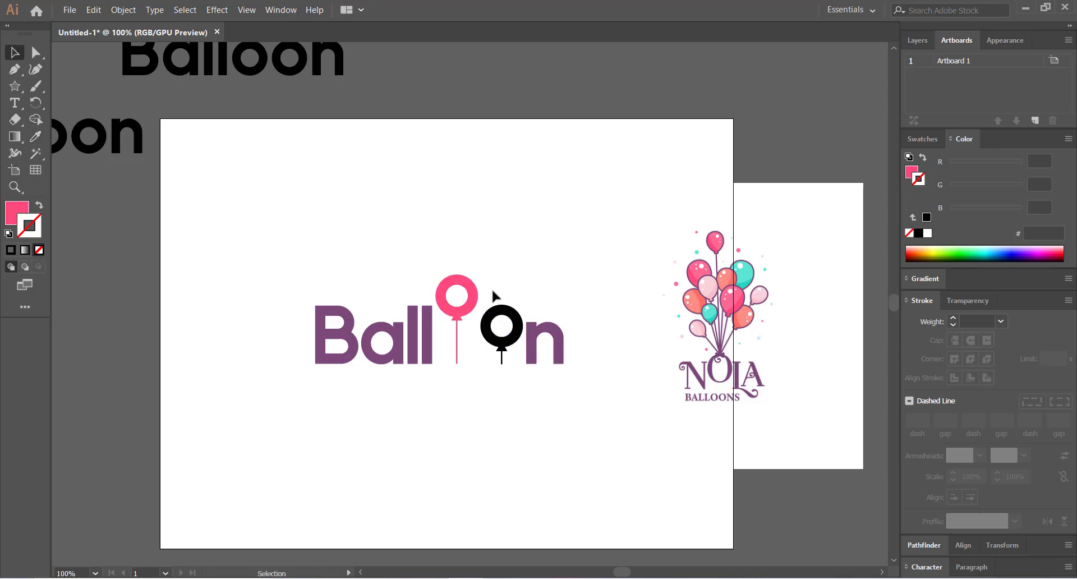
- Fill the second balloon's O, knot and string with the turquoise sampled from a balloon in the reference image
{"action": "left_click_drag", "start_coordinate": [493, 296], "coordinate": [512, 401]}
{"action": "key", "text": "i"}
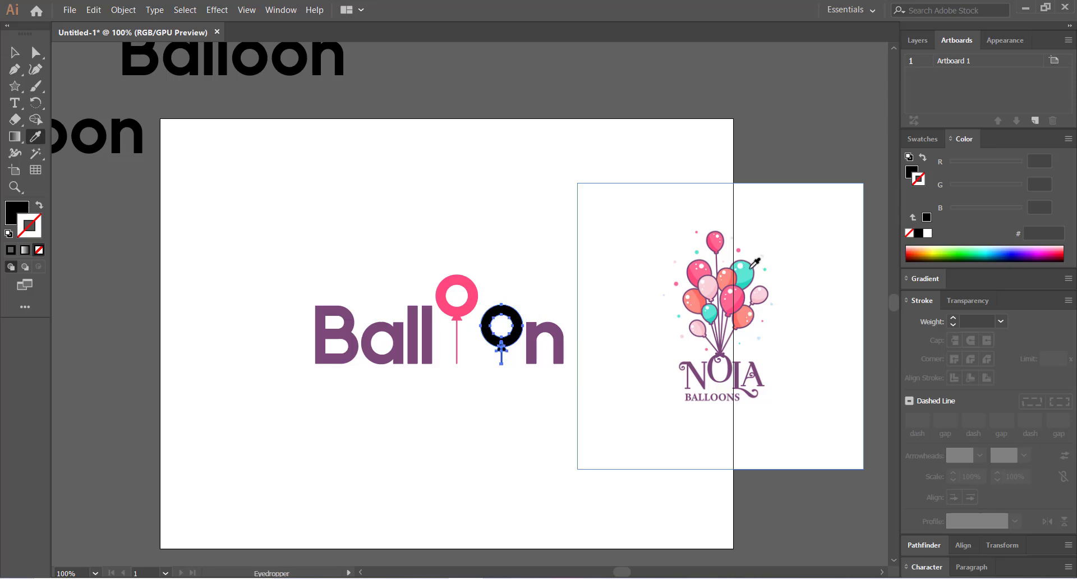
{"action": "left_click", "coordinate": [751, 267]}
{"action": "key", "text": "v"}
{"action": "left_click", "coordinate": [459, 207]}
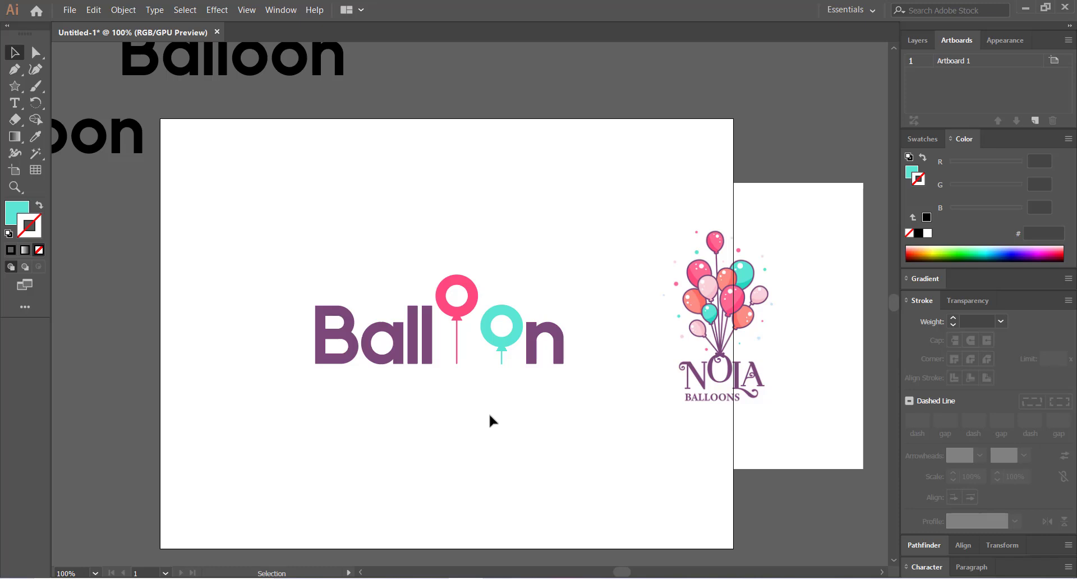
- Unite the pink balloon's parts into one shape and the turquoise balloon's parts into another
{"action": "left_click_drag", "start_coordinate": [443, 262], "coordinate": [467, 403]}
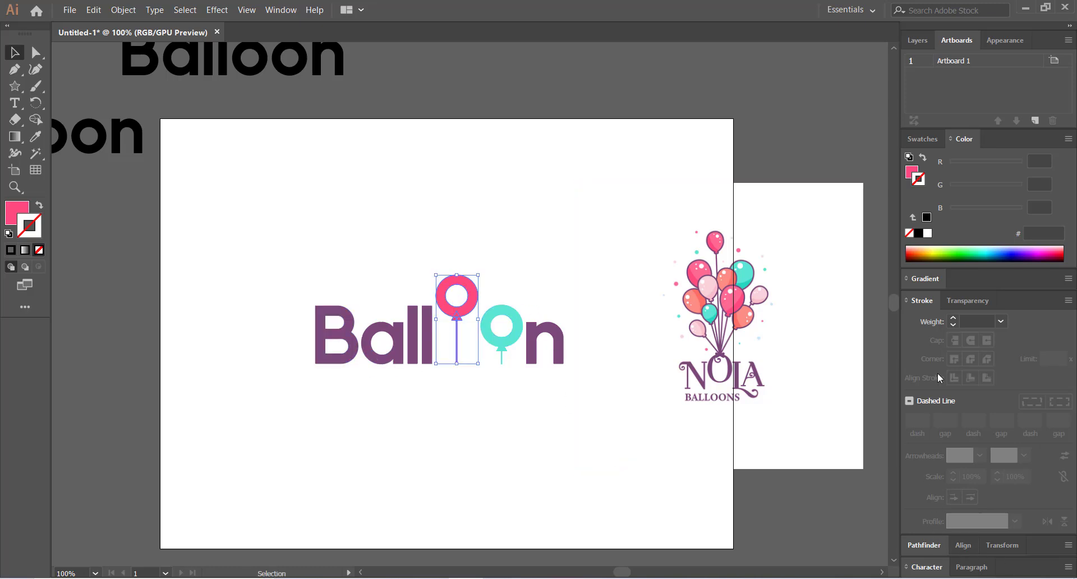
{"action": "left_click", "coordinate": [936, 545]}
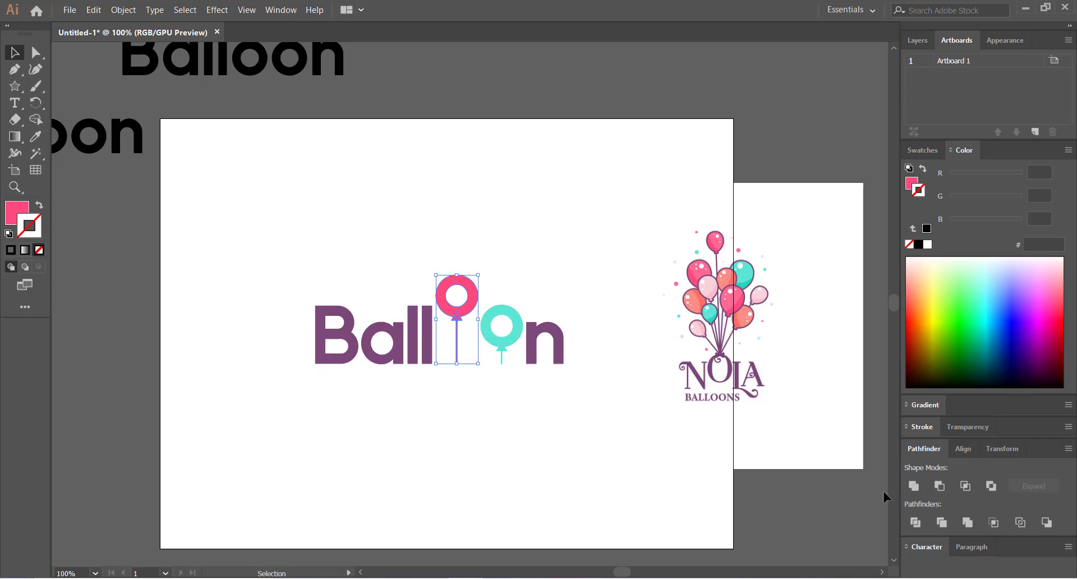
{"action": "left_click", "coordinate": [914, 486]}
{"action": "left_click", "coordinate": [451, 424]}
{"action": "left_click", "coordinate": [501, 345]}
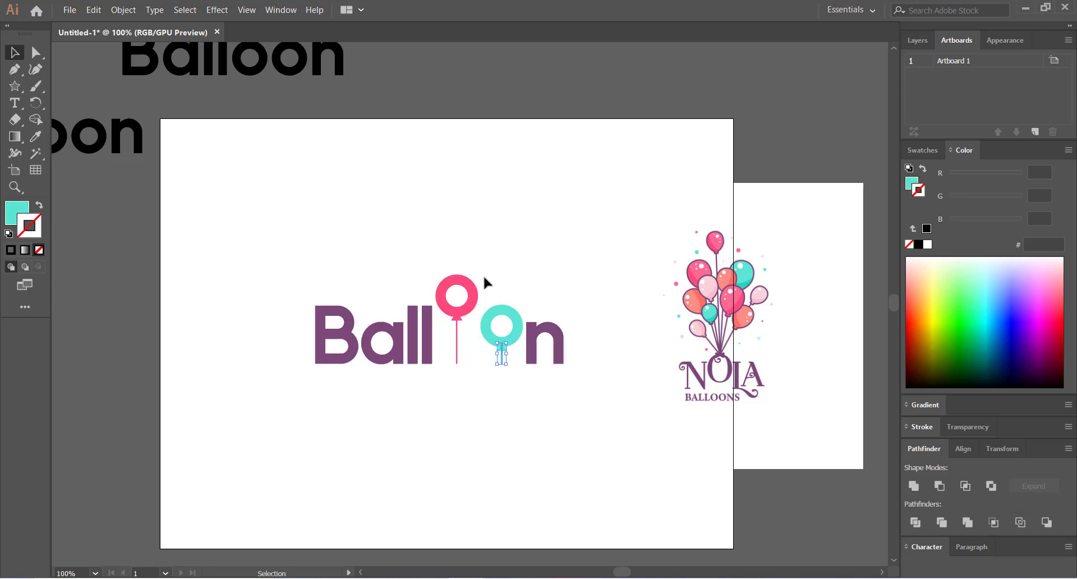
{"action": "left_click", "coordinate": [914, 486]}
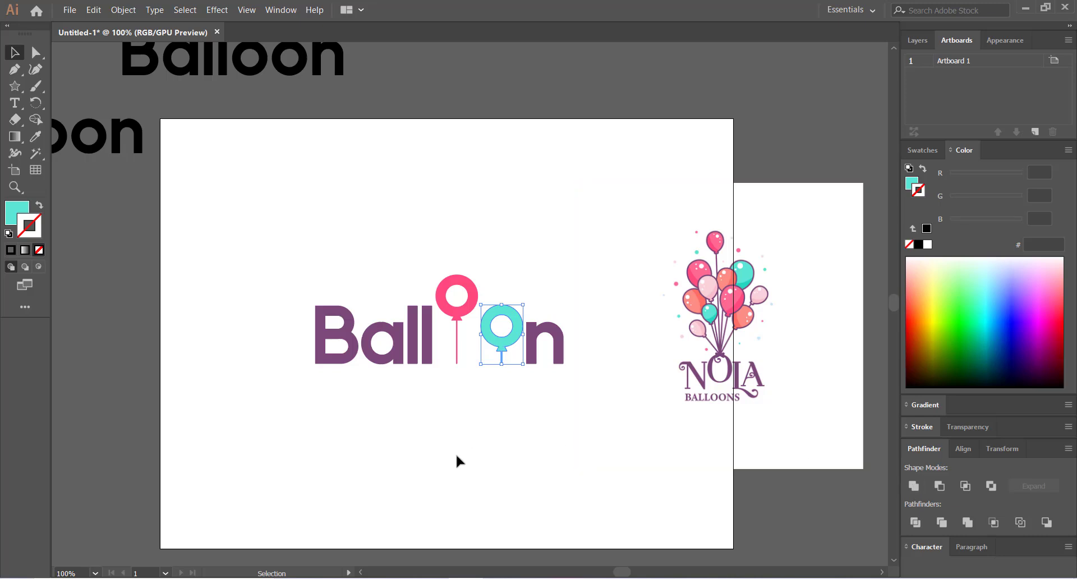
{"action": "left_click", "coordinate": [457, 459]}
- Move the reference image off the artboard, just beyond its right edge
{"action": "key", "text": "space"}
{"action": "left_click_drag", "start_coordinate": [442, 439], "coordinate": [503, 456]}
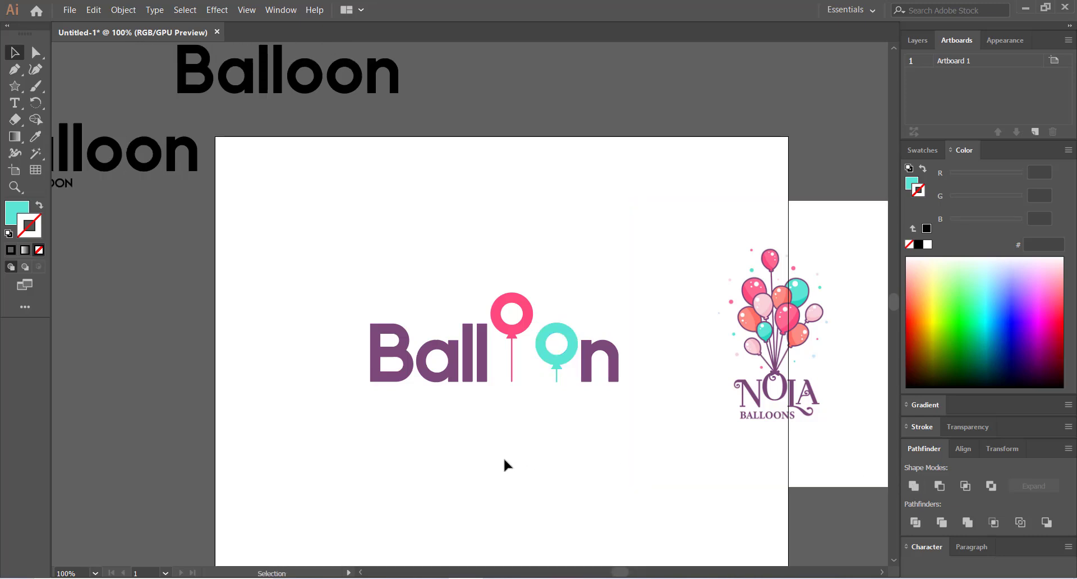
{"action": "left_click_drag", "start_coordinate": [695, 346], "coordinate": [635, 353]}
{"action": "left_click_drag", "start_coordinate": [650, 351], "coordinate": [815, 344]}
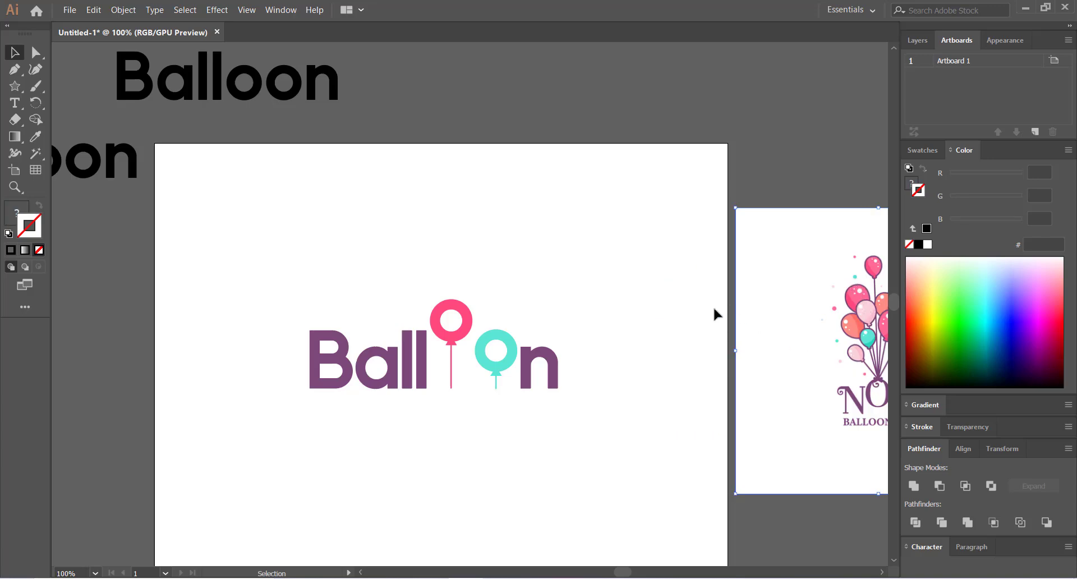
- Examine up close how the balloons in the reference image are coloured and outlined
{"action": "key", "text": "ctrl+="}
{"action": "key", "text": "space"}
{"action": "left_click_drag", "start_coordinate": [372, 259], "coordinate": [421, 448]}
{"action": "key", "text": "ctrl+="}
{"action": "key", "text": "ctrl+="}
{"action": "key", "text": "ctrl+="}
{"action": "key", "text": "space"}
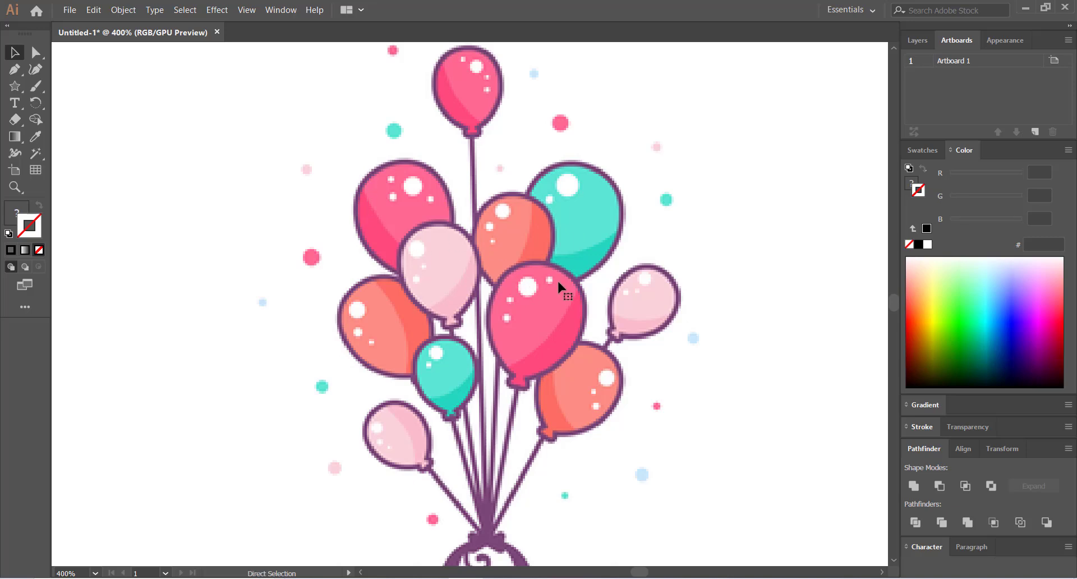
{"action": "key", "text": "ctrl+minus"}
{"action": "key", "text": "ctrl+minus"}
{"action": "key", "text": "space"}
{"action": "left_click_drag", "start_coordinate": [370, 318], "coordinate": [516, 338]}
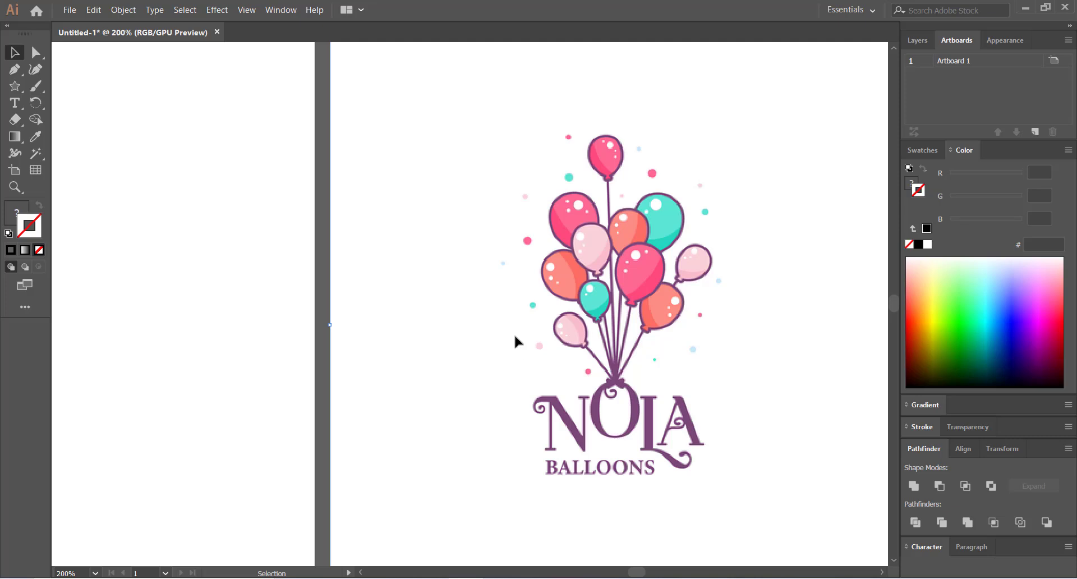
- Delete the reference image beside the artboard
{"action": "key", "text": "ctrl+minus"}
{"action": "key", "text": "space"}
{"action": "left_click_drag", "start_coordinate": [344, 341], "coordinate": [456, 375]}
{"action": "key", "text": "Delete"}
{"action": "key", "text": "space"}
{"action": "left_click_drag", "start_coordinate": [251, 417], "coordinate": [612, 408]}
{"action": "left_click_drag", "start_coordinate": [423, 264], "coordinate": [569, 460]}
{"action": "left_click", "coordinate": [564, 461]}
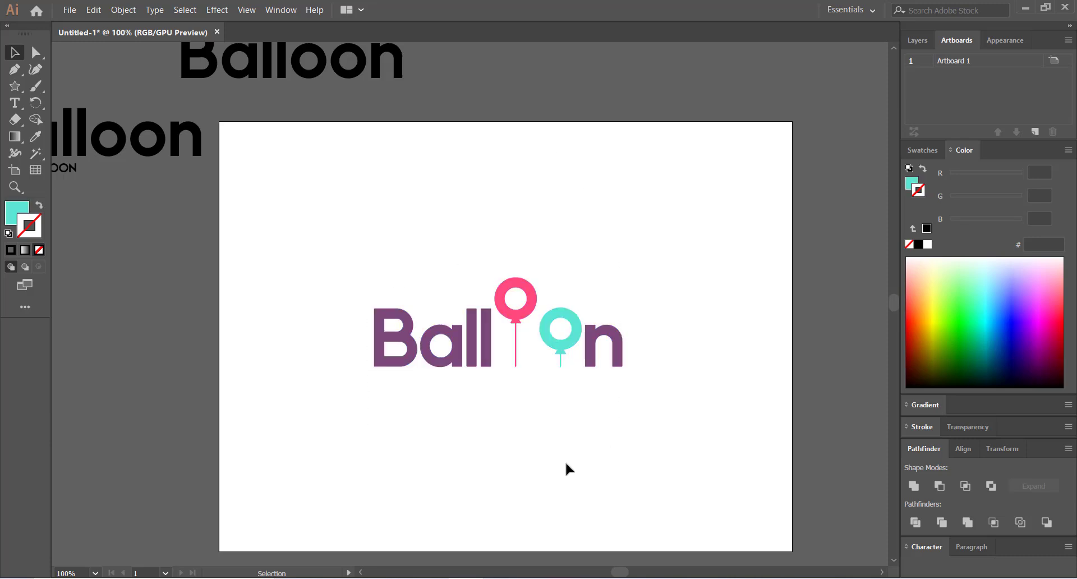
- Duplicate the coloured wordmark with its two balloons and place the copy above the artboard
{"action": "key", "text": "ctrl+plus"}
{"action": "key", "text": "ctrl+plus"}
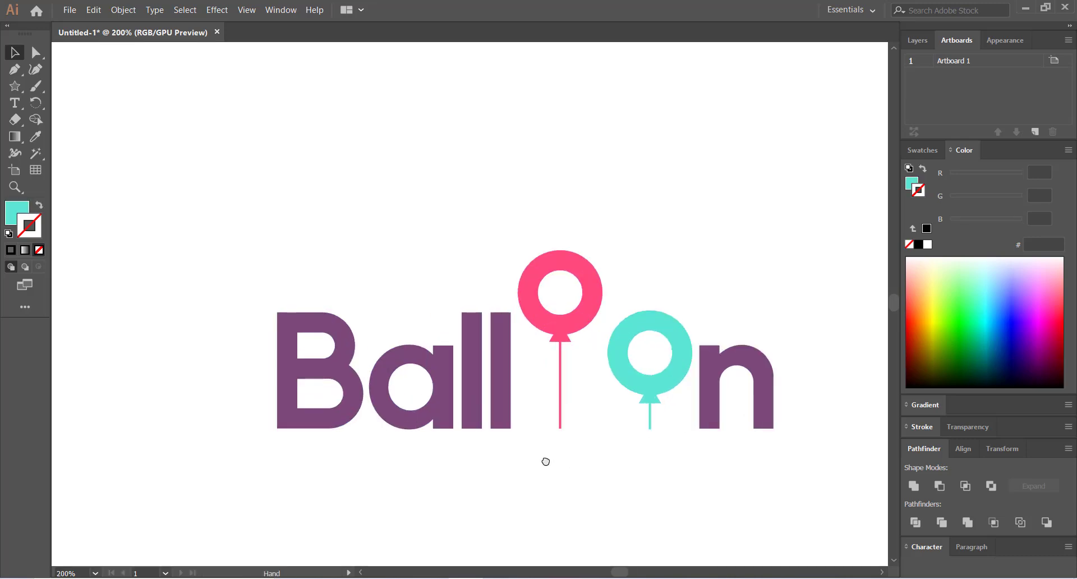
{"action": "left_click_drag", "start_coordinate": [195, 217], "coordinate": [750, 456]}
{"action": "key", "text": "a"}
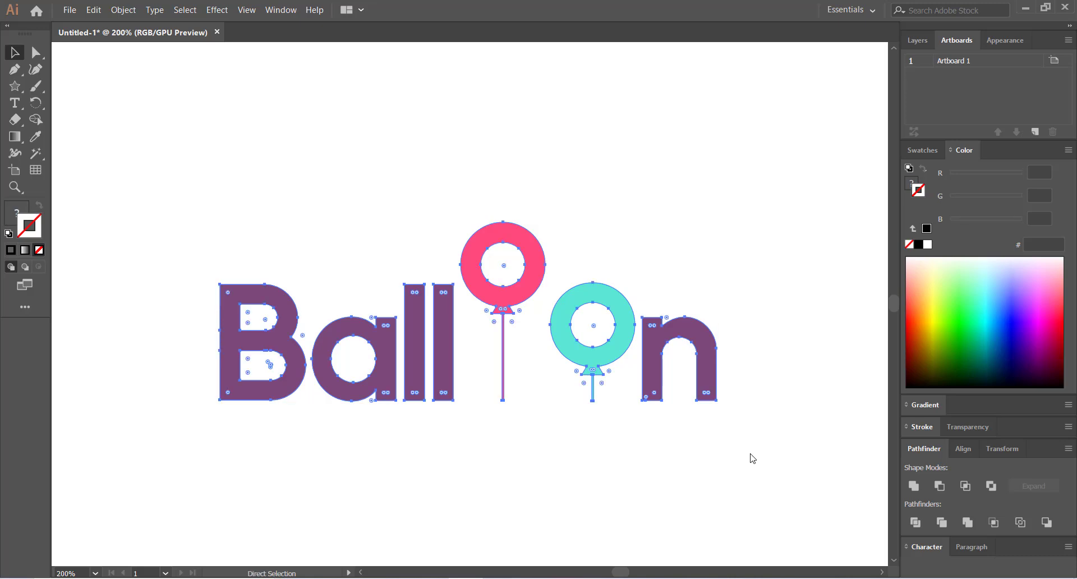
{"action": "key", "text": "ctrl+minus"}
{"action": "key", "text": "ctrl+minus"}
{"action": "key", "text": "ctrl+minus"}
{"action": "key", "text": "v"}
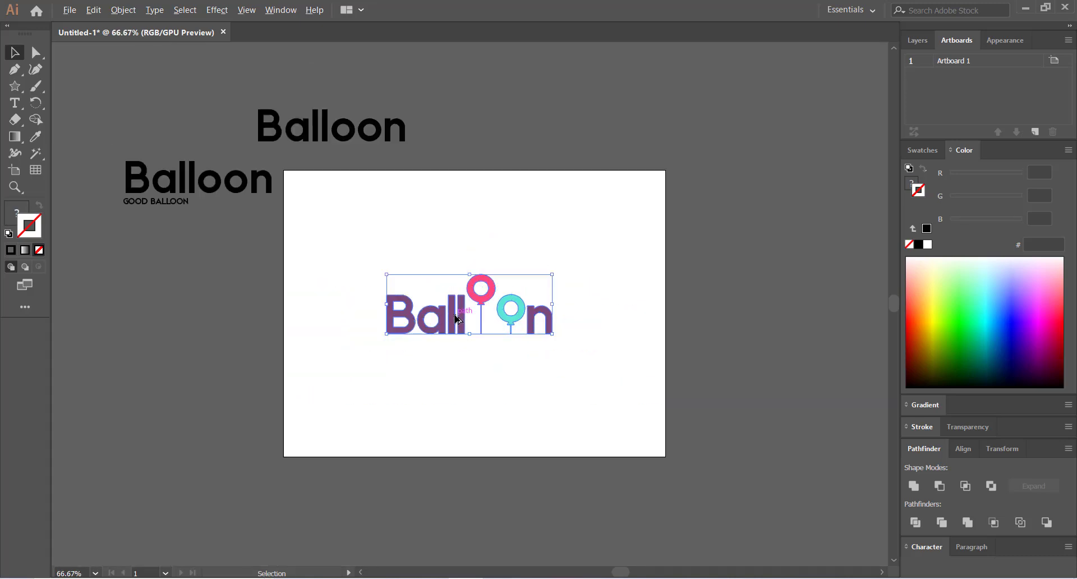
{"action": "left_click_drag", "start_coordinate": [469, 322], "coordinate": [467, 293]}
{"action": "left_click_drag", "start_coordinate": [485, 146], "coordinate": [575, 117]}
{"action": "left_click", "coordinate": [362, 286]}
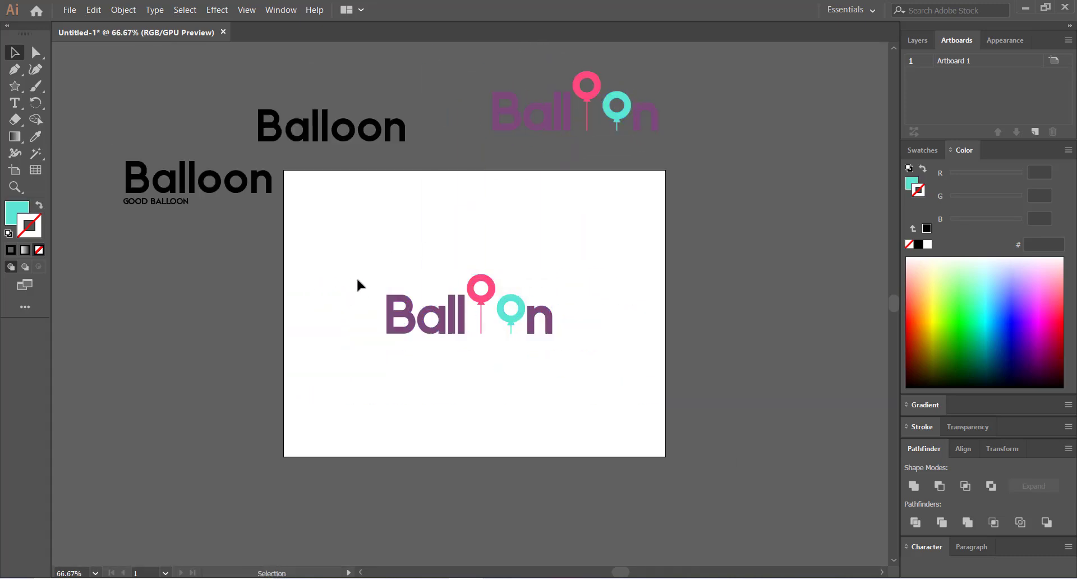
- Add a solid black stroke to the pink balloon in the artboard's wordmark
{"action": "key", "text": "ctrl+plus"}
{"action": "key", "text": "ctrl+plus"}
{"action": "key", "text": "ctrl+plus"}
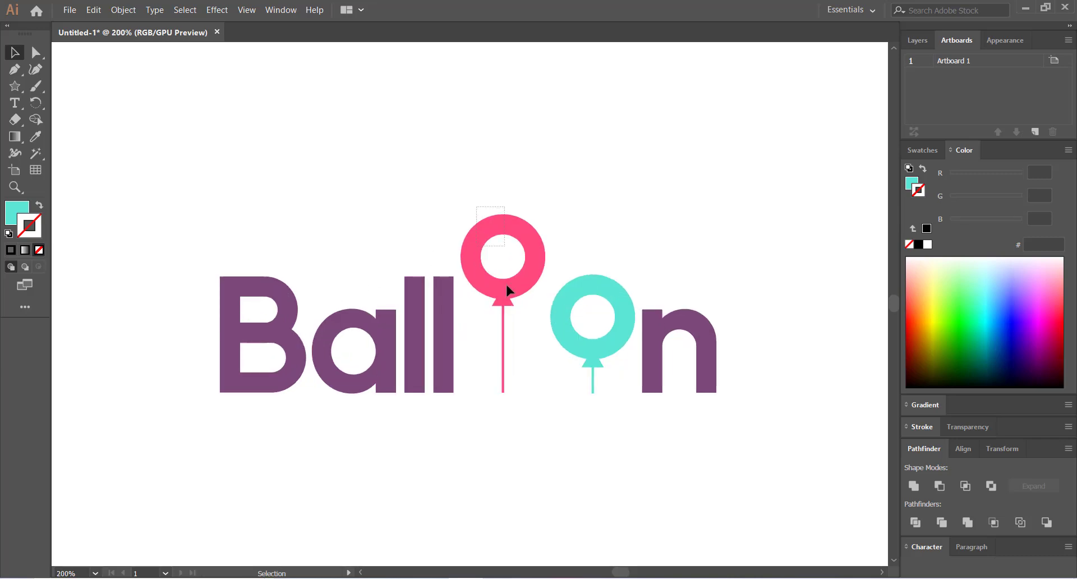
{"action": "left_click_drag", "start_coordinate": [477, 291], "coordinate": [523, 395]}
{"action": "left_click", "coordinate": [12, 251]}
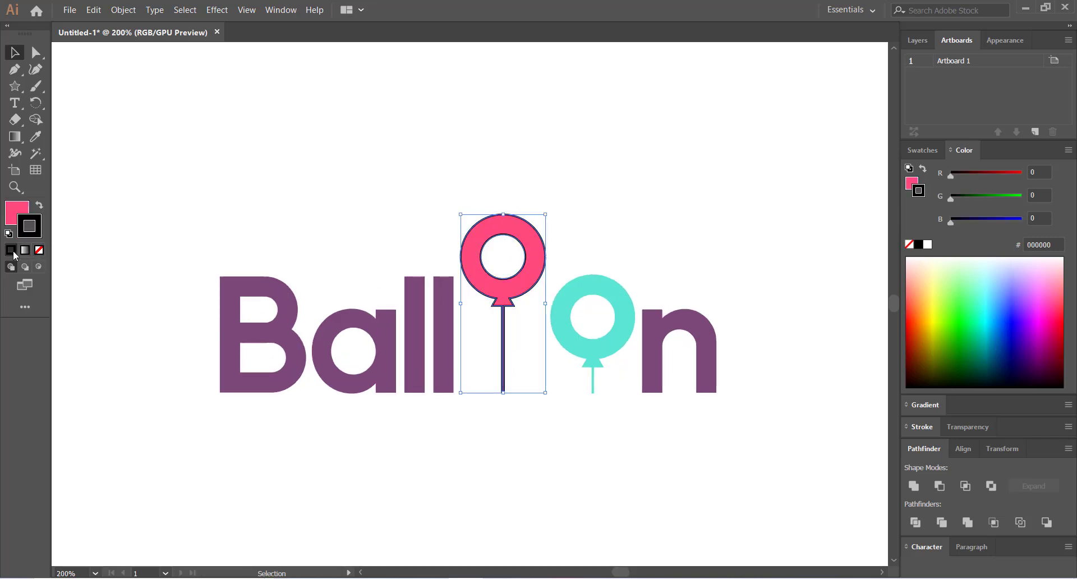
{"action": "left_click", "coordinate": [299, 142]}
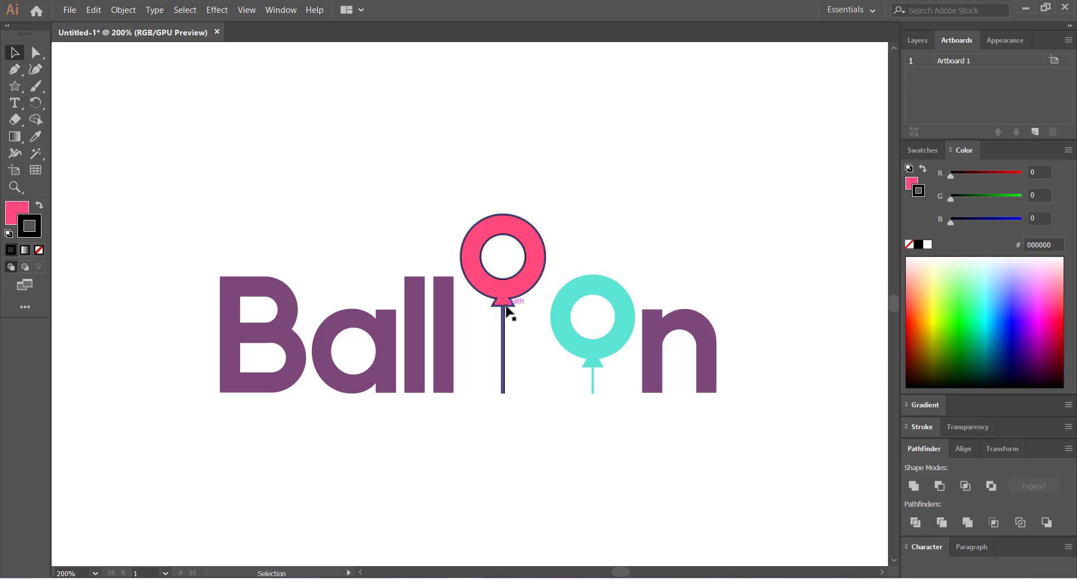
- Set the pink balloon's stroke colour to the letters' purple, 7c4879
{"action": "left_click", "coordinate": [424, 330]}
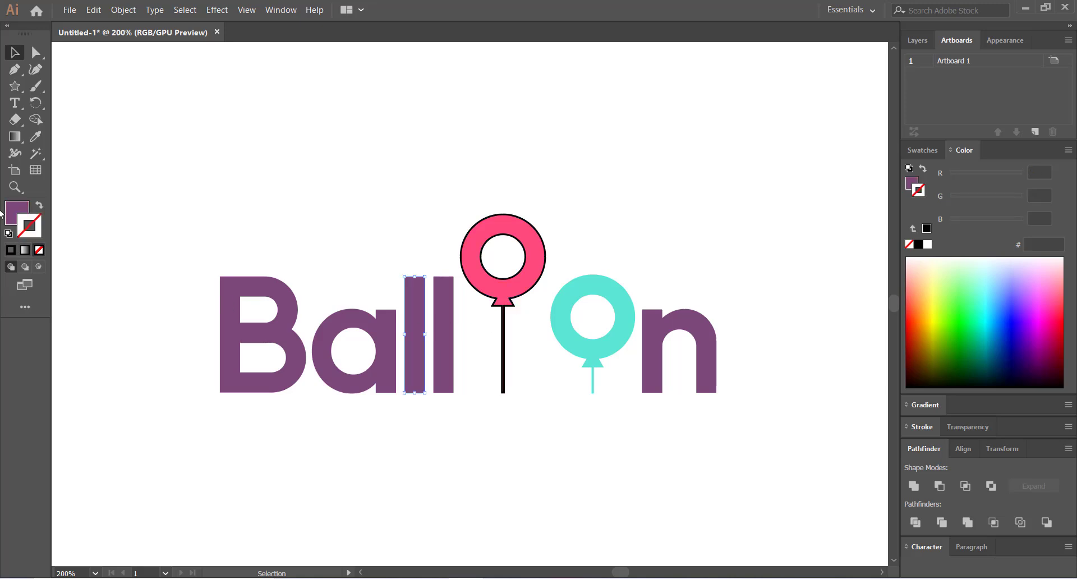
{"action": "double_click", "coordinate": [17, 213]}
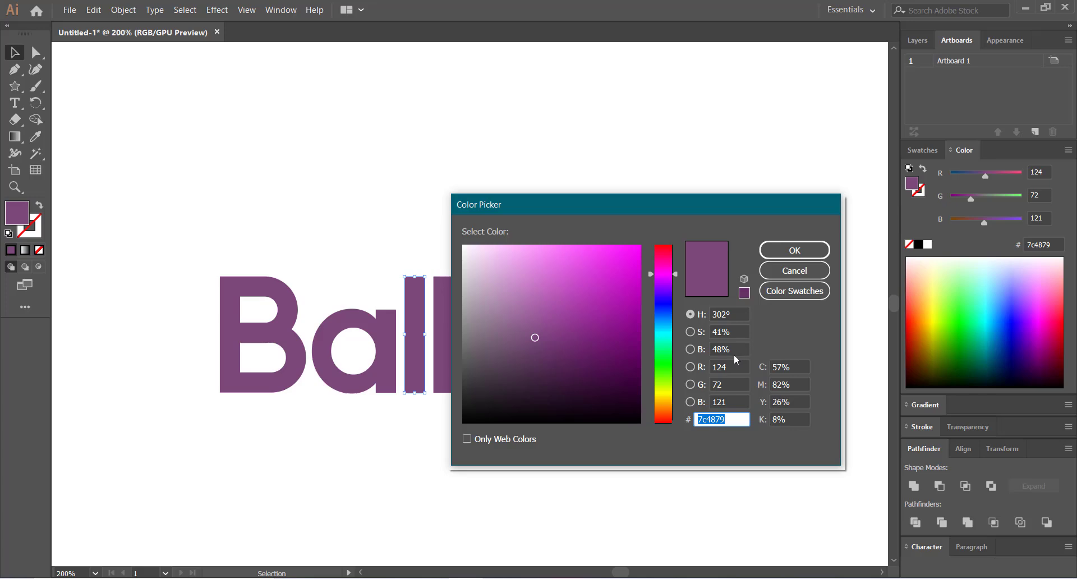
{"action": "left_click", "coordinate": [795, 270]}
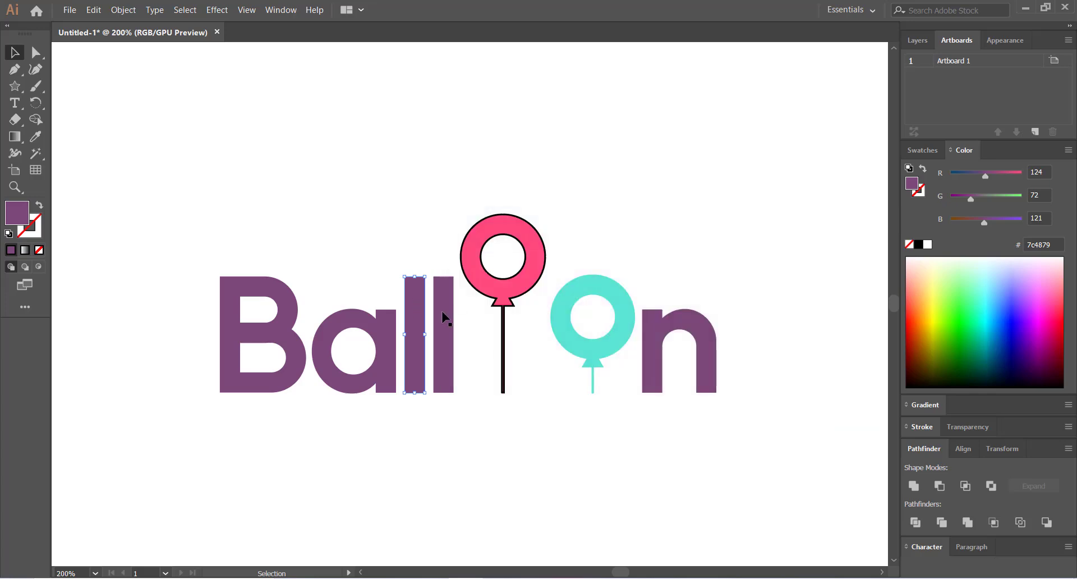
{"action": "left_click", "coordinate": [474, 251]}
{"action": "double_click", "coordinate": [29, 225]}
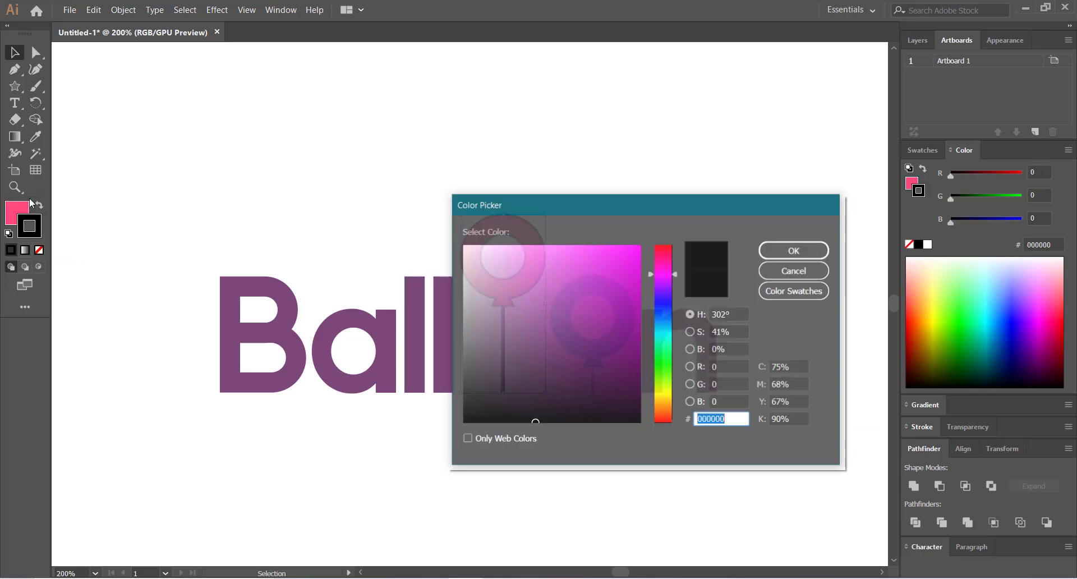
{"action": "type", "text": "7c4879"}
{"action": "key", "text": "Return"}
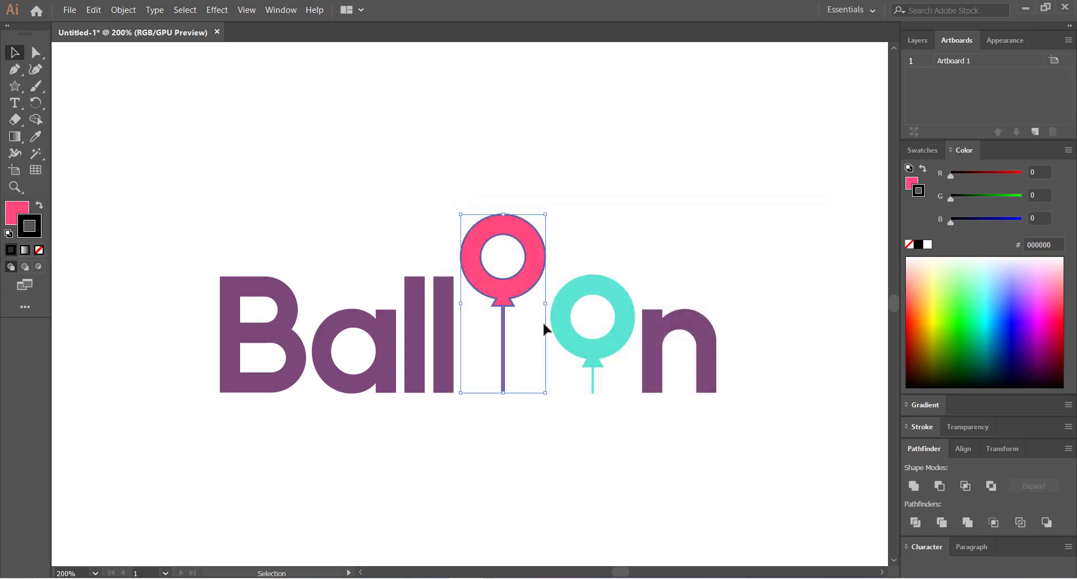
{"action": "left_click", "coordinate": [590, 211]}
- Give the turquoise balloon a solid purple stroke in 7c4879
{"action": "key", "text": "ctrl+1"}
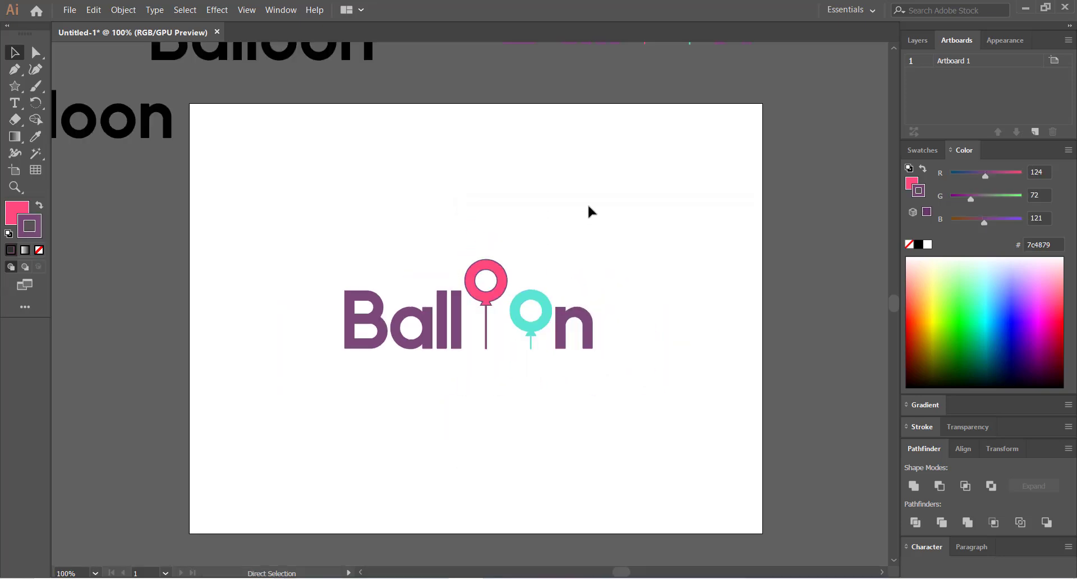
{"action": "key", "text": "ctrl+plus"}
{"action": "key", "text": "ctrl+plus"}
{"action": "key", "text": "ctrl+plus"}
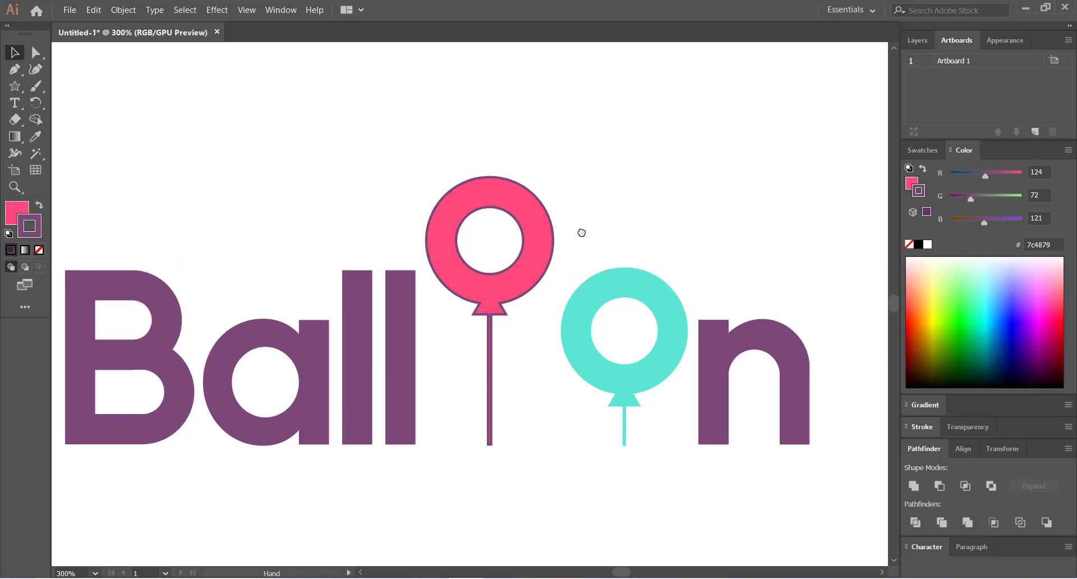
{"action": "left_click", "coordinate": [593, 293]}
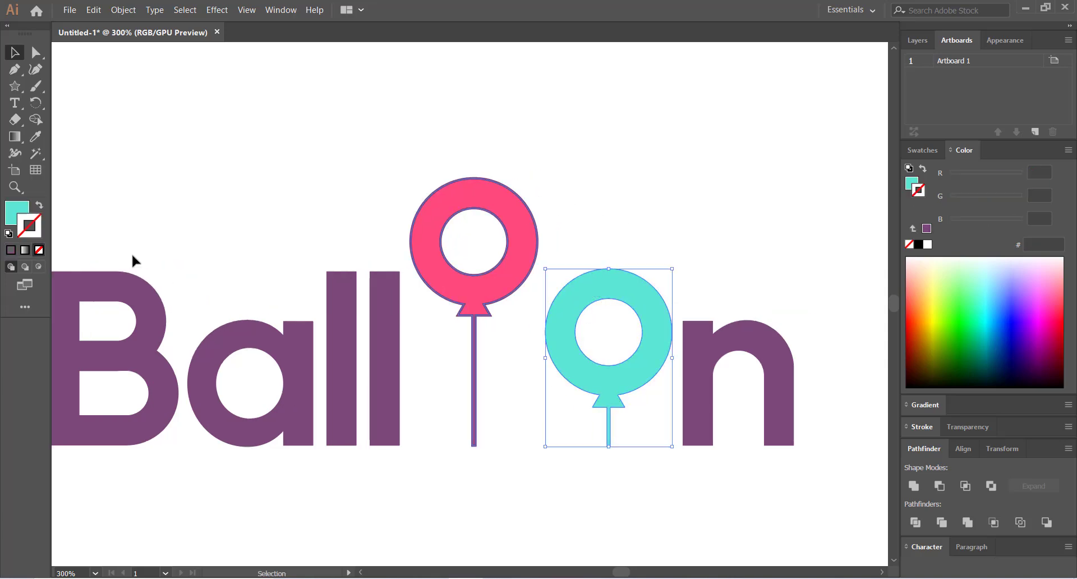
{"action": "double_click", "coordinate": [33, 239]}
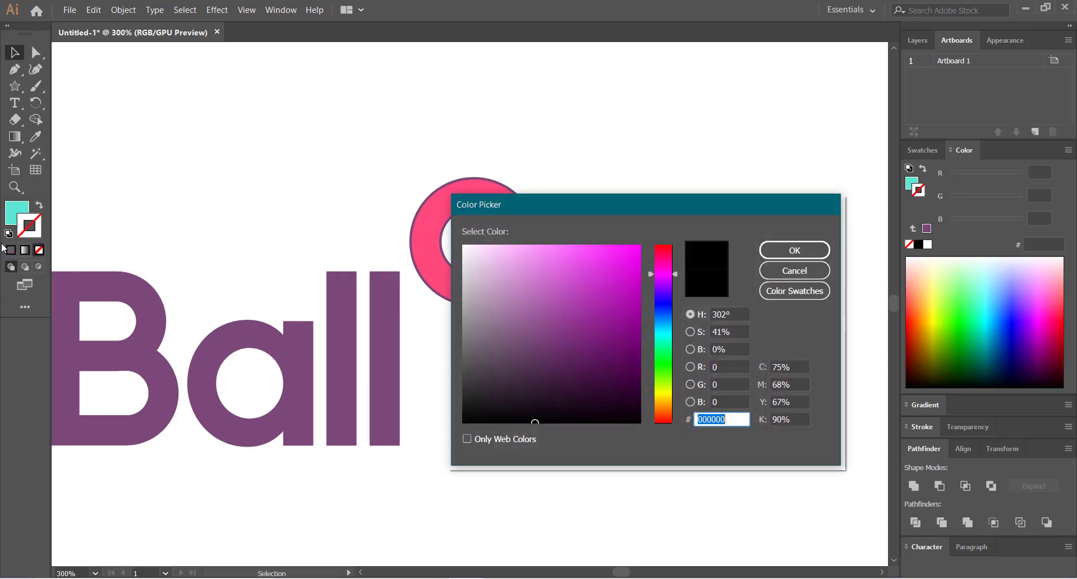
{"action": "left_click", "coordinate": [788, 278]}
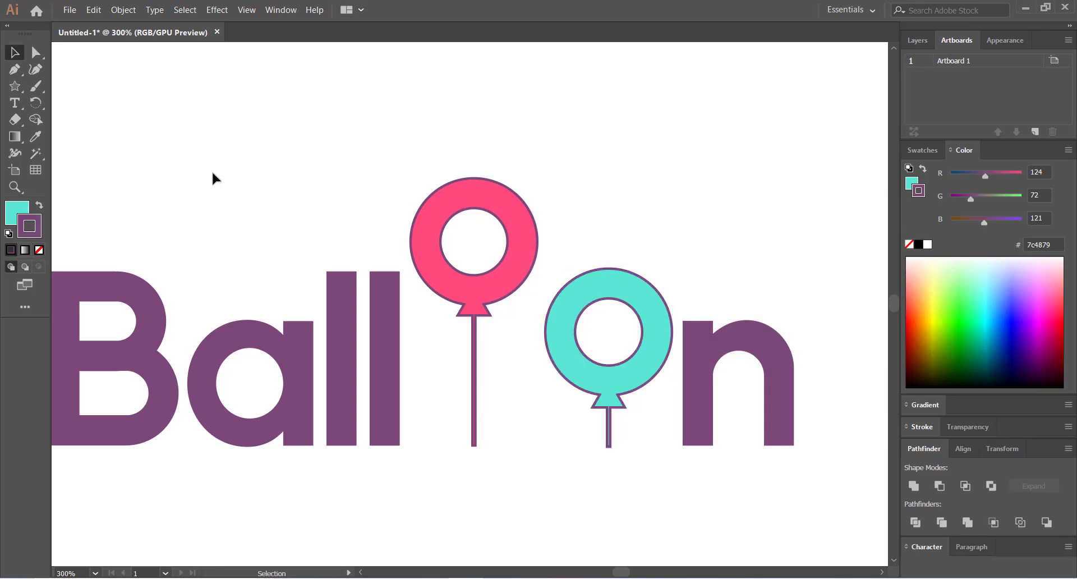
- Nudge the letters "Ball" three steps to the right, closer to the pink balloon
{"action": "key", "text": "ctrl+minus"}
{"action": "key", "text": "ctrl+minus"}
{"action": "key", "text": "ctrl+minus"}
{"action": "key", "text": "ctrl+minus"}
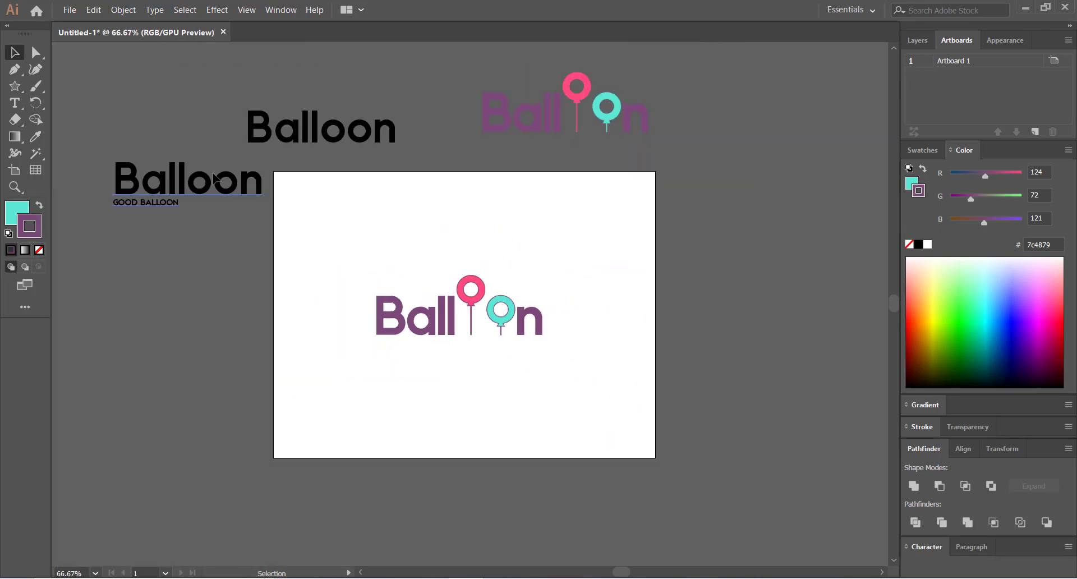
{"action": "key", "text": "ctrl+plus"}
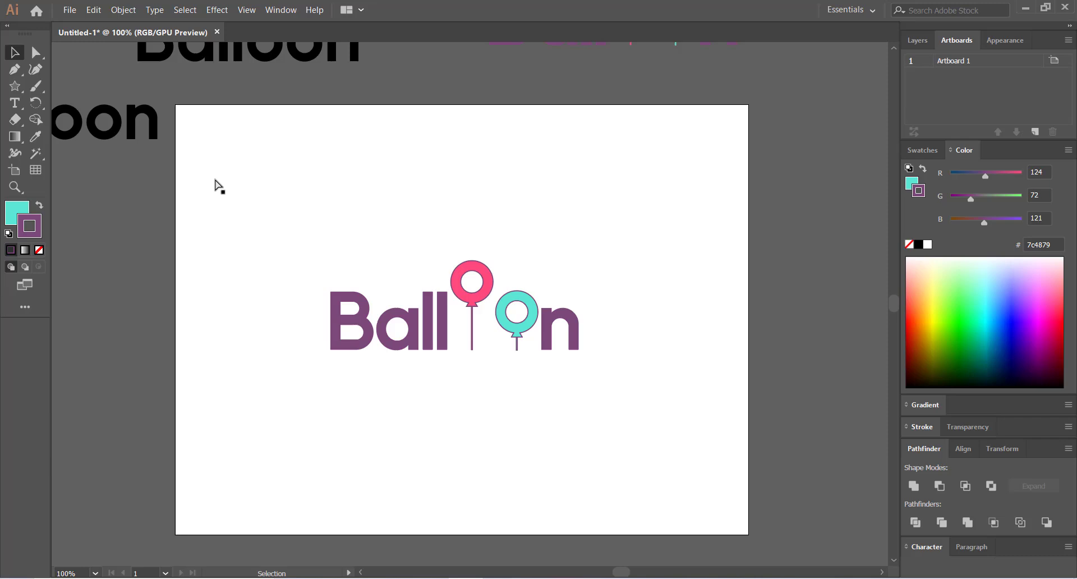
{"action": "left_click_drag", "start_coordinate": [319, 261], "coordinate": [444, 392]}
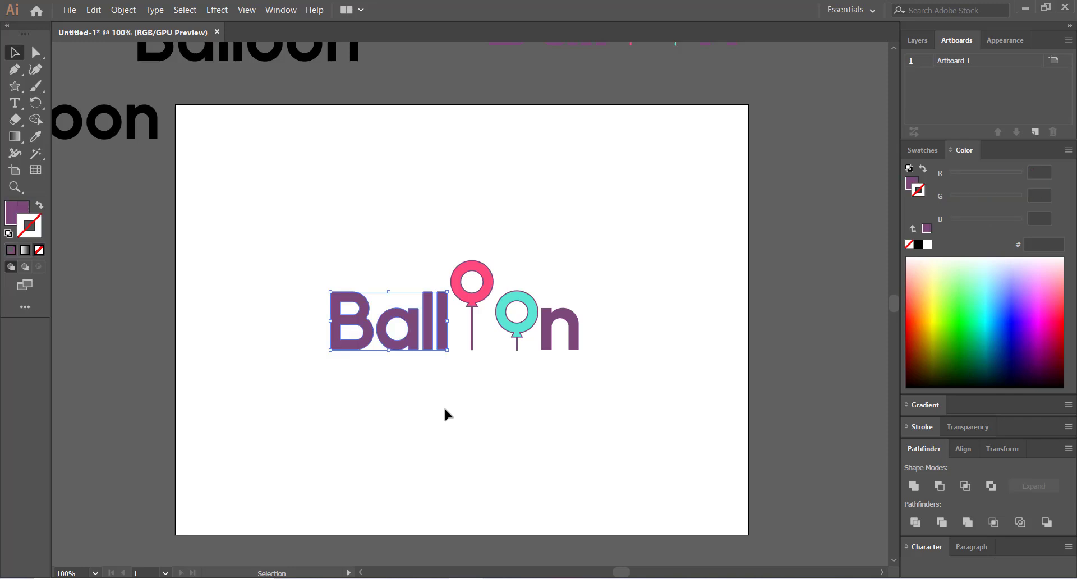
{"action": "key", "text": "Right"}
{"action": "key", "text": "Right"}
{"action": "key", "text": "Right"}
{"action": "left_click", "coordinate": [443, 406]}
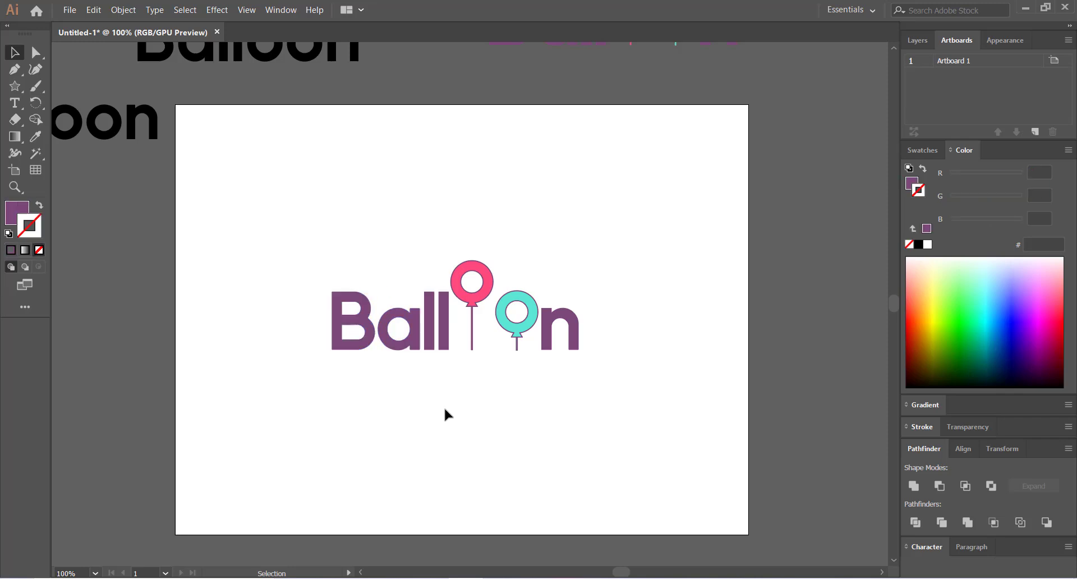
- Scale the whole wordmark down proportionally around its centre to about three quarters of its size
{"action": "left_click_drag", "start_coordinate": [428, 413], "coordinate": [465, 405]}
{"action": "left_click_drag", "start_coordinate": [350, 192], "coordinate": [646, 436]}
{"action": "left_click_drag", "start_coordinate": [368, 254], "coordinate": [396, 262]}
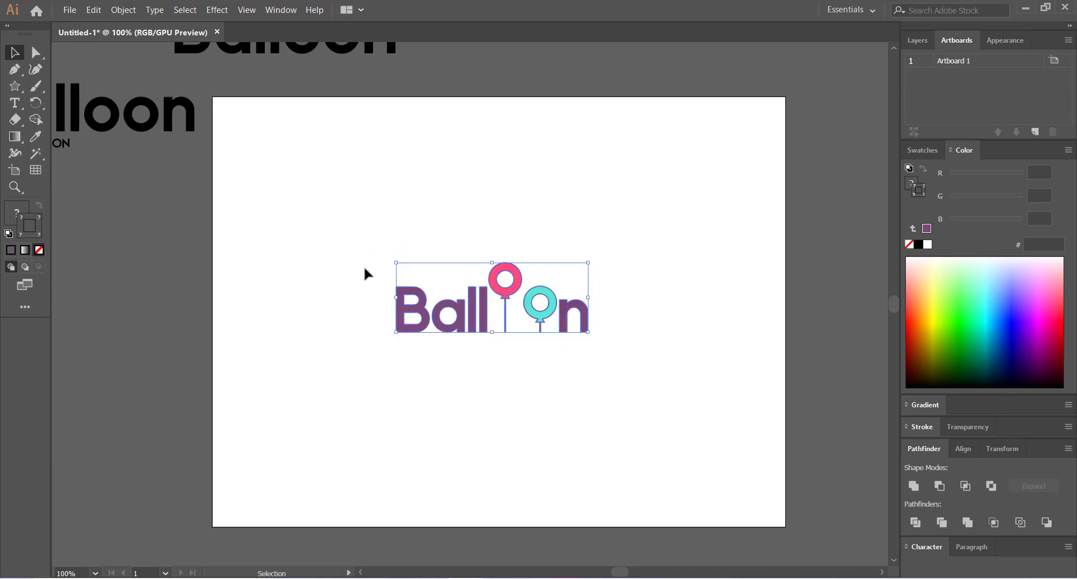
{"action": "left_click", "coordinate": [366, 274]}
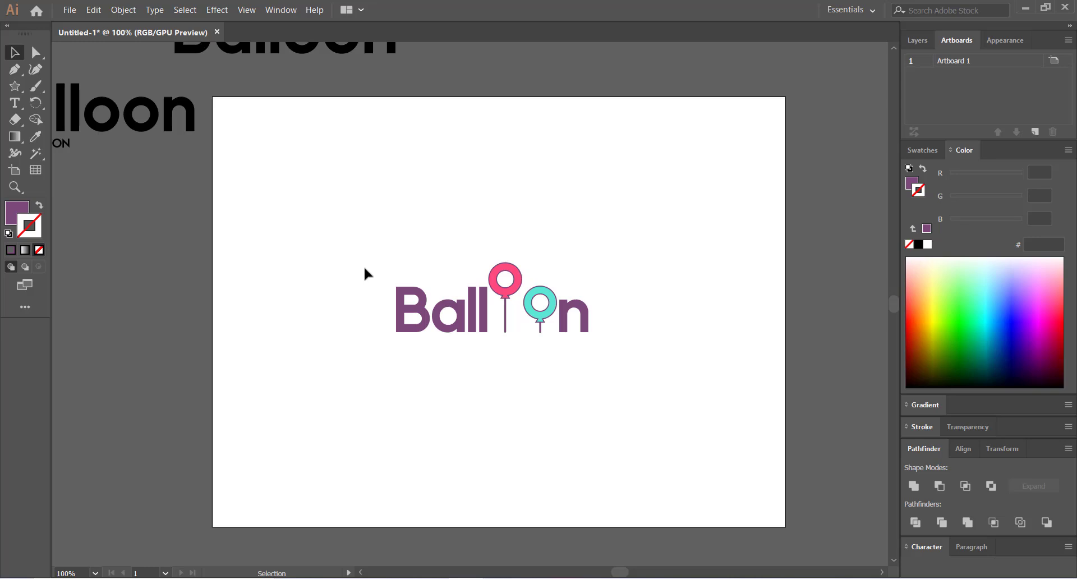
{"action": "left_click_drag", "start_coordinate": [379, 210], "coordinate": [615, 392]}
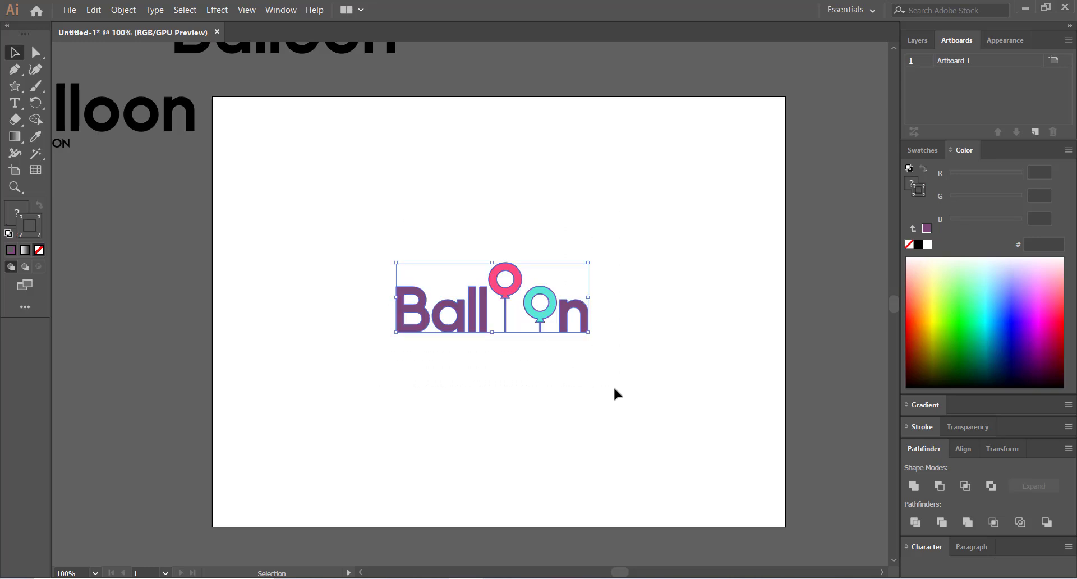
{"action": "left_click", "coordinate": [610, 395]}
{"action": "key", "text": "ctrl+minus"}
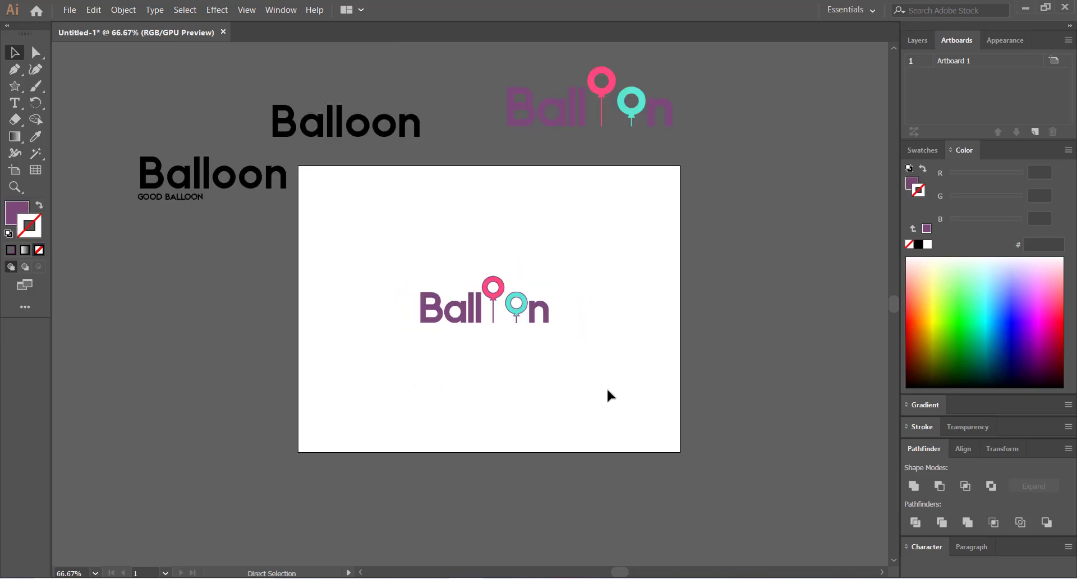
{"action": "scroll", "coordinate": [608, 396], "scroll_direction": "up", "scroll_amount": 1}
{"action": "key", "text": "space"}
{"action": "left_click_drag", "start_coordinate": [533, 308], "coordinate": [580, 314]}
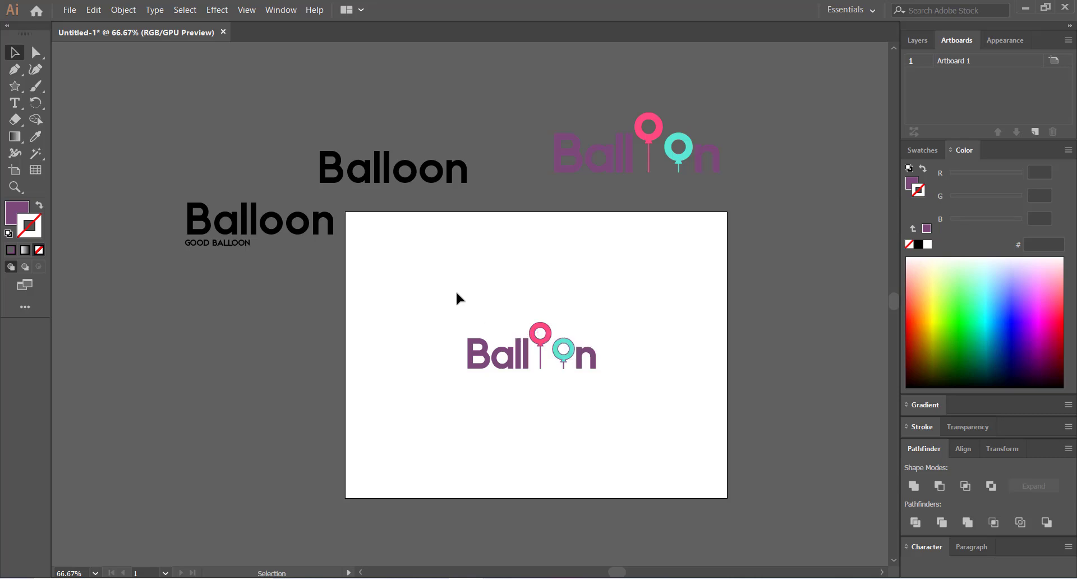
{"action": "left_click_drag", "start_coordinate": [437, 275], "coordinate": [634, 394]}
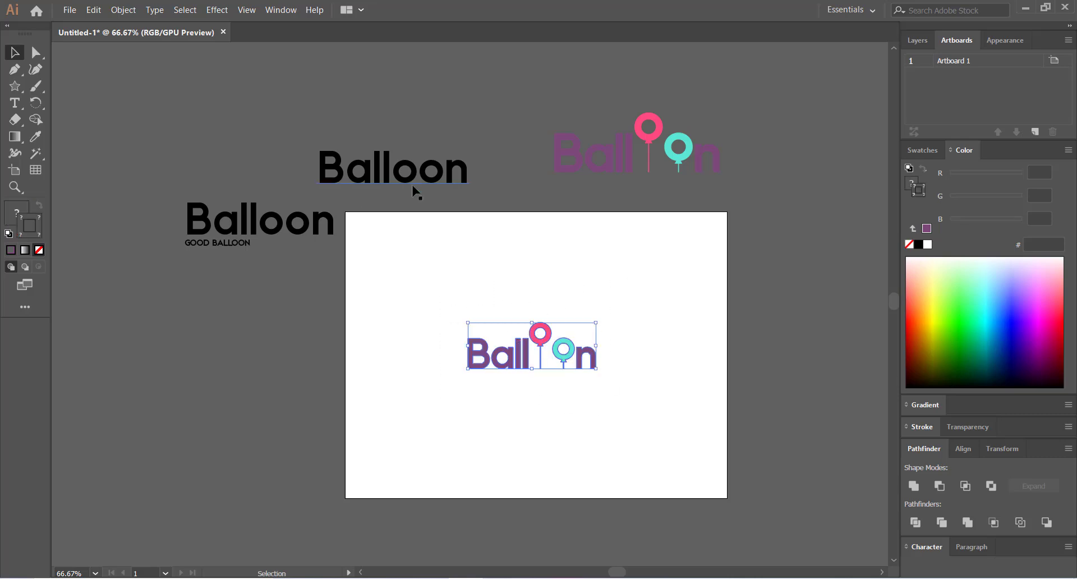
{"action": "left_click", "coordinate": [483, 308]}
{"action": "mouse_move", "coordinate": [498, 260]}
{"action": "left_mouse_down"}
{"action": "mouse_move", "coordinate": [583, 313]}
{"action": "mouse_move", "coordinate": [495, 269]}
{"action": "left_mouse_up"}
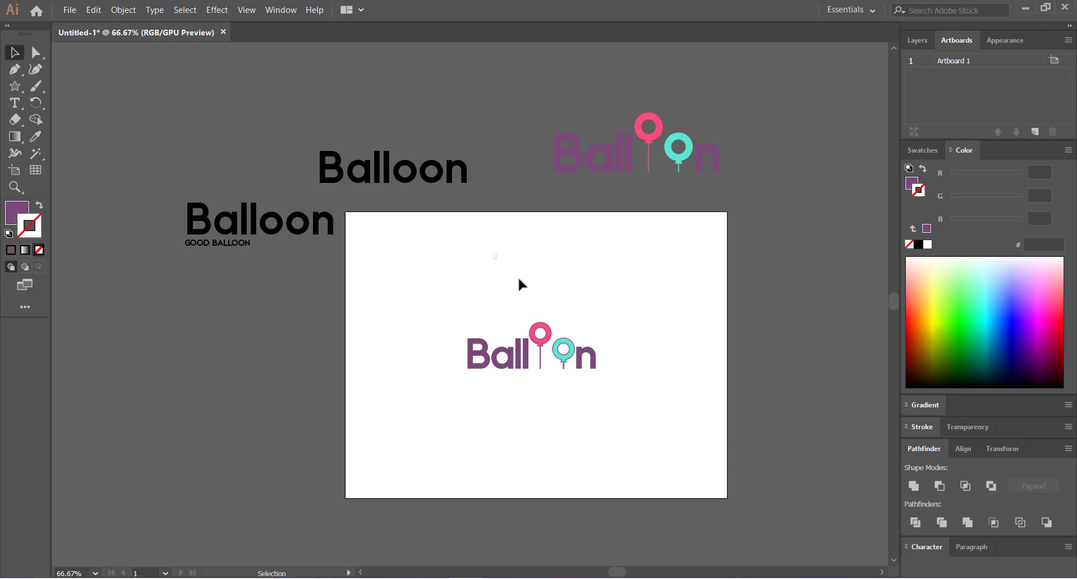
{"action": "mouse_move", "coordinate": [452, 307]}
{"action": "left_mouse_down"}
{"action": "mouse_move", "coordinate": [480, 336]}
{"action": "mouse_move", "coordinate": [610, 408]}
{"action": "left_mouse_up"}
{"action": "left_click", "coordinate": [608, 403]}
{"action": "left_click_drag", "start_coordinate": [440, 291], "coordinate": [619, 407]}
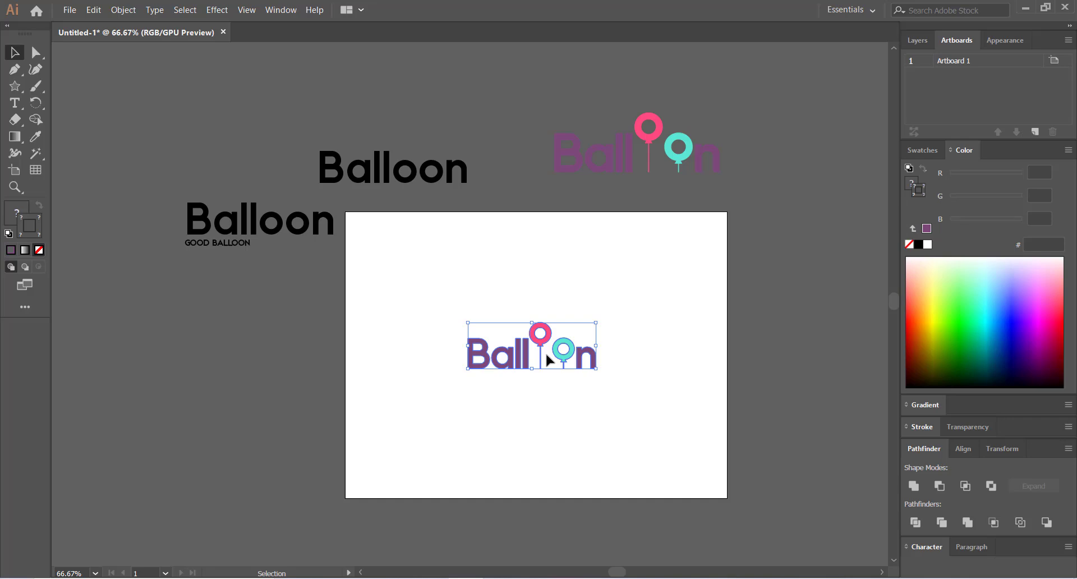
{"action": "left_click", "coordinate": [484, 284]}
{"action": "left_click", "coordinate": [404, 175]}
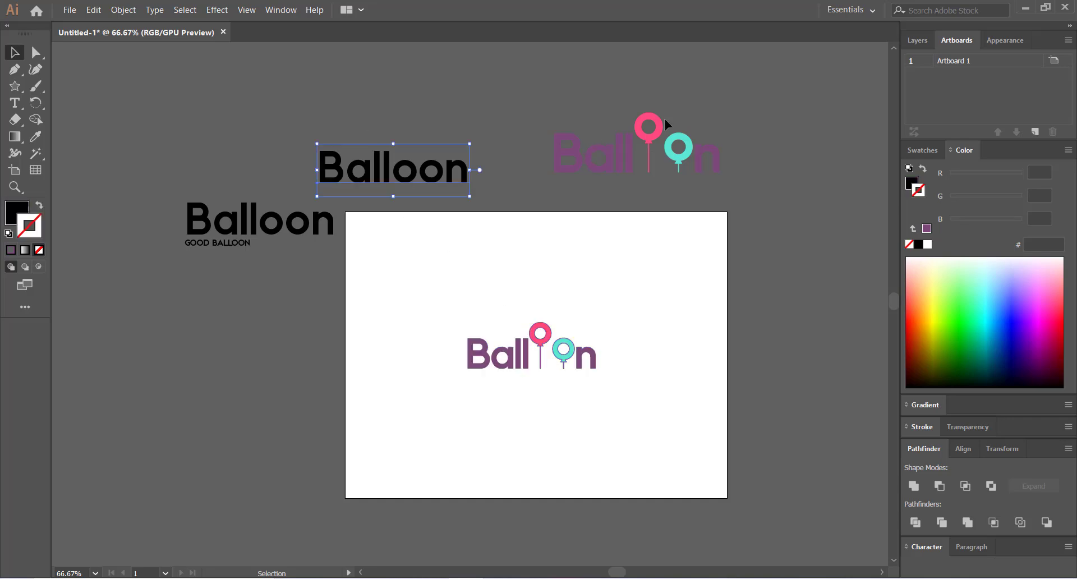
{"action": "left_click", "coordinate": [485, 231]}
{"action": "left_click", "coordinate": [442, 183]}
{"action": "left_click", "coordinate": [412, 263]}
{"action": "left_click_drag", "start_coordinate": [434, 271], "coordinate": [627, 391]}
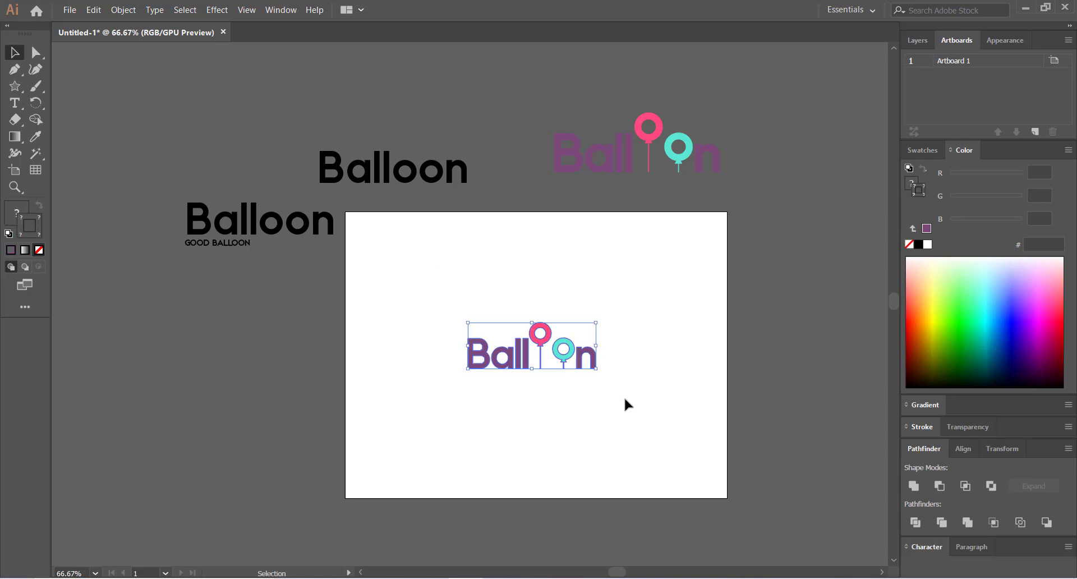
{"action": "left_click", "coordinate": [625, 400]}
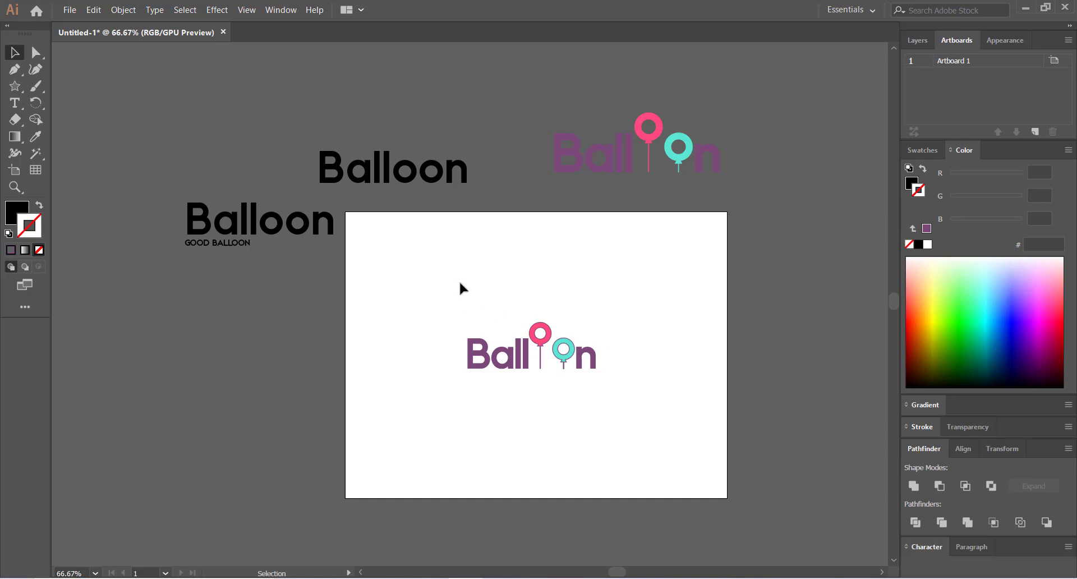
{"action": "left_click_drag", "start_coordinate": [421, 281], "coordinate": [646, 417]}
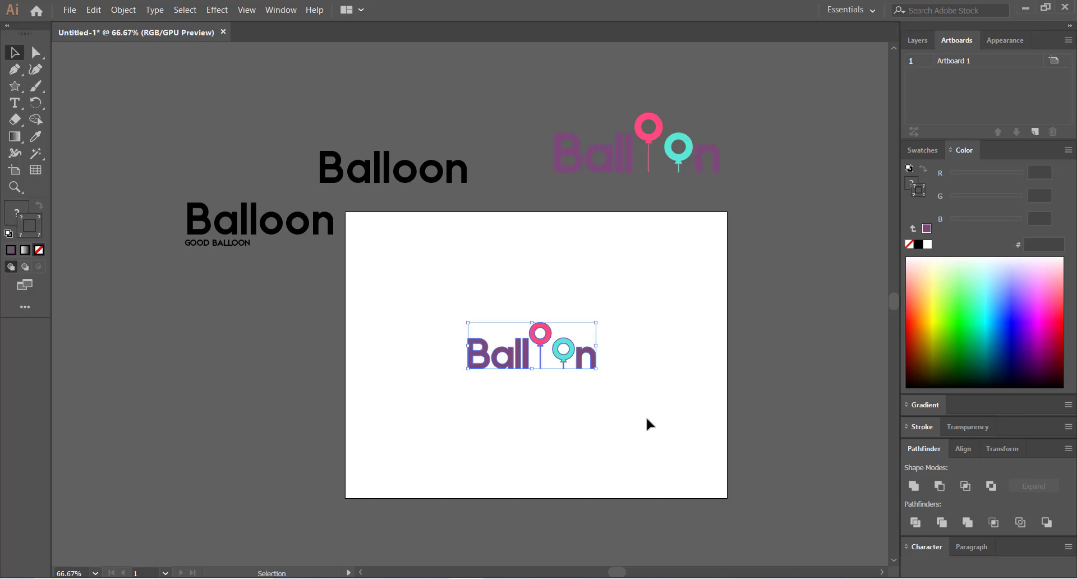
{"action": "left_click", "coordinate": [645, 416]}
{"action": "left_click_drag", "start_coordinate": [438, 303], "coordinate": [621, 410]}
{"action": "left_click", "coordinate": [554, 395]}
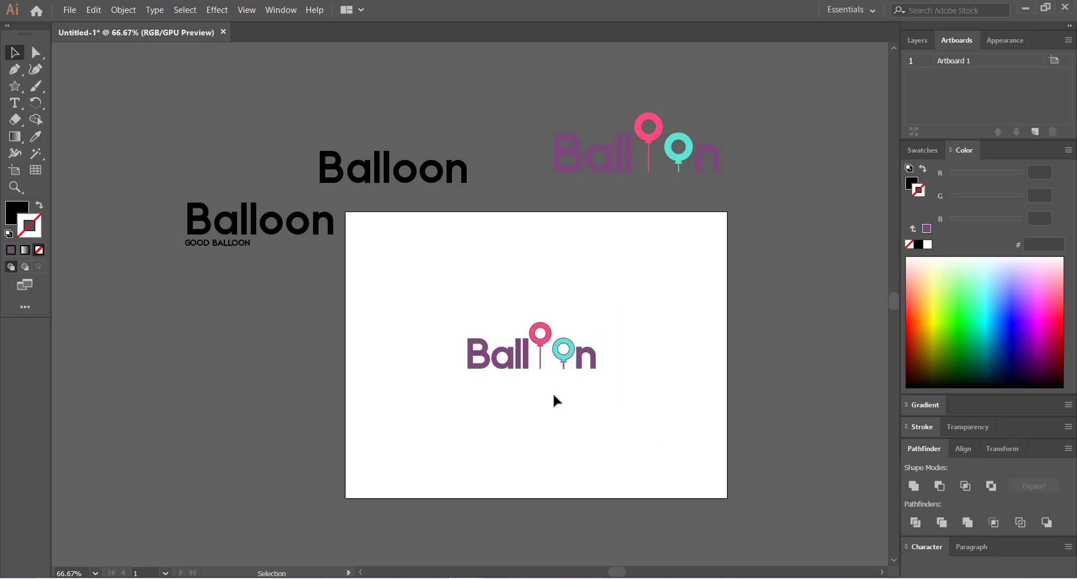
- Group all the letters and both balloons of the wordmark on the artboard into one object
{"action": "left_click", "coordinate": [476, 358]}
{"action": "left_click", "coordinate": [499, 389]}
{"action": "left_click", "coordinate": [497, 368]}
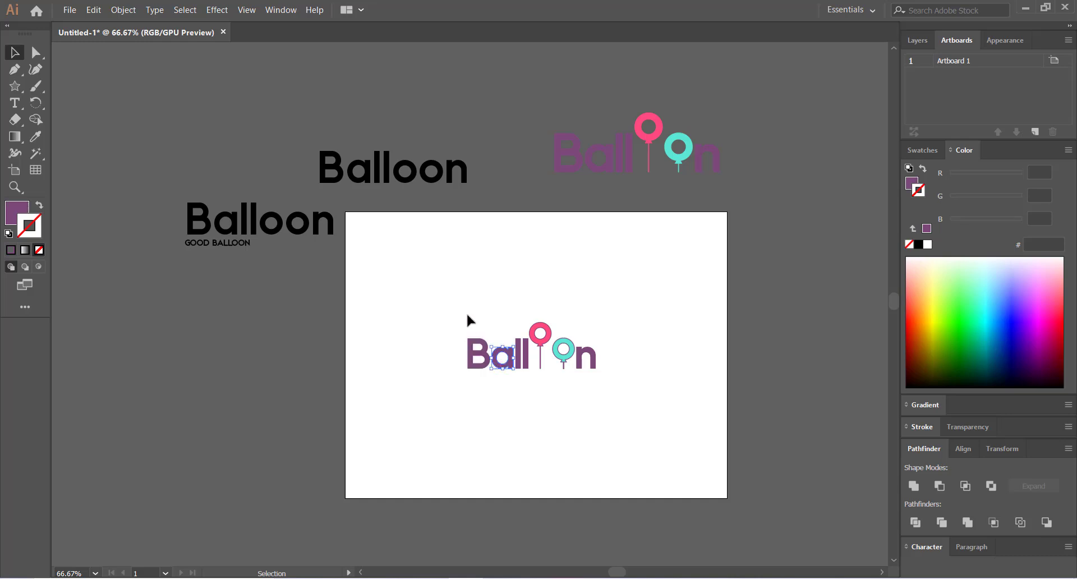
{"action": "left_click", "coordinate": [466, 312]}
{"action": "left_click", "coordinate": [486, 352]}
{"action": "left_click", "coordinate": [497, 304]}
{"action": "left_click_drag", "start_coordinate": [460, 301], "coordinate": [613, 415]}
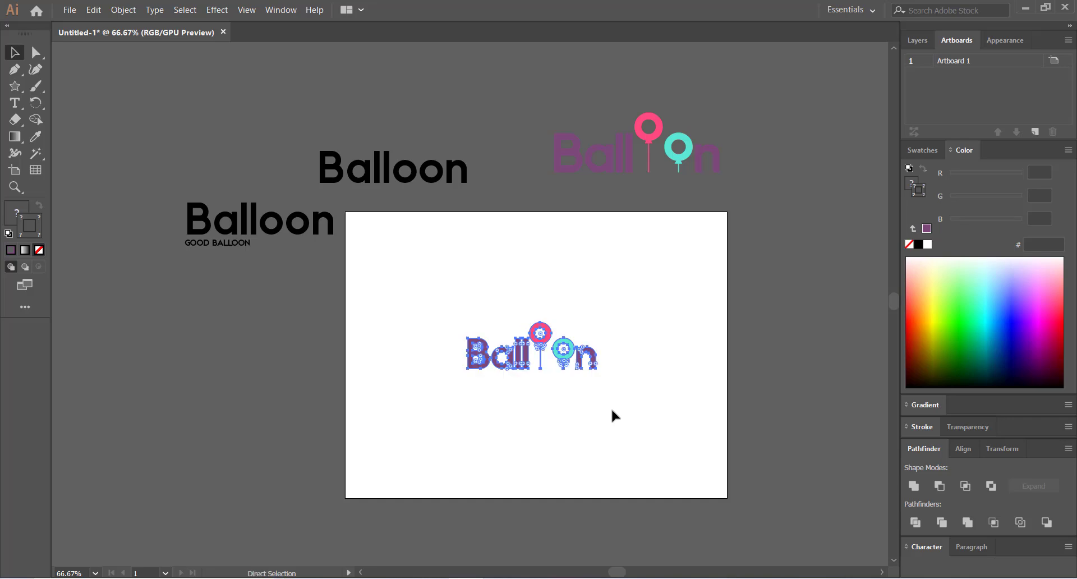
{"action": "left_click", "coordinate": [611, 410]}
{"action": "left_click", "coordinate": [576, 368]}
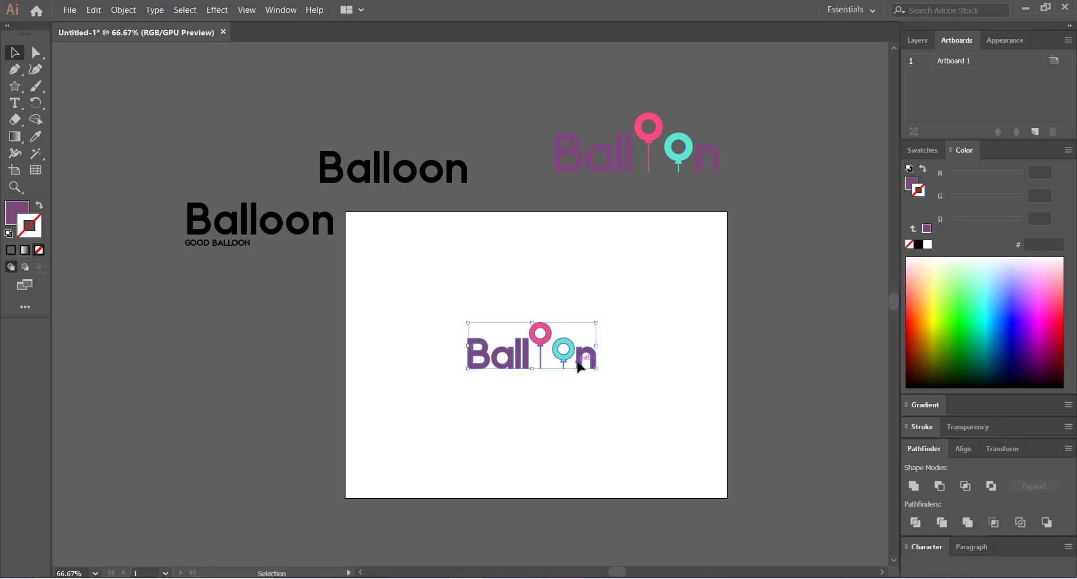
{"action": "left_click", "coordinate": [587, 399]}
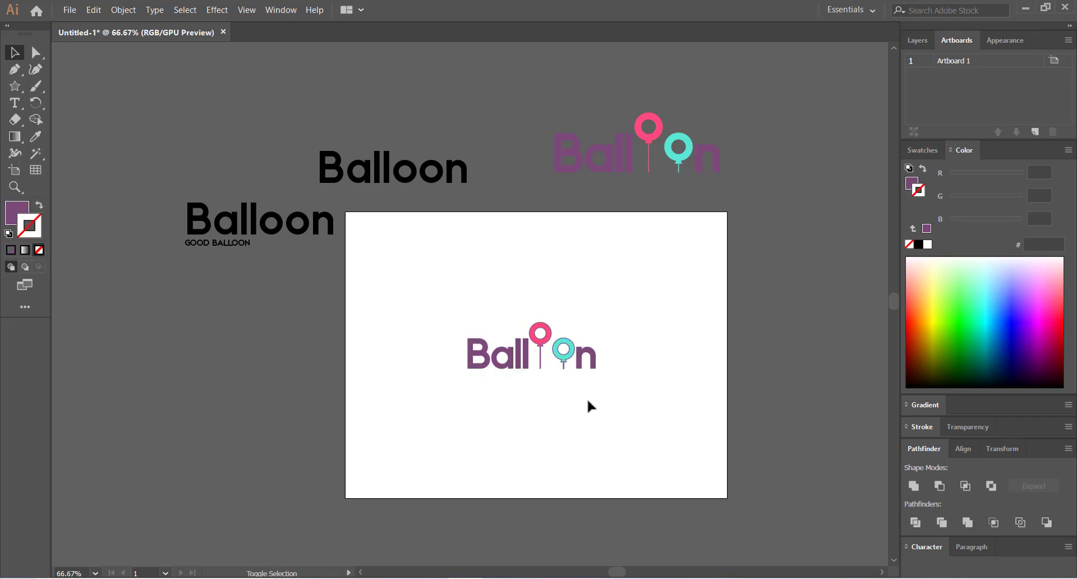
- Preview the artboard's web export as a JPEG, then close the export without saving
{"action": "key", "text": "ctrl+alt+shift+s"}
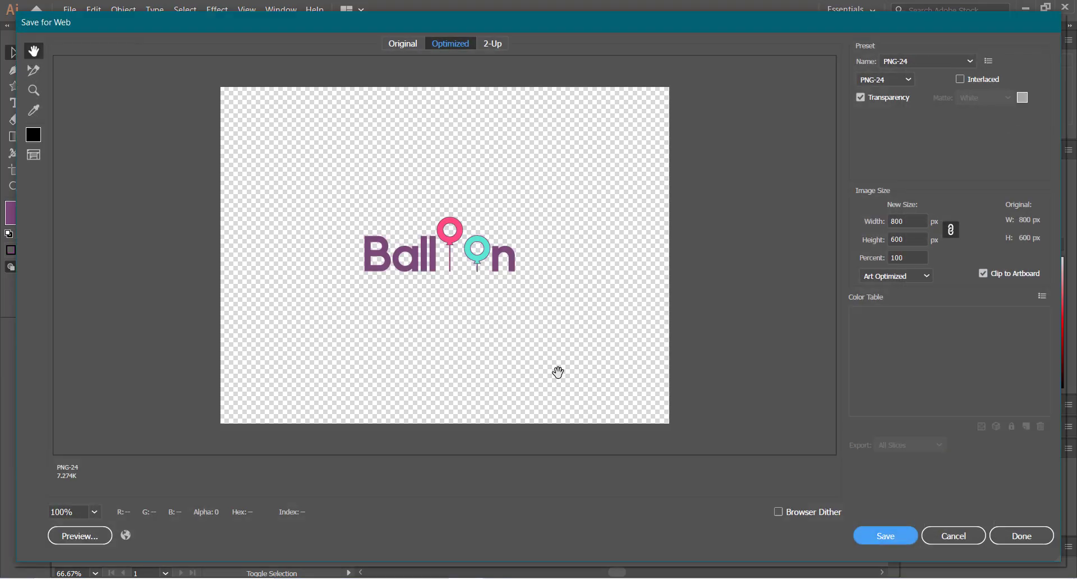
{"action": "left_click", "coordinate": [876, 81]}
{"action": "left_click", "coordinate": [890, 109]}
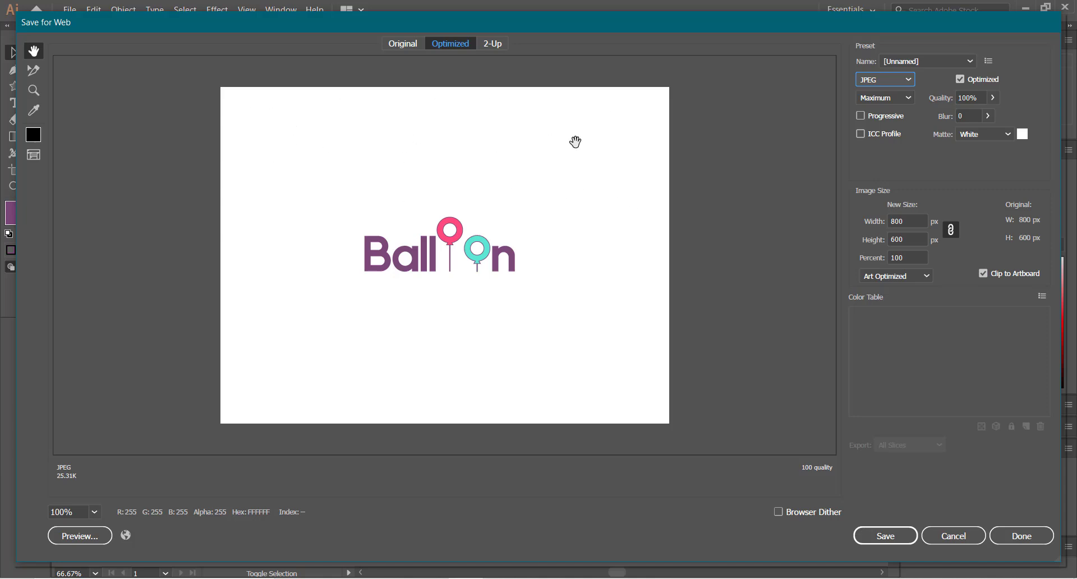
{"action": "left_click", "coordinate": [966, 531]}
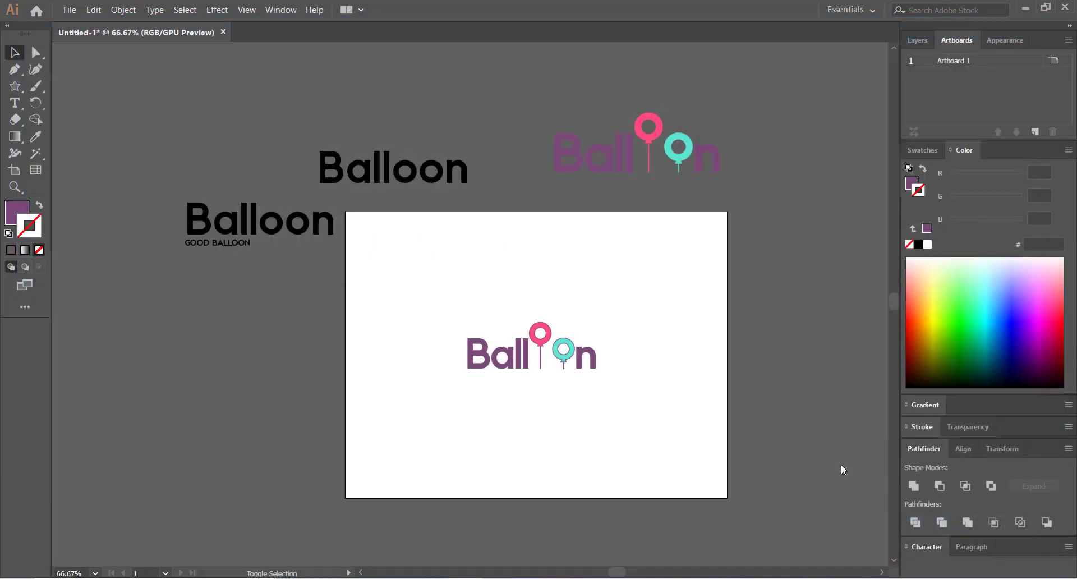
- Enlarge the wordmark proportionally around its centre to about 1.8 times its size, leaving wide margins on the artboard
{"action": "left_click_drag", "start_coordinate": [415, 255], "coordinate": [583, 415]}
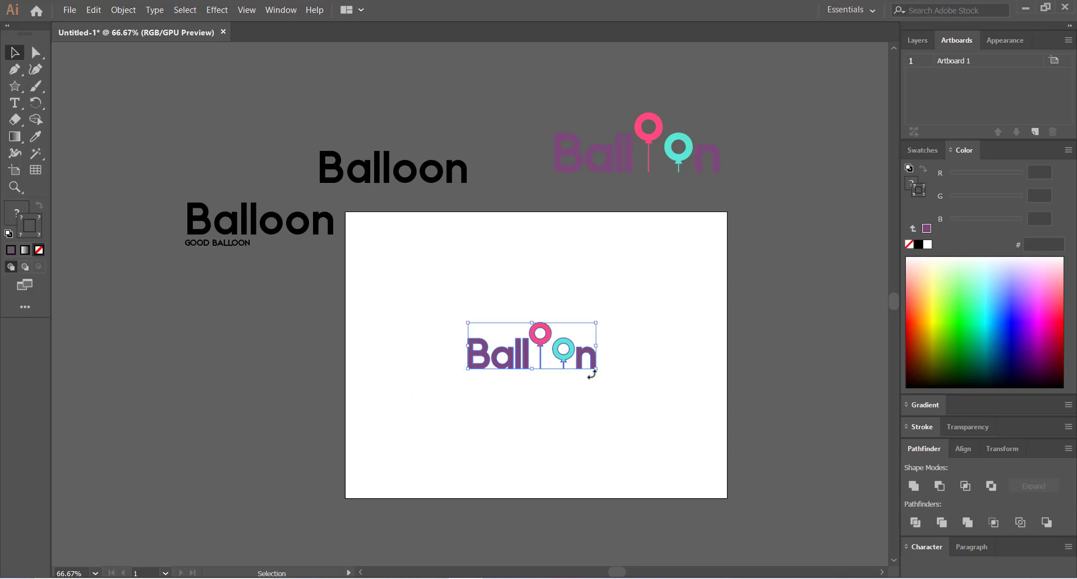
{"action": "left_click_drag", "start_coordinate": [595, 369], "coordinate": [713, 432]}
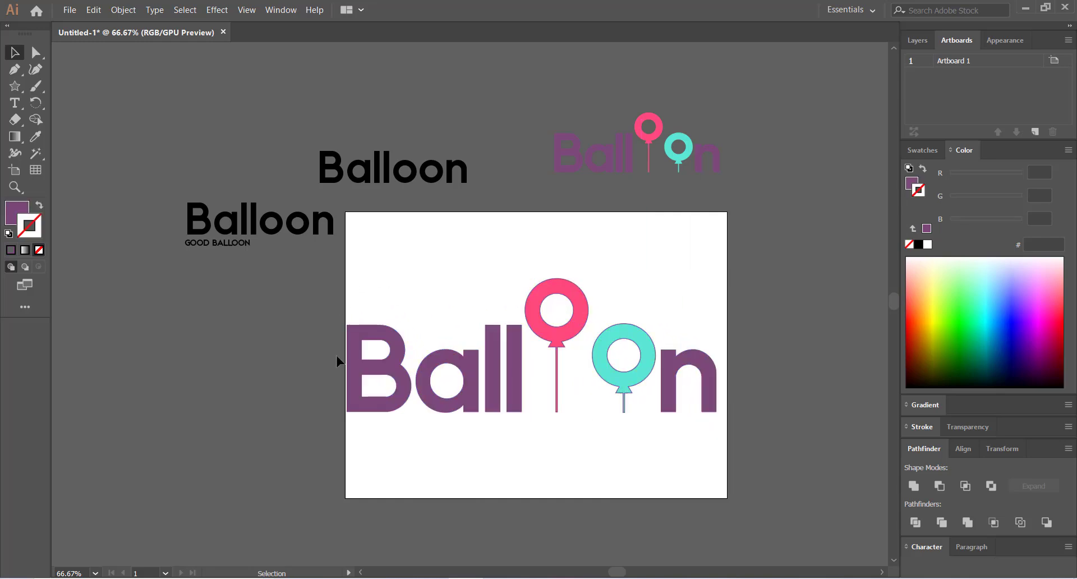
{"action": "key", "text": "ctrl+z"}
{"action": "left_click_drag", "start_coordinate": [595, 369], "coordinate": [648, 404]}
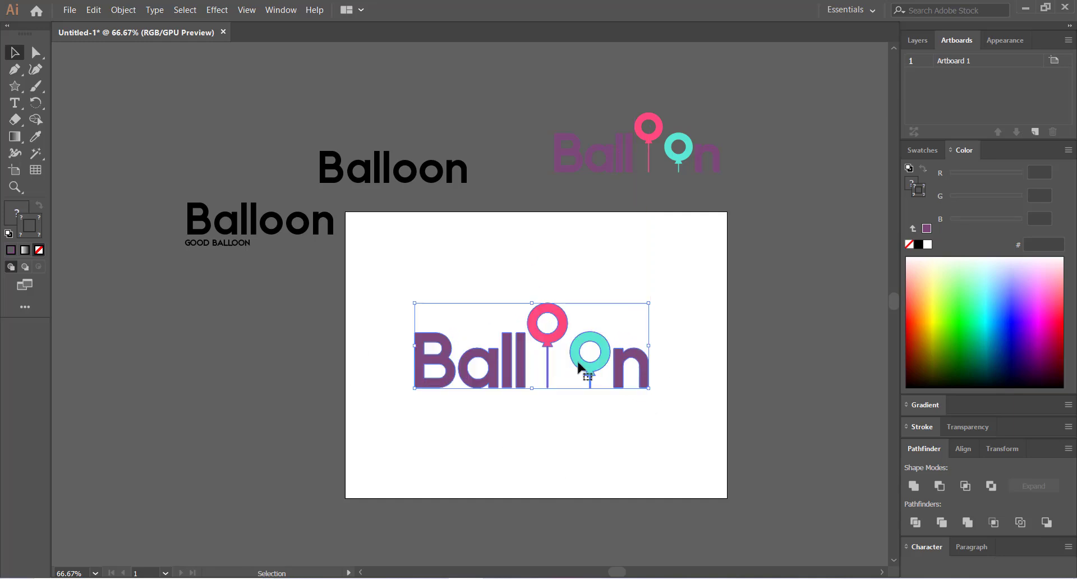
- Nudge the enlarged wordmark down until it sits vertically centred on the artboard
{"action": "key", "text": "Down"}
{"action": "key", "text": "Down"}
{"action": "key", "text": "Down"}
{"action": "key", "text": "Down"}
{"action": "key", "text": "Down"}
{"action": "key", "text": "Down"}
{"action": "key", "text": "Down"}
{"action": "key", "text": "Down"}
{"action": "key", "text": "Down"}
{"action": "key", "text": "Down"}
{"action": "key", "text": "Down"}
{"action": "key", "text": "Down"}
{"action": "key", "text": "Down"}
{"action": "key", "text": "Down"}
{"action": "key", "text": "Down"}
{"action": "key", "text": "Down"}
{"action": "key", "text": "Down"}
{"action": "key", "text": "Down"}
{"action": "key", "text": "Down"}
{"action": "key", "text": "Down"}
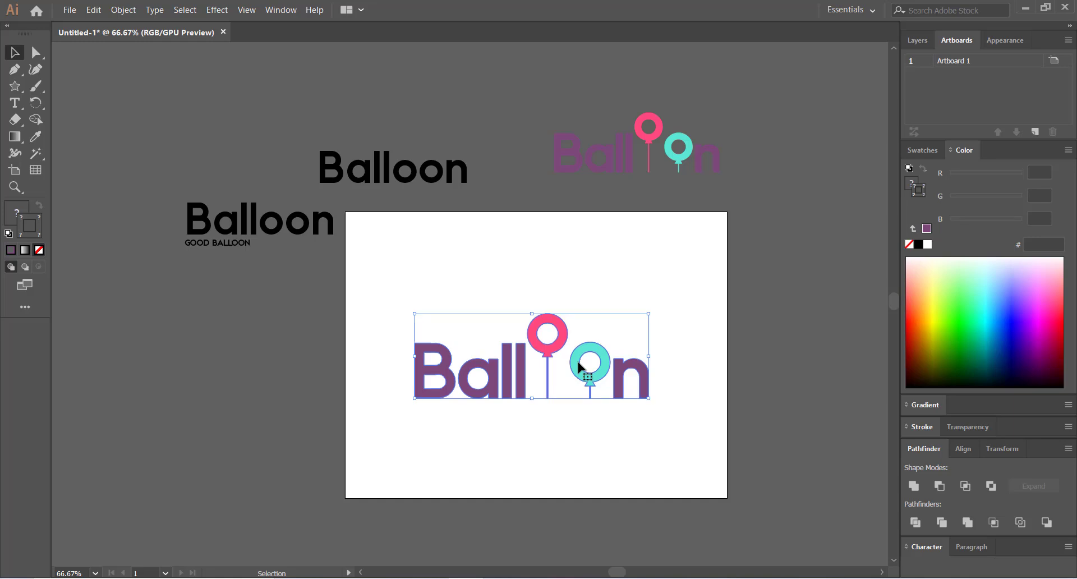
{"action": "key", "text": "Down"}
{"action": "key", "text": "Up"}
{"action": "key", "text": "Down"}
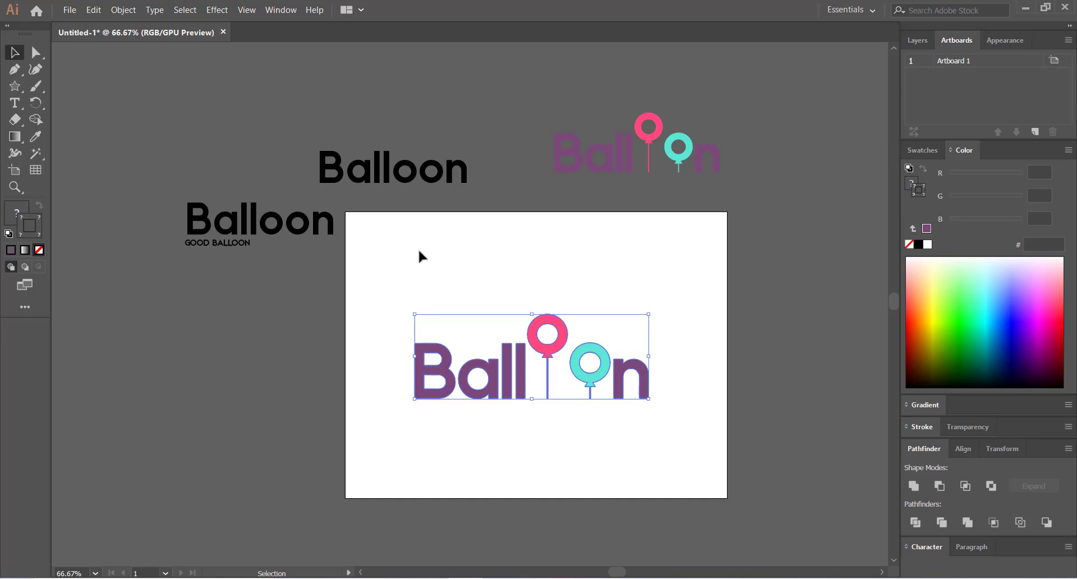
- Draw a spacer rectangle from the artboard's top edge down to just above the pink balloon, shifted slightly left
{"action": "left_click", "coordinate": [15, 85]}
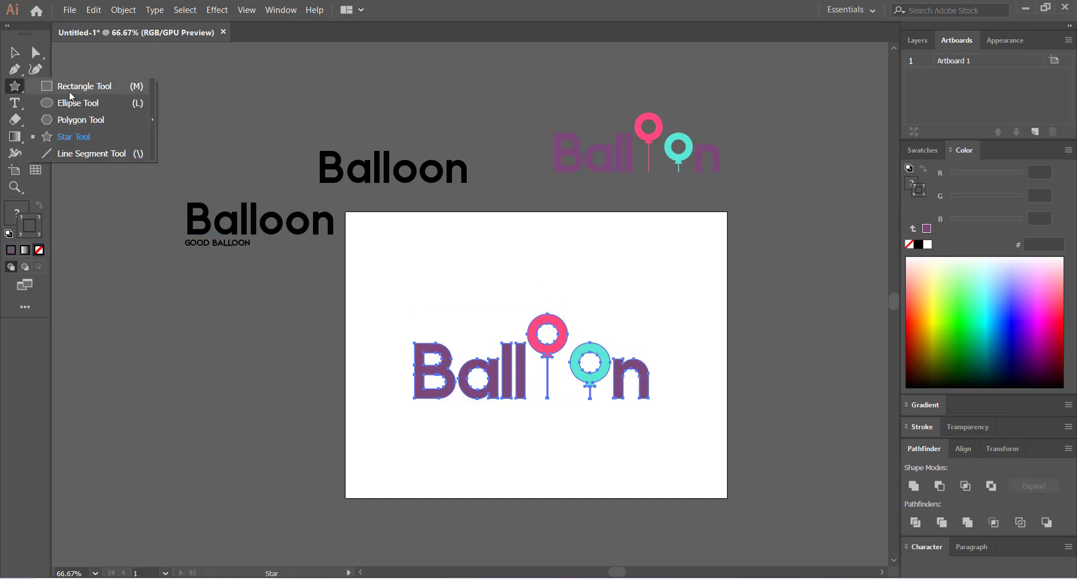
{"action": "left_click", "coordinate": [72, 90]}
{"action": "left_click_drag", "start_coordinate": [507, 212], "coordinate": [591, 309]}
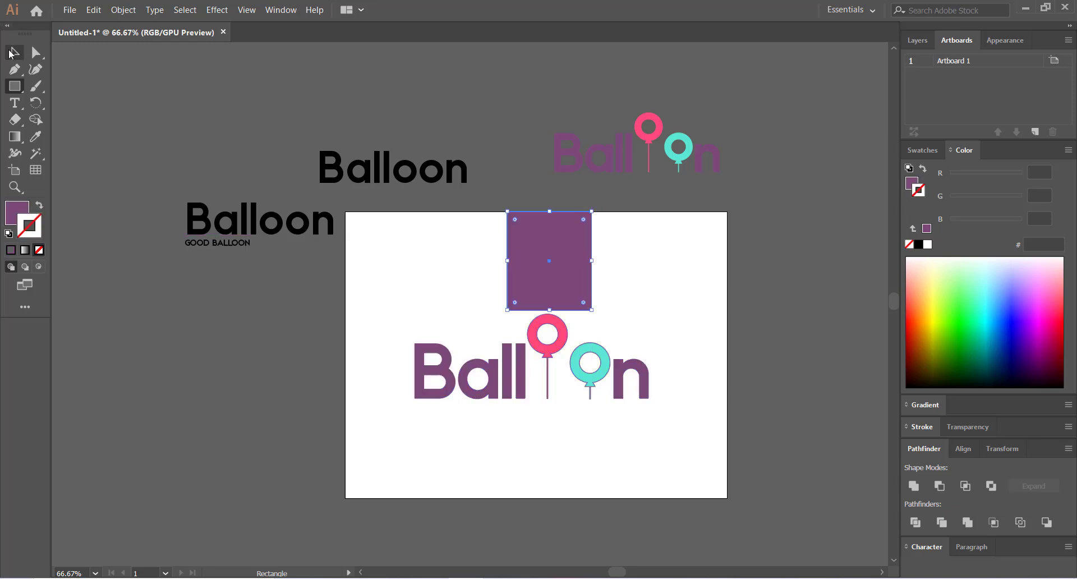
{"action": "left_click", "coordinate": [12, 53]}
{"action": "left_click", "coordinate": [289, 140]}
{"action": "left_click_drag", "start_coordinate": [554, 268], "coordinate": [549, 267]}
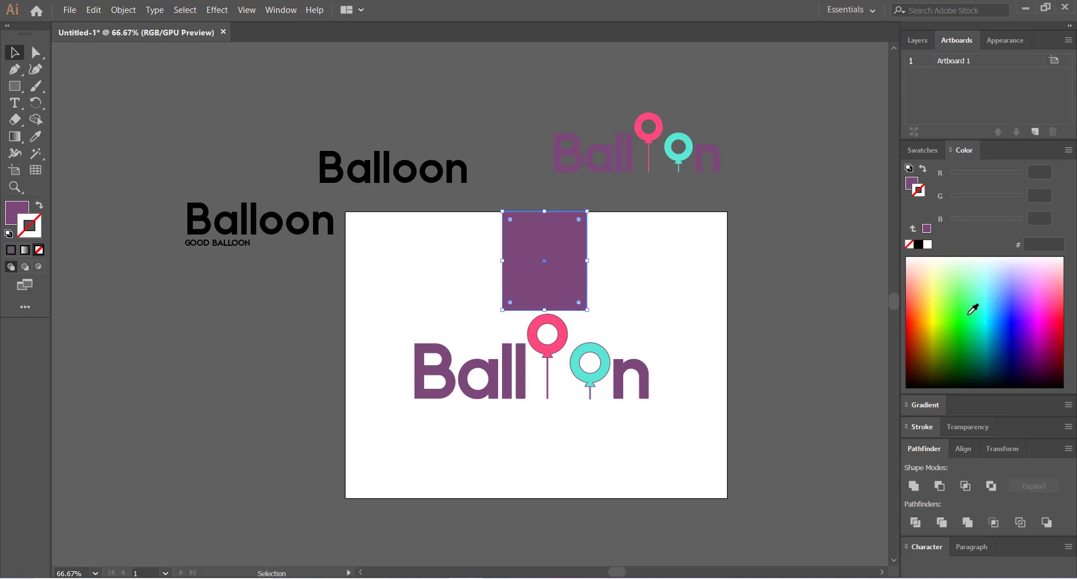
- Give the spacer rectangle a black fill and no stroke
{"action": "left_click", "coordinate": [918, 245]}
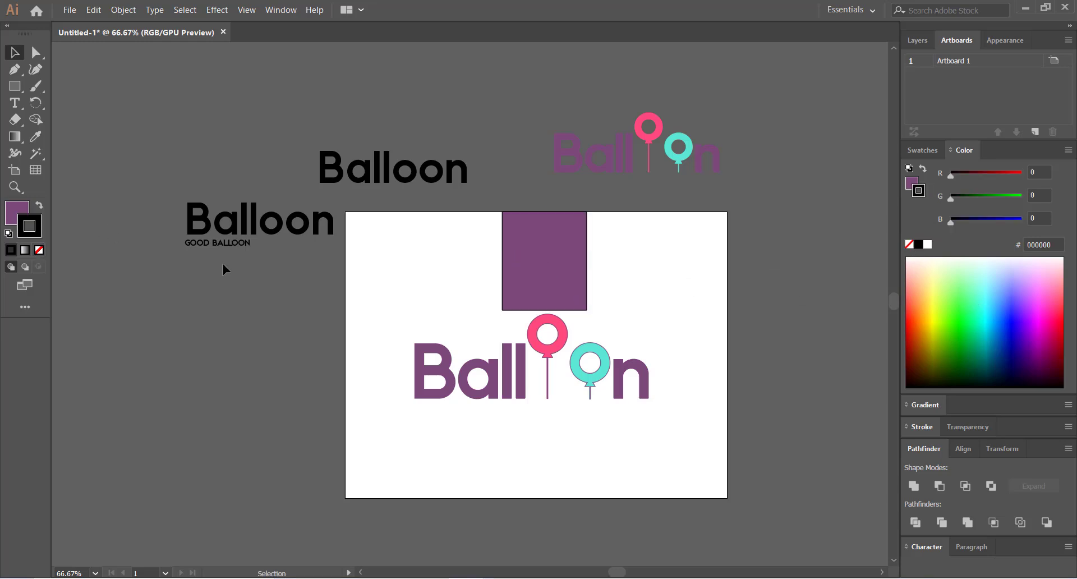
{"action": "left_click", "coordinate": [38, 206]}
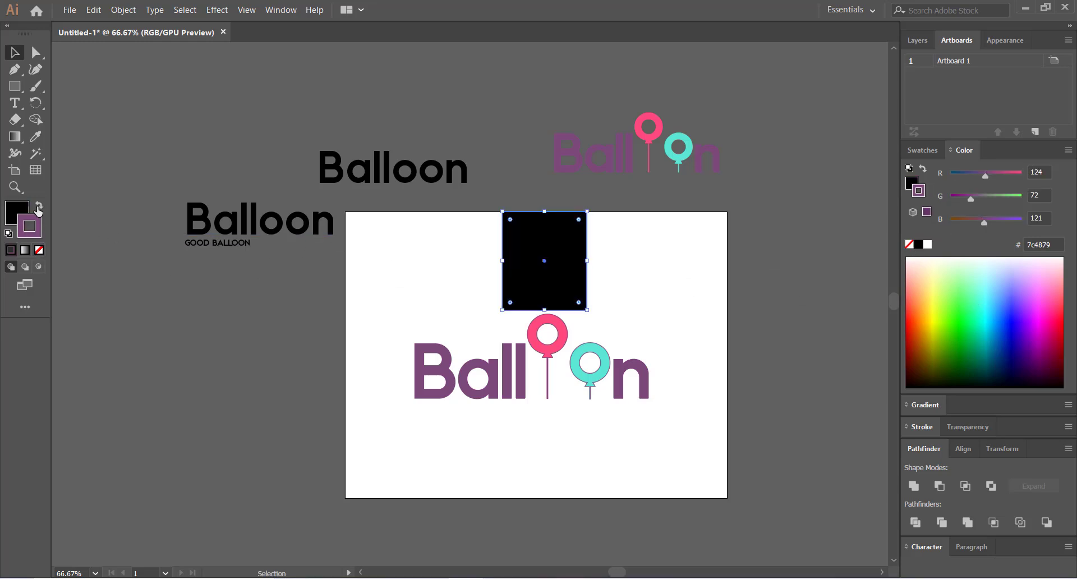
{"action": "left_click", "coordinate": [39, 250]}
{"action": "left_click", "coordinate": [128, 289]}
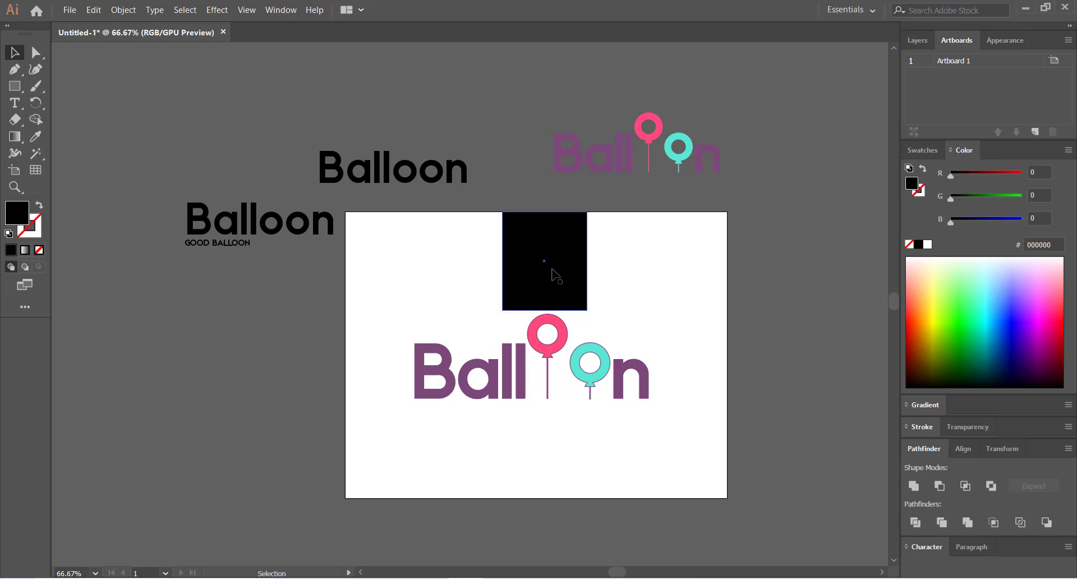
- Place copies of the black spacer rectangle below, right and left of the wordmark, against the artboard's edges
{"action": "mouse_move", "coordinate": [538, 263]}
{"action": "left_mouse_down"}
{"action": "mouse_move", "coordinate": [538, 474]}
{"action": "mouse_move", "coordinate": [541, 448]}
{"action": "mouse_move", "coordinate": [589, 433]}
{"action": "mouse_move", "coordinate": [697, 355]}
{"action": "mouse_move", "coordinate": [687, 354]}
{"action": "left_mouse_up"}
{"action": "left_click", "coordinate": [546, 297]}
{"action": "key", "text": "Right"}
{"action": "key", "text": "Right"}
{"action": "key", "text": "Right"}
{"action": "key", "text": "Right"}
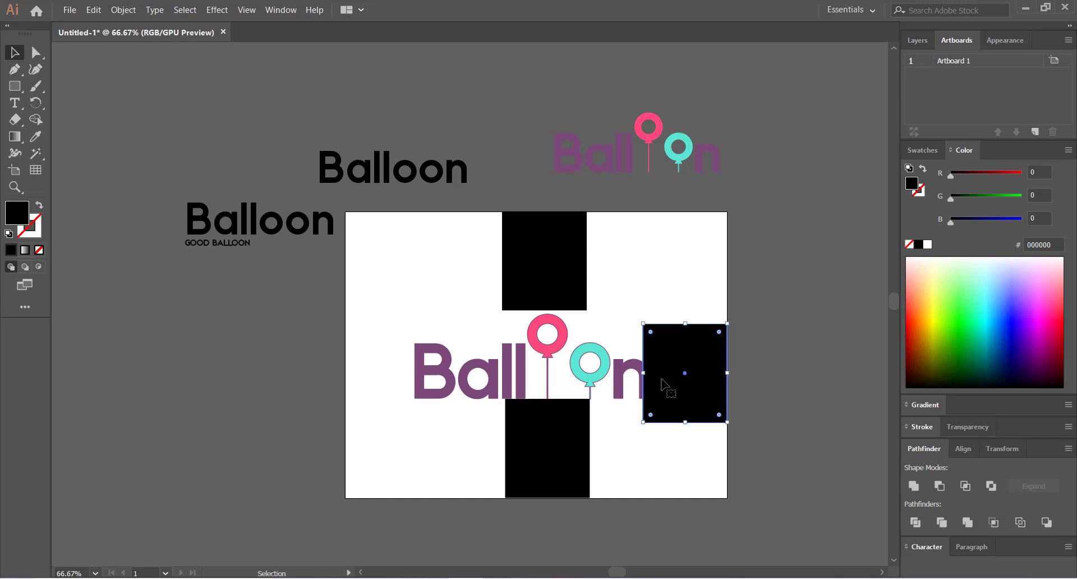
{"action": "left_click_drag", "start_coordinate": [643, 373], "coordinate": [375, 367]}
{"action": "left_click", "coordinate": [620, 336]}
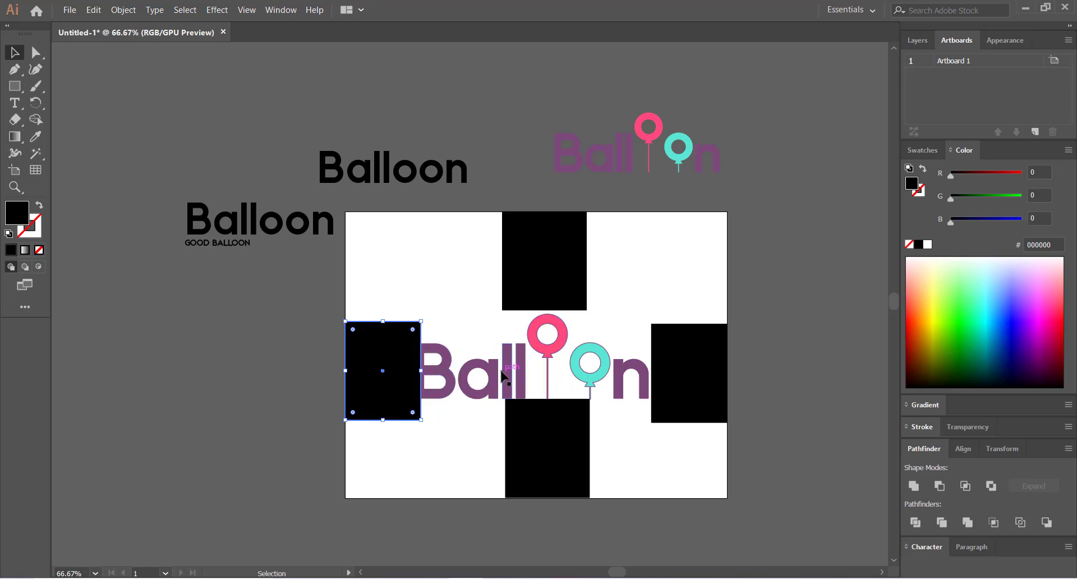
- Shift the wordmark slightly up and right to fit between the four black spacer rectangles
{"action": "left_click_drag", "start_coordinate": [504, 369], "coordinate": [509, 365]}
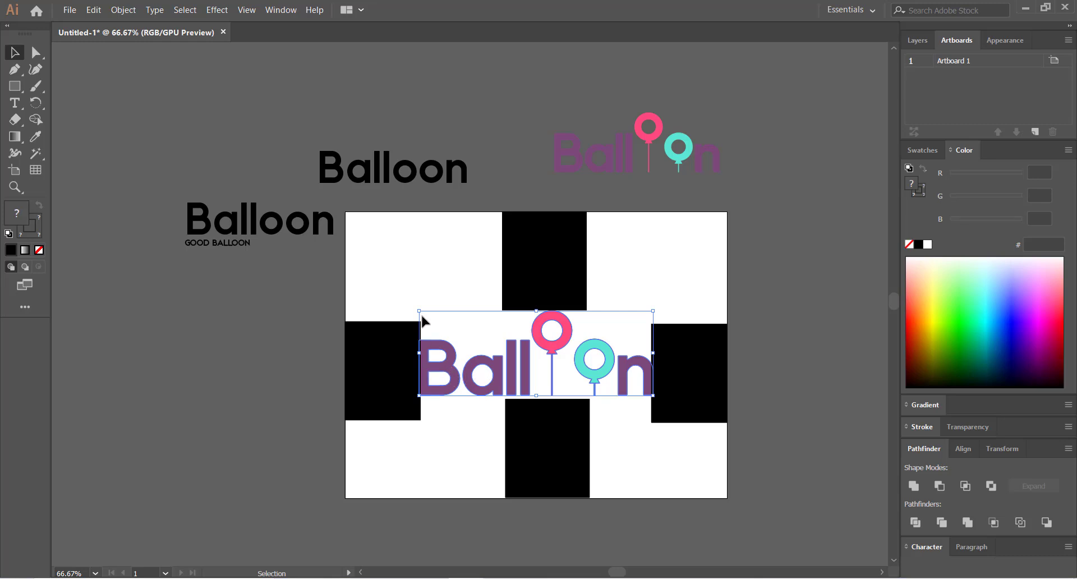
{"action": "left_click_drag", "start_coordinate": [419, 312], "coordinate": [418, 312]}
{"action": "left_click", "coordinate": [403, 293]}
- Delete the four black spacer rectangles around the wordmark
{"action": "left_click", "coordinate": [391, 375]}
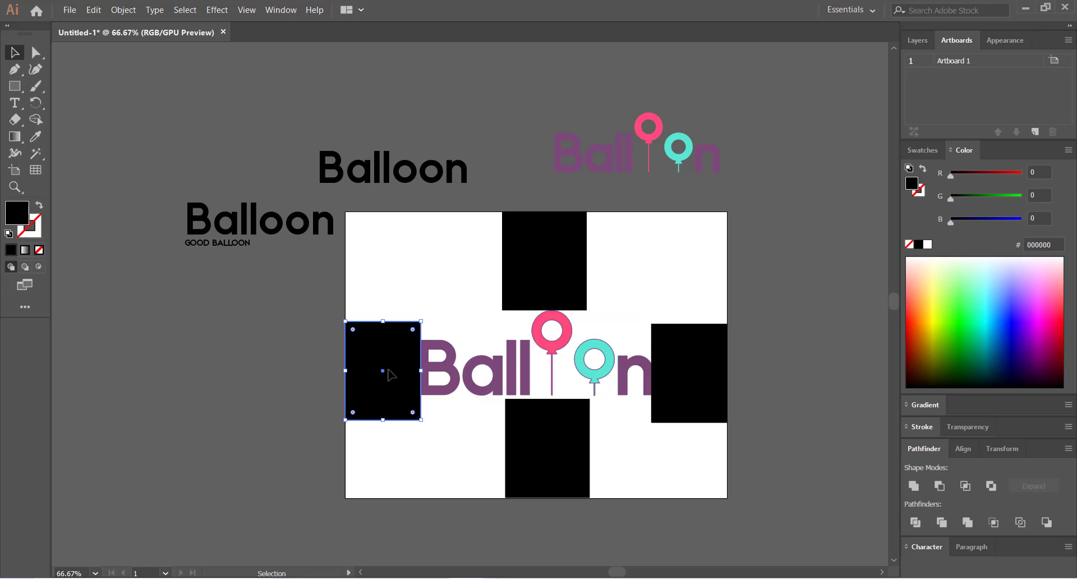
{"action": "left_click", "coordinate": [546, 241]}
{"action": "key", "text": "Delete"}
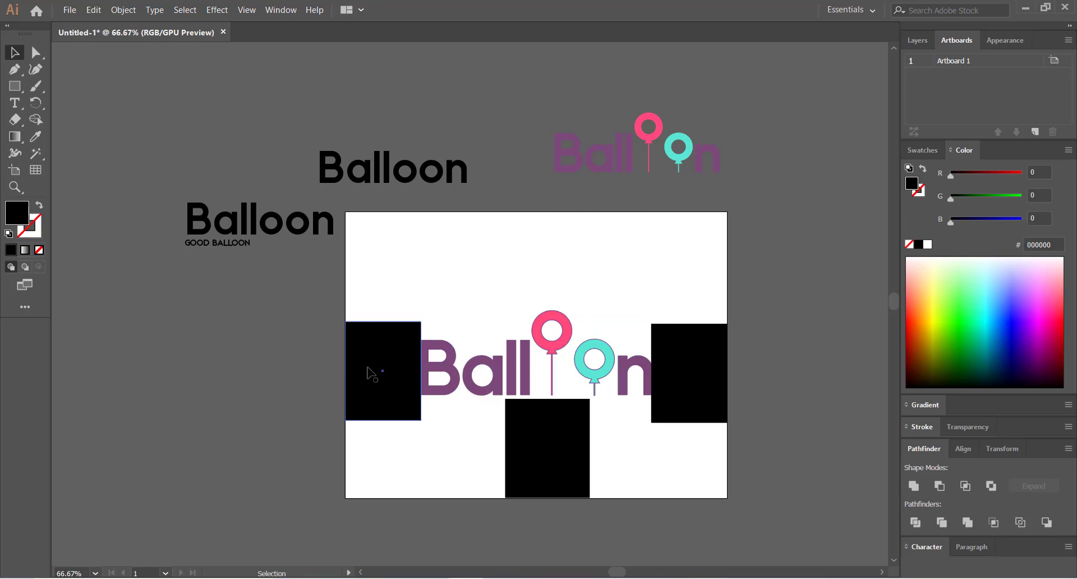
{"action": "left_click", "coordinate": [369, 370]}
{"action": "key", "text": "Delete"}
{"action": "left_click", "coordinate": [690, 377]}
{"action": "key", "text": "Delete"}
{"action": "left_click", "coordinate": [570, 469]}
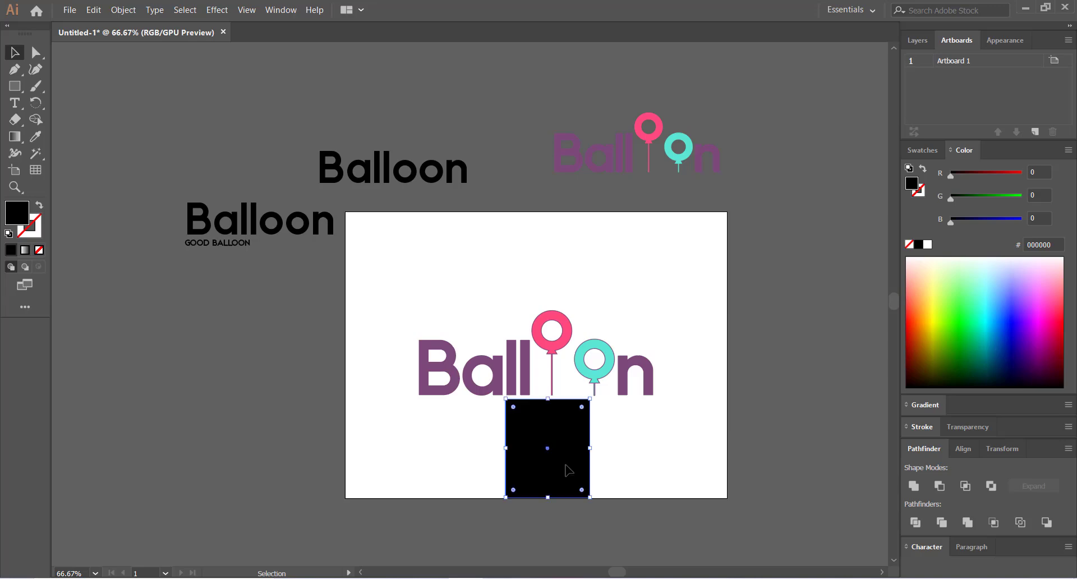
{"action": "key", "text": "Delete"}
- Preview the artboard in Save for Web as PNG-8 and JPEG, and leave without saving
{"action": "key", "text": "ctrl+alt+shift+s"}
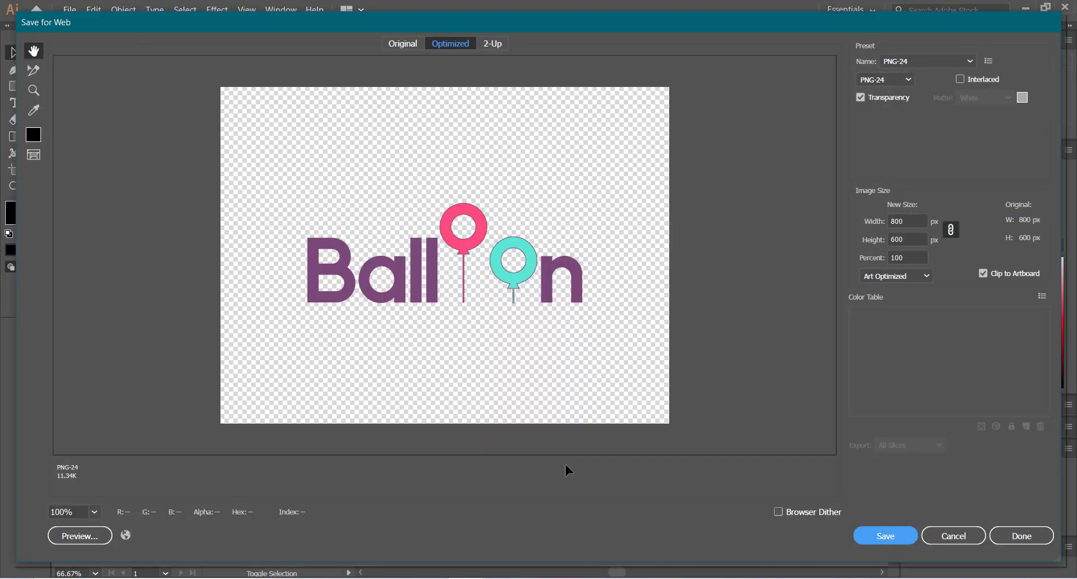
{"action": "left_click", "coordinate": [903, 85]}
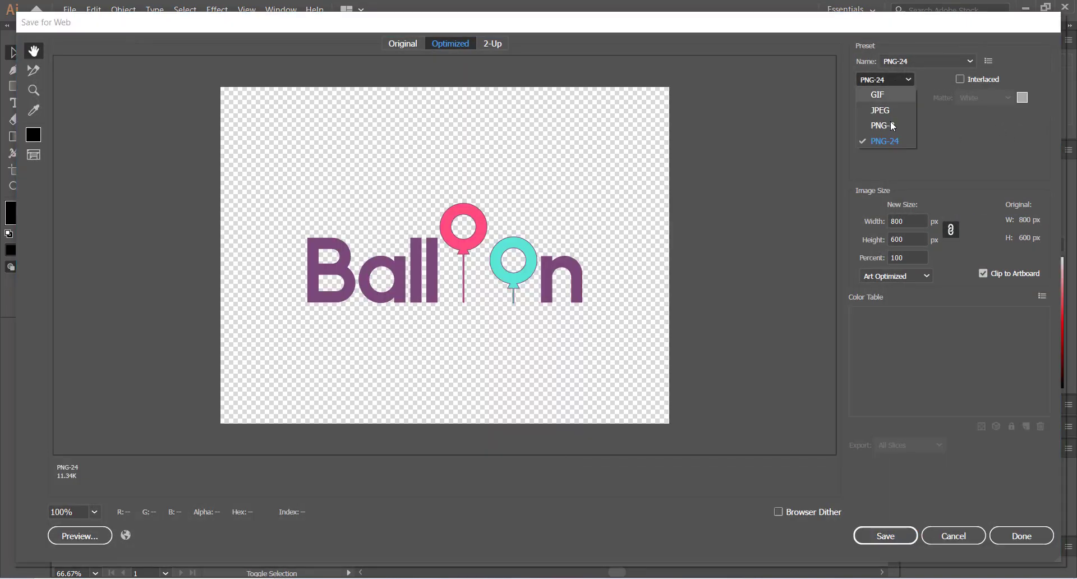
{"action": "left_click", "coordinate": [890, 123]}
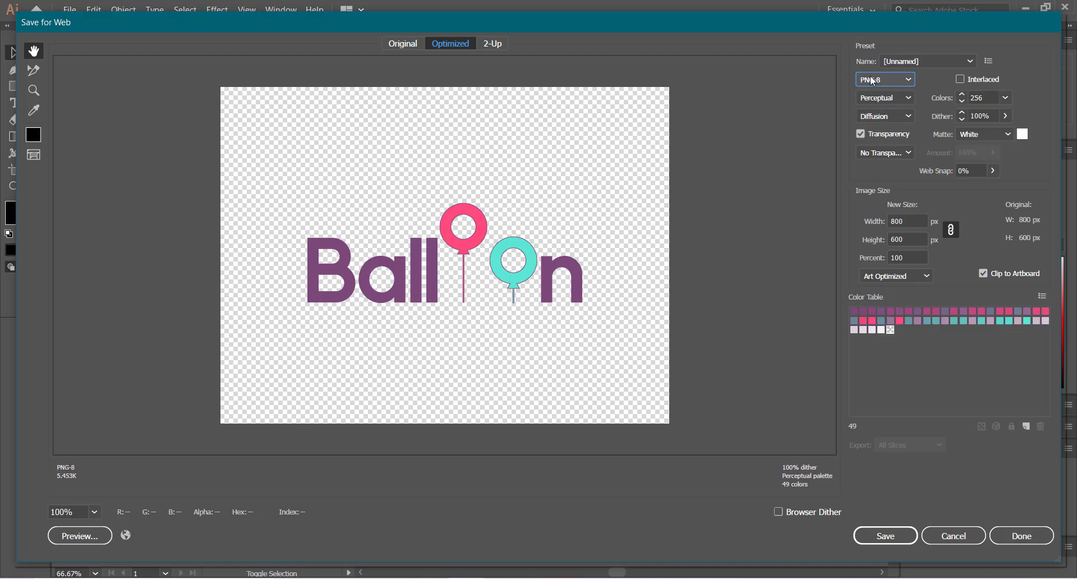
{"action": "left_click", "coordinate": [874, 80]}
{"action": "left_click", "coordinate": [880, 110]}
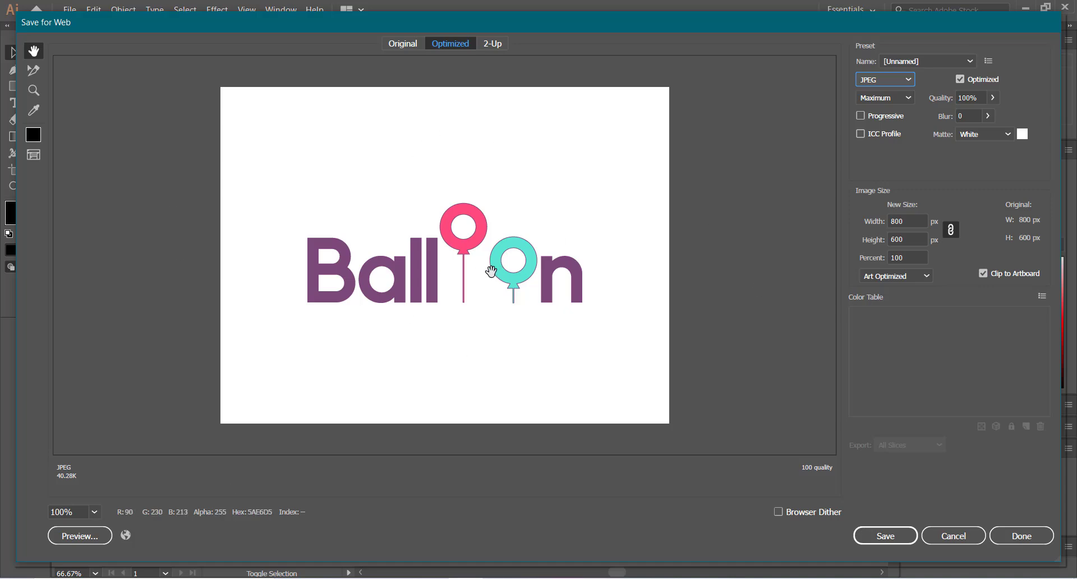
{"action": "left_click", "coordinate": [940, 532]}
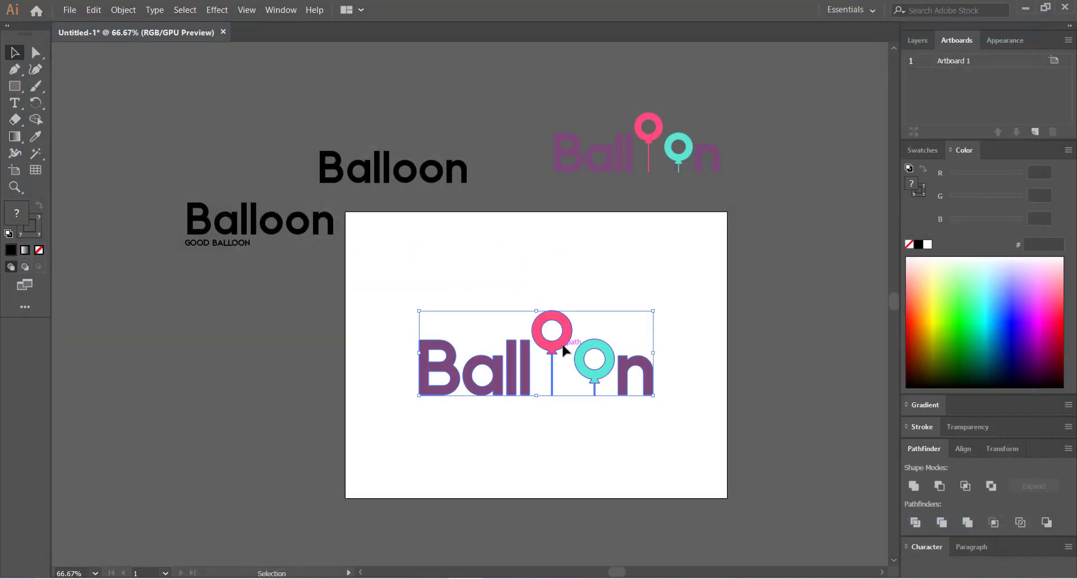
- Set the stroke weight of the pink balloon in the artboard's wordmark to 2 pt
{"action": "right_click", "coordinate": [563, 349]}
{"action": "left_click", "coordinate": [547, 433]}
{"action": "left_click", "coordinate": [546, 433]}
{"action": "key", "text": "ctrl+1"}
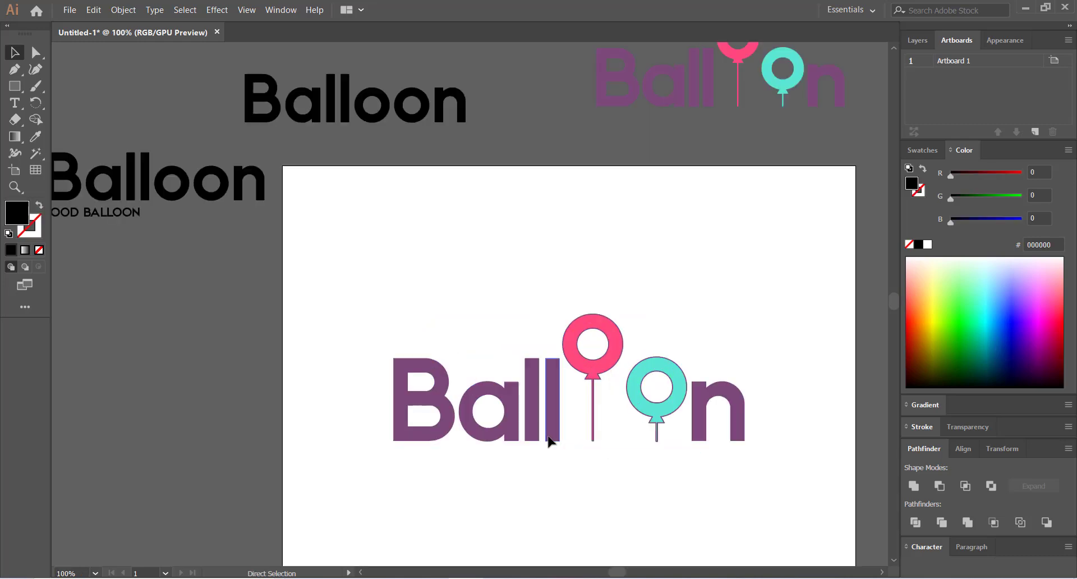
{"action": "key", "text": "ctrl+equal"}
{"action": "left_click_drag", "start_coordinate": [617, 438], "coordinate": [534, 410]}
{"action": "left_click", "coordinate": [565, 382]}
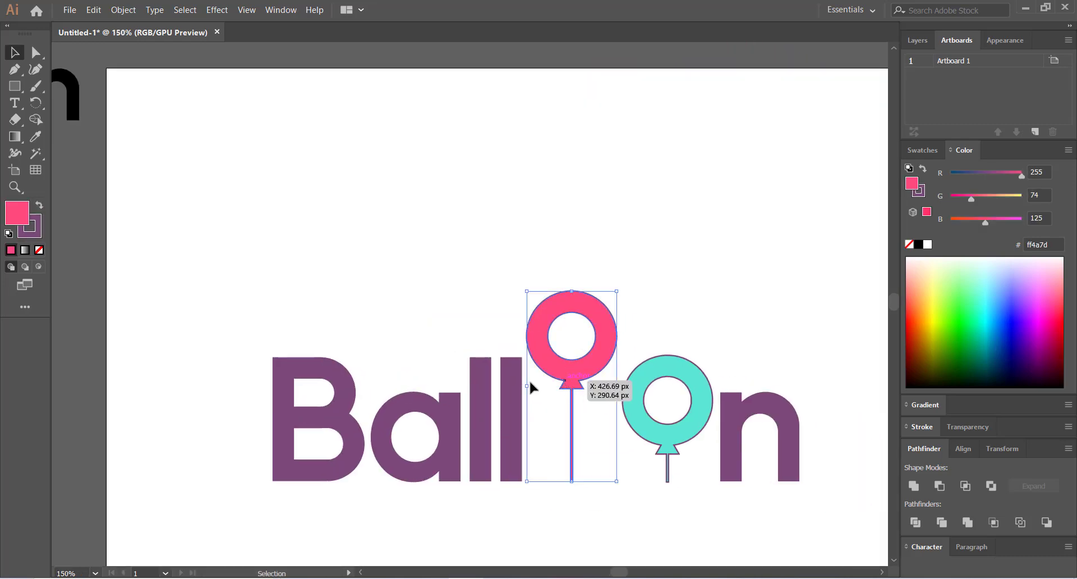
{"action": "left_click", "coordinate": [32, 236]}
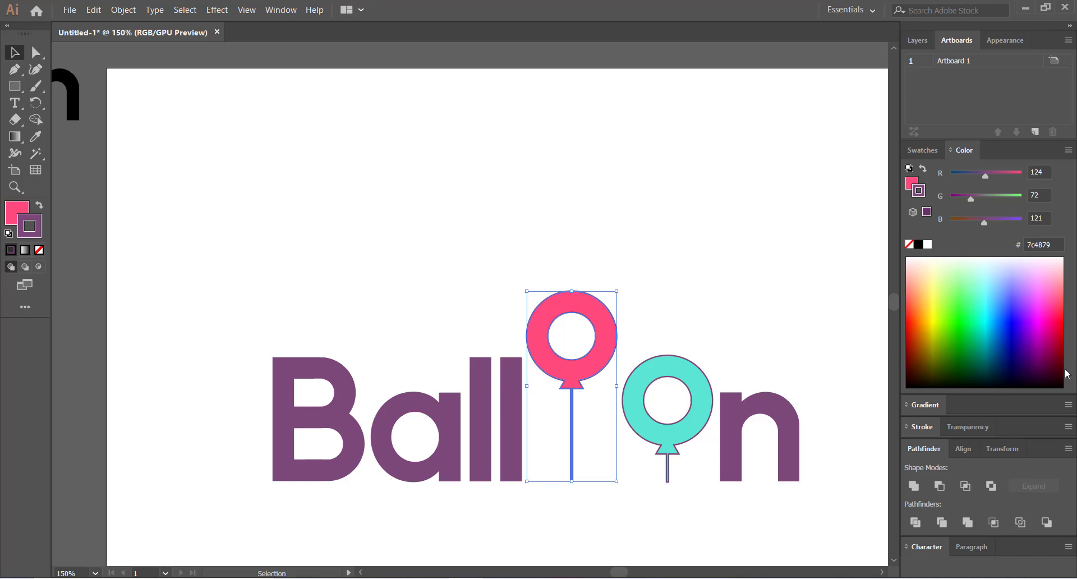
{"action": "left_click", "coordinate": [921, 427]}
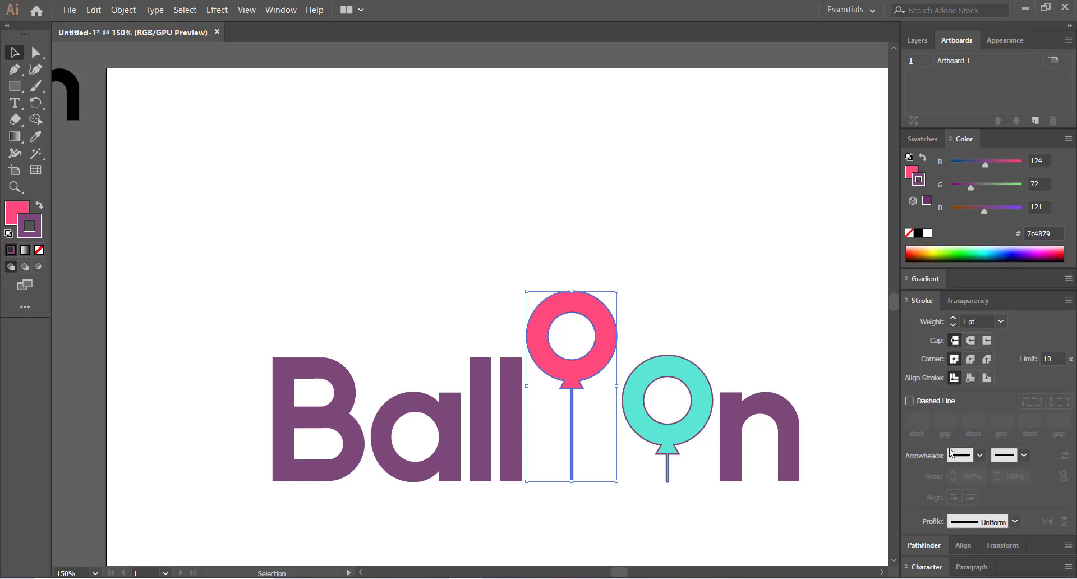
{"action": "left_click", "coordinate": [954, 318]}
{"action": "left_click", "coordinate": [636, 262]}
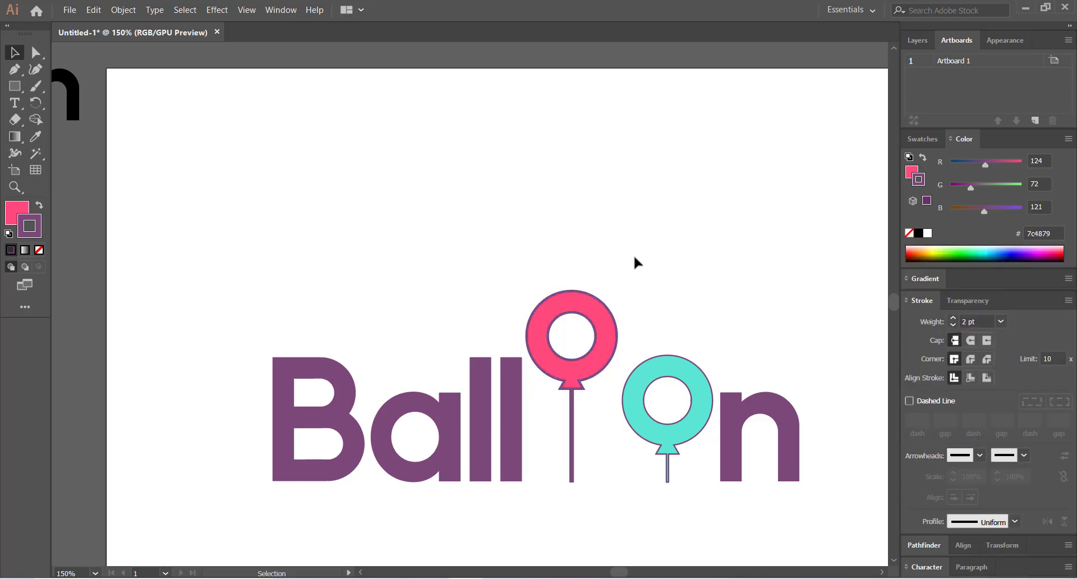
- Set the turquoise balloon's stroke weight to 2 pt as well
{"action": "left_click", "coordinate": [668, 368]}
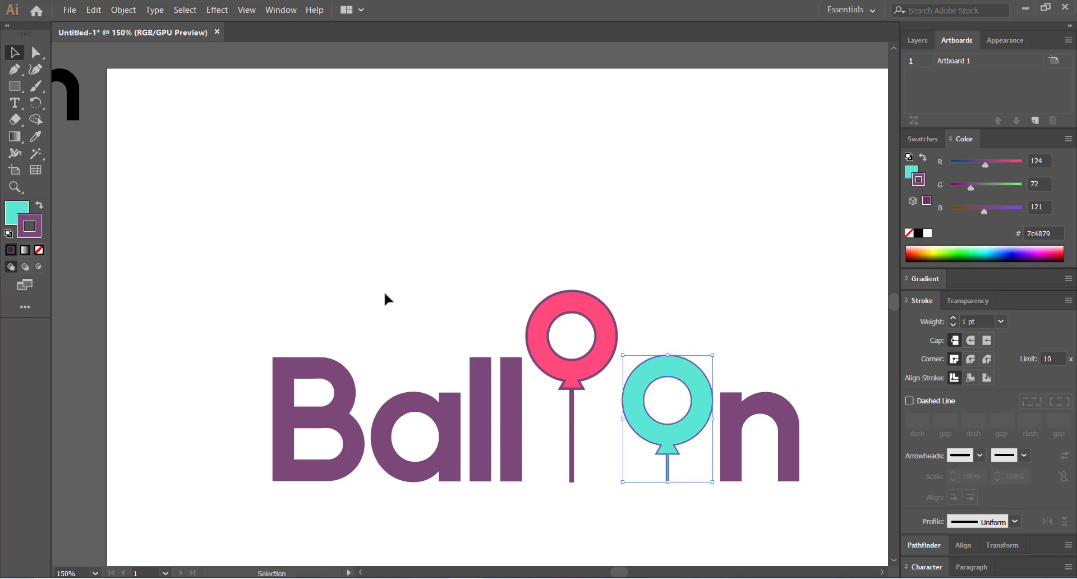
{"action": "left_click", "coordinate": [953, 318]}
{"action": "left_click", "coordinate": [686, 238]}
{"action": "key", "text": "ctrl+minus"}
{"action": "key", "text": "ctrl+minus"}
{"action": "key", "text": "ctrl+minus"}
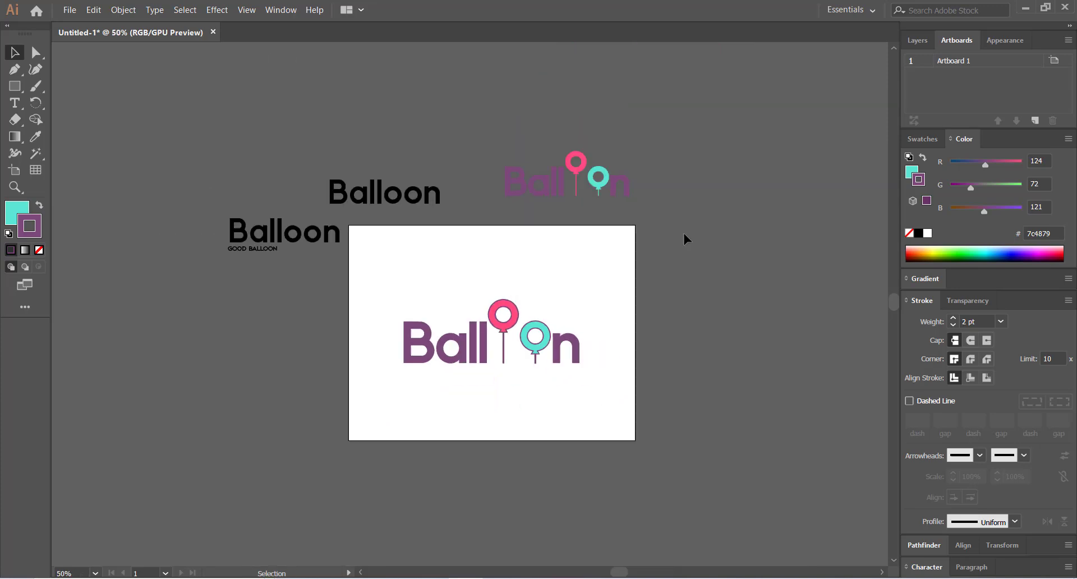
- Preview the whole logo in Save for Web as a JPEG 2000 px wide, and close without exporting
{"action": "key", "text": "ctrl+alt+shift+s"}
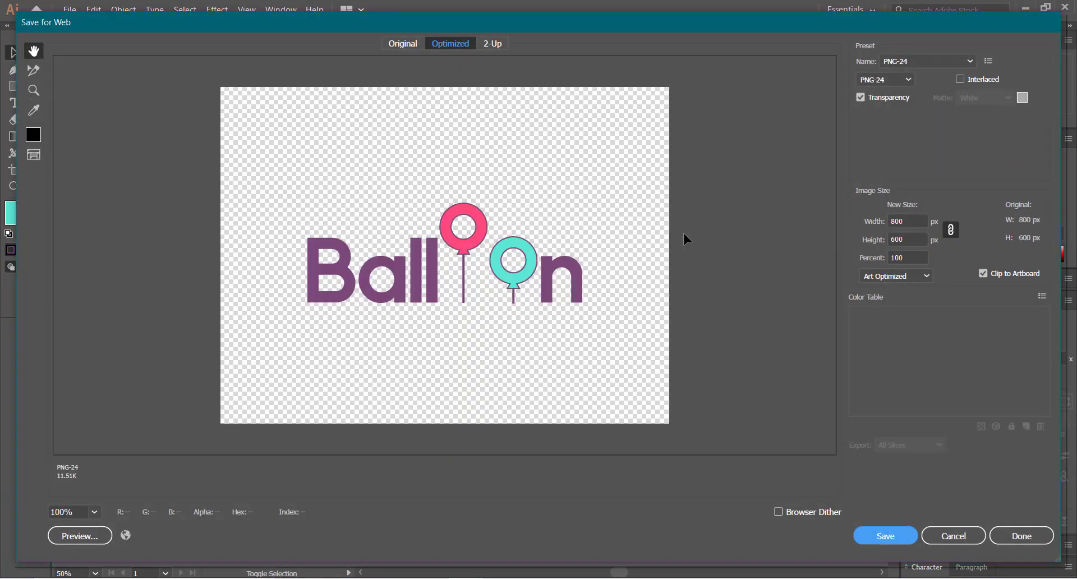
{"action": "left_click", "coordinate": [872, 83]}
{"action": "left_click", "coordinate": [872, 110]}
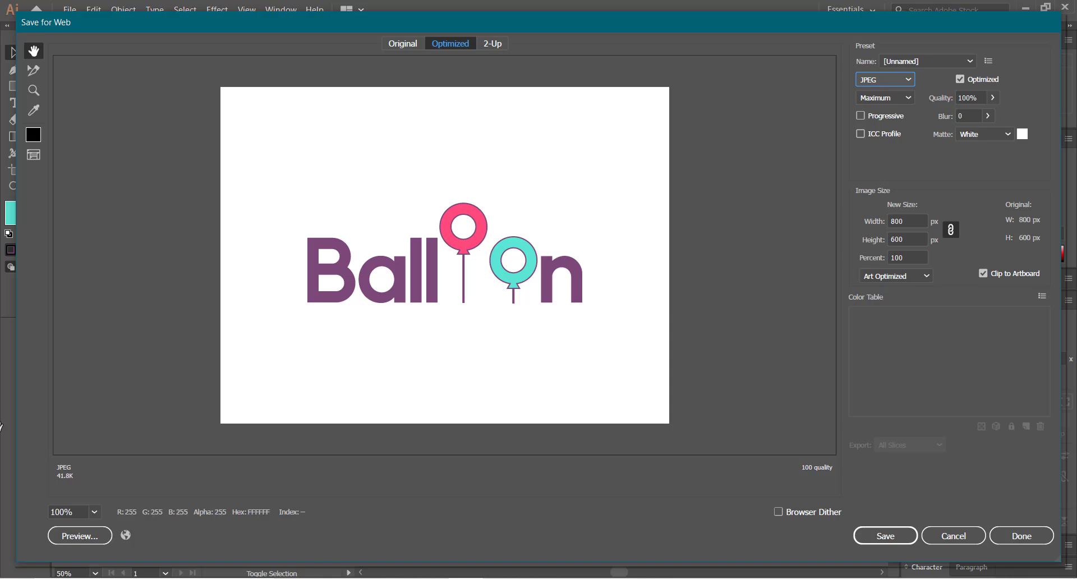
{"action": "double_click", "coordinate": [908, 222]}
{"action": "type", "text": "2"}
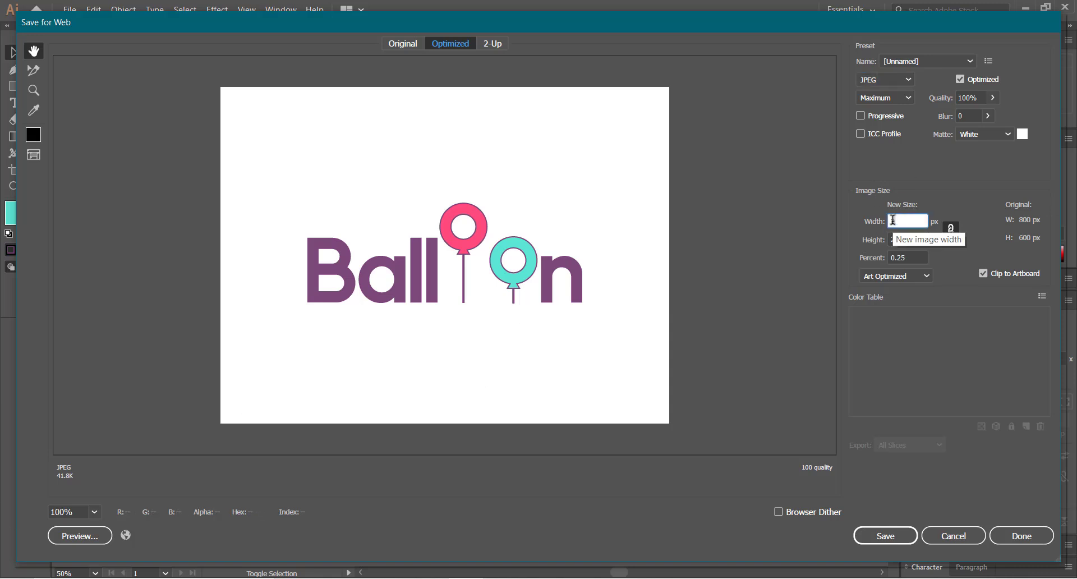
{"action": "type", "text": "000"}
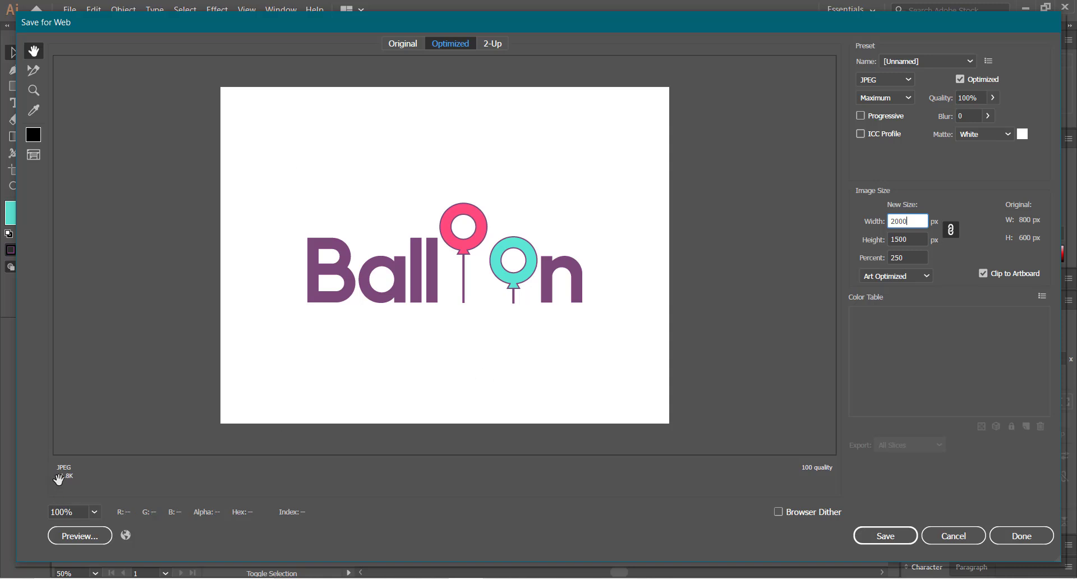
{"action": "left_click", "coordinate": [895, 538]}
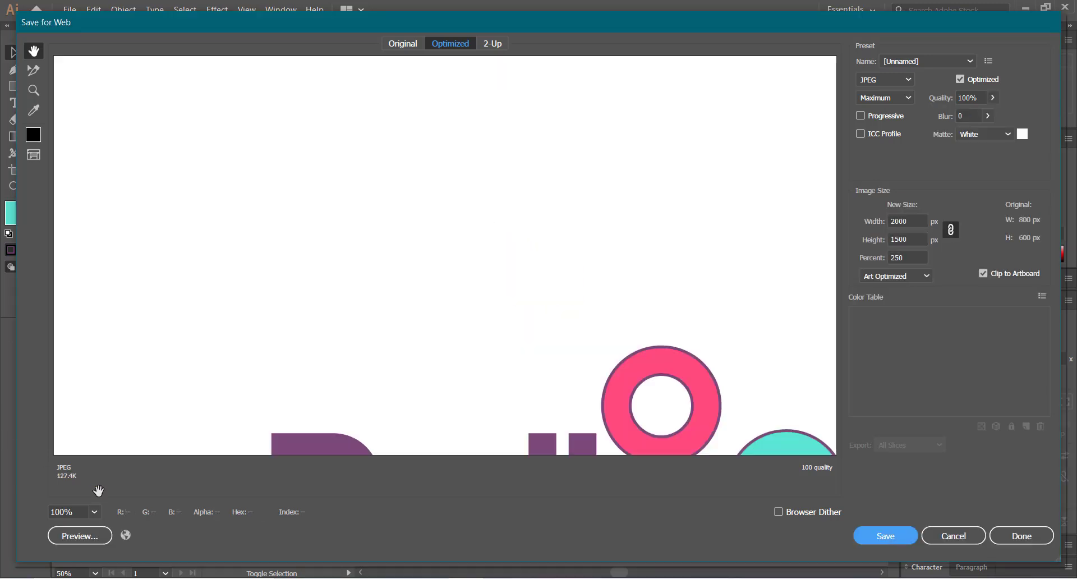
{"action": "key", "text": "ctrl+0"}
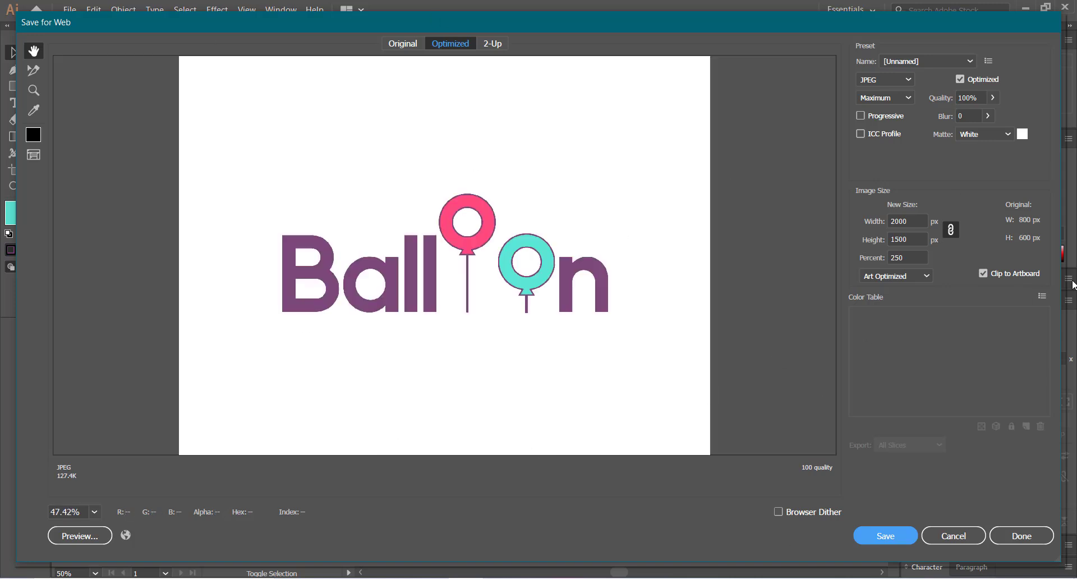
{"action": "left_click", "coordinate": [959, 536]}
{"action": "left_click_drag", "start_coordinate": [401, 274], "coordinate": [590, 387]}
{"action": "left_click", "coordinate": [522, 412]}
{"action": "left_click_drag", "start_coordinate": [441, 413], "coordinate": [509, 413]}
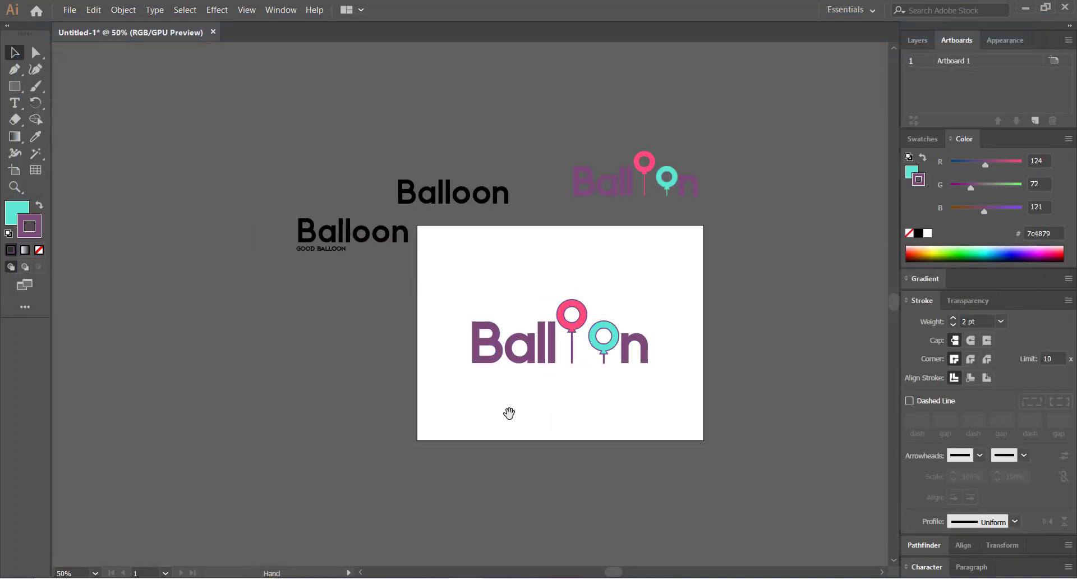
{"action": "left_click_drag", "start_coordinate": [464, 251], "coordinate": [659, 390]}
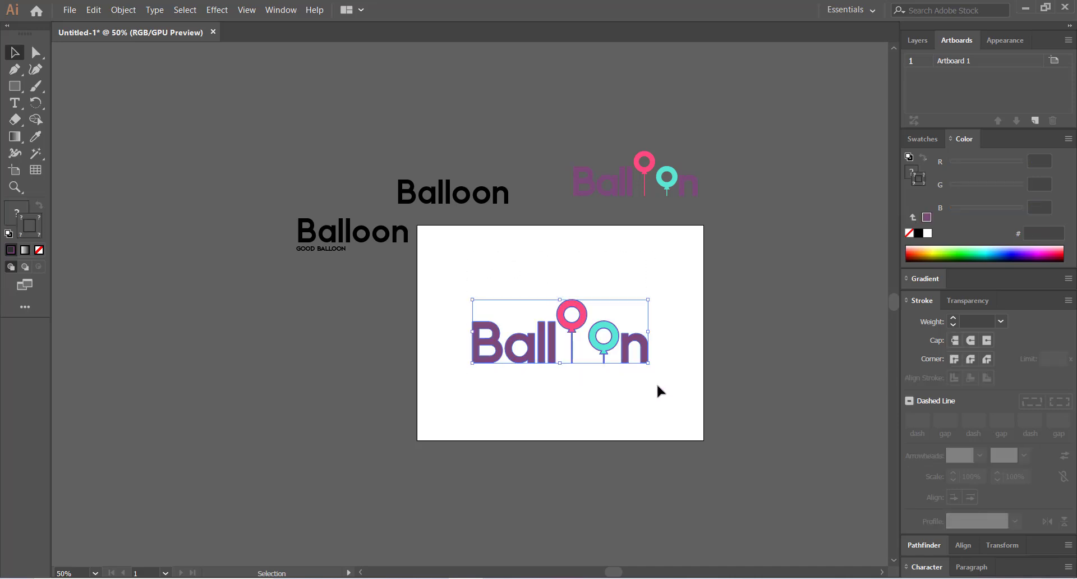
{"action": "left_click", "coordinate": [659, 391]}
{"action": "left_click", "coordinate": [935, 569]}
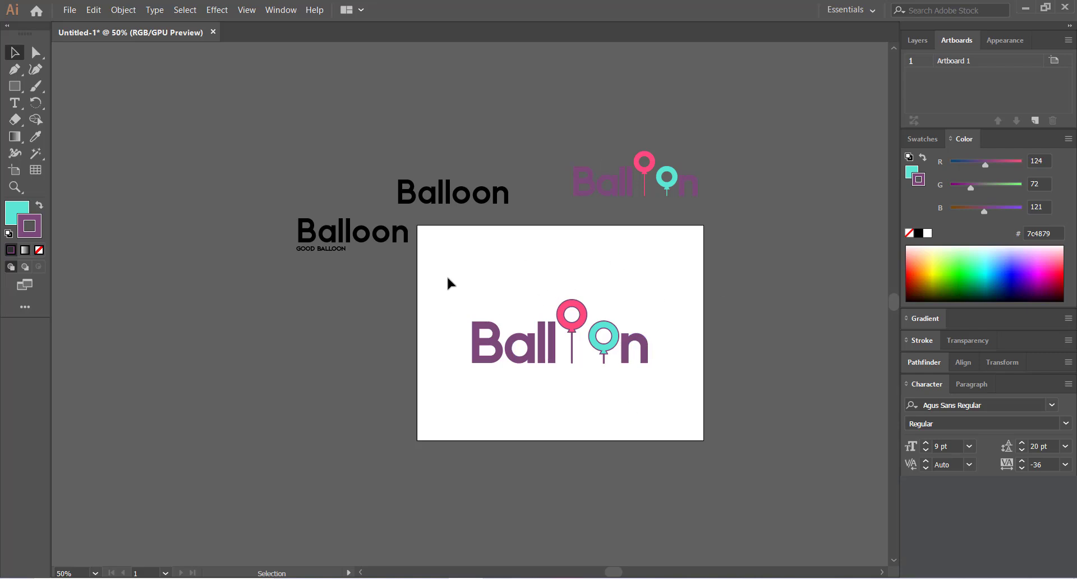
{"action": "left_click_drag", "start_coordinate": [429, 269], "coordinate": [667, 397]}
{"action": "left_click", "coordinate": [423, 190]}
{"action": "left_click", "coordinate": [339, 176]}
{"action": "left_click", "coordinate": [303, 243]}
{"action": "left_click", "coordinate": [329, 306]}
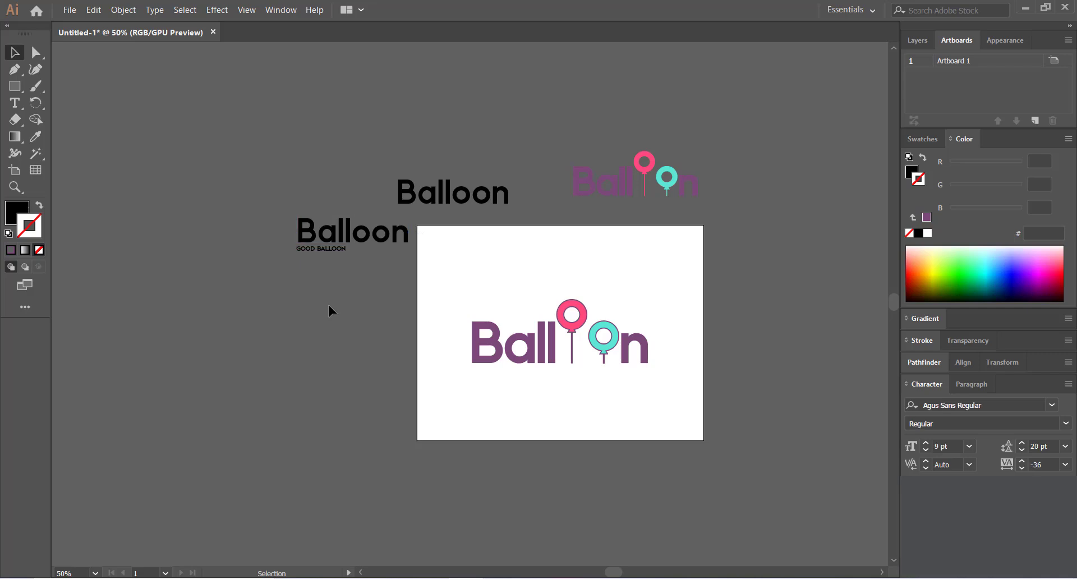
{"action": "left_click_drag", "start_coordinate": [274, 202], "coordinate": [335, 315]}
{"action": "left_click", "coordinate": [335, 317]}
{"action": "key", "text": "ctrl+1"}
{"action": "left_click_drag", "start_coordinate": [187, 317], "coordinate": [374, 412]}
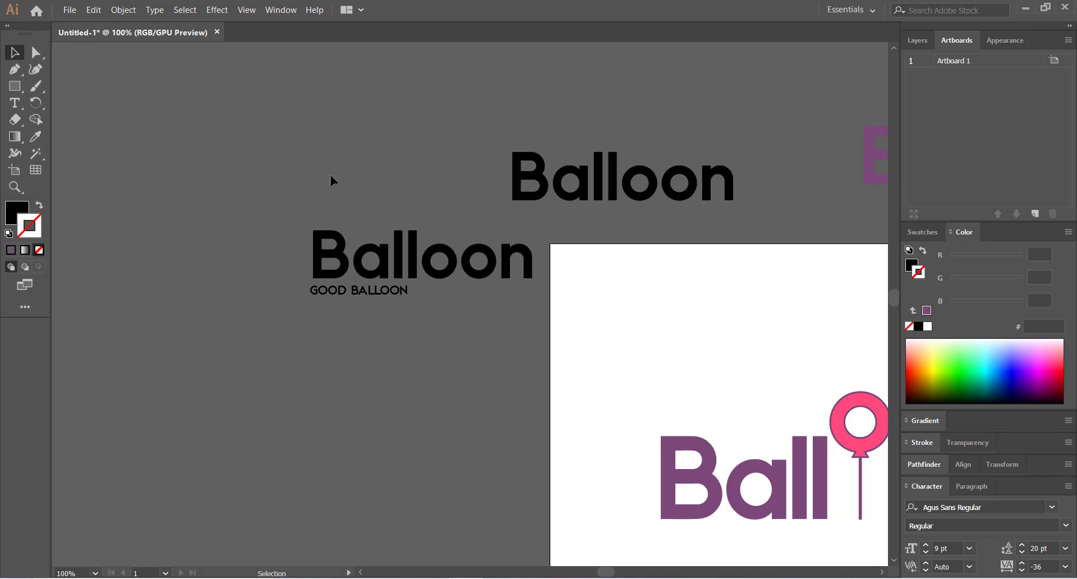
{"action": "key", "text": "ctrl+minus"}
{"action": "key", "text": "ctrl+minus"}
{"action": "key", "text": "ctrl+minus"}
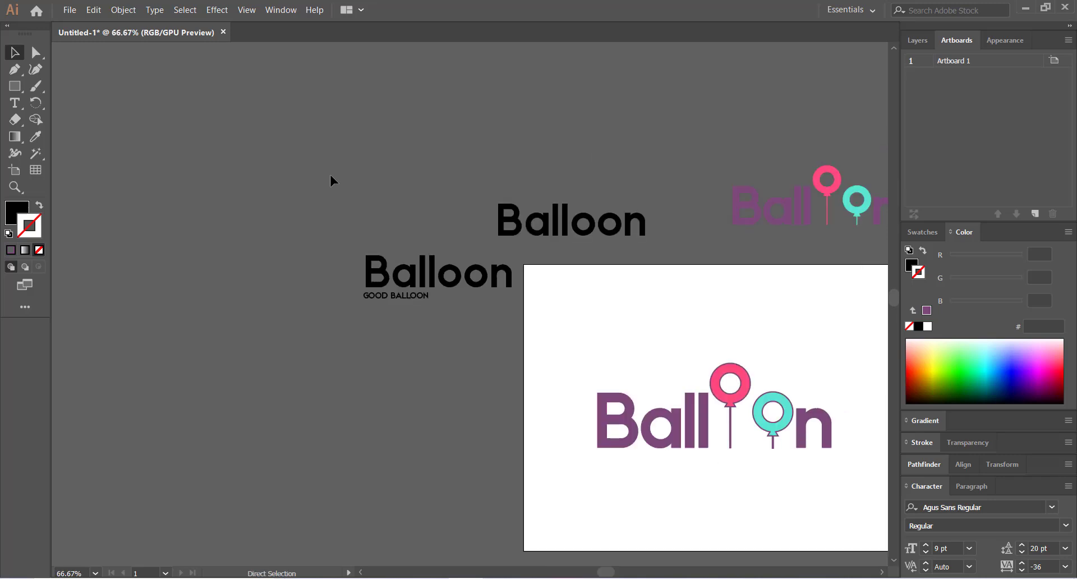
{"action": "left_click_drag", "start_coordinate": [665, 379], "coordinate": [611, 368]}
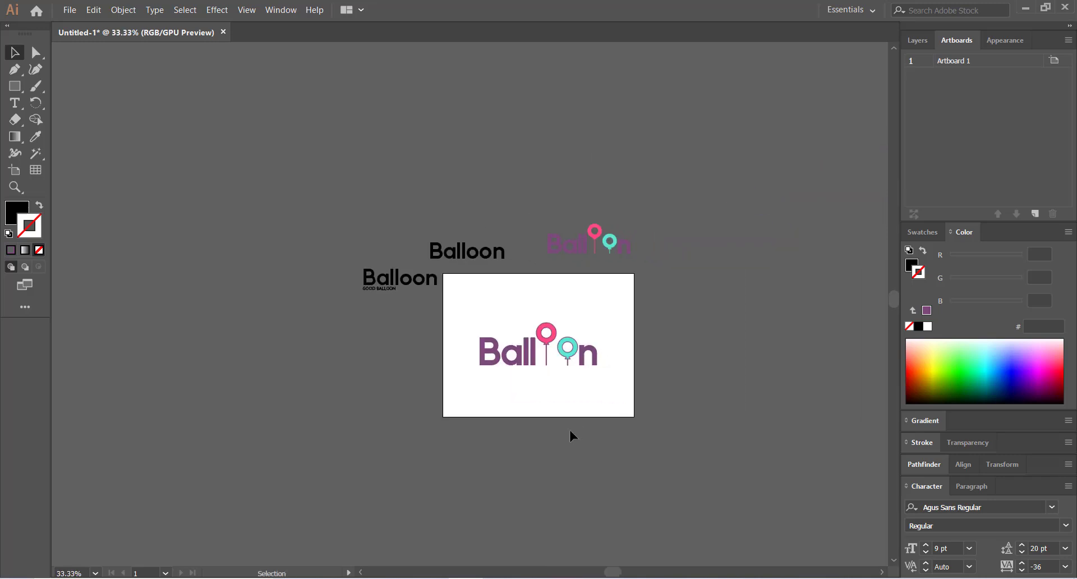
- Minimize the Illustrator, browser and Downloads folder windows to reveal the desktop
{"action": "left_click", "coordinate": [1026, 9]}
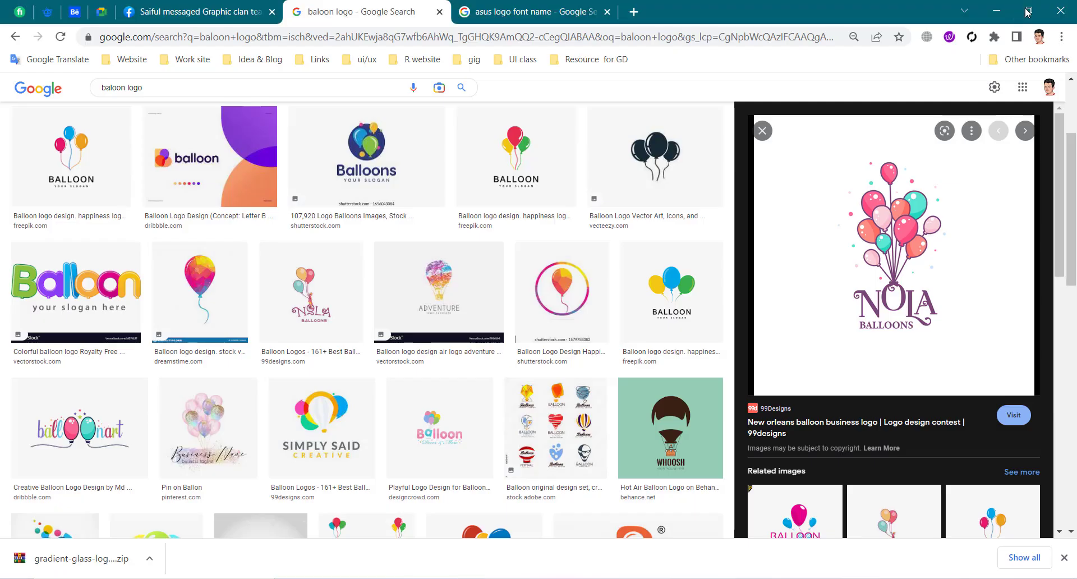
{"action": "left_click", "coordinate": [996, 9]}
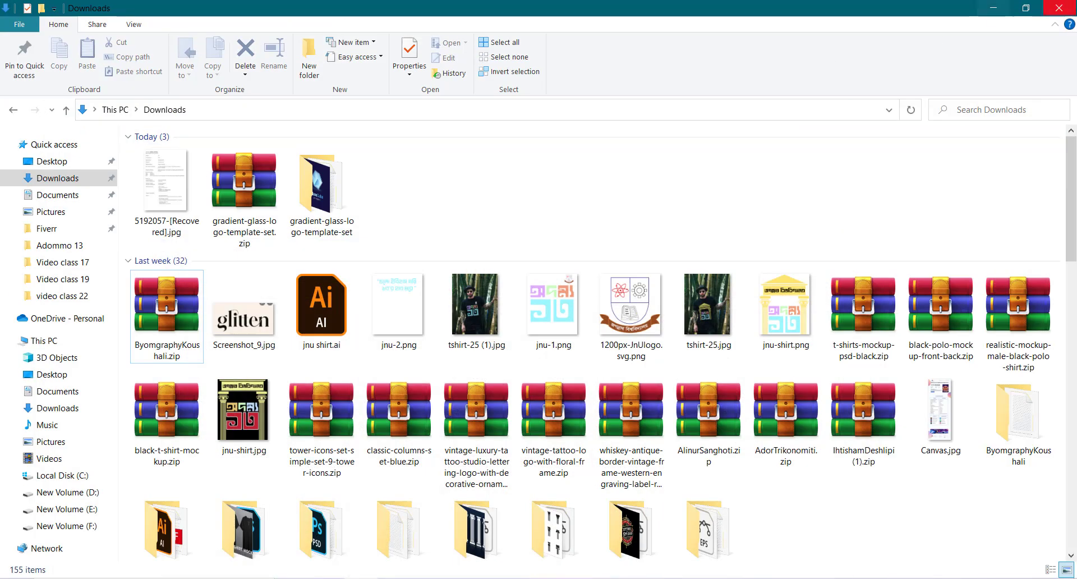
{"action": "left_click", "coordinate": [991, 9]}
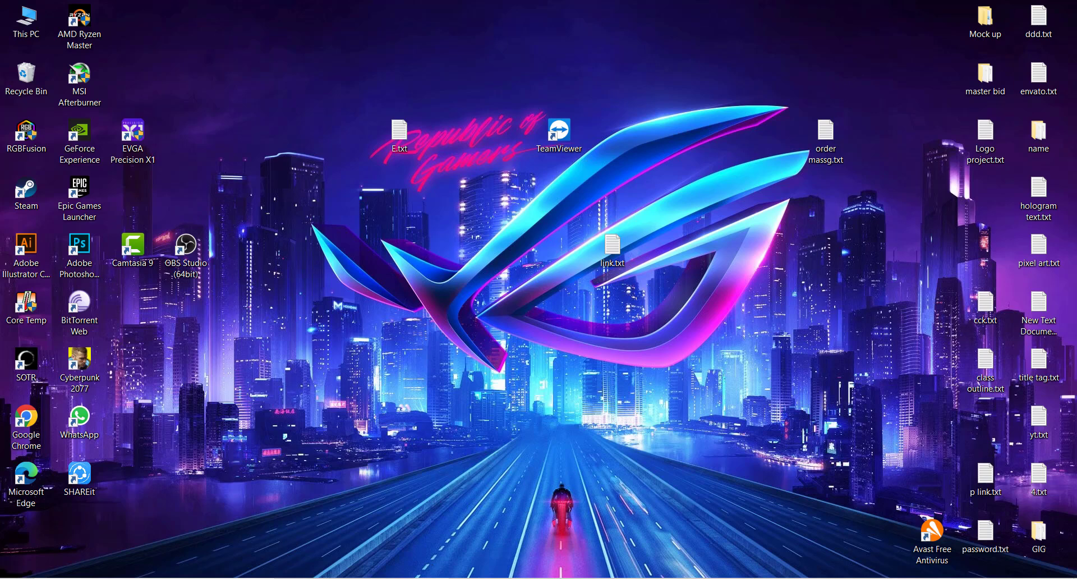